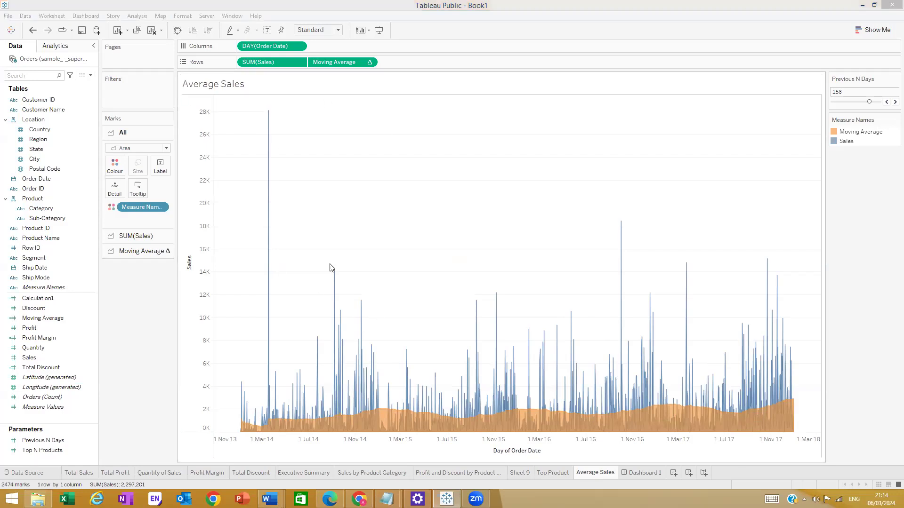
- Open the Format Font pane for the Average Sales worksheet from the chart's shortcut menu
click(84, 150)
right_click(247, 229)
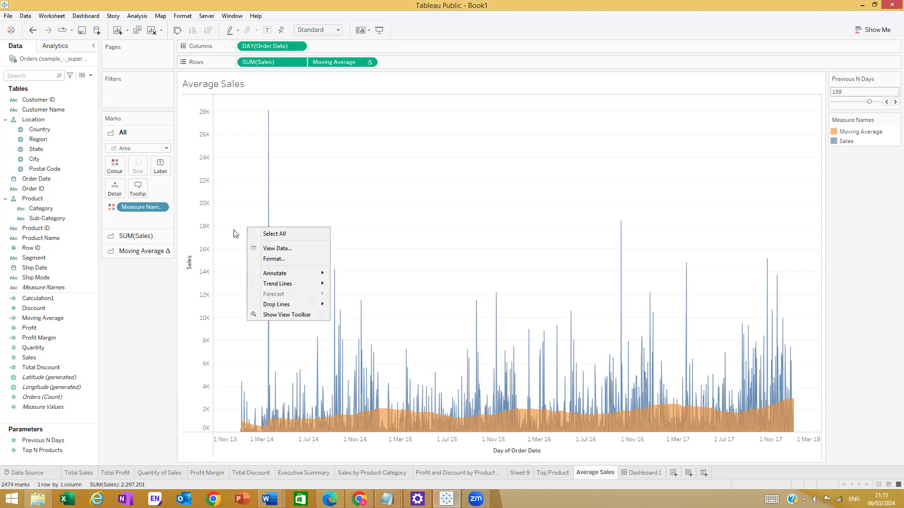
mouse_move(272, 279)
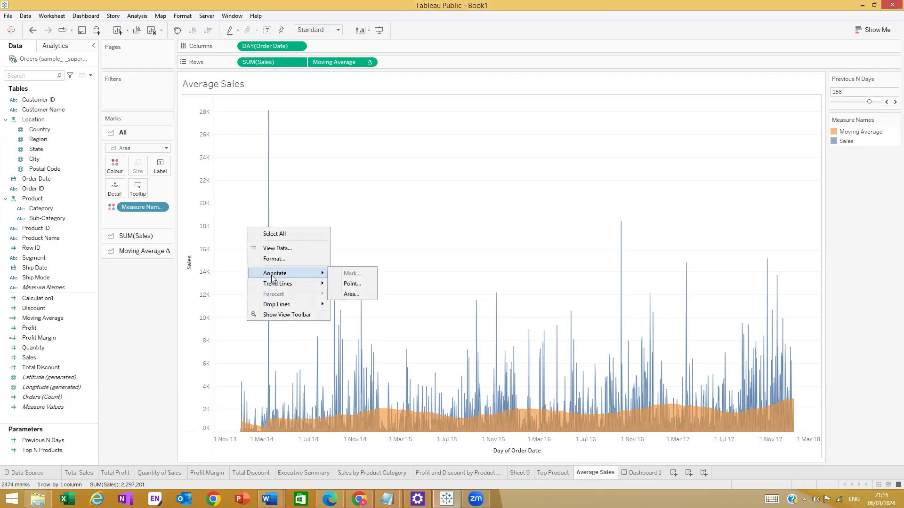
click(232, 122)
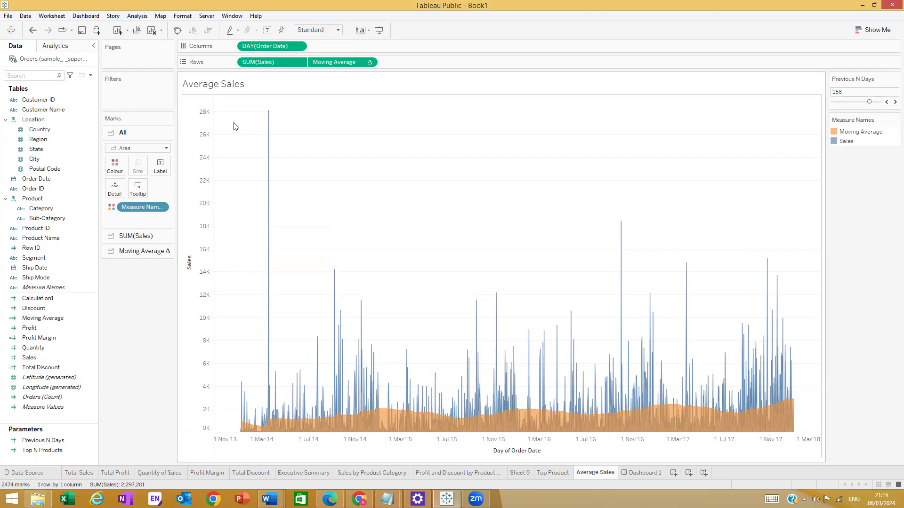
right_click(234, 117)
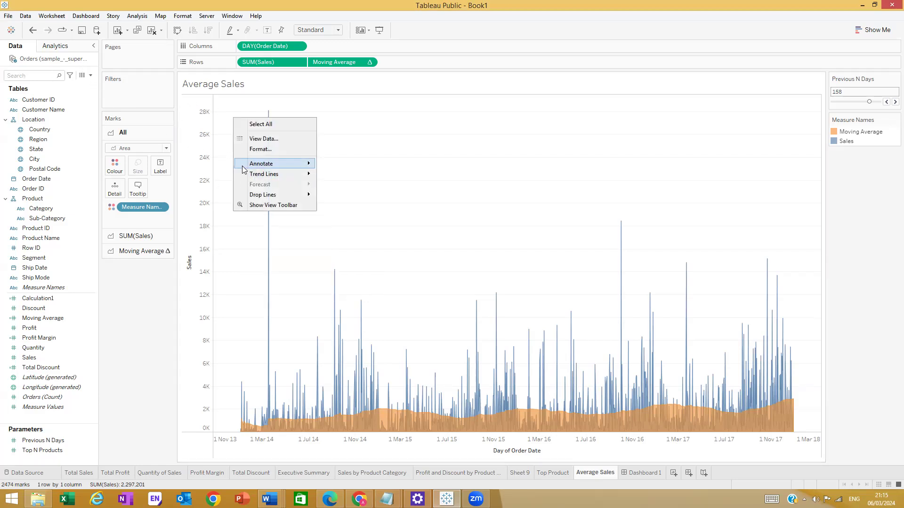
click(226, 152)
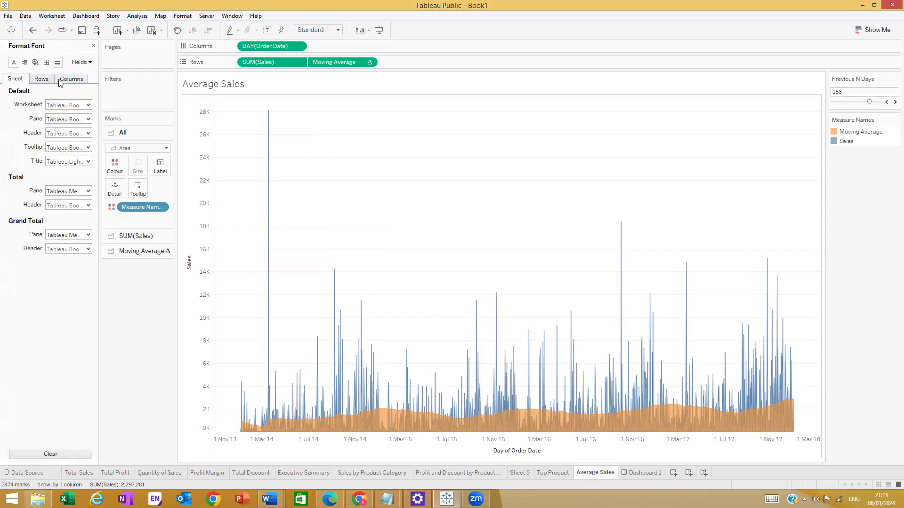
- Under Format Lines, Rows, set Axis Ticks and Grid Lines to None
click(46, 62)
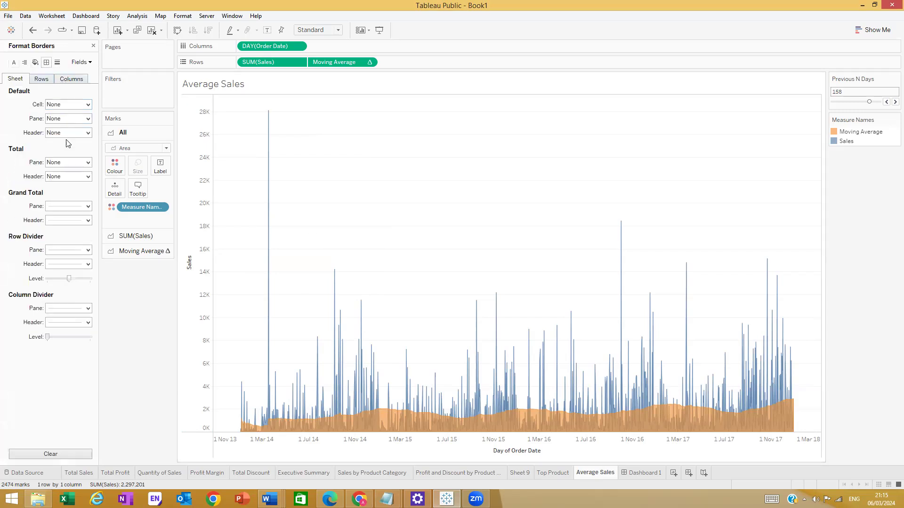
click(73, 80)
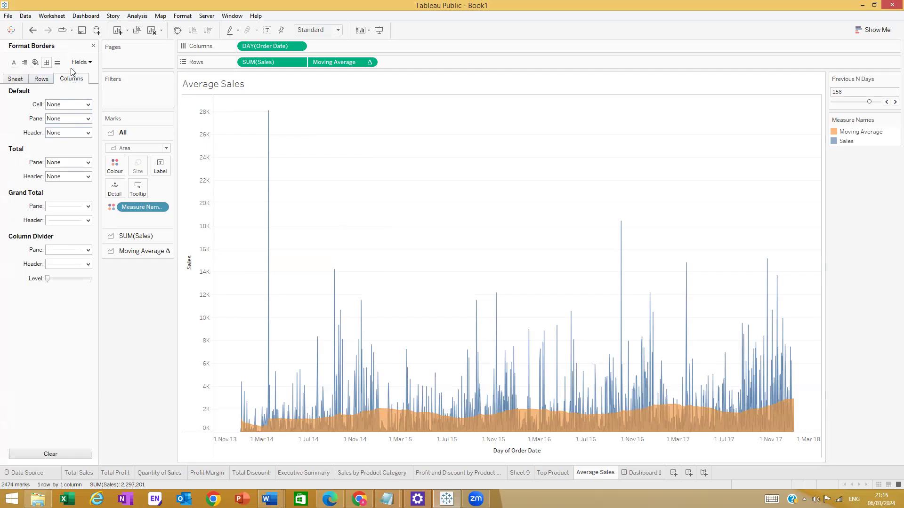
click(57, 62)
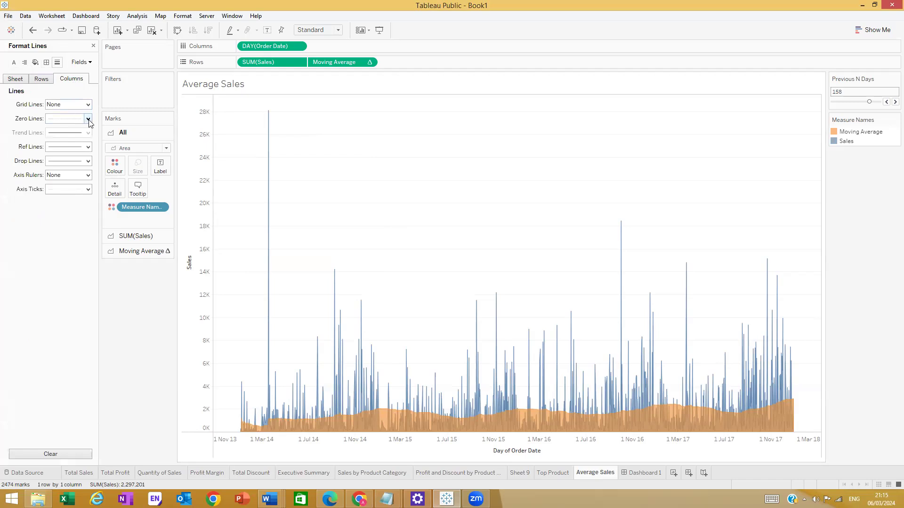
click(45, 81)
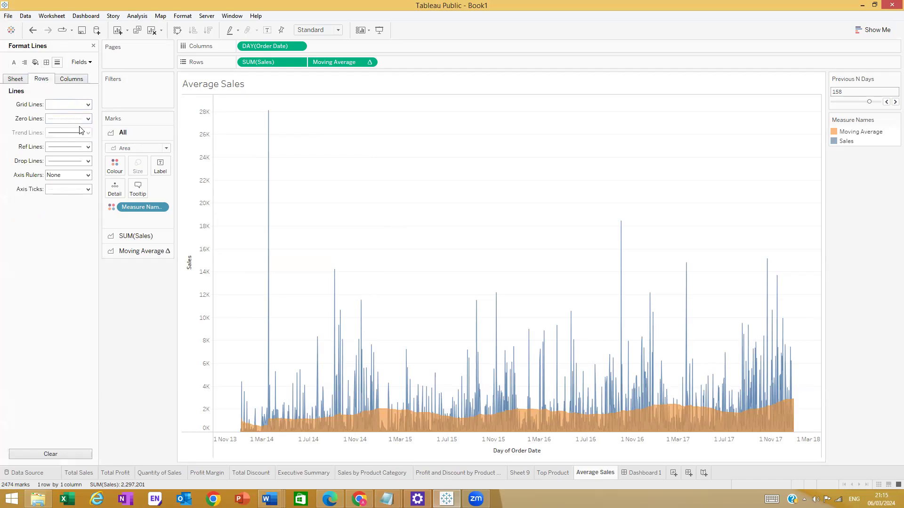
click(86, 201)
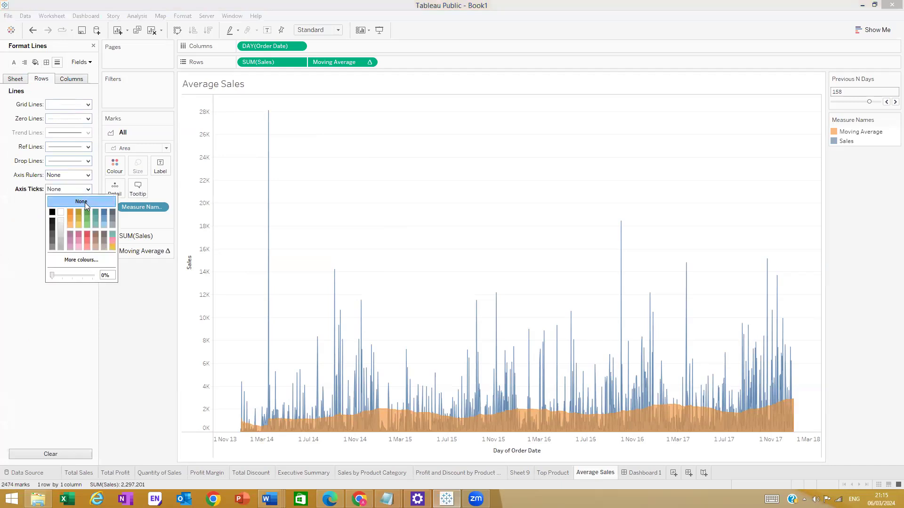
click(87, 105)
click(79, 124)
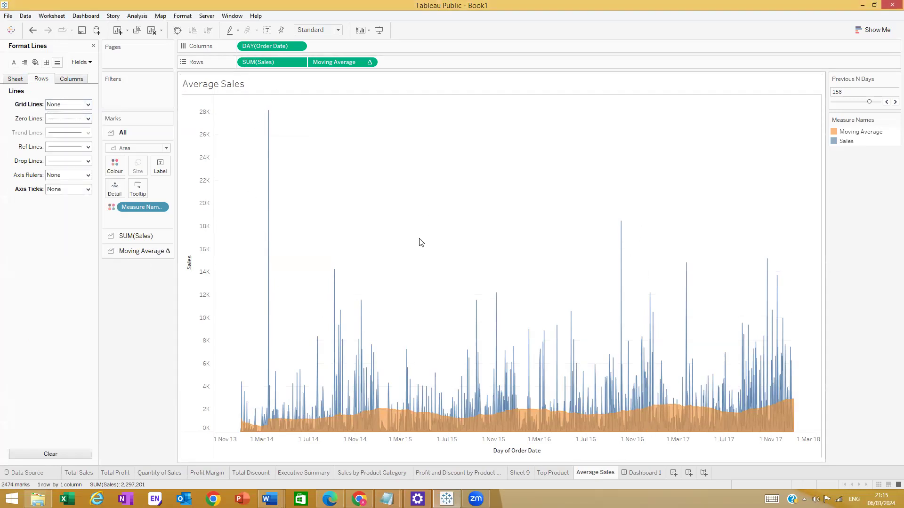
mouse_move(247, 430)
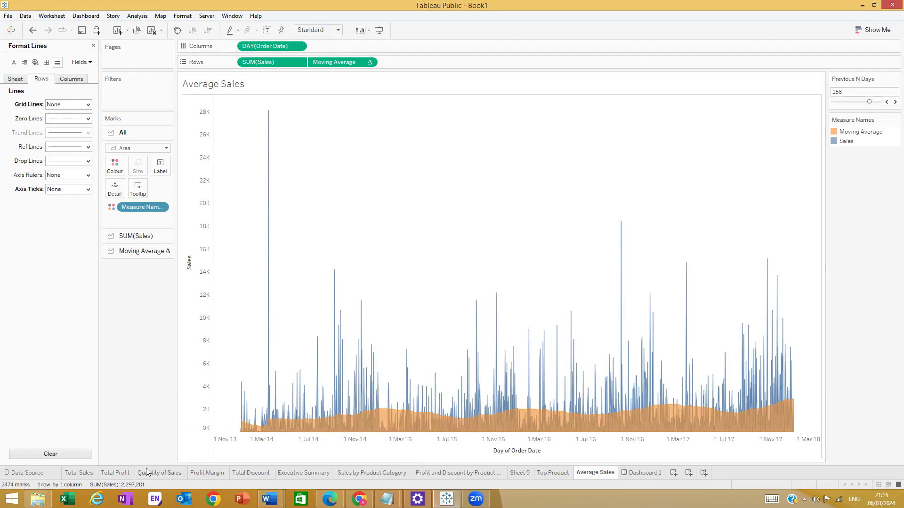
right_click(590, 477)
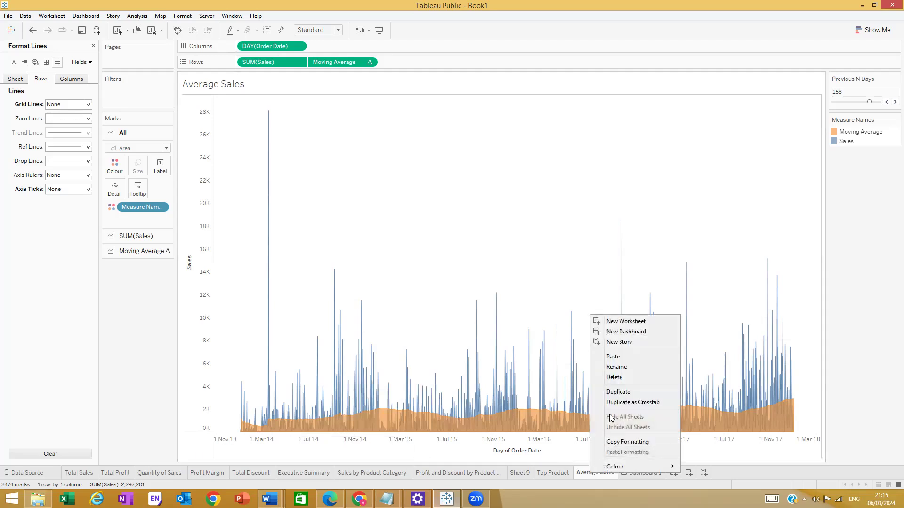
click(620, 393)
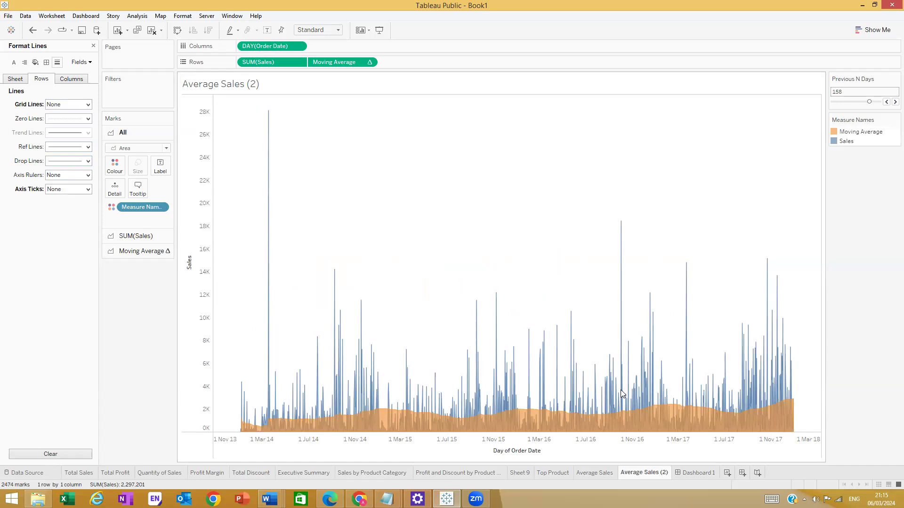
mouse_move(623, 393)
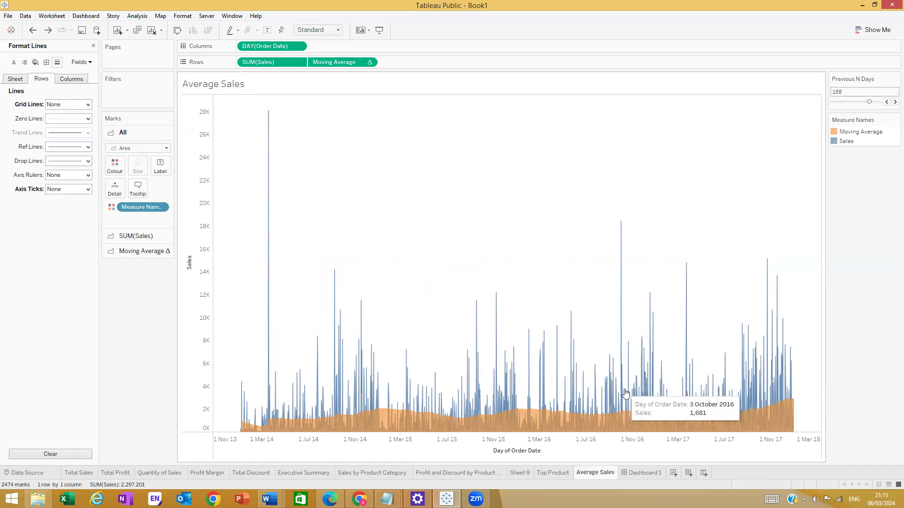
key(ctrl+z)
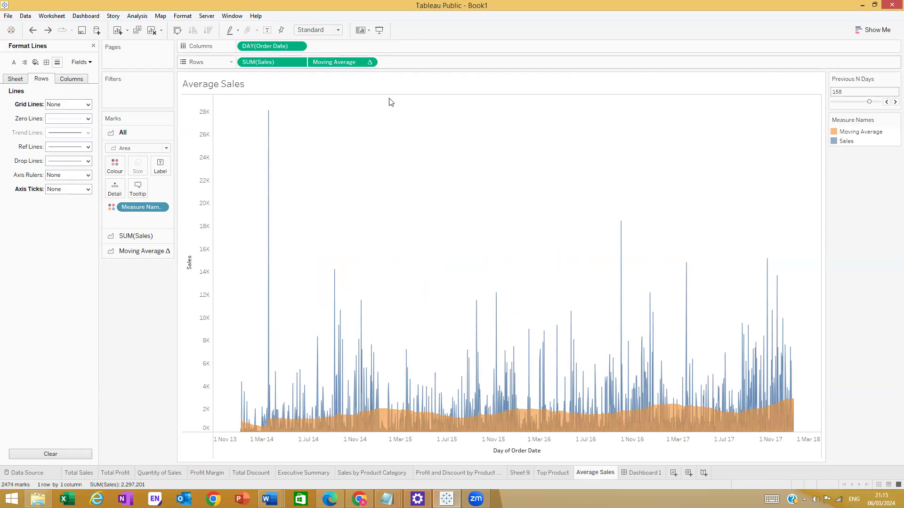
- Create Sheet 12 and put Order Date on Columns as a continuous exact-day axis
click(677, 473)
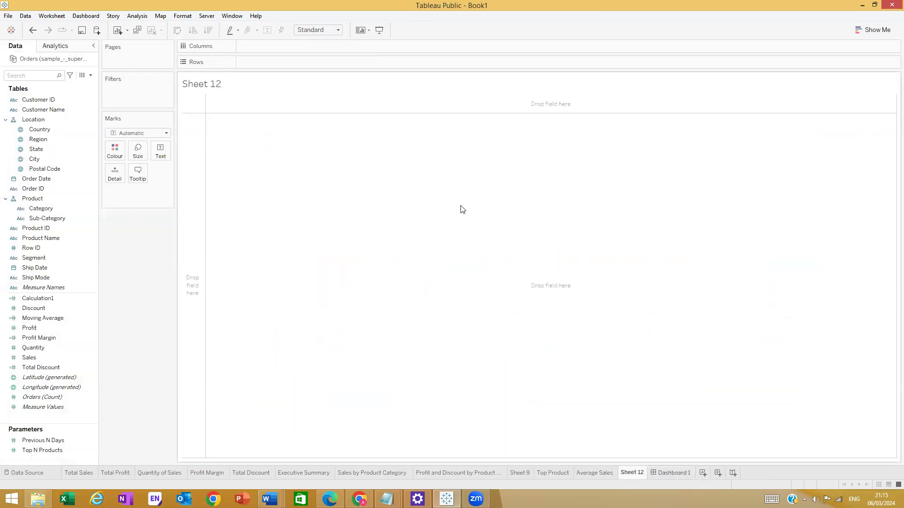
click(51, 150)
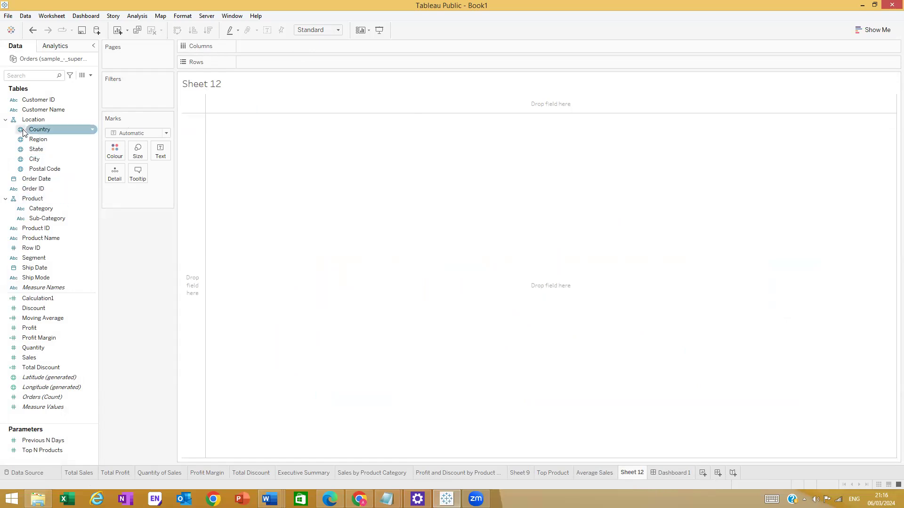
click(36, 140)
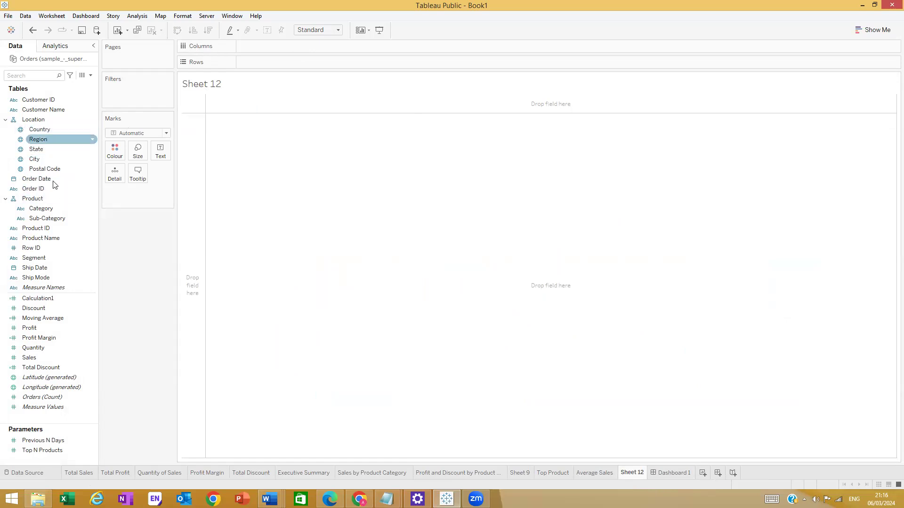
drag(54, 181, 275, 50)
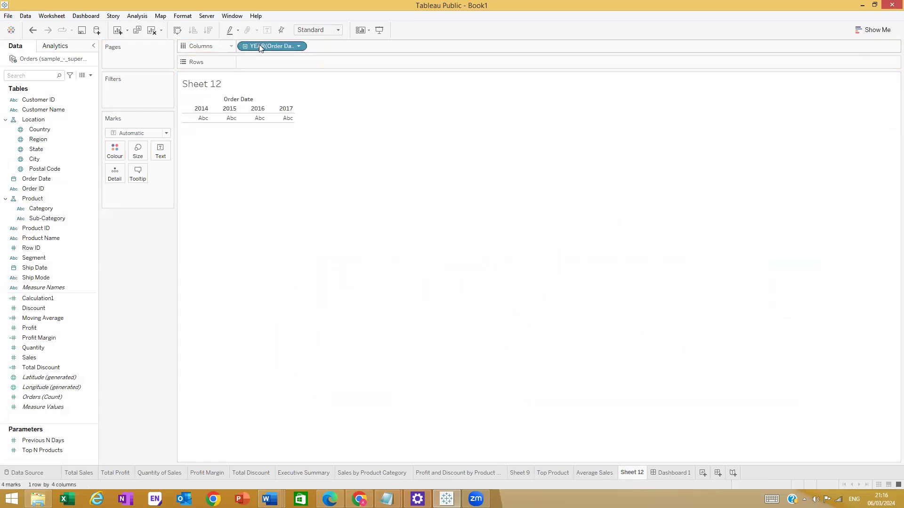
click(298, 46)
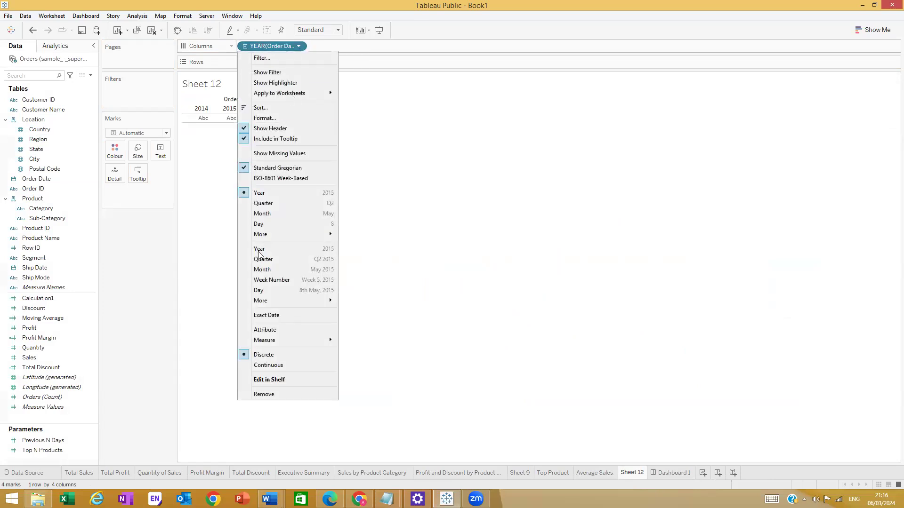
click(266, 290)
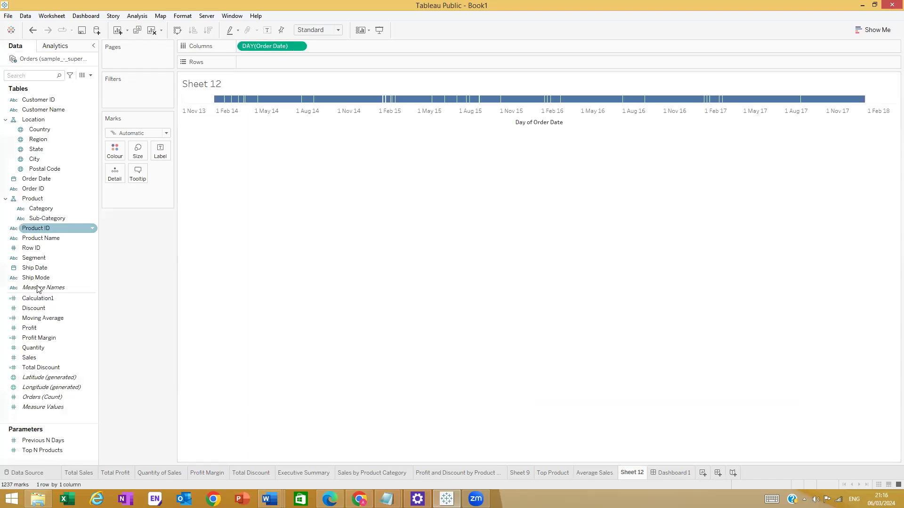
- Add SUM(Sales) to Rows to plot a daily sales line across 2014–2017
drag(49, 357, 264, 66)
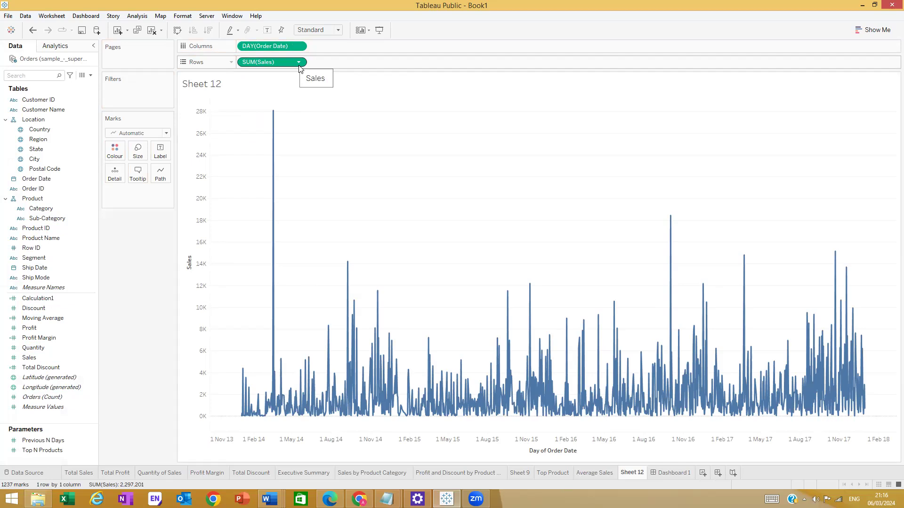
click(299, 46)
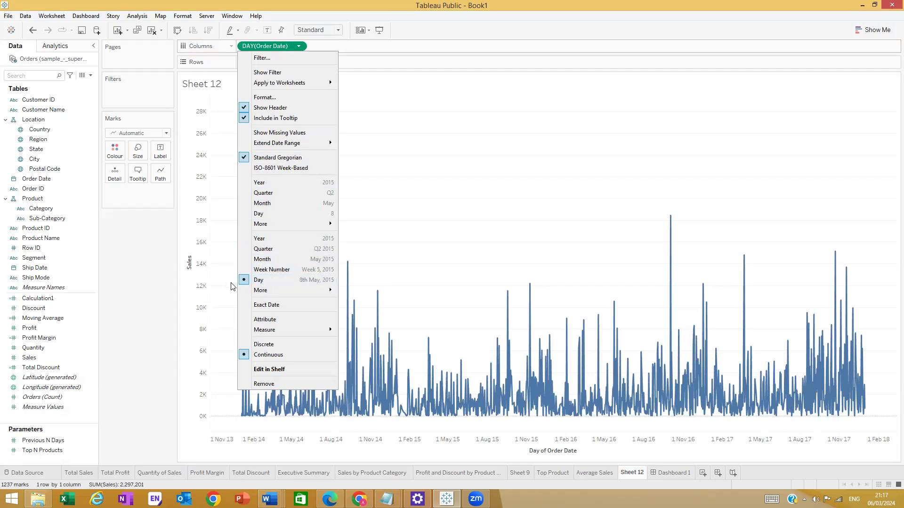
click(475, 159)
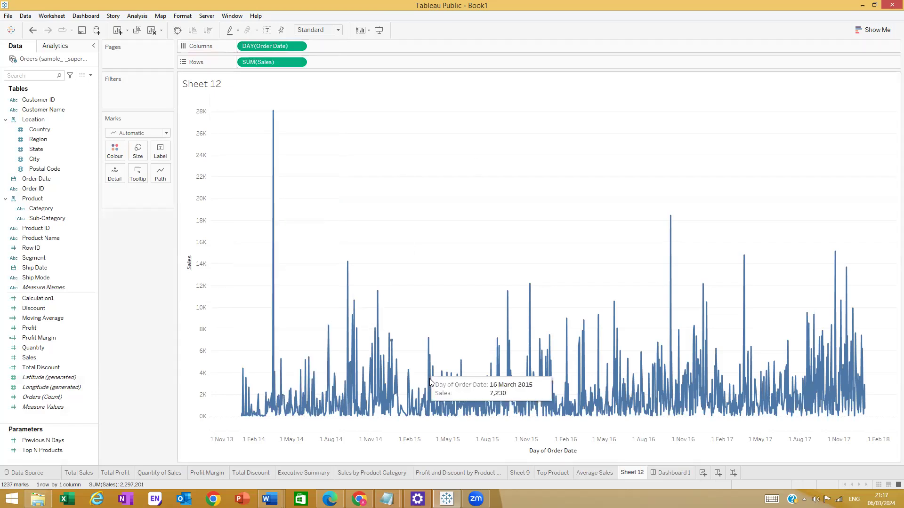
click(299, 46)
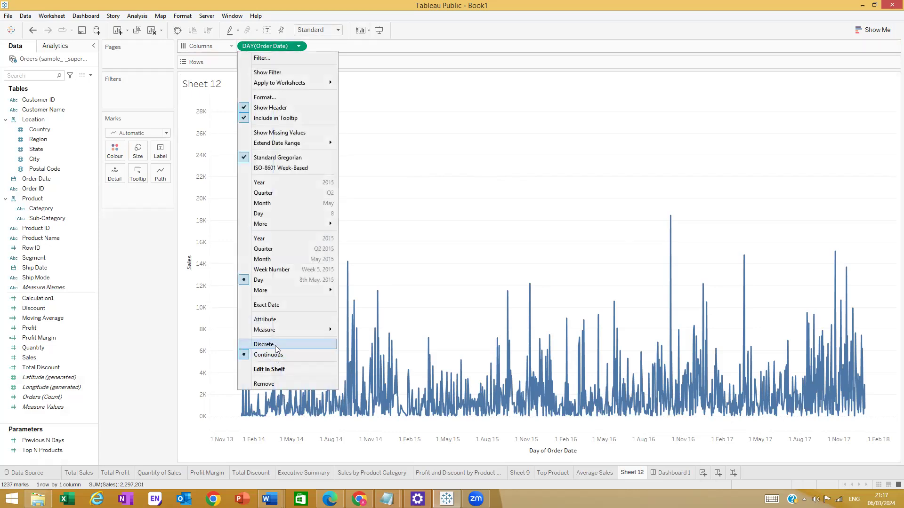
click(444, 182)
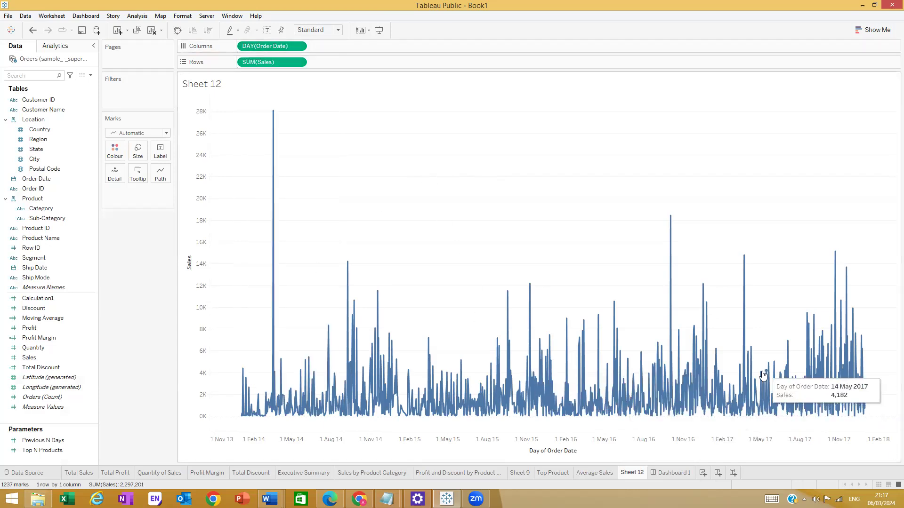
click(300, 63)
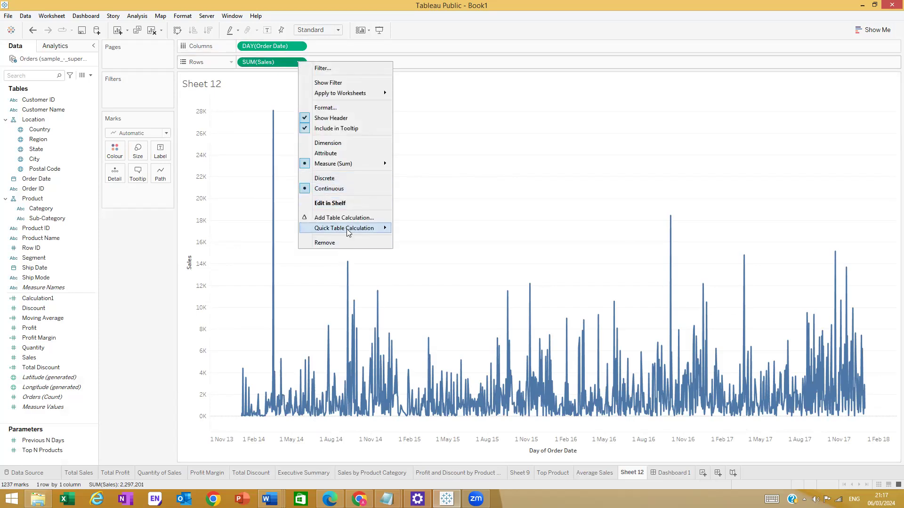
mouse_move(348, 234)
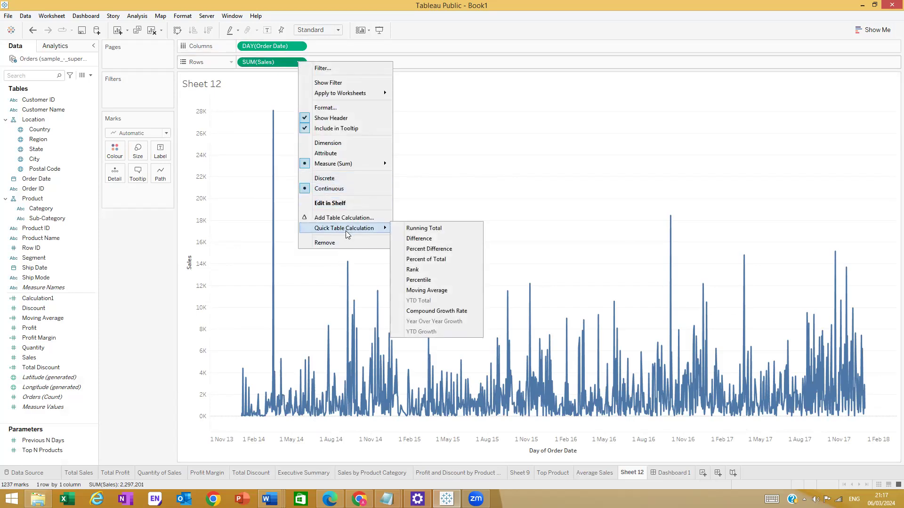
click(284, 61)
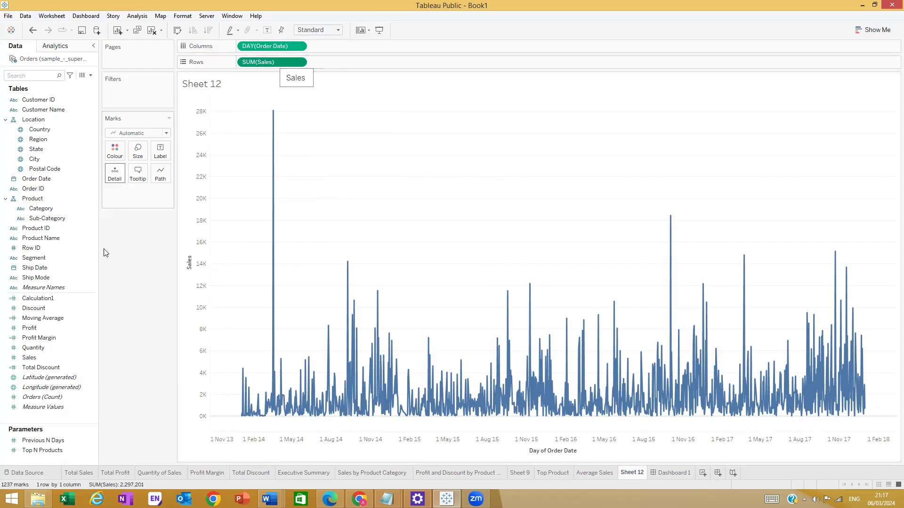
- Duplicate the SUM(Sales) pill on Rows to get two stacked daily sales lines
drag(44, 359, 363, 61)
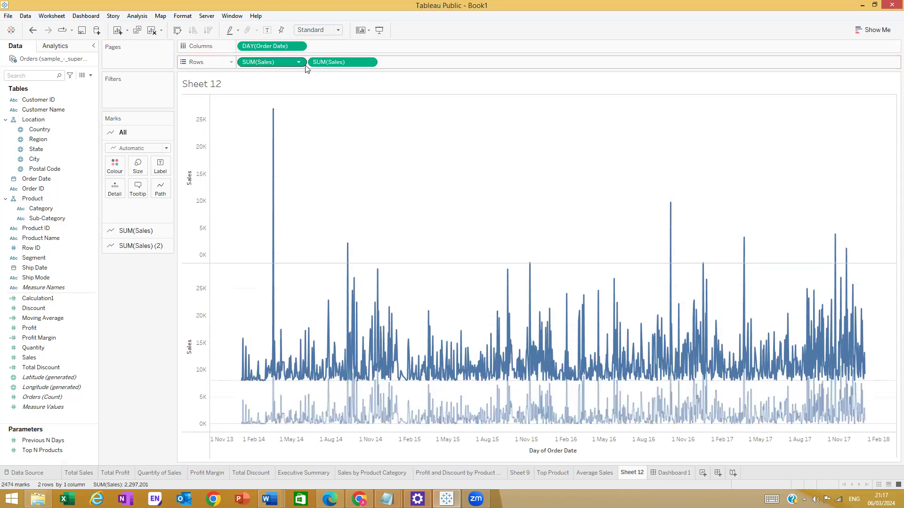
key(ctrl+z)
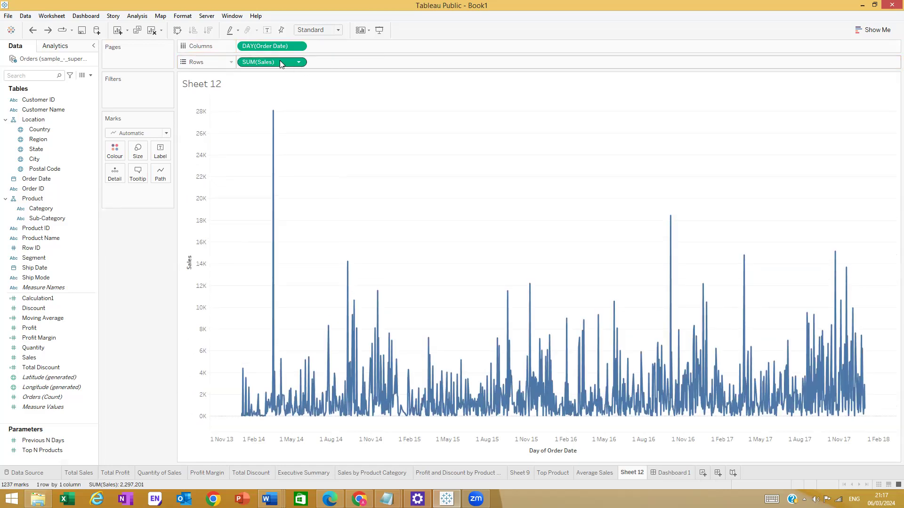
drag(279, 61, 363, 62)
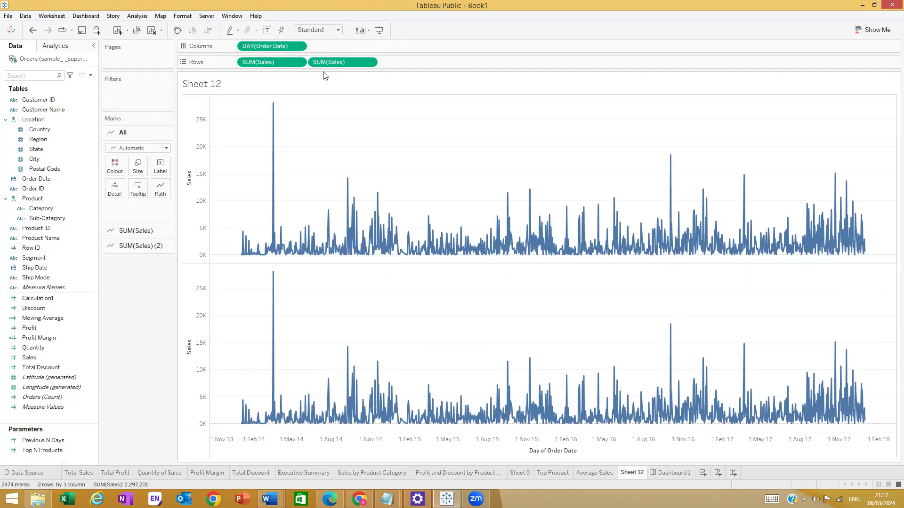
click(372, 65)
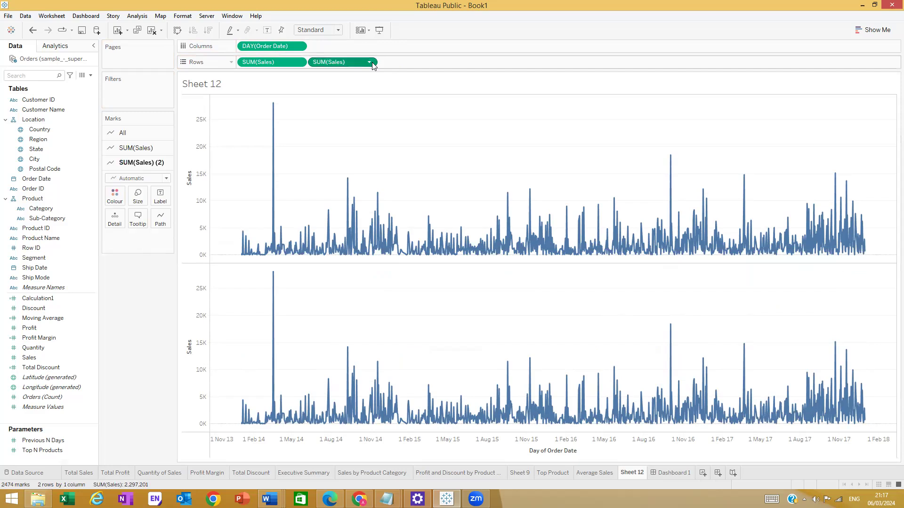
click(370, 63)
mouse_move(375, 239)
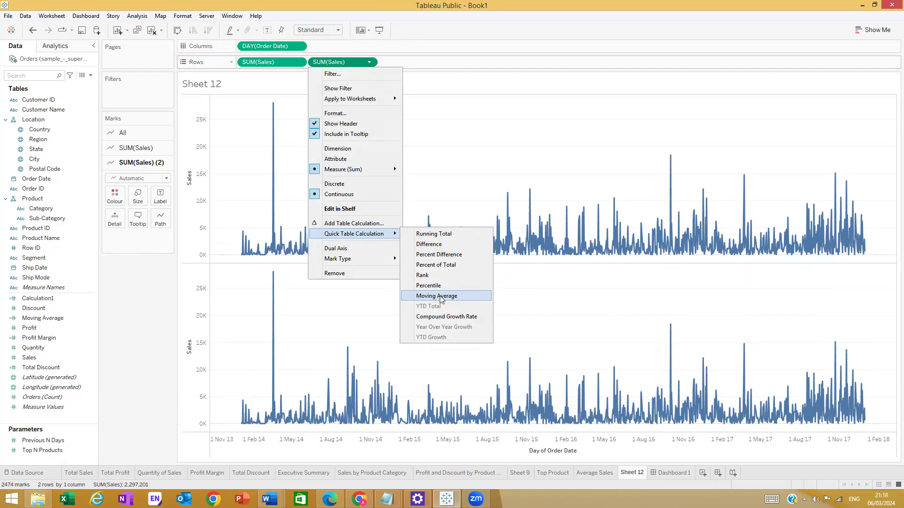
- Apply a Moving Average quick table calculation to the second Sales pill, keeping Moving Calculation
click(441, 298)
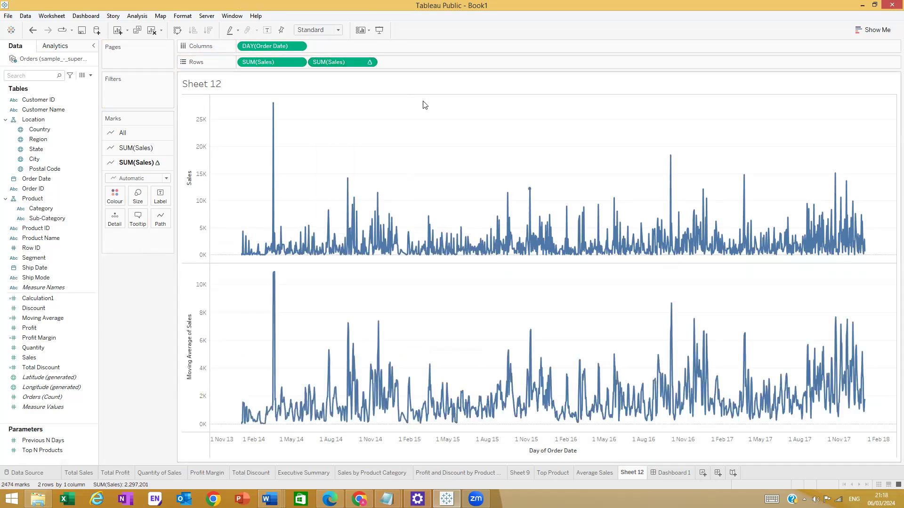
click(369, 63)
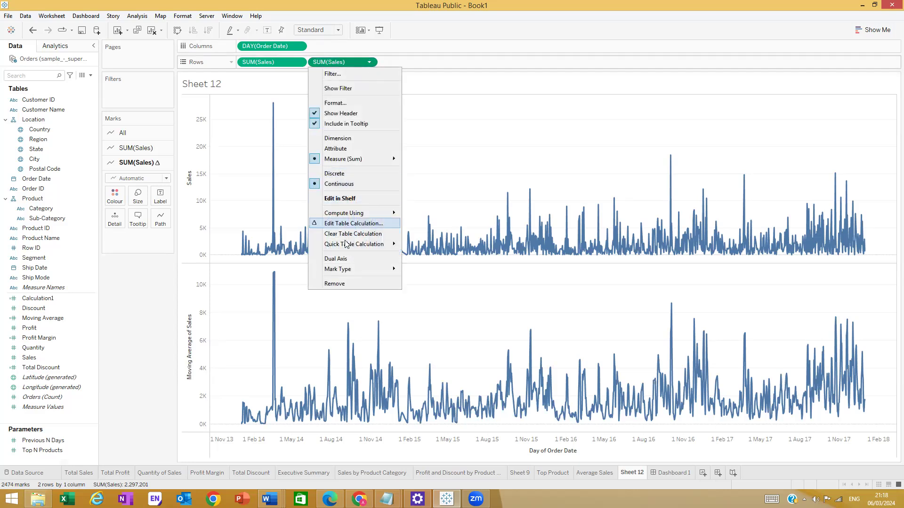
click(344, 224)
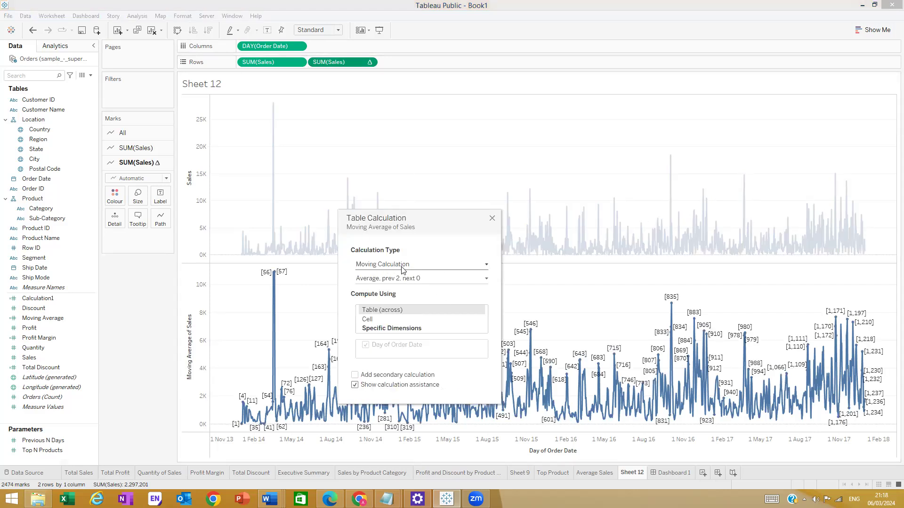
click(485, 265)
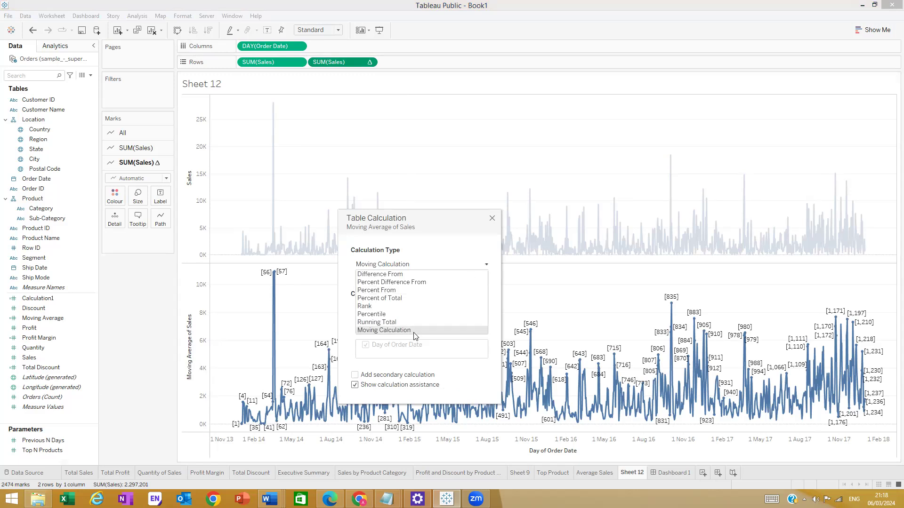
click(488, 264)
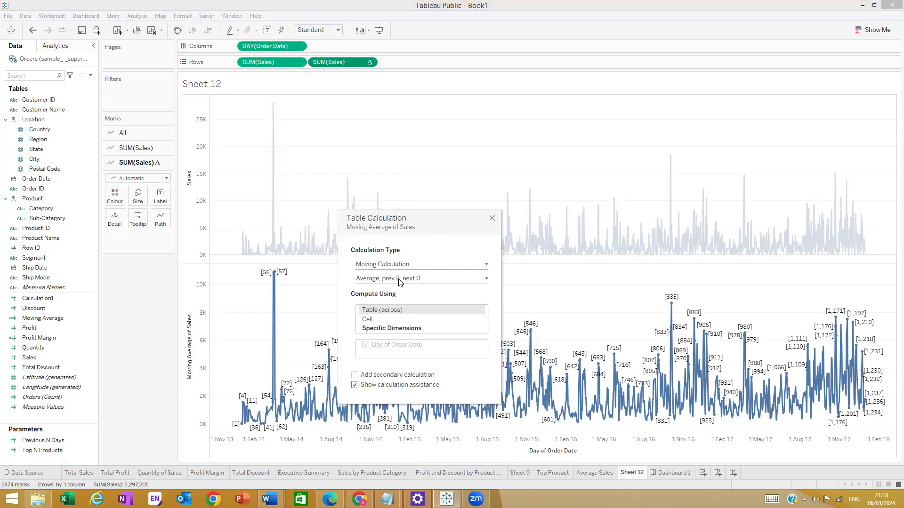
click(491, 220)
- Drag the moving-average pill into the Data pane and name the new field MA
drag(326, 60, 61, 331)
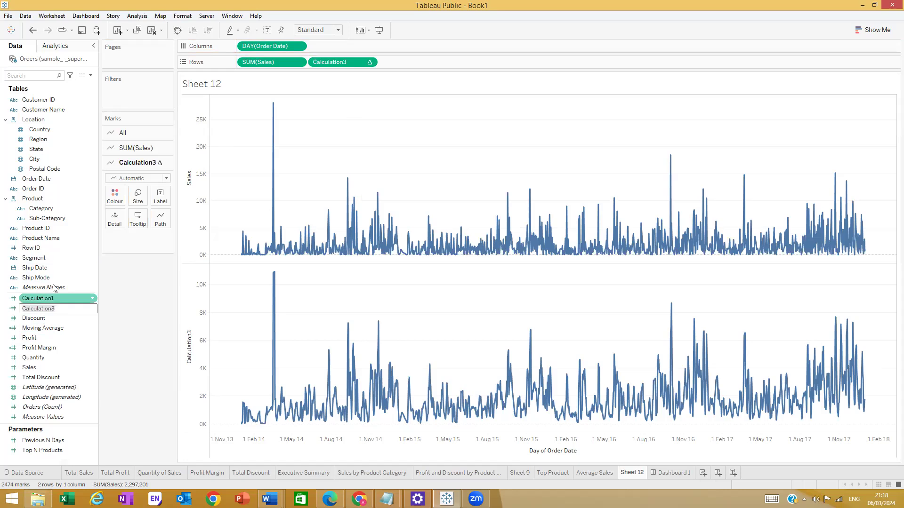
key(ctrl+a)
key(BackSpace)
text(MA)
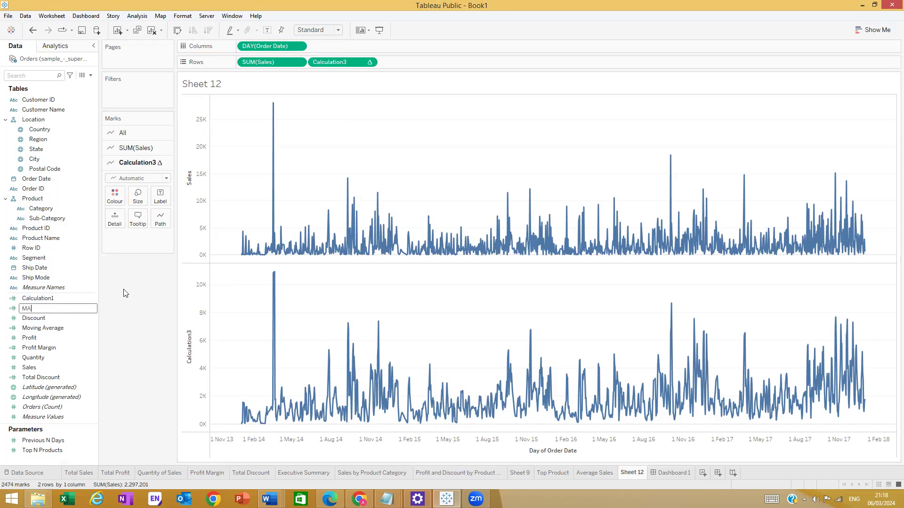
key(Return)
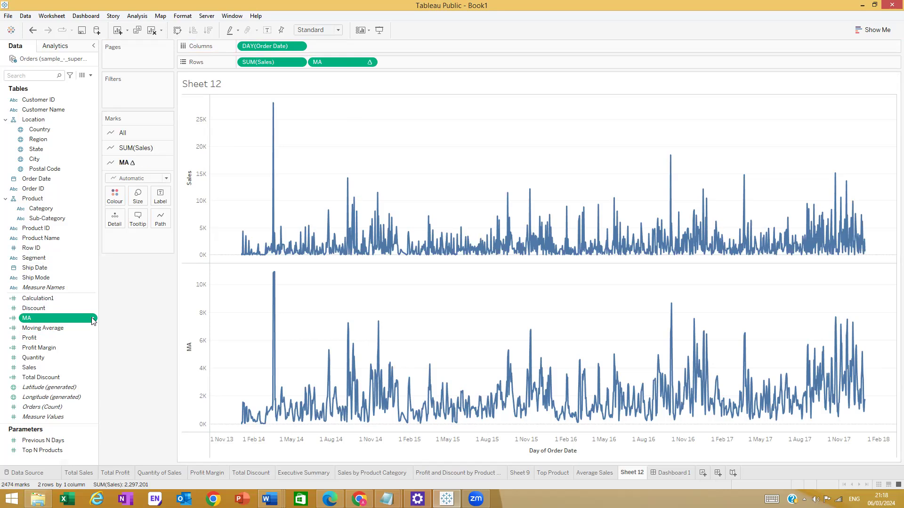
- Answer No to the delete prompt so the MA field is kept
key(Delete)
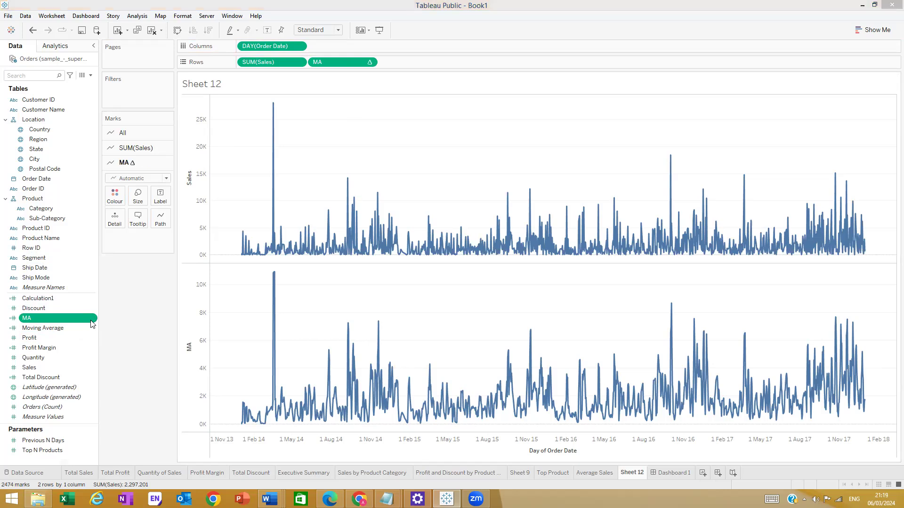
click(559, 201)
key(Delete)
click(543, 279)
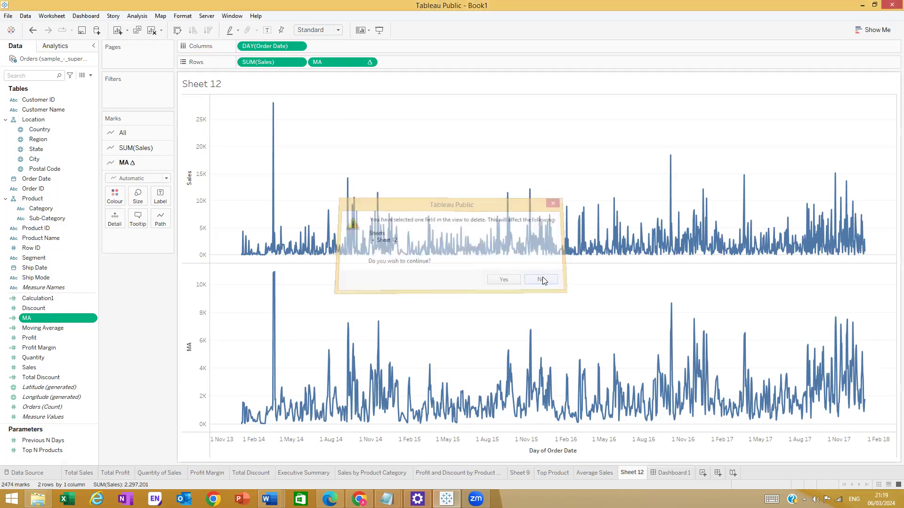
right_click(93, 320)
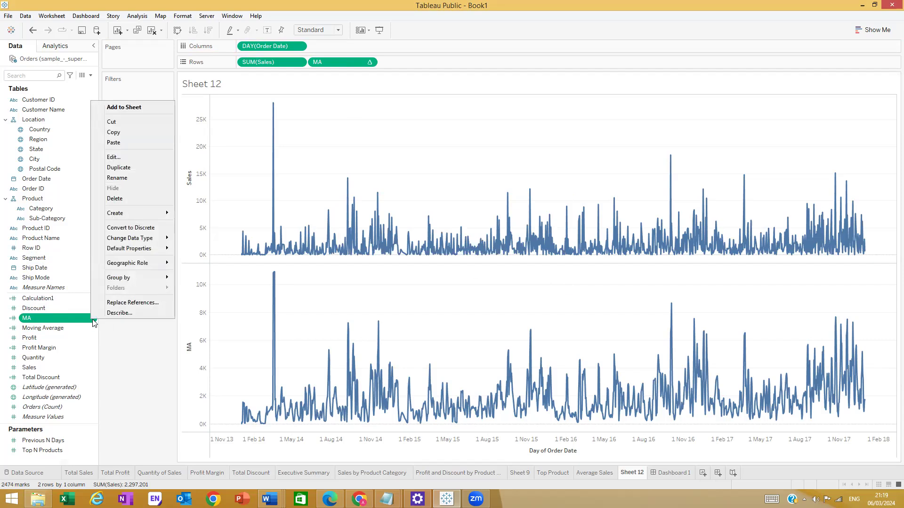
click(127, 155)
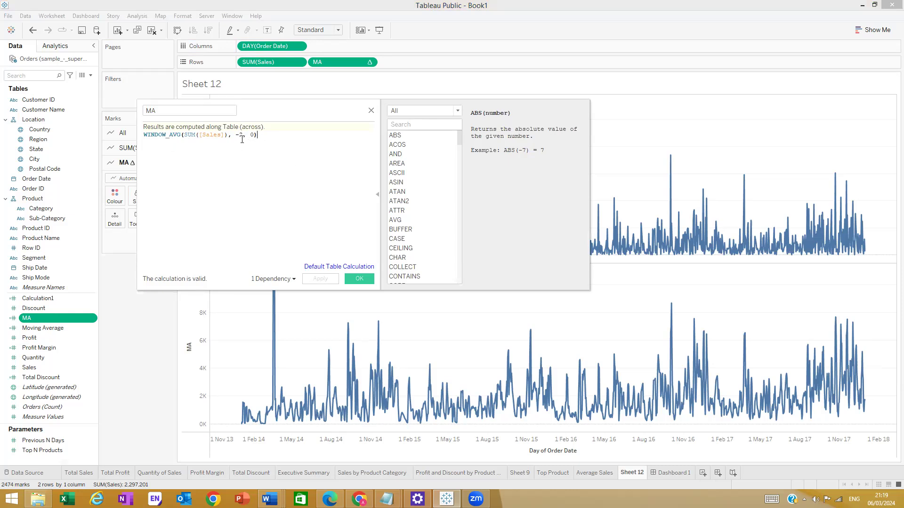
click(241, 136)
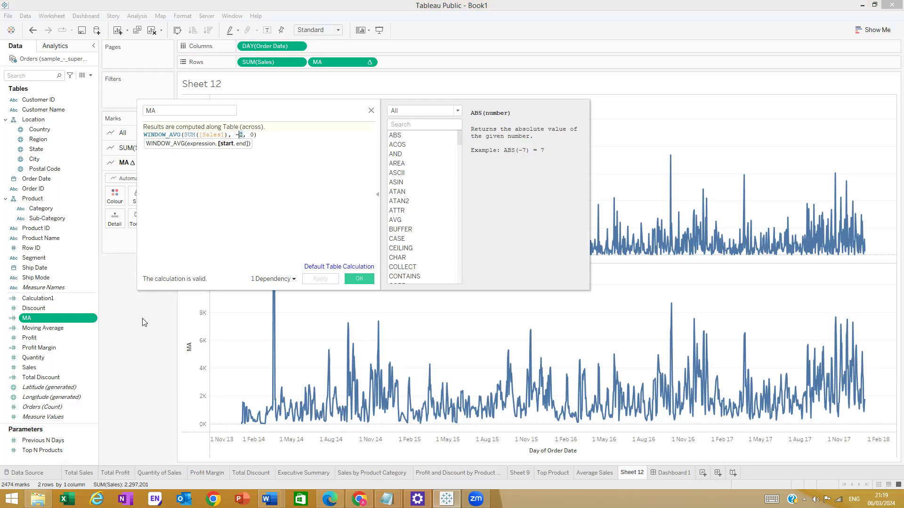
click(139, 303)
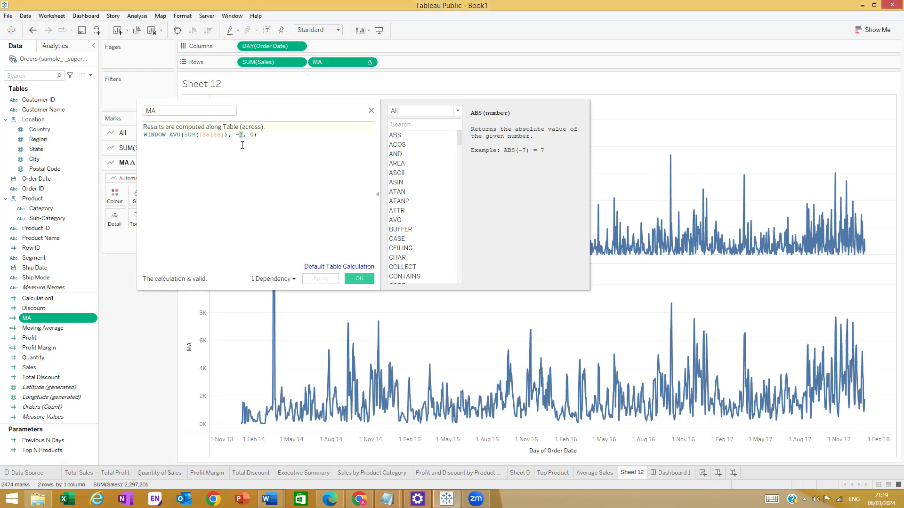
click(371, 111)
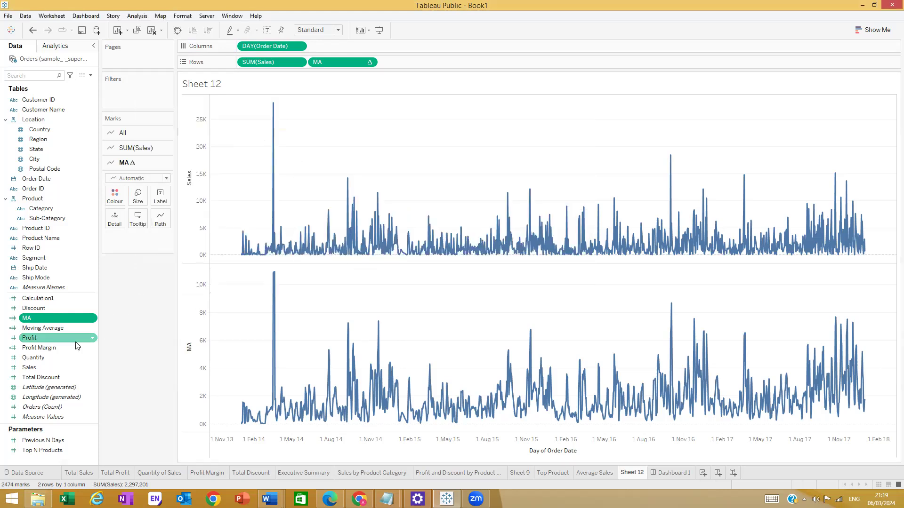
click(64, 325)
right_click(64, 326)
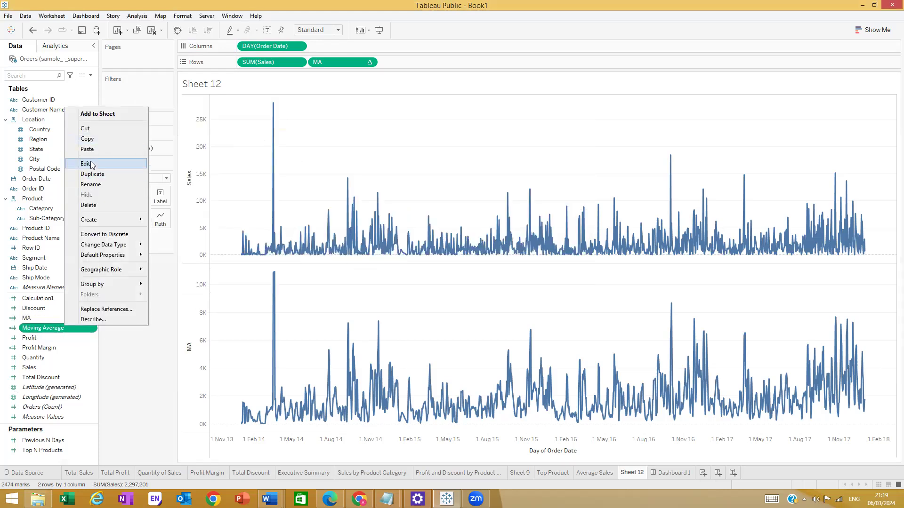
click(91, 163)
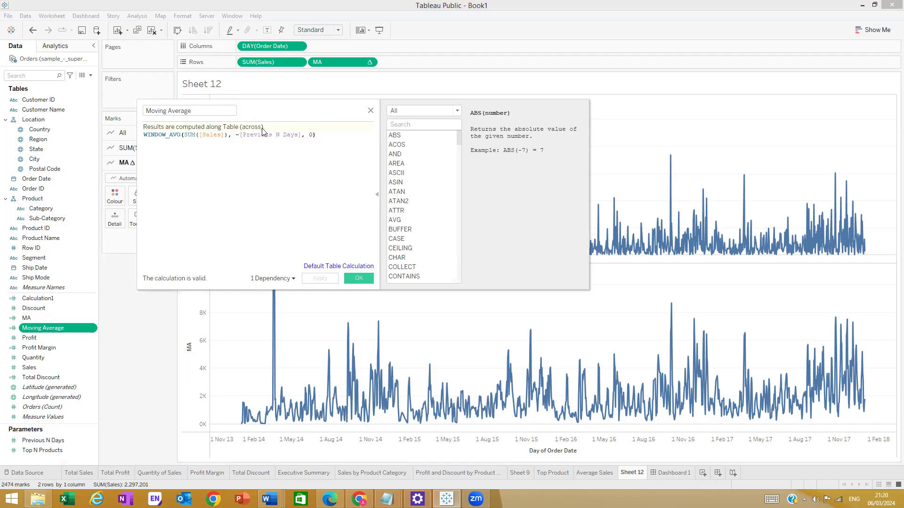
click(370, 111)
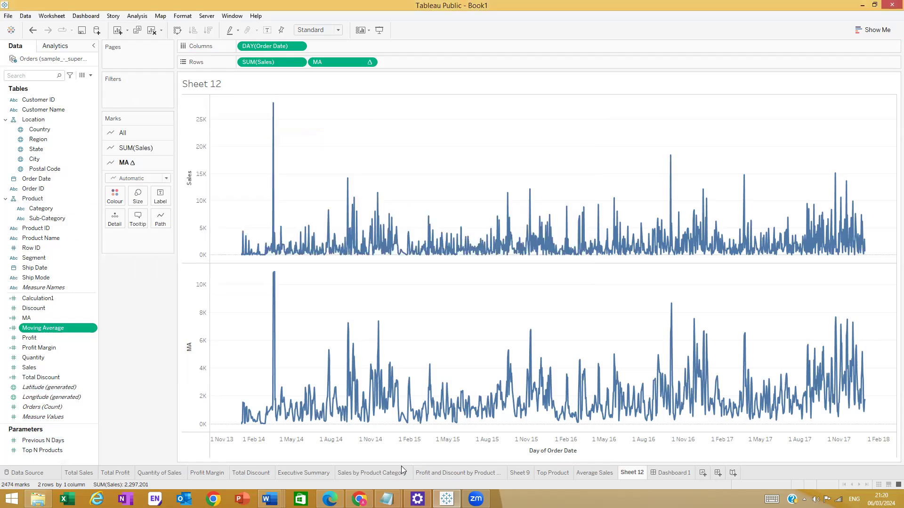
click(593, 473)
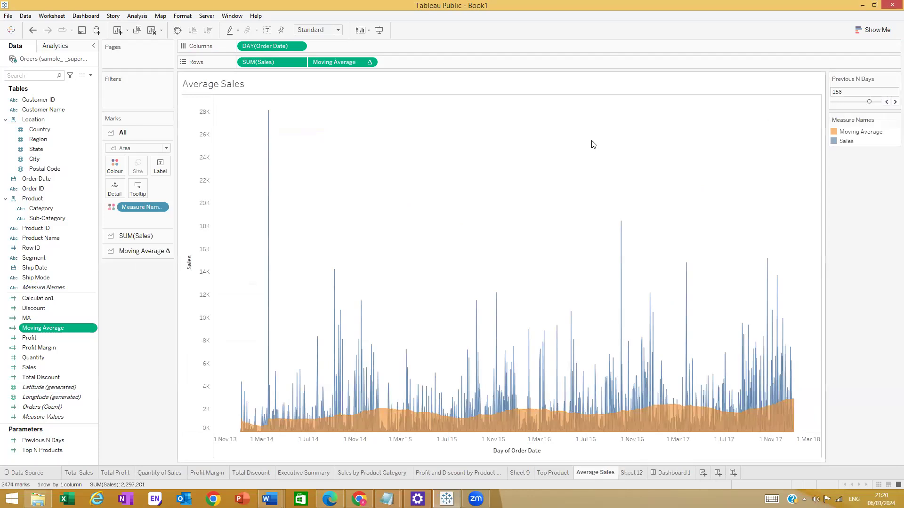
mouse_move(396, 418)
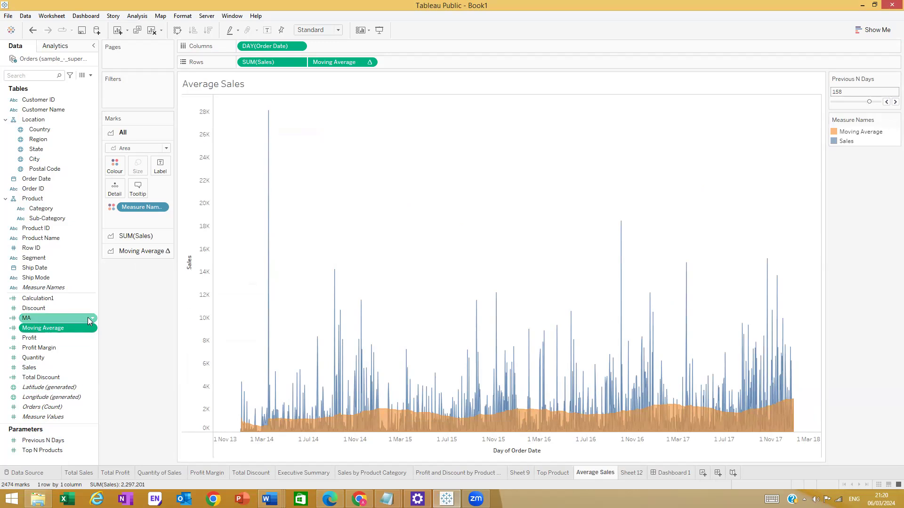
click(91, 319)
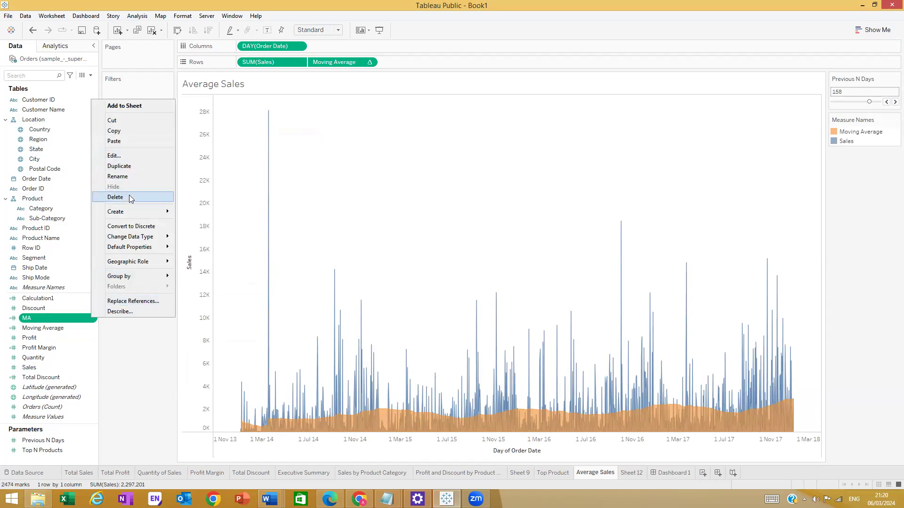
click(129, 196)
click(505, 280)
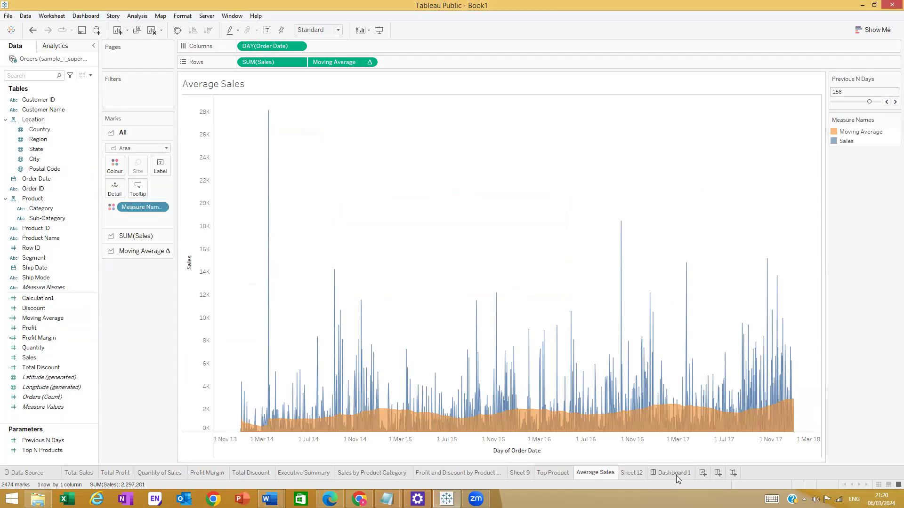
- Change Sheet 12's Order Date from day to continuous month
click(632, 473)
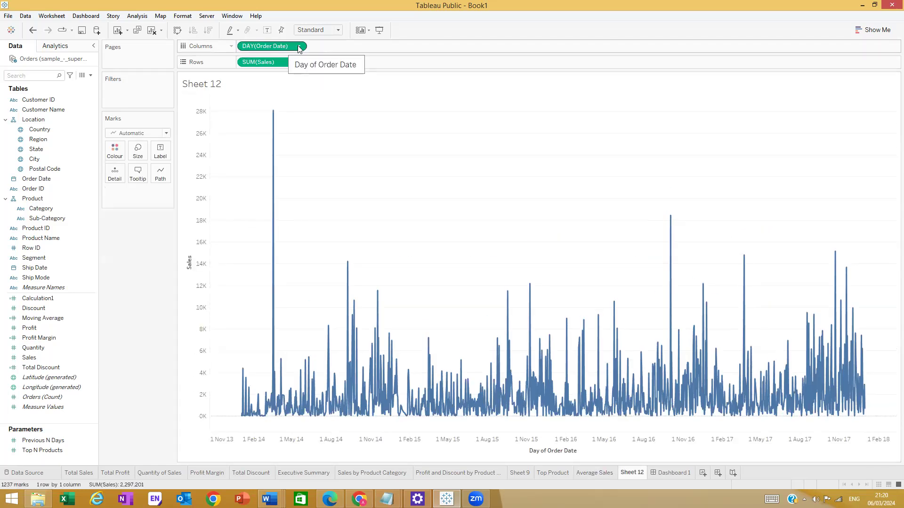
click(300, 46)
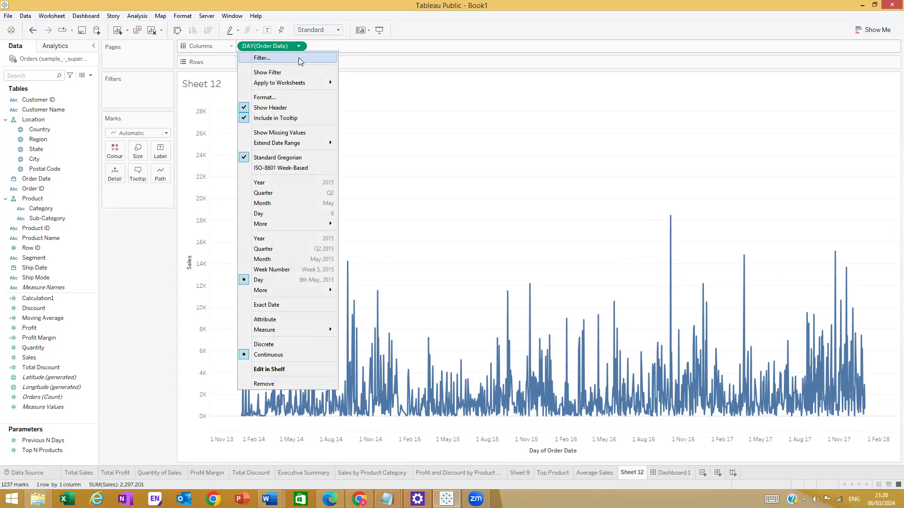
click(297, 259)
mouse_move(372, 253)
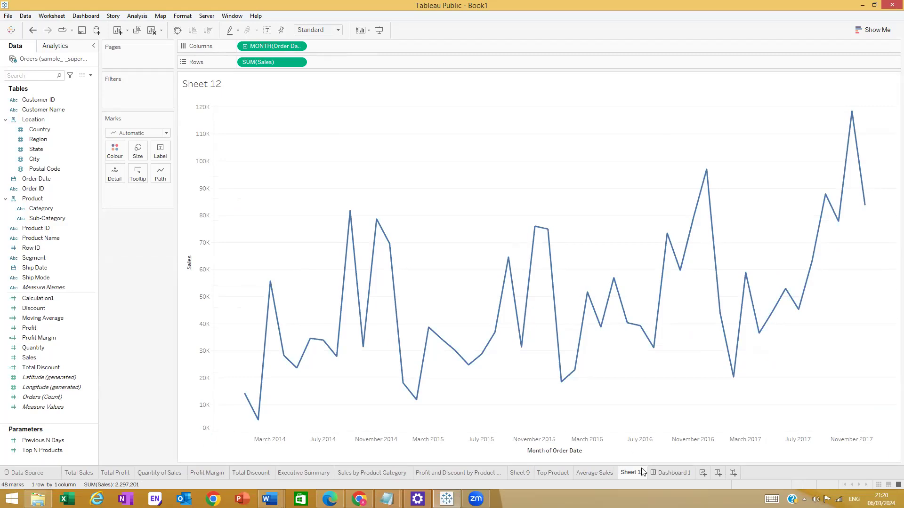
- Rename Sheet 12 to 'Sum of Sales'
mouse_move(644, 477)
double_click(643, 477)
text(Sum of Sales)
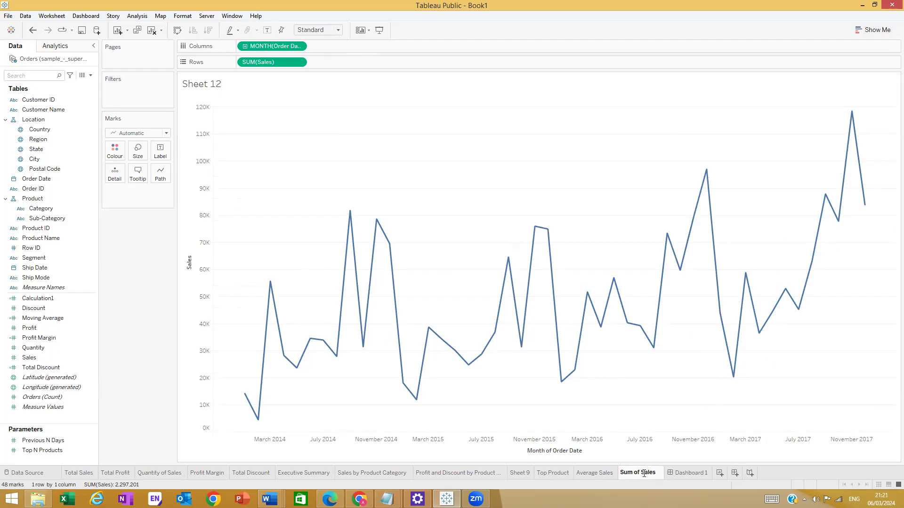
click(632, 351)
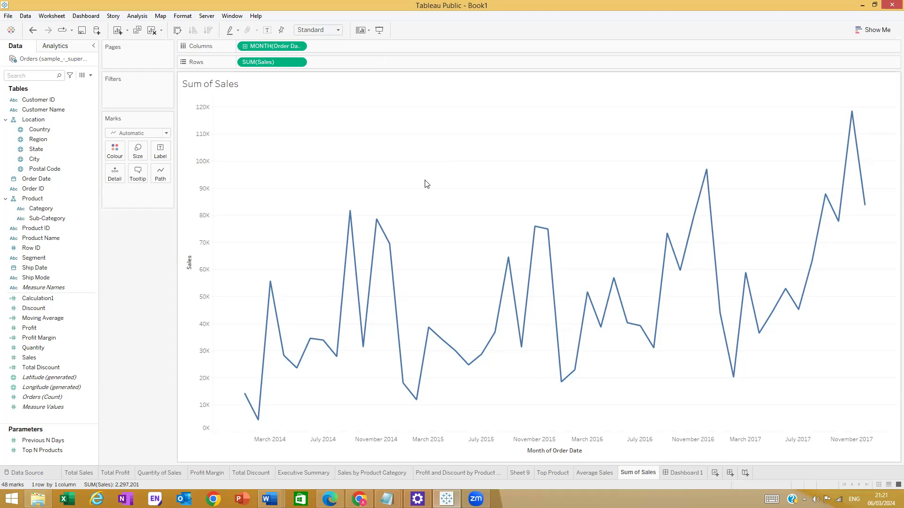
mouse_move(377, 221)
mouse_move(363, 348)
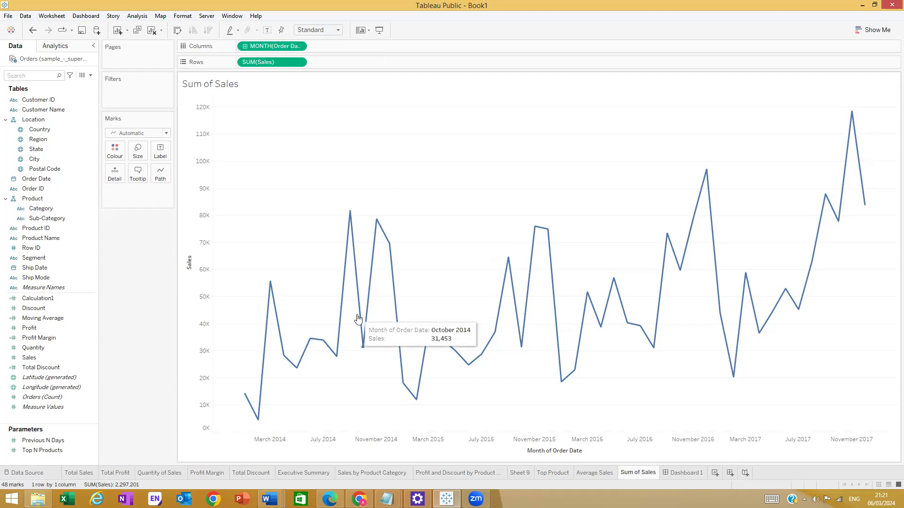
mouse_move(643, 341)
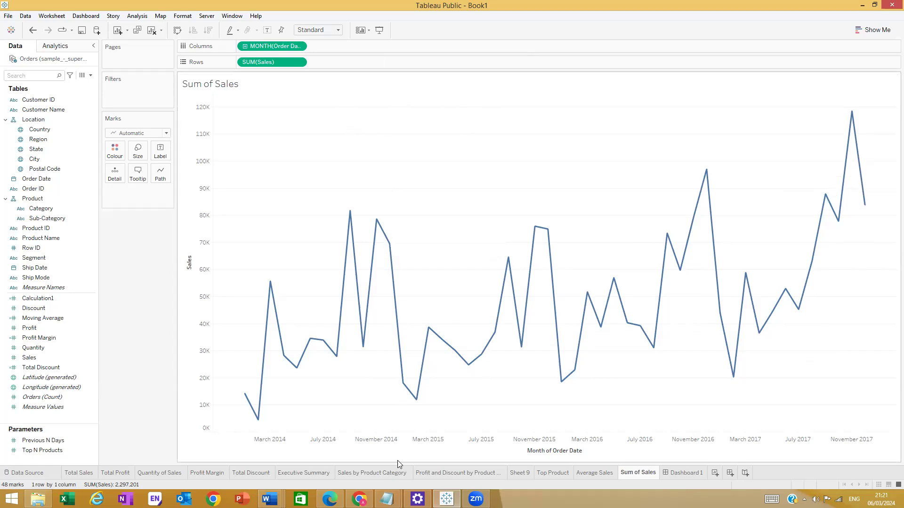
- Minimise Tableau and open the New Bitmap Image in Paint with the Line tool
click(863, 5)
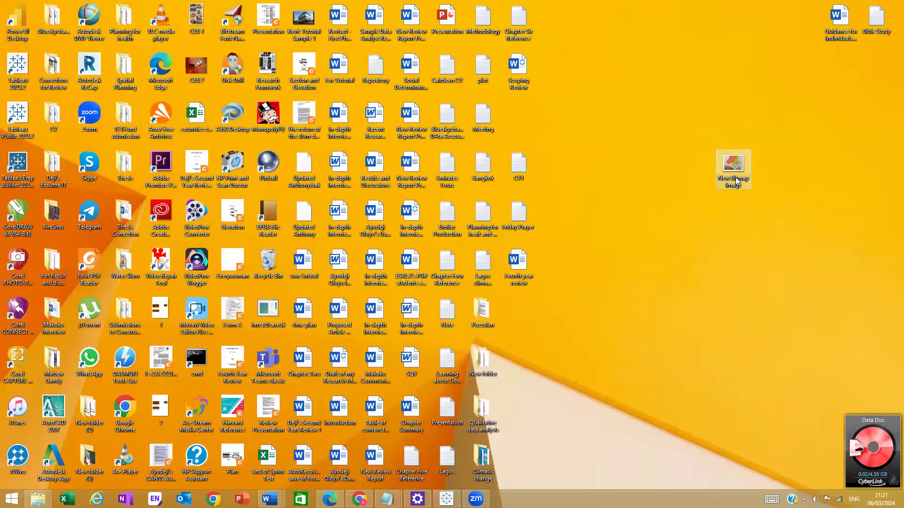
double_click(736, 178)
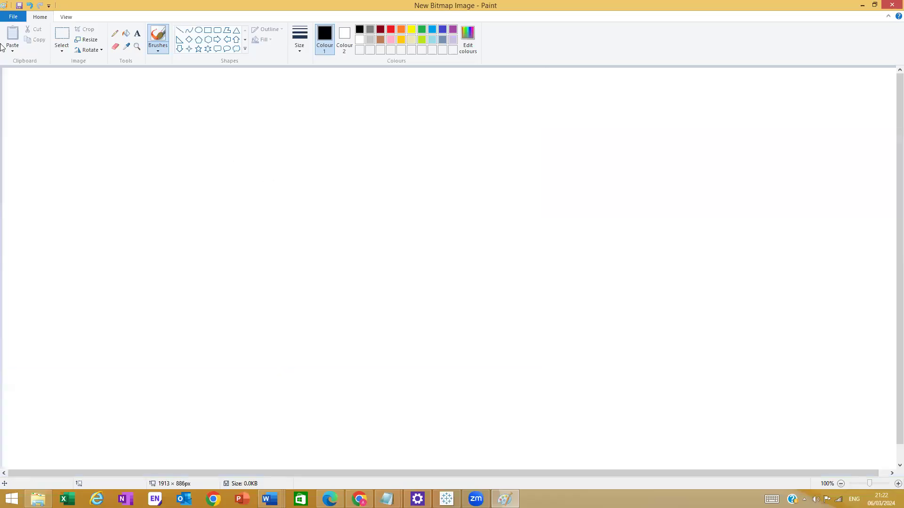
click(180, 30)
click(119, 300)
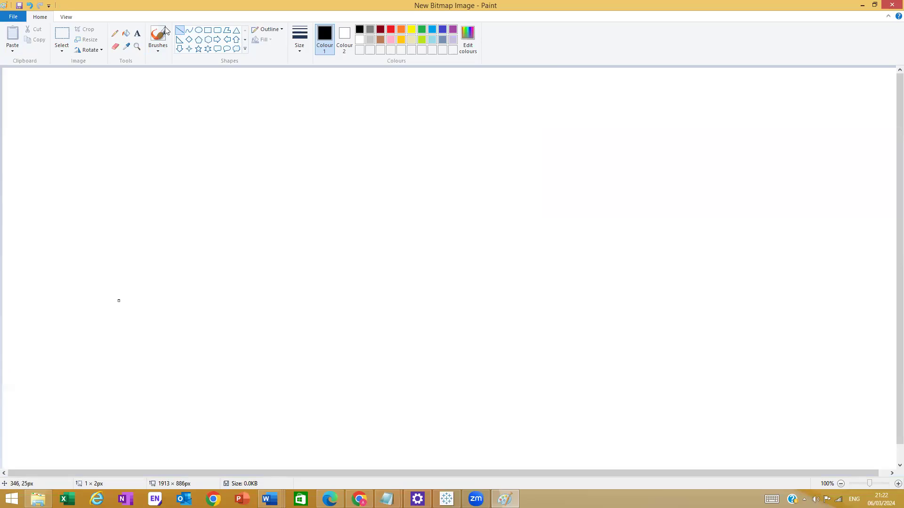
click(179, 31)
- Draw the zigzag chart lines and two tall vertical marker lines across it
drag(160, 274, 202, 217)
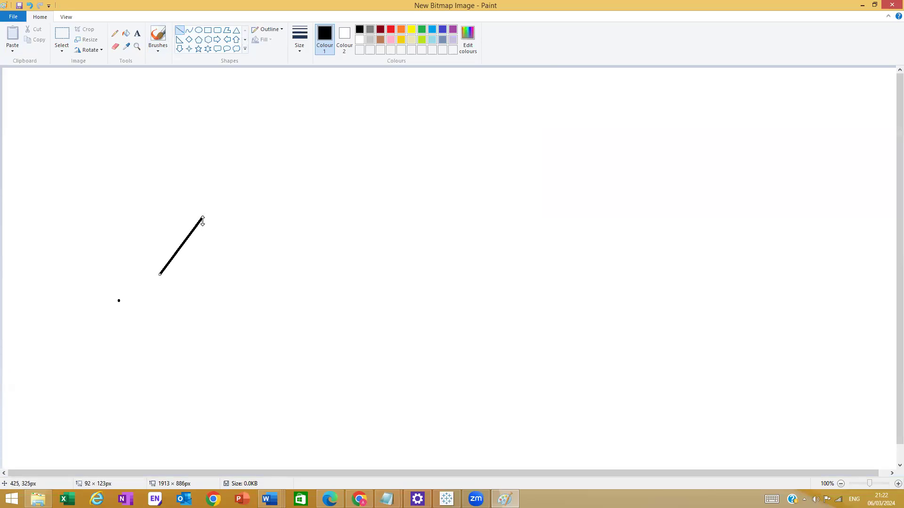
mouse_move(193, 209)
mouse_down()
mouse_move(234, 265)
mouse_move(226, 258)
mouse_move(292, 150)
mouse_move(309, 188)
mouse_move(276, 127)
mouse_move(359, 230)
mouse_move(336, 228)
mouse_move(416, 147)
mouse_move(388, 150)
mouse_move(509, 205)
mouse_move(593, 229)
mouse_move(605, 185)
mouse_move(621, 171)
mouse_move(732, 245)
mouse_move(779, 93)
mouse_up()
mouse_move(148, 90)
mouse_down()
mouse_move(173, 329)
mouse_move(132, 340)
mouse_move(146, 357)
mouse_move(113, 336)
mouse_move(372, 357)
mouse_move(854, 336)
mouse_up()
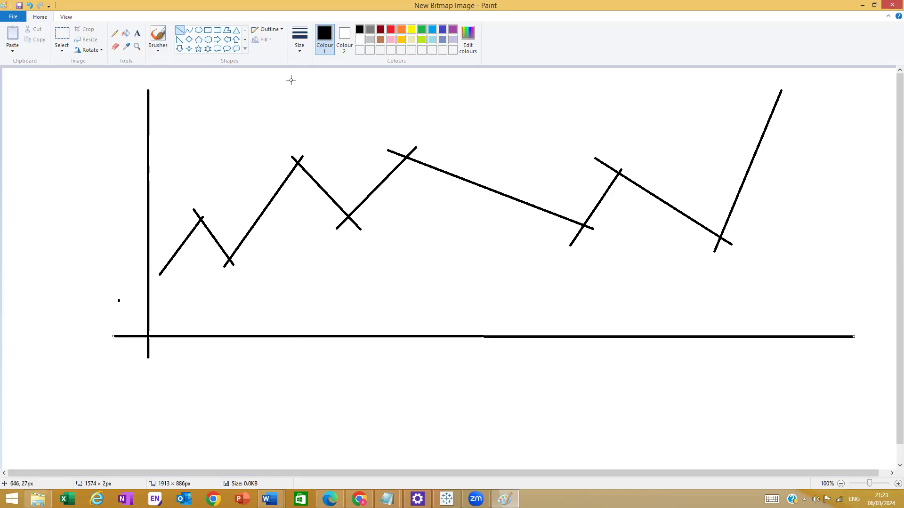
mouse_move(280, 77)
mouse_down()
mouse_move(302, 332)
mouse_move(284, 383)
mouse_up()
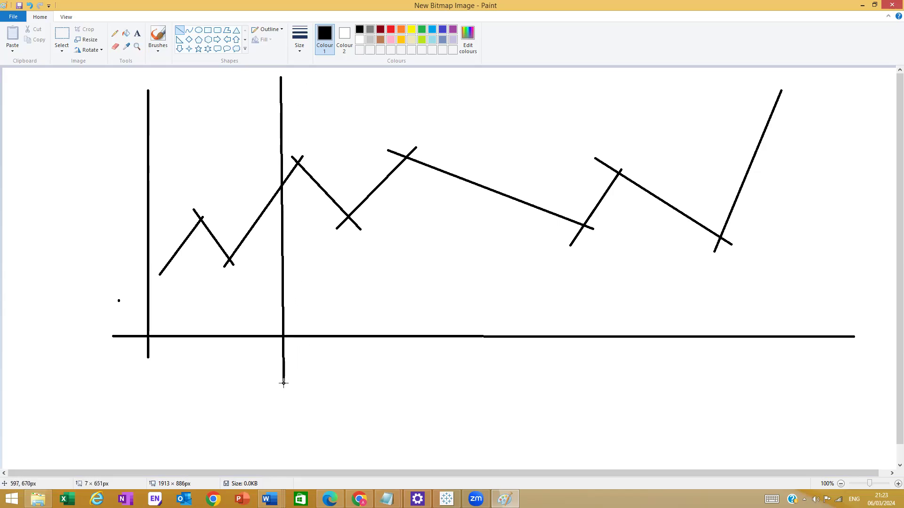
mouse_move(622, 77)
mouse_down()
mouse_move(620, 425)
mouse_move(624, 390)
mouse_up()
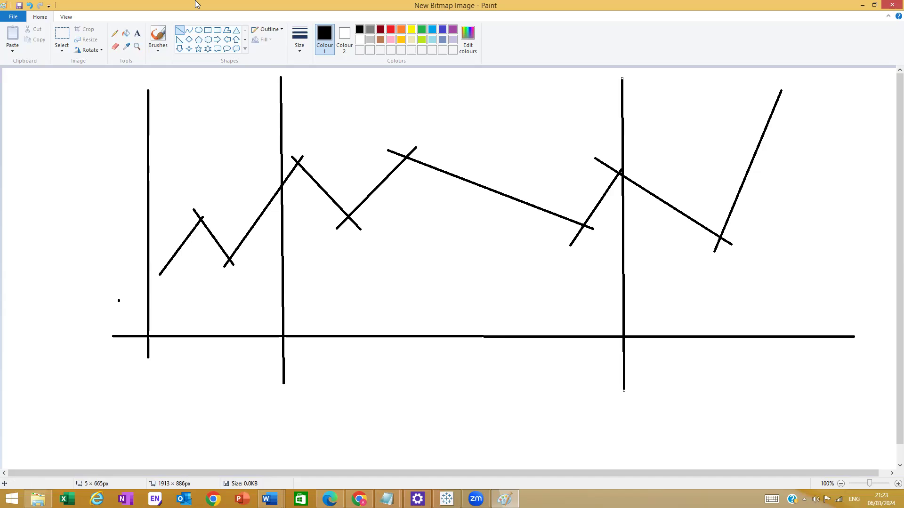
click(137, 34)
- Label the marker lines 'March 2015' and 'July 2016', then return to Tableau
drag(254, 380, 333, 410)
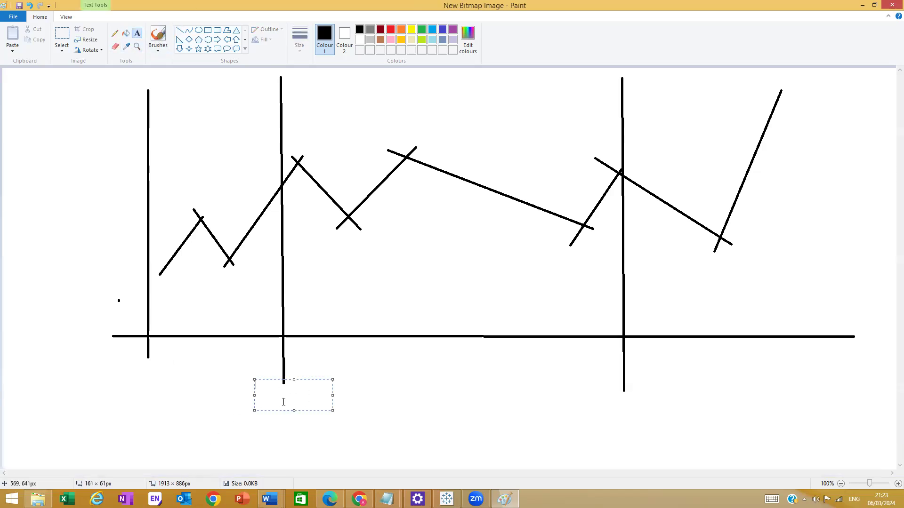
text(March 2015)
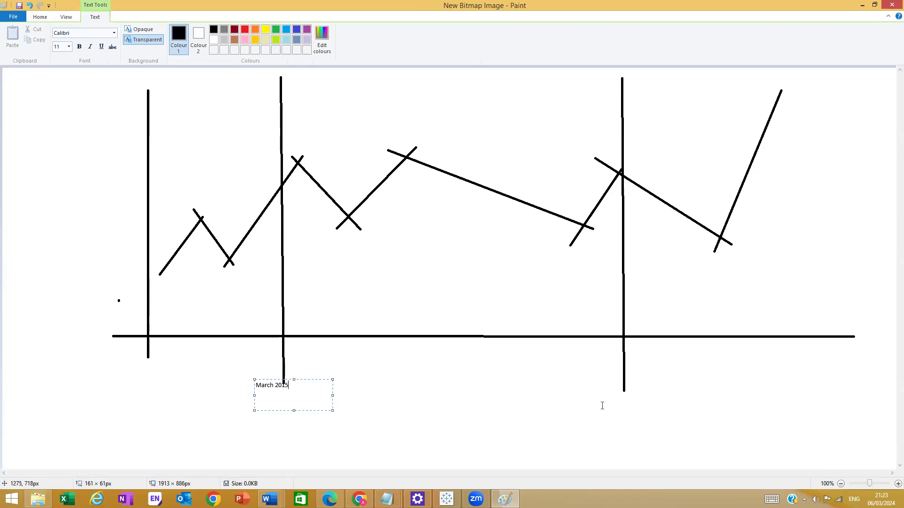
drag(597, 388, 651, 417)
text(July 2016)
click(560, 414)
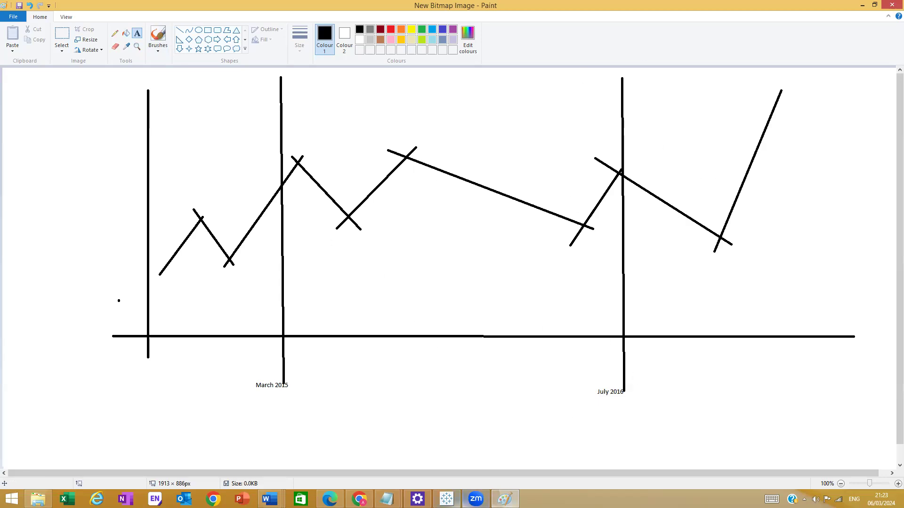
click(447, 500)
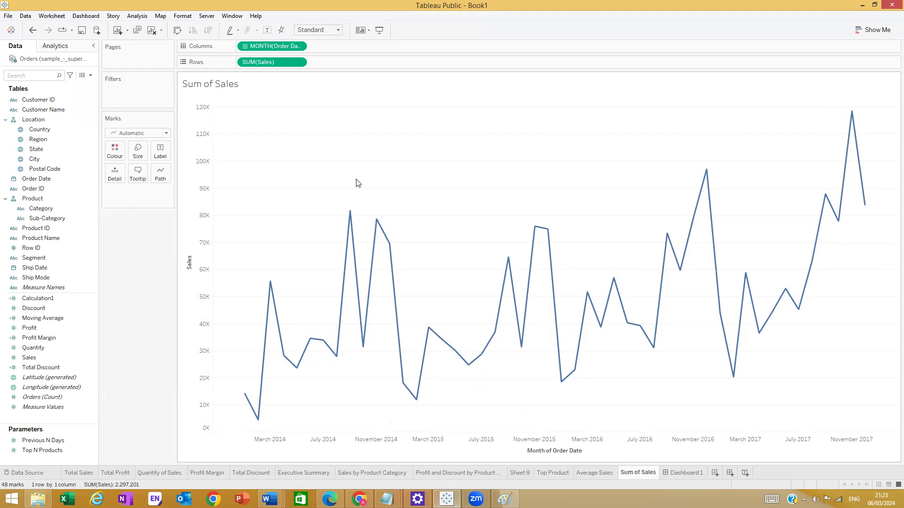
- Bring the Paint sketch with its March 2015 and July 2016 markers to the front
click(505, 499)
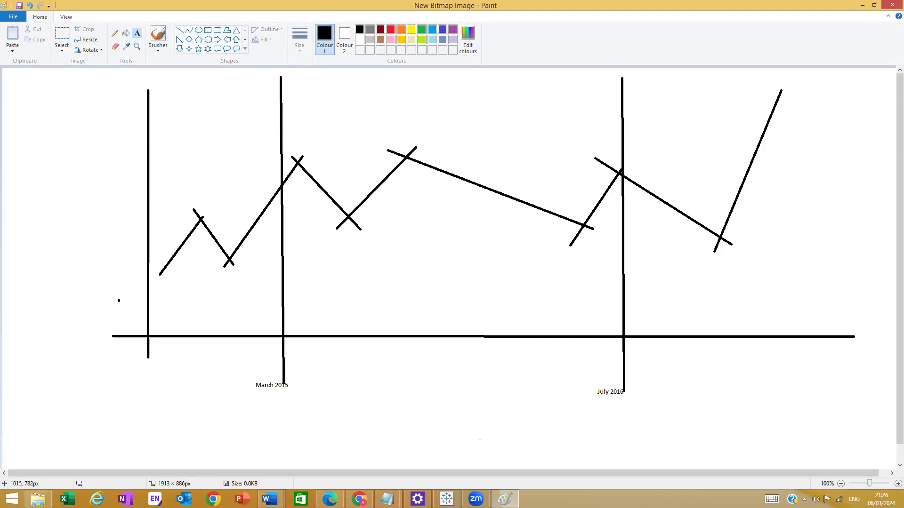
- Switch back to Tableau Public's Sum of Sales monthly line chart
click(446, 499)
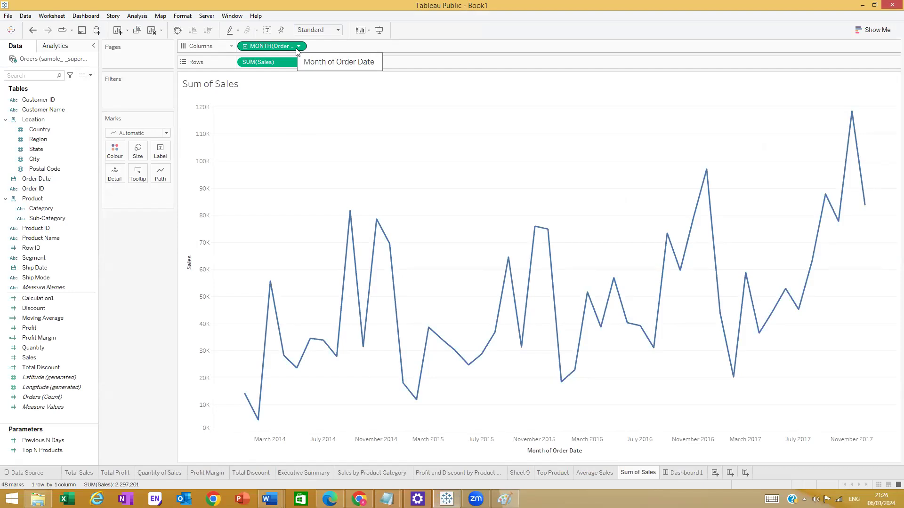
- Open the Create Parameter dialog from the Data pane dropdown menu
click(657, 41)
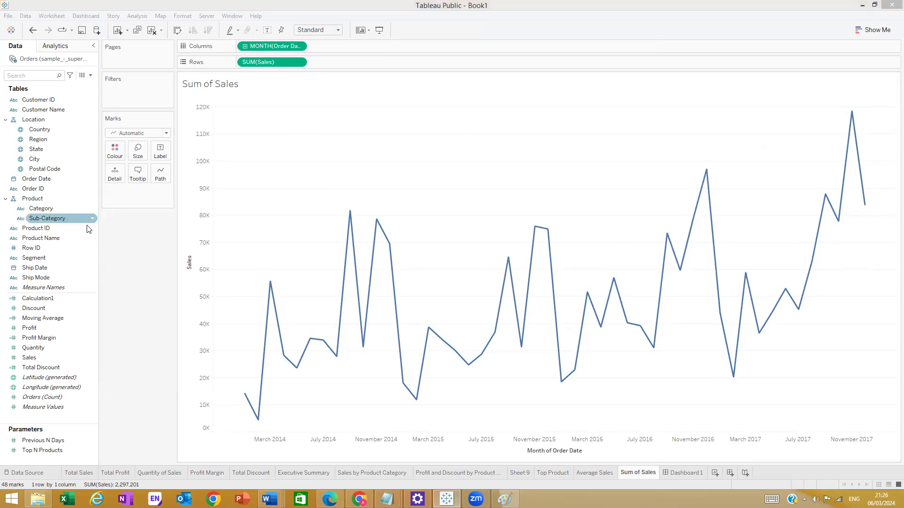
click(89, 76)
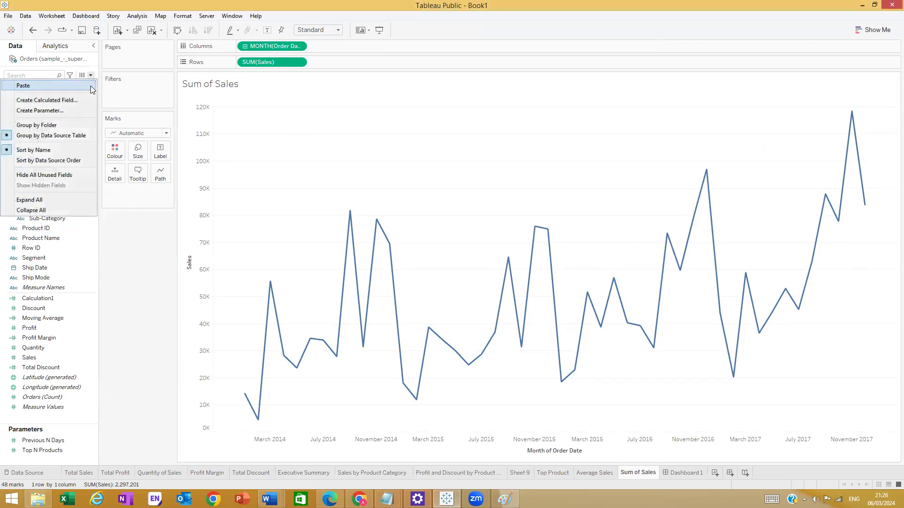
click(73, 110)
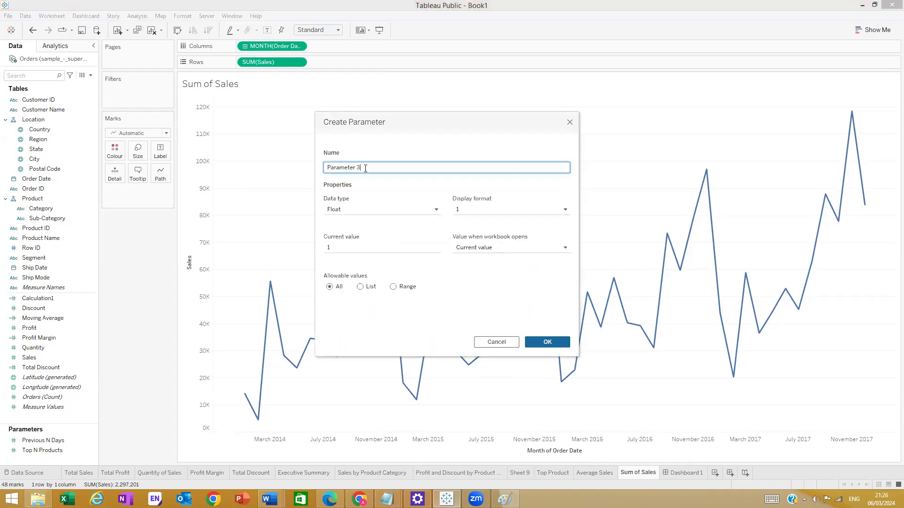
- Name the new parameter From Date and give it the Date data type
key(BackSpace)
key(BackSpace)
key(BackSpace)
key(BackSpace)
key(BackSpace)
key(BackSpace)
key(BackSpace)
key(BackSpace)
key(BackSpace)
key(BackSpace)
text(From Date)
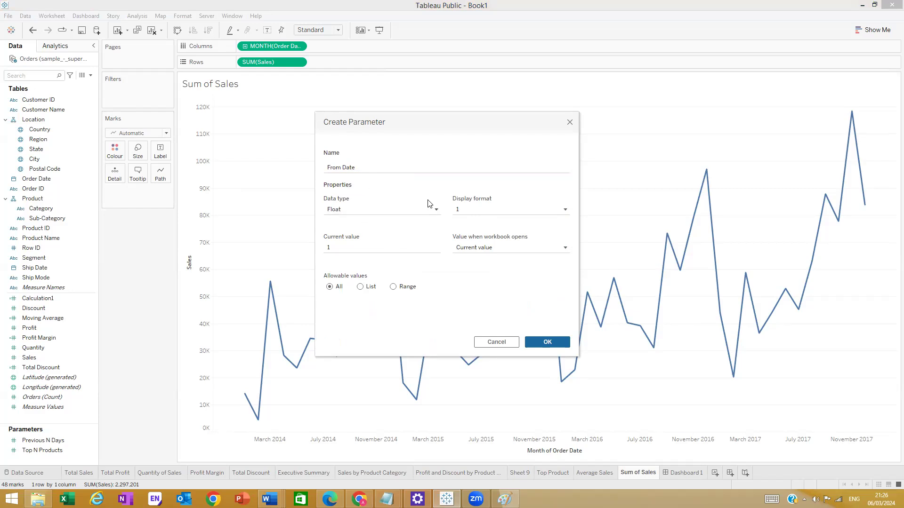
click(437, 212)
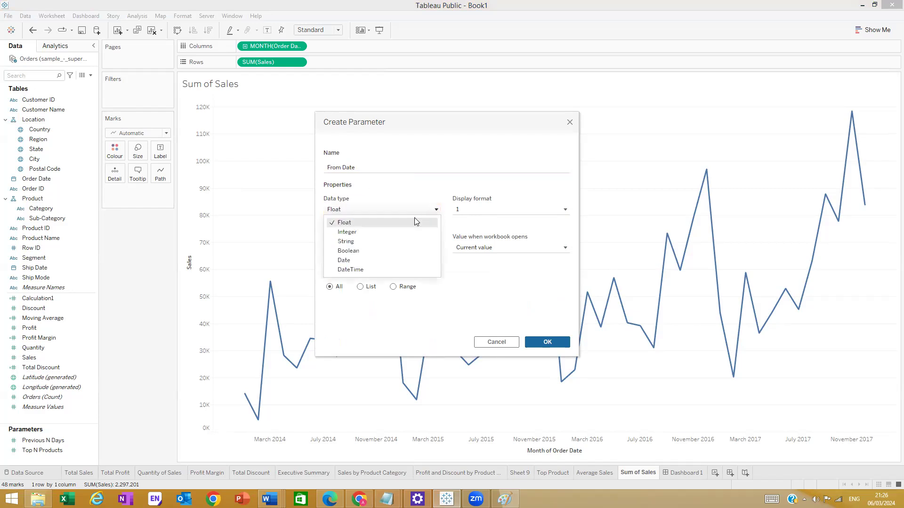
click(378, 261)
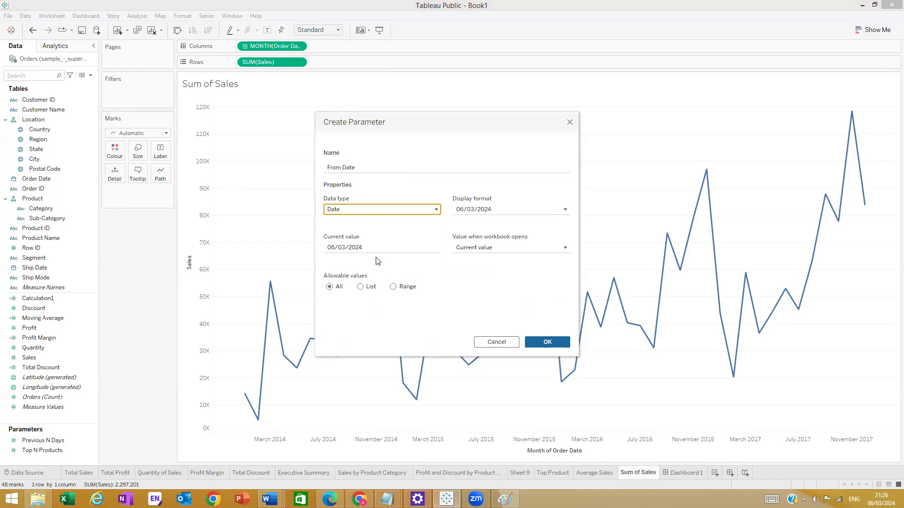
click(436, 211)
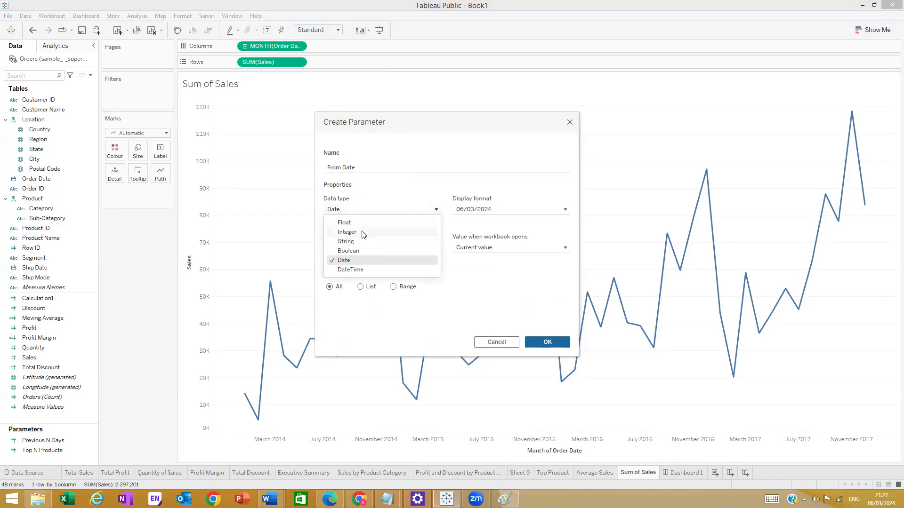
click(354, 260)
click(564, 210)
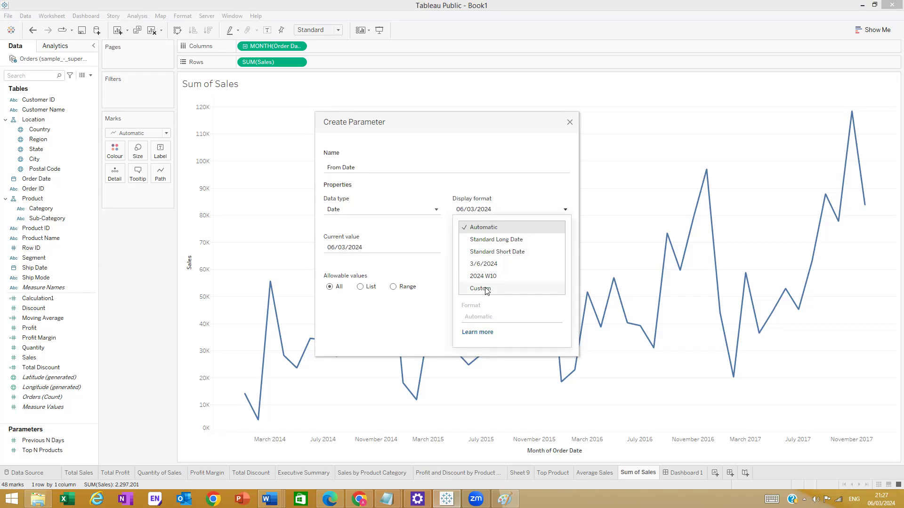
- Try the Custom, Standard Short Date and Standard Long Date formats, then cancel the parameter
click(487, 290)
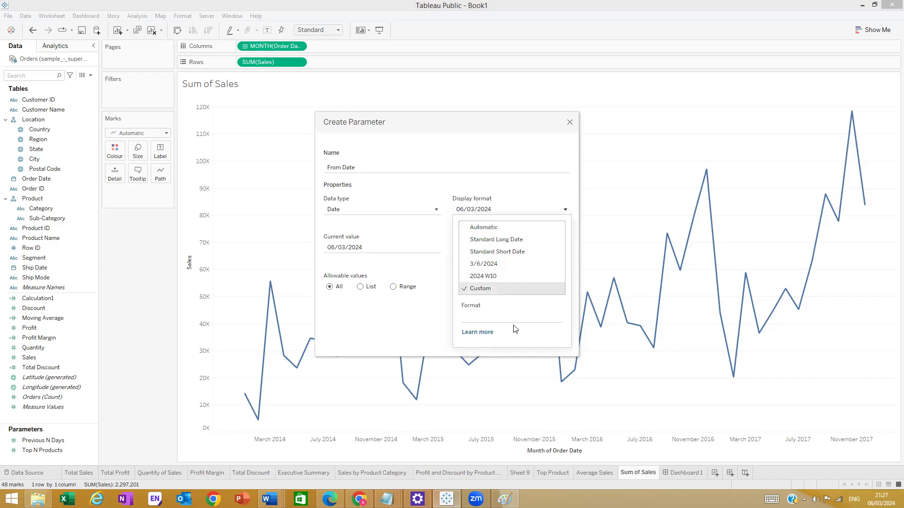
click(508, 258)
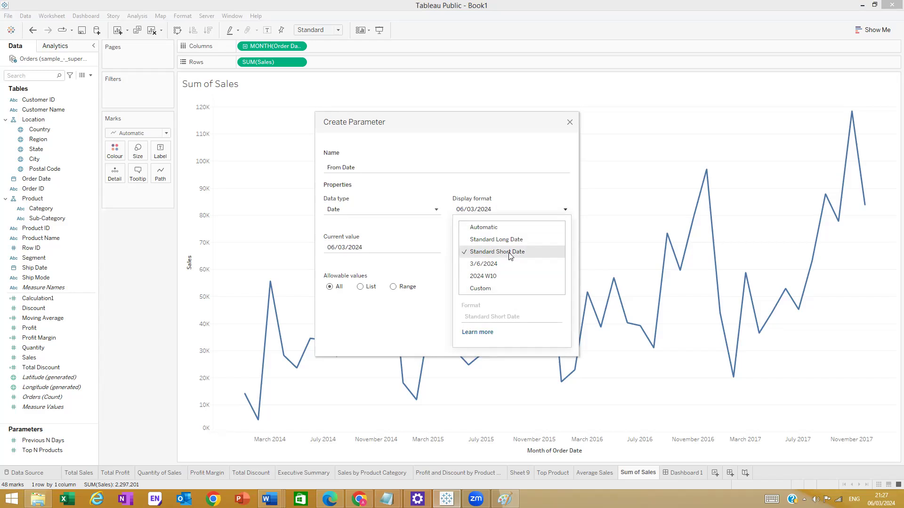
click(509, 240)
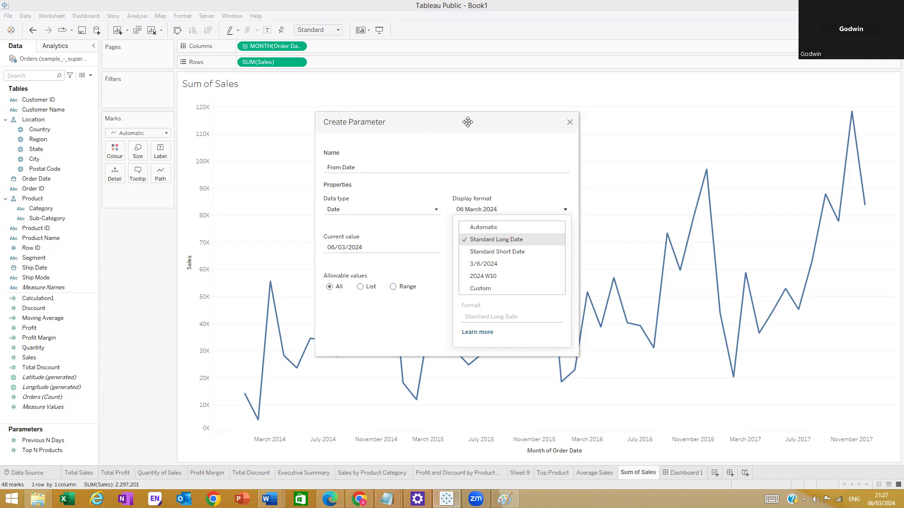
click(566, 210)
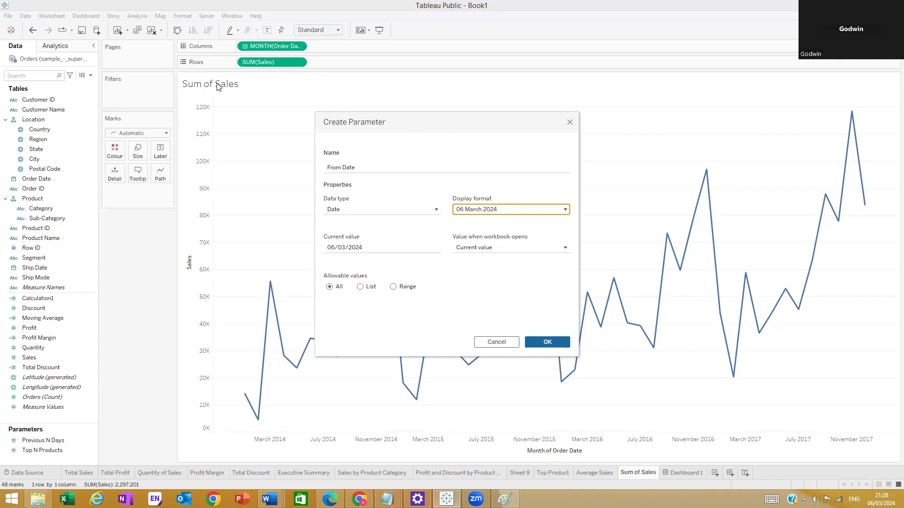
click(496, 343)
- Start a new parameter named From Date with the Date data type
click(90, 77)
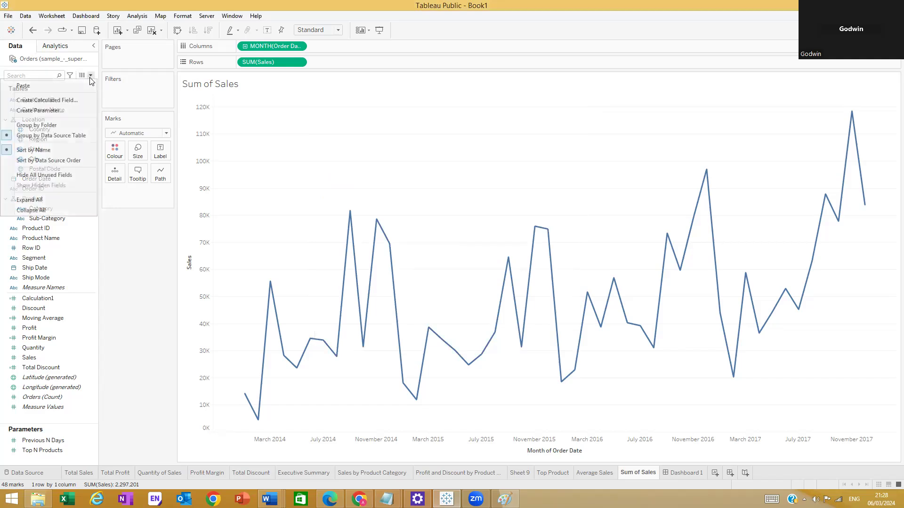
click(71, 112)
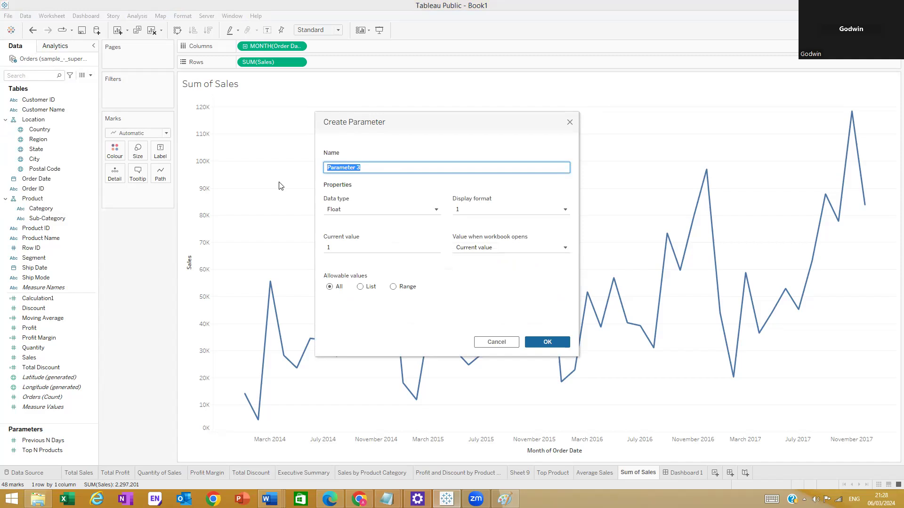
text(From Date)
click(435, 209)
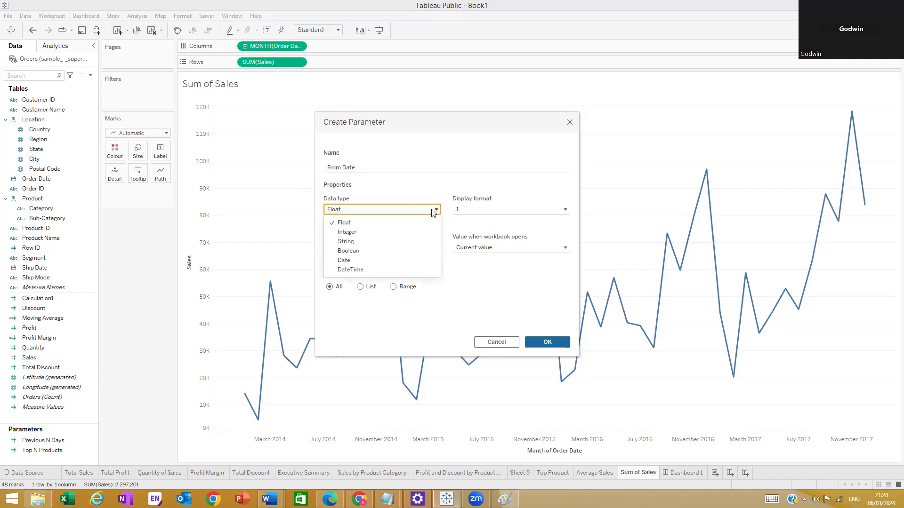
click(361, 260)
- Set its display format to Standard Long Date and inspect the current value field
click(549, 215)
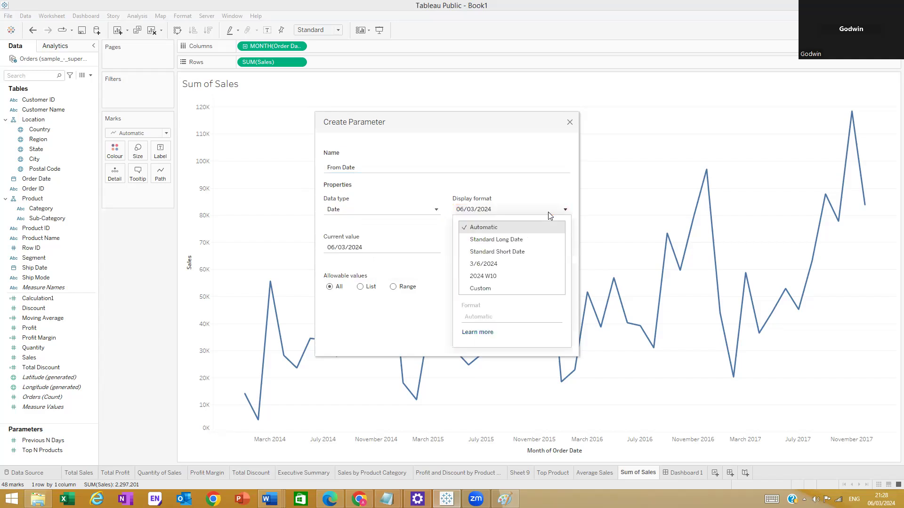
click(507, 240)
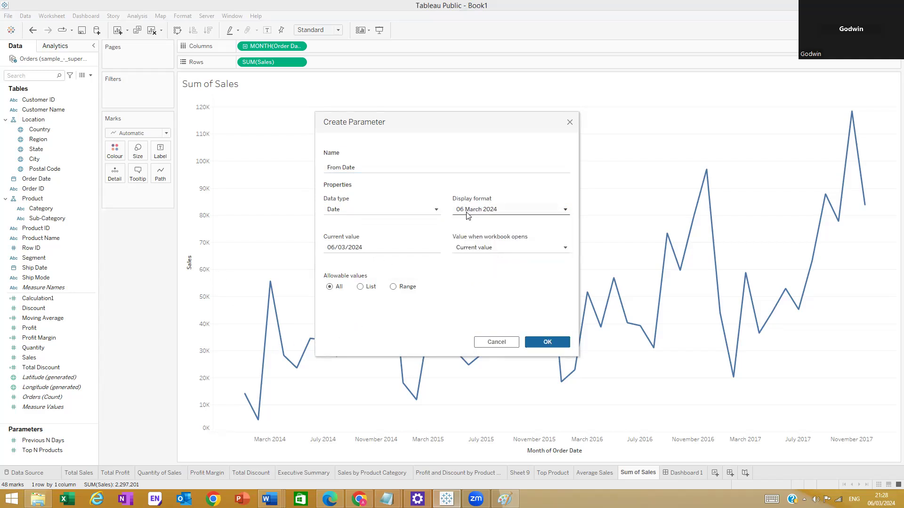
click(494, 212)
click(495, 253)
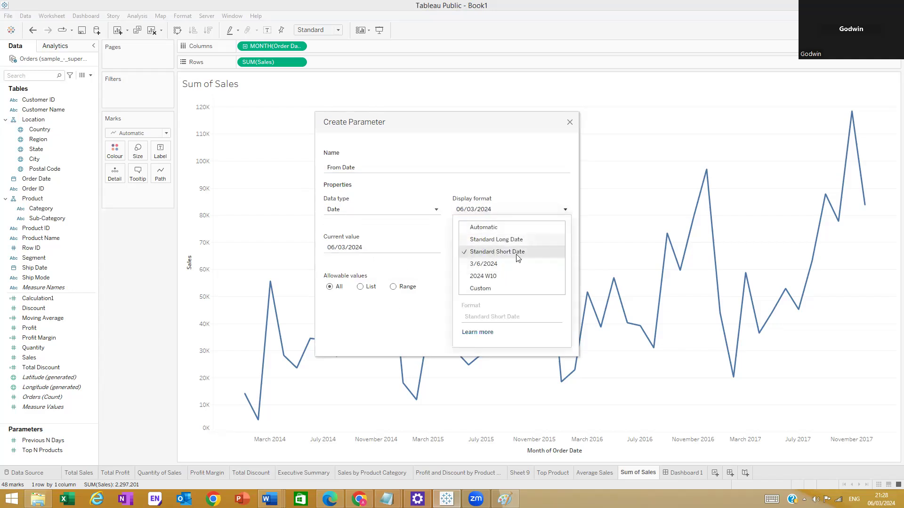
click(493, 239)
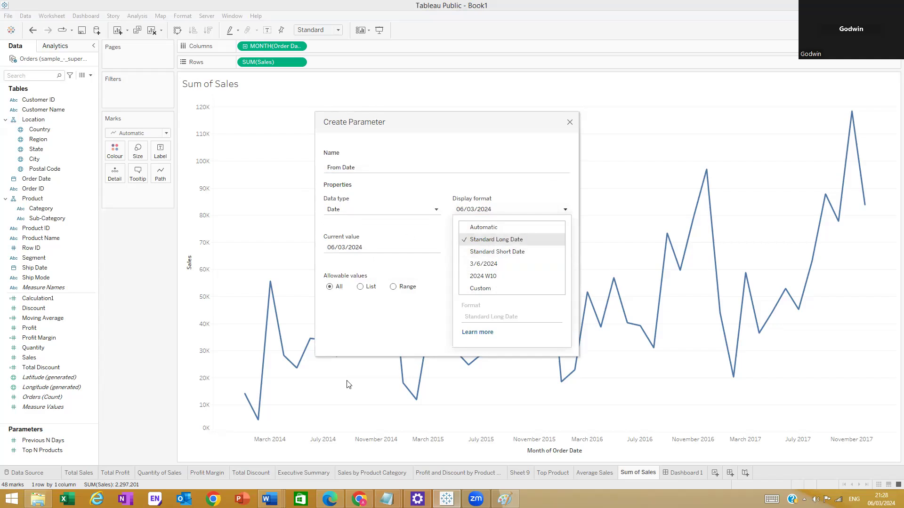
click(362, 356)
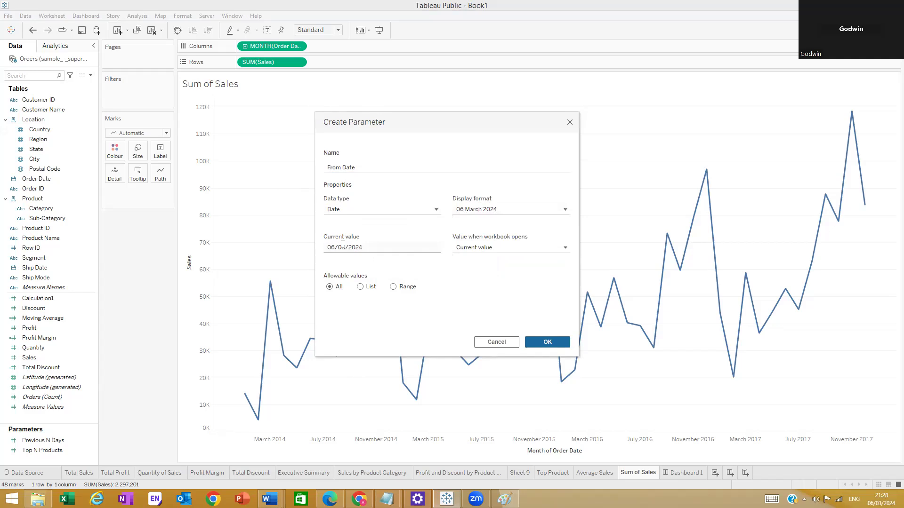
click(383, 250)
click(499, 249)
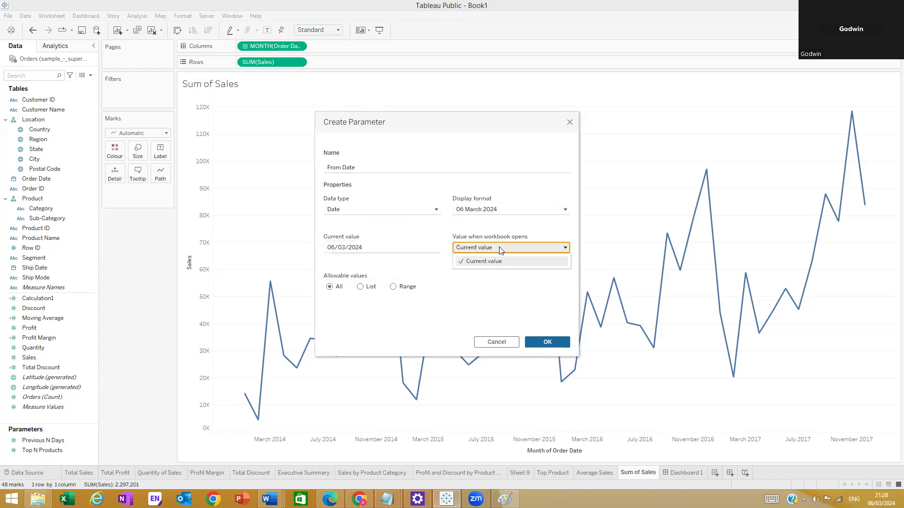
- Edit the current value's year, committing 06/03/2017 as a first attempt
click(500, 251)
click(367, 248)
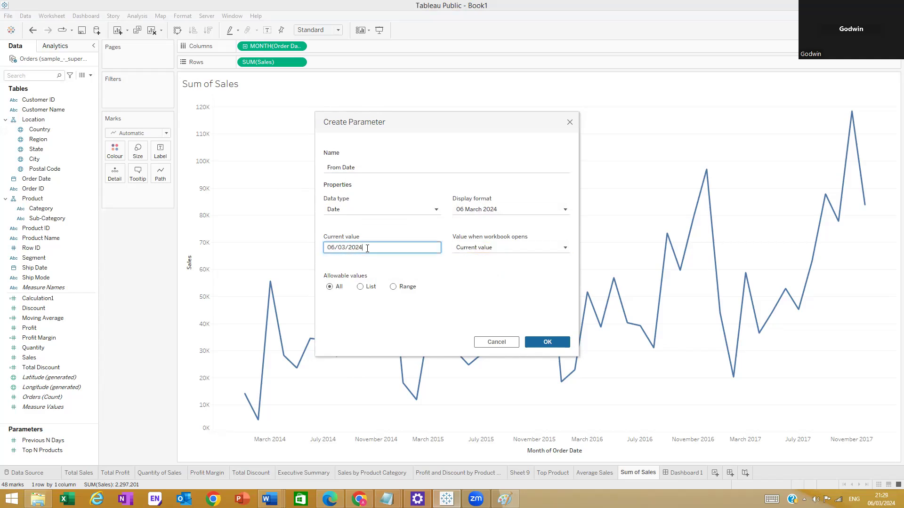
key(BackSpace)
text(201)
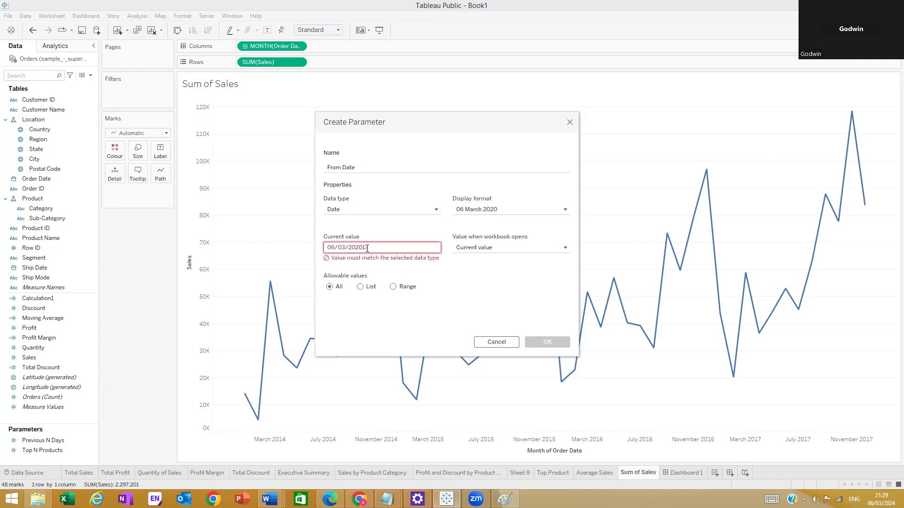
key(BackSpace)
key(BackSpace)
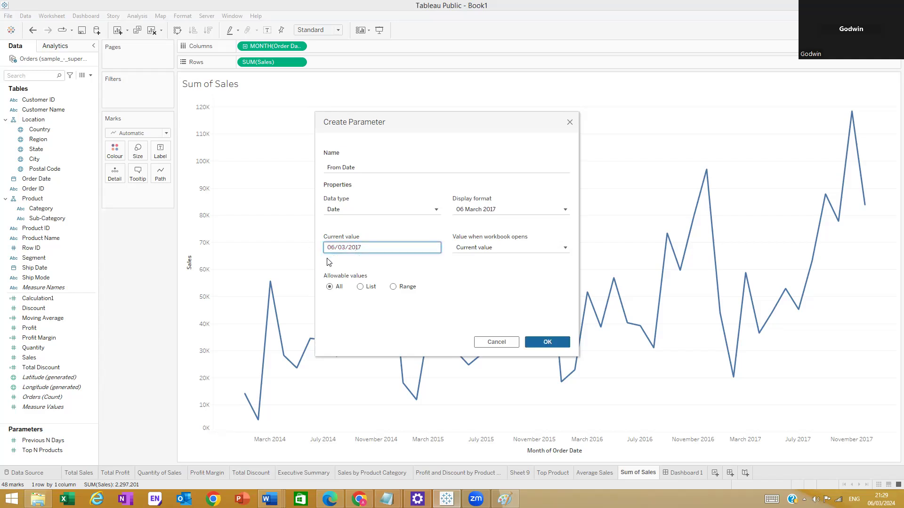
click(410, 273)
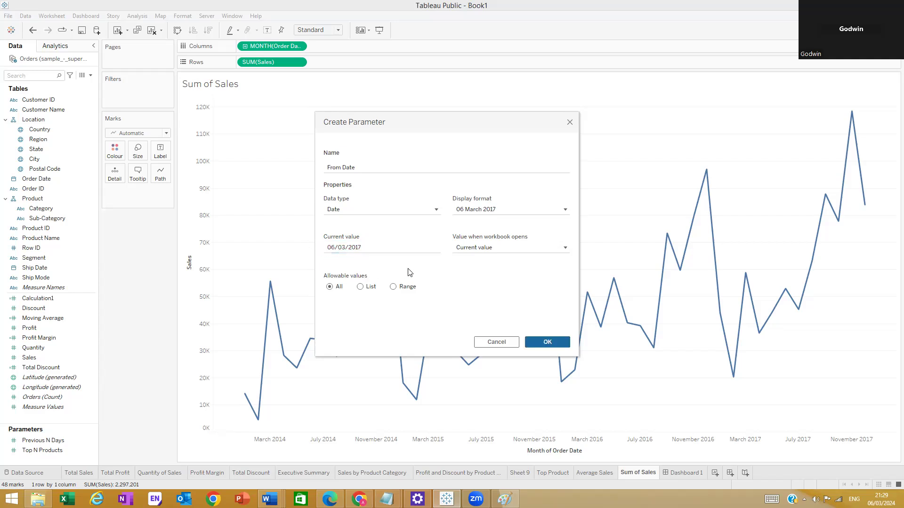
- Correct the current value to 06/11/2014 and save the From Date parameter
click(337, 247)
drag(334, 247, 328, 247)
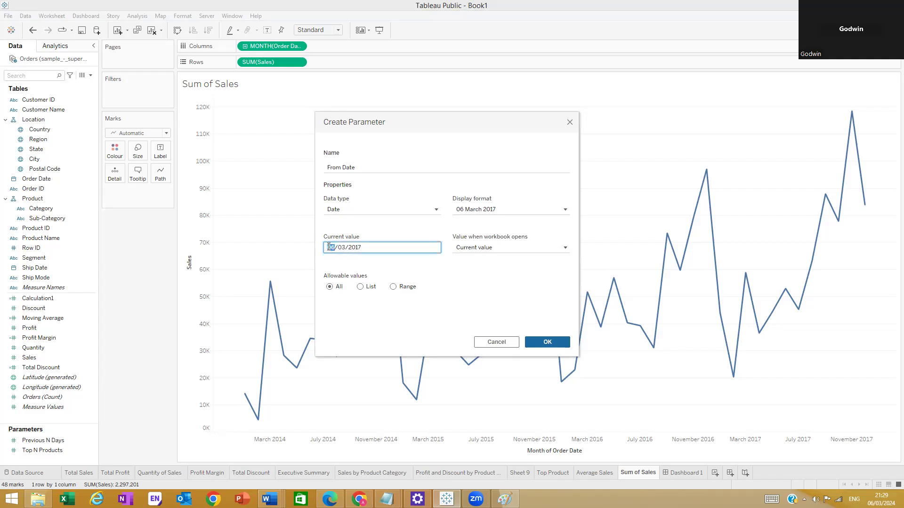
drag(337, 248, 346, 247)
text(11)
key(BackSpace)
text(4)
click(365, 297)
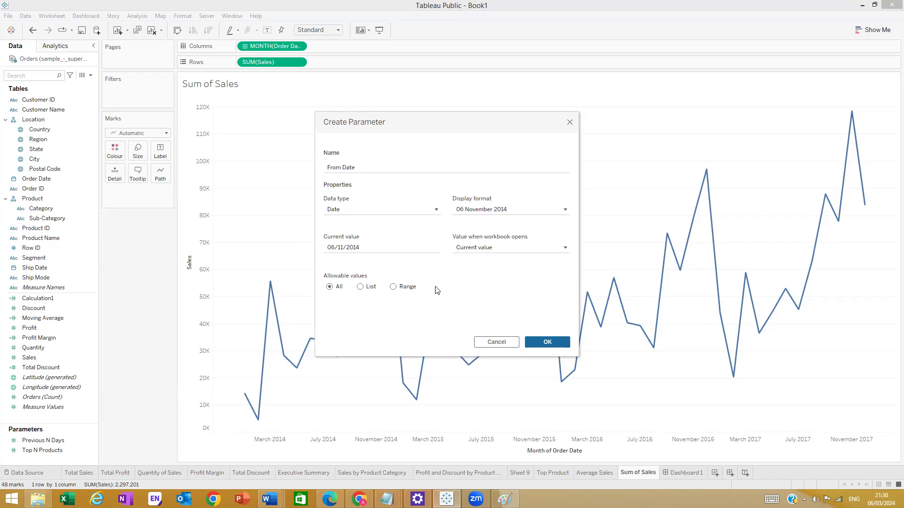
click(550, 342)
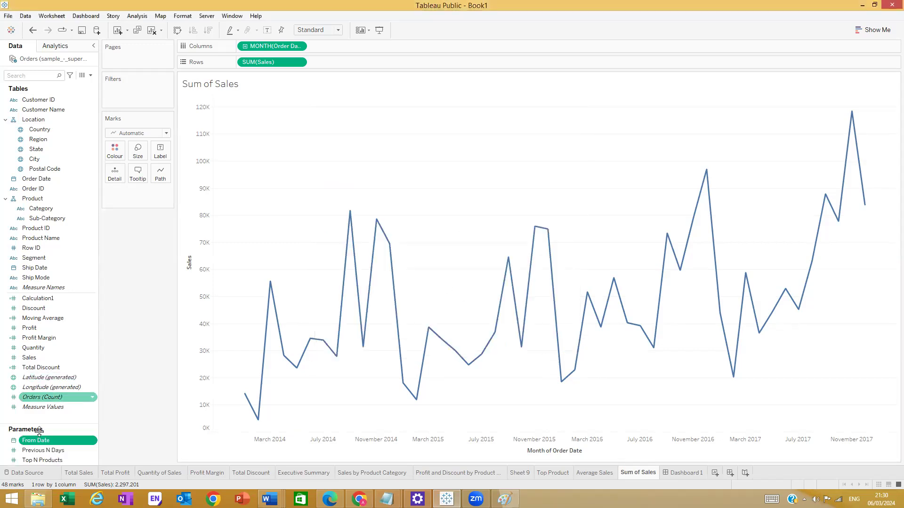
- Duplicate From Date through its Parameters-list menu to create From Date (copy)
right_click(80, 441)
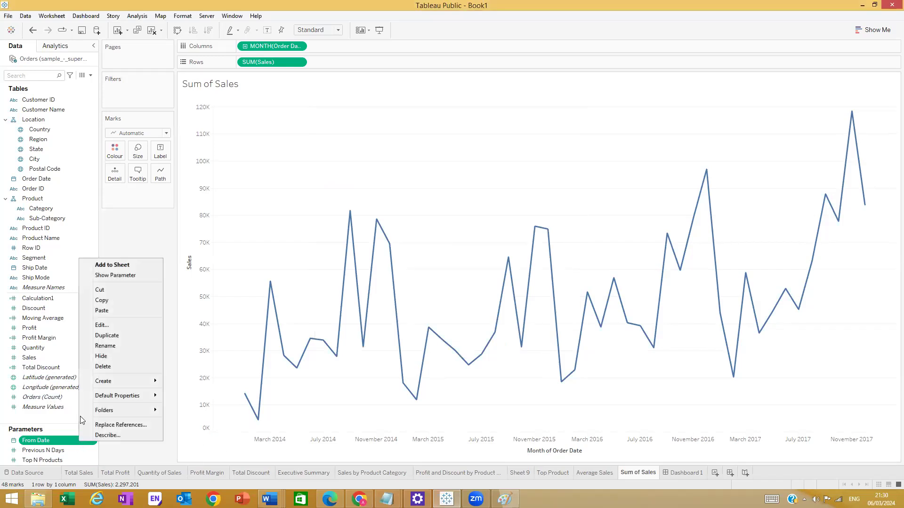
right_click(76, 443)
click(117, 453)
right_click(92, 442)
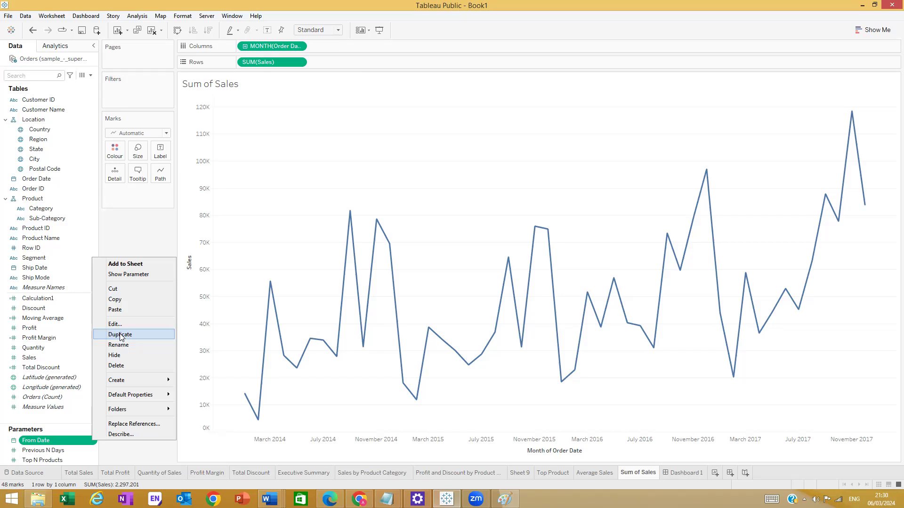
click(34, 451)
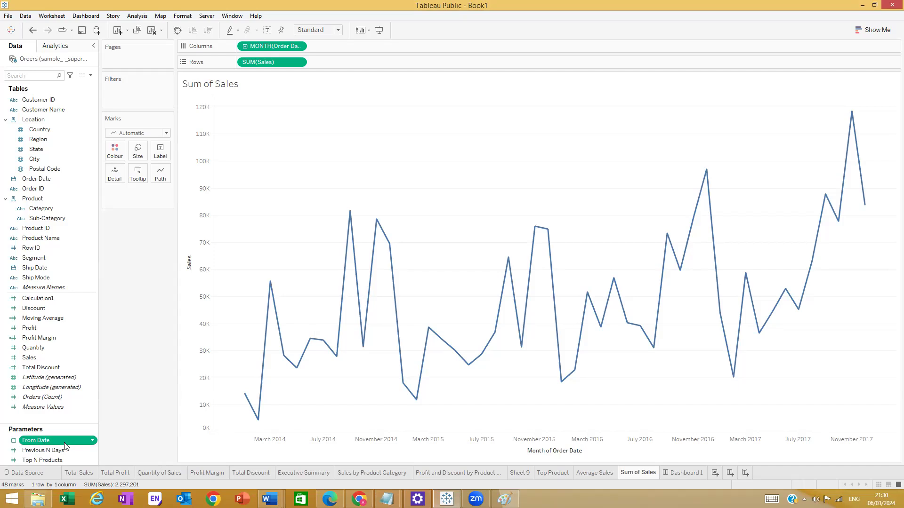
click(94, 442)
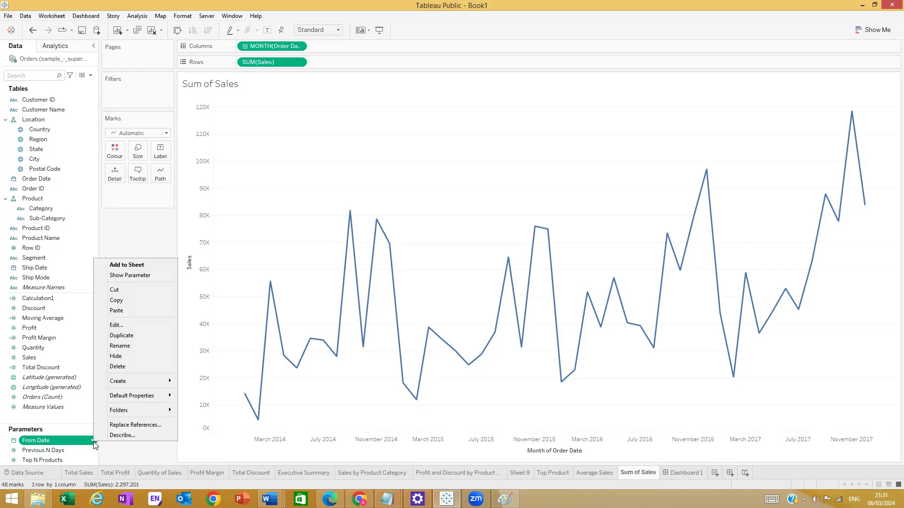
click(129, 338)
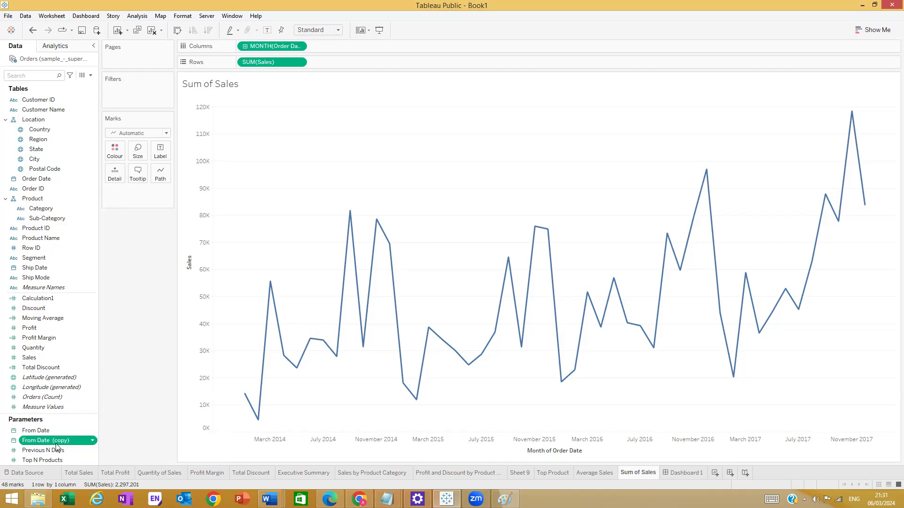
- Rename the copied parameter to To Date and change its current value year to 2016
right_click(77, 439)
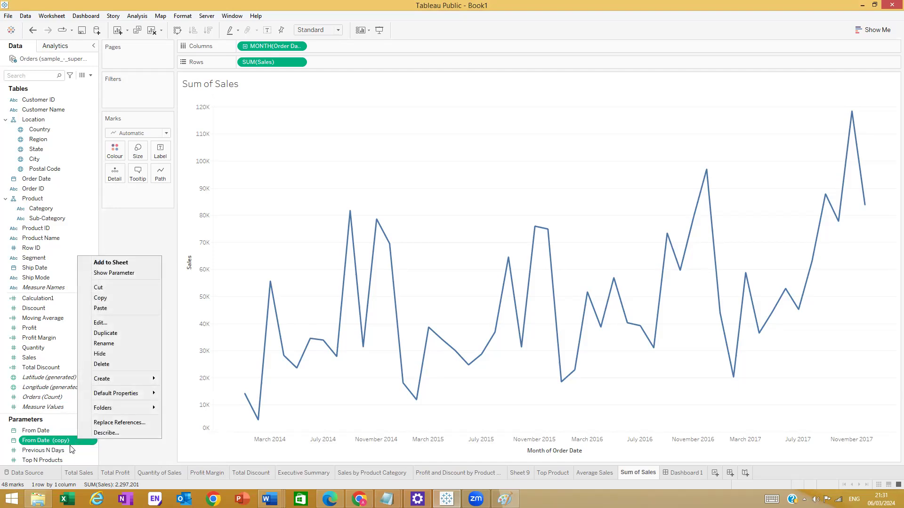
click(112, 328)
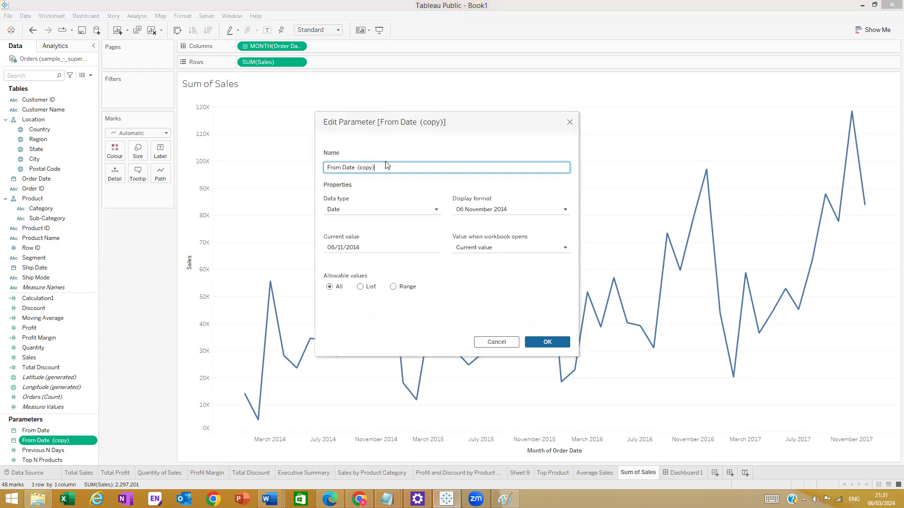
drag(340, 169, 323, 170)
text(To)
key(BackSpace)
key(BackSpace)
key(BackSpace)
key(BackSpace)
key(BackSpace)
key(BackSpace)
key(BackSpace)
key(BackSpace)
click(362, 247)
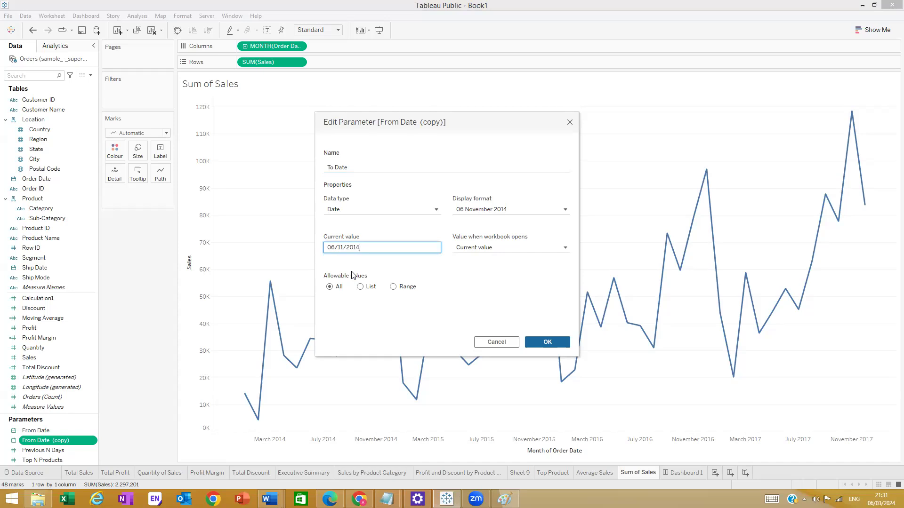
text(16)
- Save the To Date parameter with current value 06/11/2016
click(560, 346)
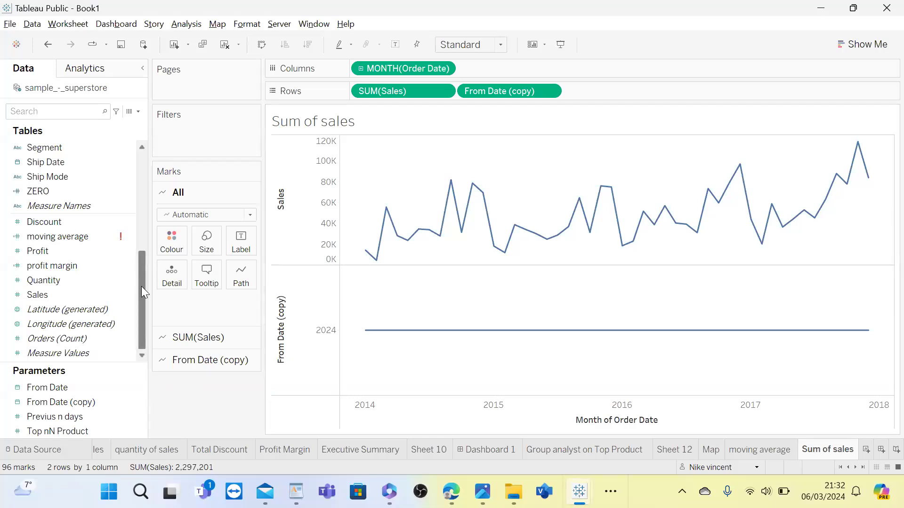
click(84, 286)
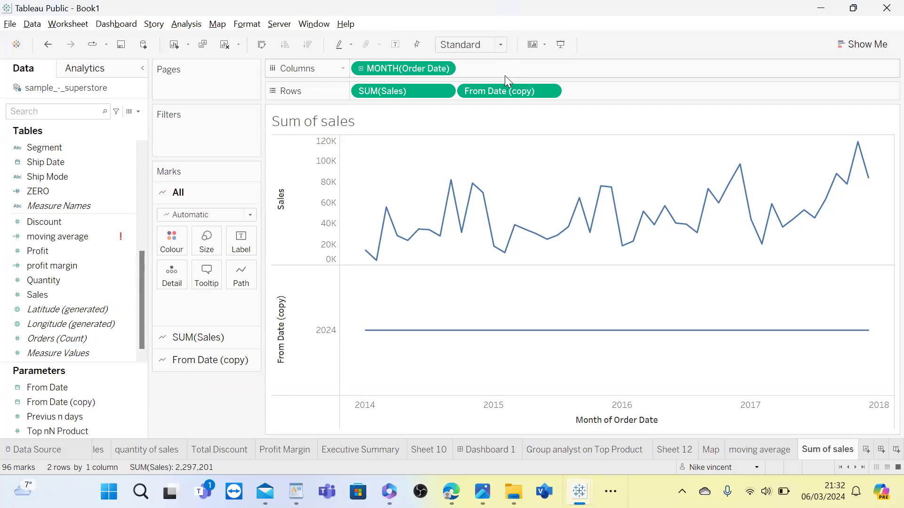
- Drag From Date (copy) off the Rows shelf, leaving its name unchanged after aborted rename attempts
drag(504, 91, 123, 225)
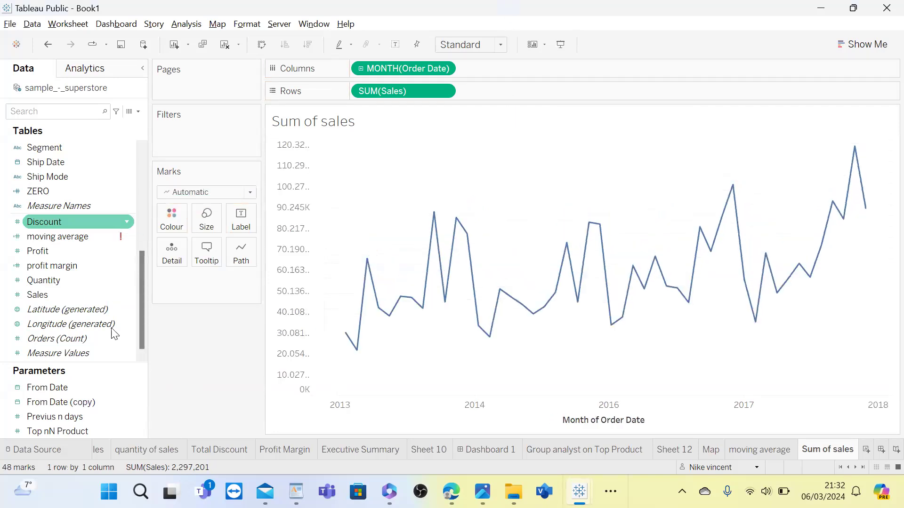
click(90, 403)
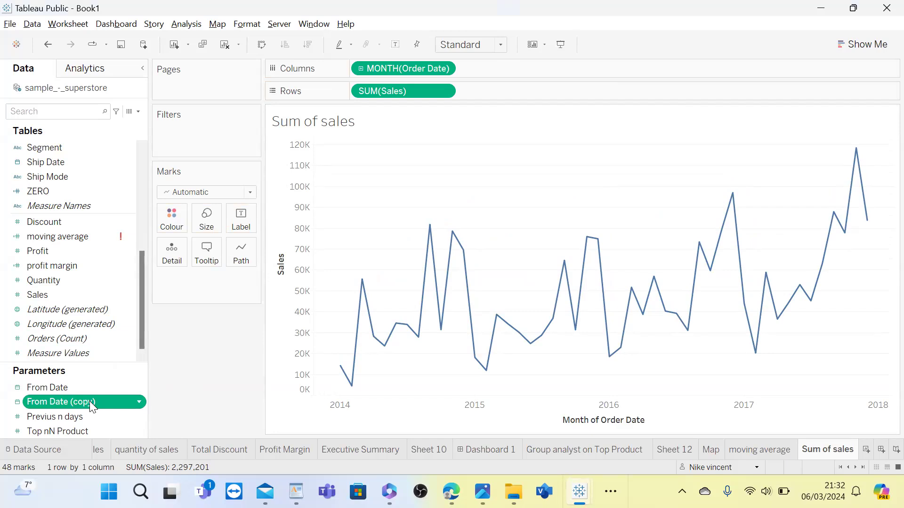
click(89, 401)
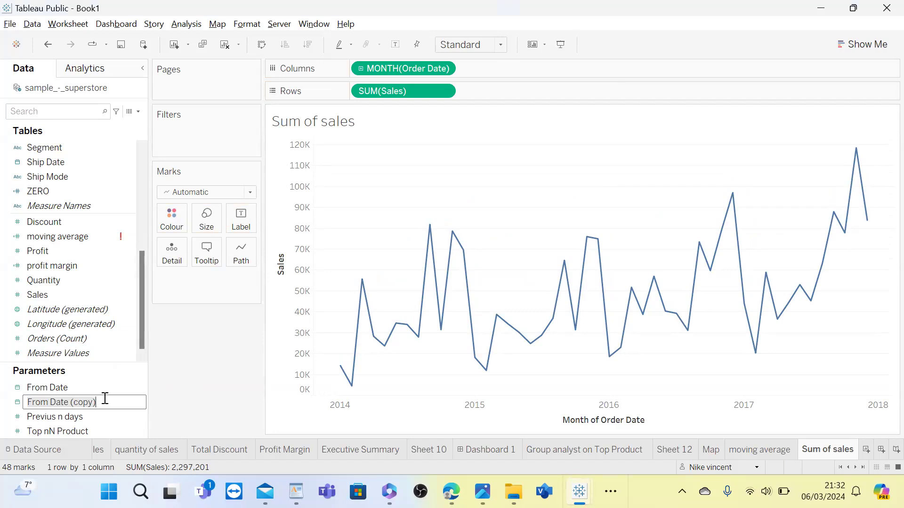
key(BackSpace)
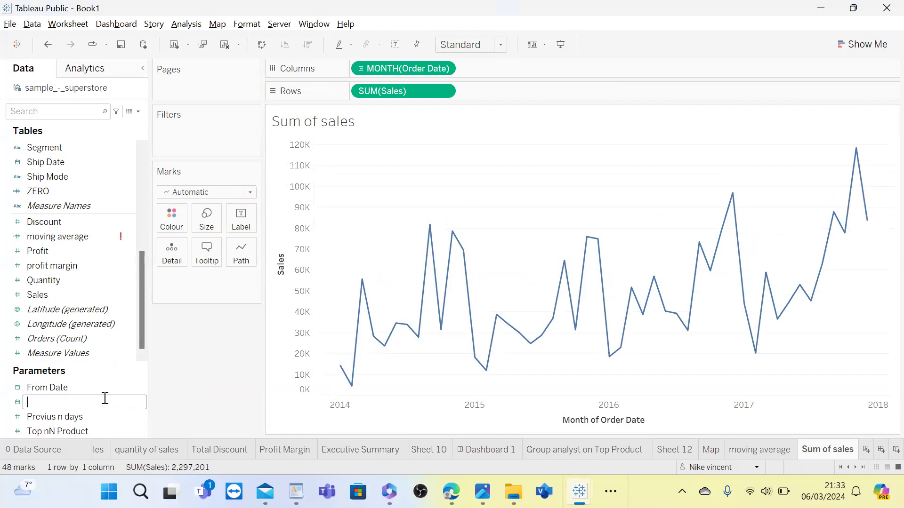
click(169, 398)
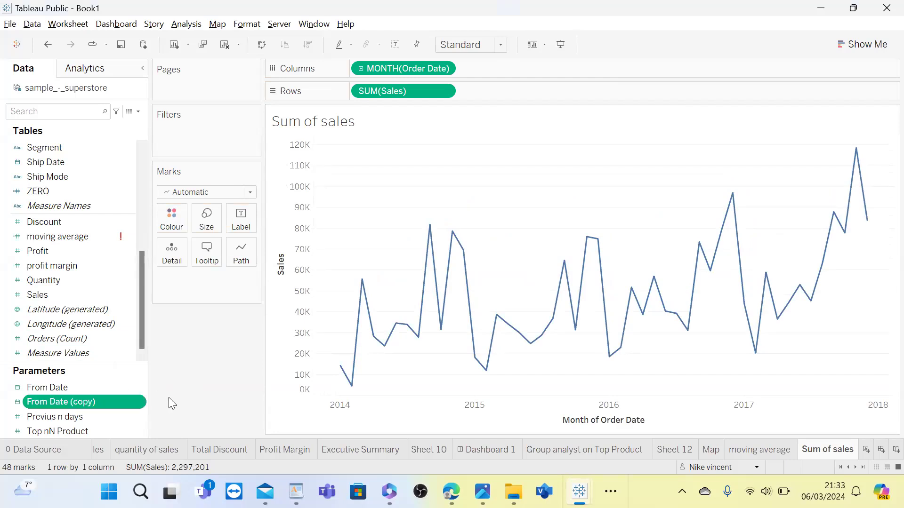
click(108, 401)
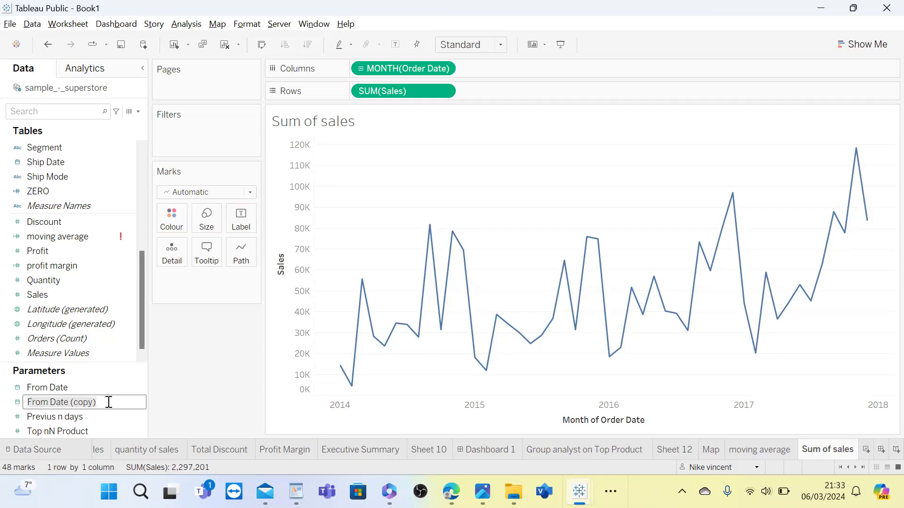
click(177, 385)
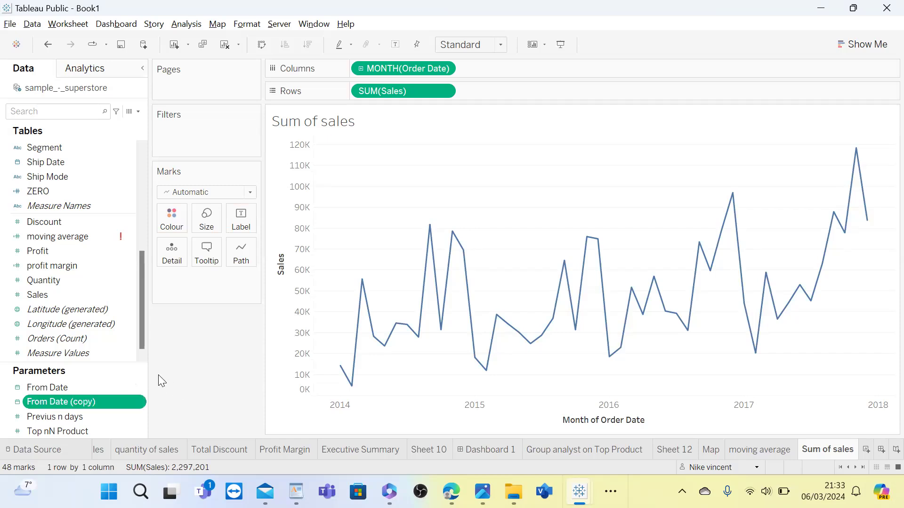
click(129, 403)
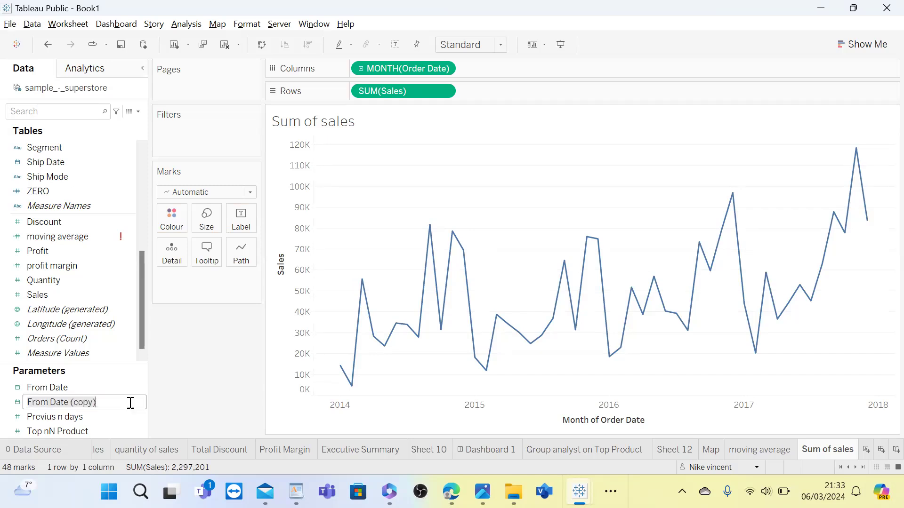
click(155, 389)
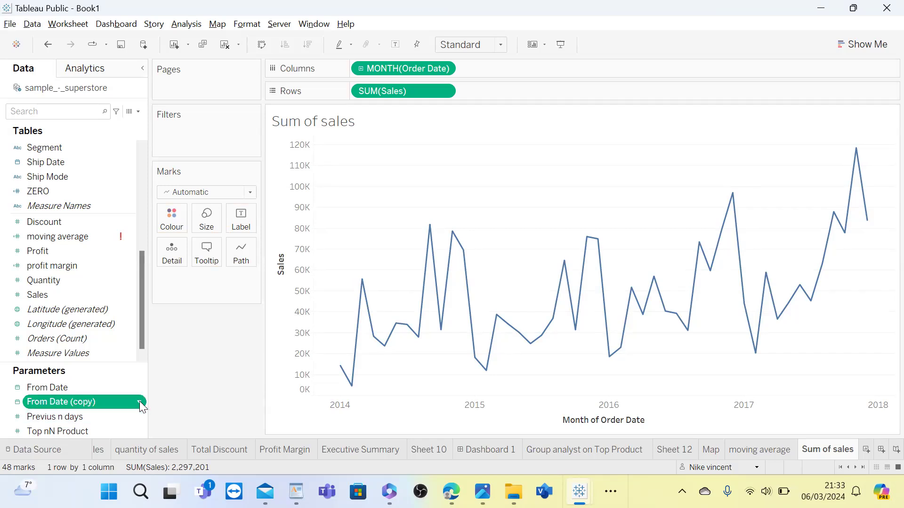
click(139, 402)
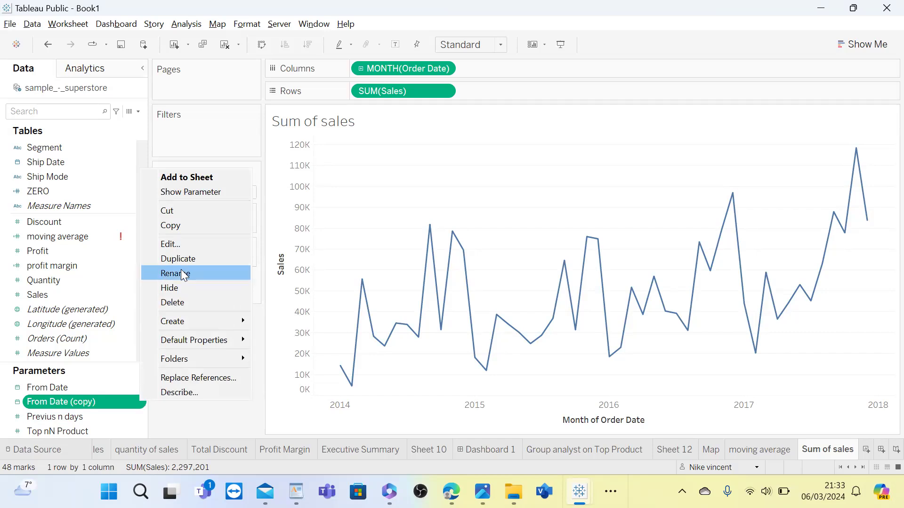
- Edit the copied parameter and rename it from 'From Date (copy)' to 'To Date'
click(194, 243)
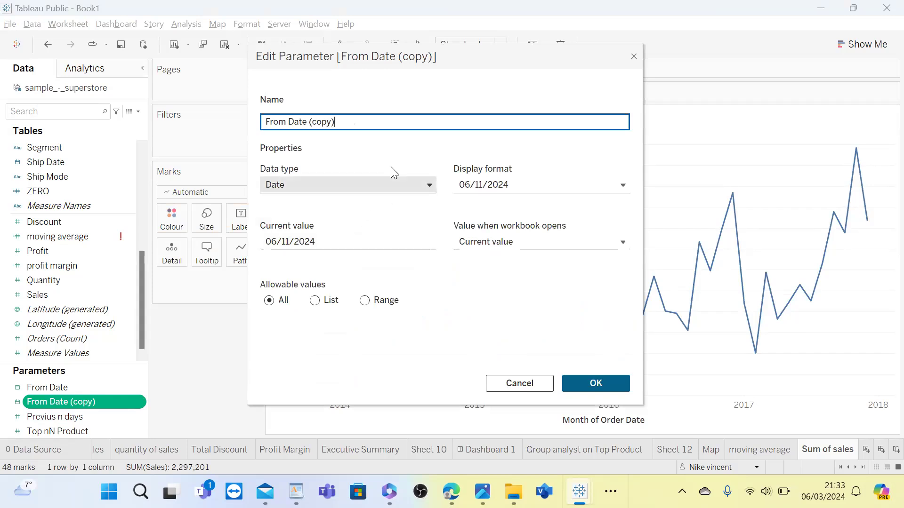
click(288, 120)
key(BackSpace)
key(BackSpace)
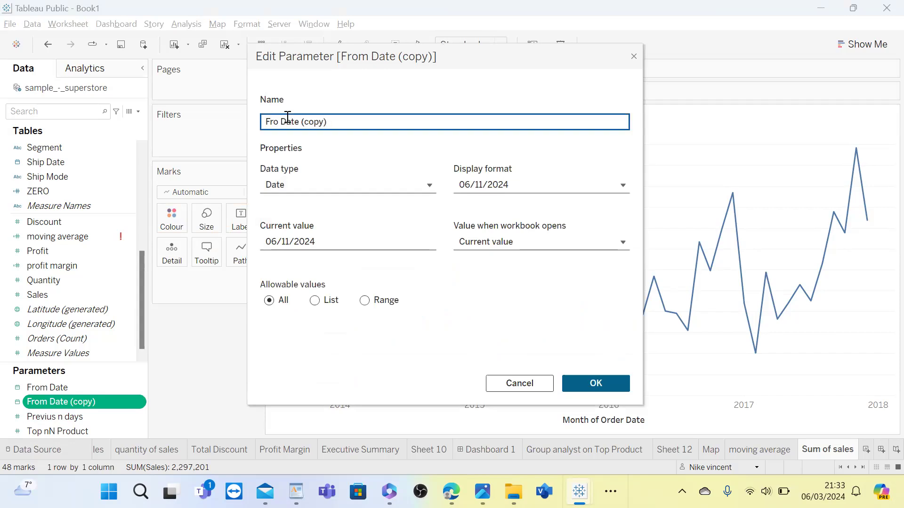
key(BackSpace)
key(BackSpace)
text(to)
key(BackSpace)
key(BackSpace)
text(To)
key(BackSpace)
key(BackSpace)
key(BackSpace)
key(BackSpace)
key(BackSpace)
key(BackSpace)
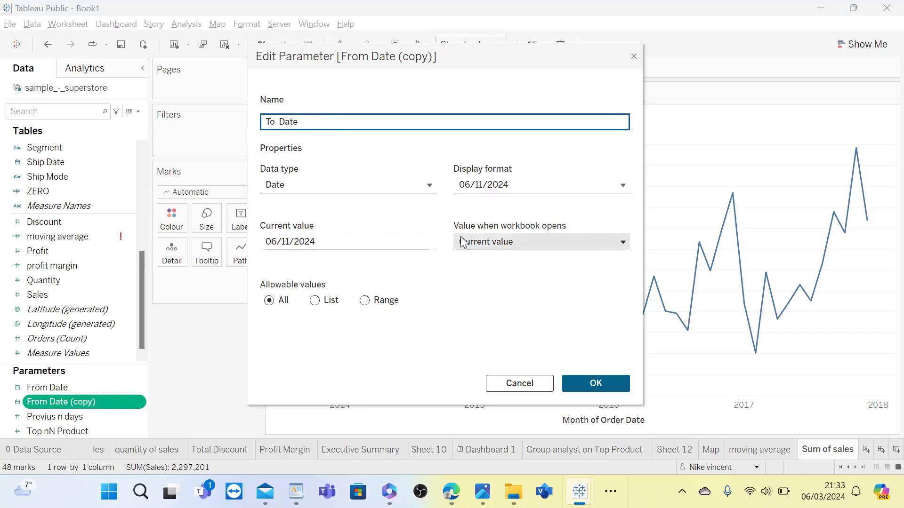
- Change the parameter's current value to 06/11/2017
click(319, 238)
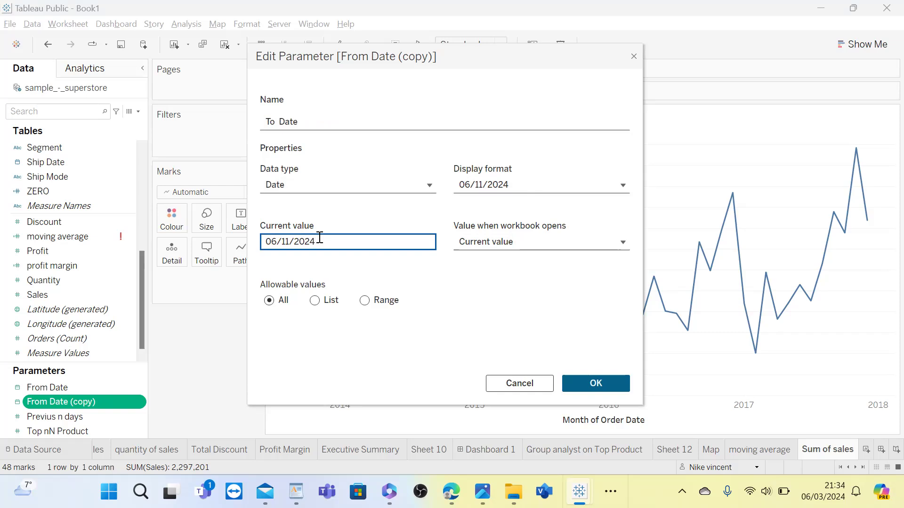
key(BackSpace)
key(BackSpace)
text(17)
- Confirm the Edit Parameter dialog with OK to save To Date
click(597, 384)
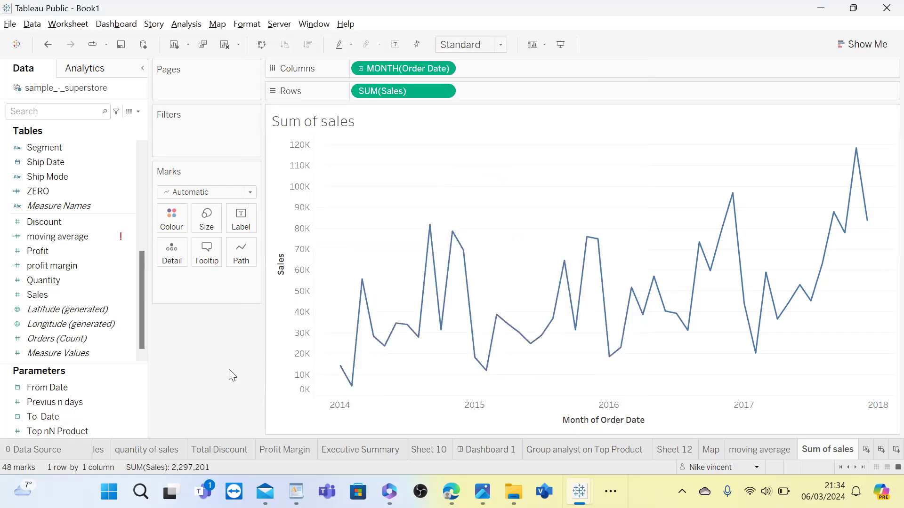
mouse_move(447, 255)
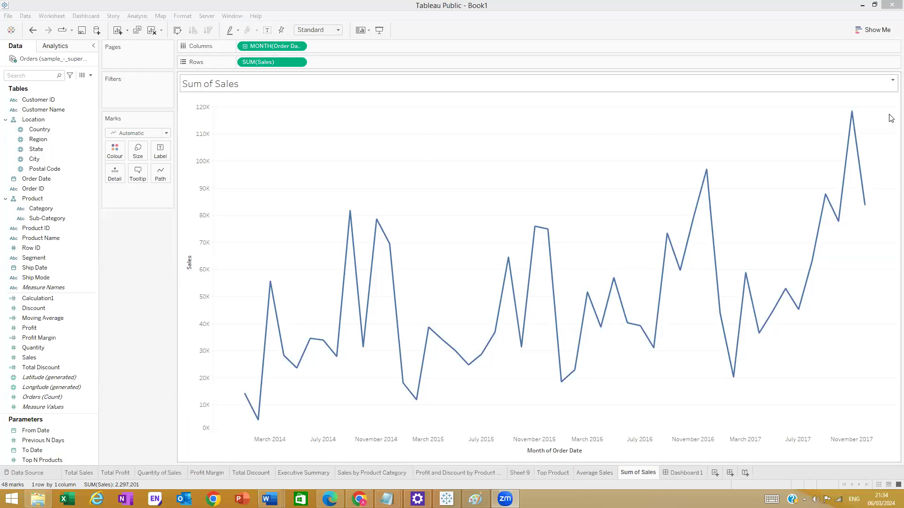
- Show the From Date and To Date parameter controls beside the Sum of Sales chart
click(63, 359)
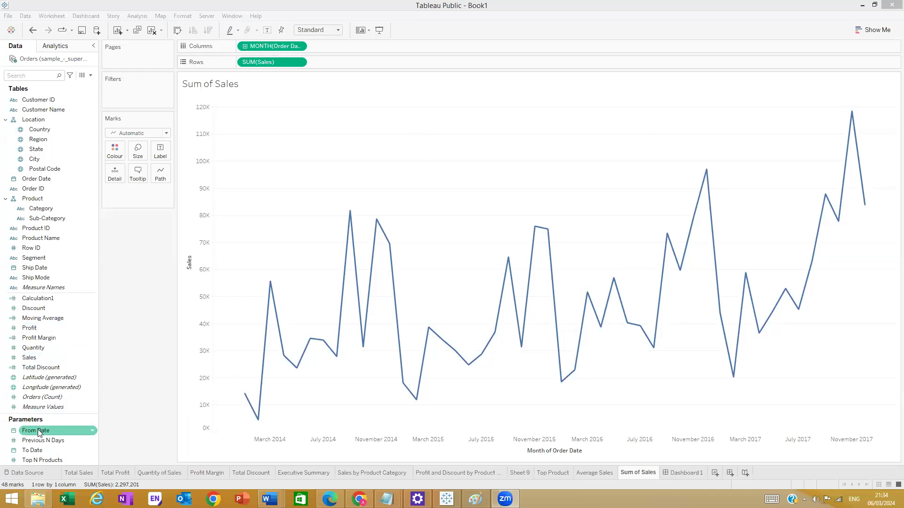
right_click(73, 430)
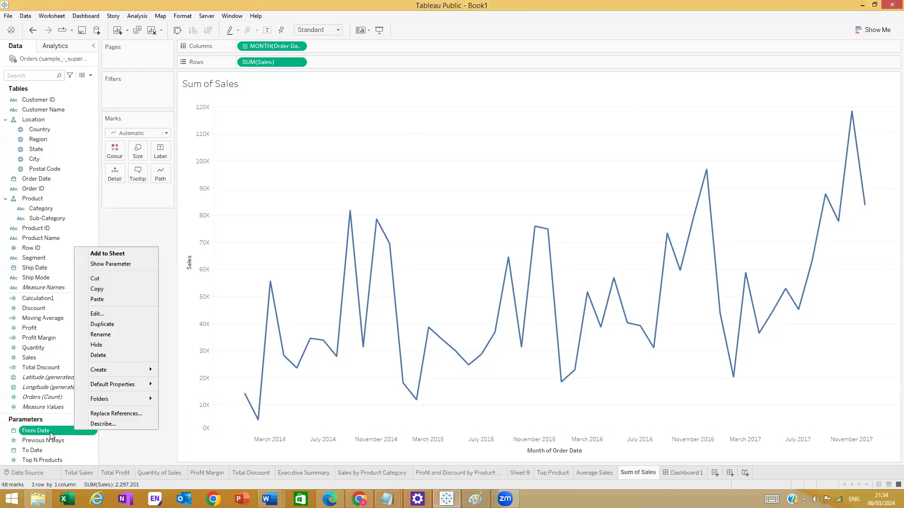
click(106, 264)
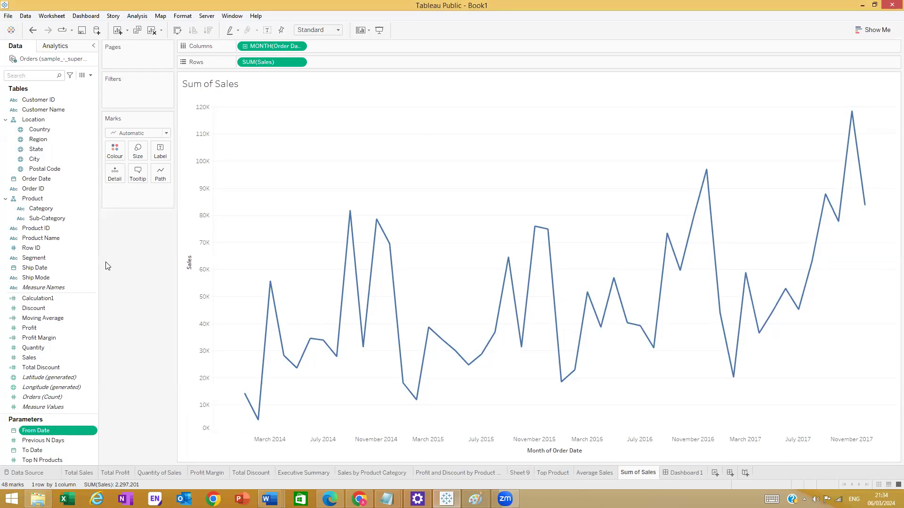
right_click(50, 450)
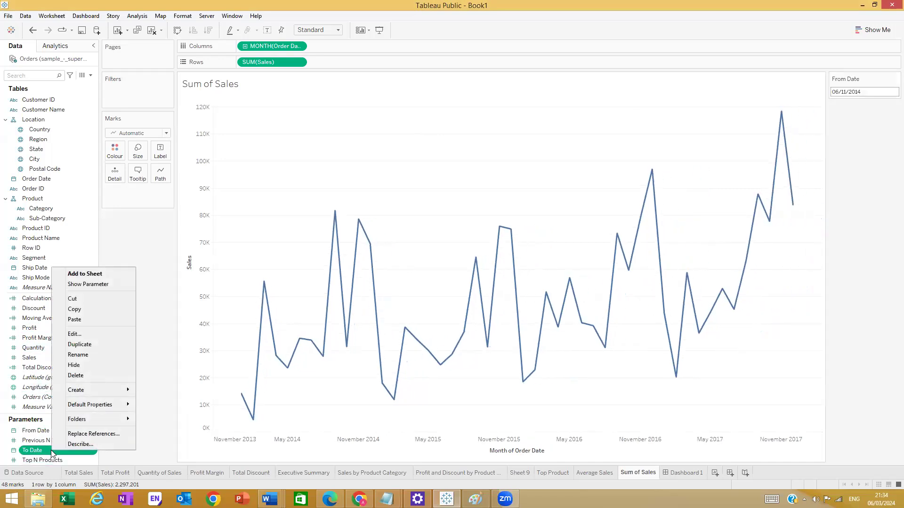
click(82, 284)
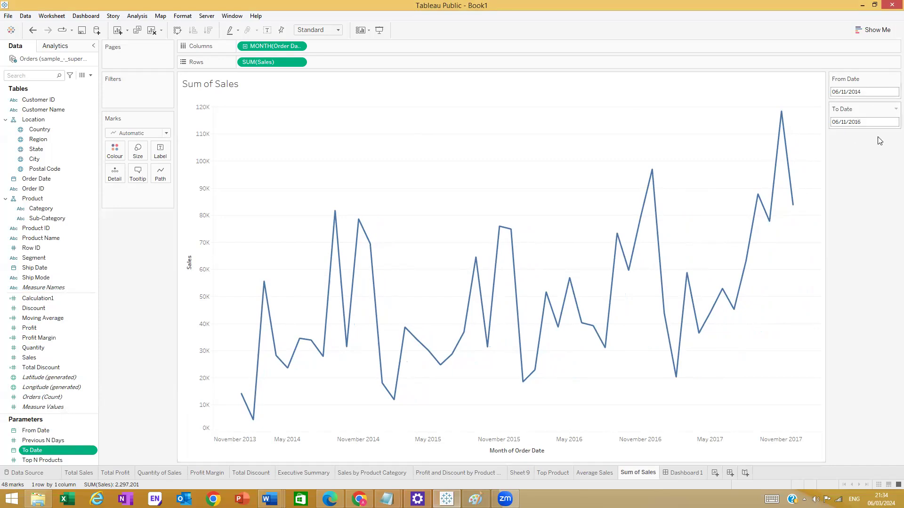
click(895, 79)
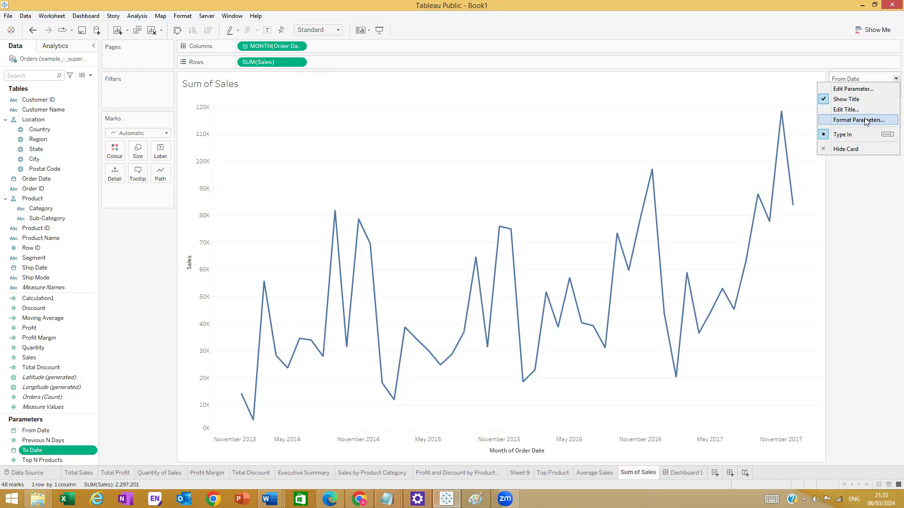
key(Escape)
click(863, 91)
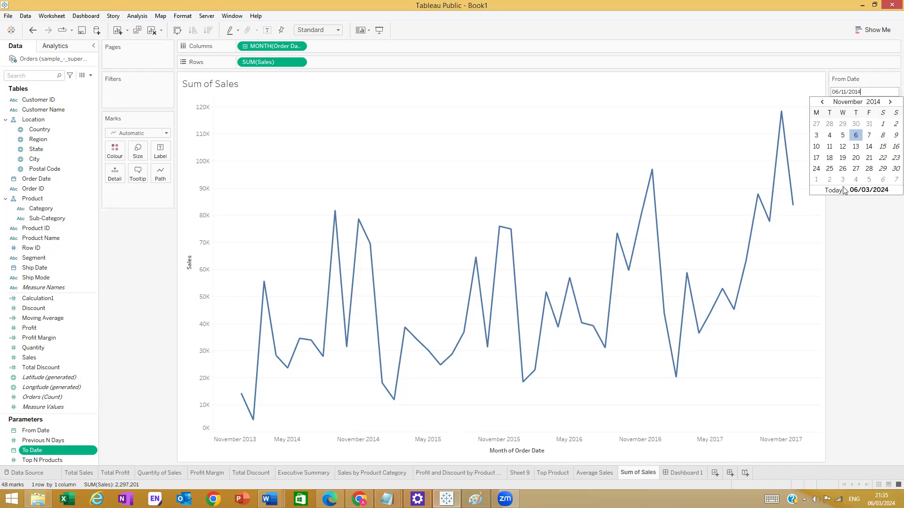
click(874, 81)
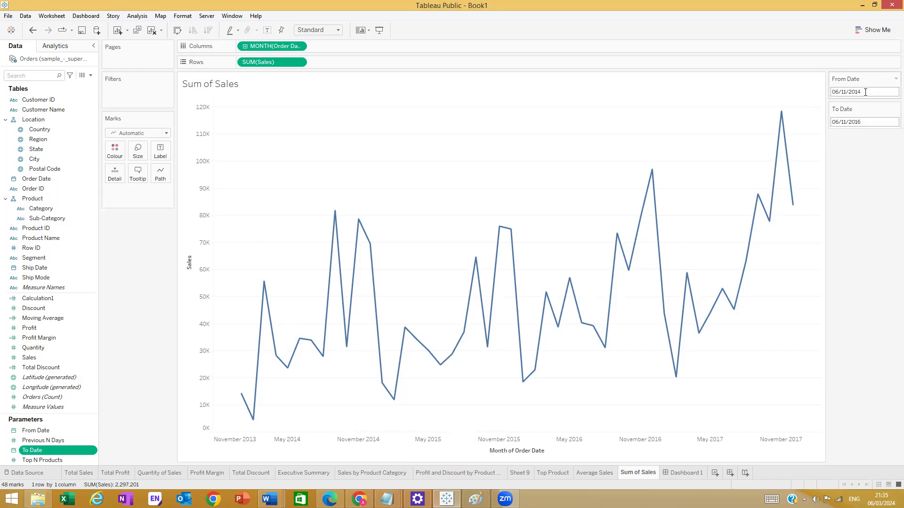
click(865, 93)
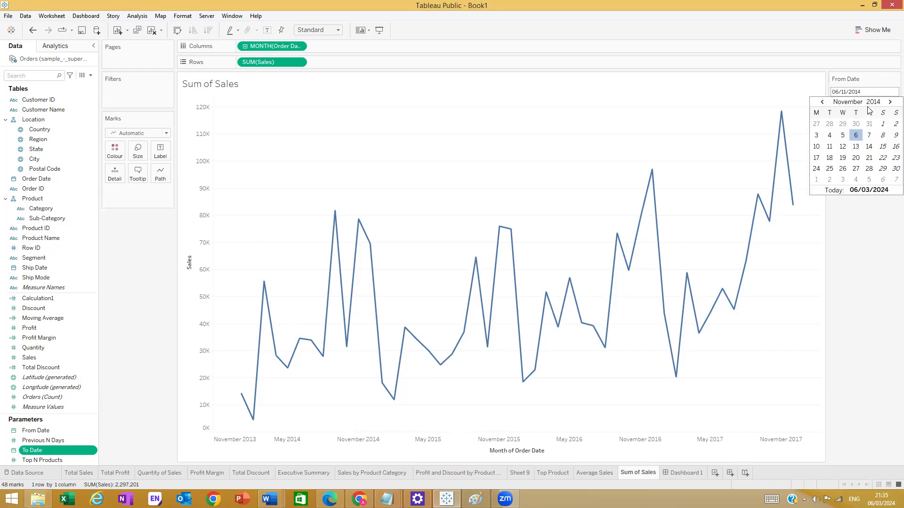
click(870, 66)
click(877, 123)
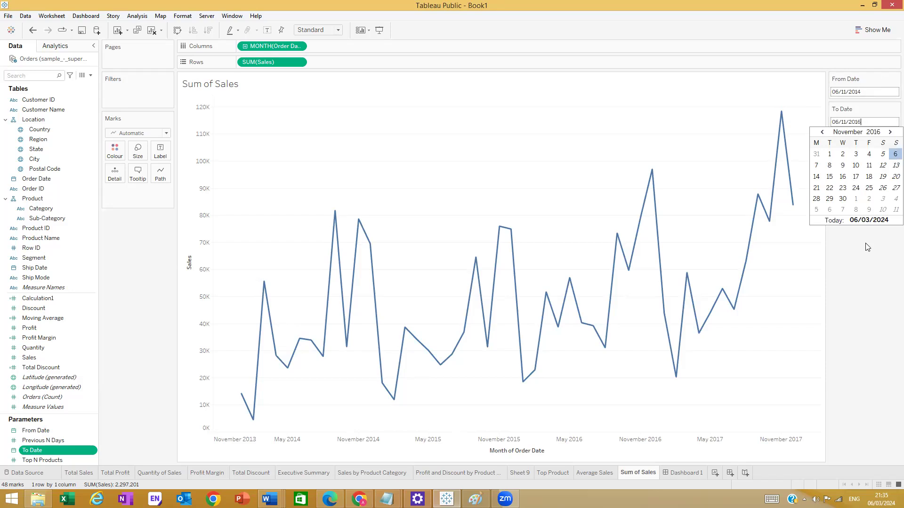
click(853, 93)
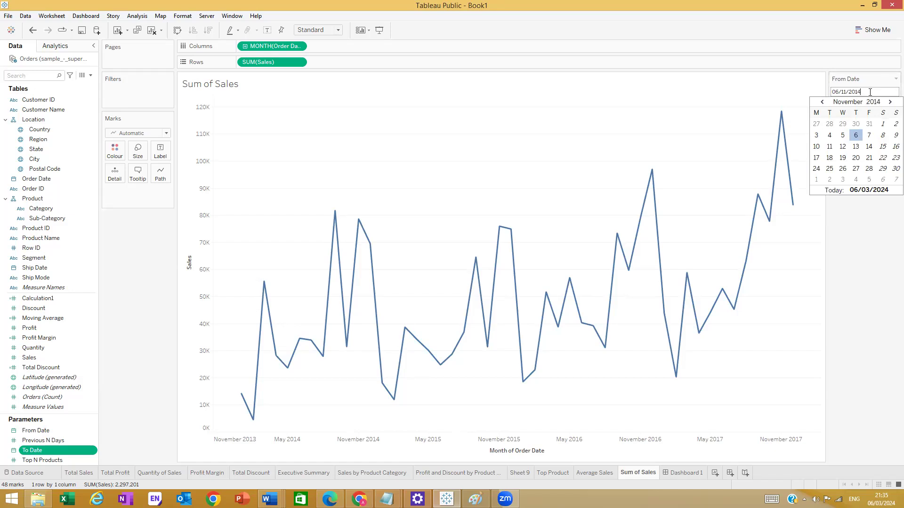
click(823, 103)
click(823, 102)
click(891, 103)
click(890, 102)
click(864, 227)
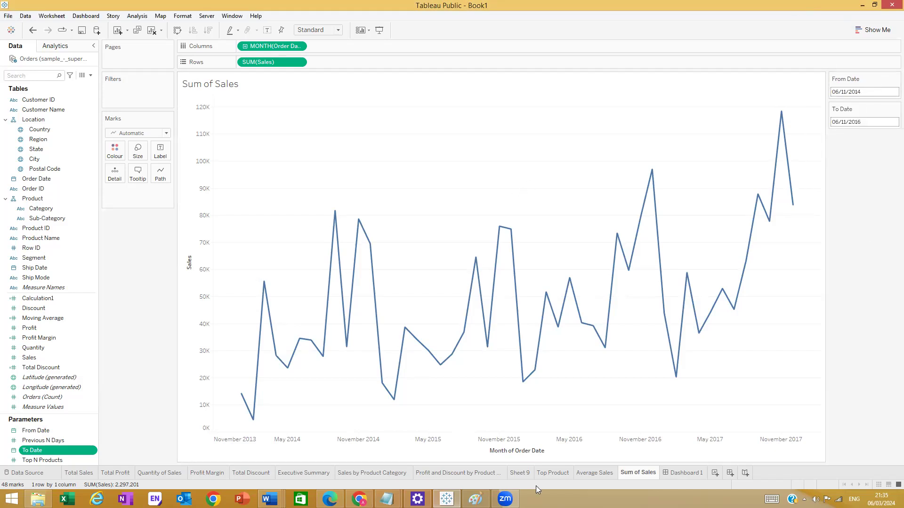
click(476, 499)
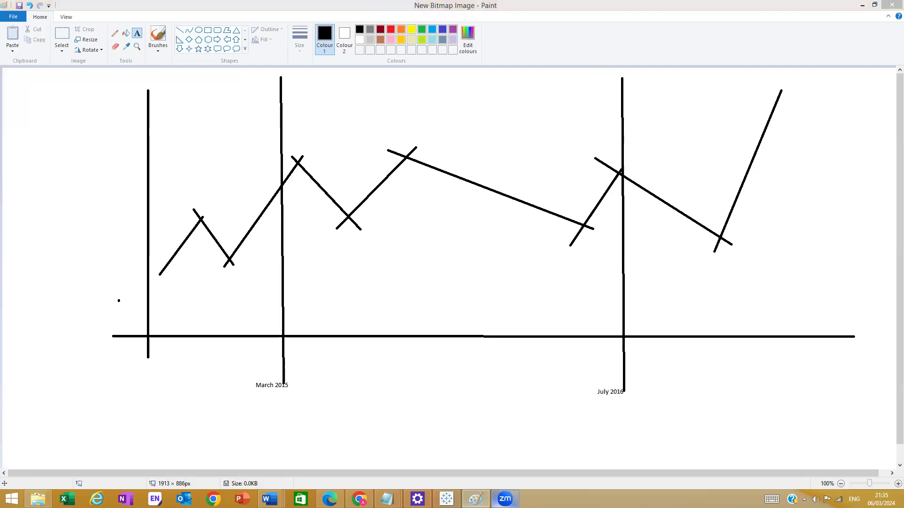
click(447, 499)
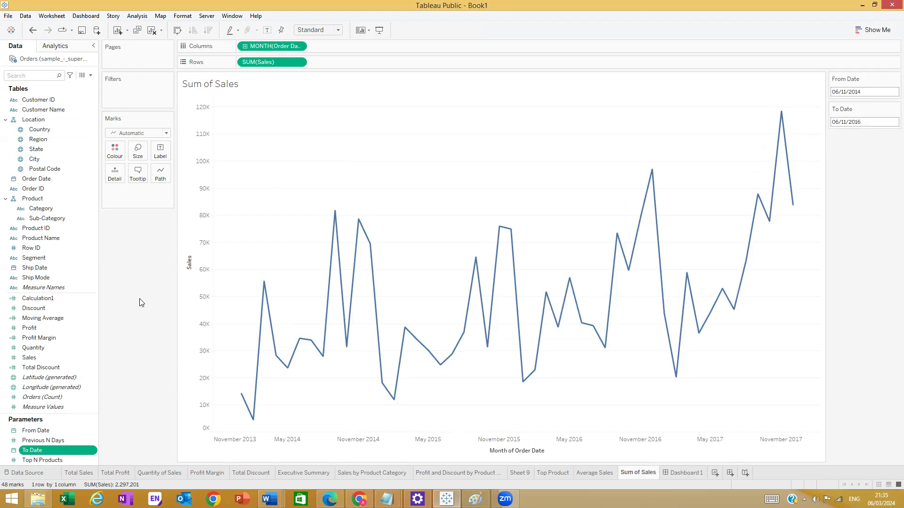
- Switch the left pane from Data to the Analytics tab
click(56, 47)
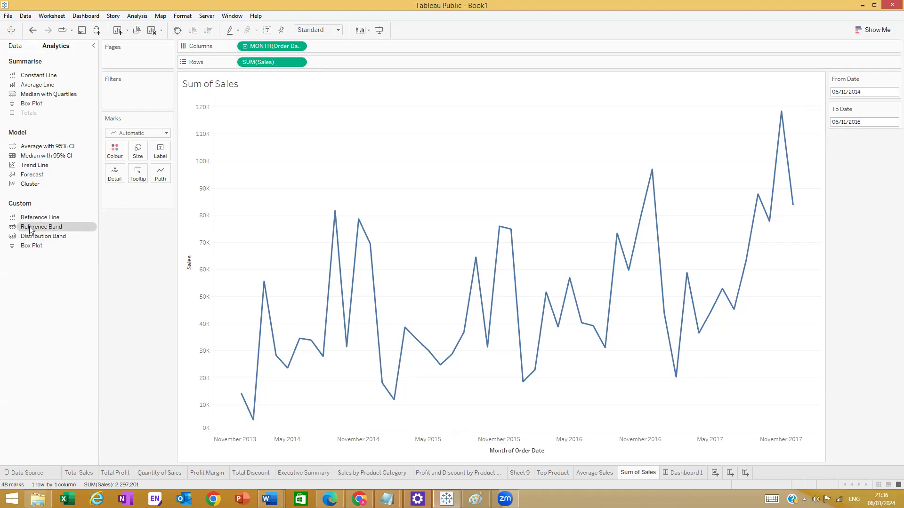
drag(30, 229, 269, 118)
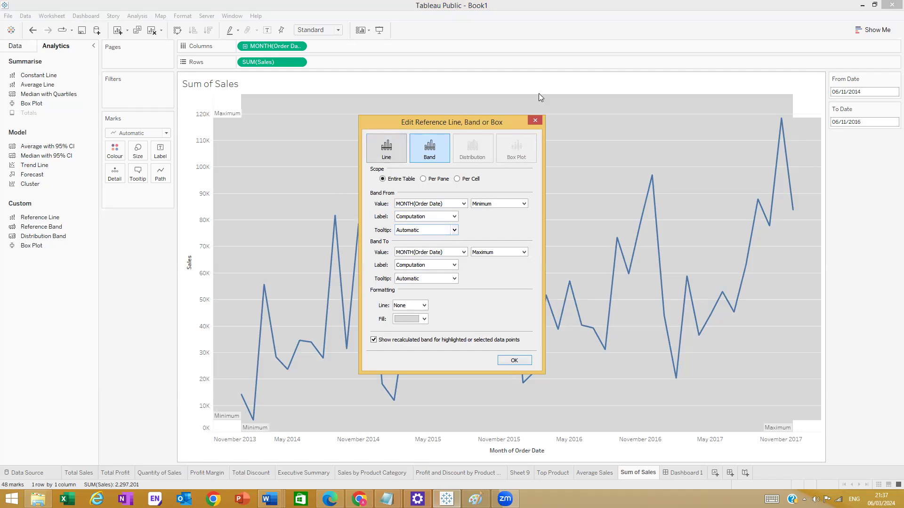
click(536, 121)
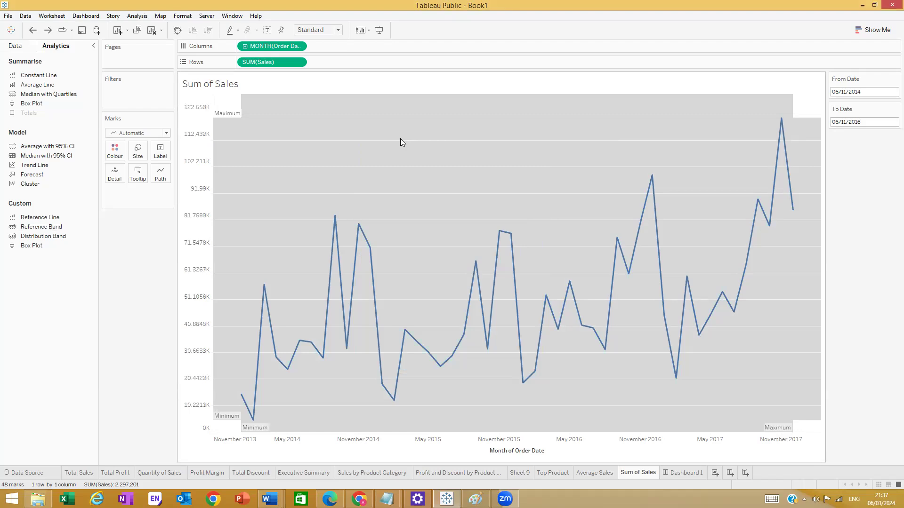
key(ctrl+z)
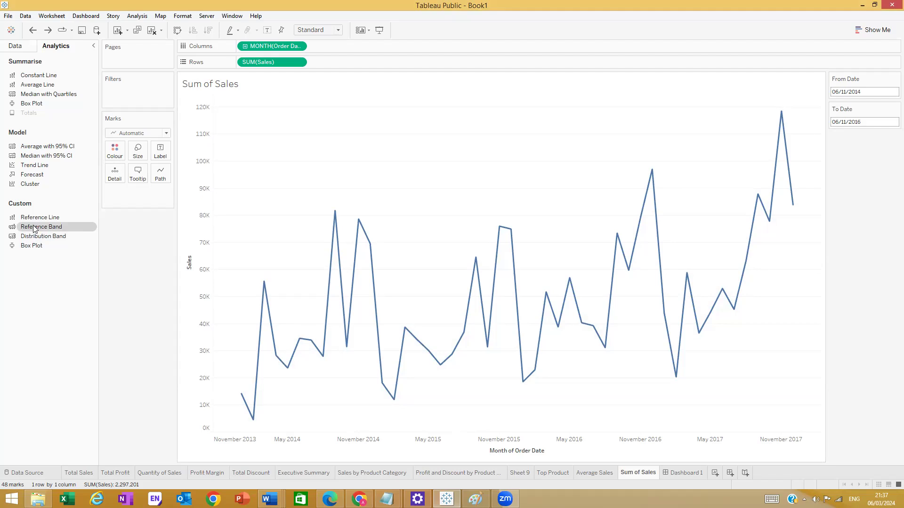
drag(34, 229, 269, 112)
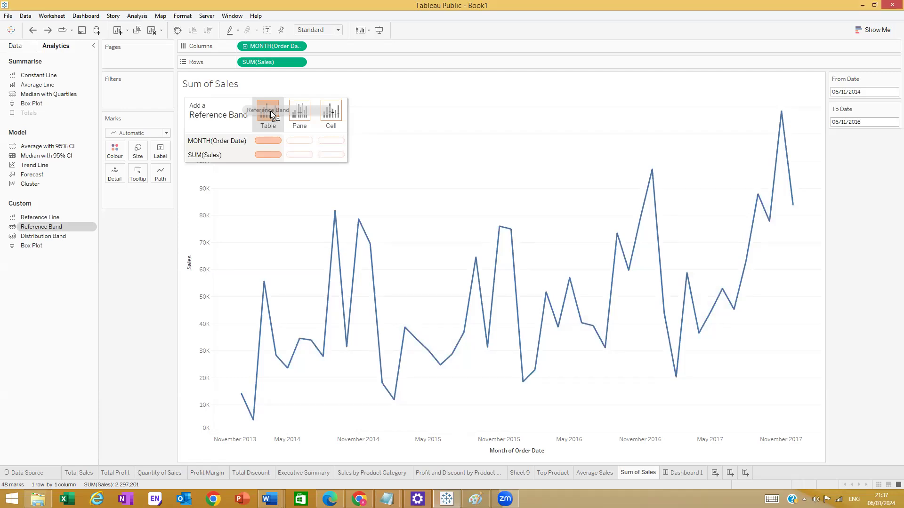
drag(270, 111, 269, 110)
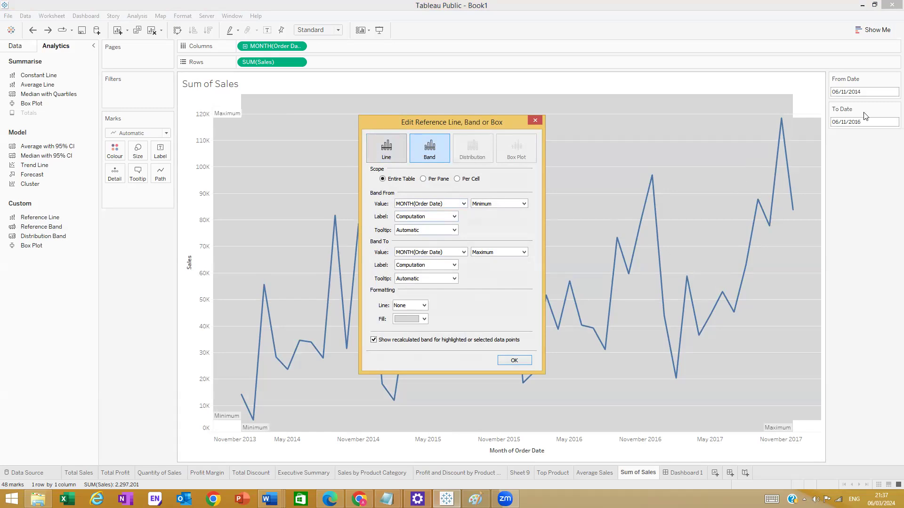
click(464, 204)
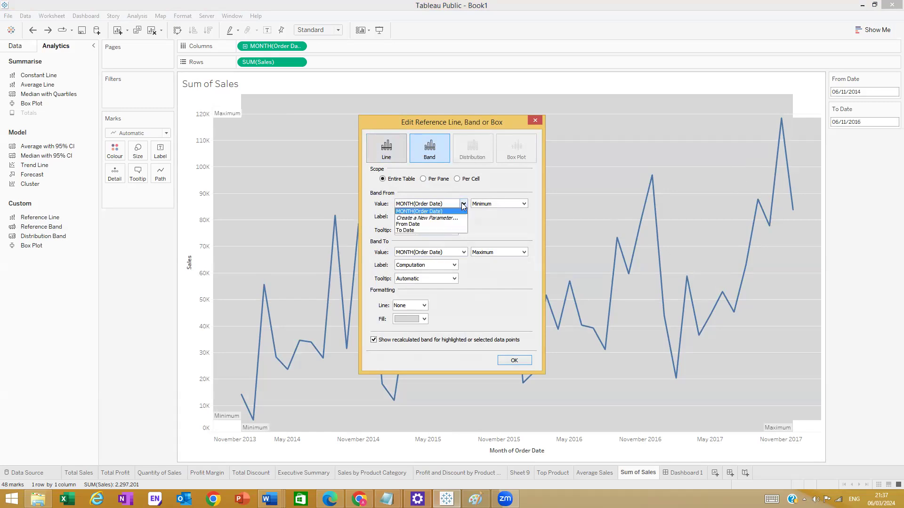
click(409, 225)
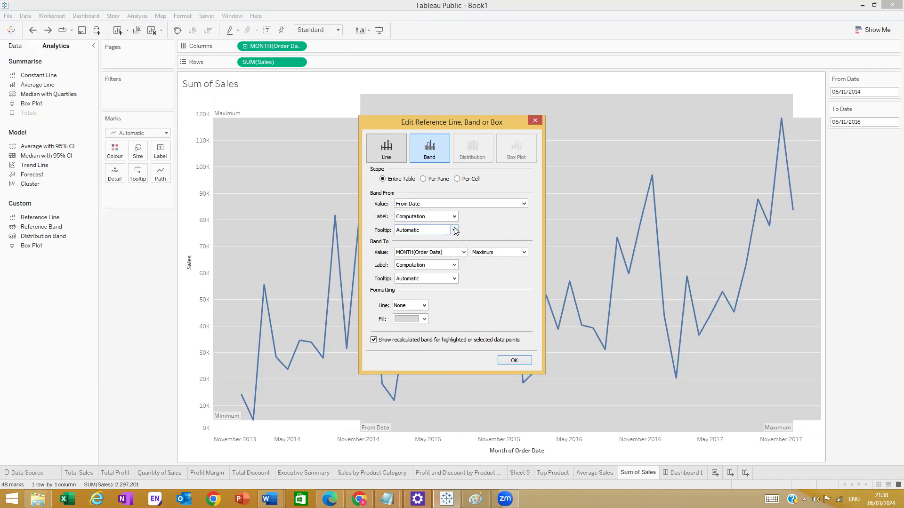
click(464, 252)
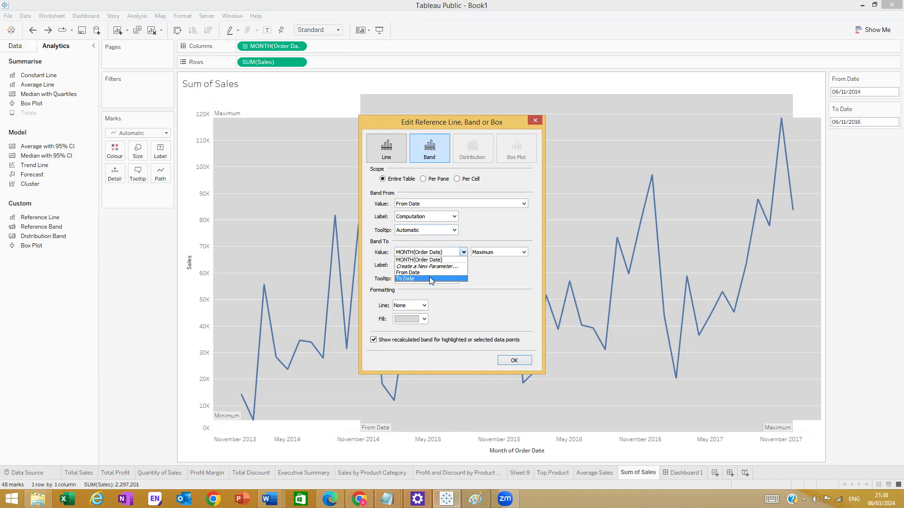
click(430, 279)
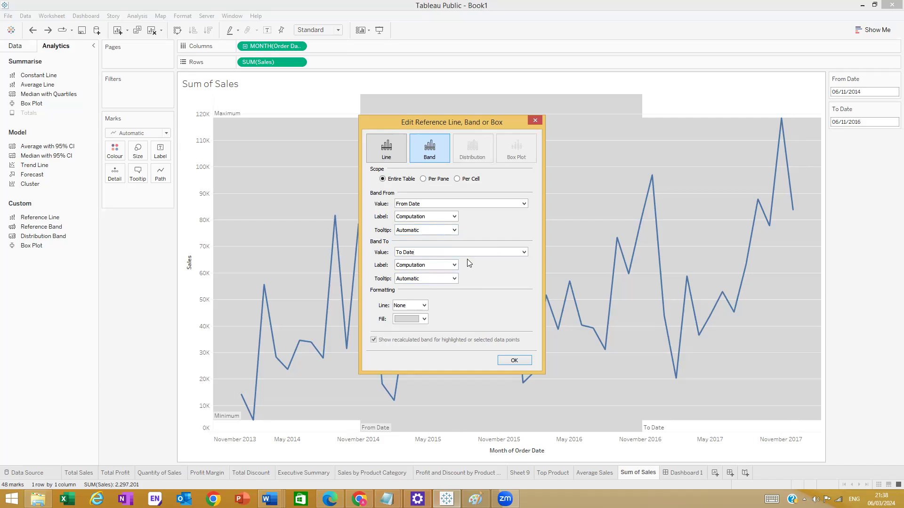
click(536, 120)
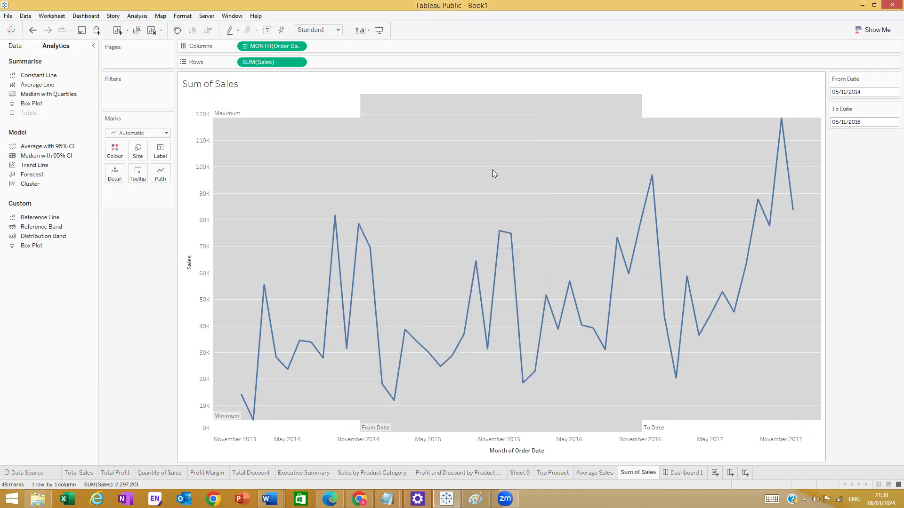
key(ctrl+z)
key(ctrl+z)
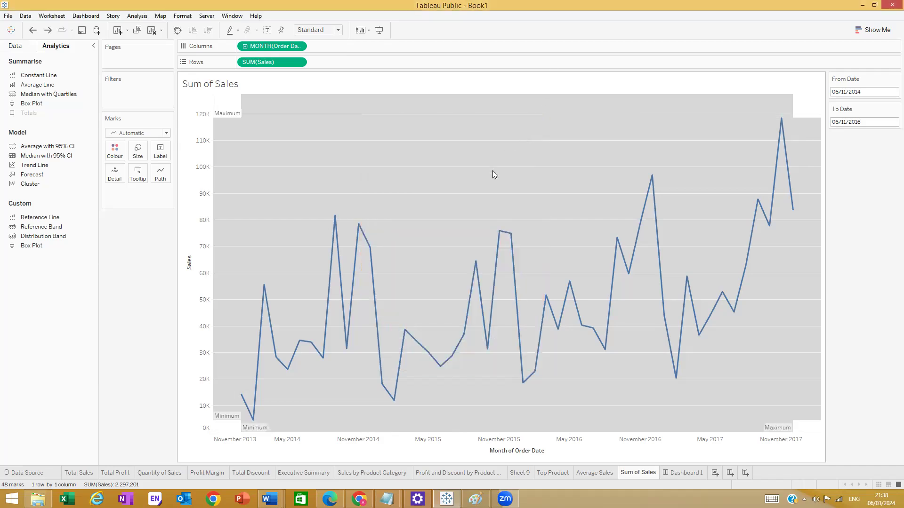
key(ctrl+z)
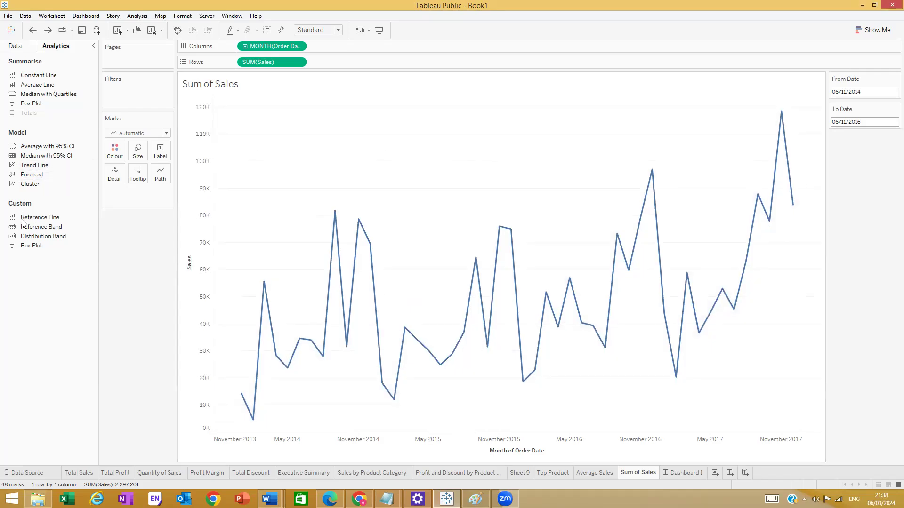
drag(27, 231, 270, 155)
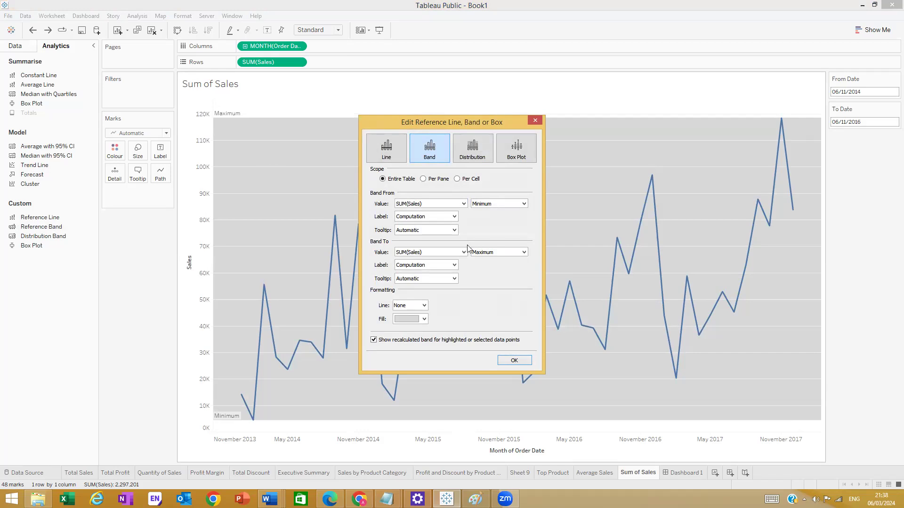
click(535, 120)
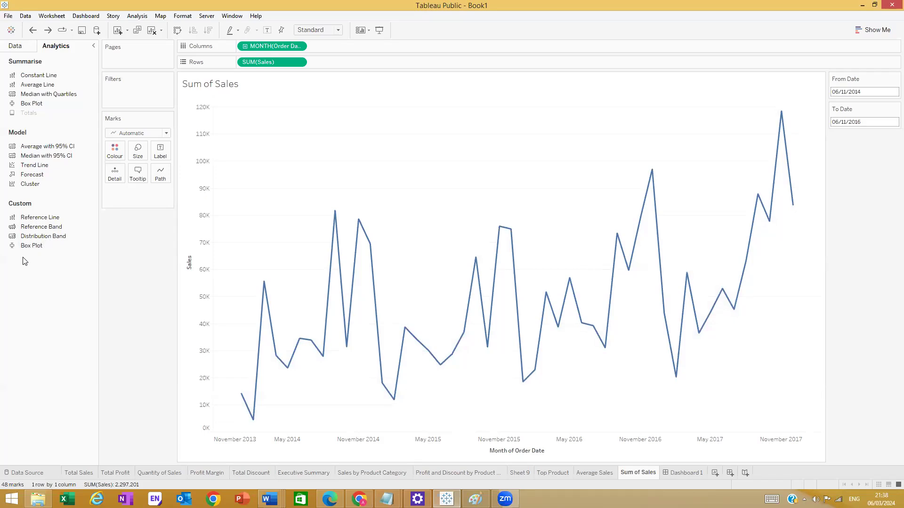
drag(42, 227, 269, 146)
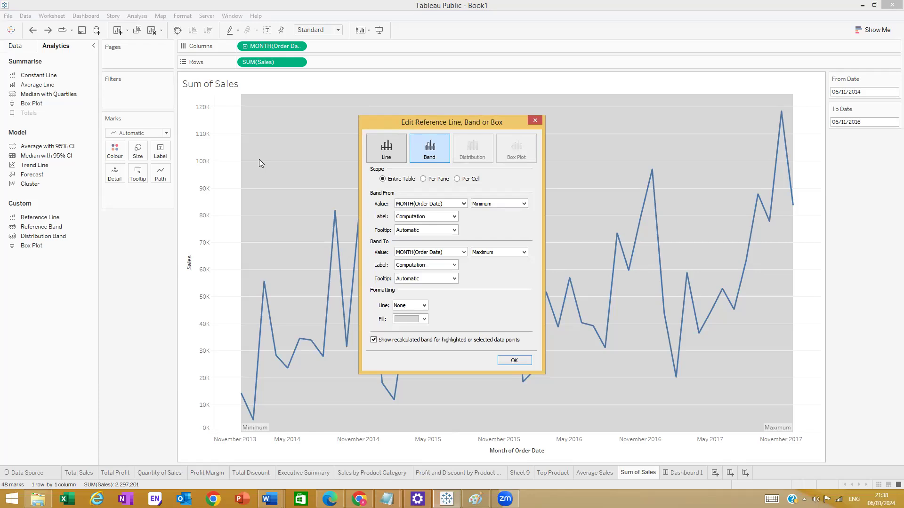
click(534, 121)
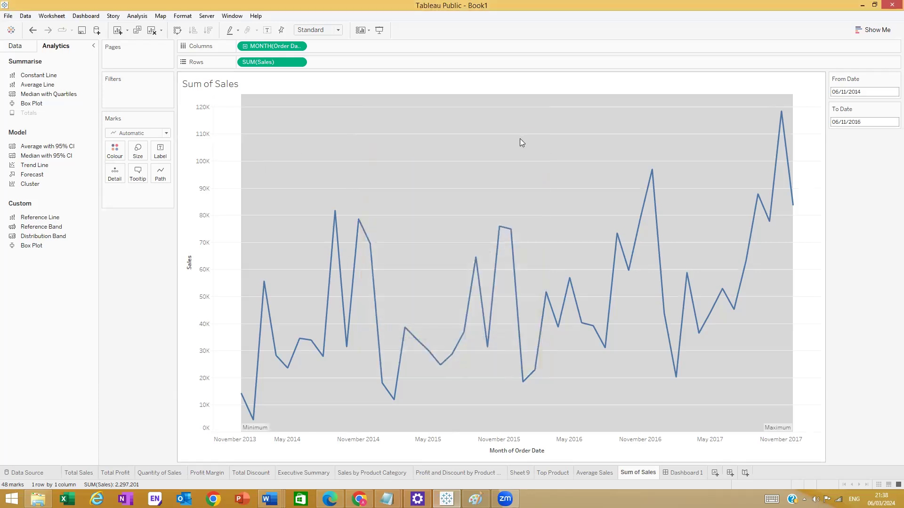
key(ctrl+z)
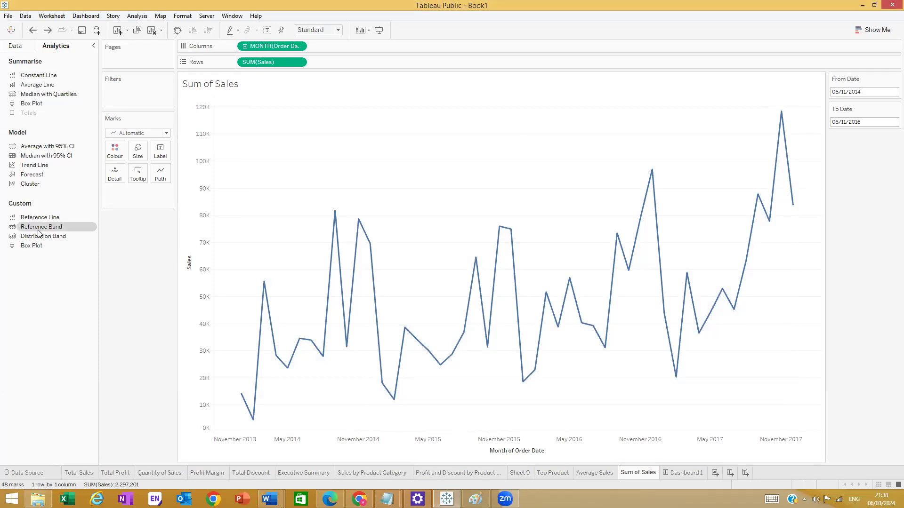
drag(41, 231, 266, 158)
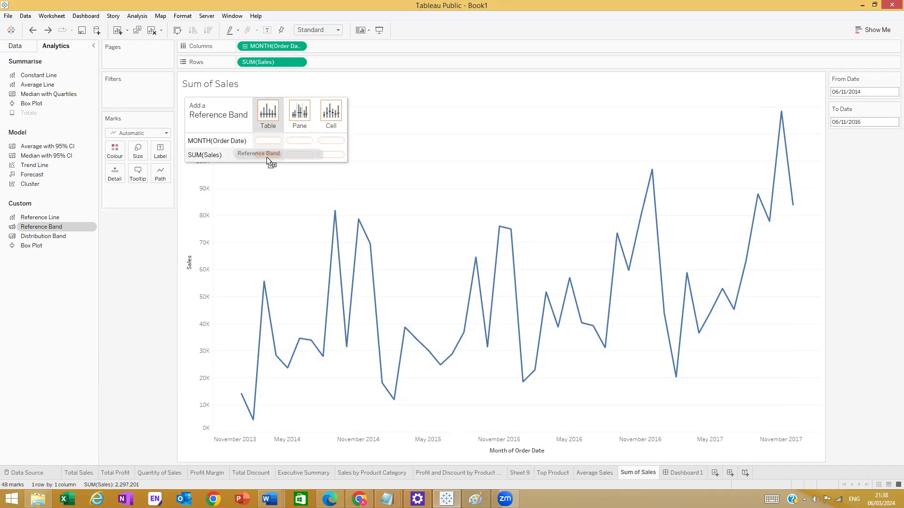
- Try a SUM(Sales) reference band across the table, then close the dialog without applying it
drag(266, 157, 266, 157)
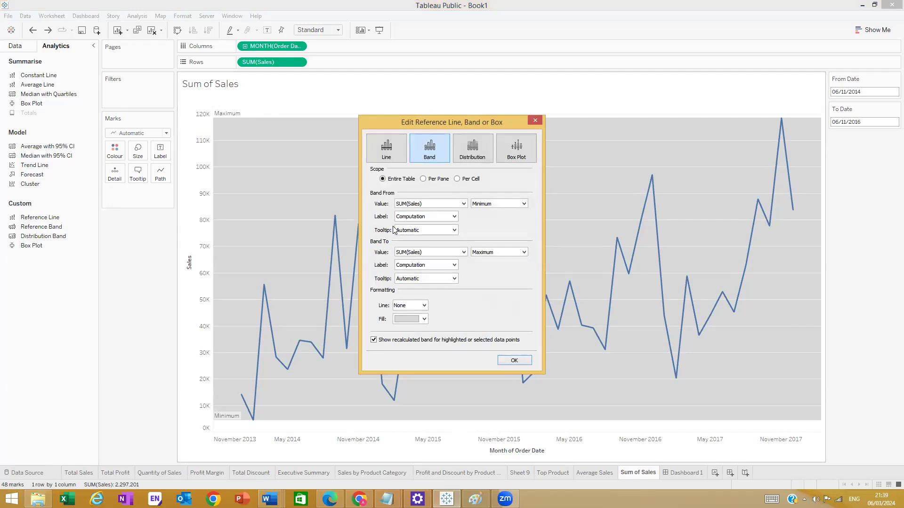
click(463, 204)
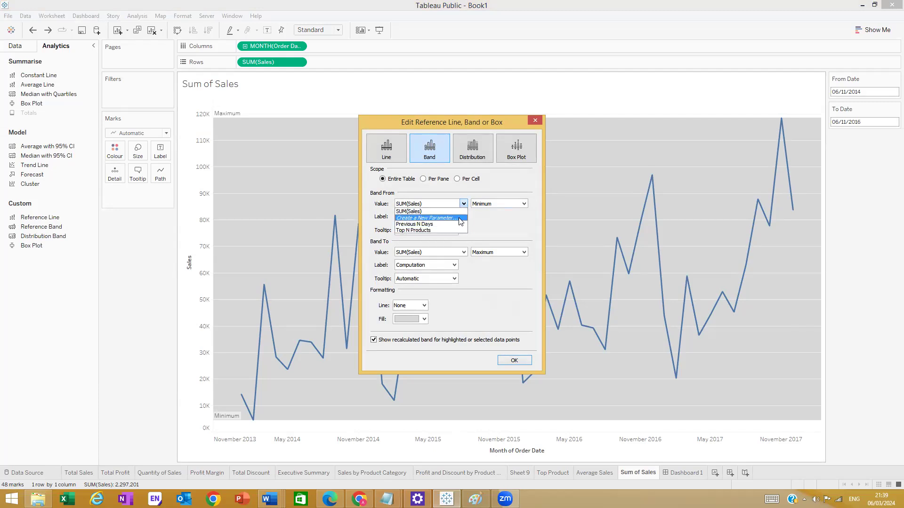
click(443, 219)
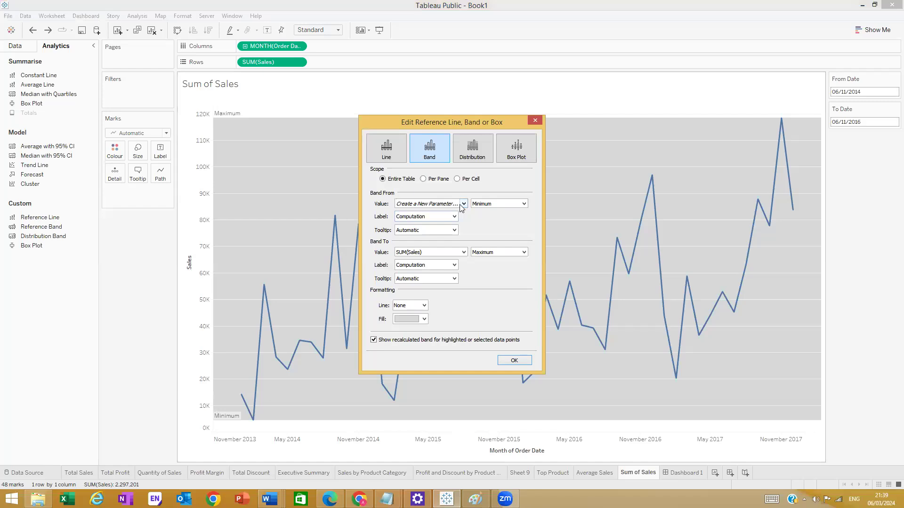
click(570, 122)
click(461, 203)
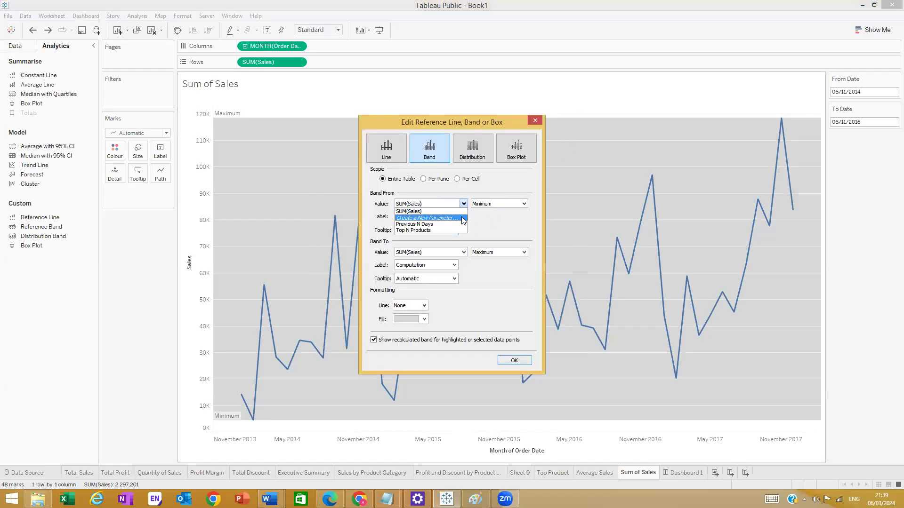
click(471, 225)
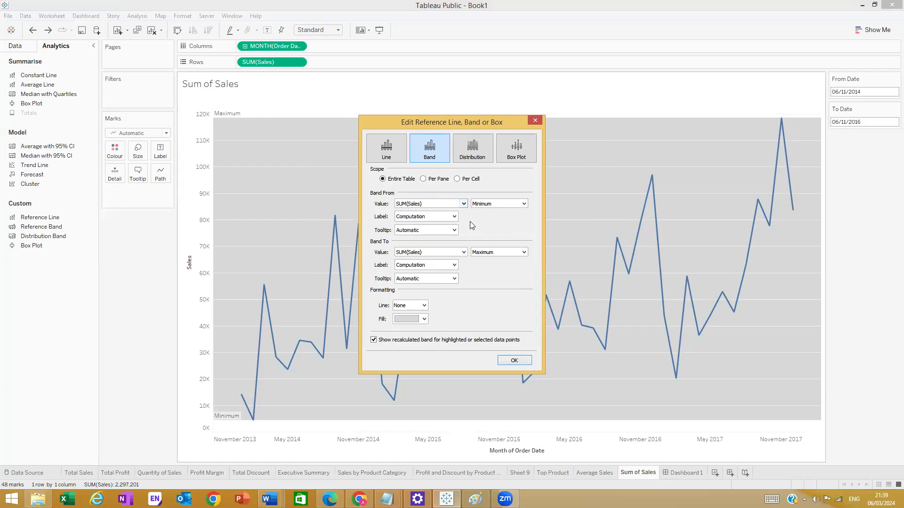
click(464, 253)
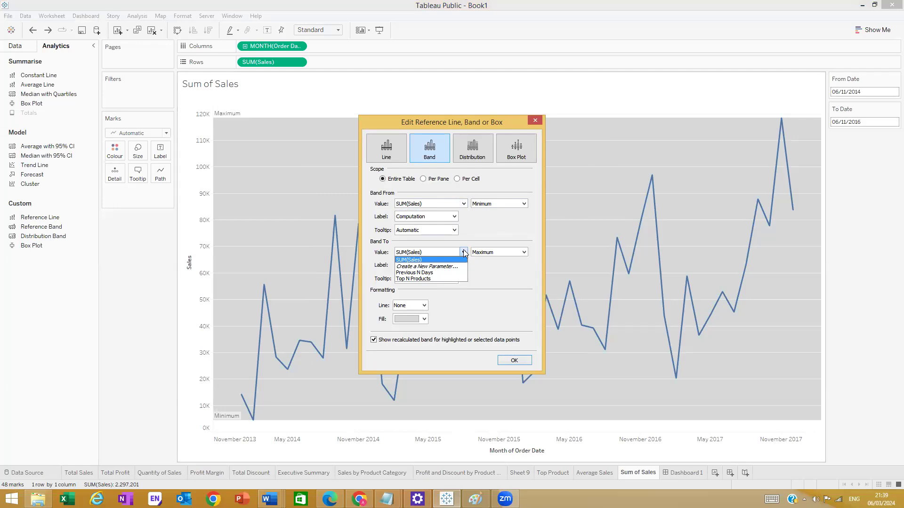
click(530, 122)
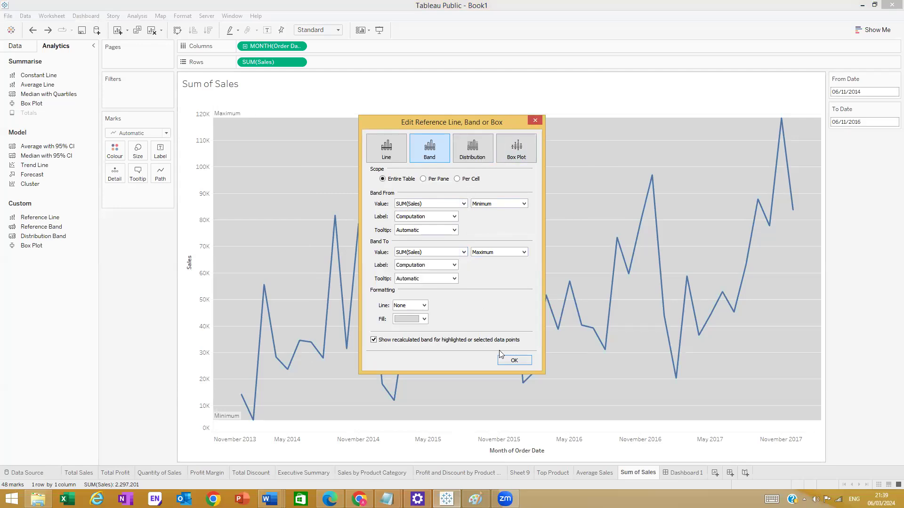
click(512, 361)
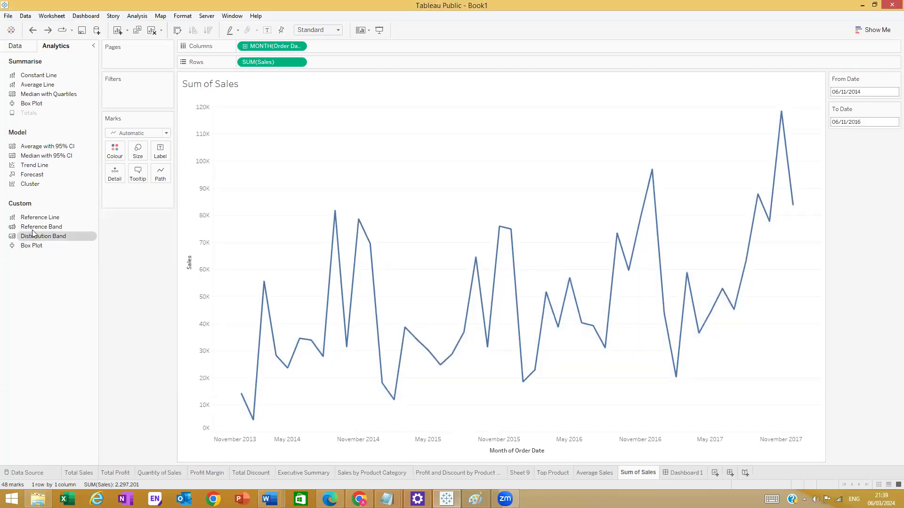
- Add a reference band running from the From Date parameter to the To Date parameter
drag(47, 227, 265, 142)
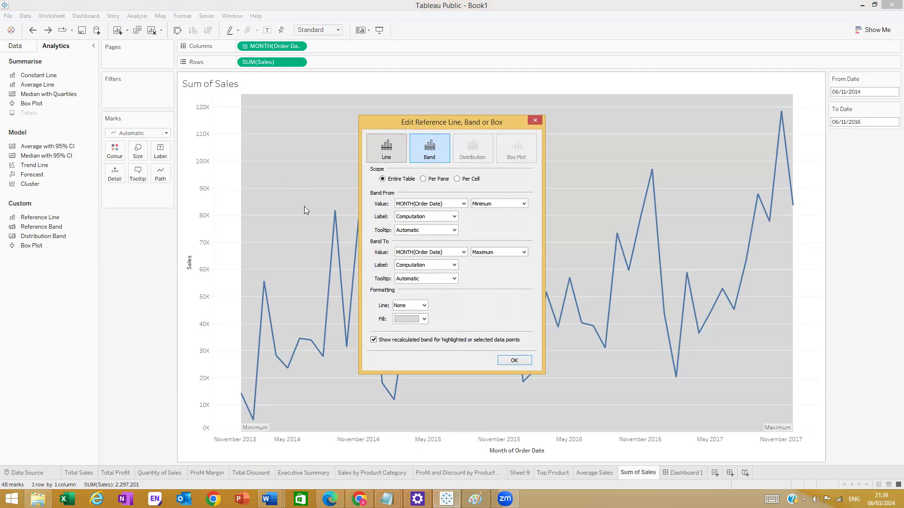
click(535, 120)
drag(42, 227, 268, 140)
click(464, 204)
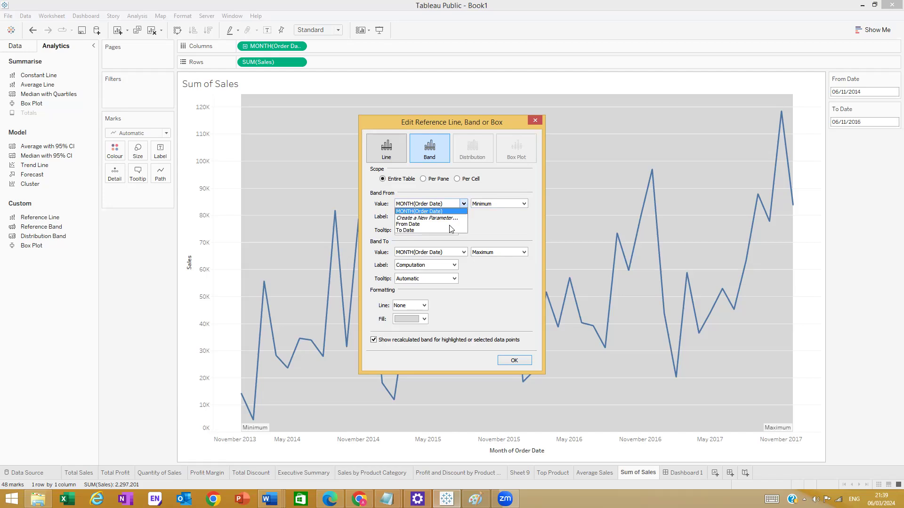
click(434, 224)
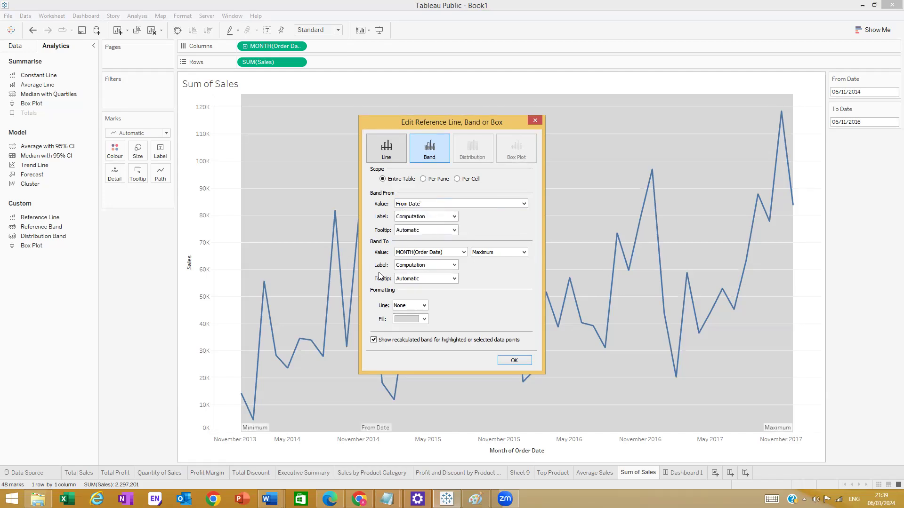
click(463, 253)
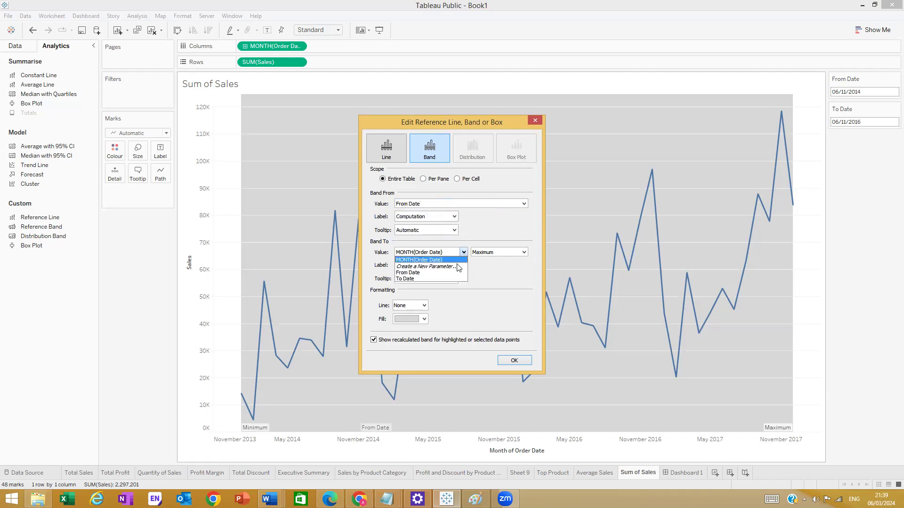
click(408, 279)
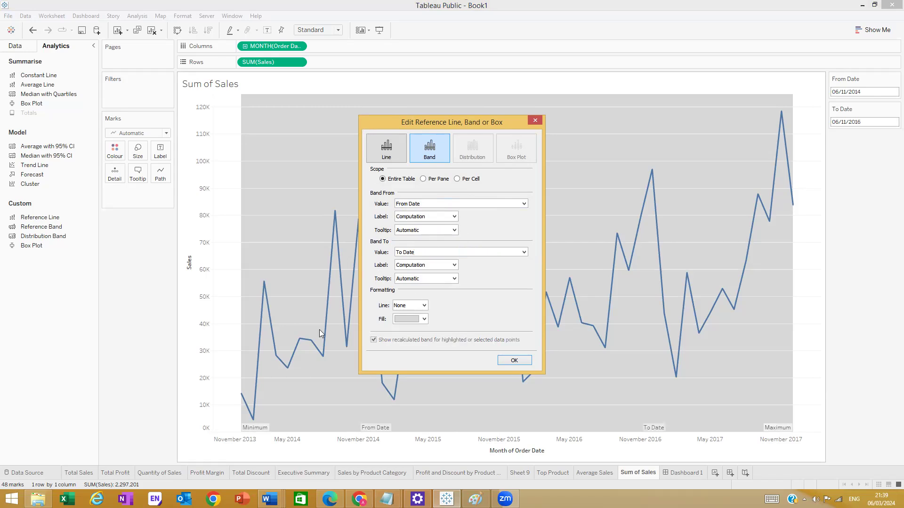
- Set both the band's start and end labels to Value
click(455, 217)
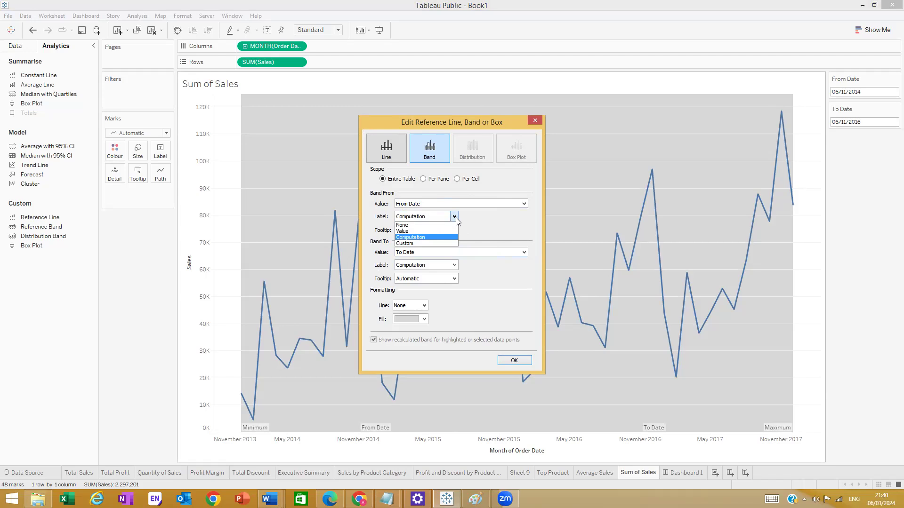
click(445, 231)
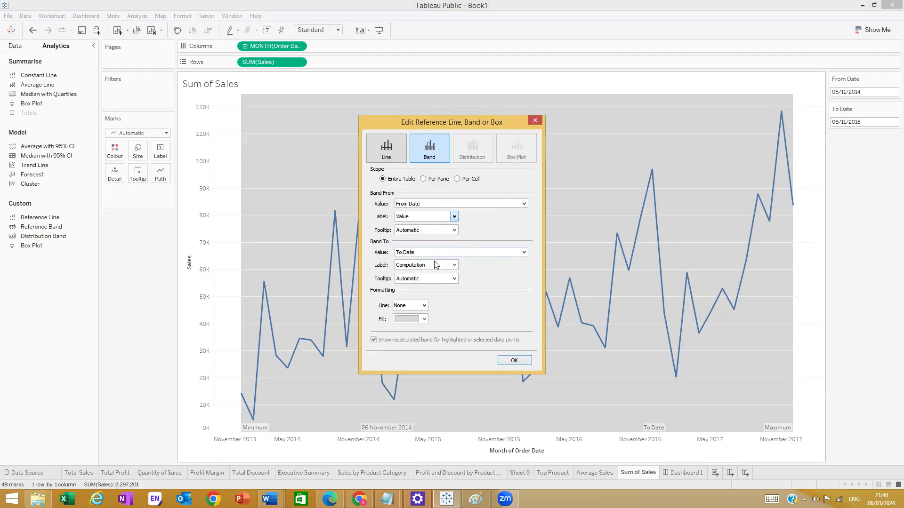
click(455, 265)
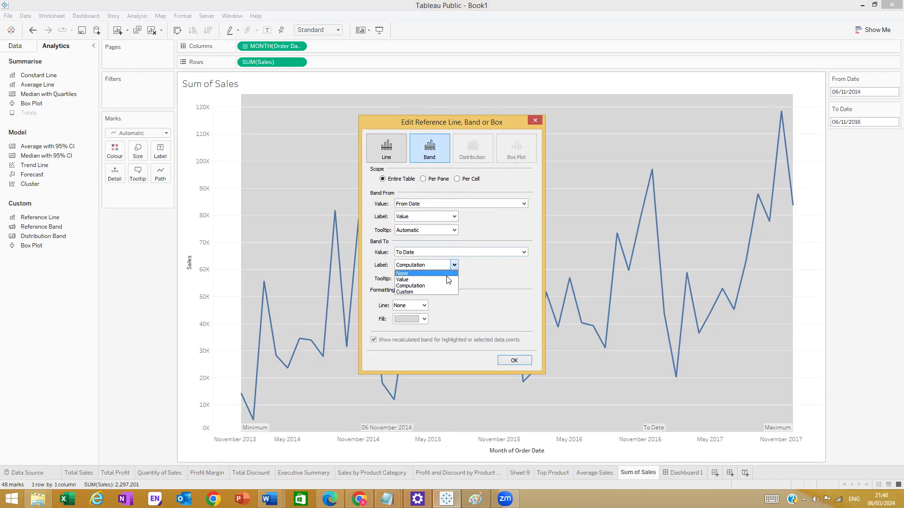
click(443, 280)
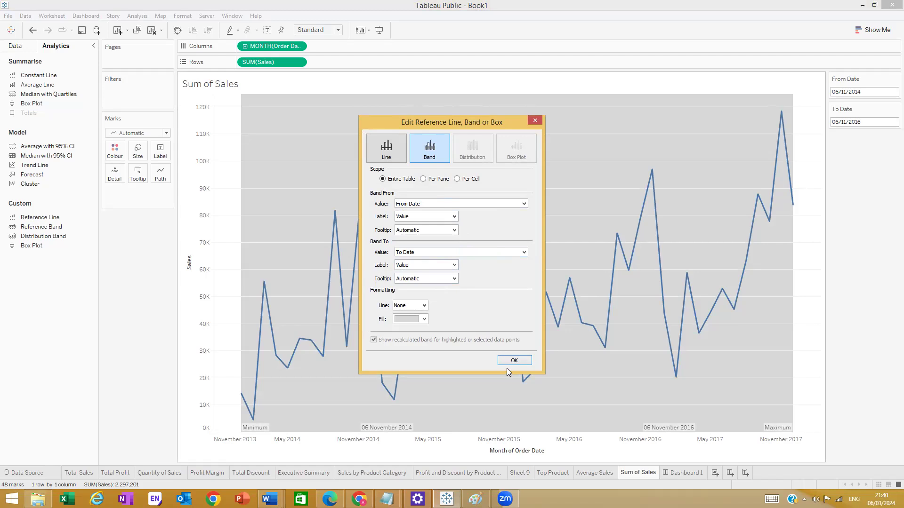
- Give the band's boundary lines a solid style in black
click(424, 306)
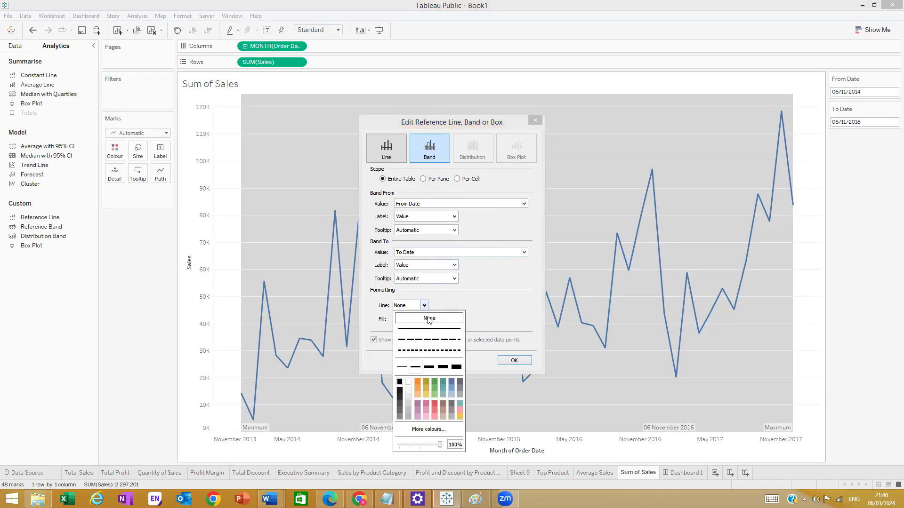
click(434, 333)
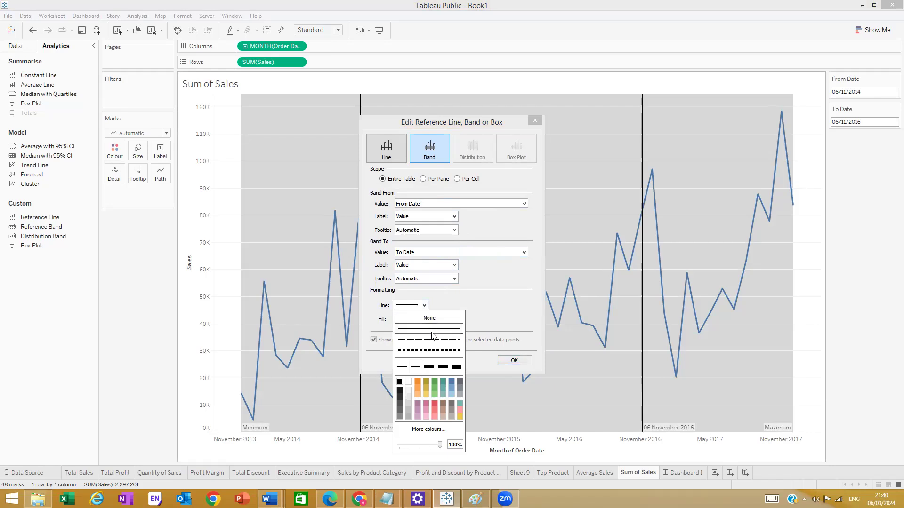
click(418, 387)
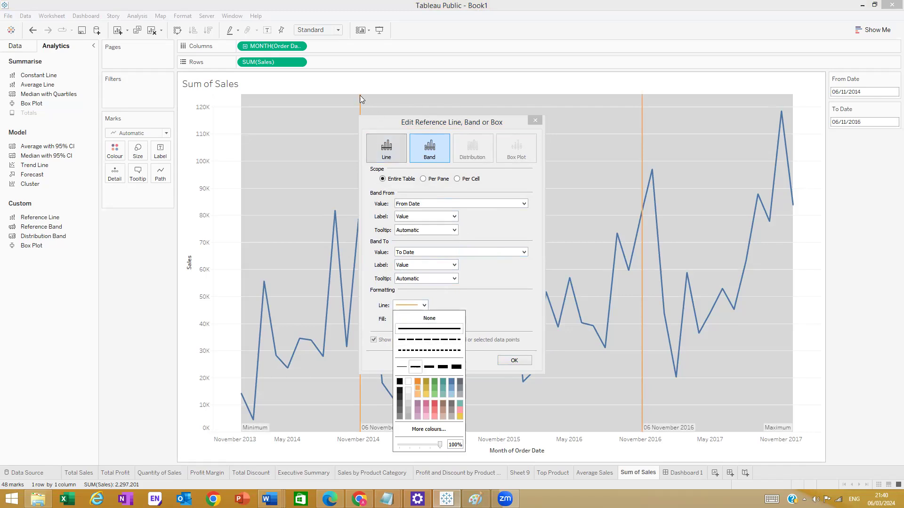
click(421, 310)
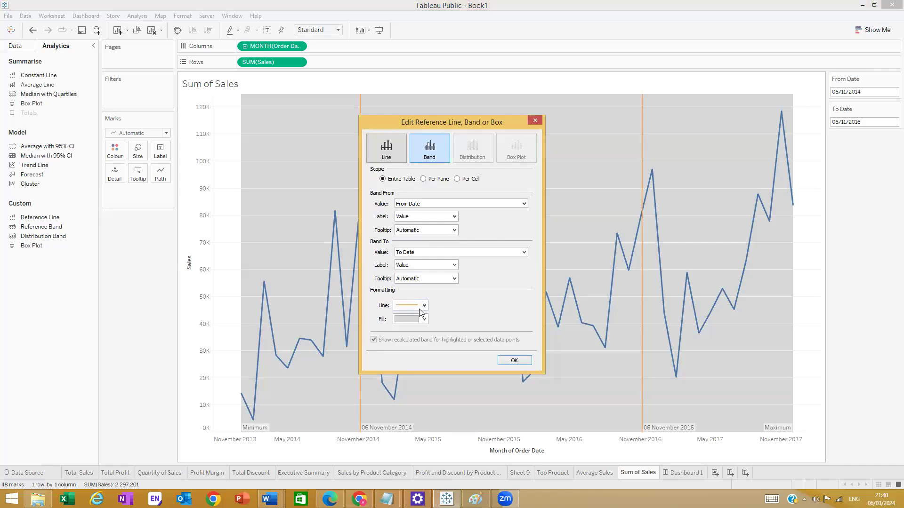
click(423, 319)
click(424, 305)
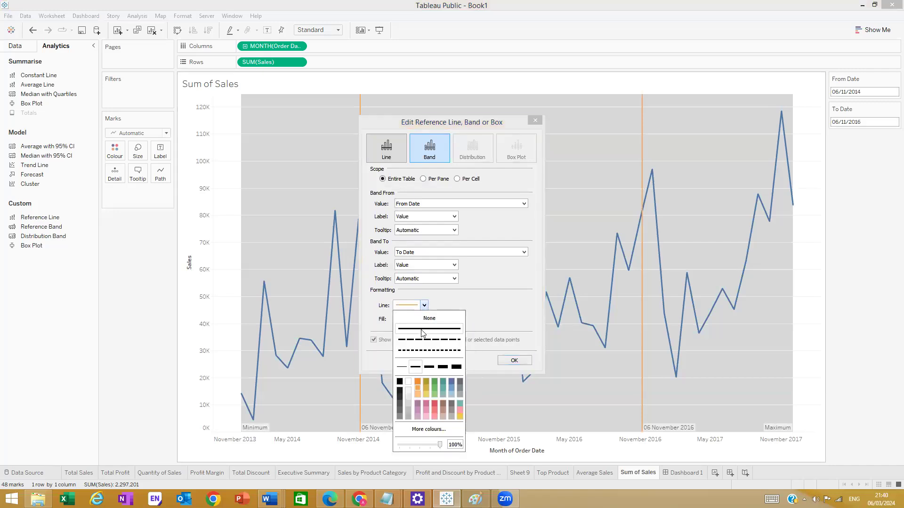
click(458, 381)
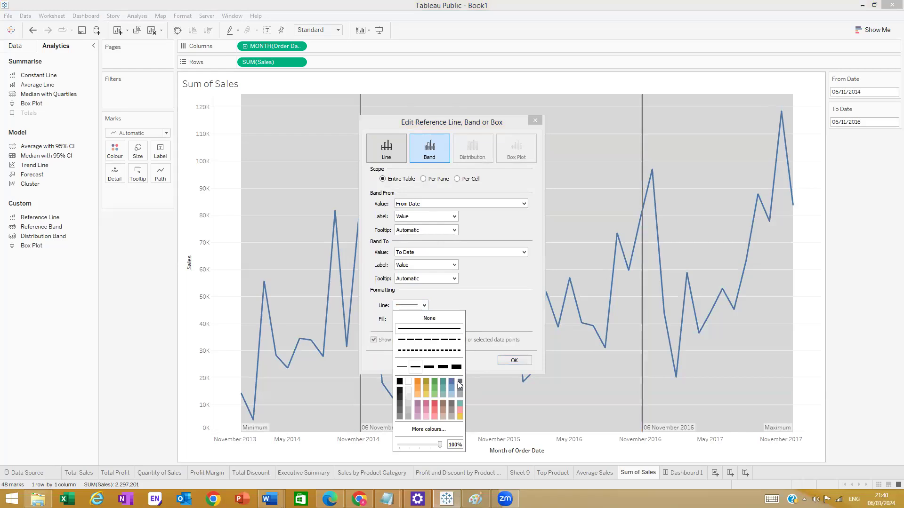
click(400, 382)
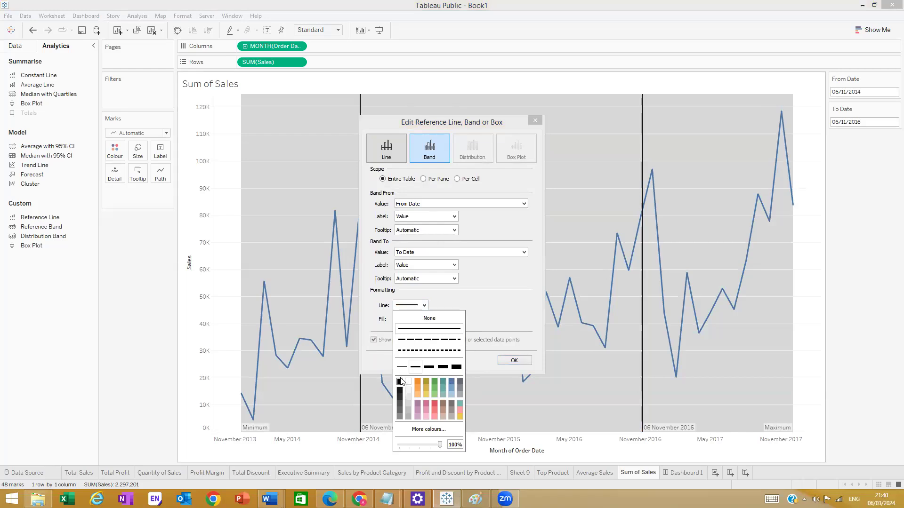
click(473, 298)
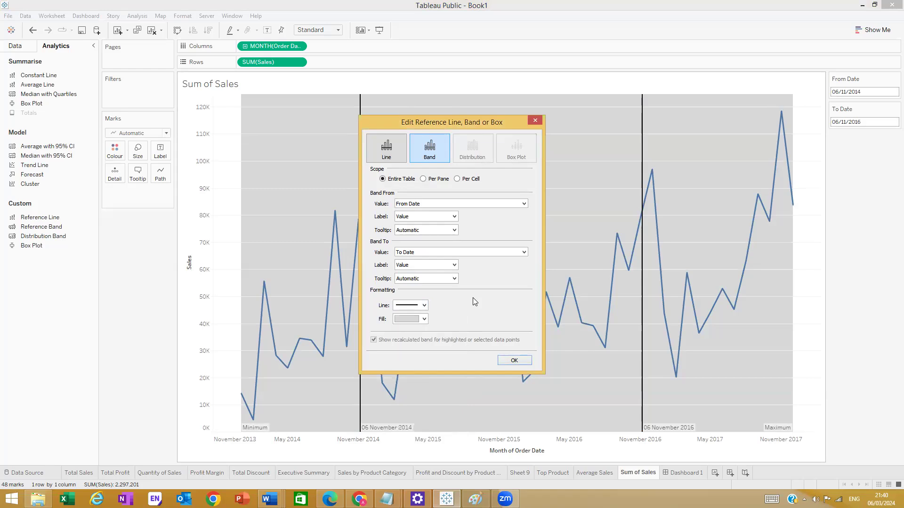
click(424, 319)
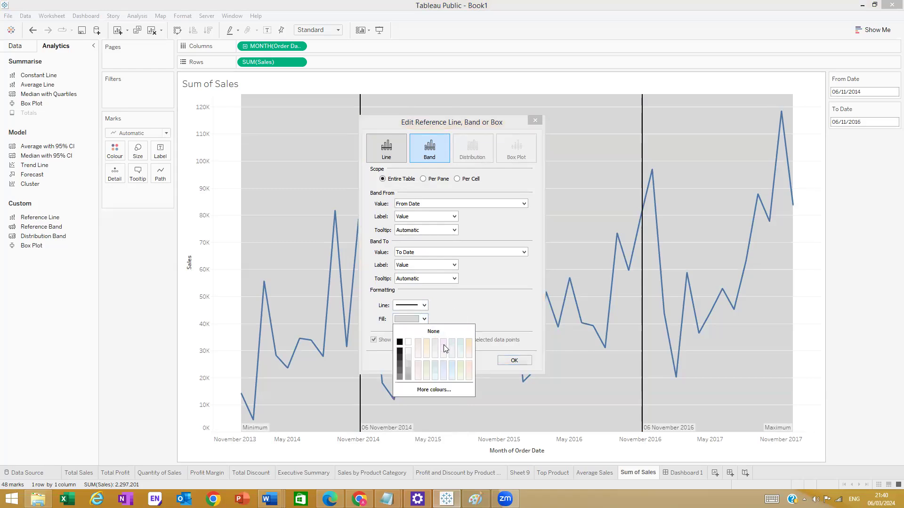
- Try pale pink, peach and lavender fills, settling on a near-white band fill
click(444, 348)
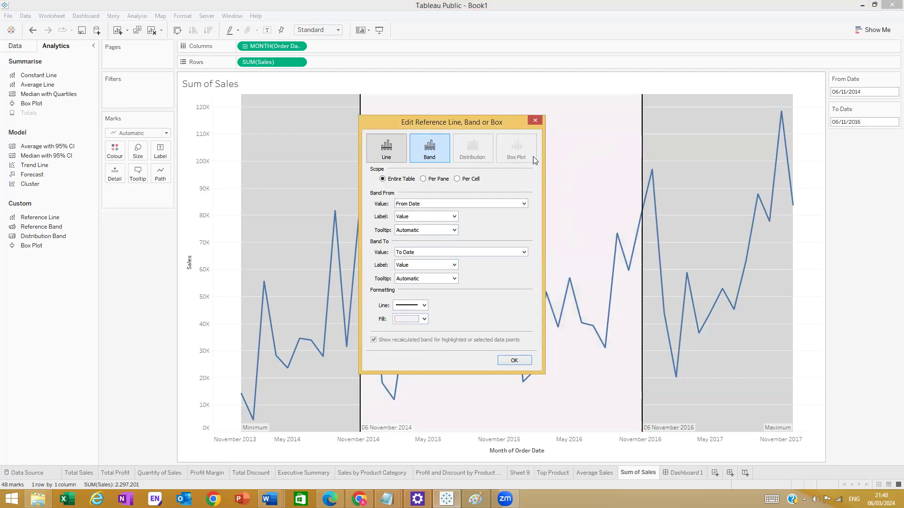
click(425, 319)
click(406, 353)
click(425, 319)
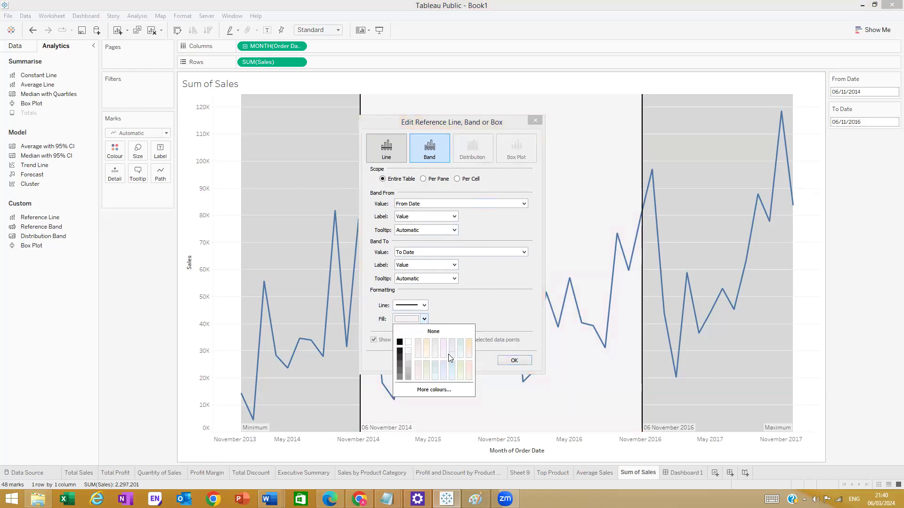
click(471, 341)
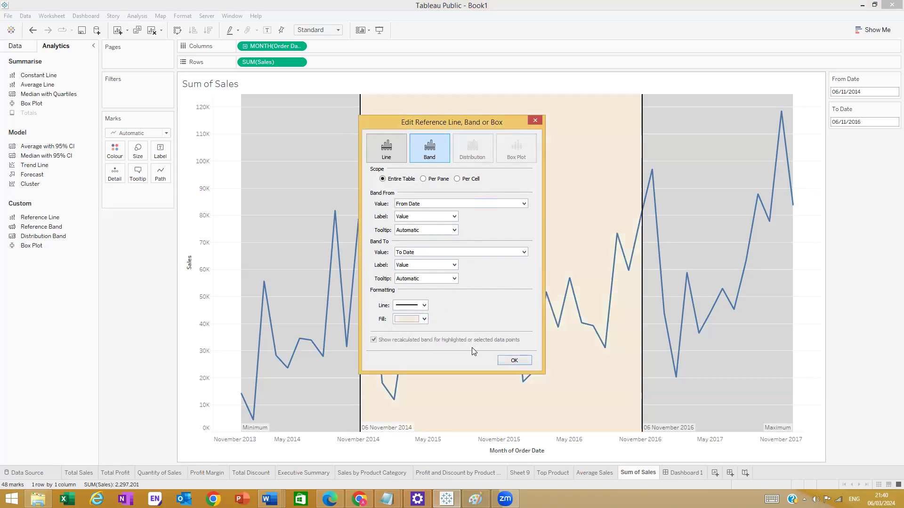
click(424, 319)
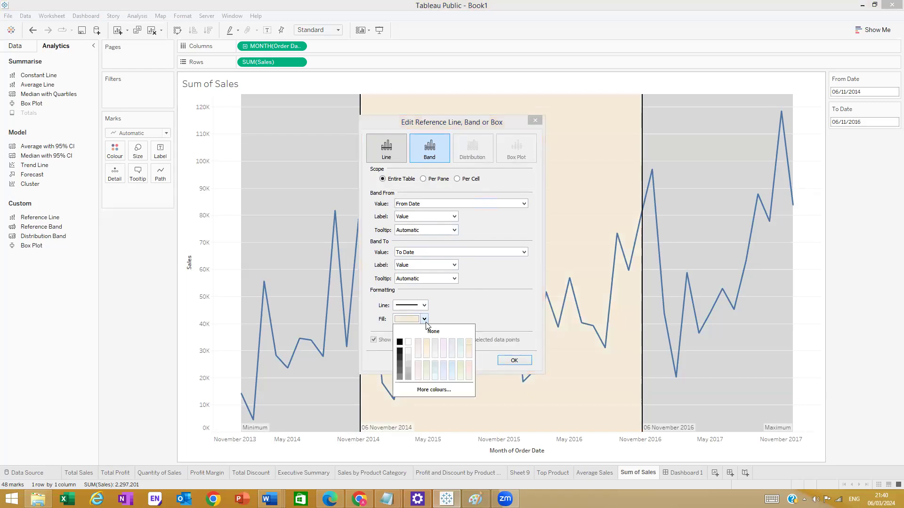
click(452, 366)
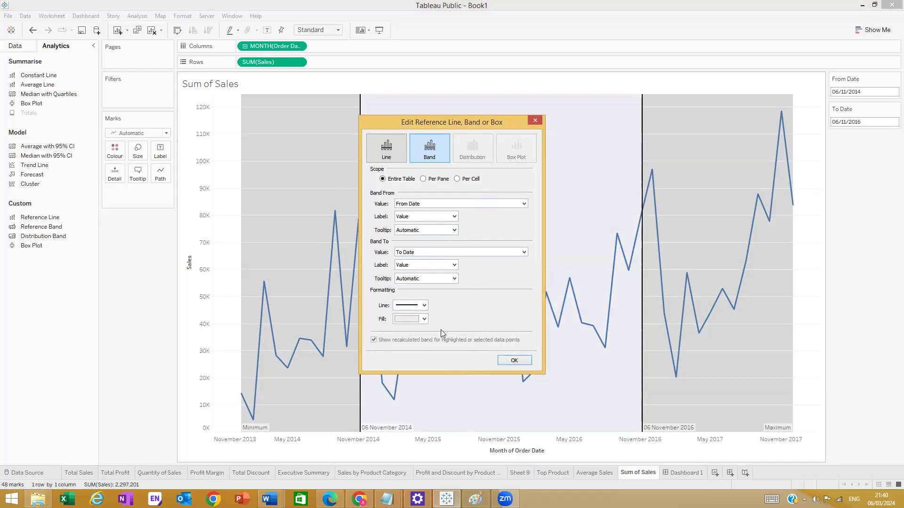
click(425, 320)
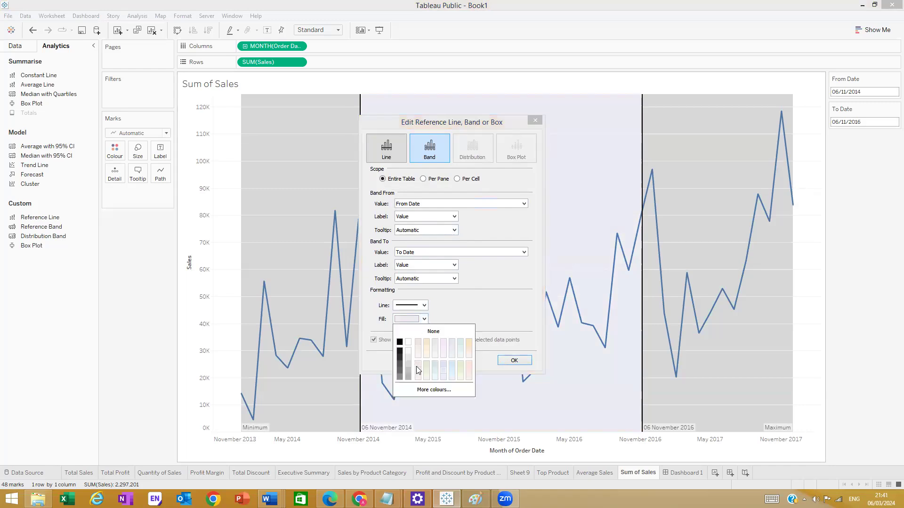
click(443, 357)
- Apply the band, then set the From Date control to 9 July 2014
click(513, 361)
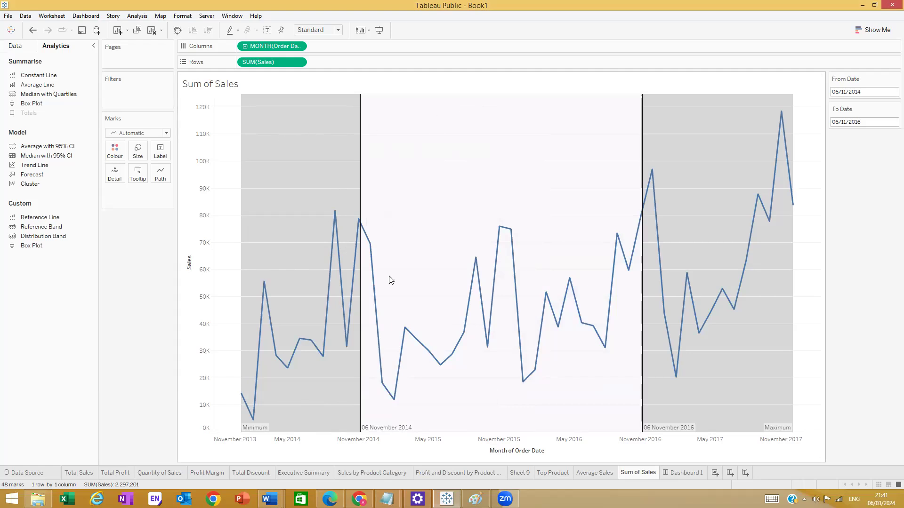
mouse_move(413, 432)
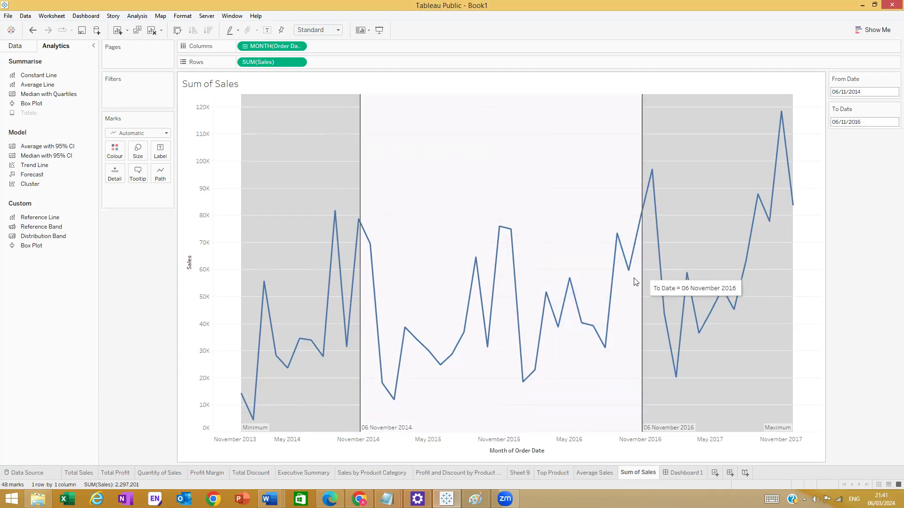
click(895, 78)
click(879, 78)
click(880, 91)
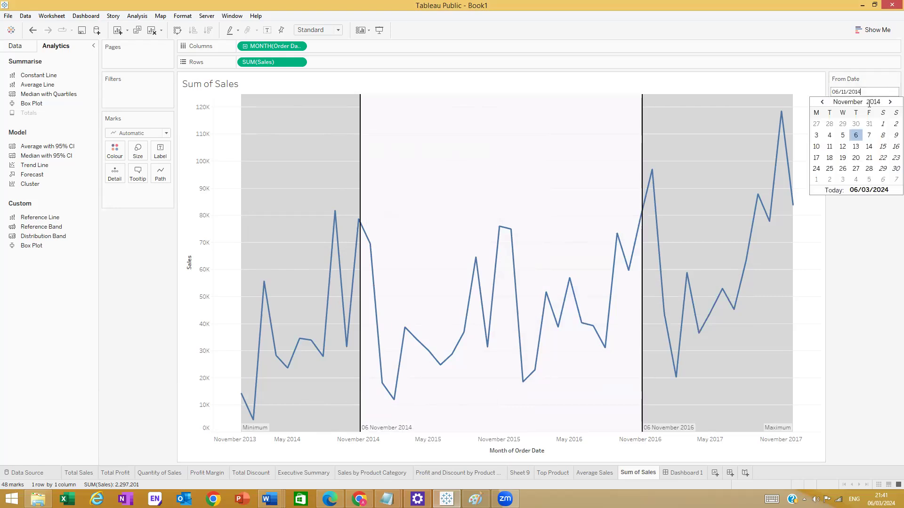
click(882, 169)
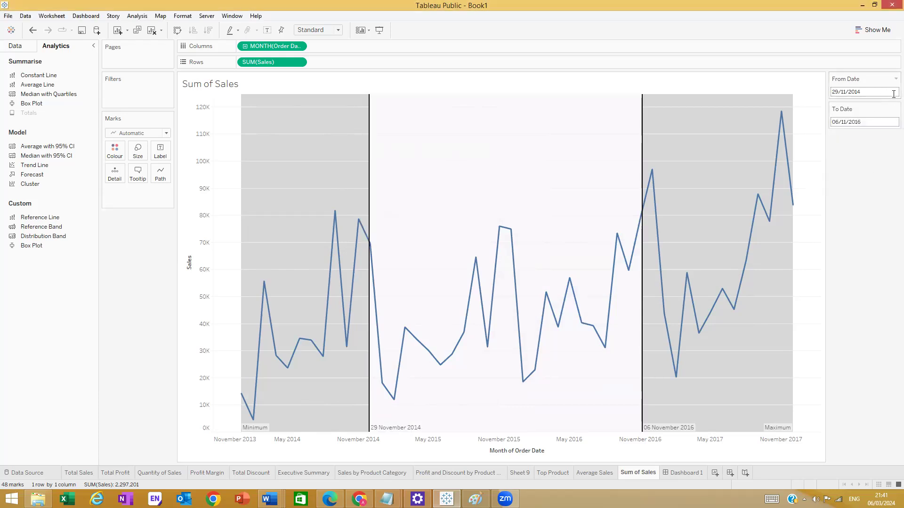
click(891, 93)
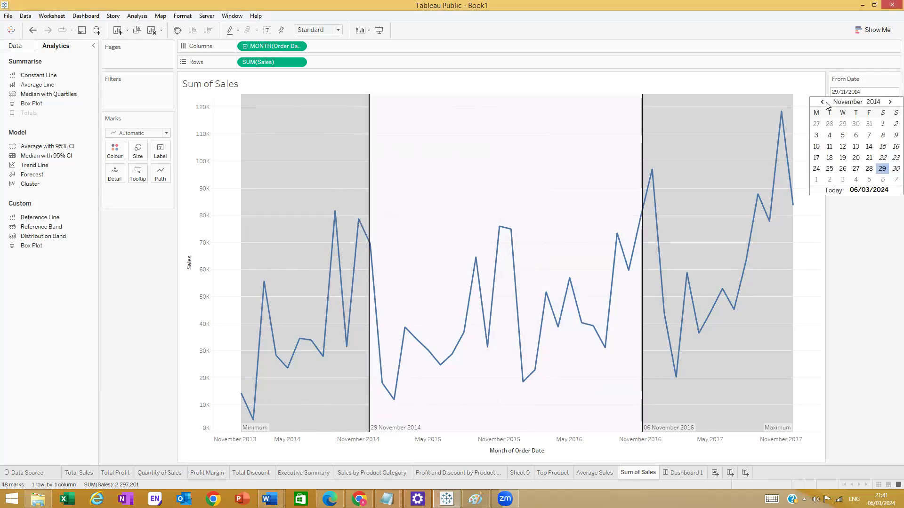
click(823, 103)
click(822, 103)
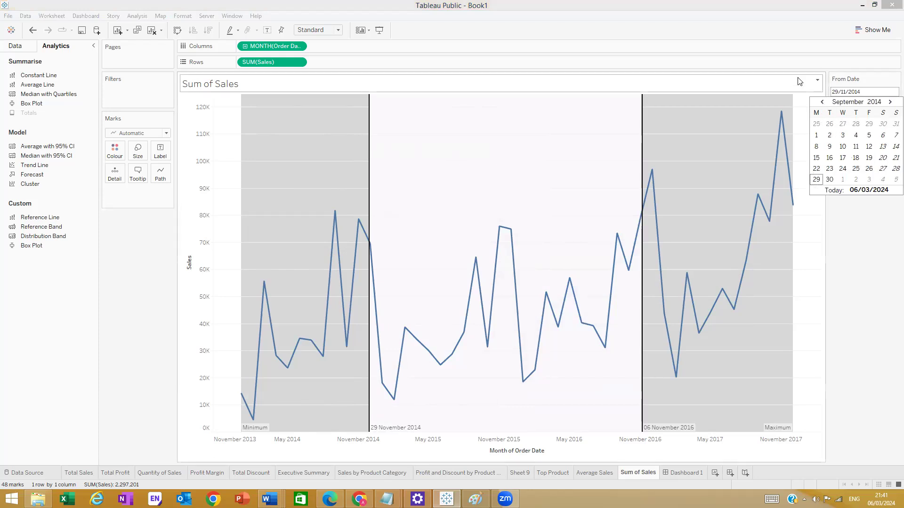
click(822, 102)
click(822, 103)
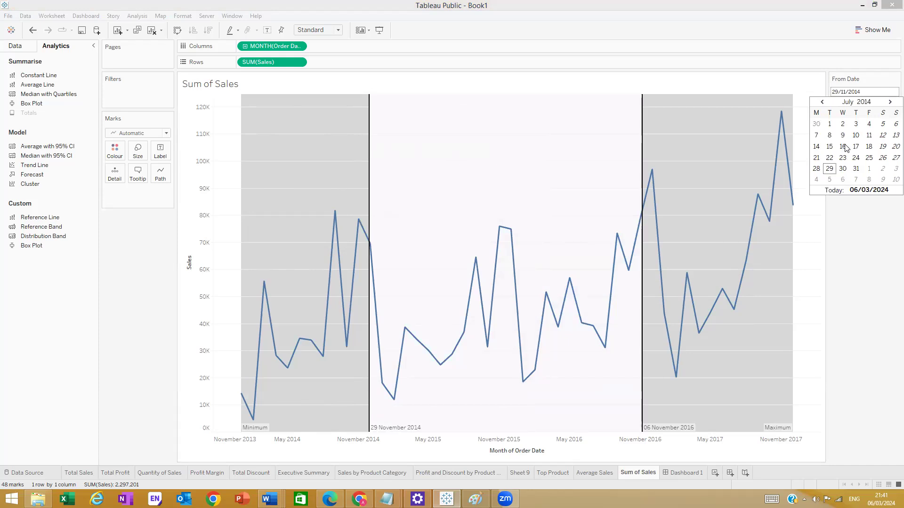
click(843, 136)
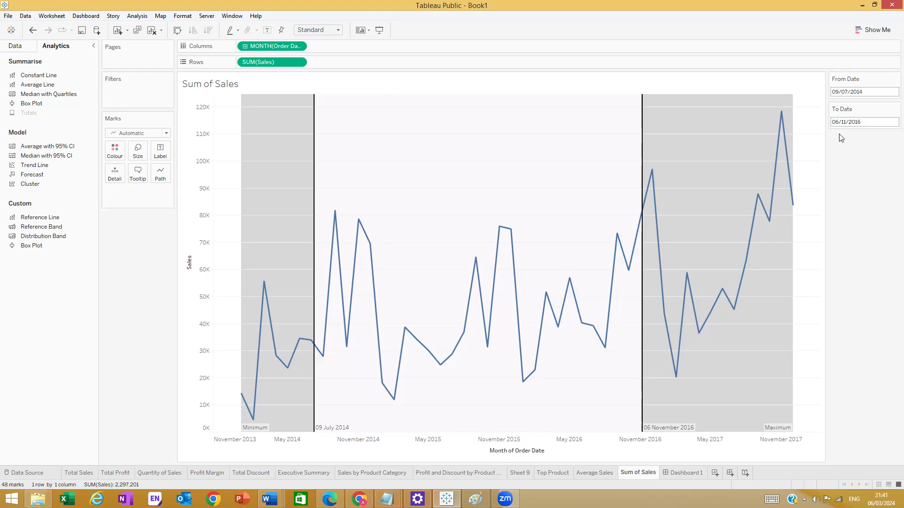
- Set the To Date control to 24 February 2017
mouse_move(333, 431)
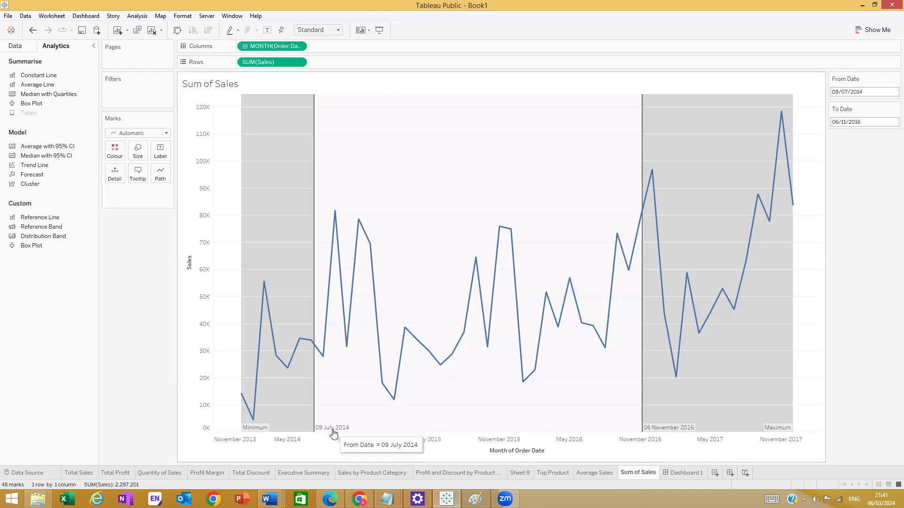
mouse_move(657, 431)
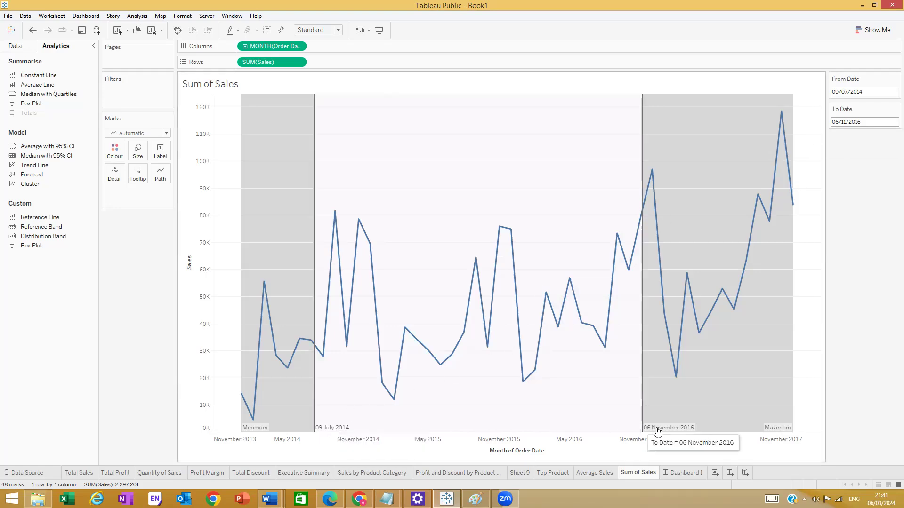
click(886, 122)
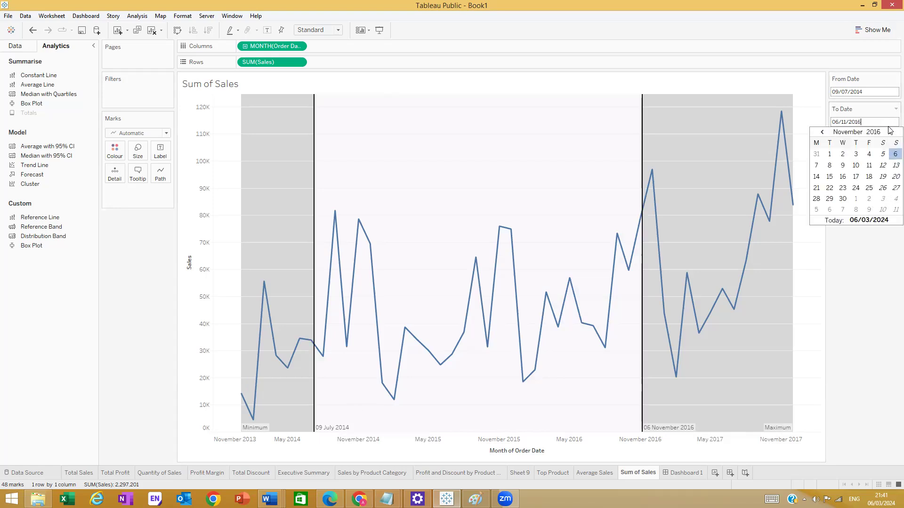
click(890, 132)
click(890, 132)
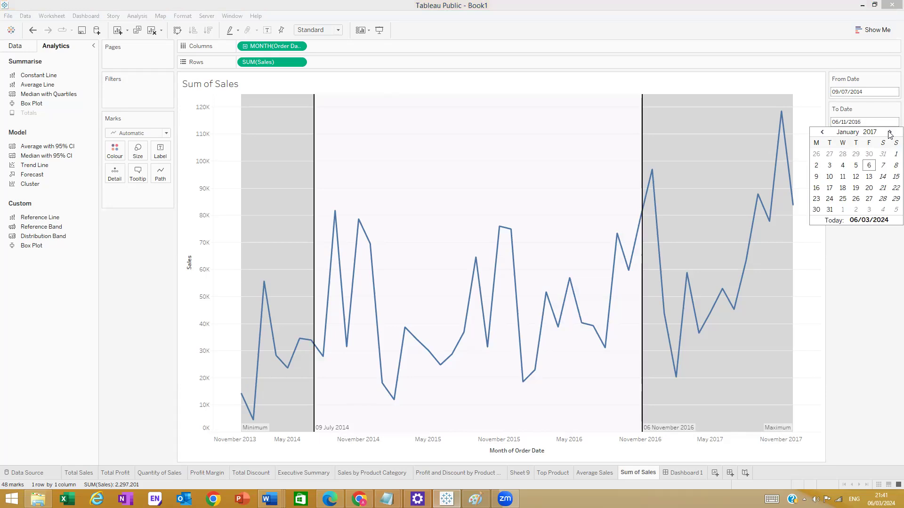
click(890, 133)
click(869, 187)
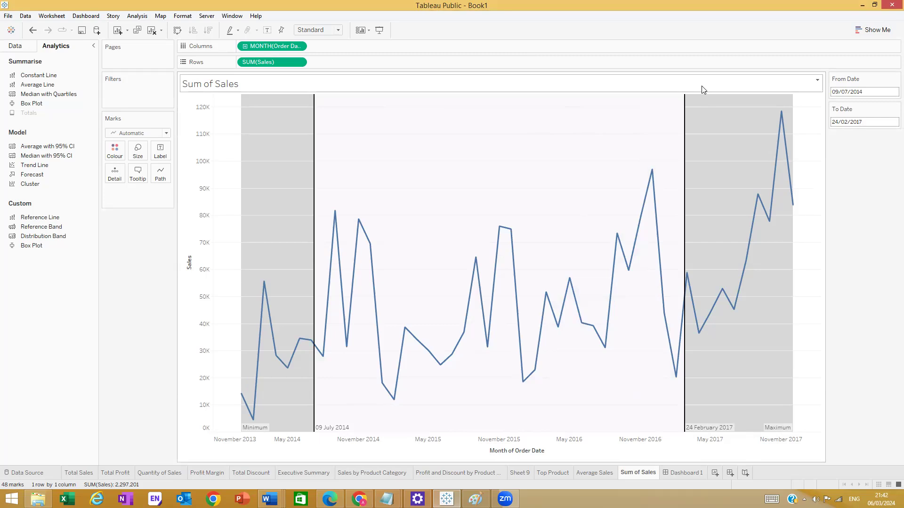
- Append ' from <From Date> to <To Date>' to the chart title, inserting both parameters
double_click(275, 87)
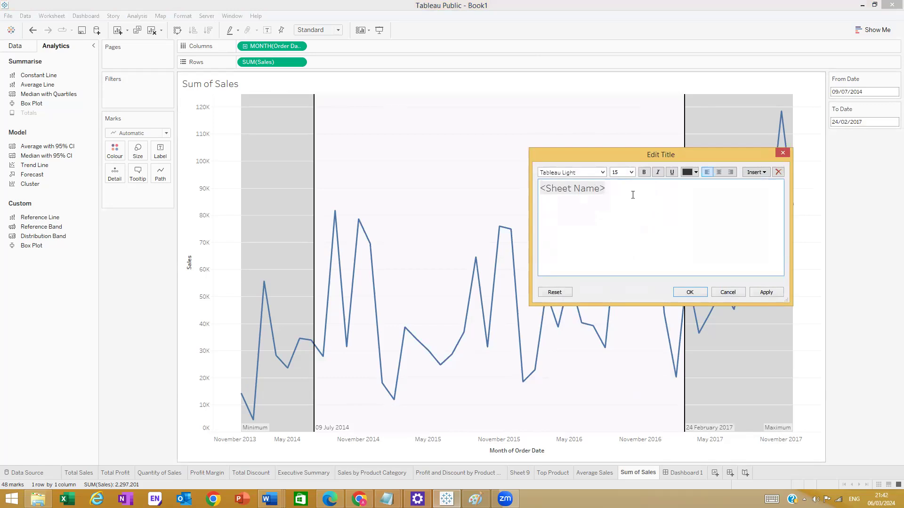
click(615, 192)
text(from)
click(756, 172)
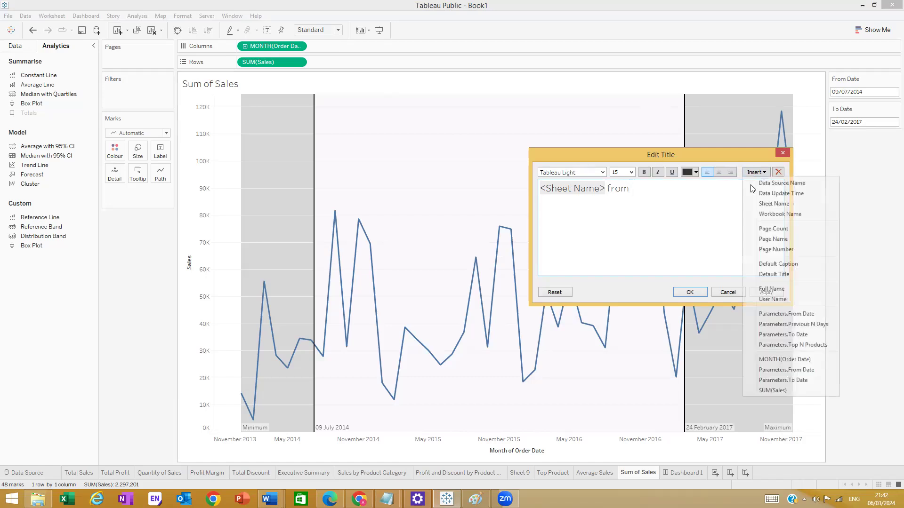
click(799, 371)
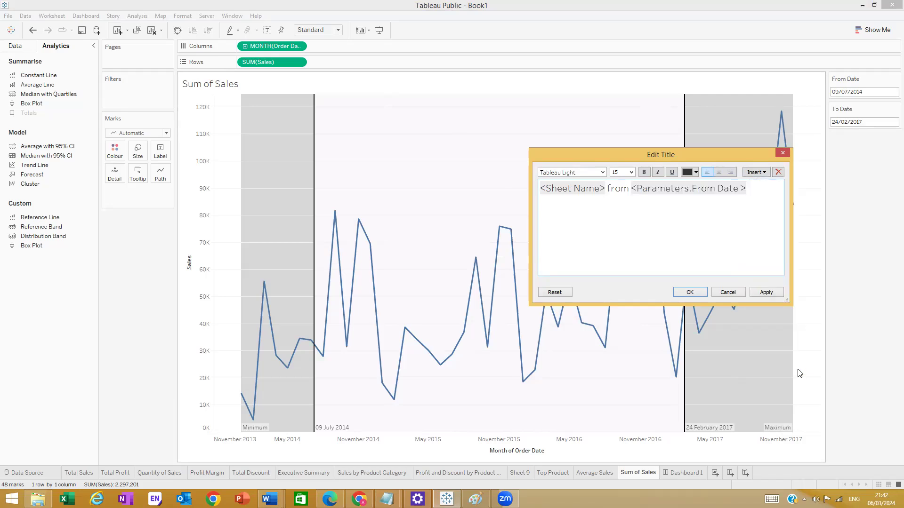
text(to)
click(766, 174)
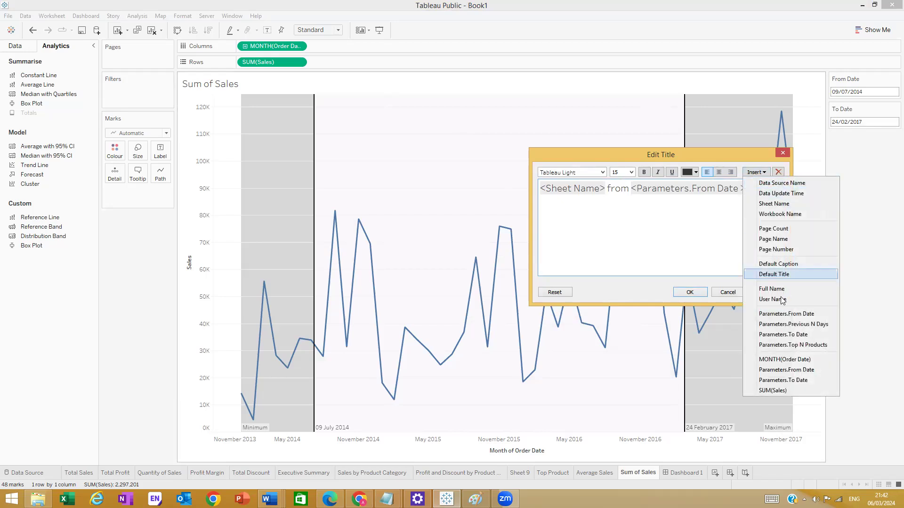
click(795, 381)
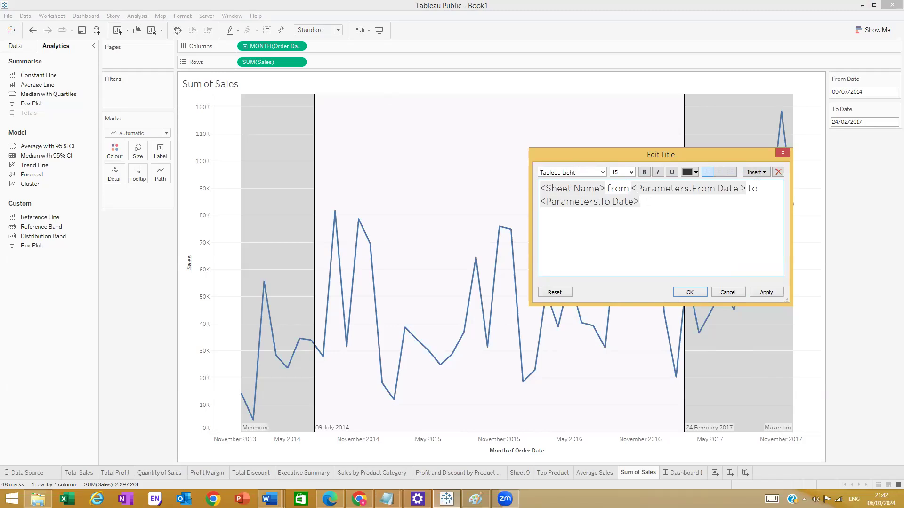
- Set the entire title in Traditional Arabic font and apply it to the chart
key(ctrl+a)
click(603, 172)
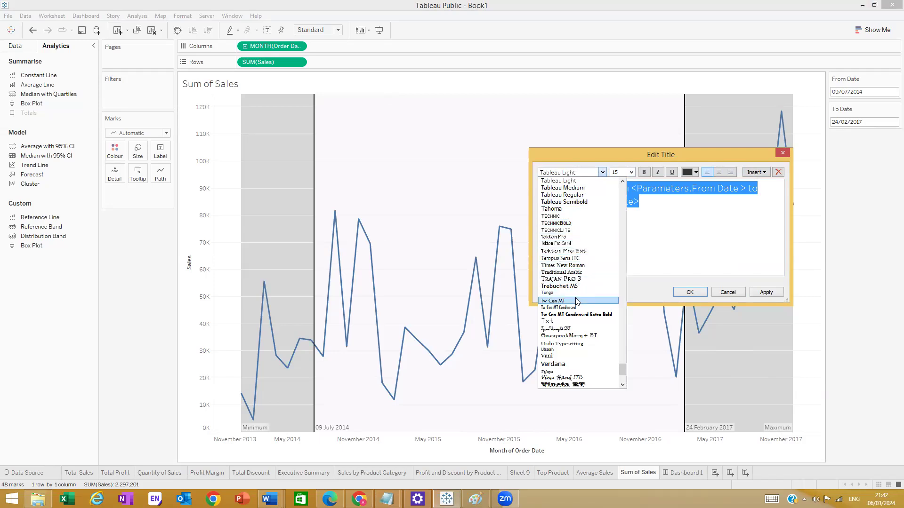
scroll(574, 251, up, 2)
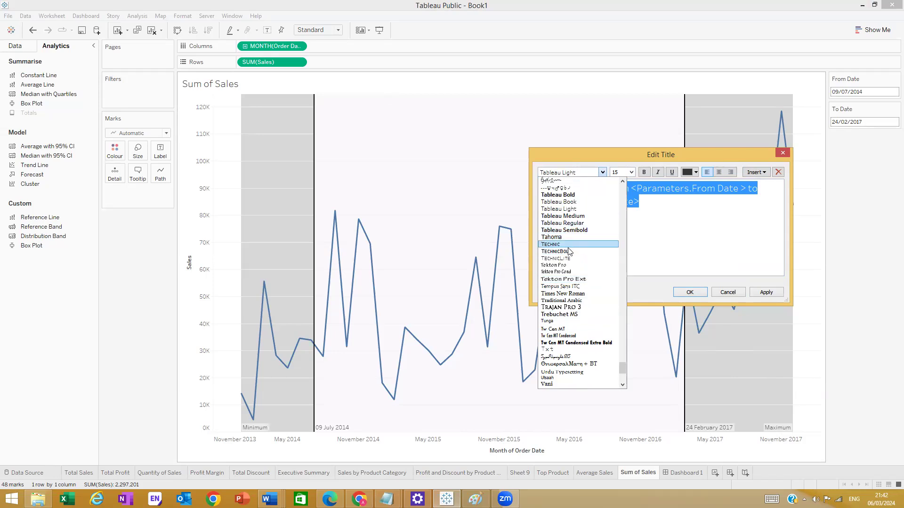
click(582, 302)
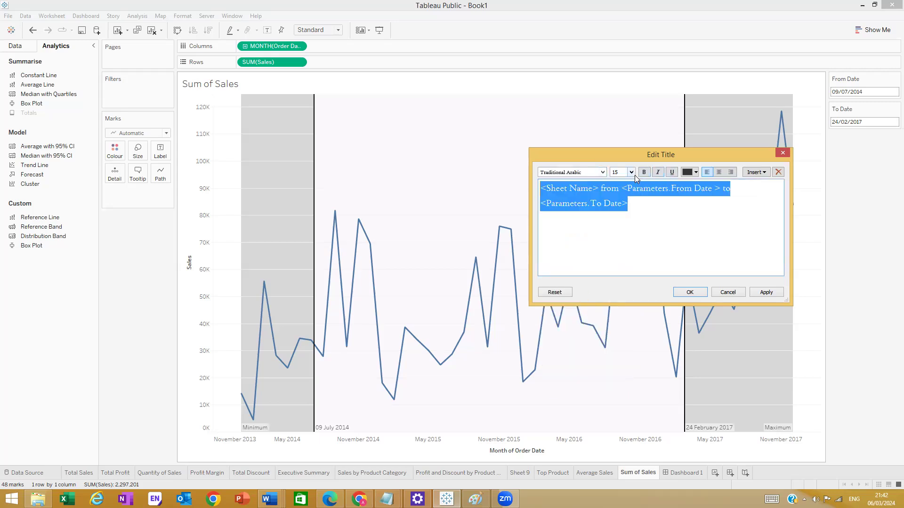
click(758, 292)
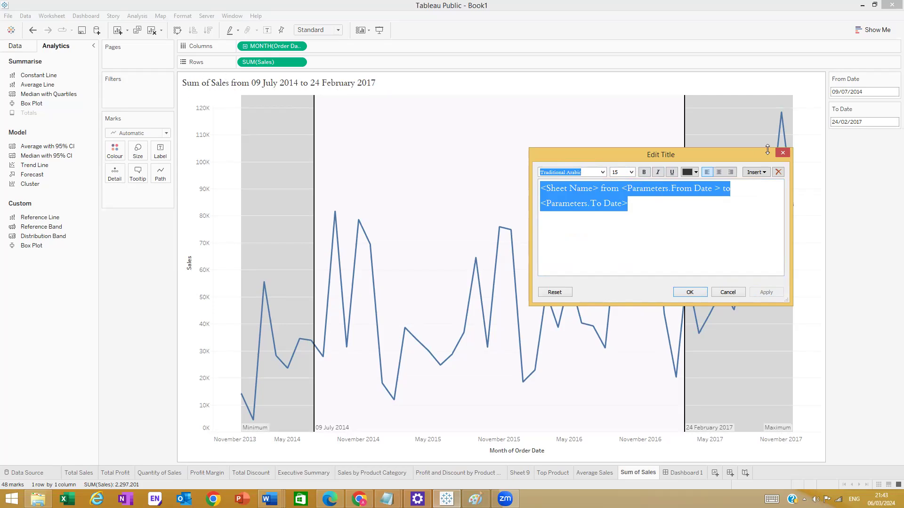
click(681, 295)
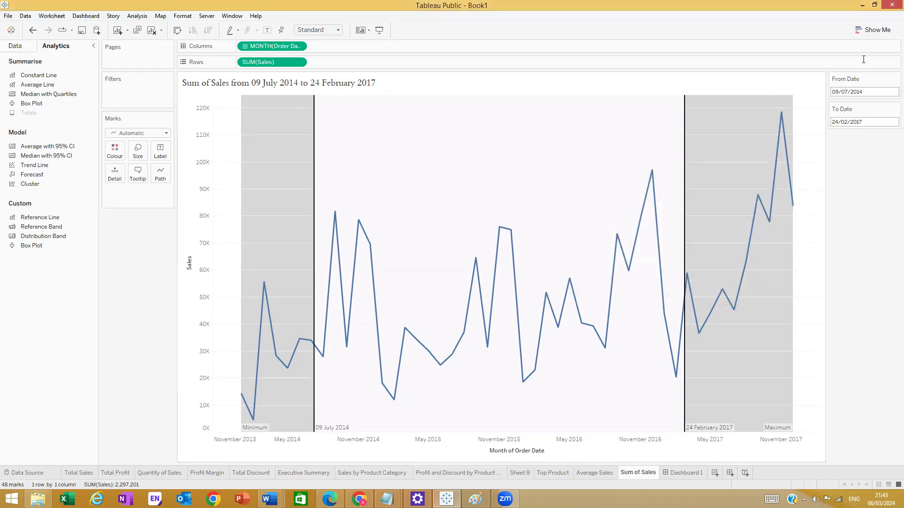
- Pick 24 October 2014 as the From Date in its calendar
click(885, 92)
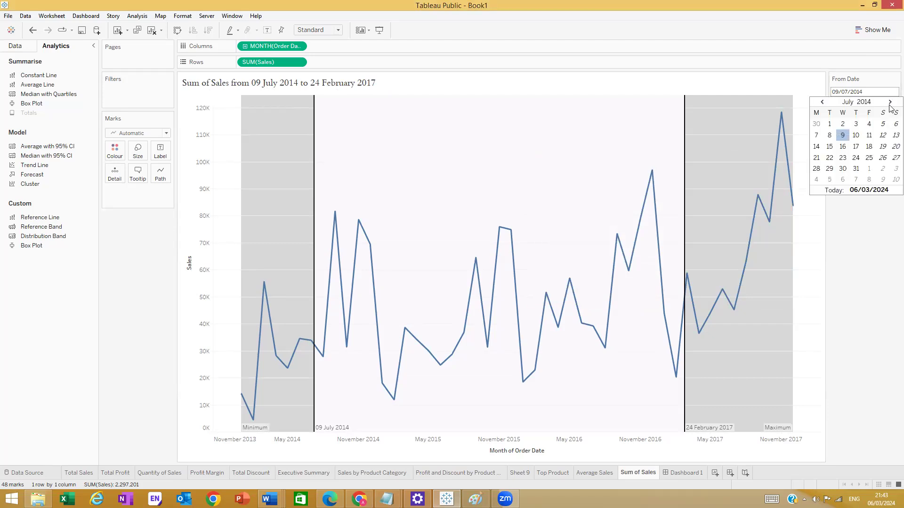
click(891, 102)
click(890, 103)
click(890, 102)
click(869, 157)
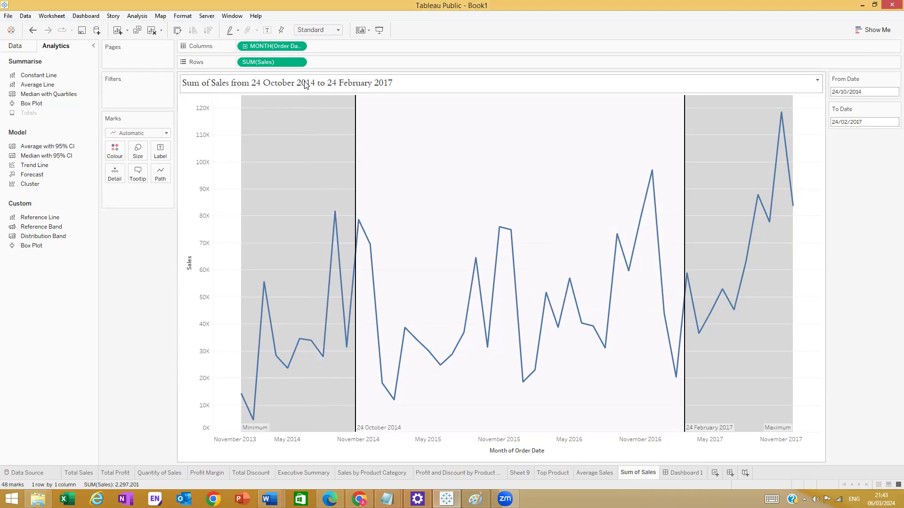
mouse_move(354, 226)
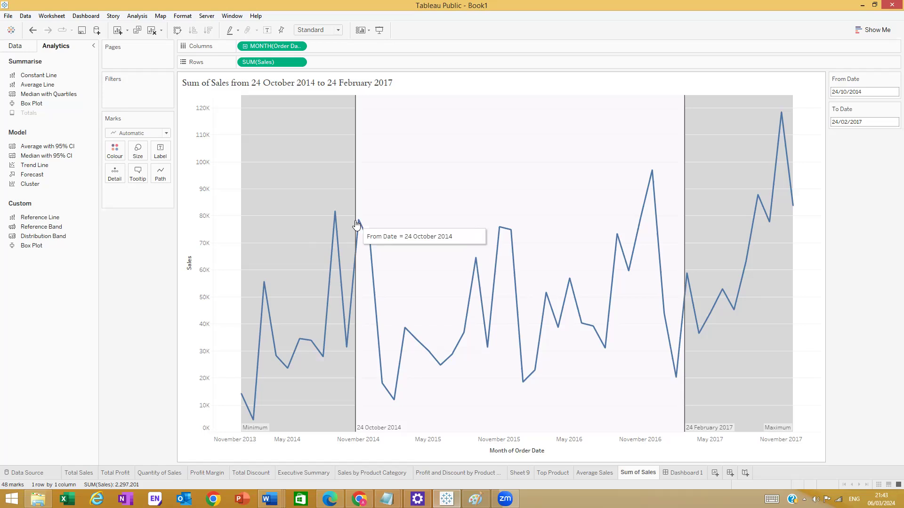
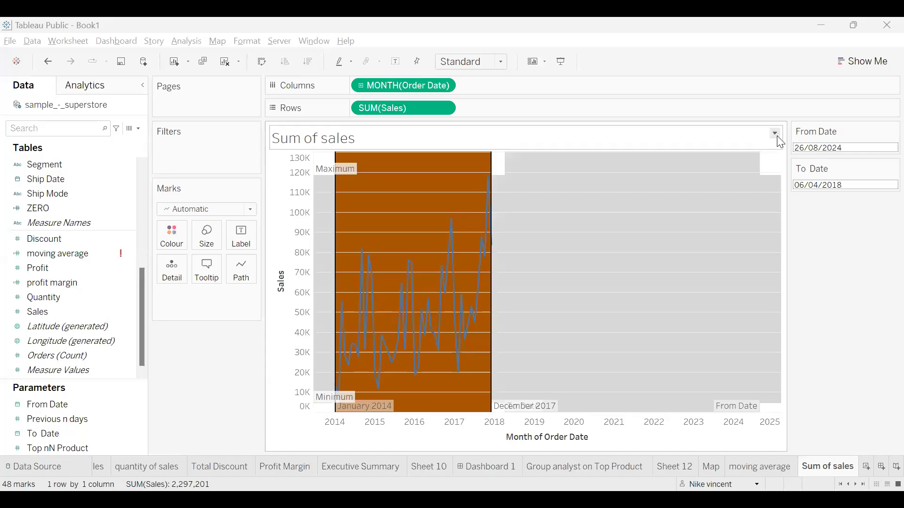
- Undo the last date change so the To Date returns to 17/11/2017
click(775, 133)
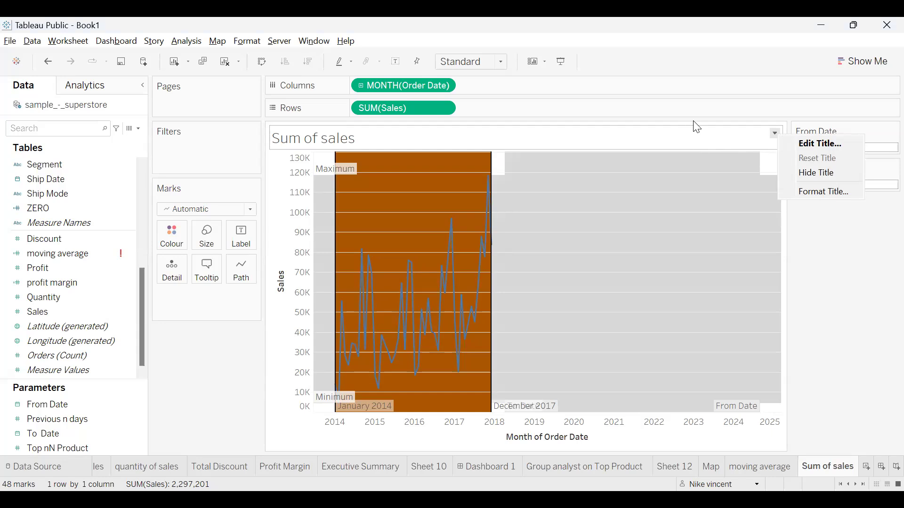
click(860, 271)
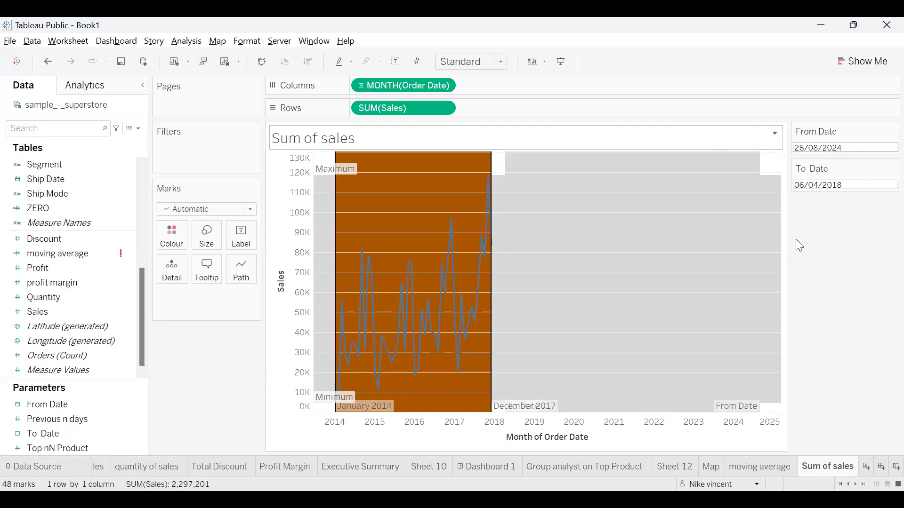
click(47, 63)
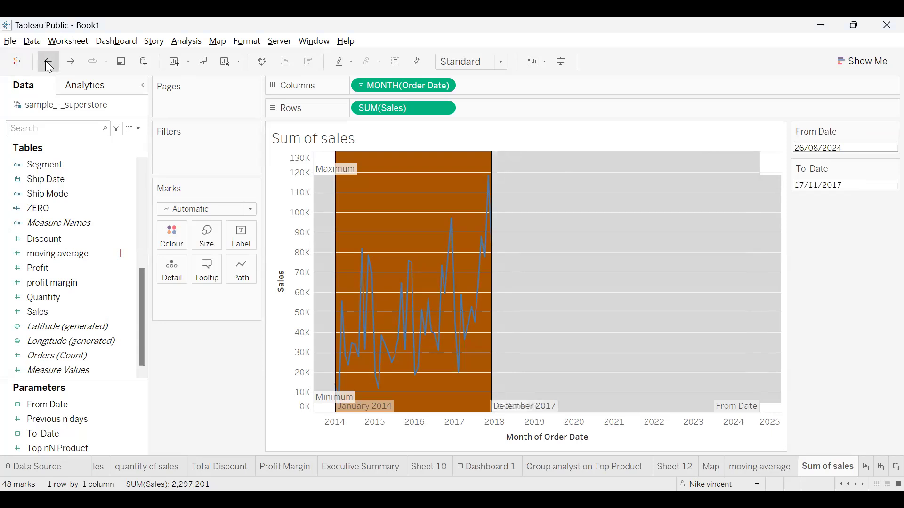
- Undo five edits to remove the orange band and To Date control, redo one, and show Analytics
click(46, 63)
click(47, 63)
click(47, 63)
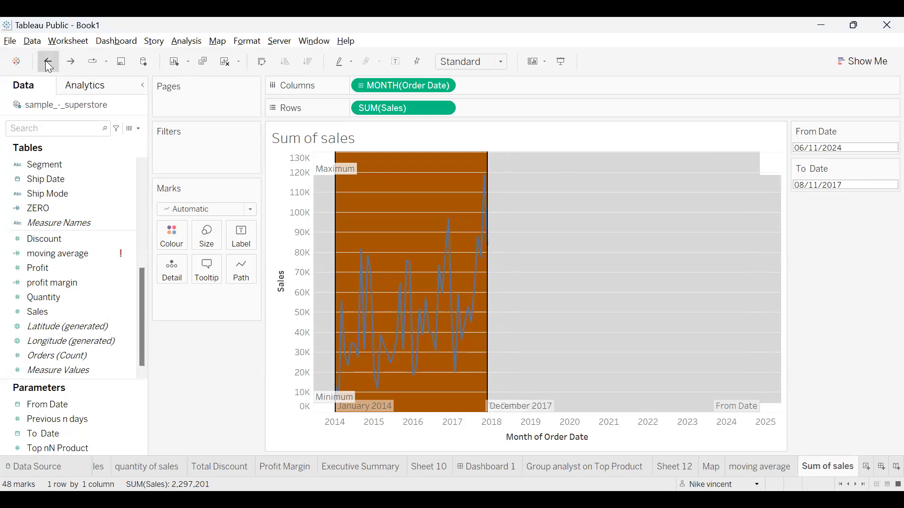
click(47, 63)
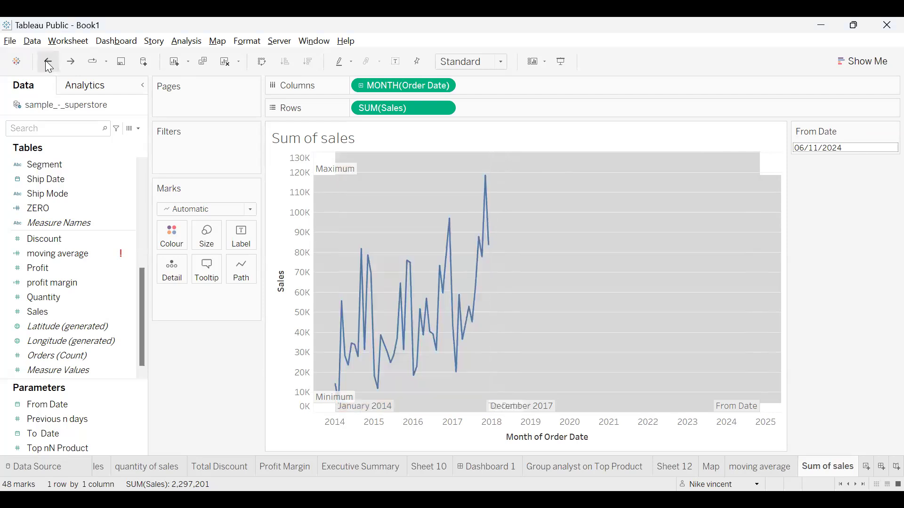
click(46, 63)
click(70, 63)
click(135, 92)
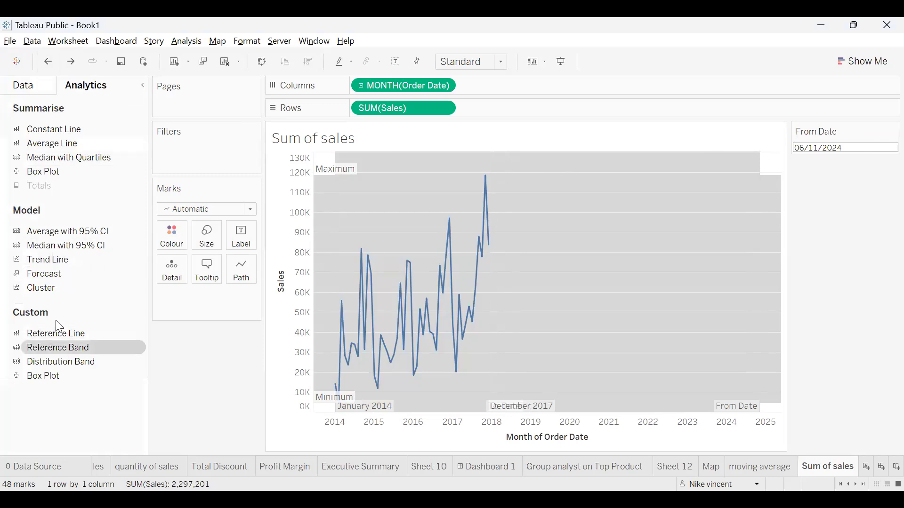
- Add a reference band from the From Date to the To Date parameter, both ends labelled with their values
drag(59, 326, 389, 206)
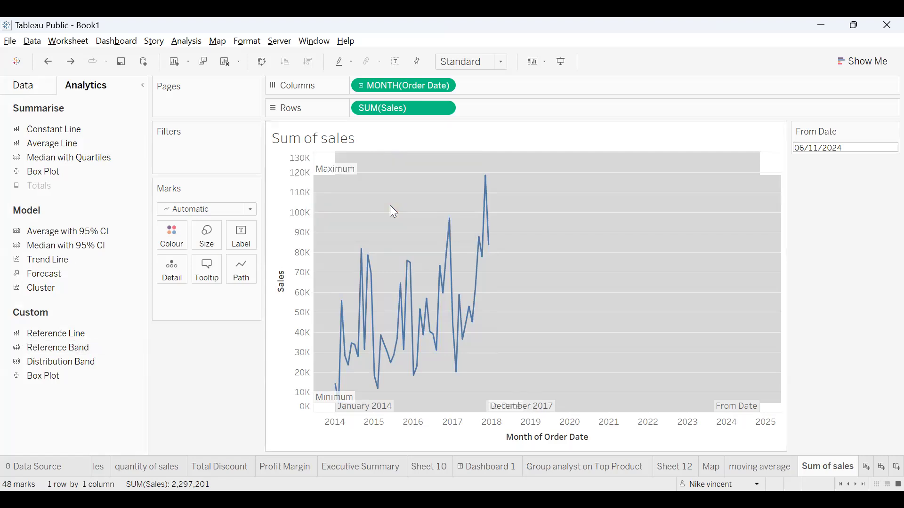
click(453, 214)
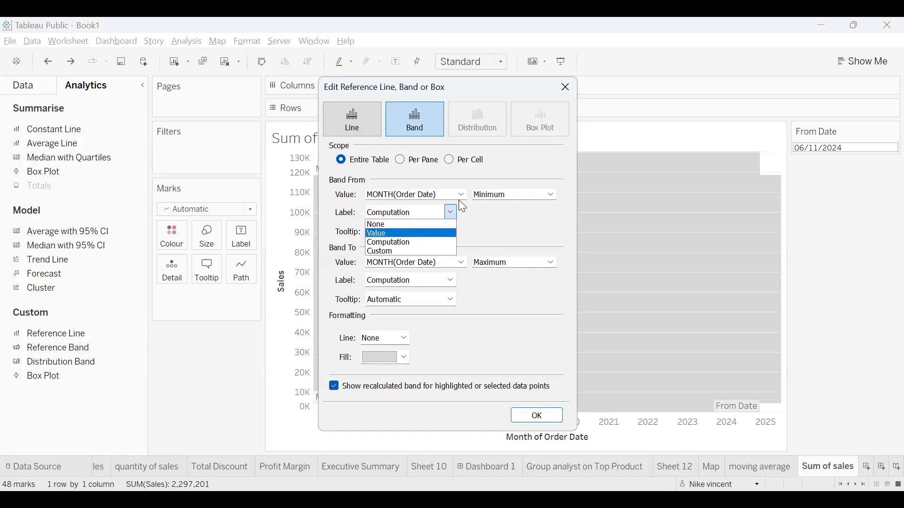
click(426, 234)
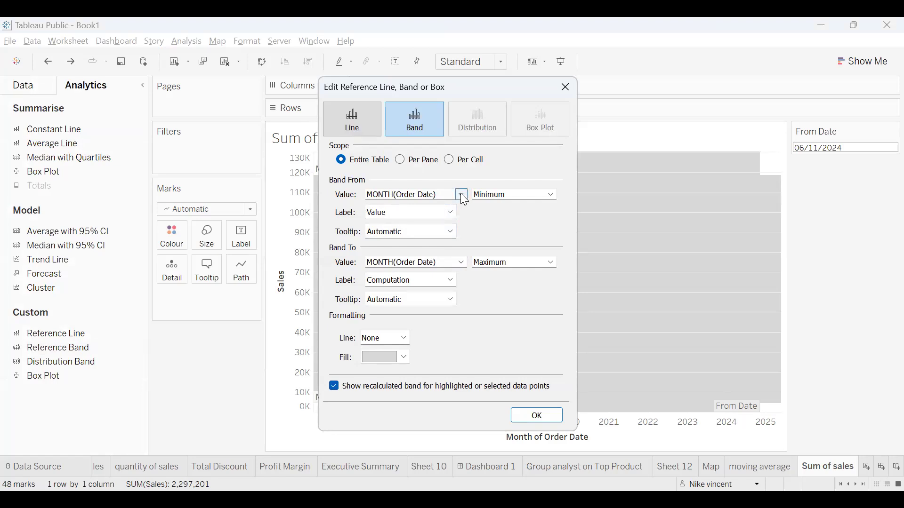
click(461, 195)
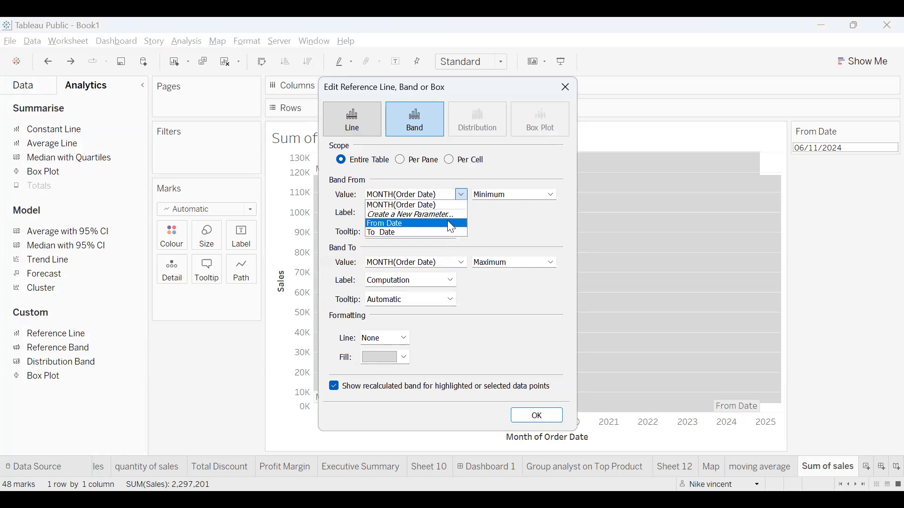
click(450, 224)
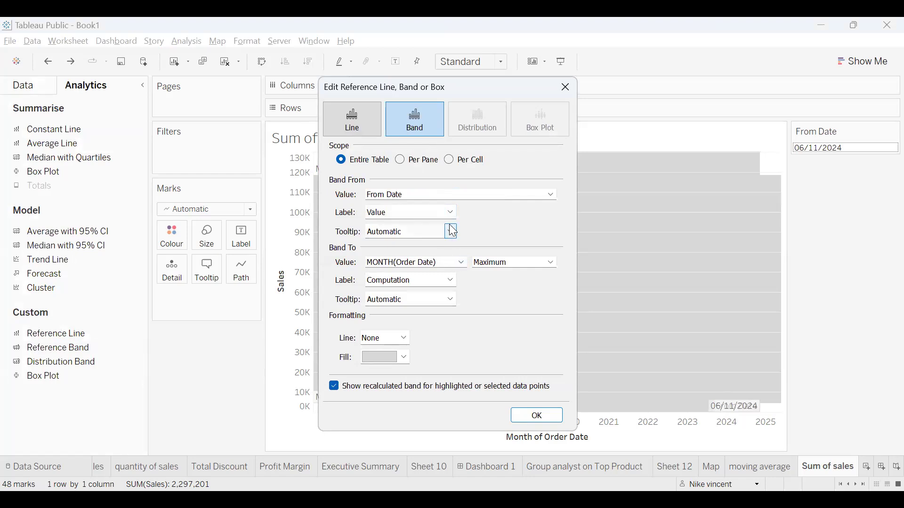
click(461, 261)
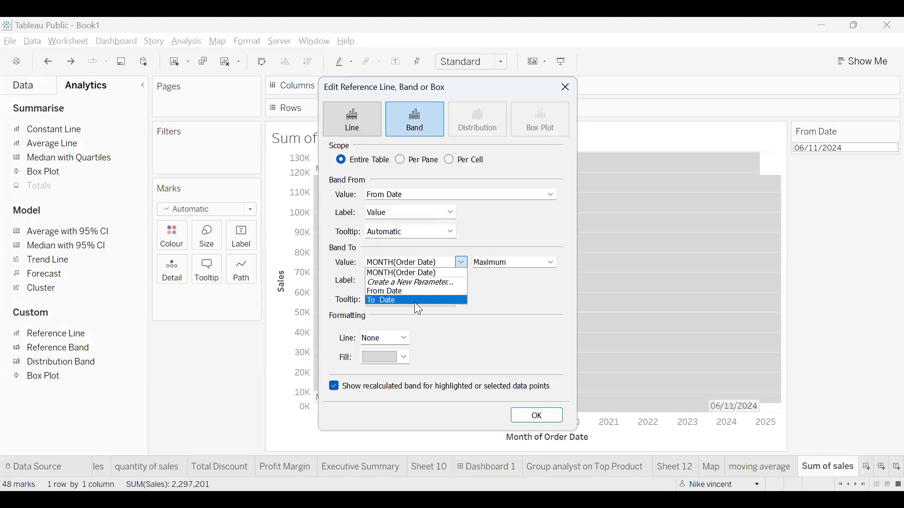
click(415, 302)
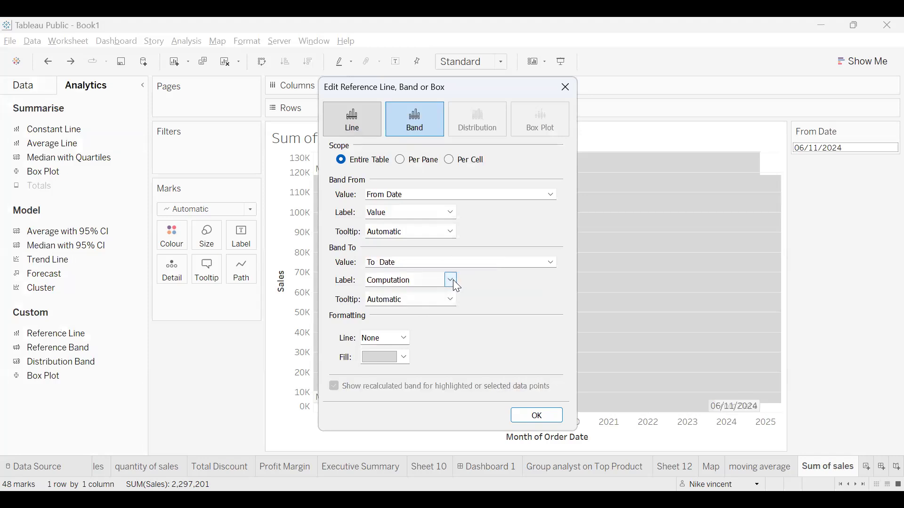
click(453, 280)
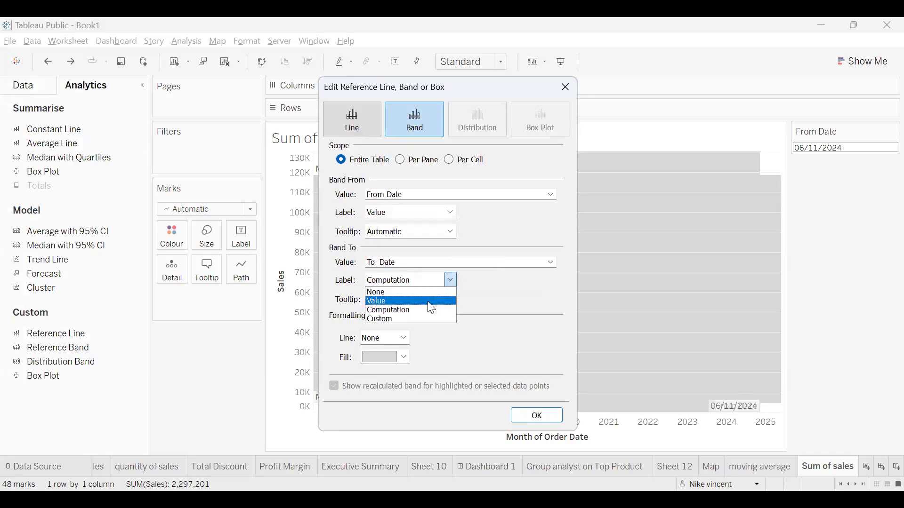
click(432, 302)
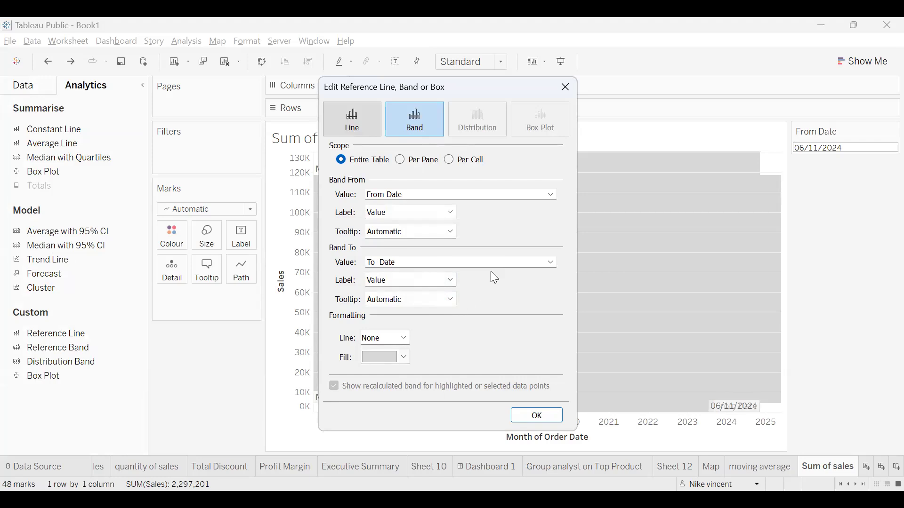
- Give the reference band solid edge lines and an orange fill
click(405, 338)
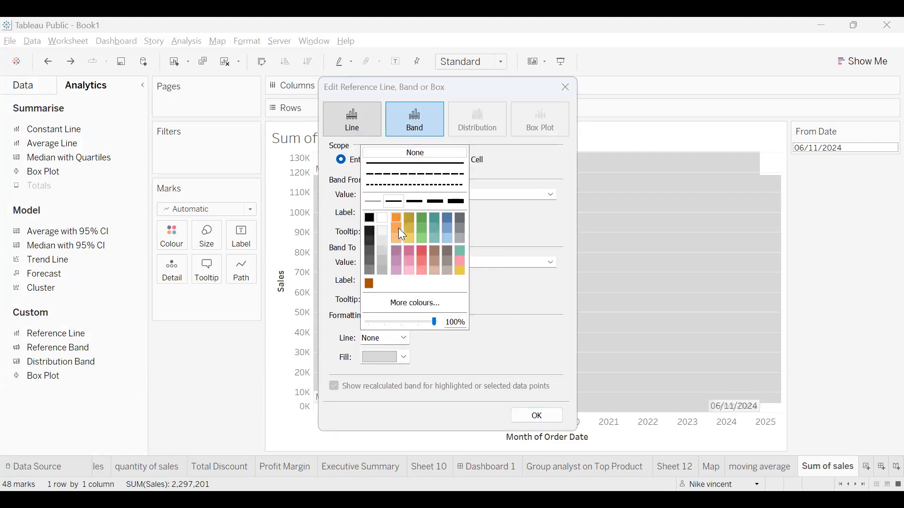
click(405, 164)
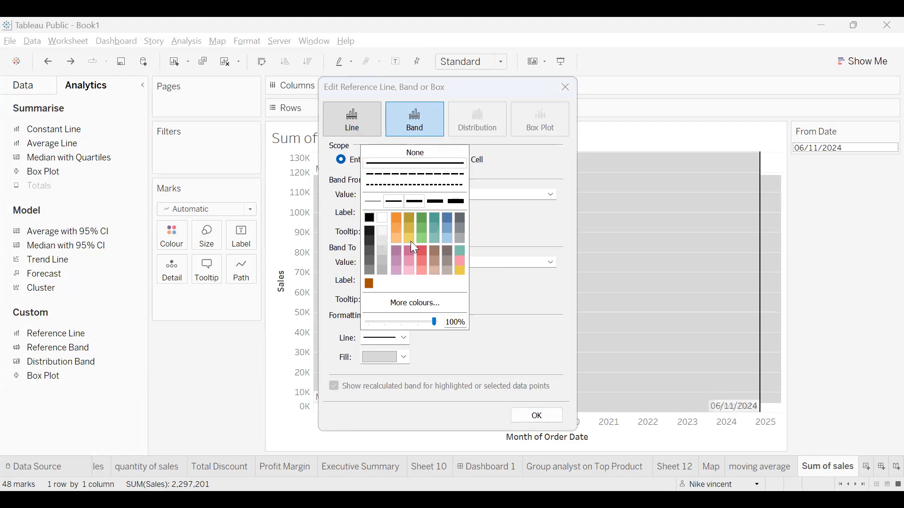
click(404, 358)
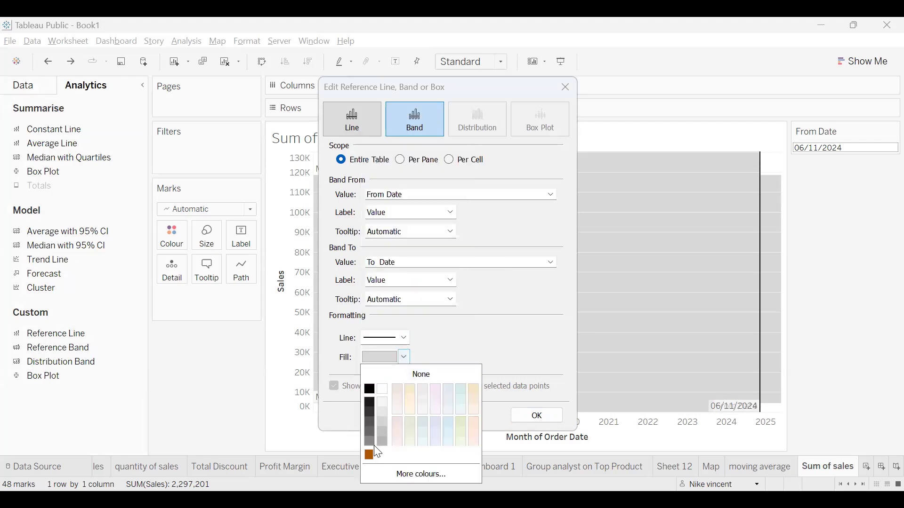
click(370, 455)
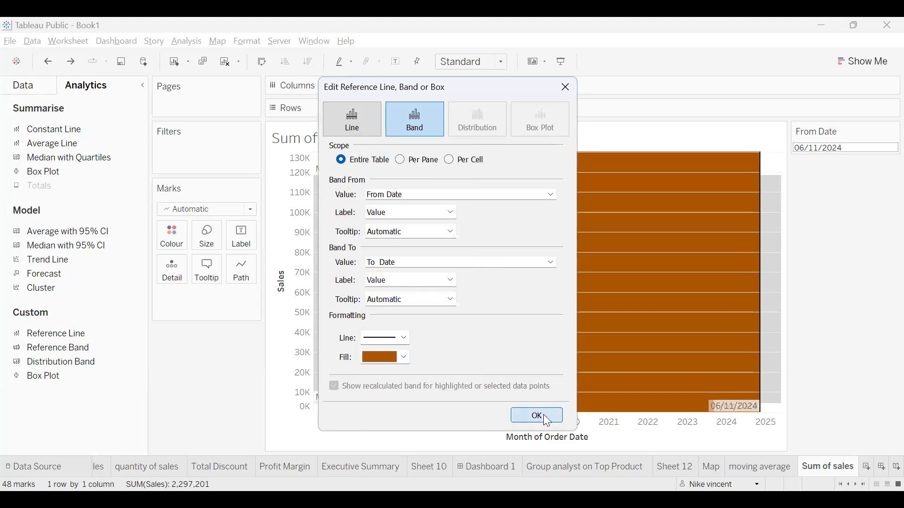
click(537, 416)
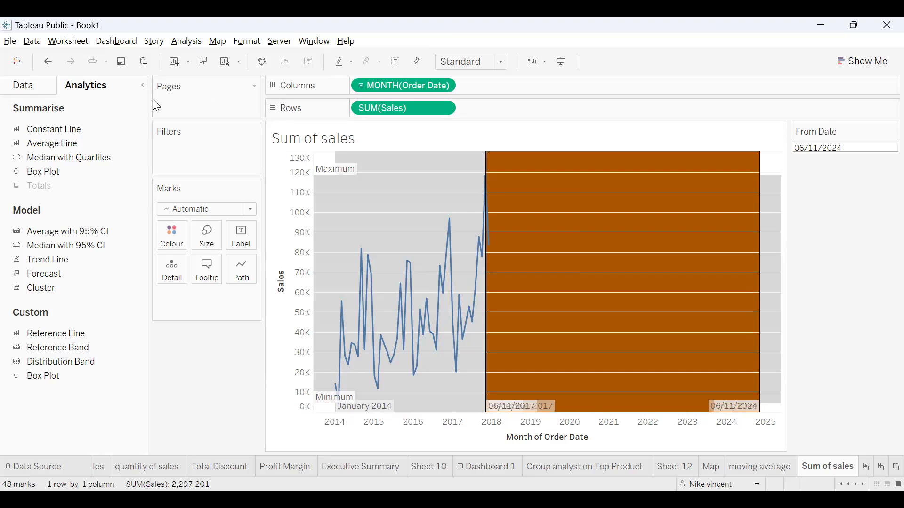
- Show the To Date parameter control on the sheet, reading 06/11/2017
click(37, 88)
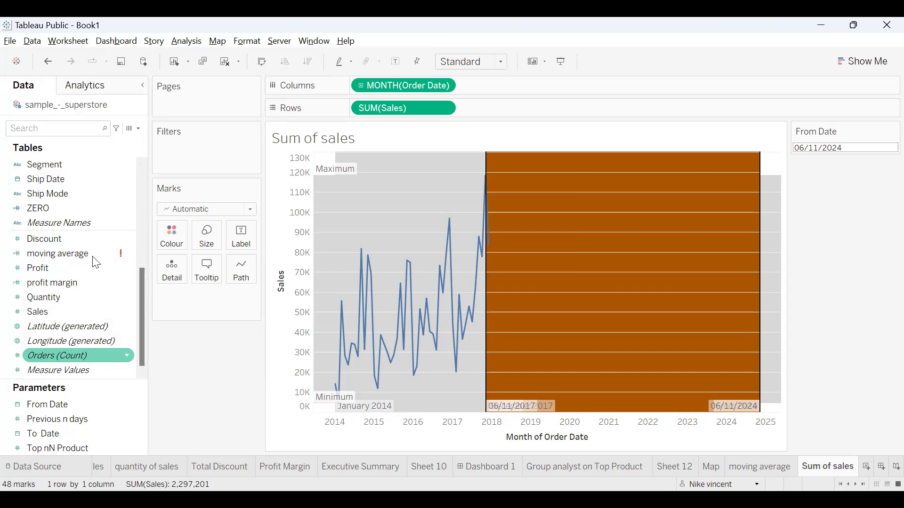
click(74, 424)
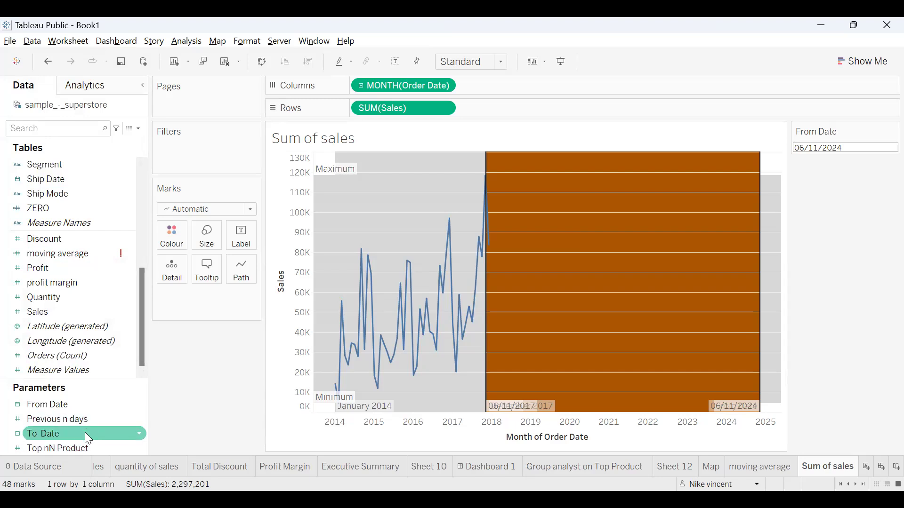
click(85, 433)
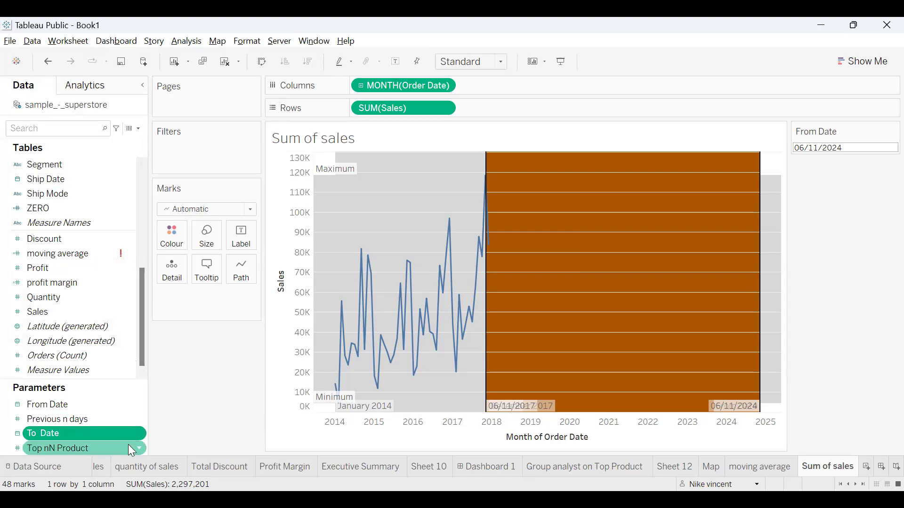
click(140, 433)
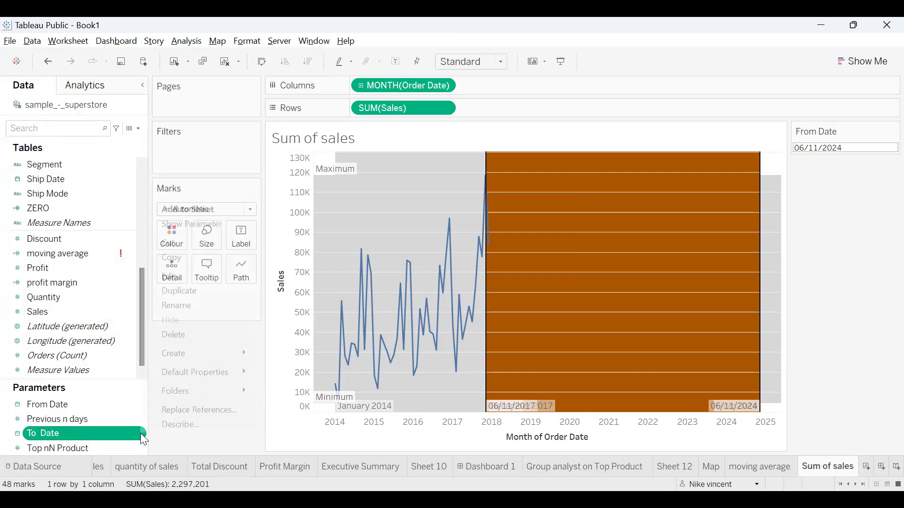
click(214, 229)
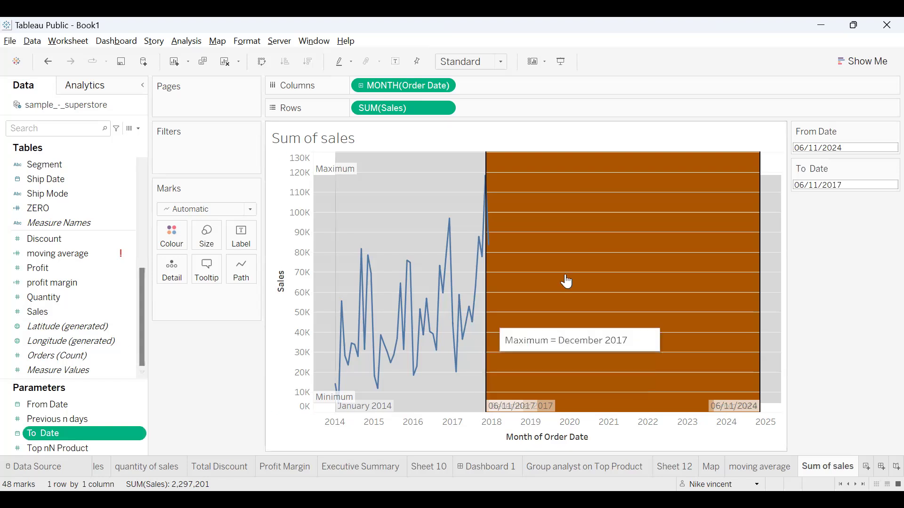
- Browse the From Date calendar between September and November 2024, then reopen the picker
click(824, 147)
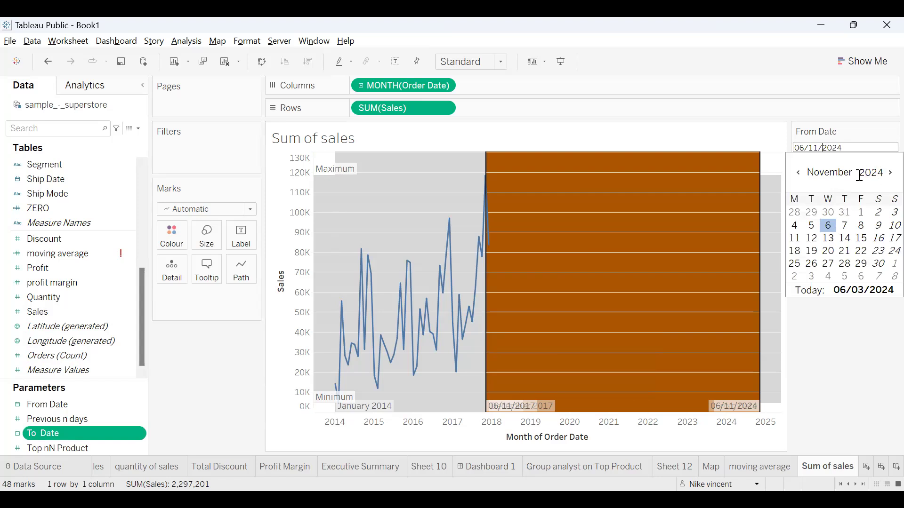
click(799, 173)
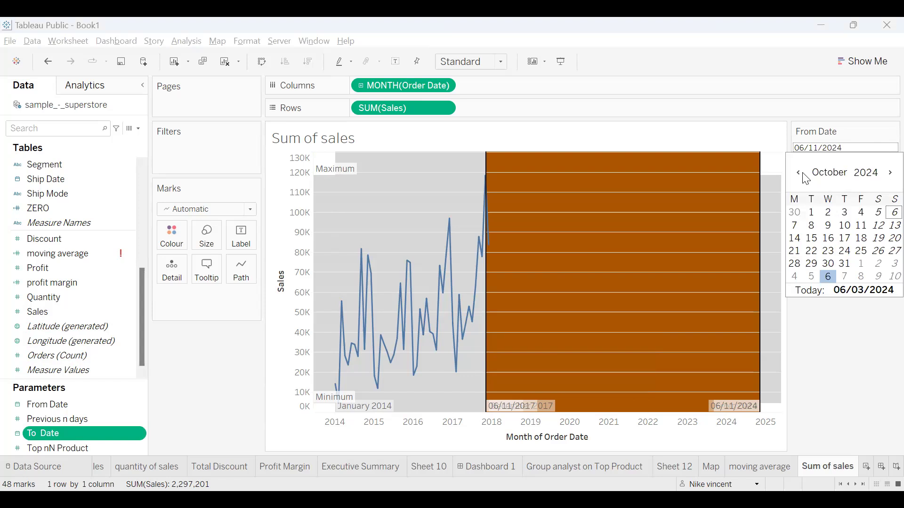
click(803, 173)
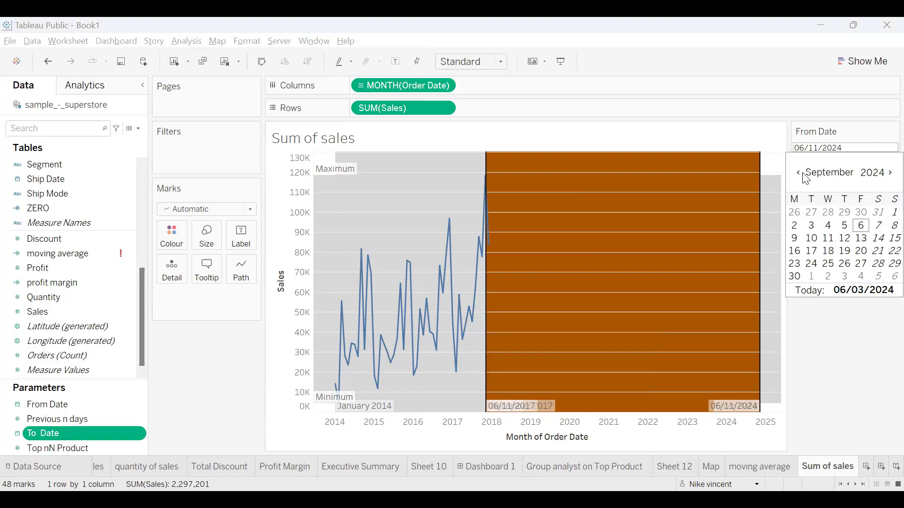
click(885, 178)
click(886, 178)
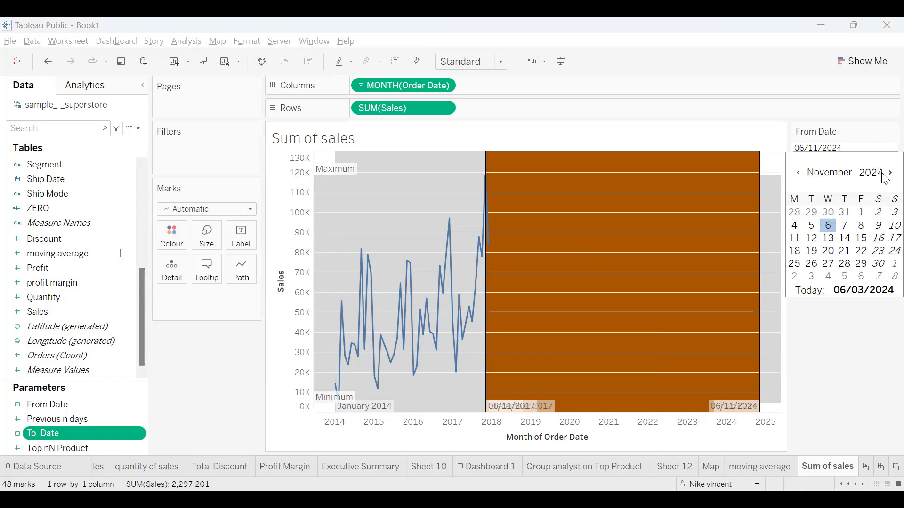
click(803, 173)
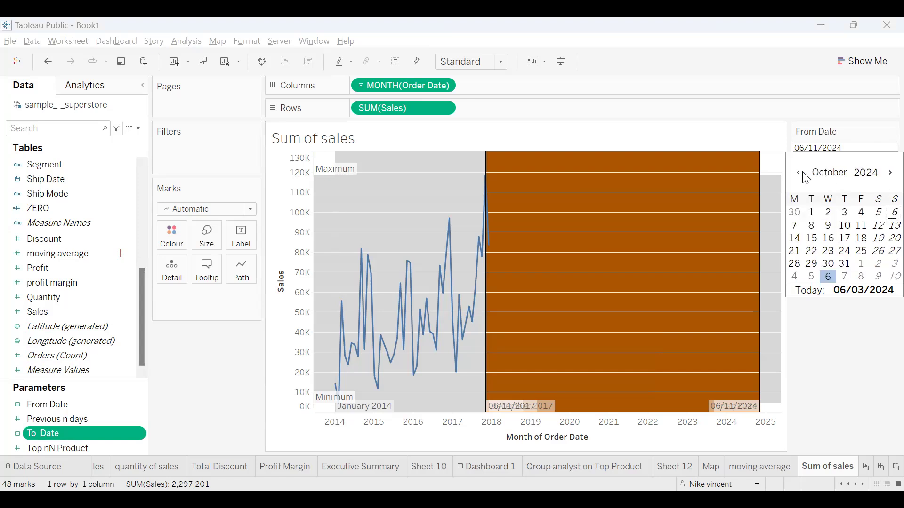
click(817, 148)
double_click(817, 148)
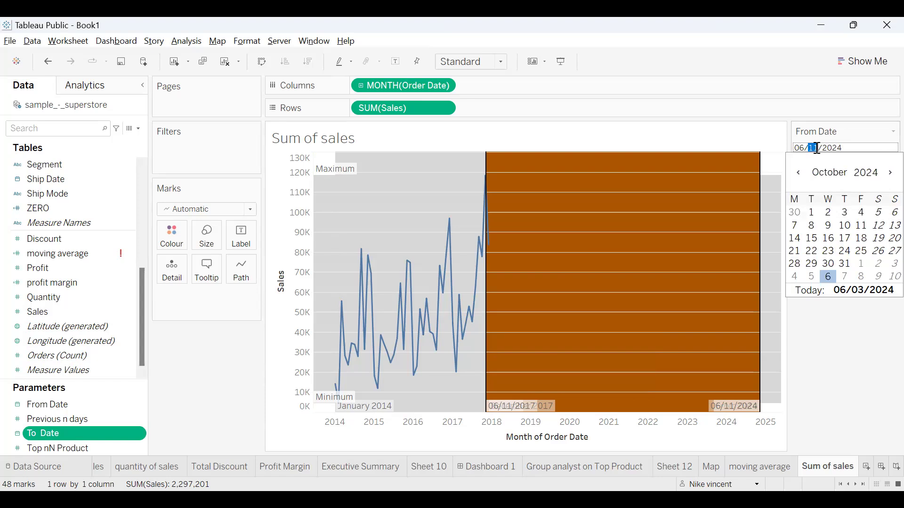
click(856, 131)
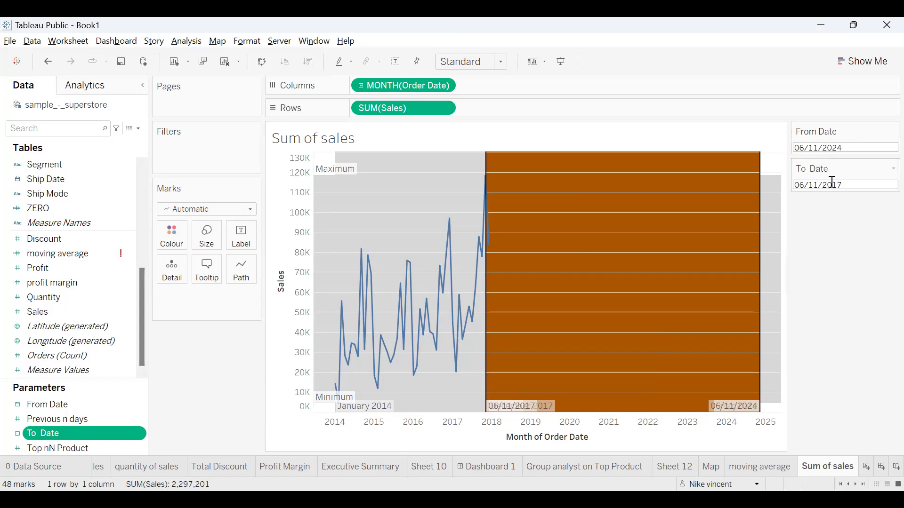
click(842, 147)
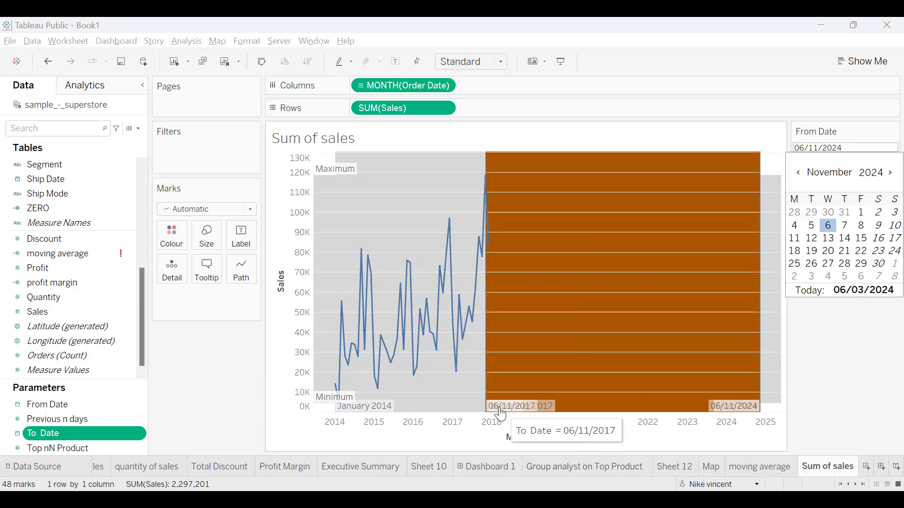
- Set the From Date to 11/06/2014 by switching the calendar to June 2014 and picking day 11
click(847, 175)
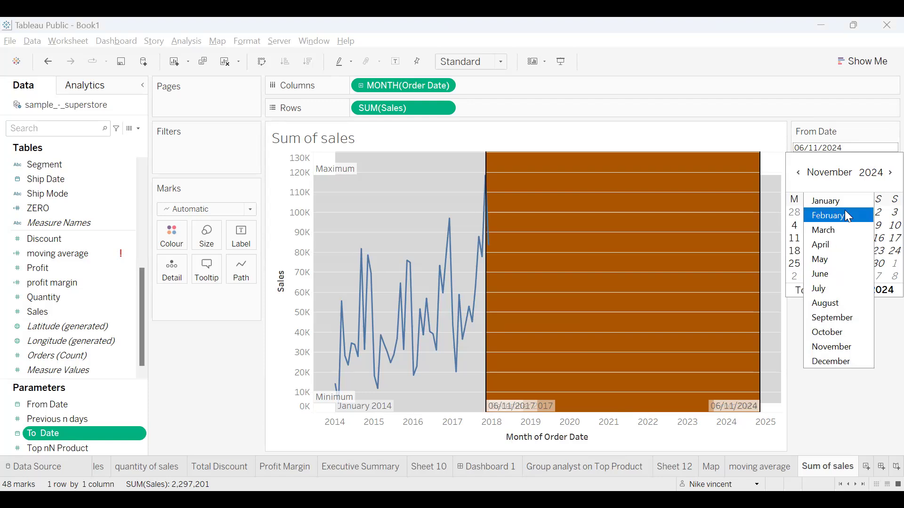
click(884, 174)
click(878, 171)
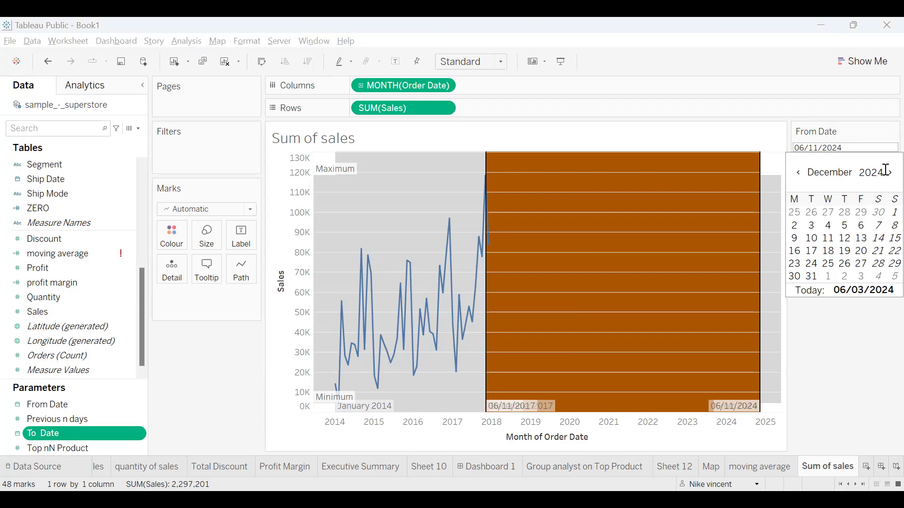
key(BackSpace)
key(BackSpace)
text(14)
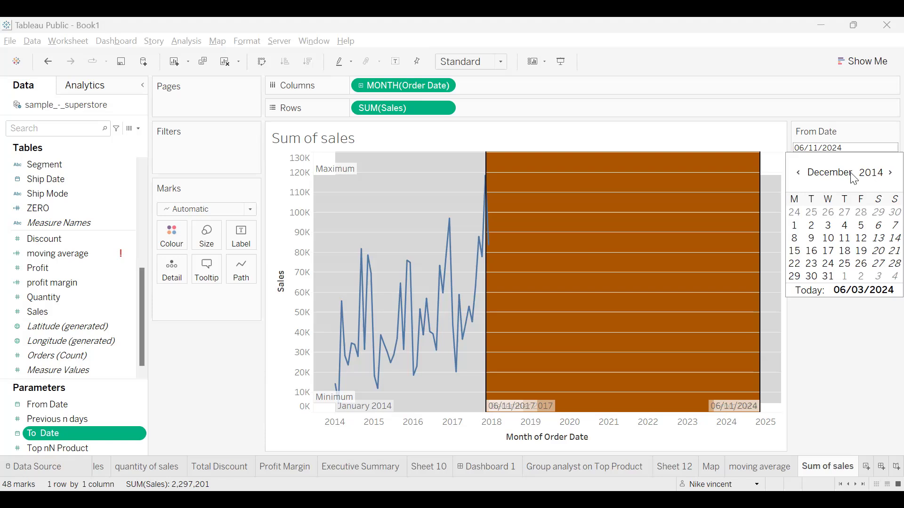
click(853, 176)
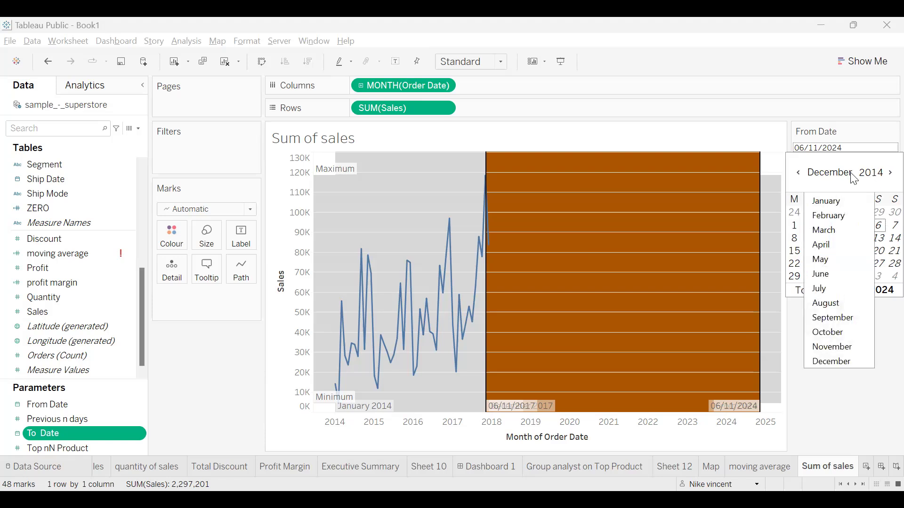
click(829, 278)
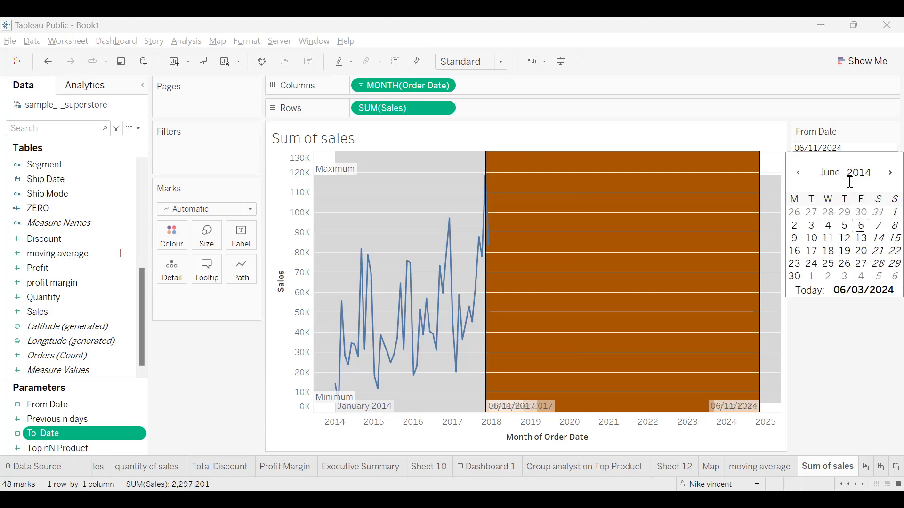
click(828, 239)
click(829, 240)
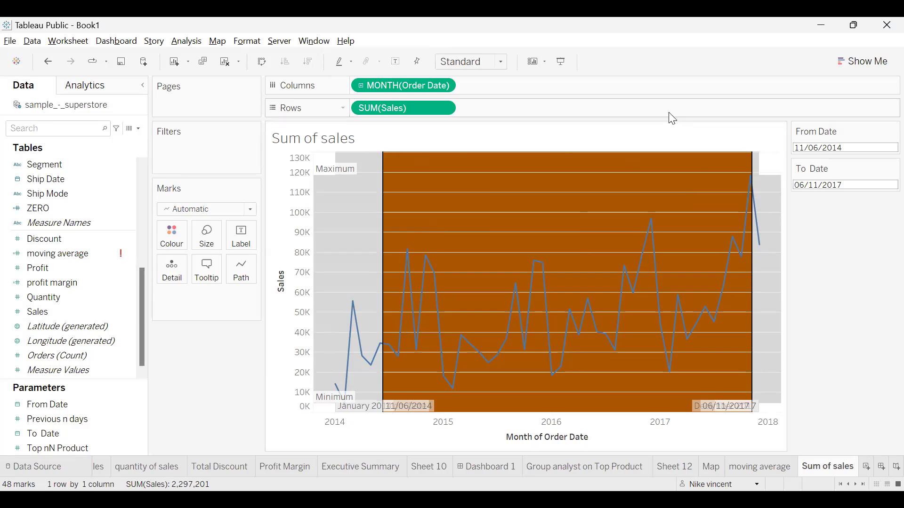
- Change the title to 'Sum of sales <From Date> to <To Date>' with both parameters inserted
double_click(654, 141)
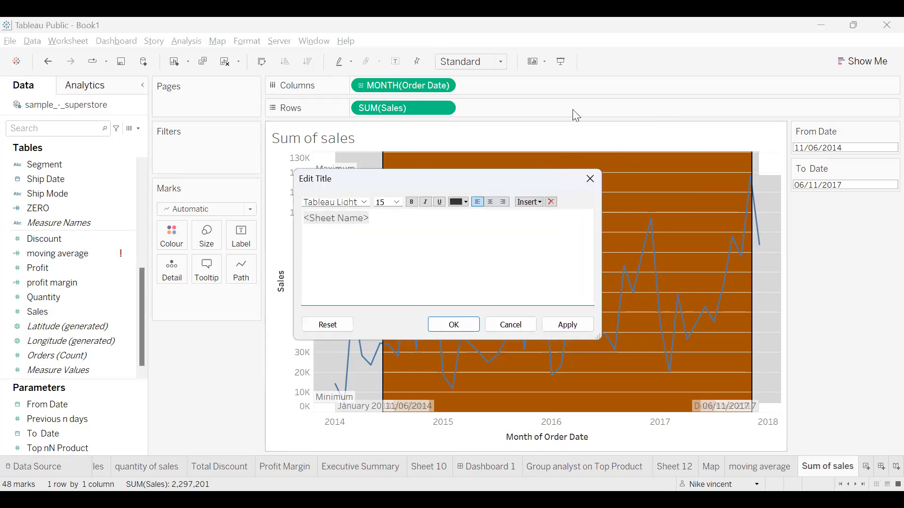
drag(447, 179, 503, 100)
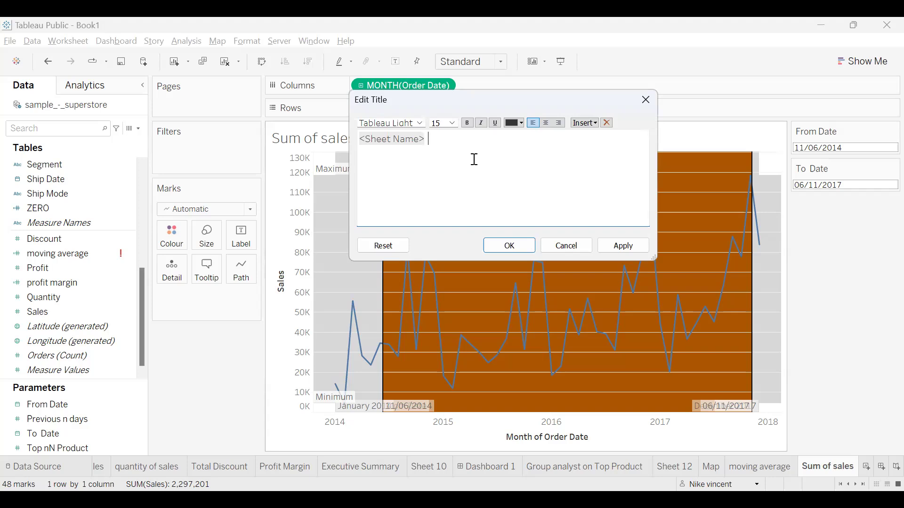
click(585, 123)
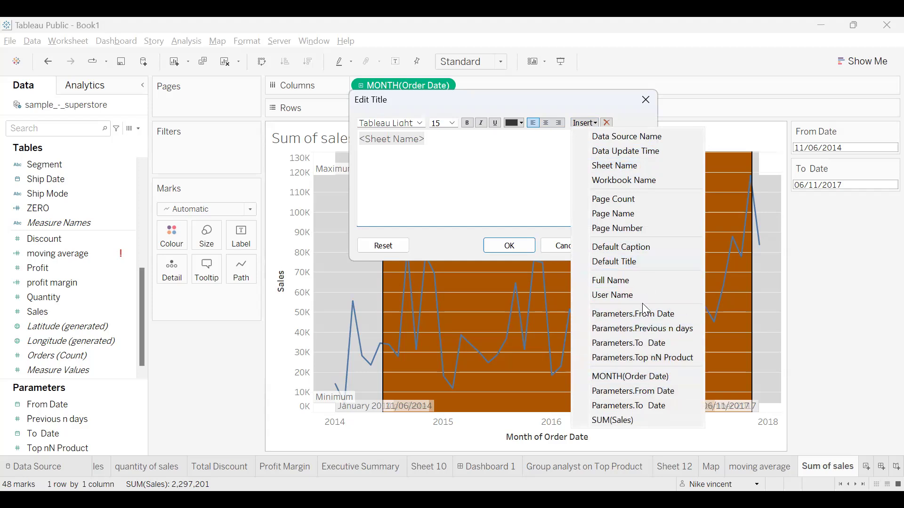
click(657, 394)
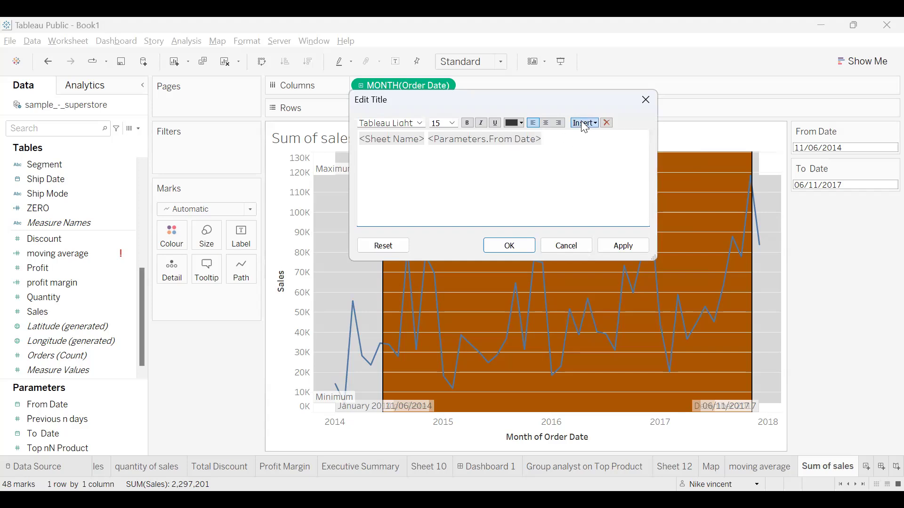
text(to)
click(585, 124)
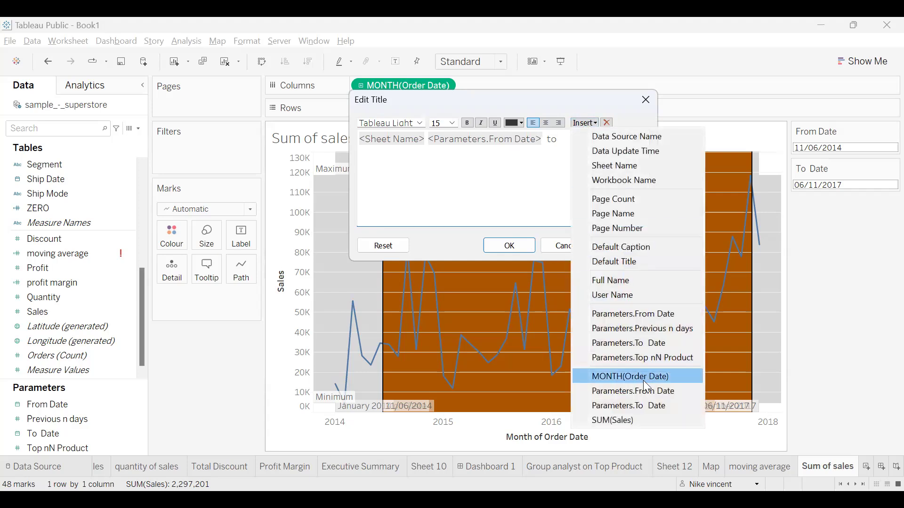
click(645, 345)
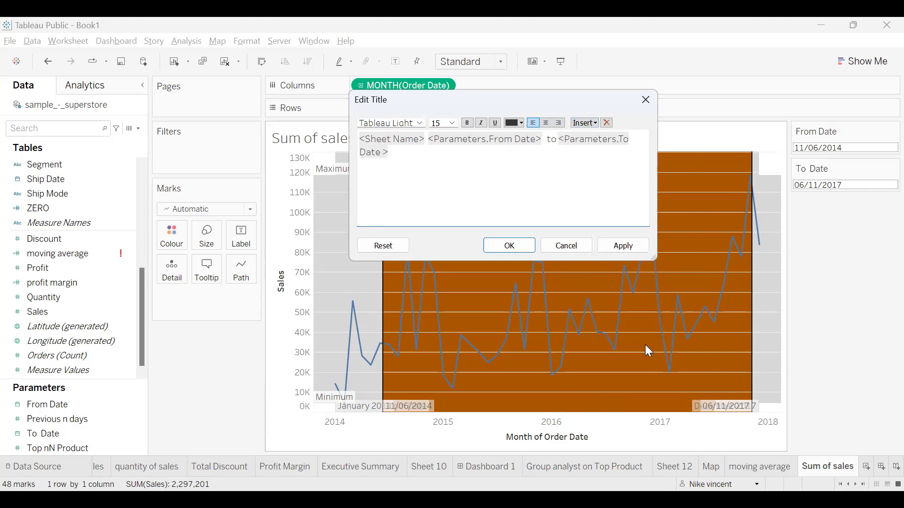
click(519, 246)
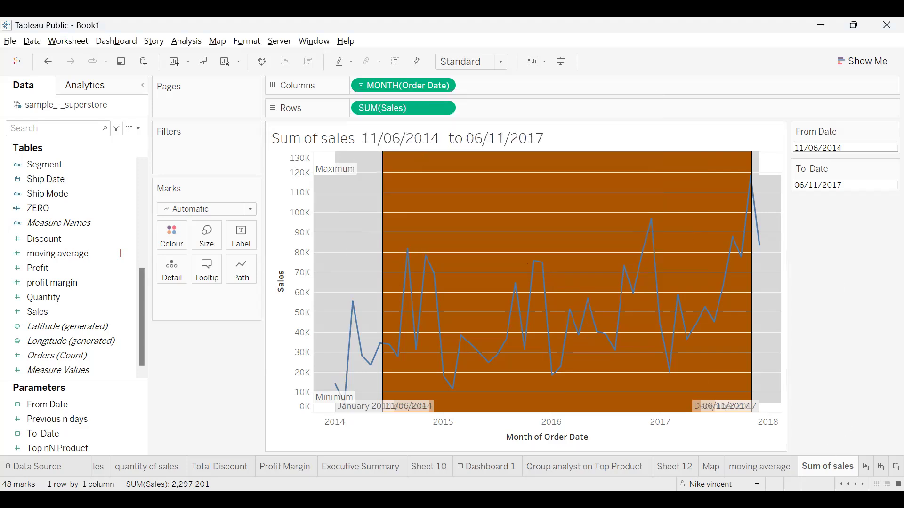
- Show the Data pane's field list beside the October 2014 to February 2017 chart
mouse_move(774, 468)
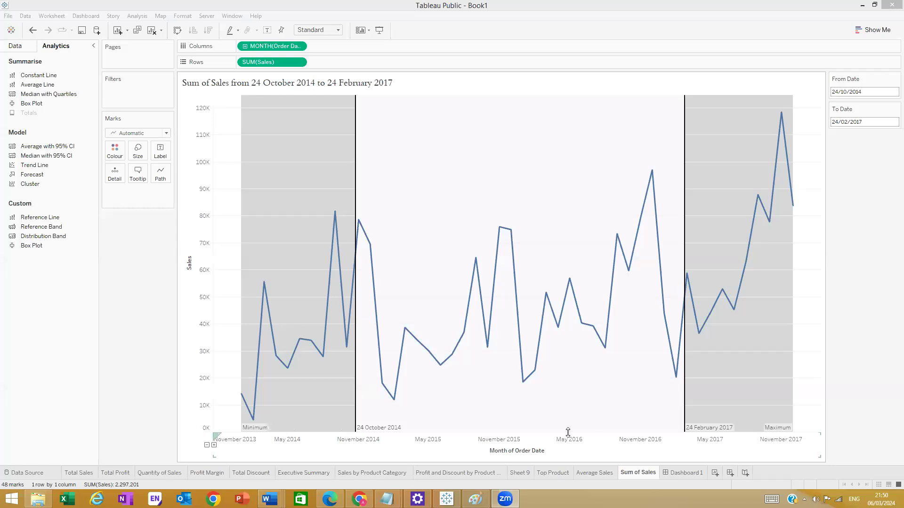
mouse_move(400, 428)
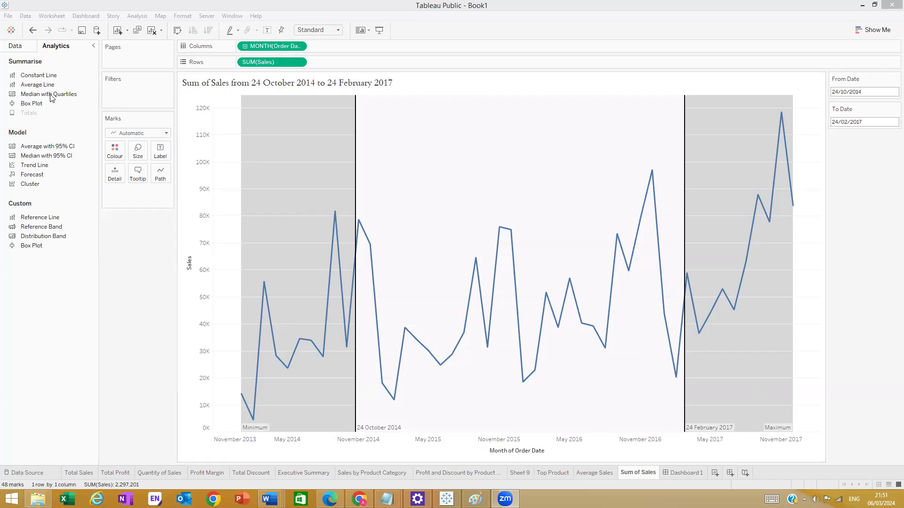
click(15, 47)
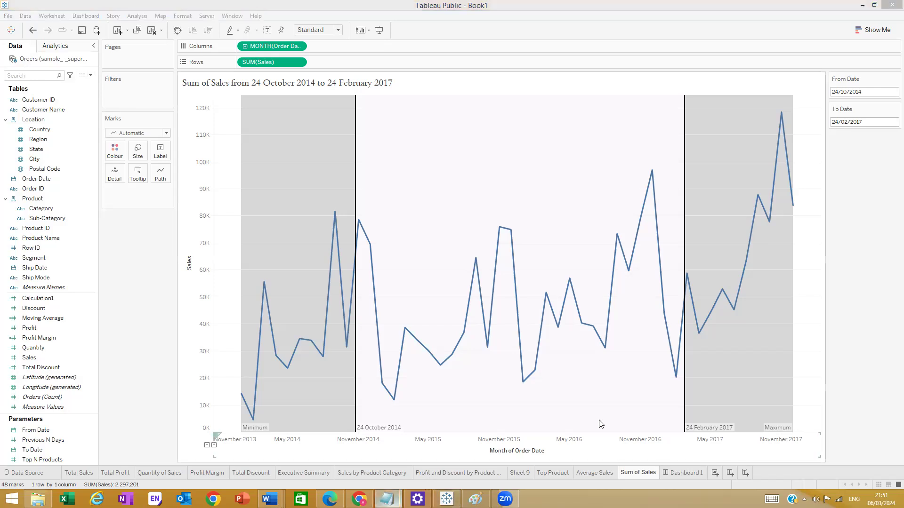
- Bring the Word Full Transcript document forward, then switch to the blank Notepad window
right_click(387, 498)
click(388, 499)
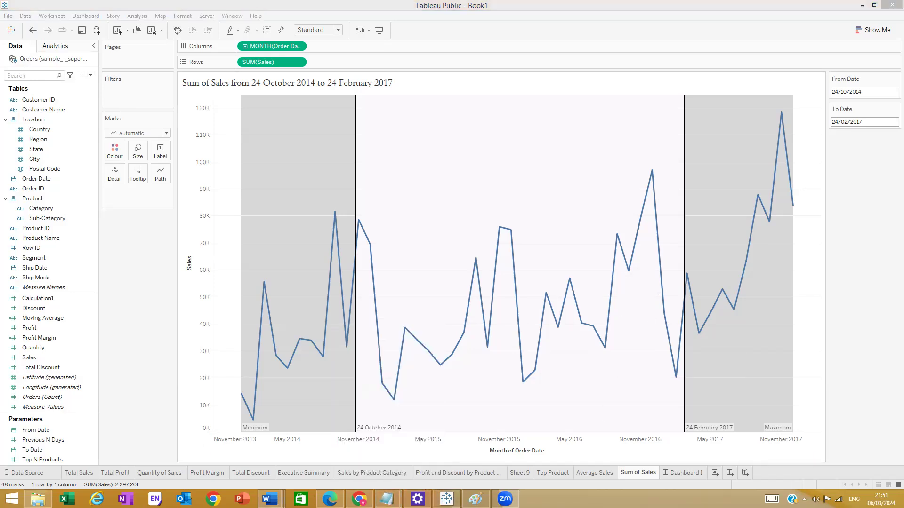
mouse_move(270, 500)
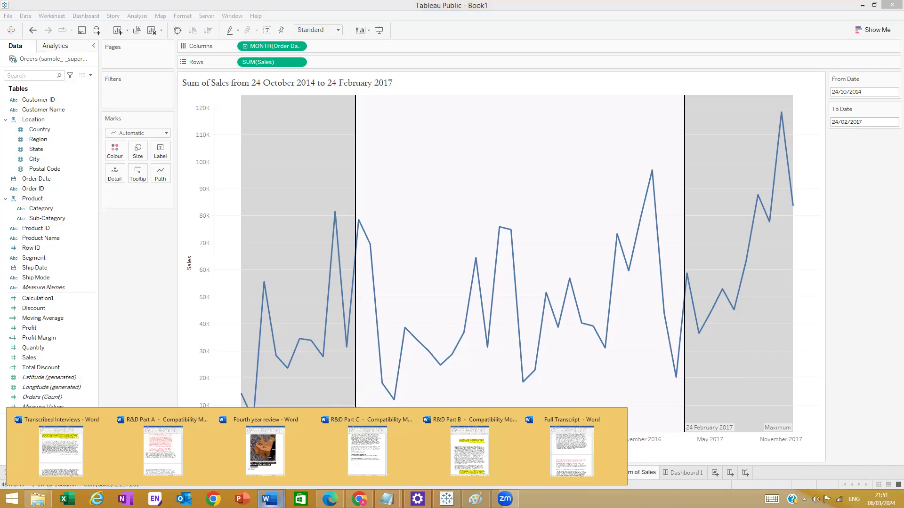
click(565, 456)
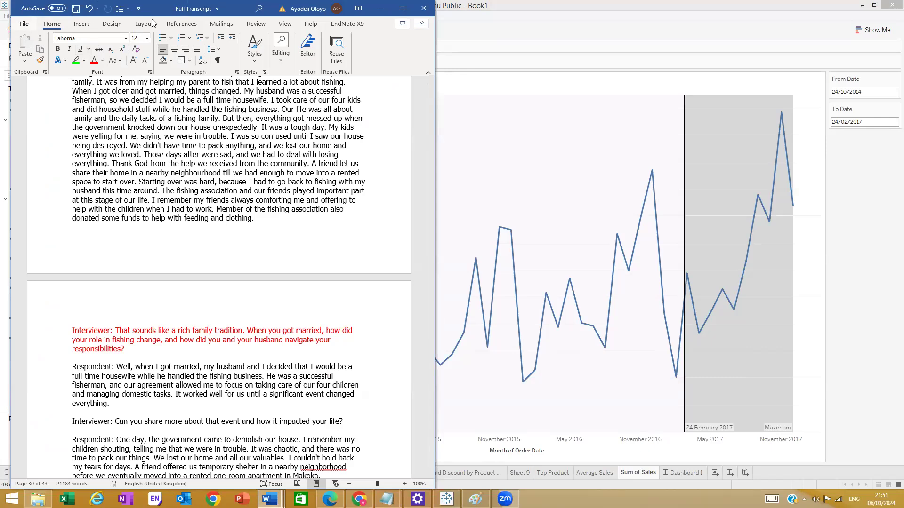
click(24, 24)
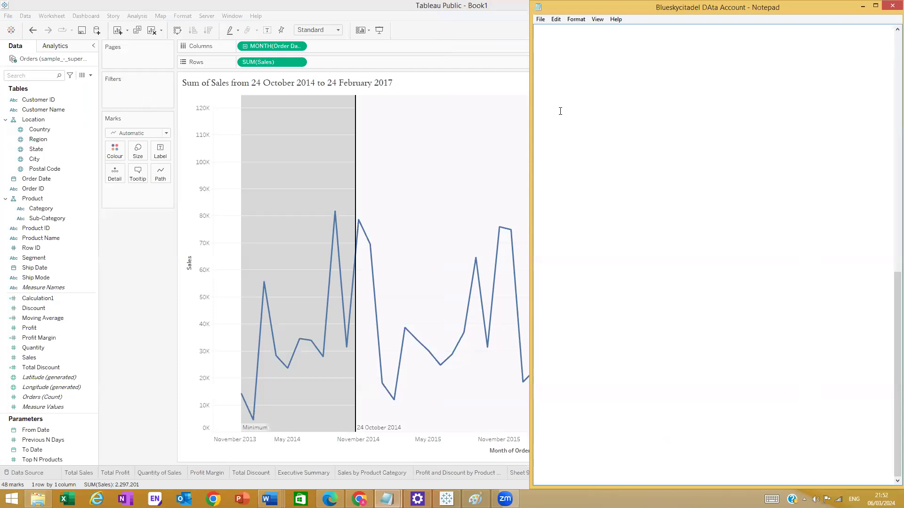
- Type 'If Field =<> value' and 'then value' as the first two lines of the formula outline
text(If)
text(Demi)
key(BackSpace)
key(BackSpace)
key(BackSpace)
key(BackSpace)
key(BackSpace)
key(BackSpace)
text(Field)
text(=,,)
key(BackSpace)
key(BackSpace)
text(<>)
text(a vlaue)
key(BackSpace)
key(BackSpace)
key(BackSpace)
key(BackSpace)
key(BackSpace)
key(BackSpace)
text(value)
key(Return)
text(the)
text(n value)
- Add the lines 'End', 'Sum ()' and 'Total ()' below it
key(Return)
text(End)
key(Return)
key(Return)
text(Sum ())
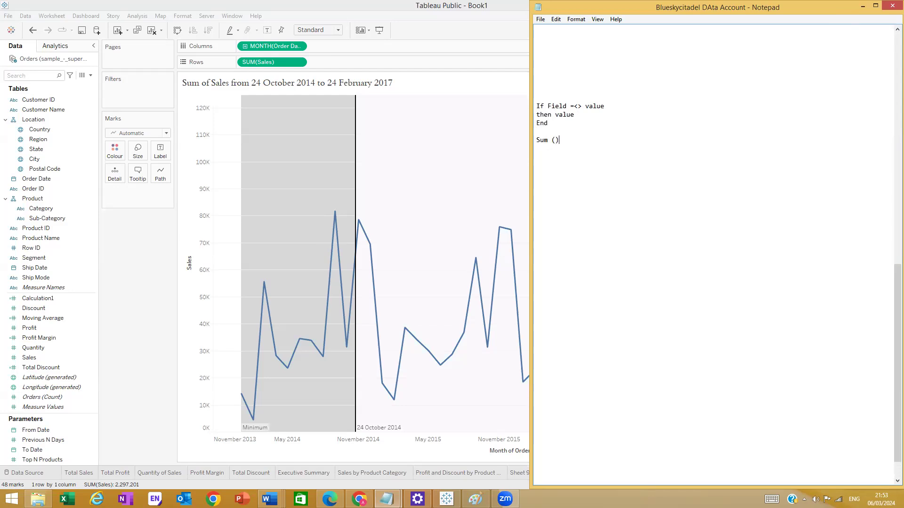
key(Return)
text(Total (0)
key(BackSpace)
text())
- Create a new calculated field named 'Sum of Sale Range' and place the cursor in its formula box
click(864, 7)
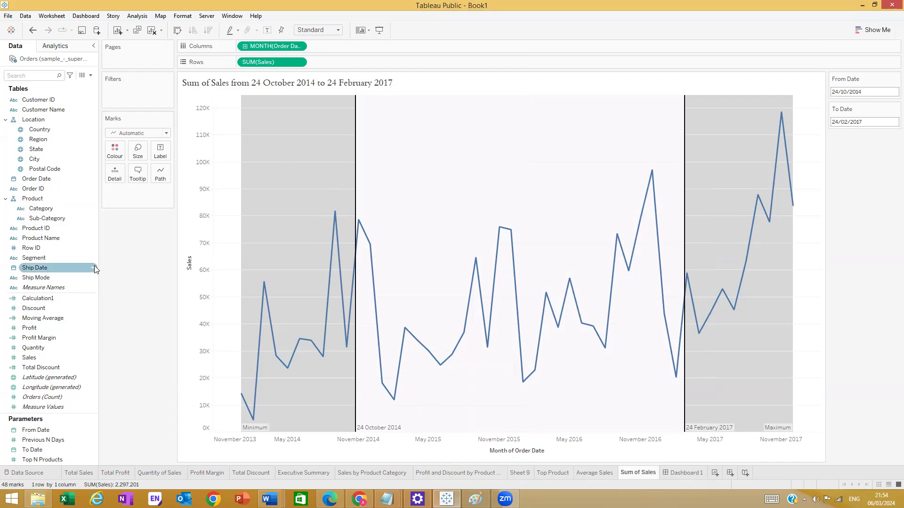
click(90, 76)
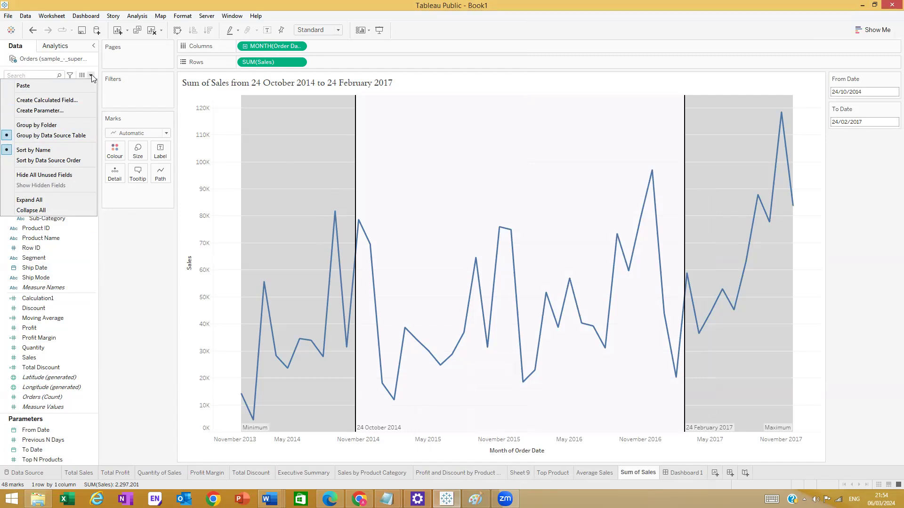
click(72, 100)
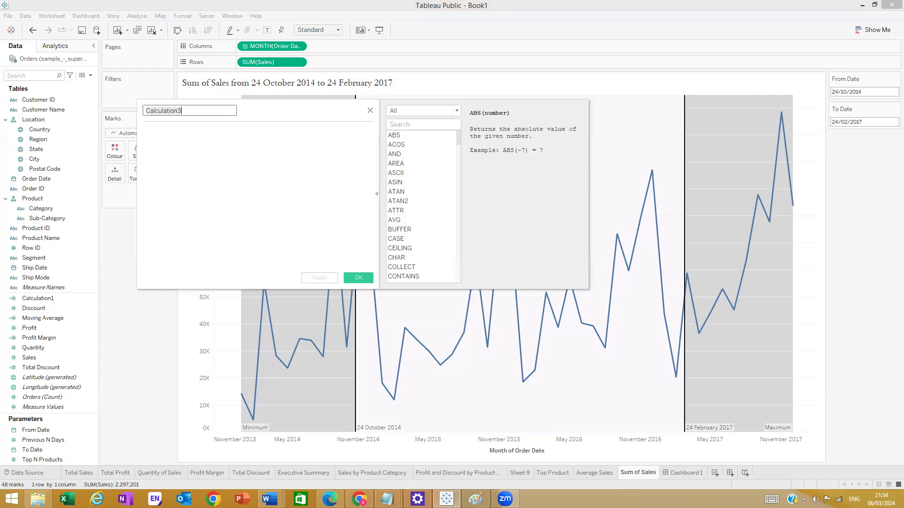
key(BackSpace)
text(Sum)
text( of)
text(the)
key(BackSpace)
key(BackSpace)
key(BackSpace)
key(BackSpace)
text(Sale Range)
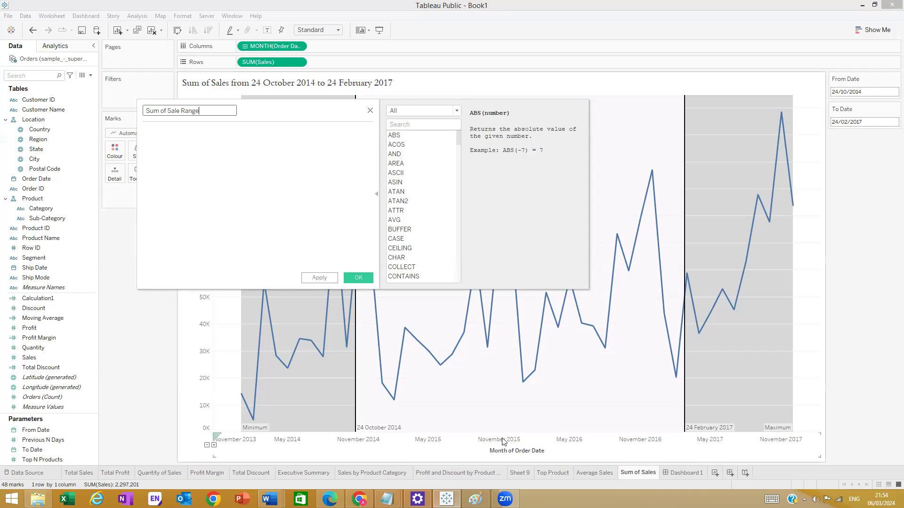
click(267, 154)
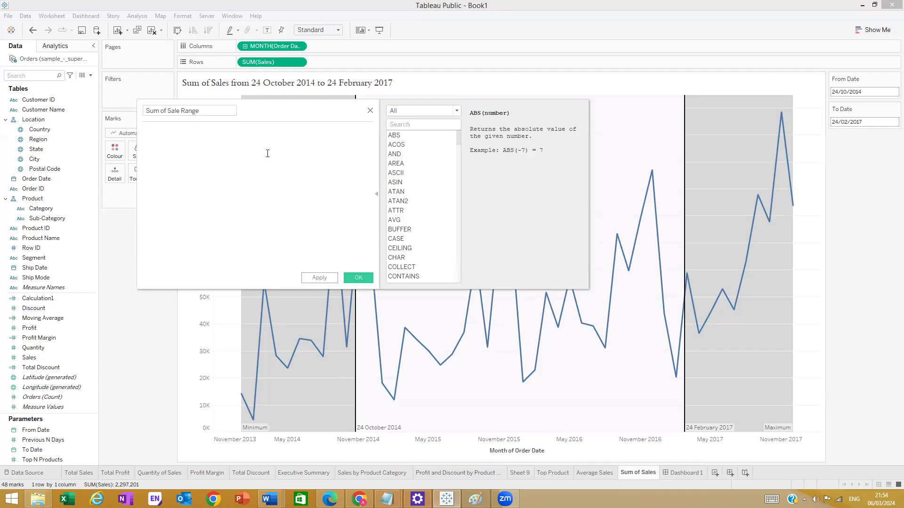
- Start the formula with IF and show the IF function's syntax and example in the reference
text(IF)
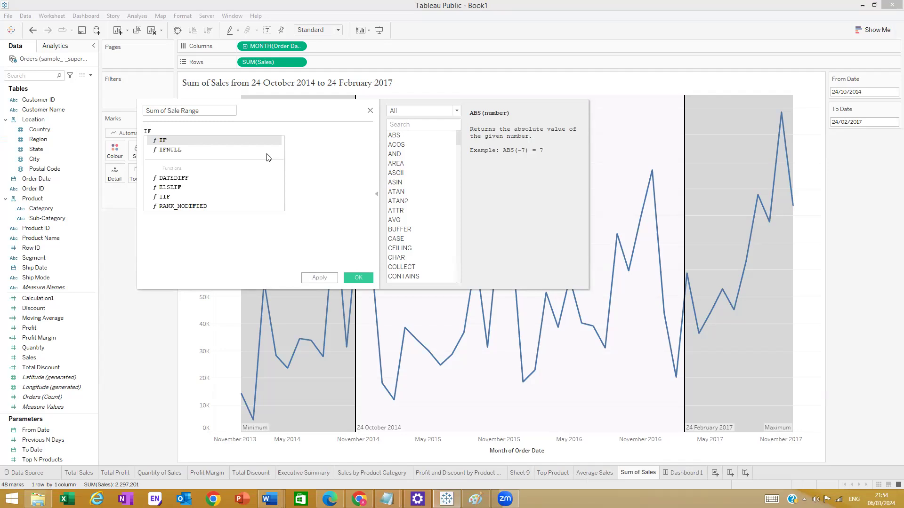
click(174, 141)
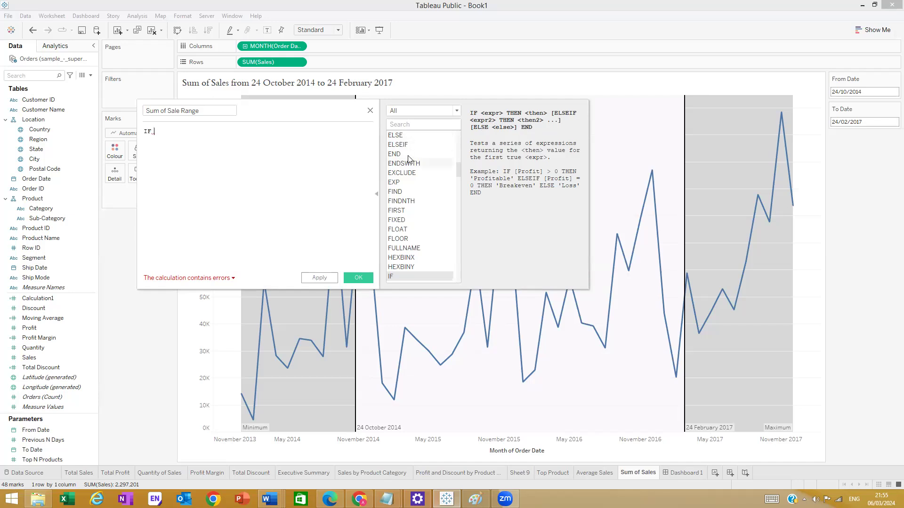
click(416, 125)
text(IF)
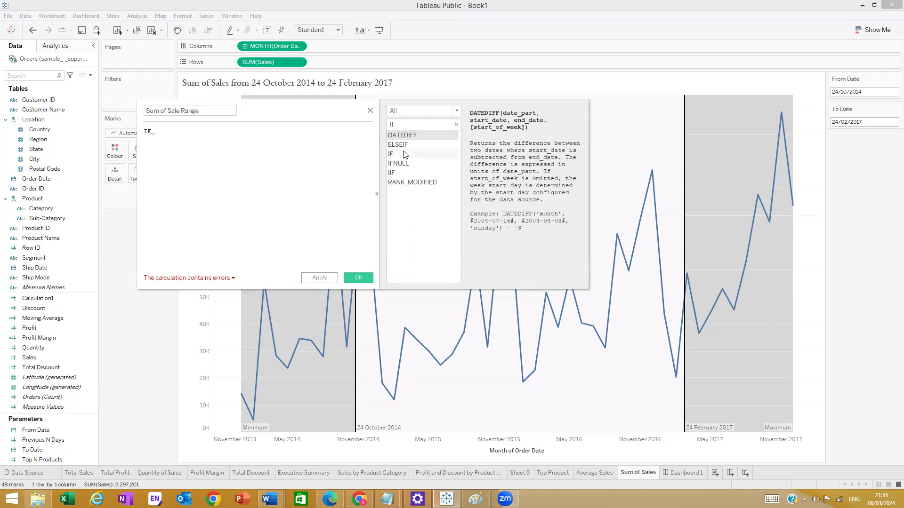
click(404, 154)
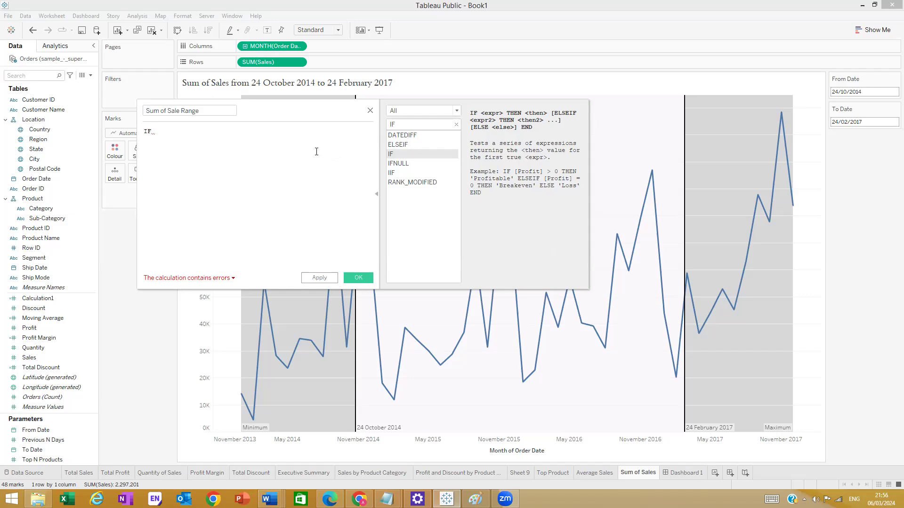
- Write the first condition IF [Order Date] >= [From Date]
key(BackSpace)
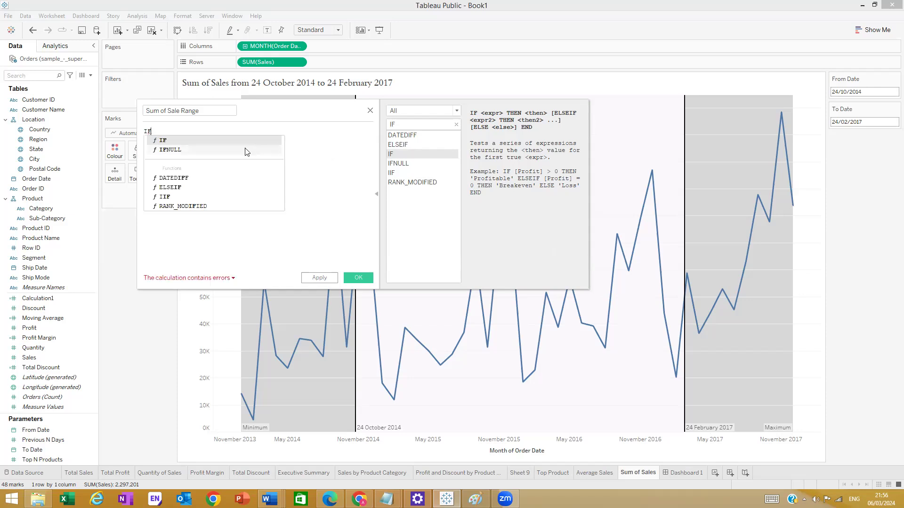
click(239, 143)
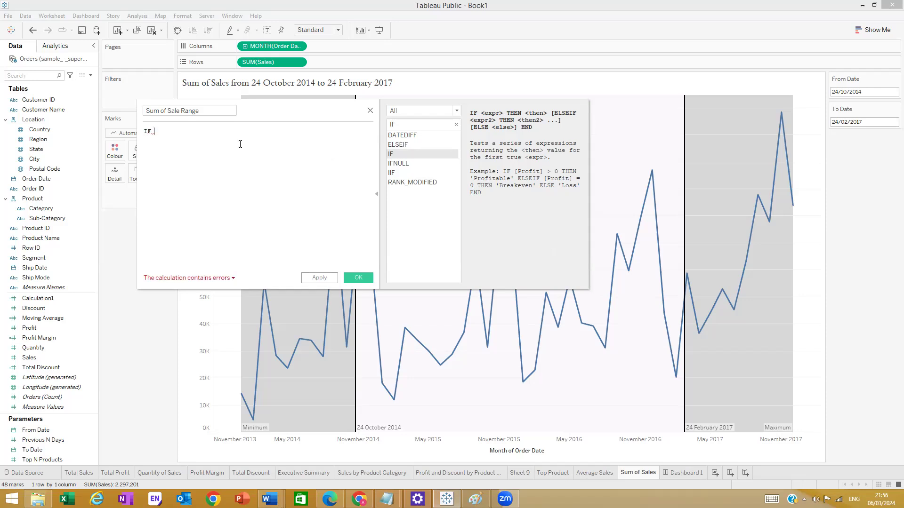
text(or)
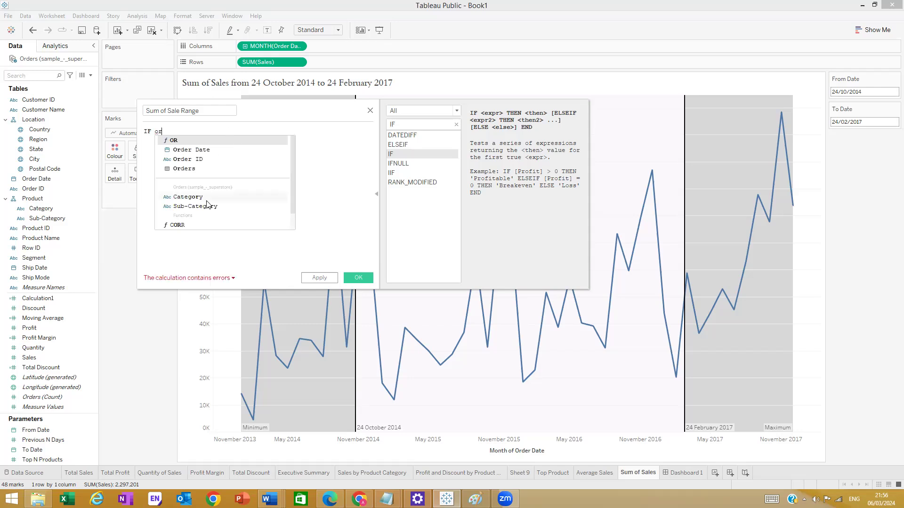
double_click(206, 151)
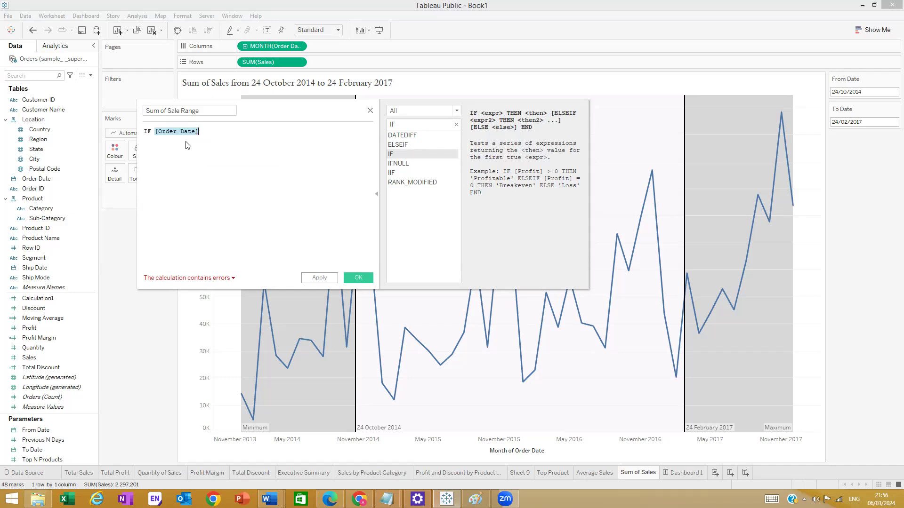
text(>)
key(ctrl+z)
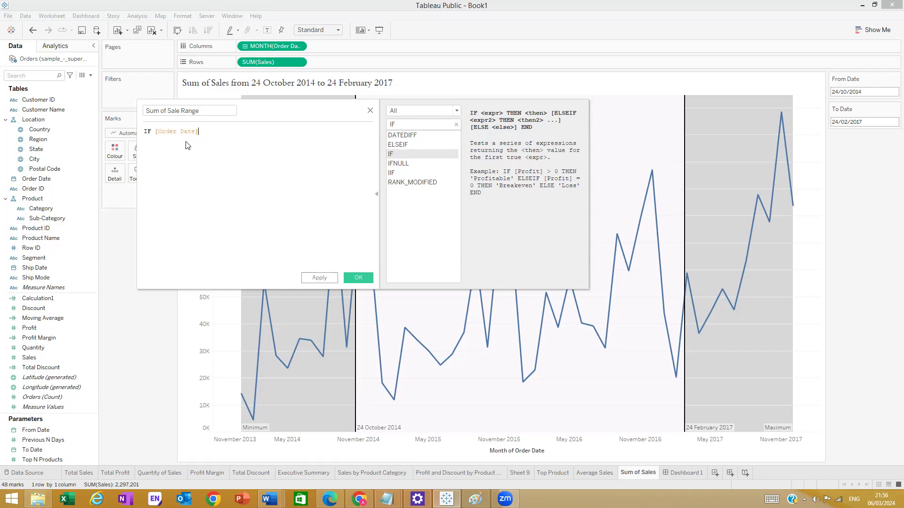
text(>=)
text(From)
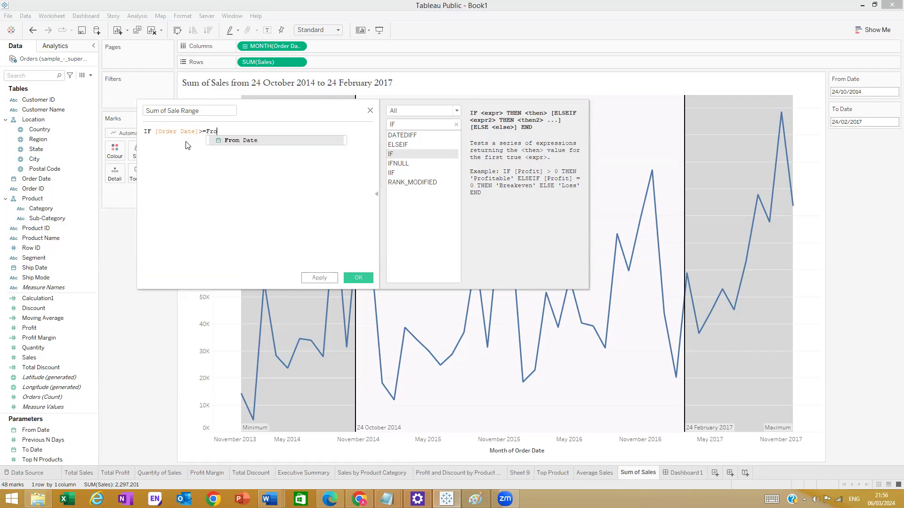
click(229, 142)
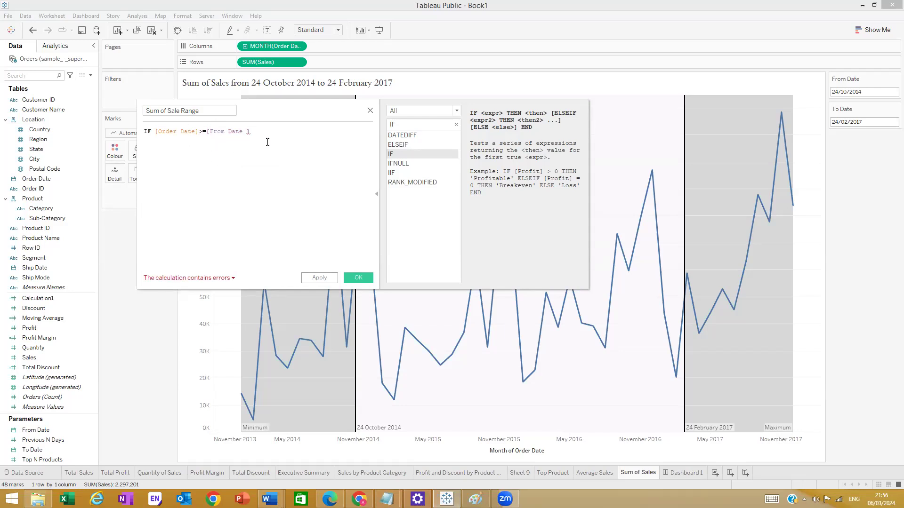
- Add AND [Order Date] <= [To Date] as the second condition, then begin THEN
key(Return)
text(and)
key(Return)
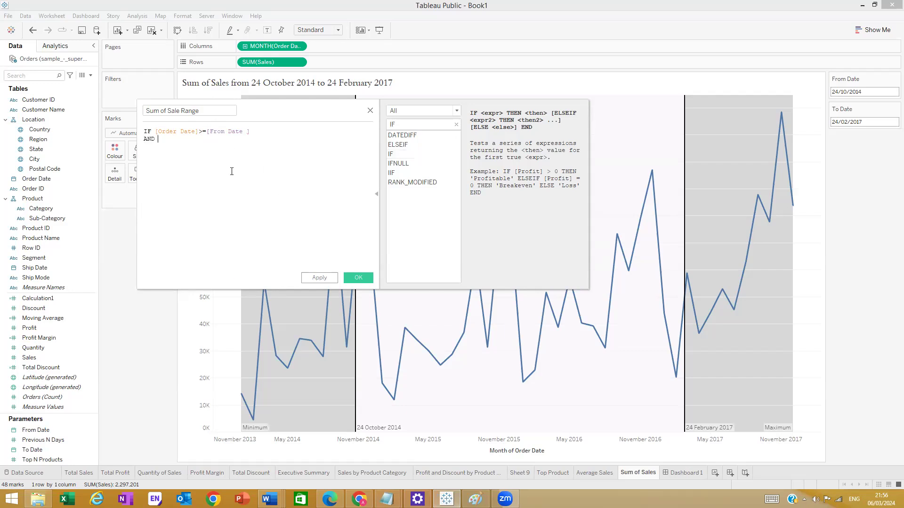
key(Return)
text(order)
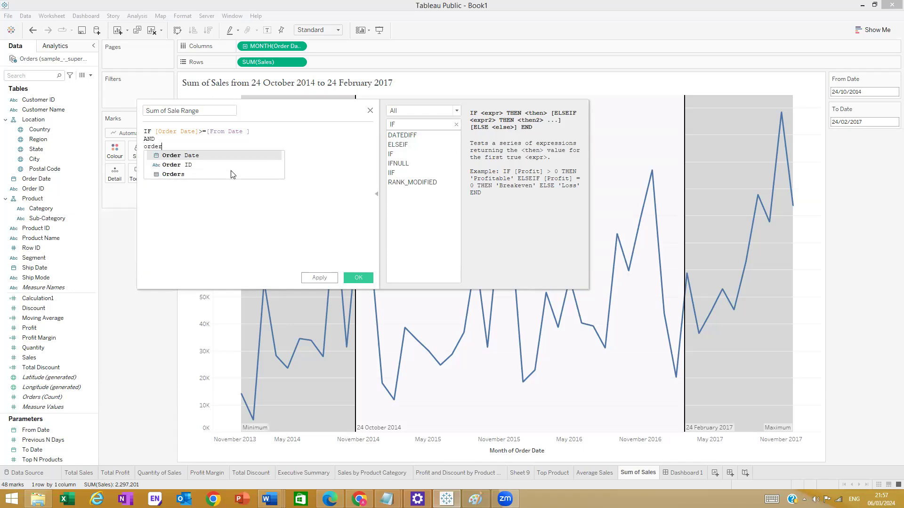
click(216, 157)
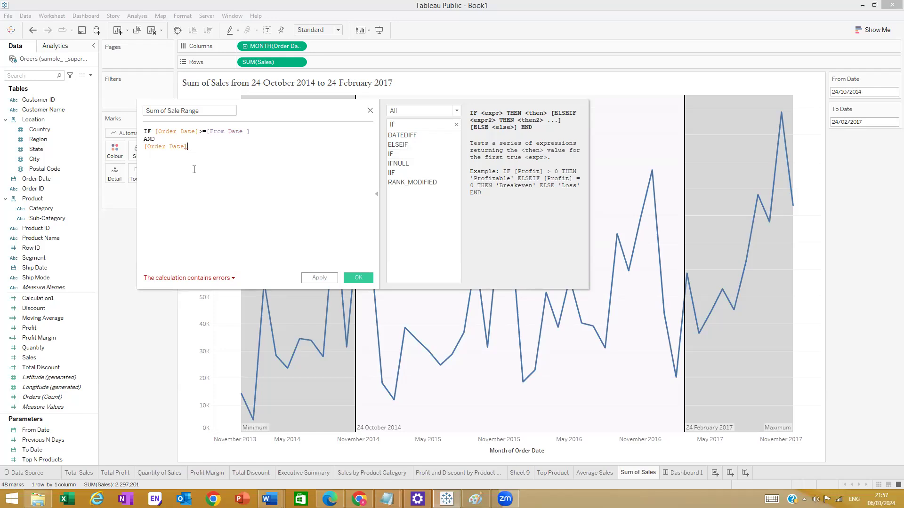
text(<)
text(==)
text(to)
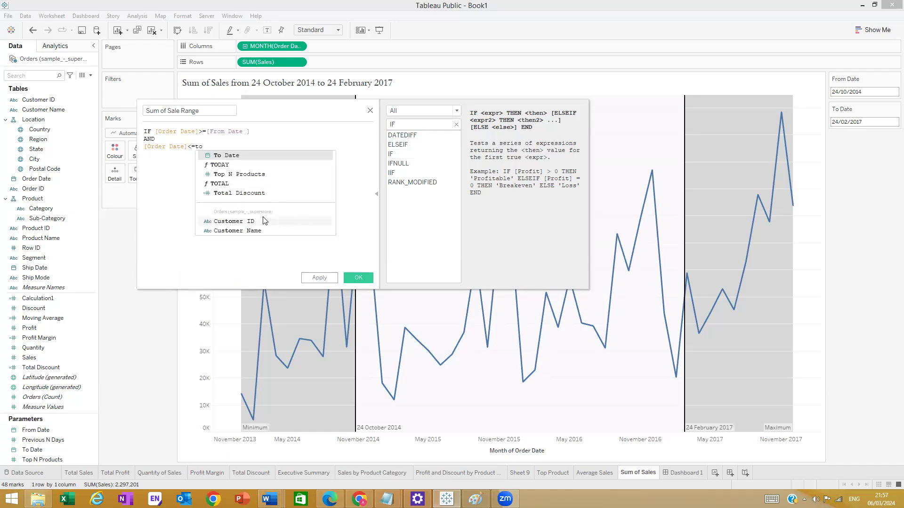
click(238, 156)
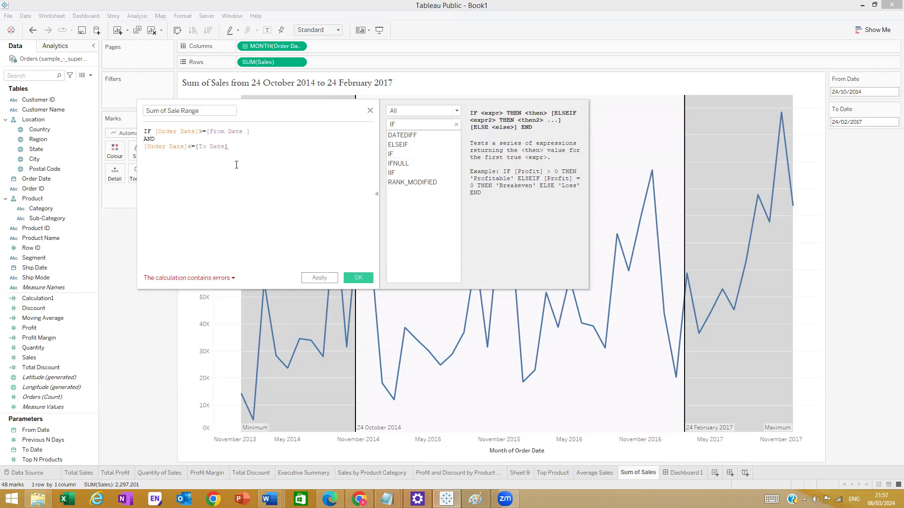
key(Return)
text(then)
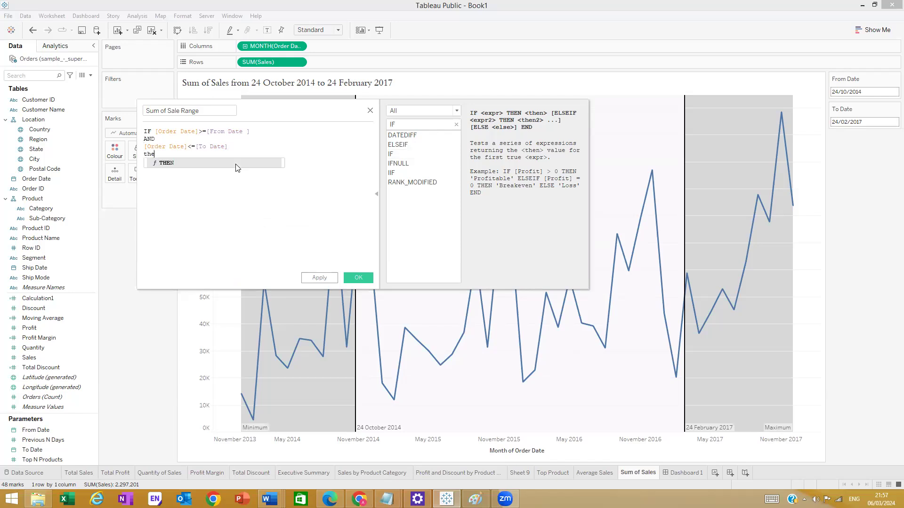
- Complete the formula with THEN [Sales] END and a closing parenthesis
key(Return)
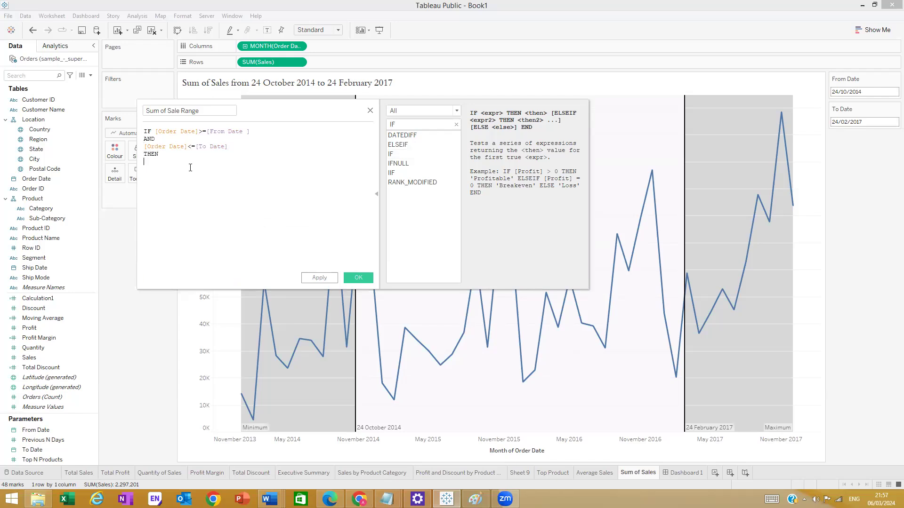
key(Return)
text(Slae)
key(BackSpace)
key(BackSpace)
key(BackSpace)
text(a)
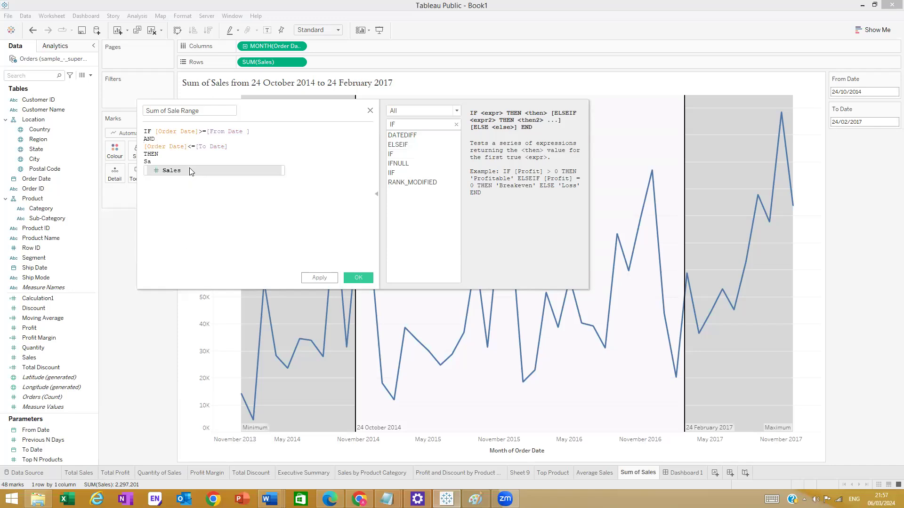
click(191, 170)
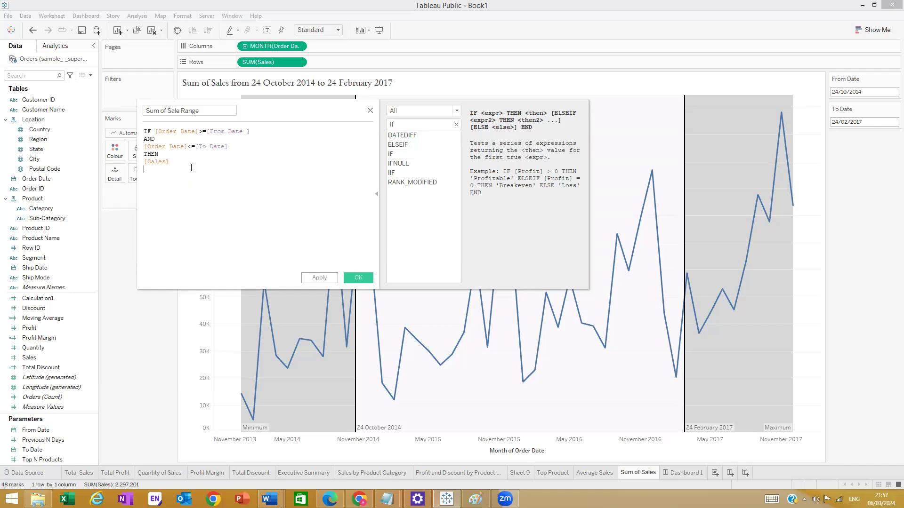
text(e)
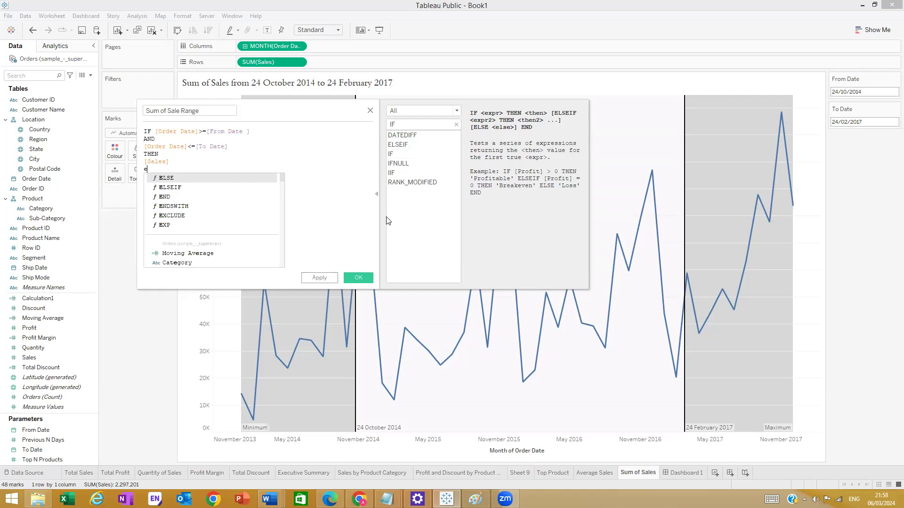
text(nd)
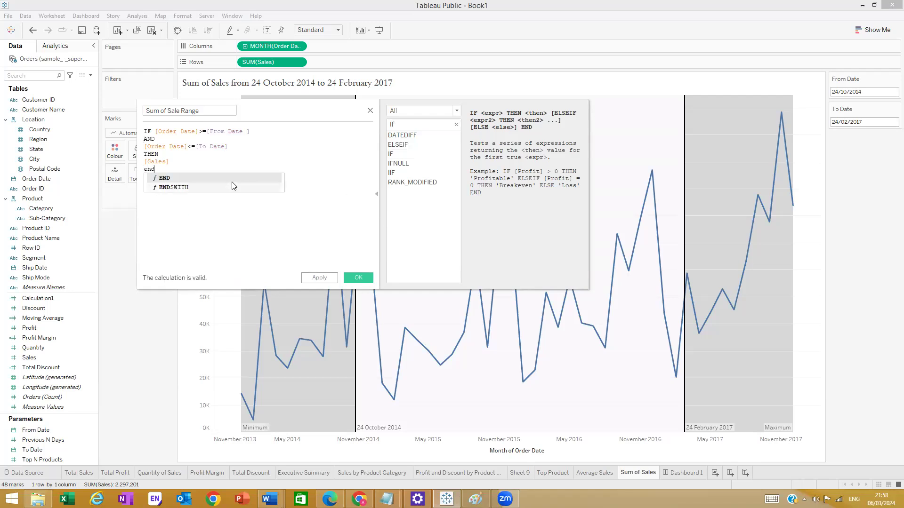
click(233, 181)
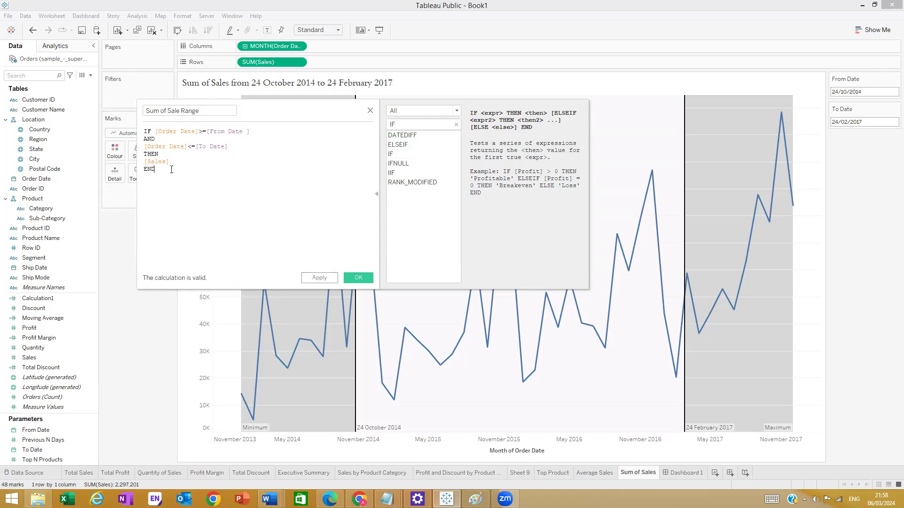
text())
drag(145, 133, 146, 139)
- Wrap the whole IF expression in SUM( ... ) so the calculation is valid
click(146, 132)
text(()
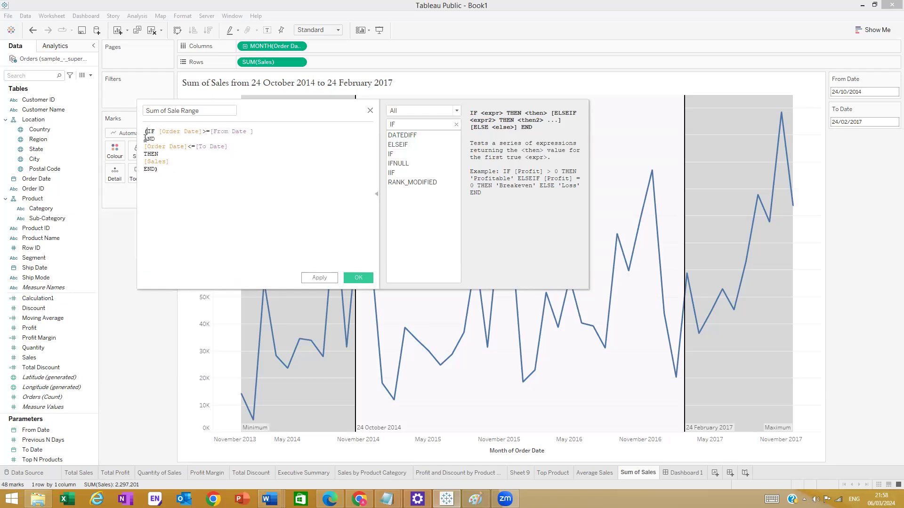
text(Sum)
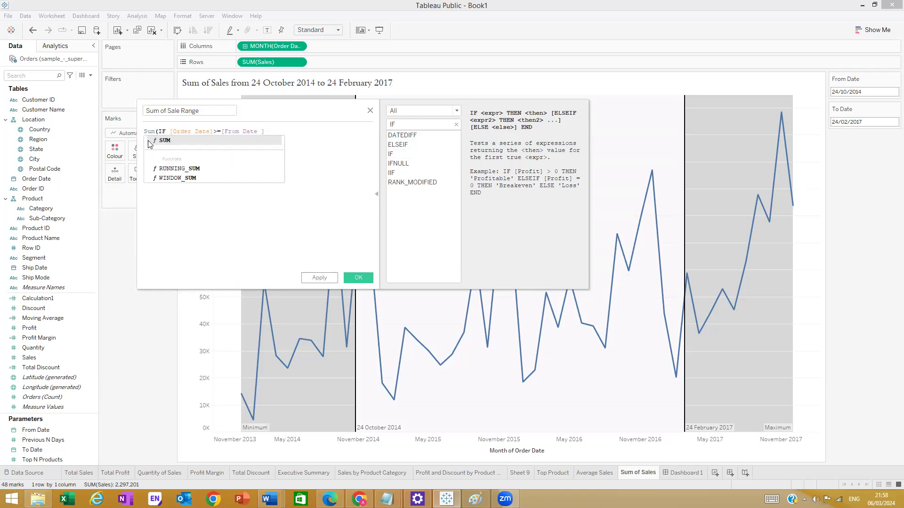
click(167, 148)
click(248, 198)
drag(176, 180, 120, 135)
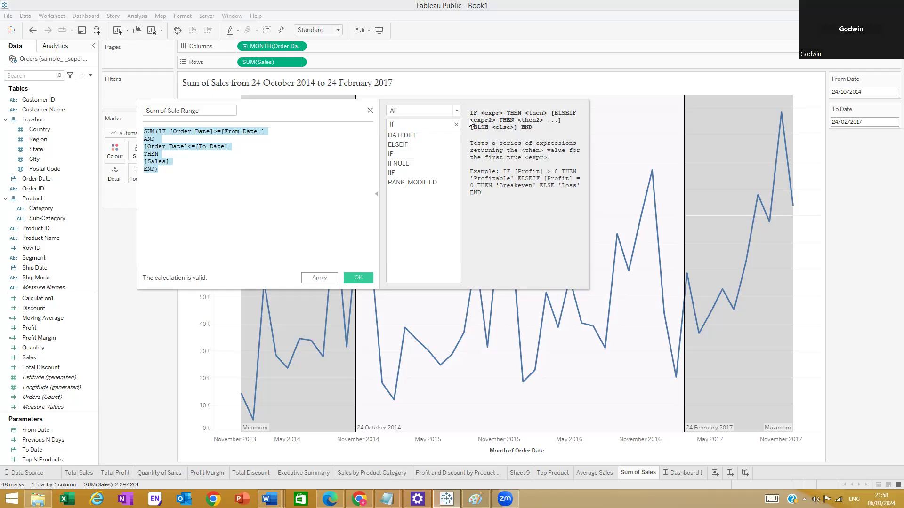
click(310, 213)
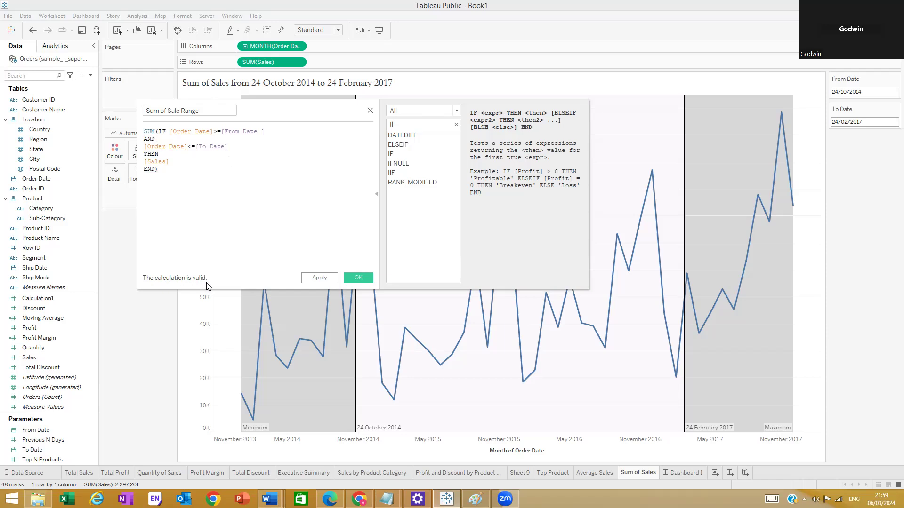
- Fix the extra closing parenthesis error in the Sum of Sale Range formula
click(175, 169)
text())
click(234, 279)
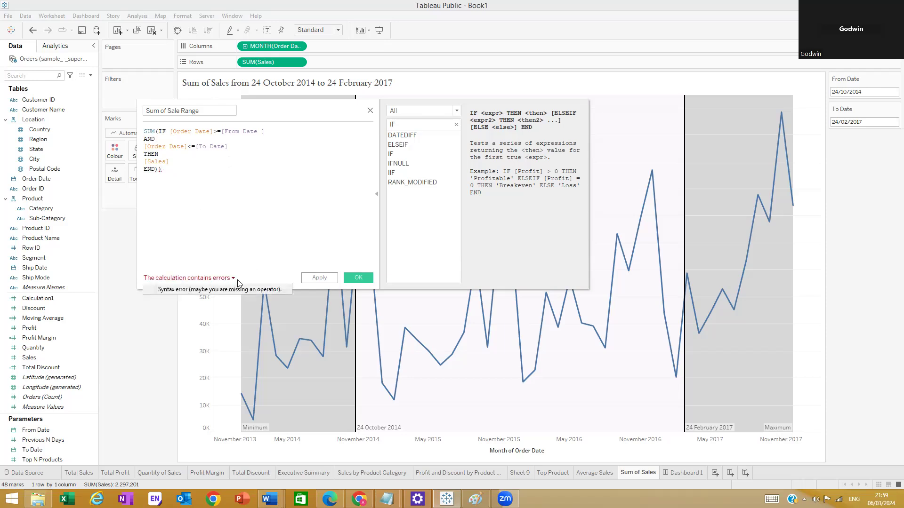
click(234, 167)
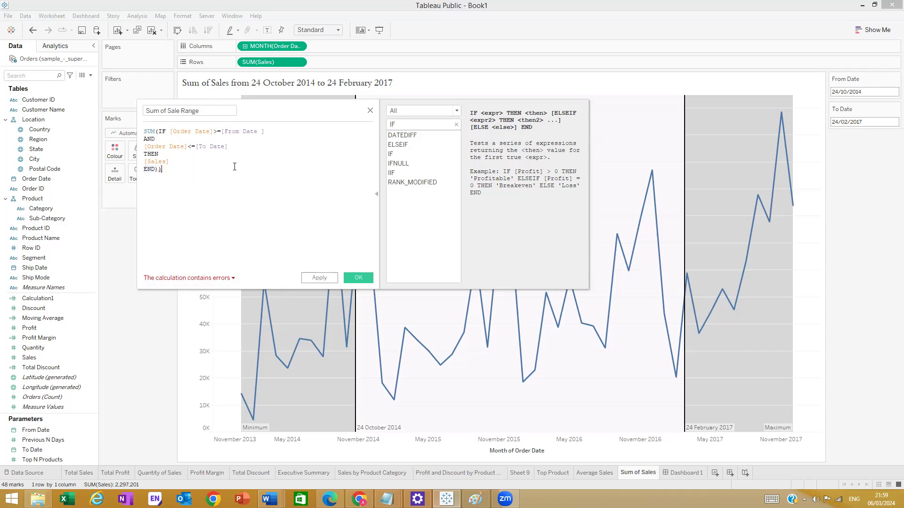
key(BackSpace)
click(377, 195)
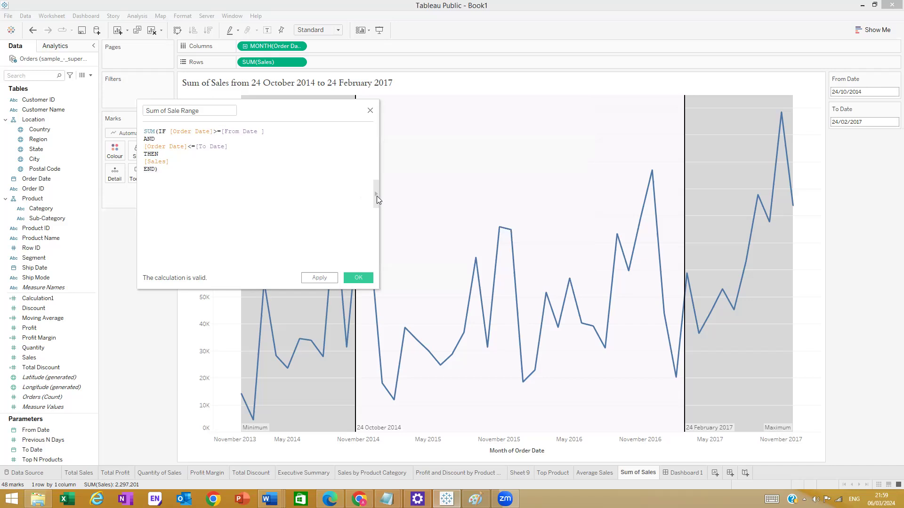
click(376, 194)
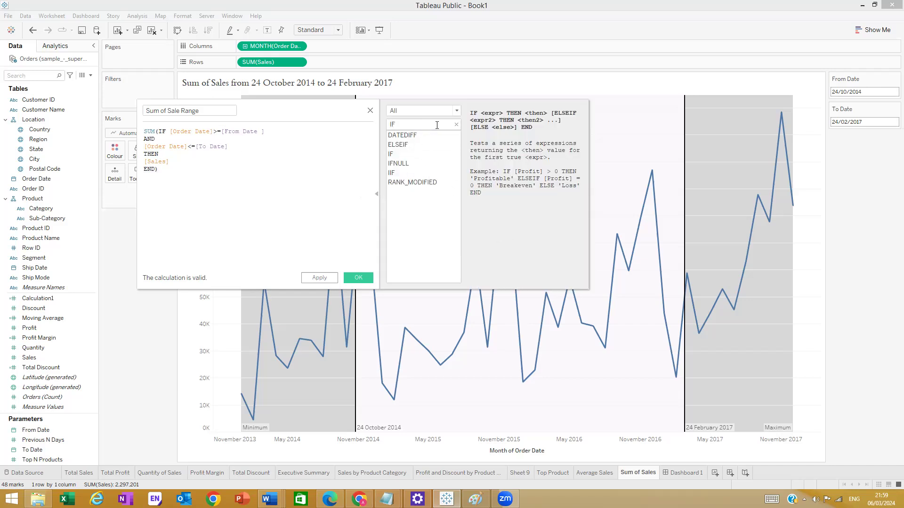
- Remove the stray = before SUM and save the Sum of Sale Range field
triple_click(145, 134)
click(145, 136)
text(=)
click(162, 217)
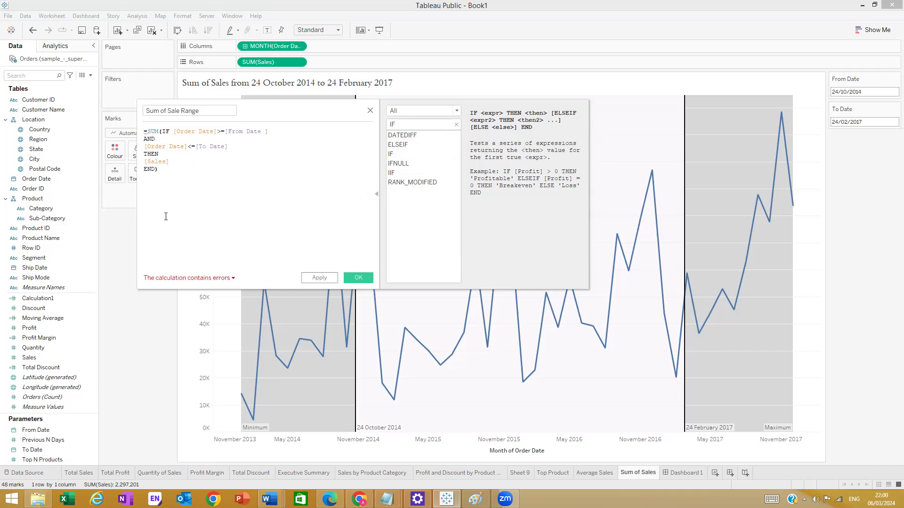
click(147, 131)
key(BackSpace)
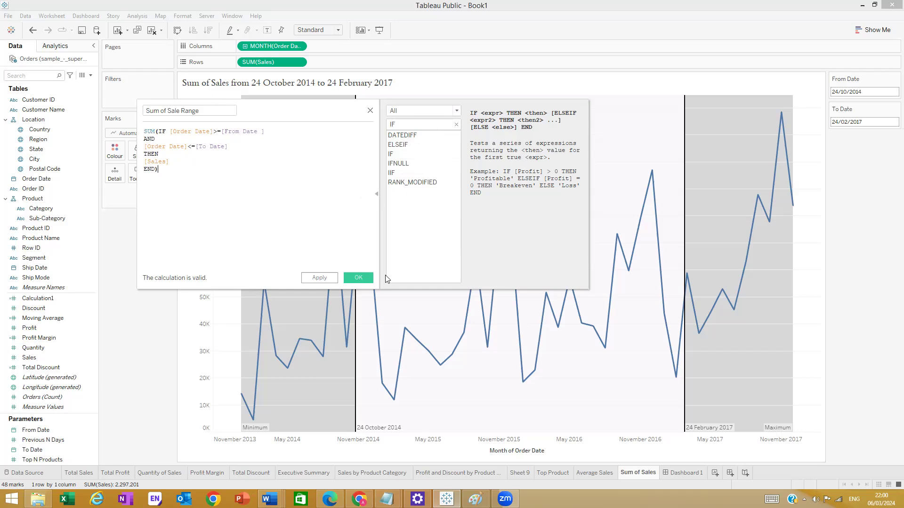
click(354, 278)
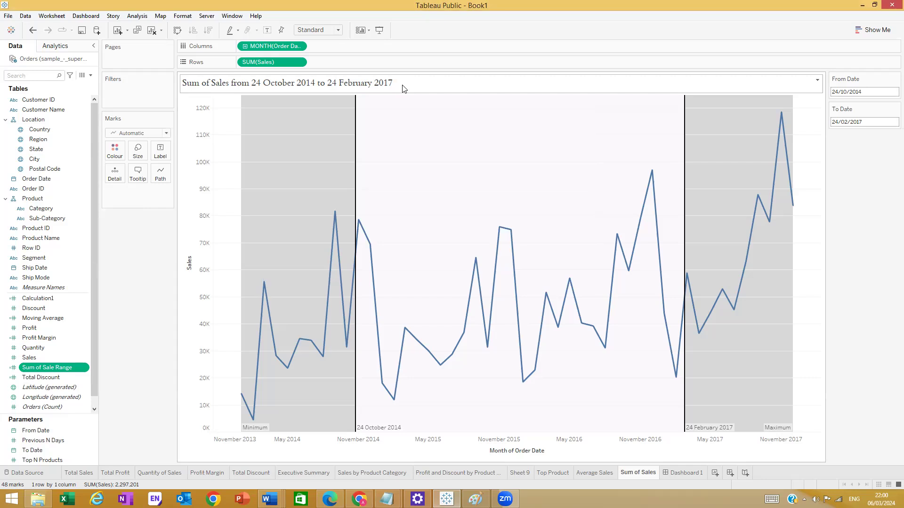
- Check the title's insertable fields and undo an accidental second Sum of Sale Range chart
double_click(403, 89)
click(756, 172)
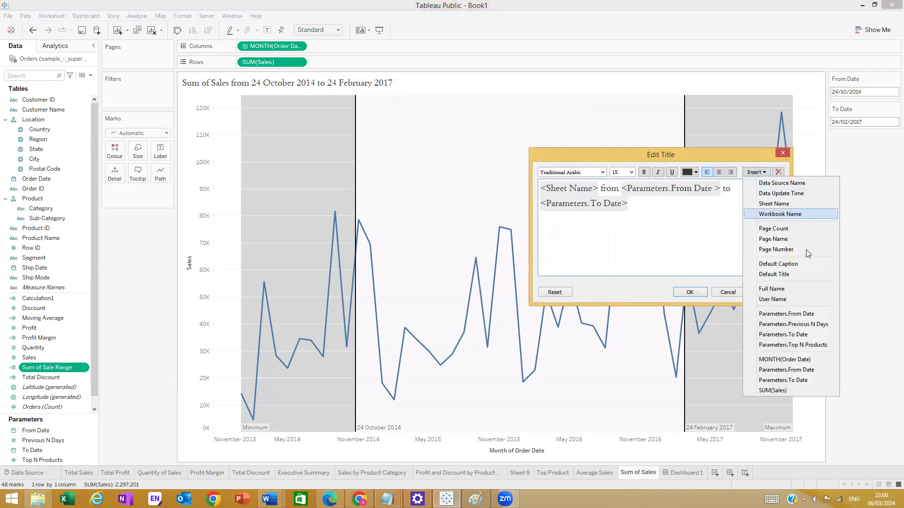
click(782, 153)
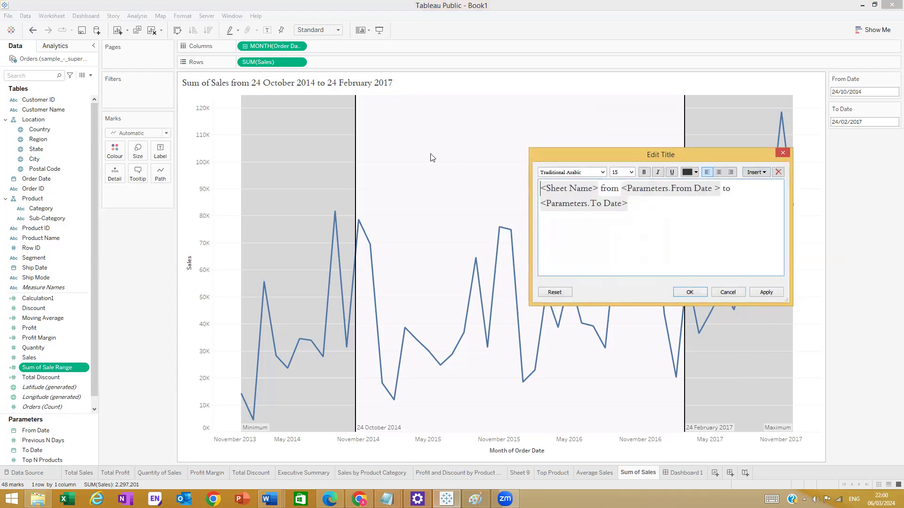
click(783, 153)
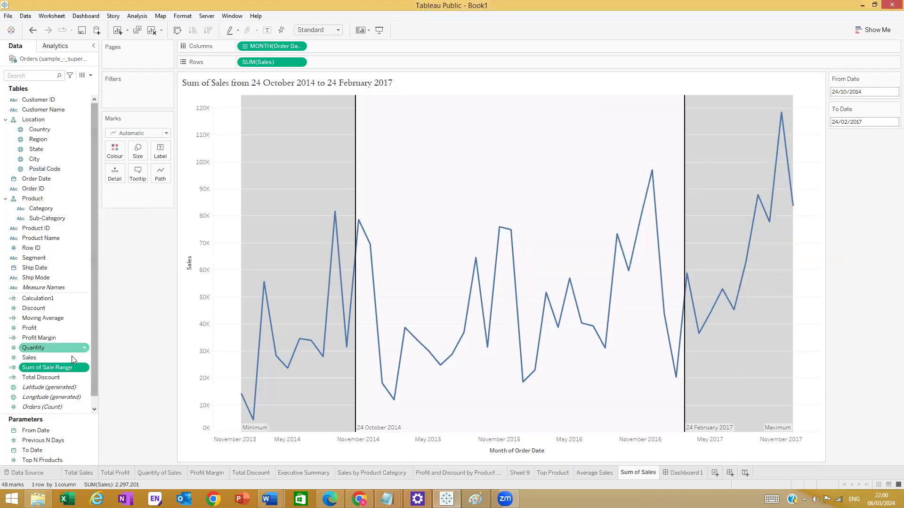
mouse_move(67, 368)
mouse_down()
mouse_move(116, 174)
mouse_move(56, 363)
mouse_up()
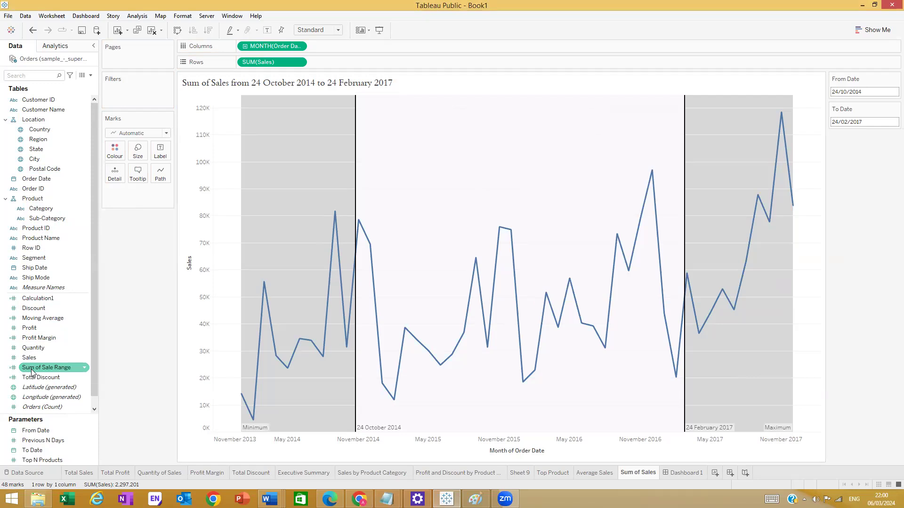
double_click(57, 369)
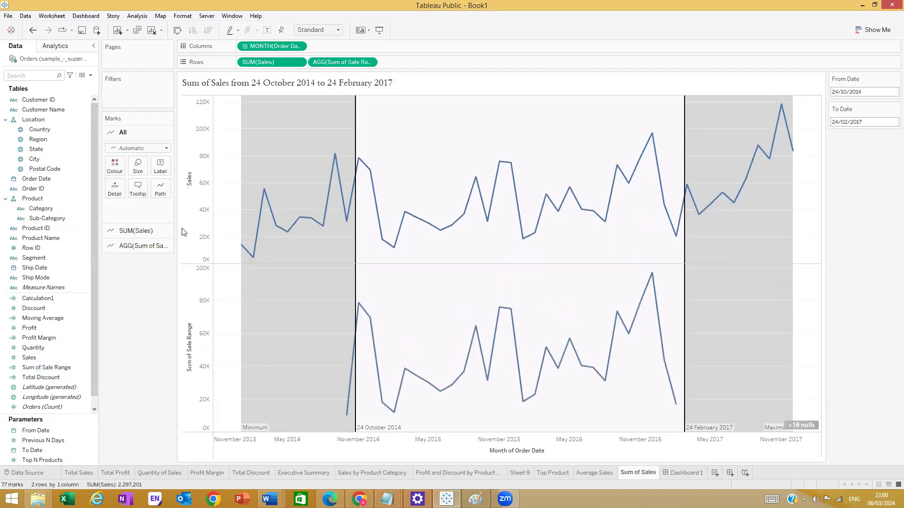
key(ctrl+z)
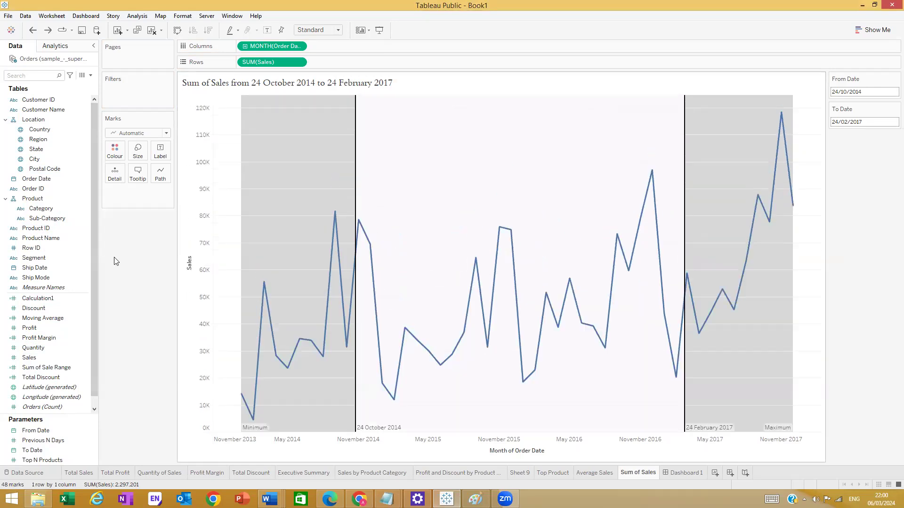
- Rename the field to Sum of Sales Range and add it to Detail on the Marks card
click(55, 369)
click(55, 369)
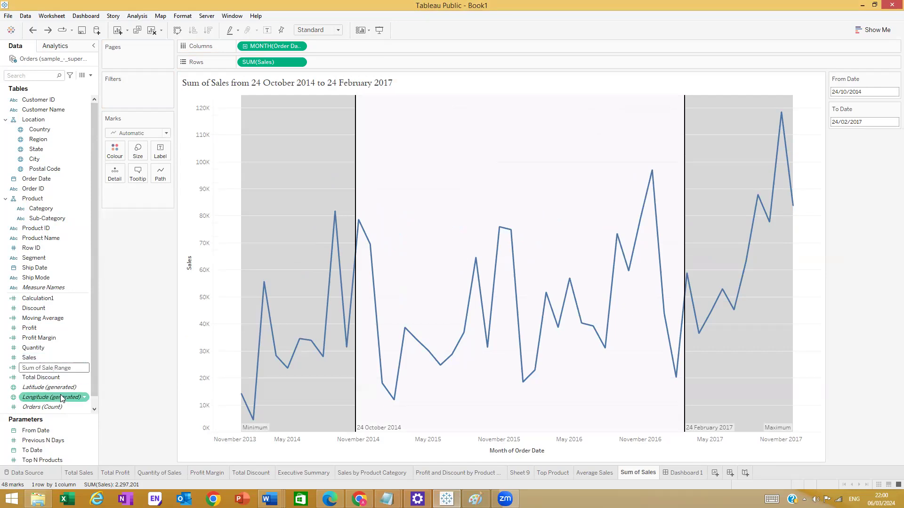
text(s)
key(Return)
drag(52, 369, 114, 179)
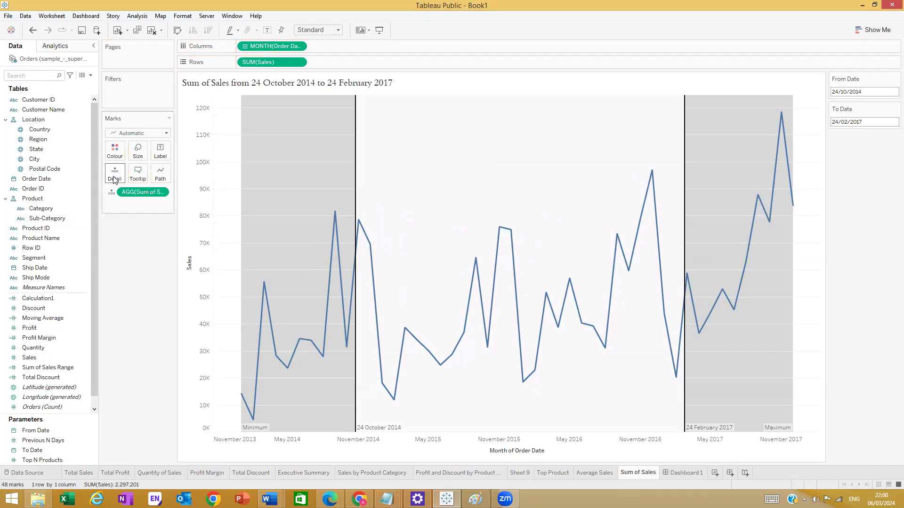
double_click(387, 83)
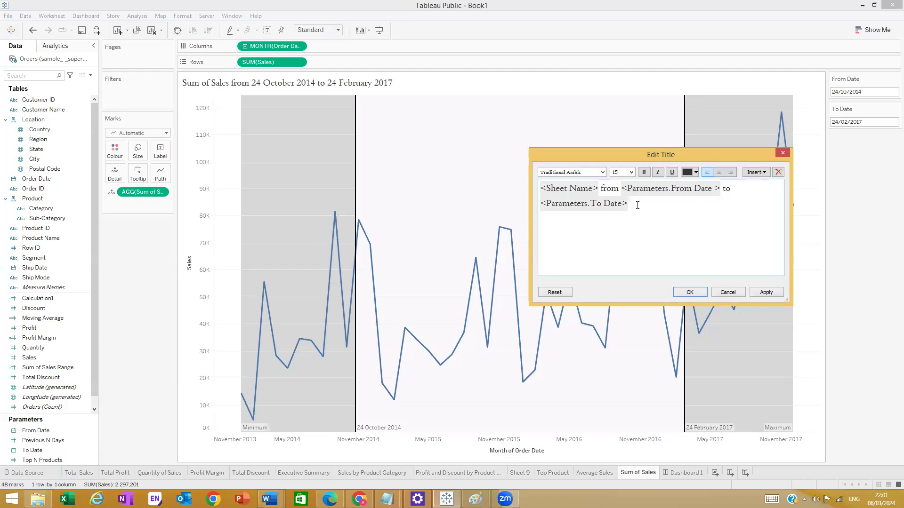
- Append 'is' and the AGG(Sum of Sales Range) value to the sheet title and apply it
text(is)
click(756, 173)
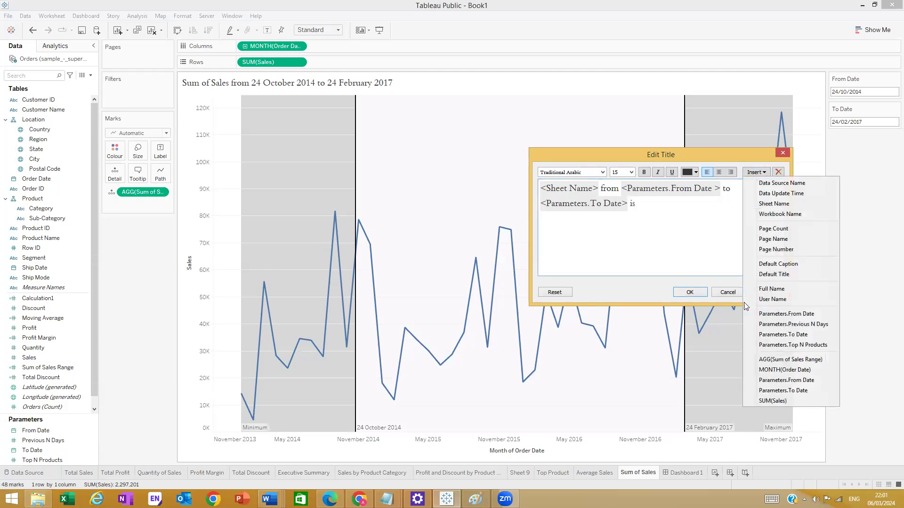
click(787, 360)
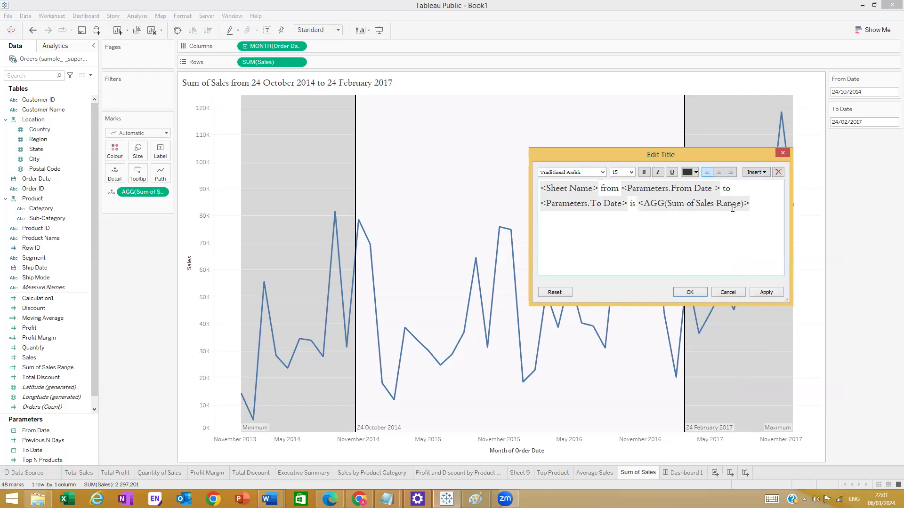
click(766, 293)
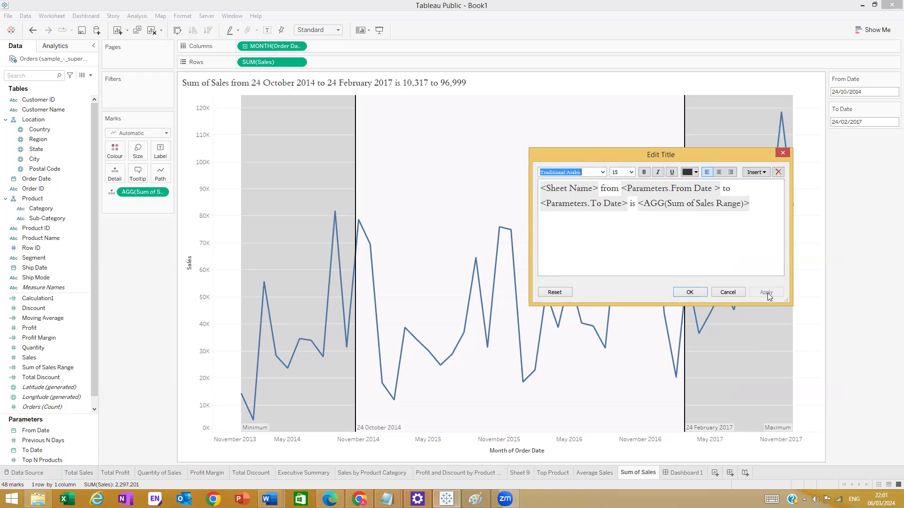
click(690, 292)
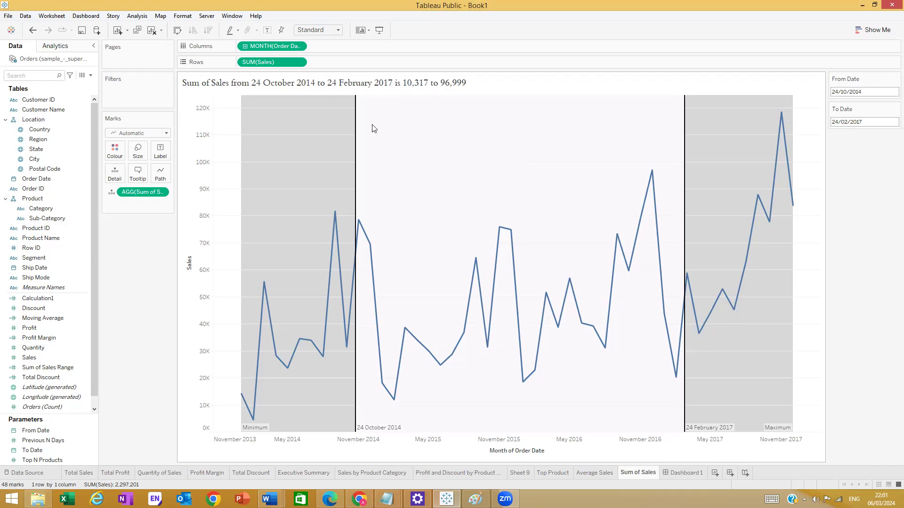
mouse_move(364, 431)
mouse_move(699, 433)
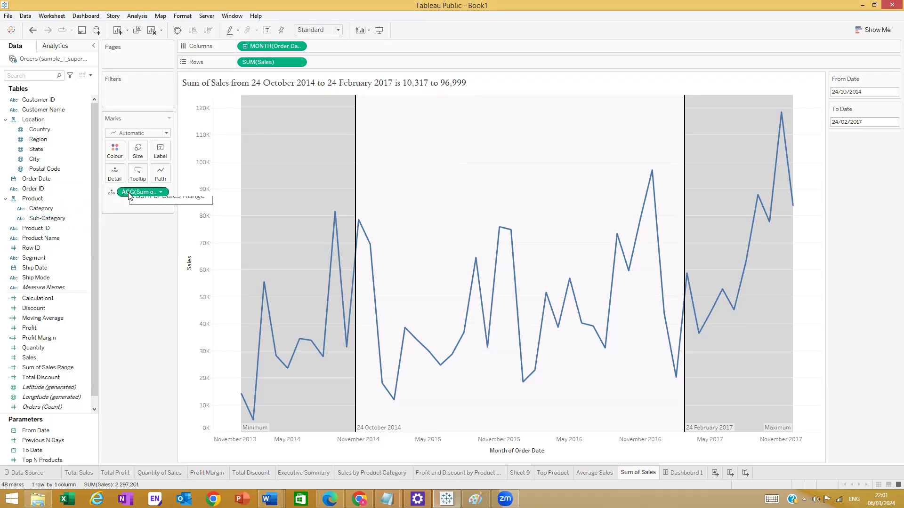
- Open the Sum of Sales Range calculation for editing and read the SUM function's description
click(49, 368)
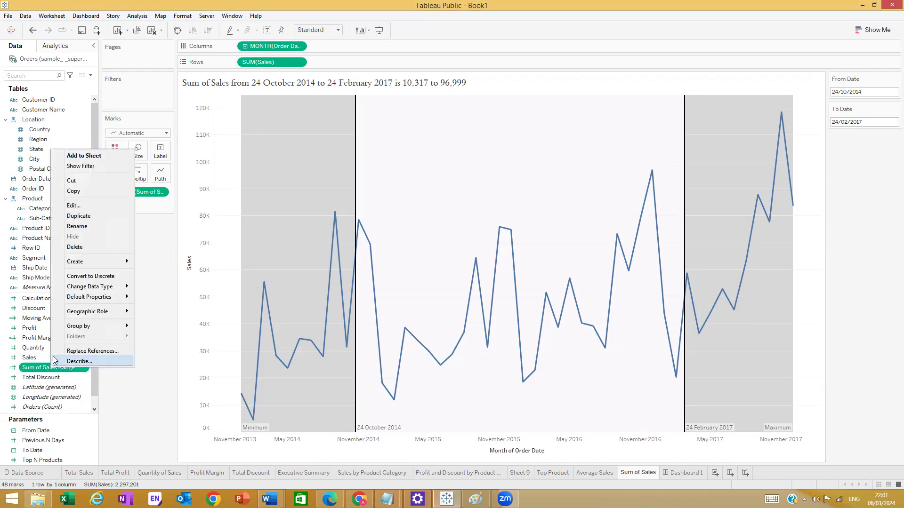
click(87, 206)
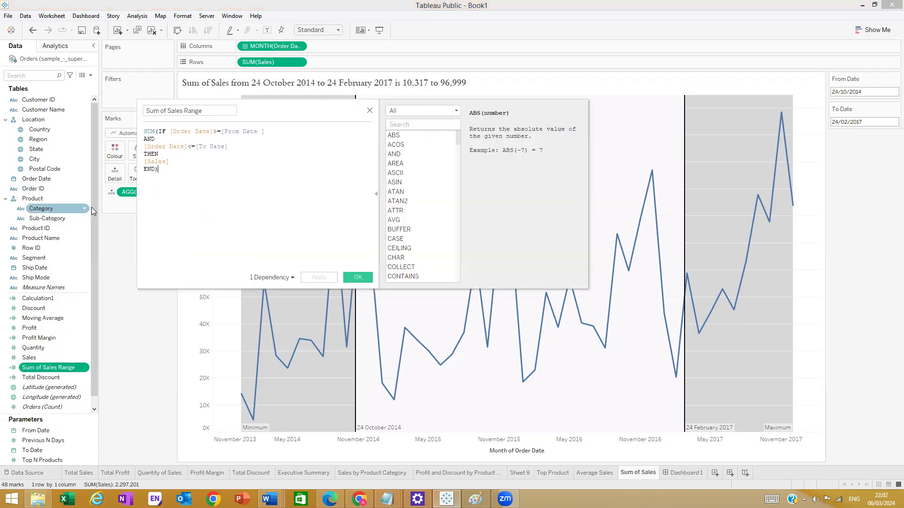
click(146, 131)
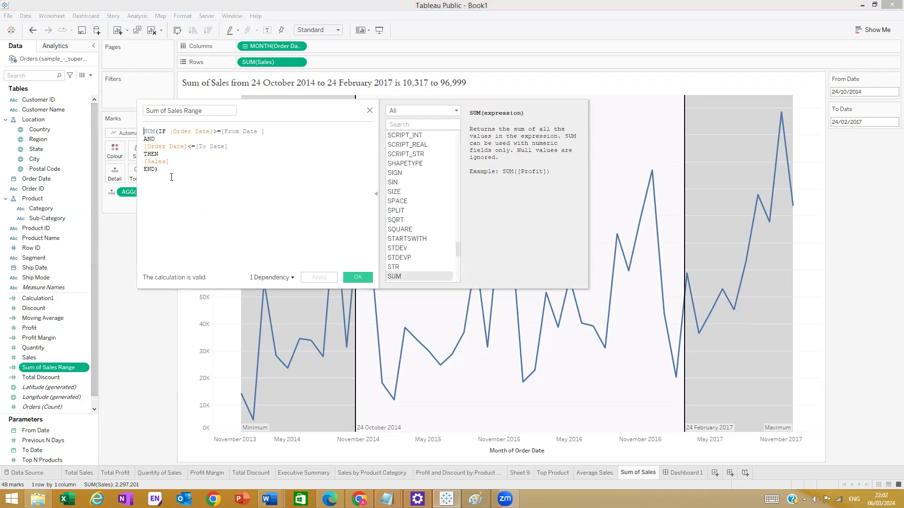
text(sum)
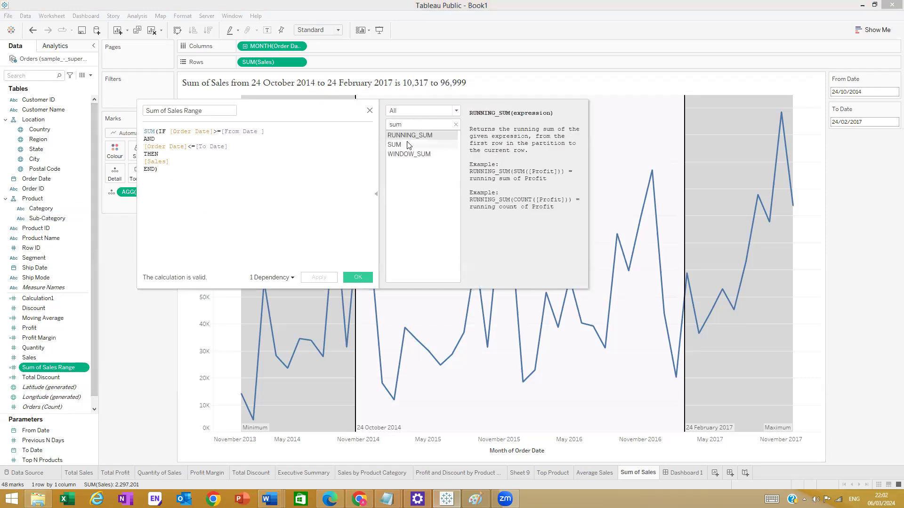
click(408, 145)
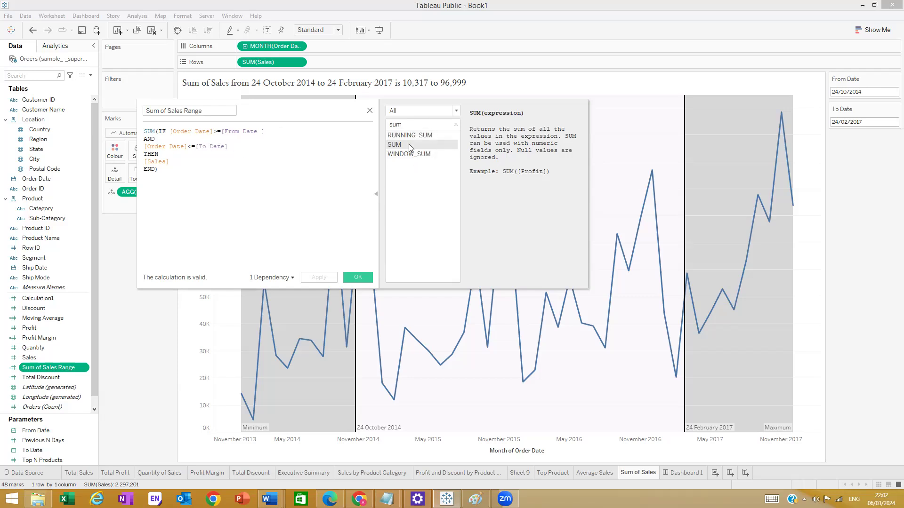
- Search the function reference for TOTAL to view its syntax and example
click(419, 124)
key(BackSpace)
key(BackSpace)
key(BackSpace)
text(total)
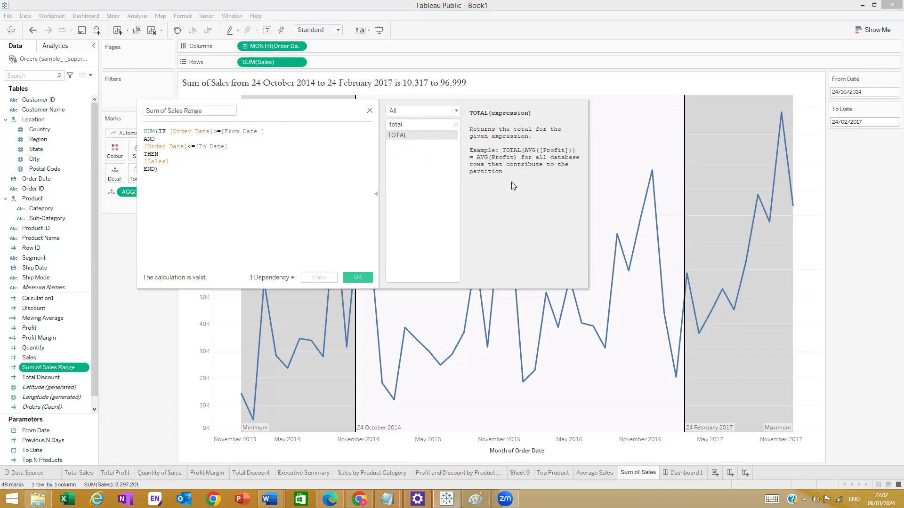
click(244, 177)
- Insert TOTAL( before SUM at the start of the Sum of Sales Range formula
click(144, 135)
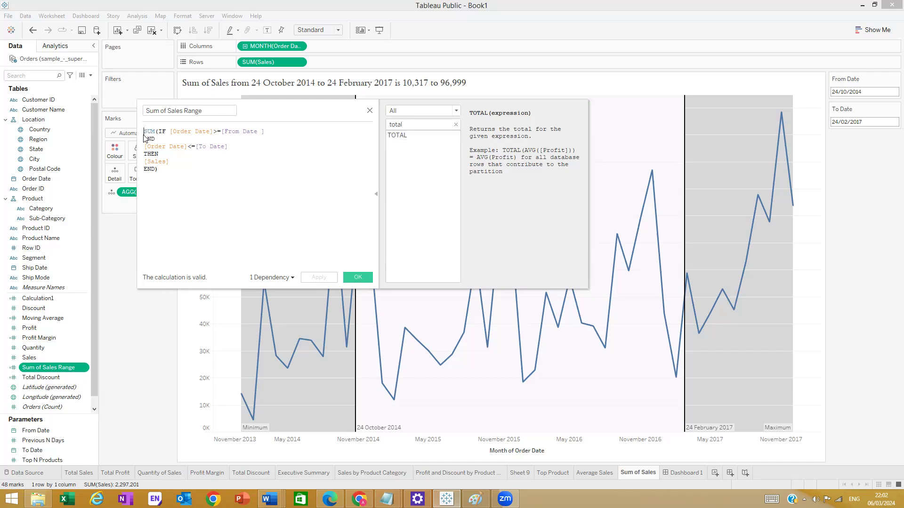
text(Taol)
key(BackSpace)
key(BackSpace)
key(BackSpace)
text(ota)
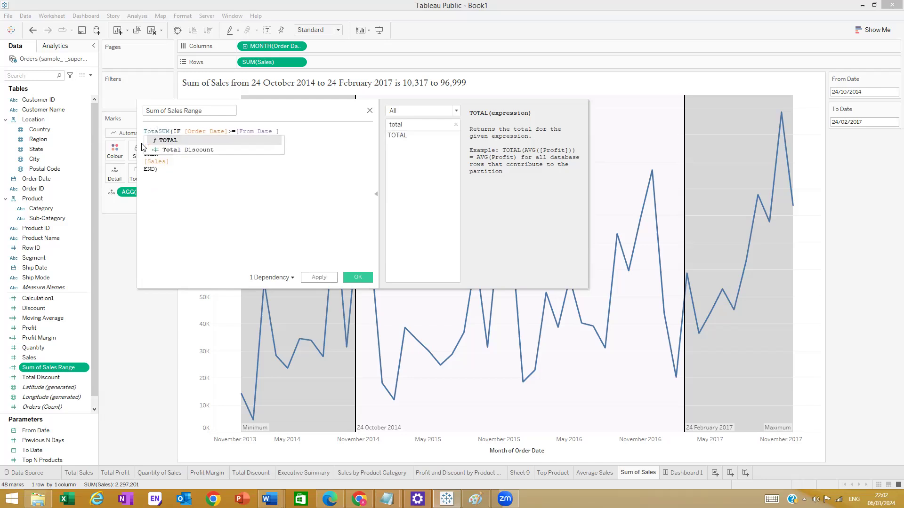
click(154, 141)
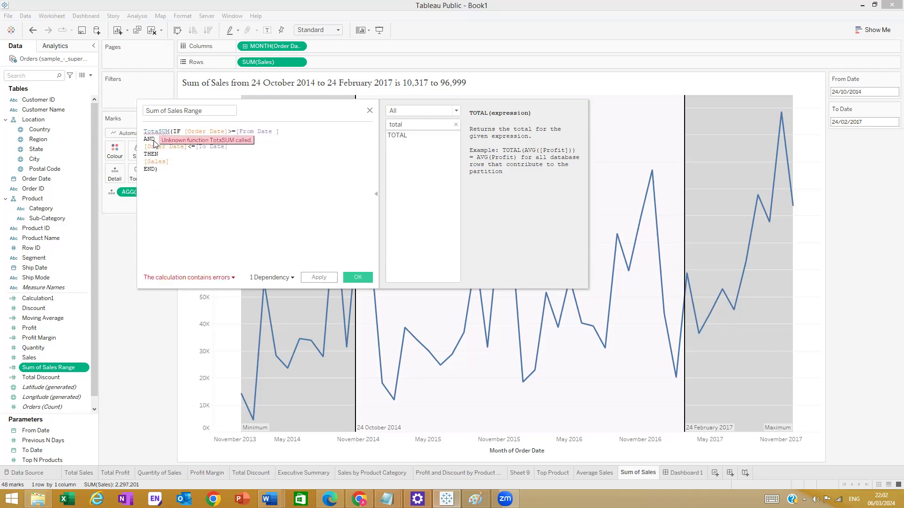
key(ctrl+z)
click(159, 132)
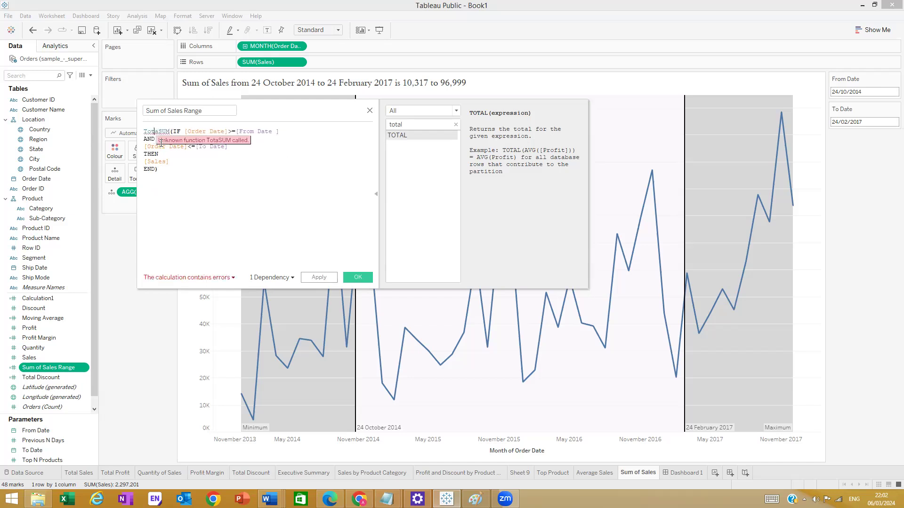
key(Left)
key(BackSpace)
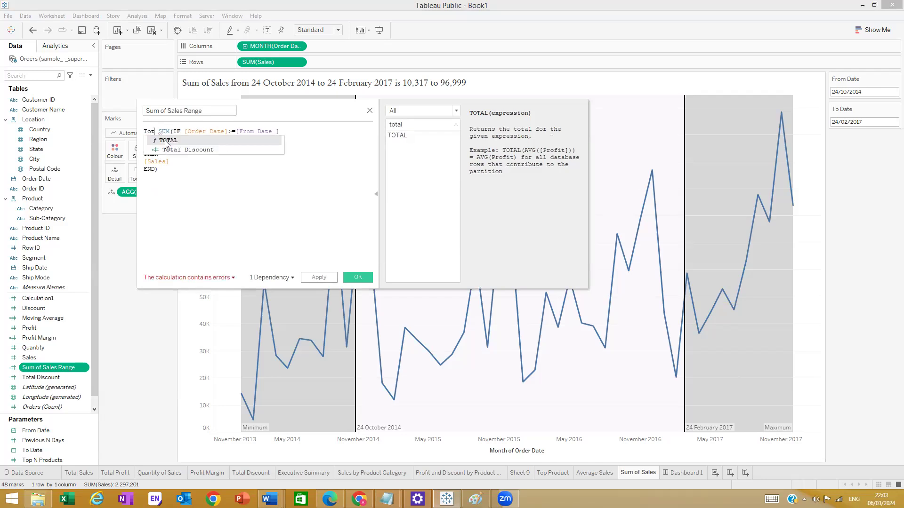
double_click(165, 141)
key(Delete)
key(Delete)
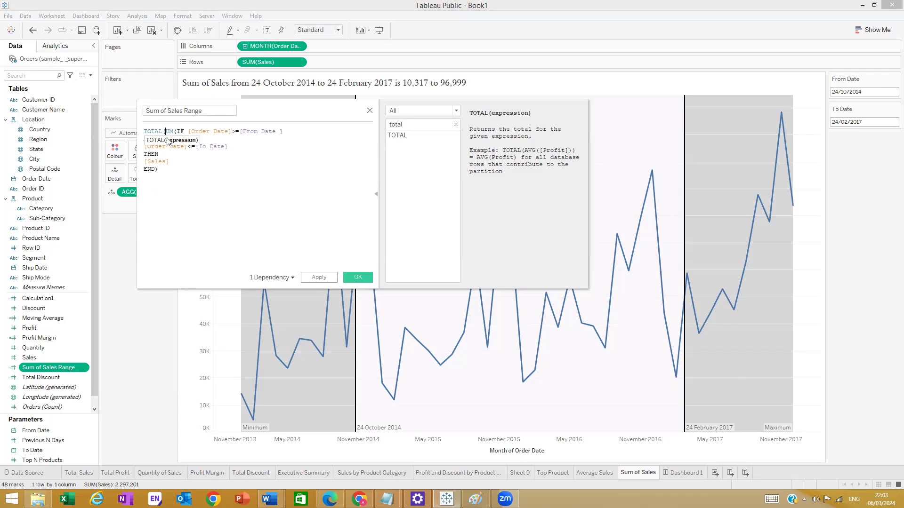
text(S)
- Close the TOTAL parenthesis and save, so the title shows 1,299,206
click(156, 211)
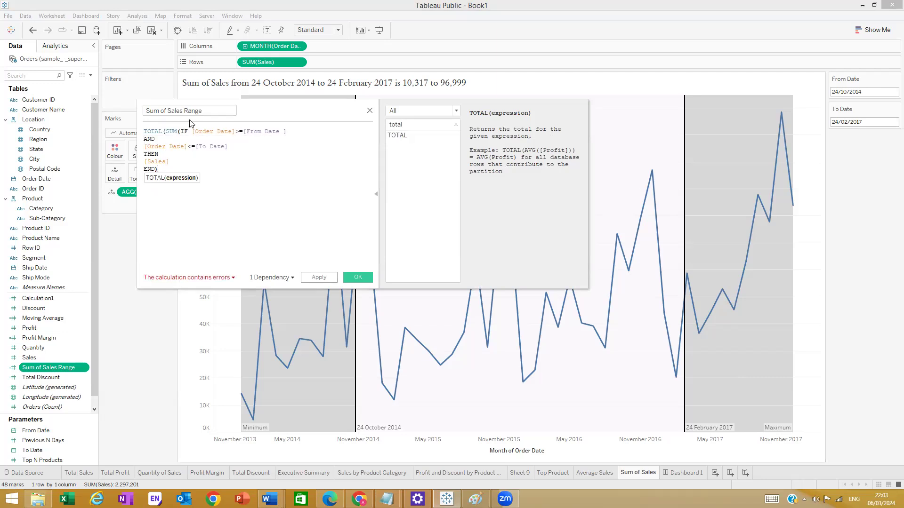
click(176, 160)
click(164, 170)
text())
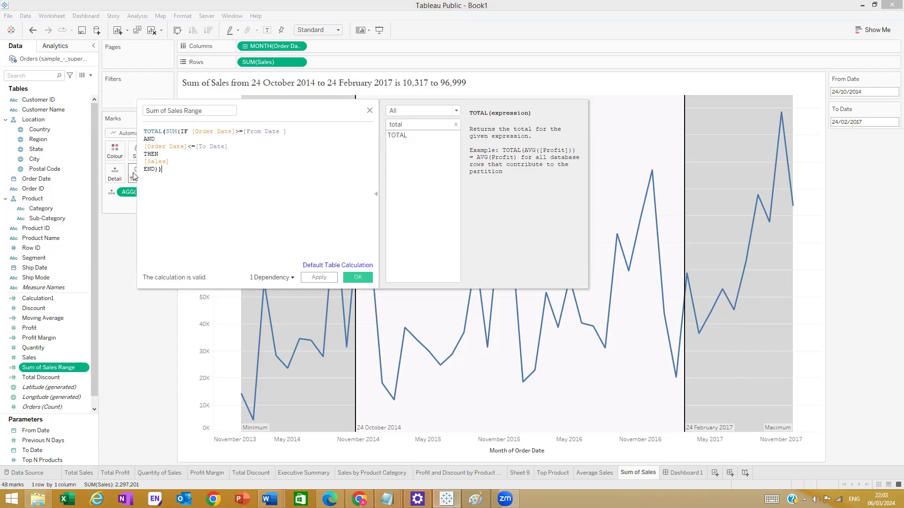
drag(168, 173, 136, 132)
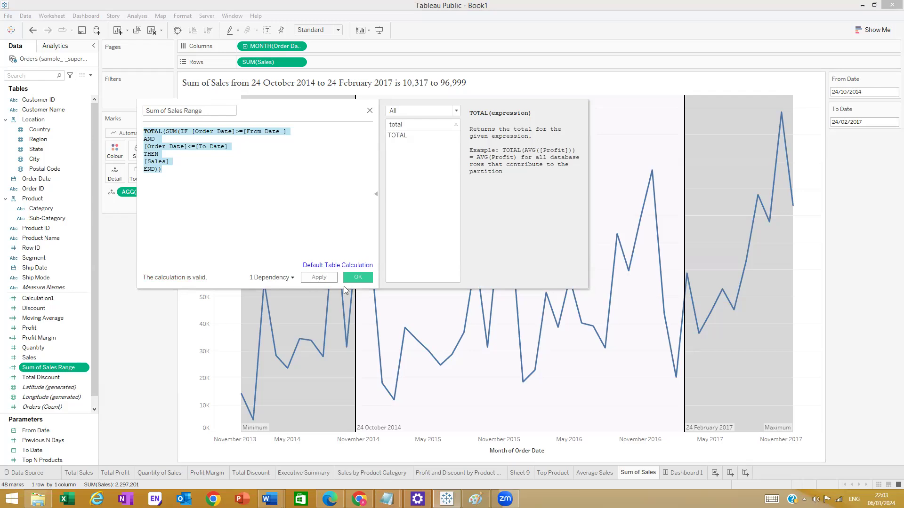
click(360, 276)
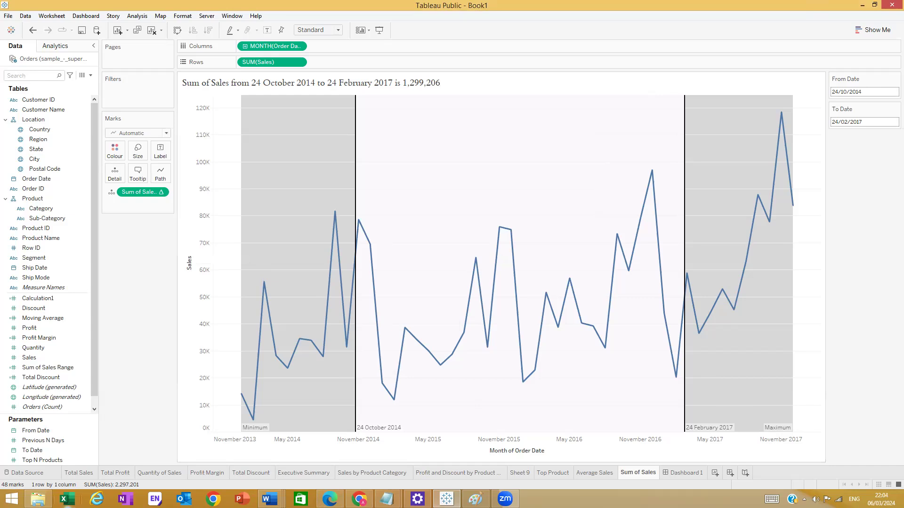
click(38, 499)
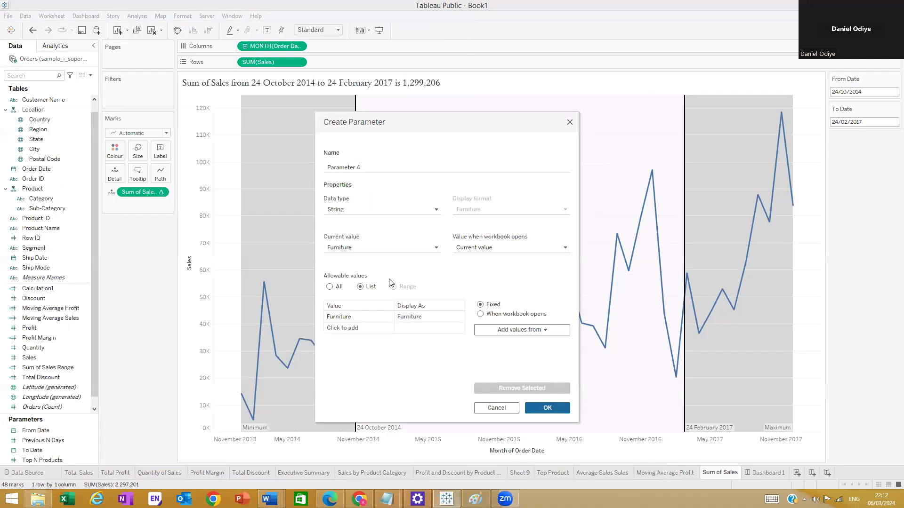
click(570, 123)
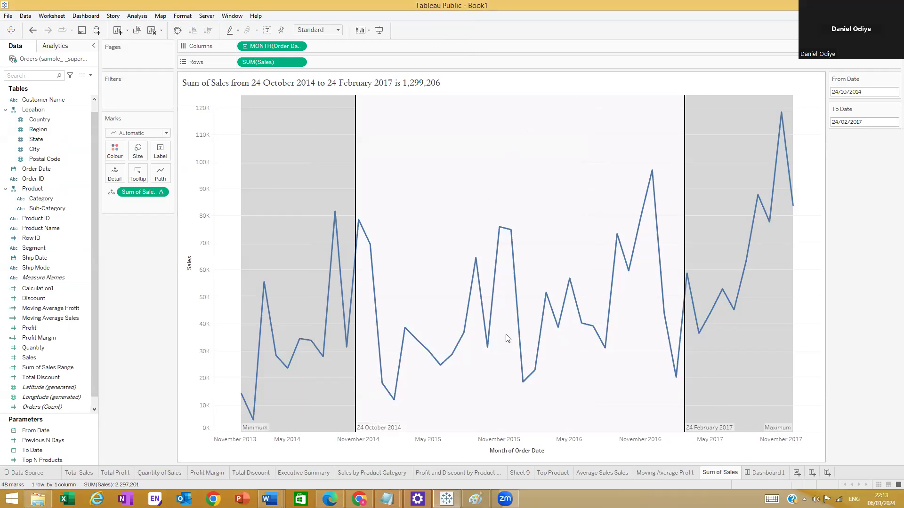
click(758, 475)
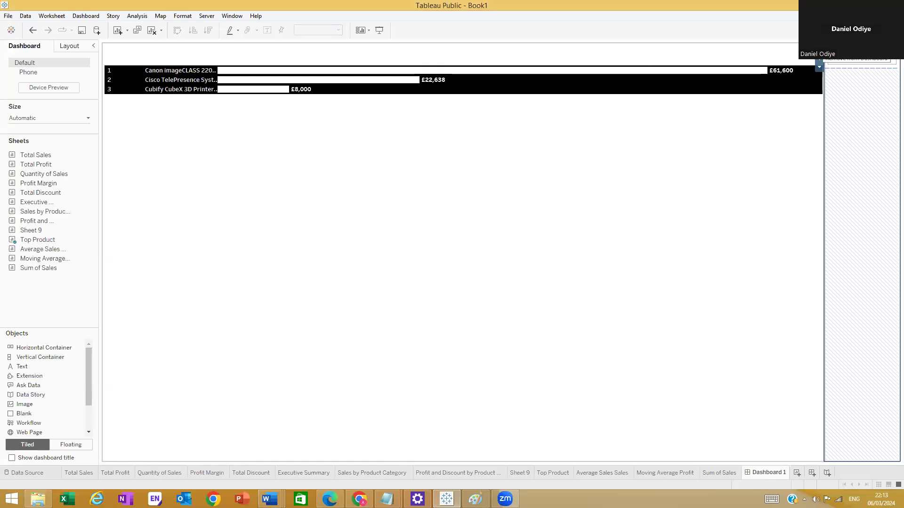
- Delete the right layout container and the Top Product sheet from Dashboard 1, then open File Explorer
click(819, 49)
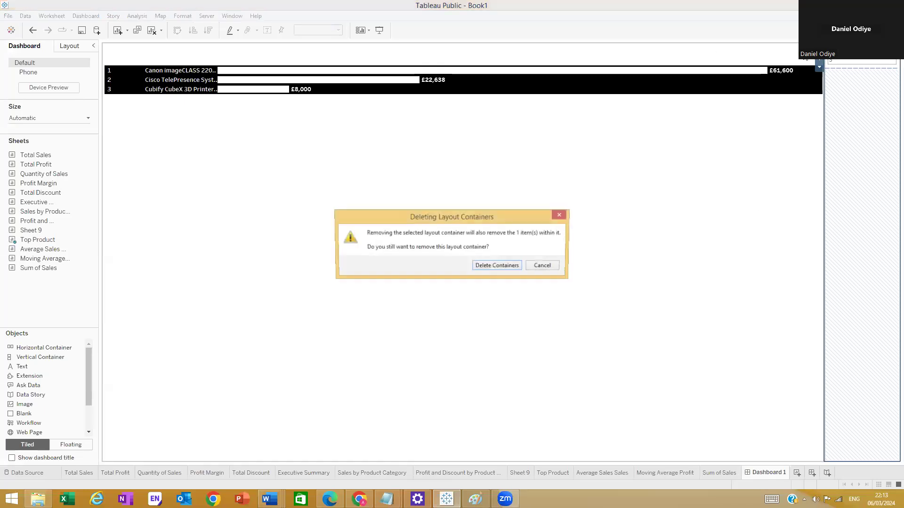
click(485, 268)
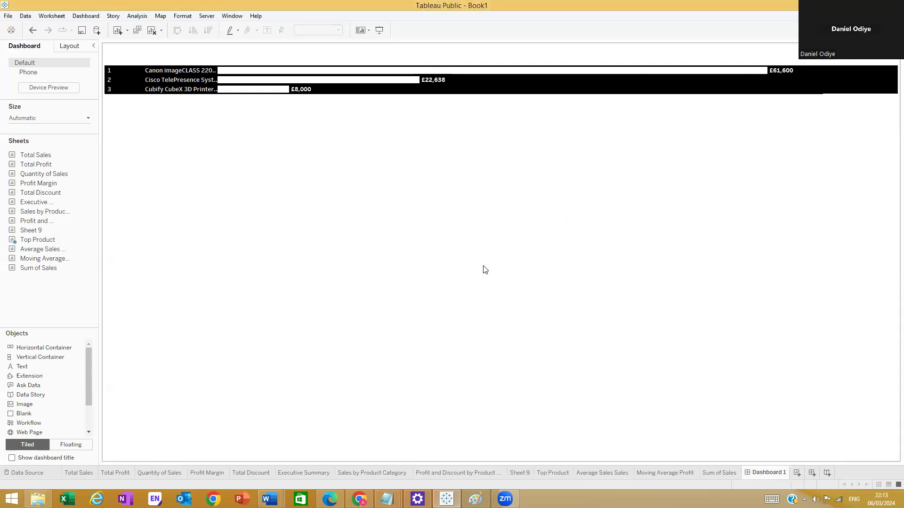
click(171, 90)
click(106, 47)
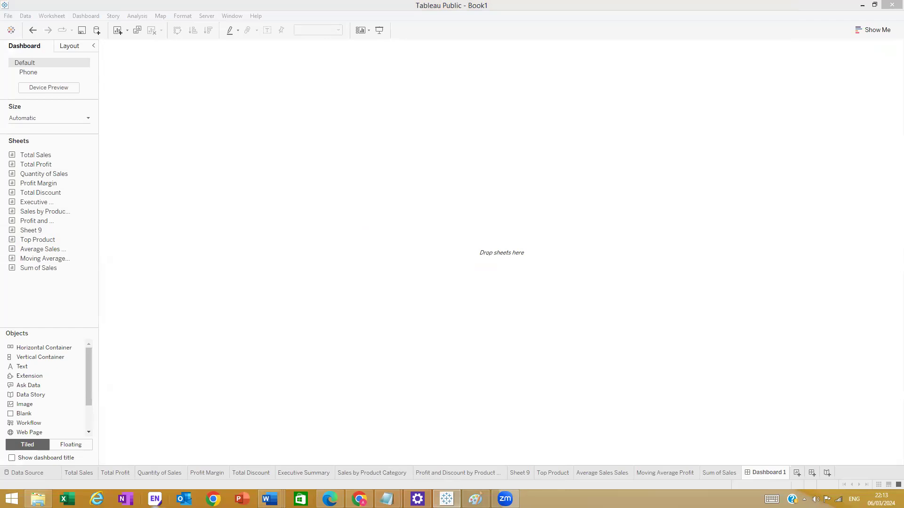
click(38, 499)
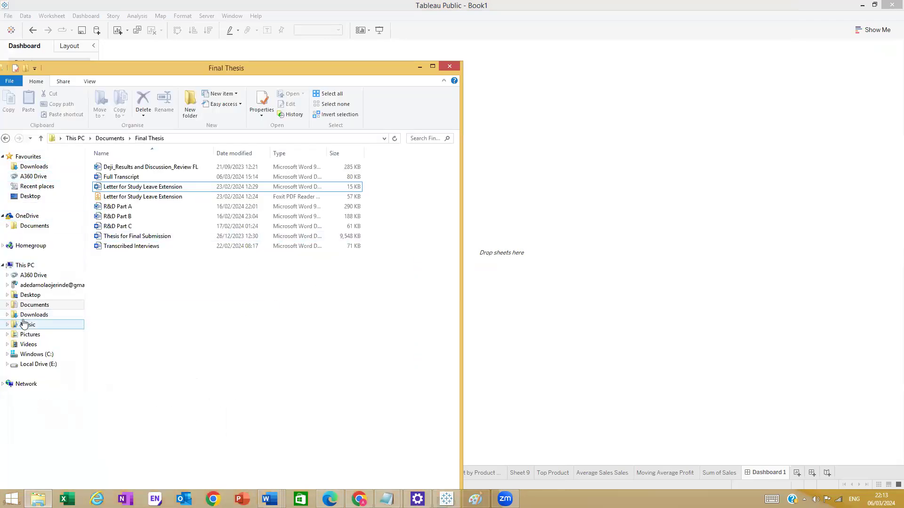
- Go to the Pictures folder in File Explorer and scroll down its file list
click(30, 334)
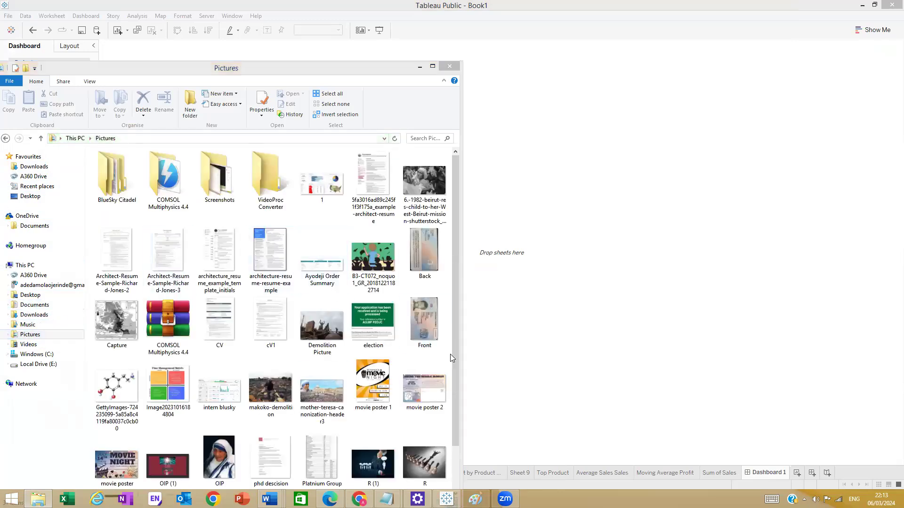
drag(456, 222, 454, 316)
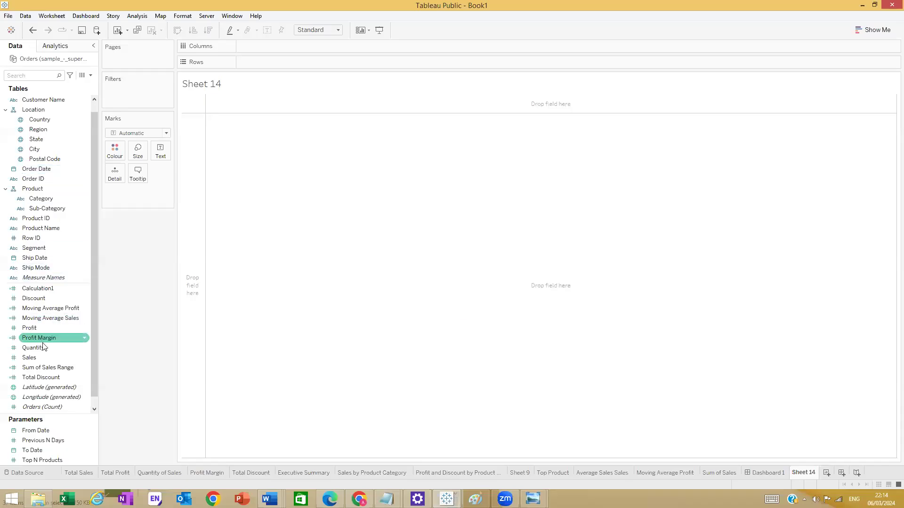
- Put Region on Columns and SUM(Sales) on Rows in Sheet 14
click(49, 309)
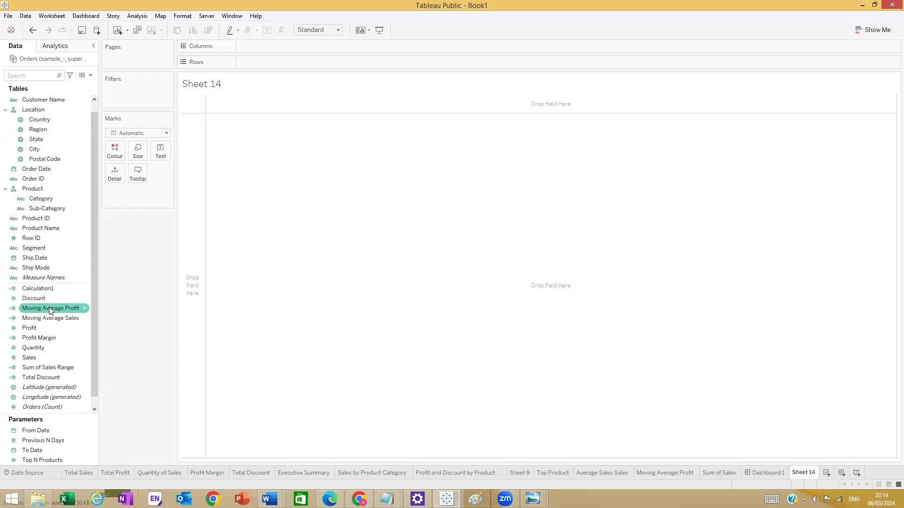
click(34, 160)
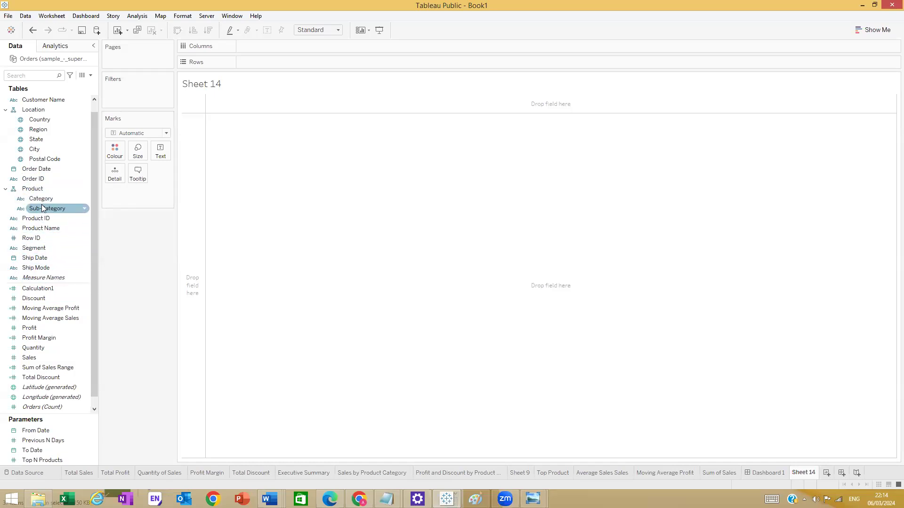
drag(38, 130, 284, 53)
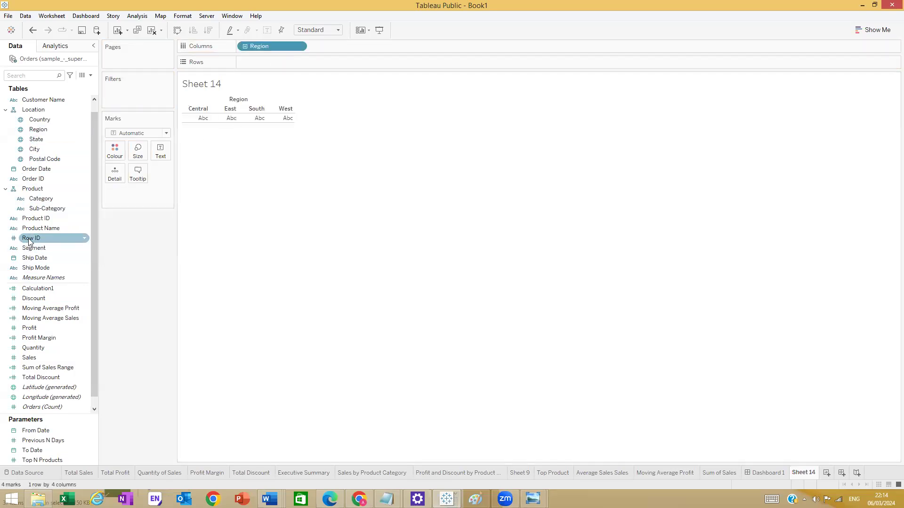
drag(39, 356, 262, 60)
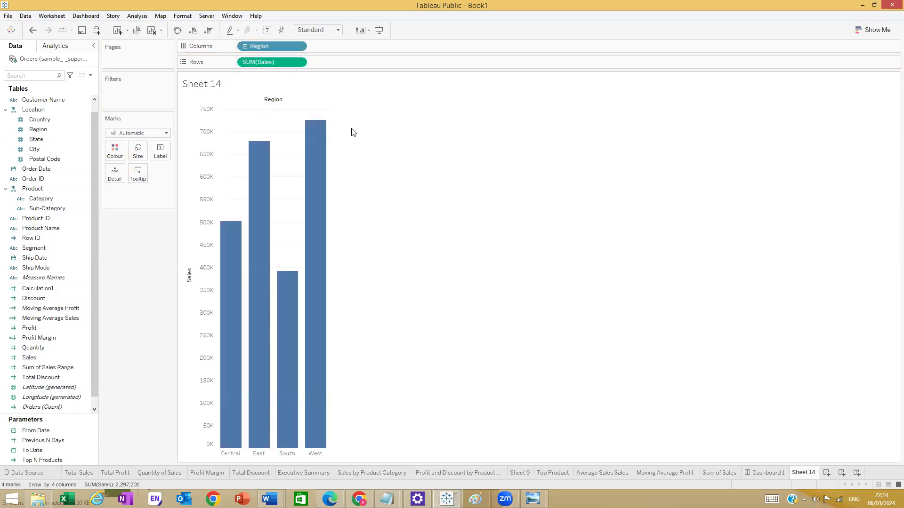
- Try Pie marks with Sales on Angle, then undo both changes
click(166, 134)
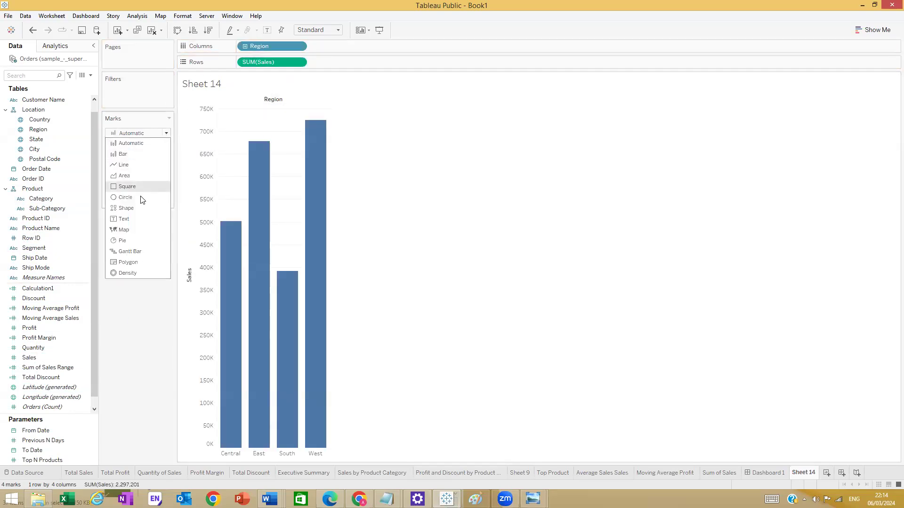
click(125, 241)
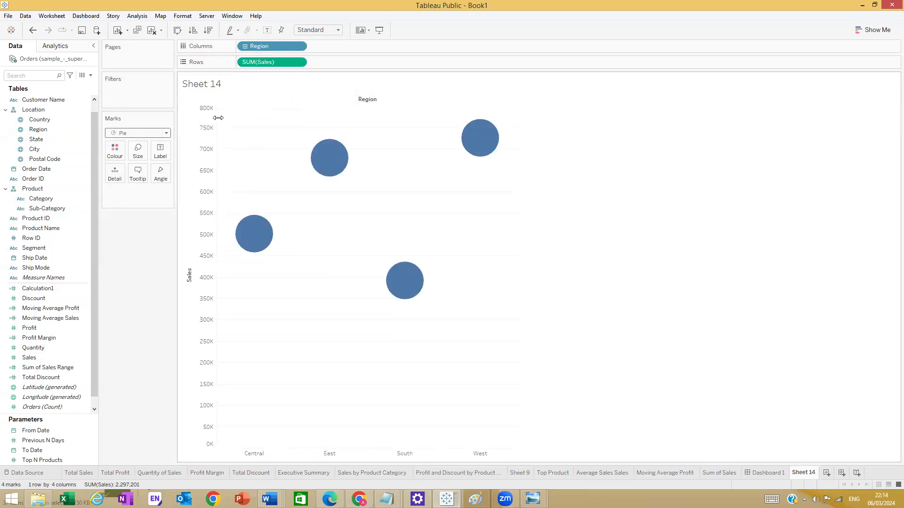
drag(264, 63, 164, 176)
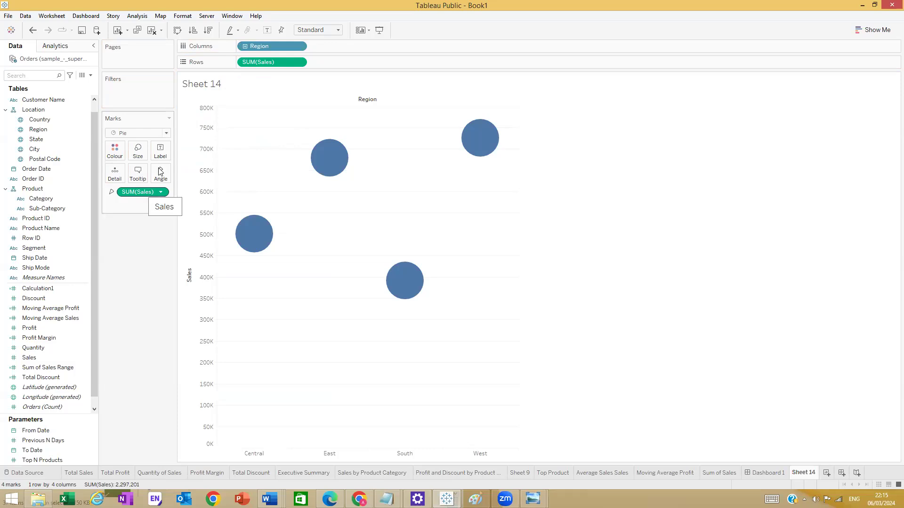
click(299, 46)
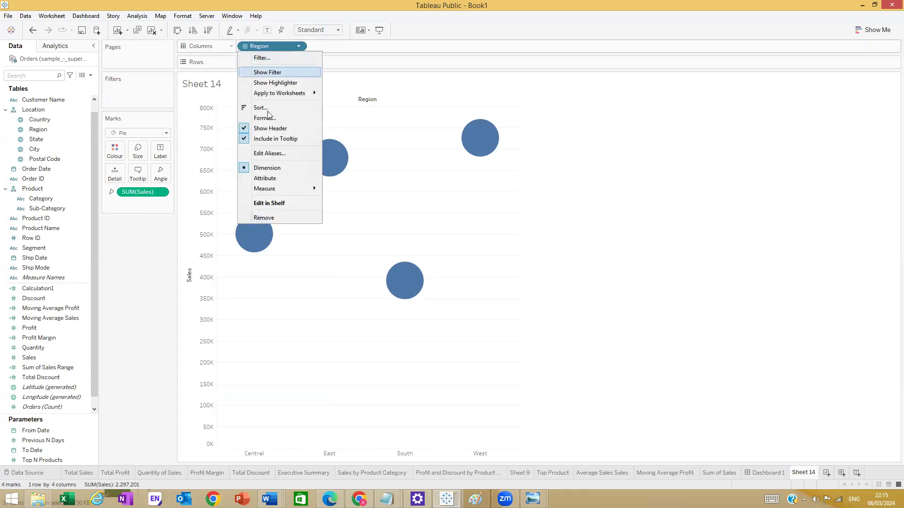
click(167, 288)
key(ctrl+z)
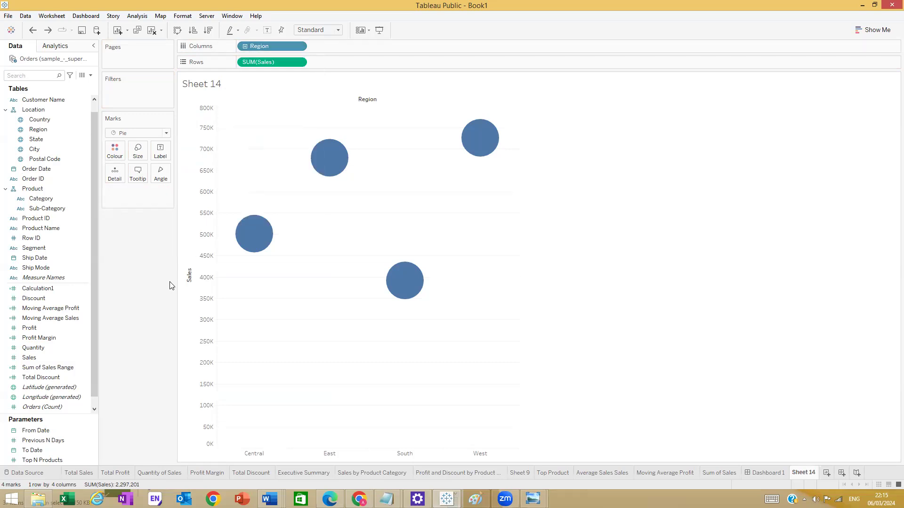
key(ctrl+z)
key(ctrl+z)
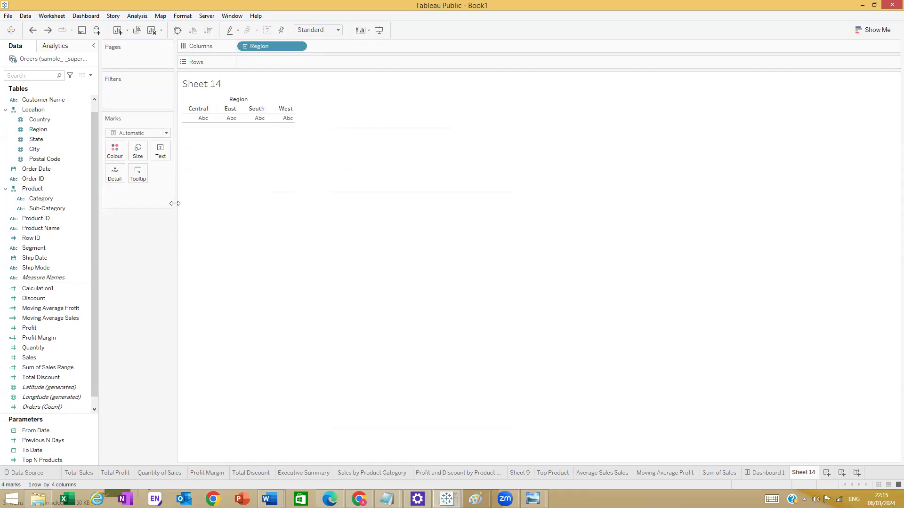
- Remove Region from the view and cancel an accidental new parameter
drag(260, 42, 148, 260)
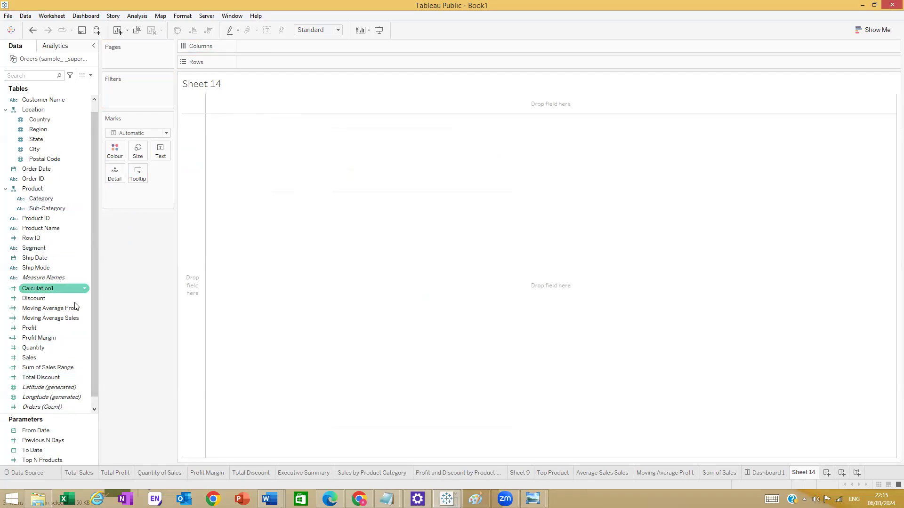
click(90, 76)
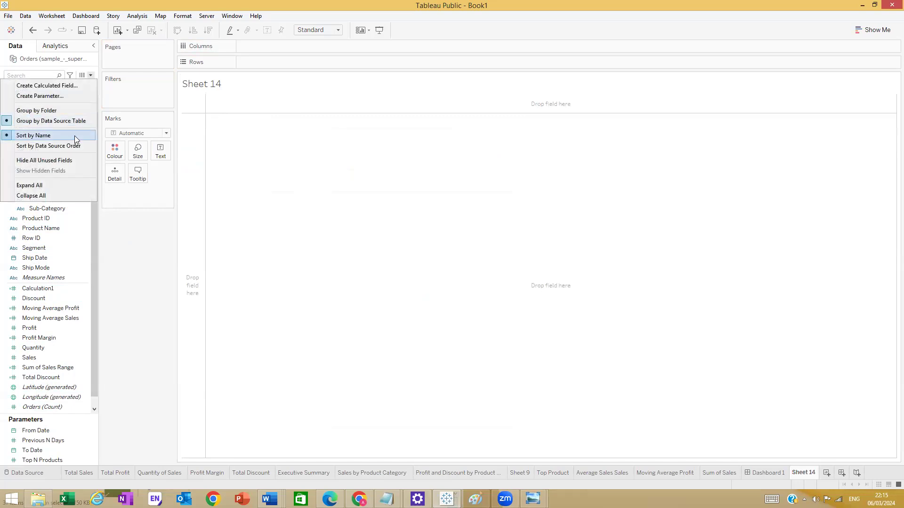
click(56, 84)
click(91, 75)
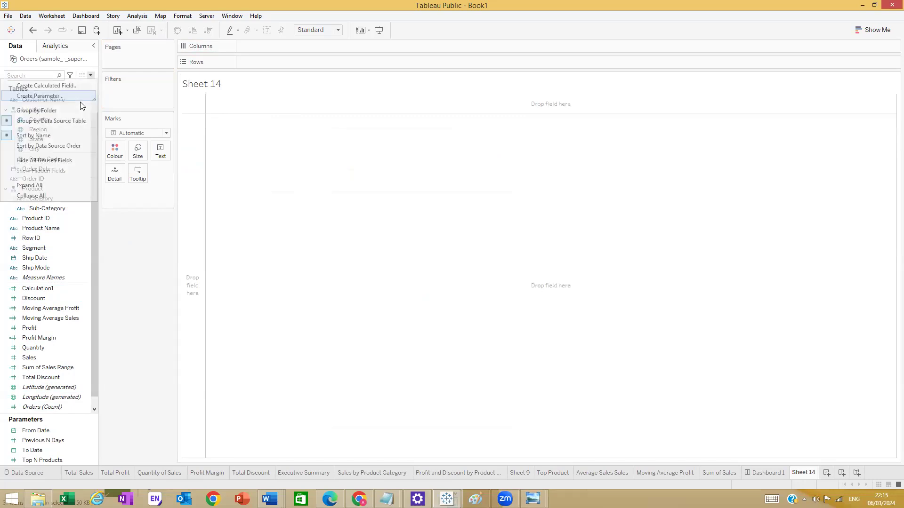
click(86, 85)
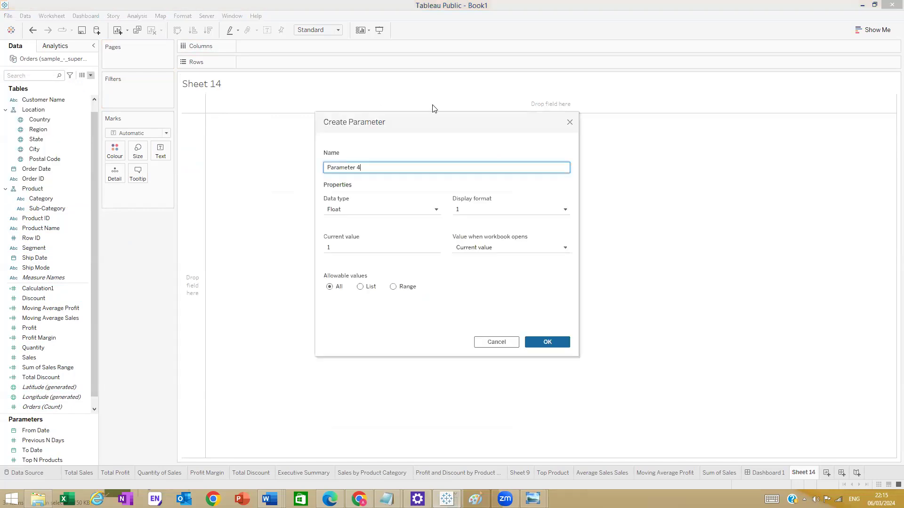
click(570, 124)
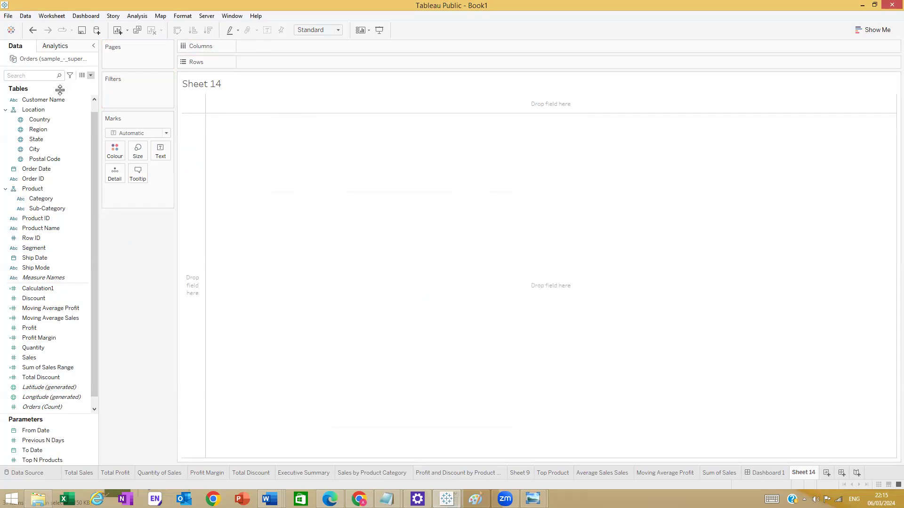
- Create a calculated field named zero with the formula 0
click(90, 76)
click(76, 87)
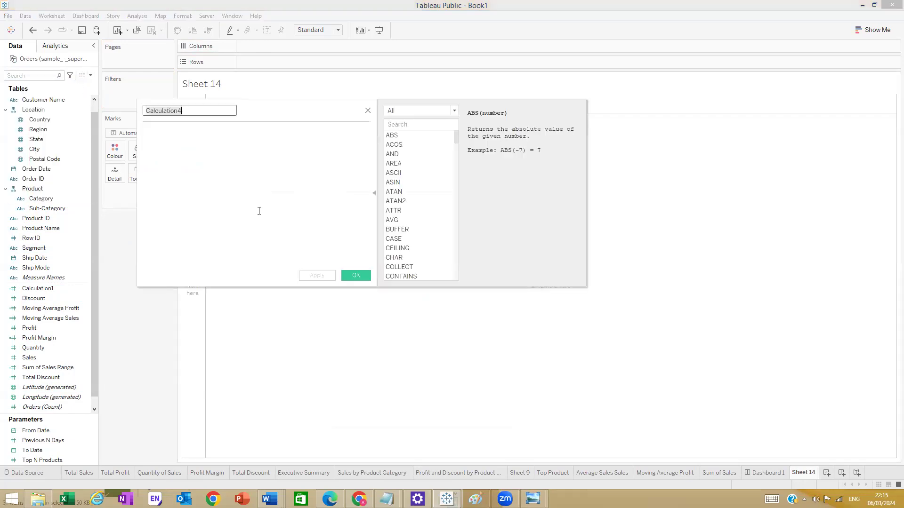
click(257, 162)
text(o)
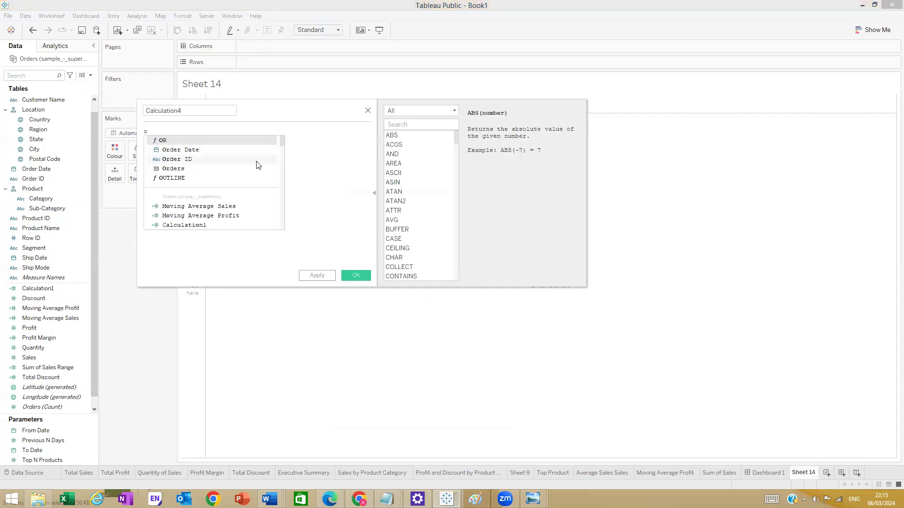
key(BackSpace)
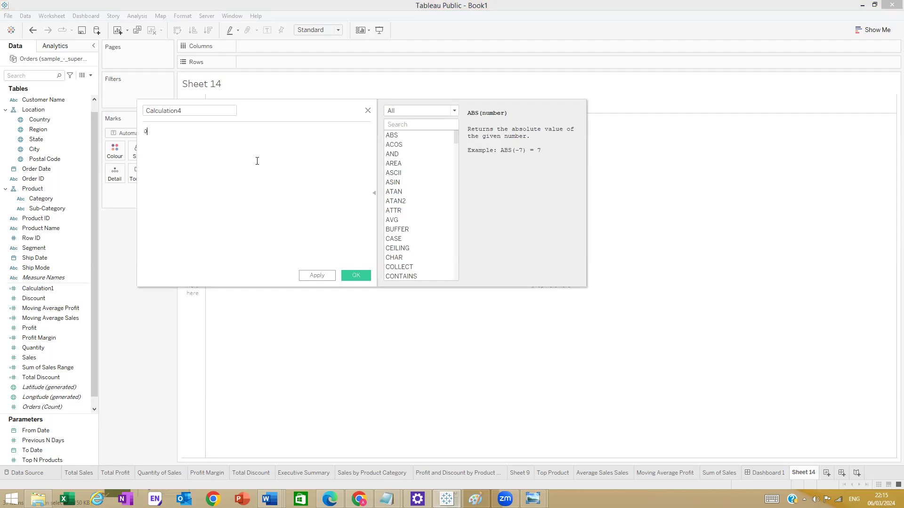
click(187, 112)
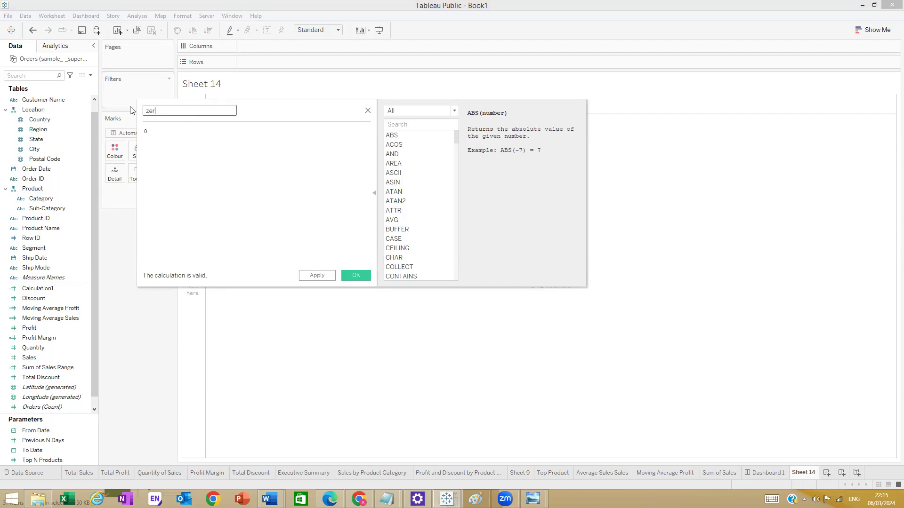
text(zero)
click(356, 276)
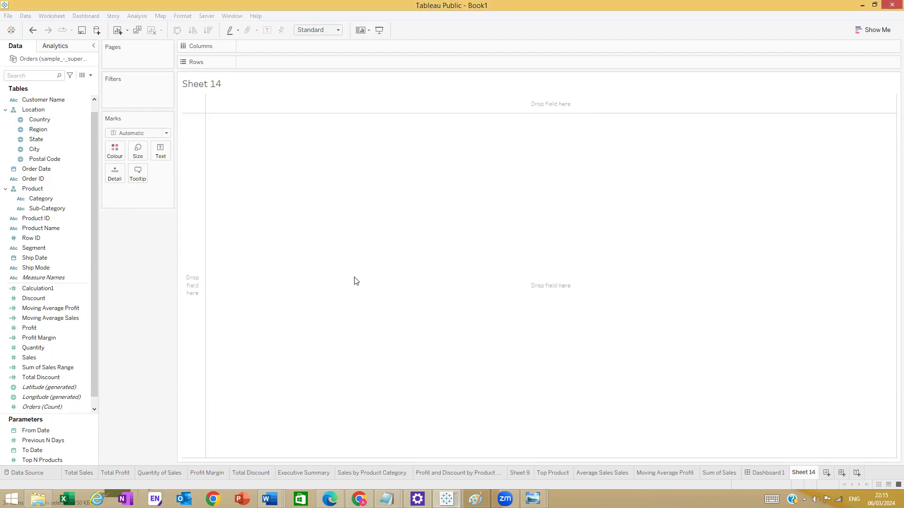
- Place SUM(zero) on Rows and switch the mark type to Pie
mouse_move(53, 389)
mouse_down()
mouse_move(276, 145)
mouse_move(305, 58)
mouse_up()
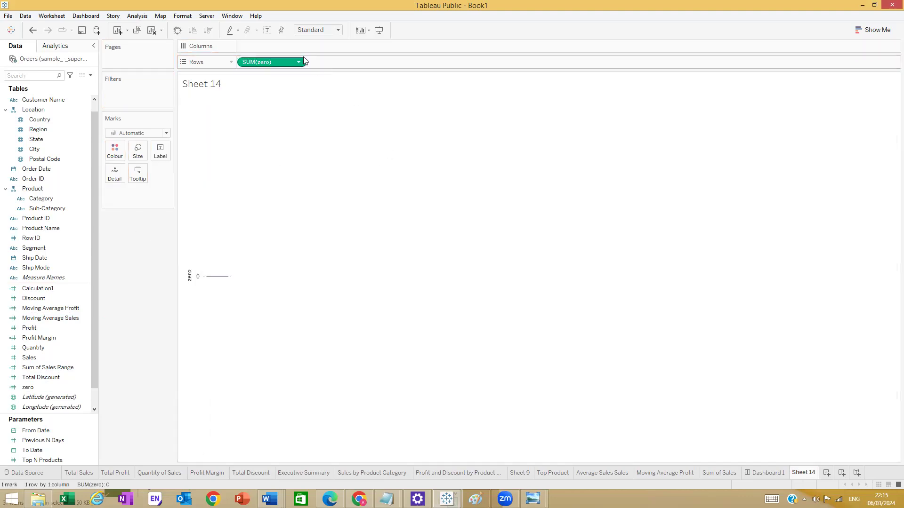
drag(277, 66, 346, 65)
drag(321, 102, 330, 62)
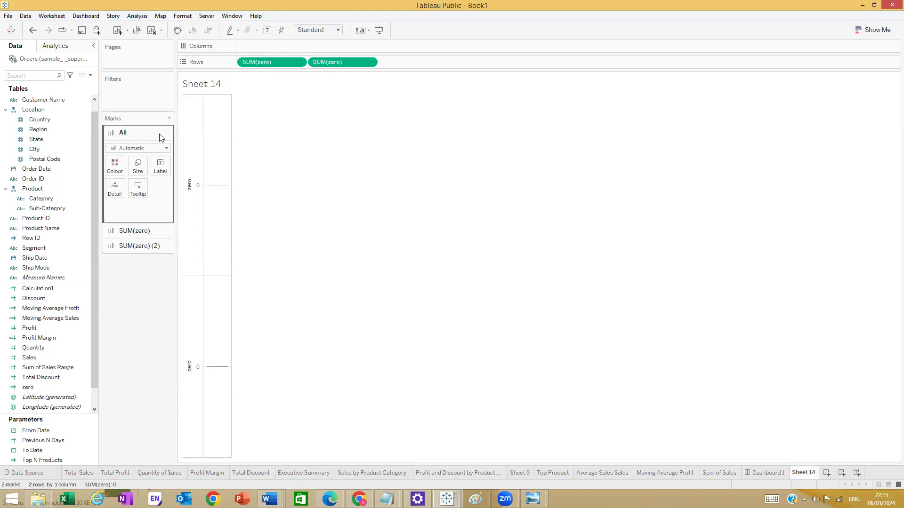
key(ctrl+z)
click(166, 134)
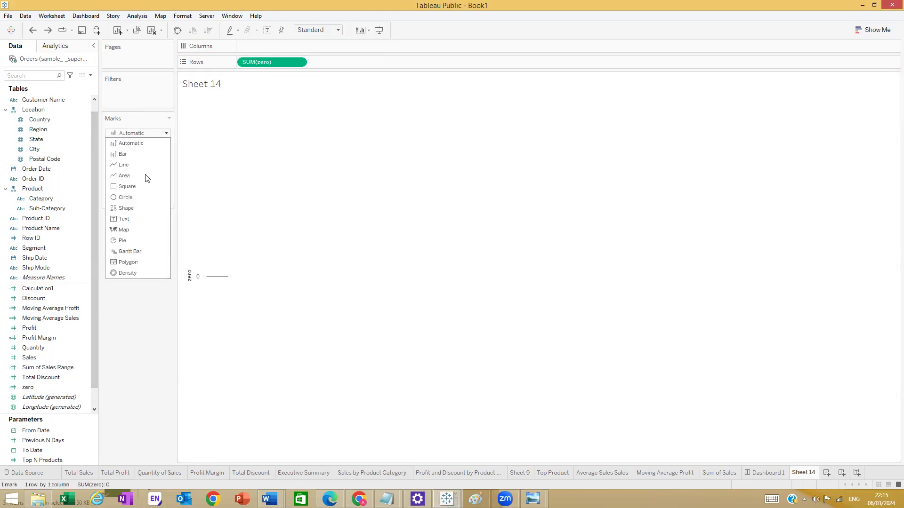
click(126, 241)
- Add a second SUM(zero) to Rows and select the first pie's marks card
drag(263, 64, 345, 60)
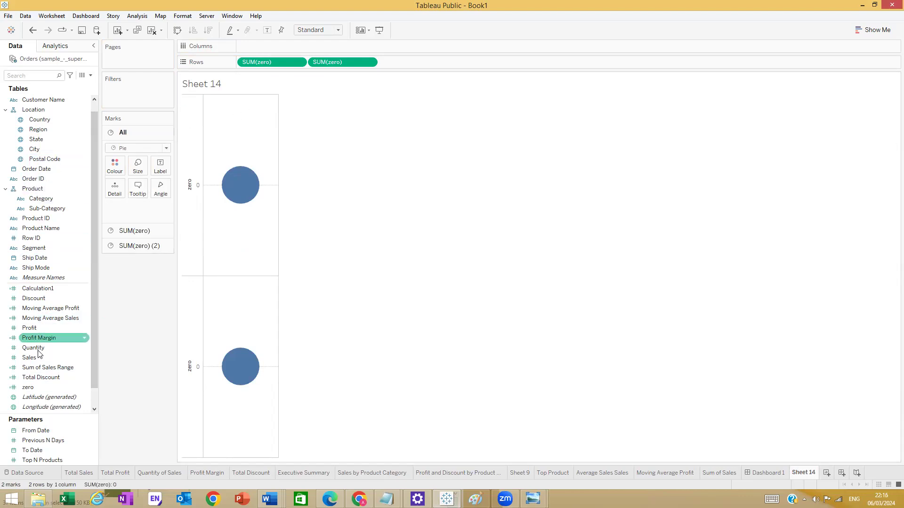
drag(52, 357, 162, 188)
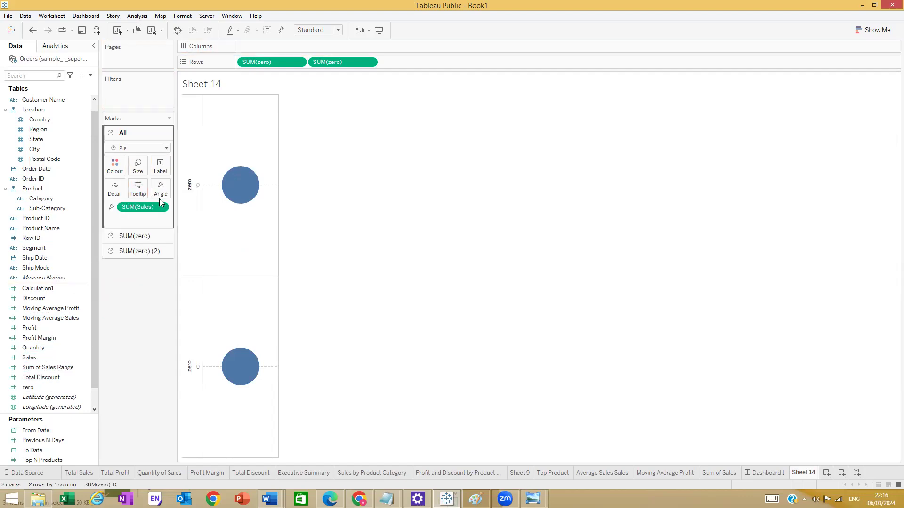
key(ctrl+z)
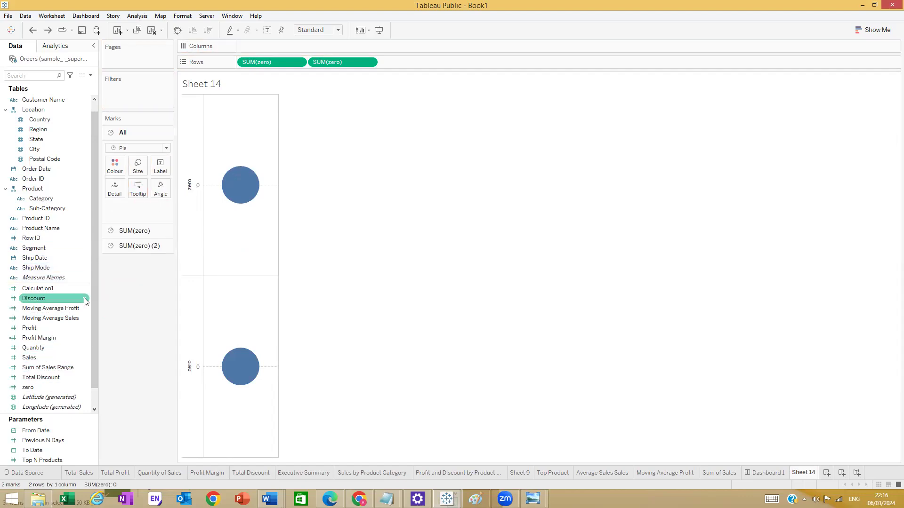
click(134, 231)
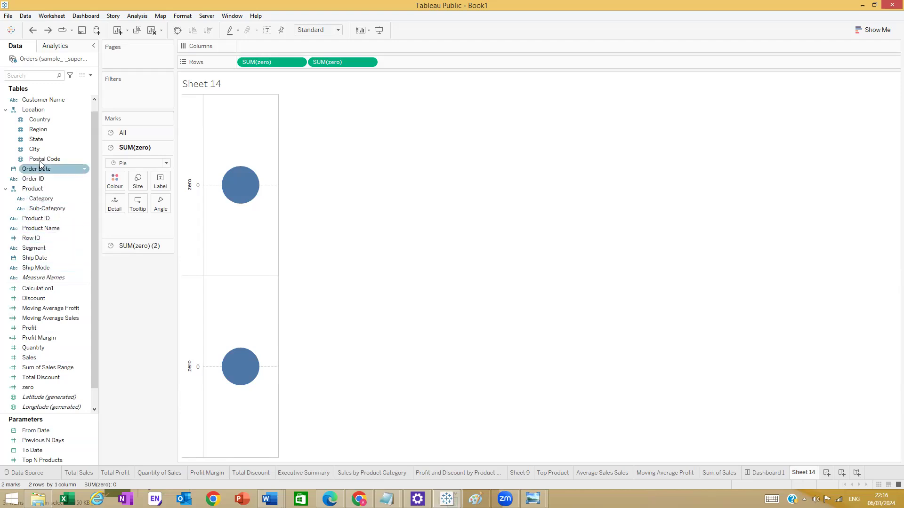
drag(38, 129, 164, 204)
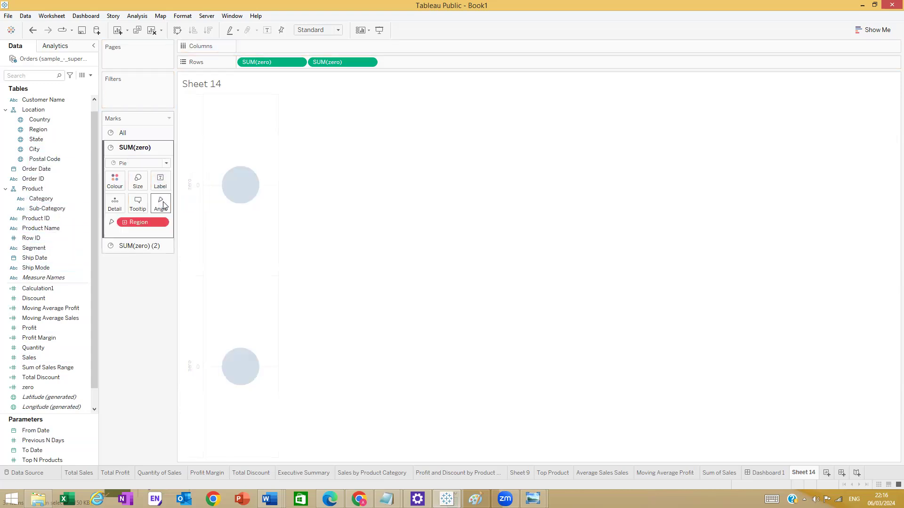
key(ctrl+z)
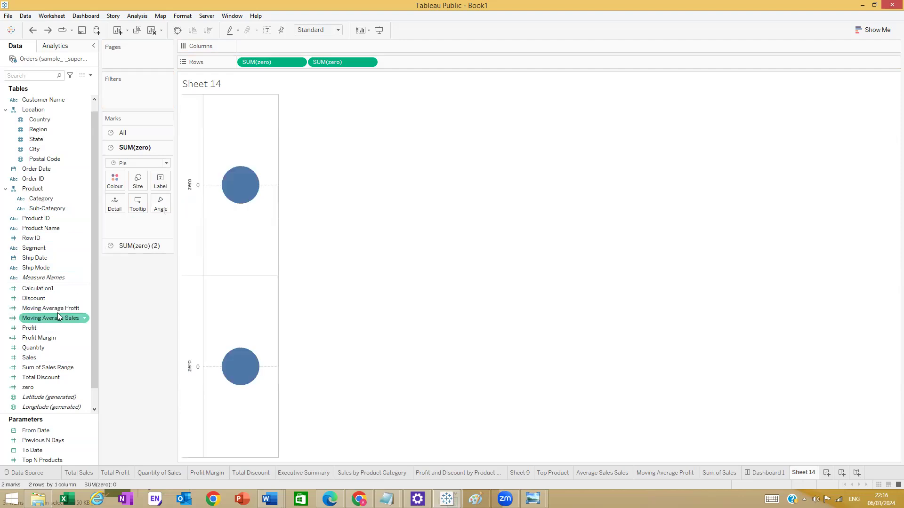
- Set the first pie's Angle to Sales, and label and colour it by Region
drag(42, 359, 161, 207)
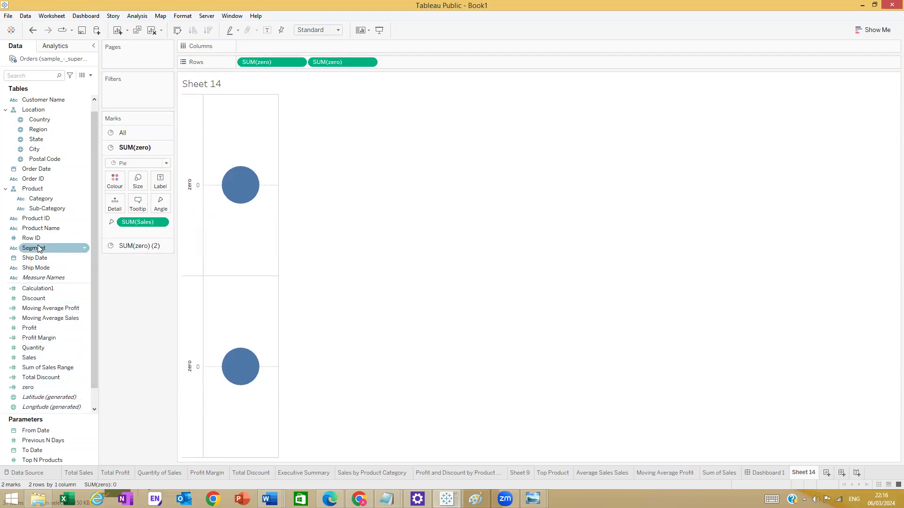
drag(36, 129, 162, 183)
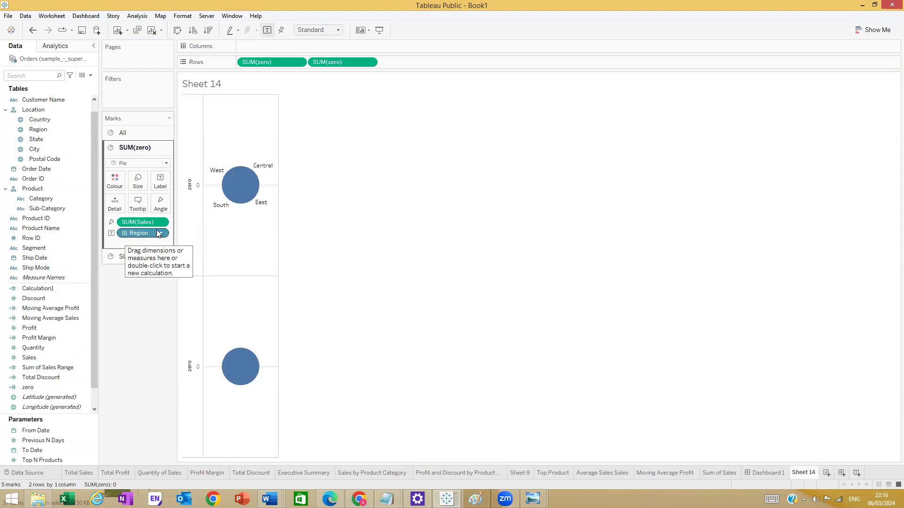
drag(143, 236, 122, 185)
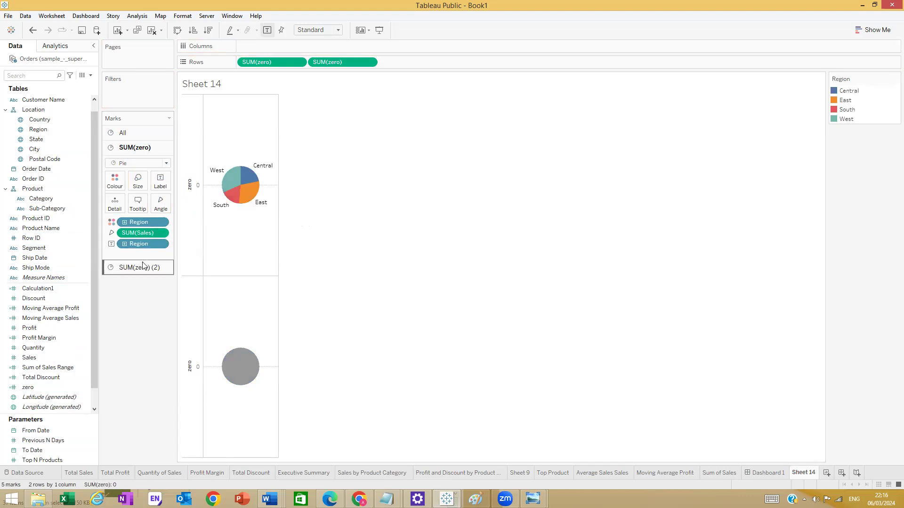
mouse_move(245, 196)
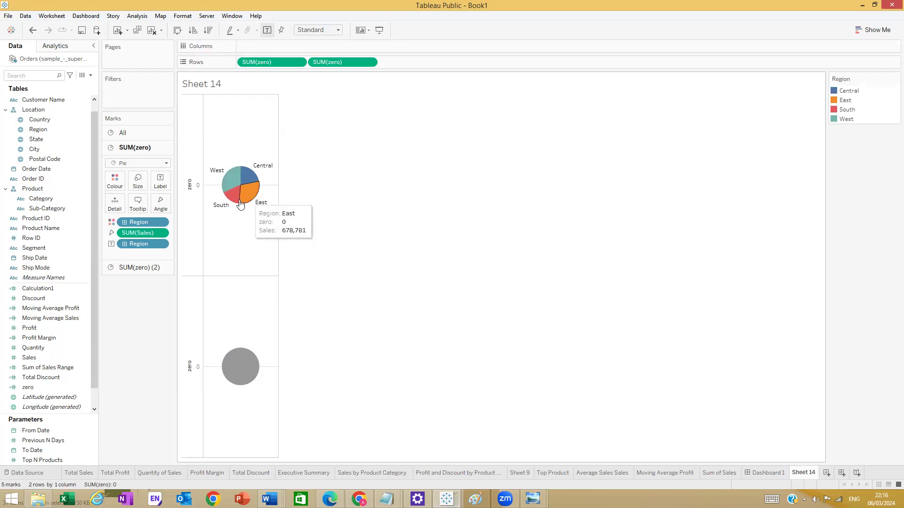
- Put the two SUM(zero) pies on a shared dual axis
click(267, 170)
click(337, 188)
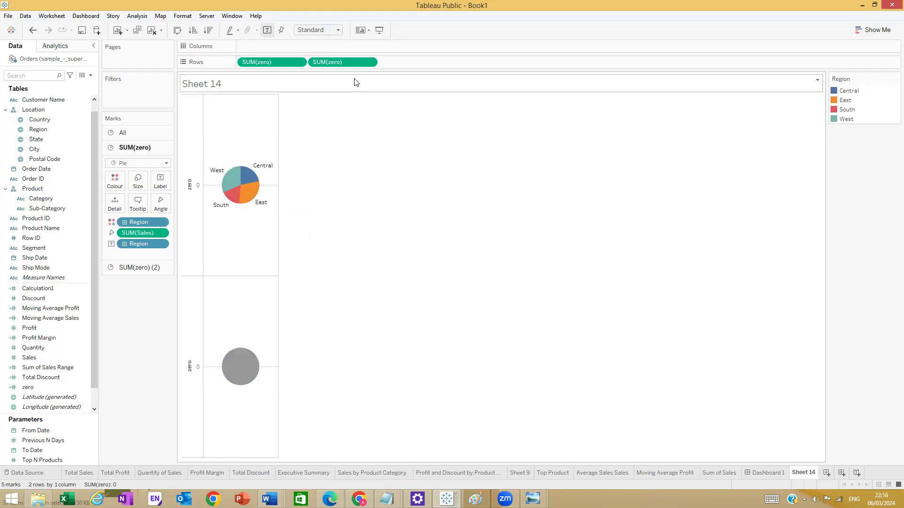
right_click(357, 63)
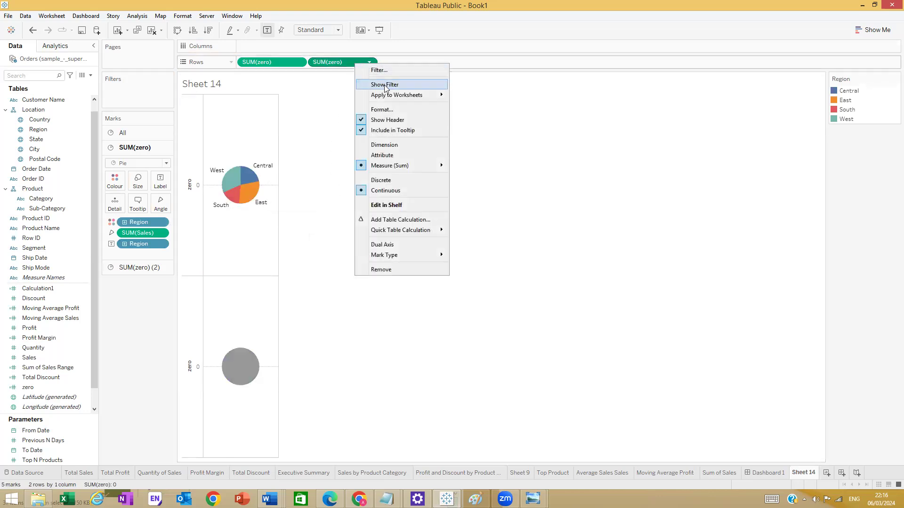
click(404, 246)
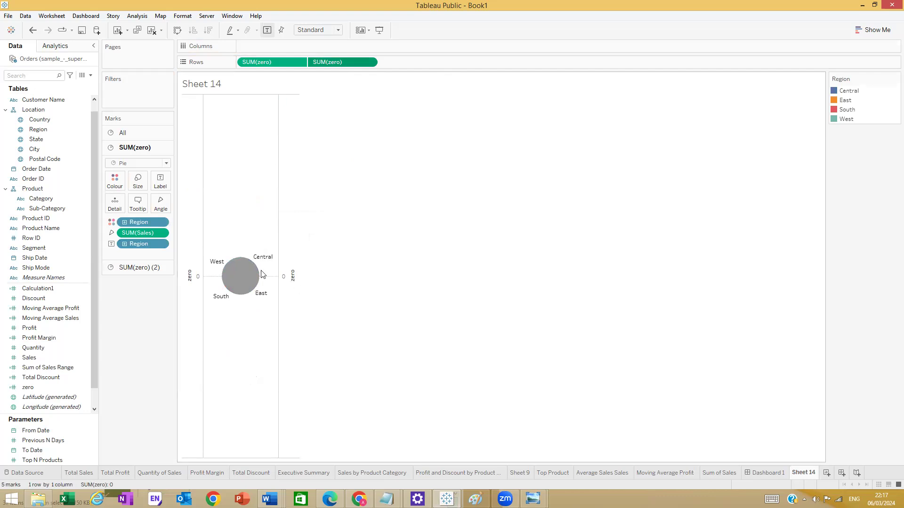
- Colour the second pie white
click(262, 275)
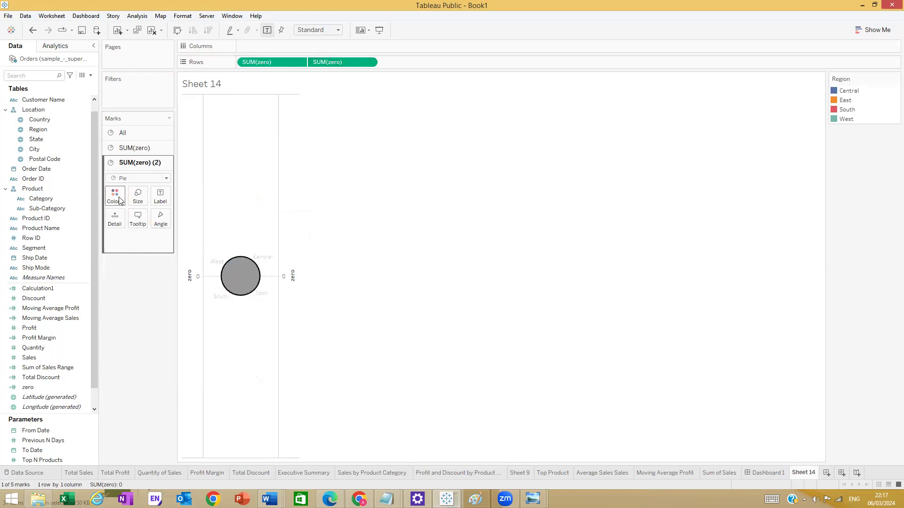
click(120, 200)
click(129, 226)
click(132, 359)
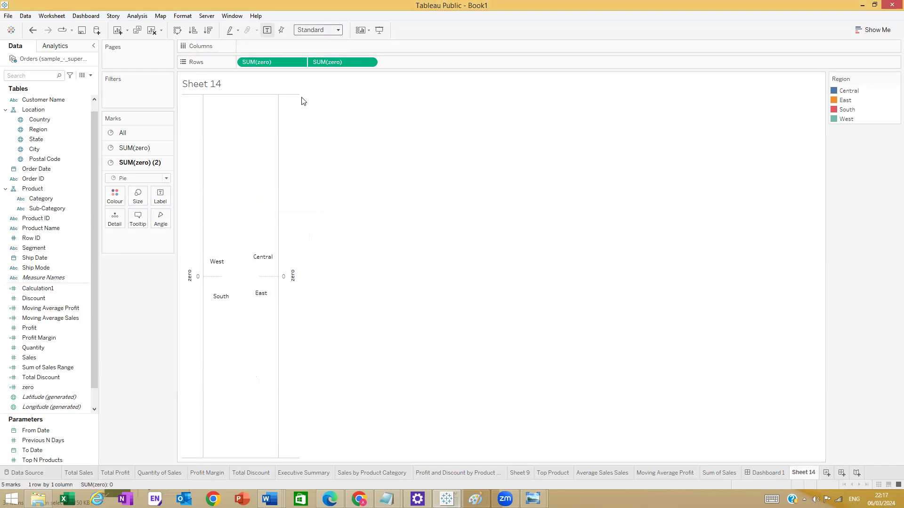
- Shrink the white centre pie so a thin donut ring remains
click(311, 30)
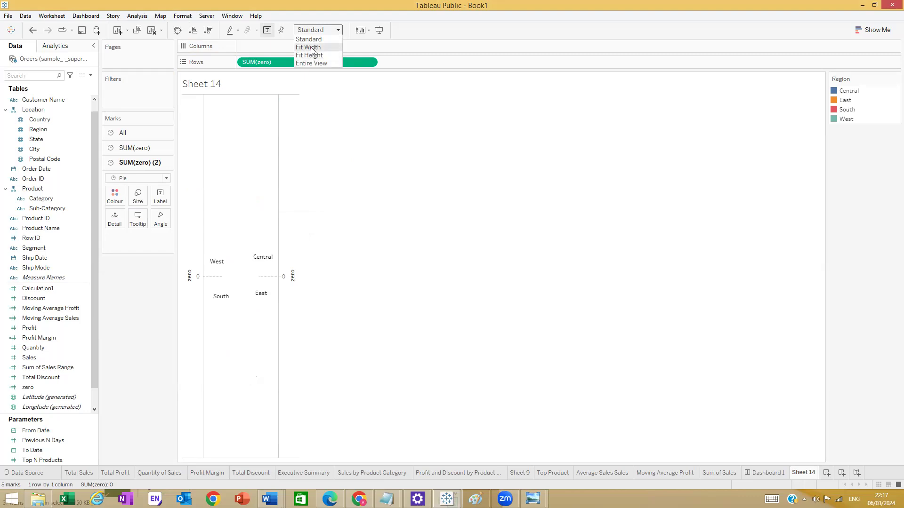
click(312, 48)
key(ctrl+z)
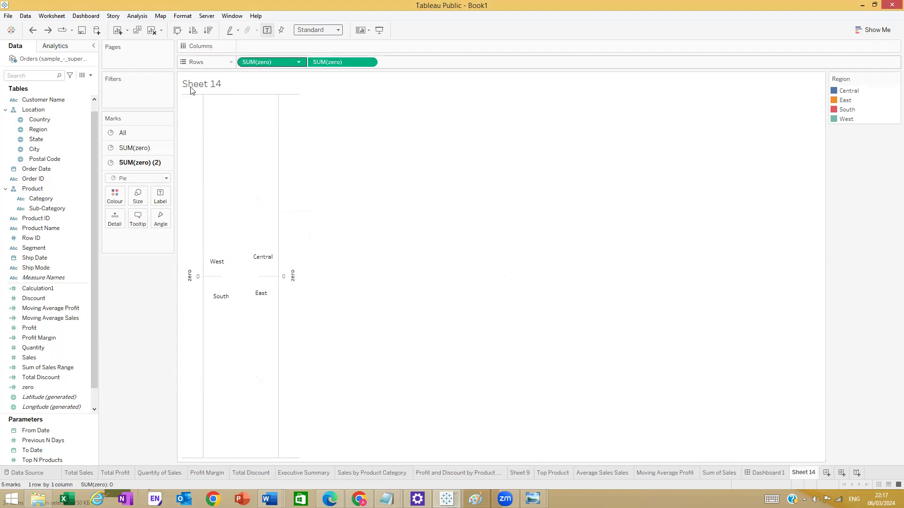
click(138, 197)
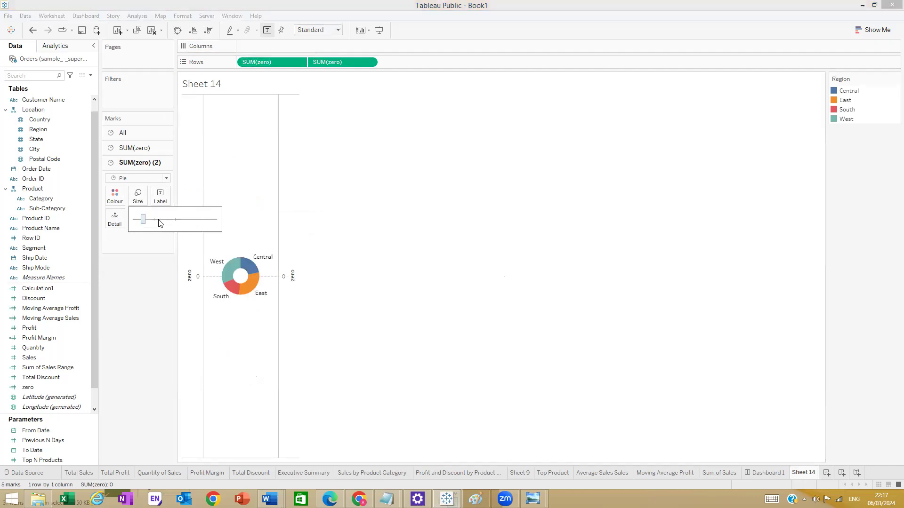
drag(153, 219, 149, 219)
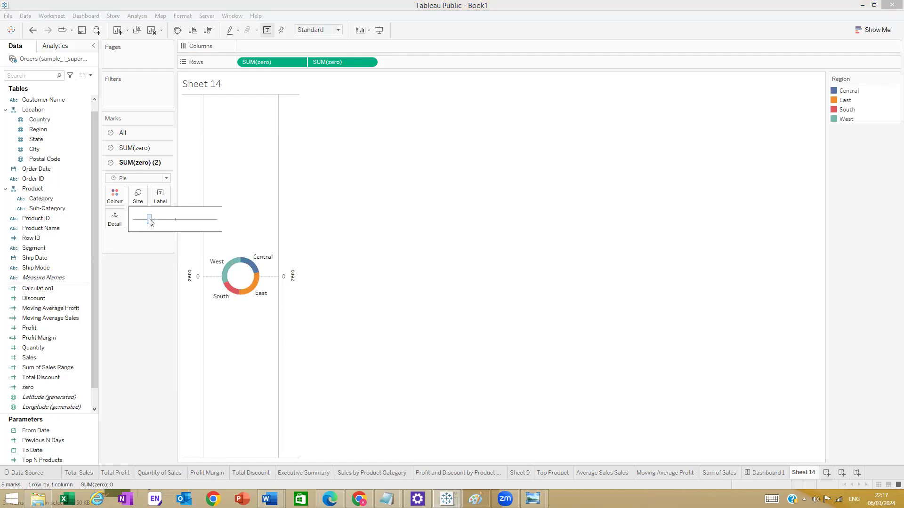
click(165, 423)
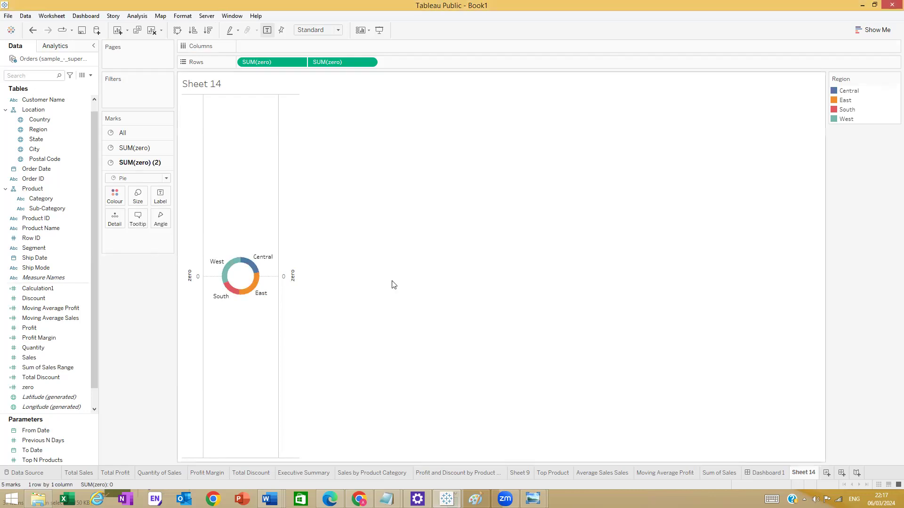
- Change the Region field's font to Tableau Semibold in the Format Font pane
click(259, 255)
right_click(259, 254)
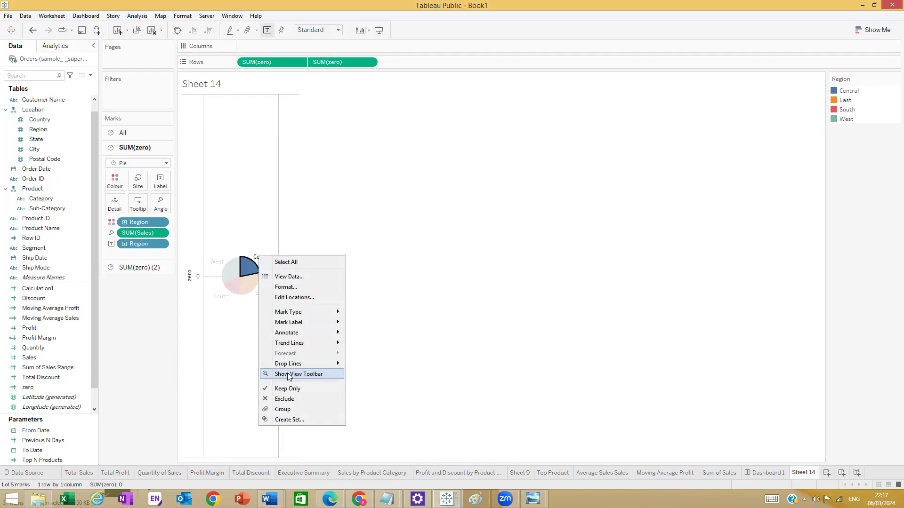
click(285, 287)
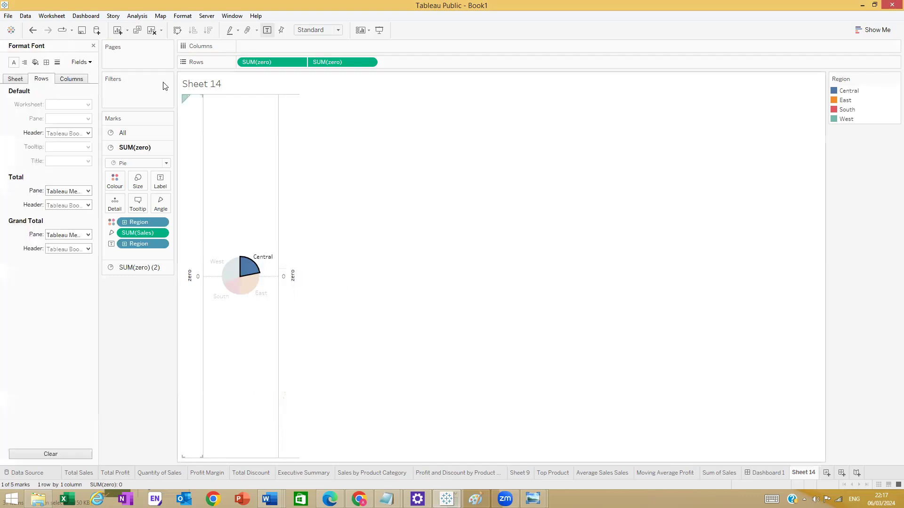
click(16, 80)
click(83, 65)
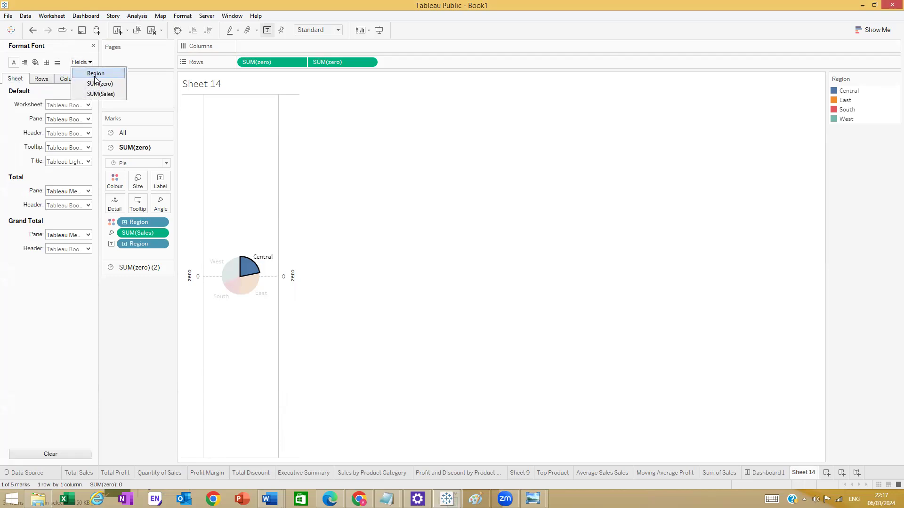
click(96, 74)
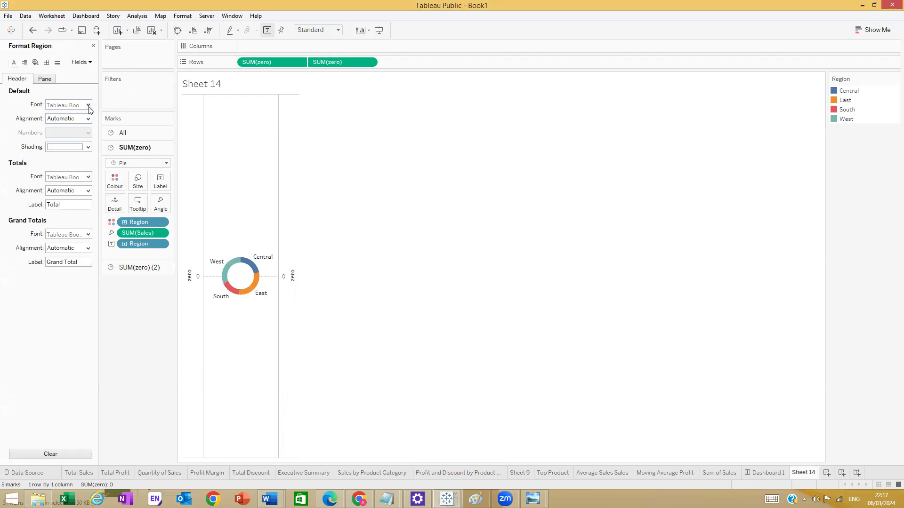
click(88, 106)
click(69, 131)
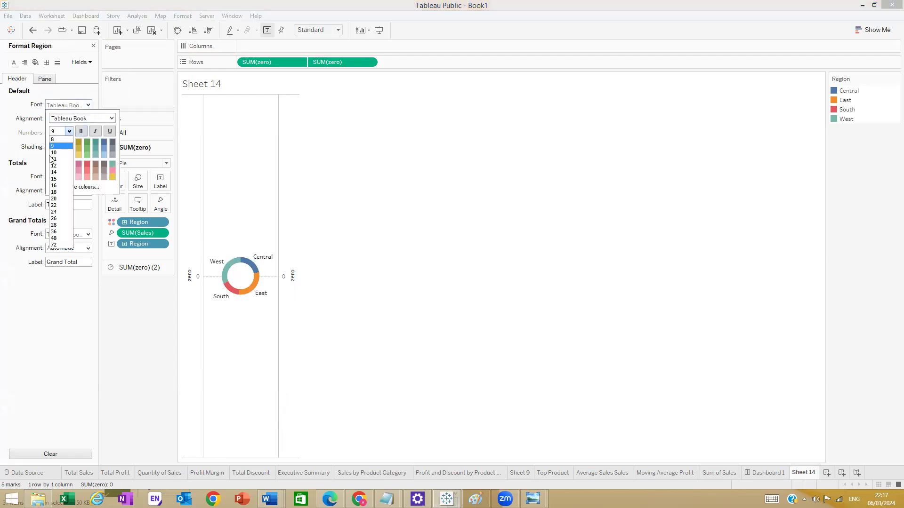
click(65, 150)
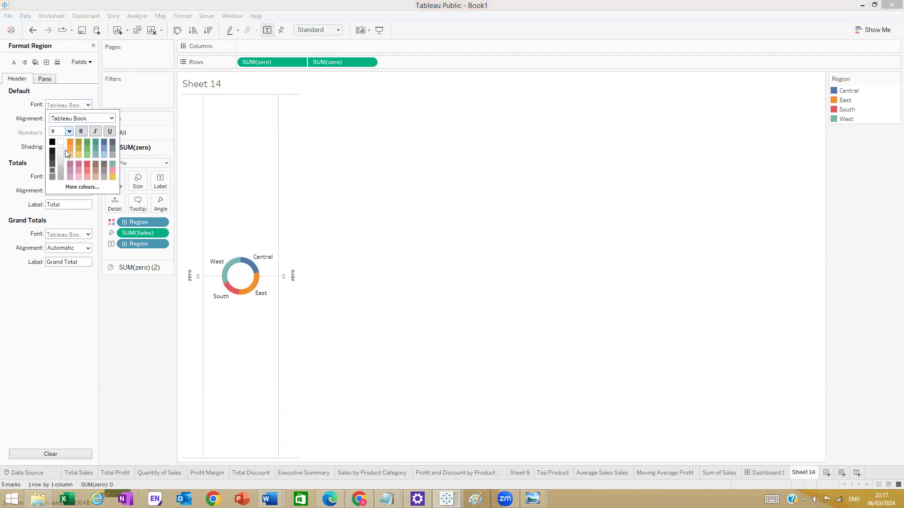
click(111, 118)
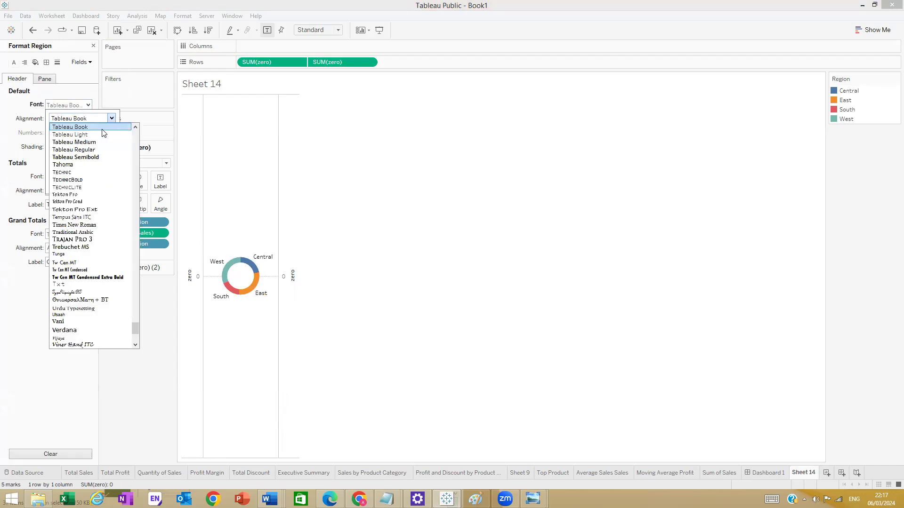
click(80, 155)
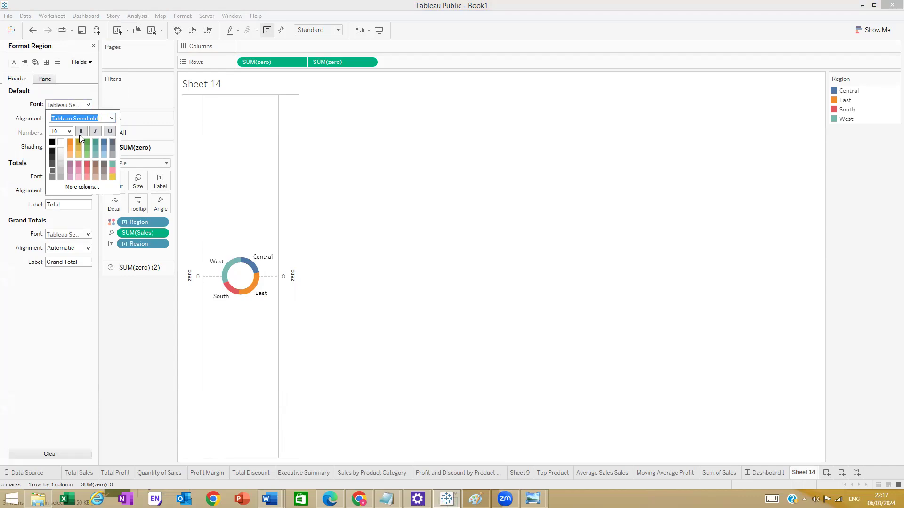
click(74, 304)
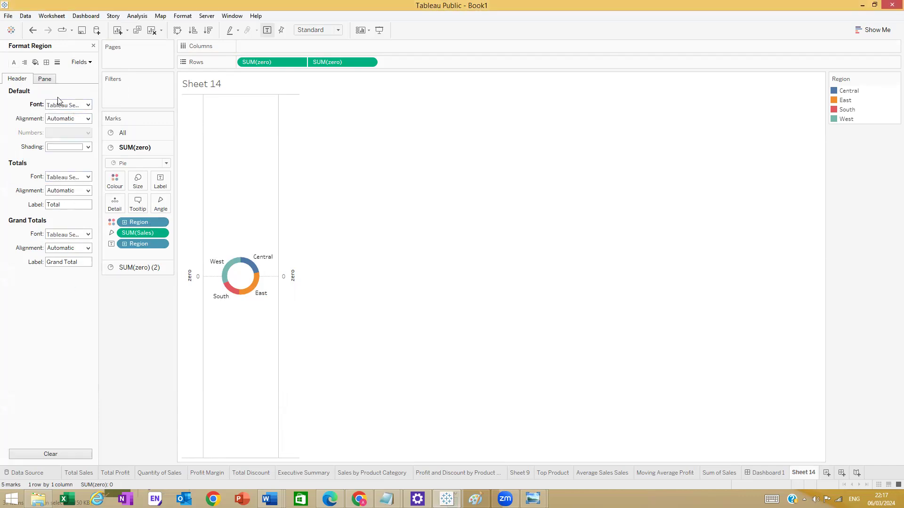
- Set the worksheet font to Tableau Semibold at size 10
click(14, 62)
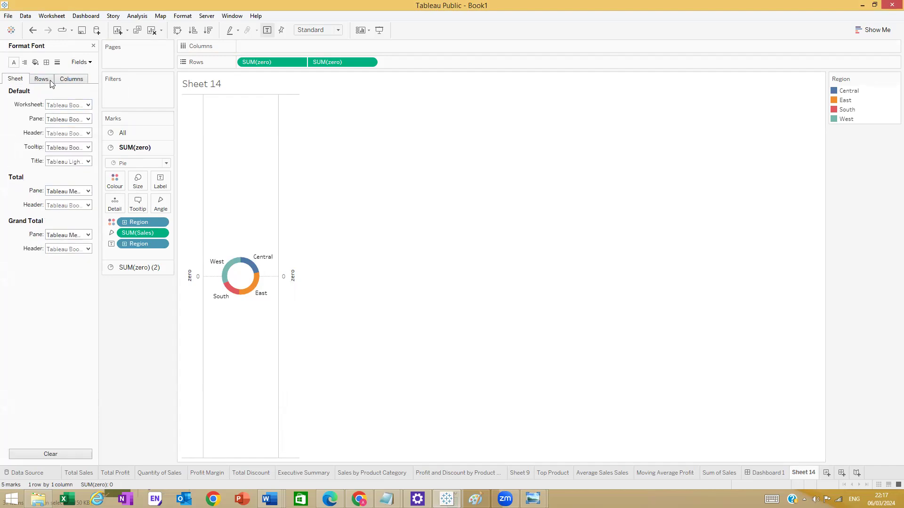
click(87, 105)
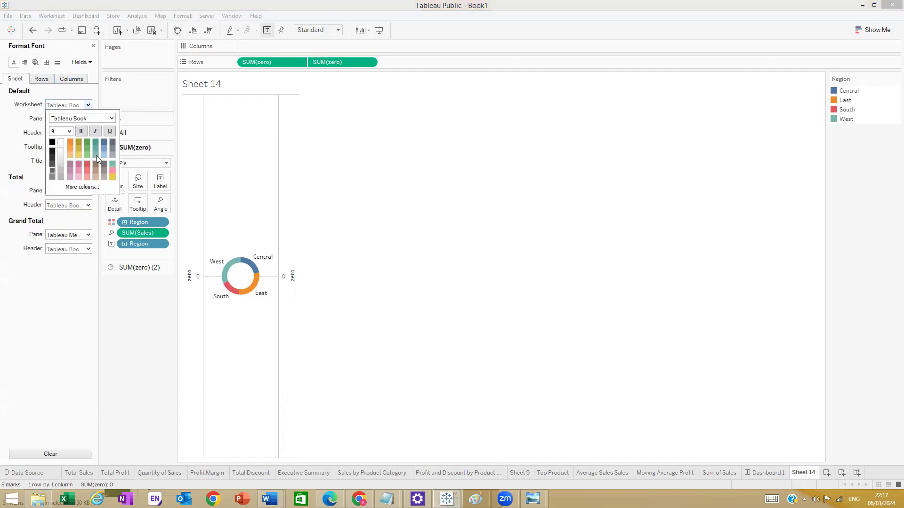
click(70, 132)
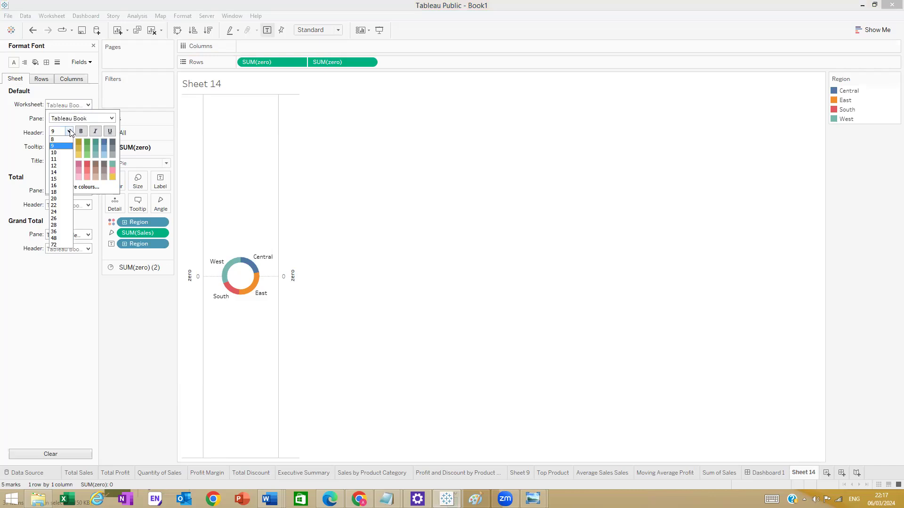
click(61, 166)
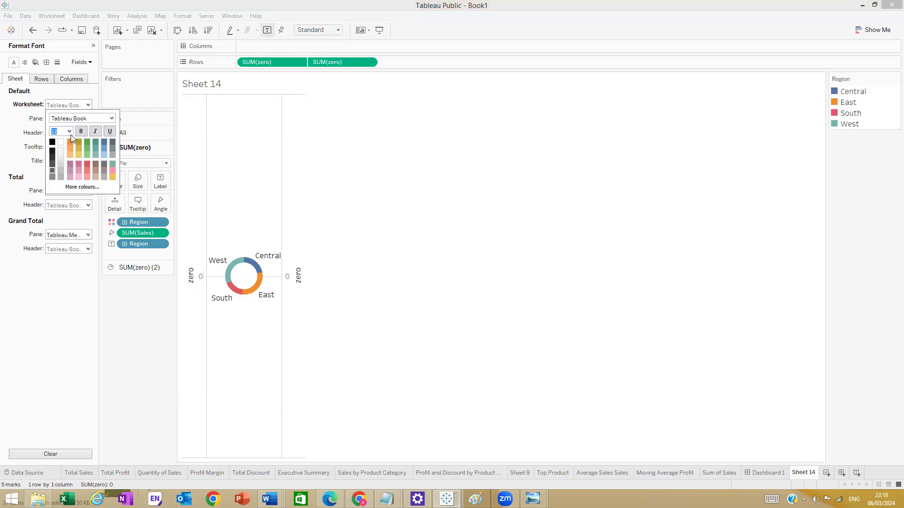
click(70, 132)
click(61, 154)
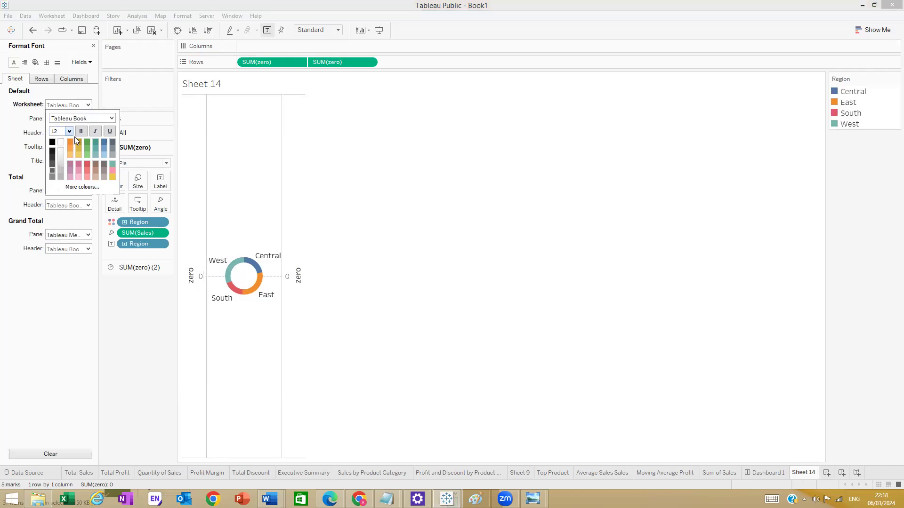
click(106, 117)
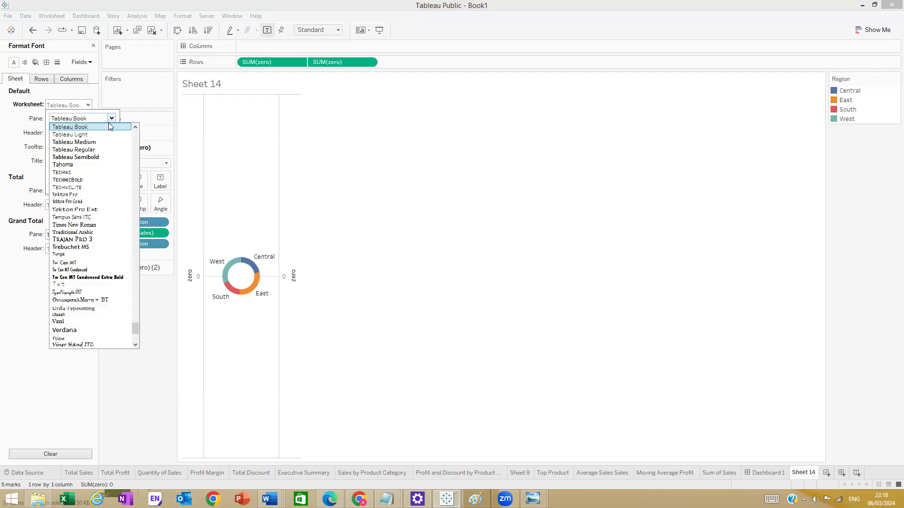
click(81, 157)
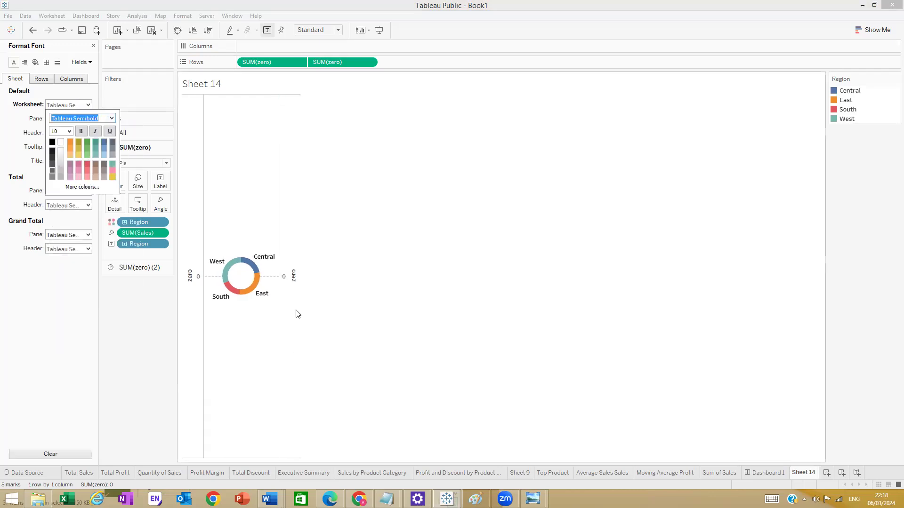
click(322, 312)
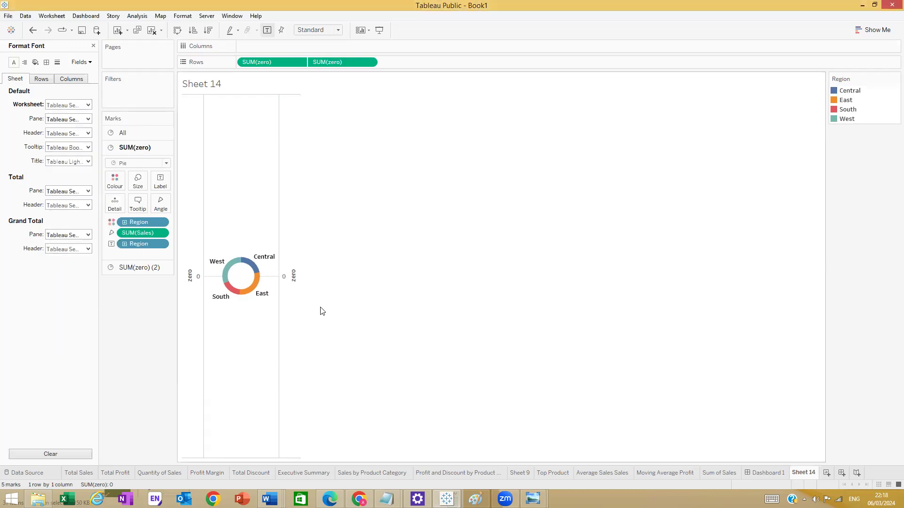
click(46, 62)
- Set Zero Lines to None in line formatting
click(57, 62)
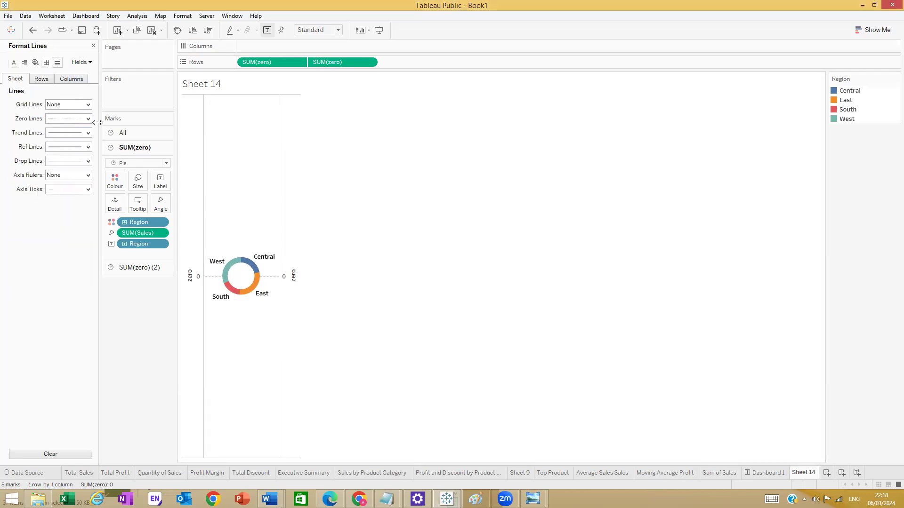
click(88, 118)
click(83, 131)
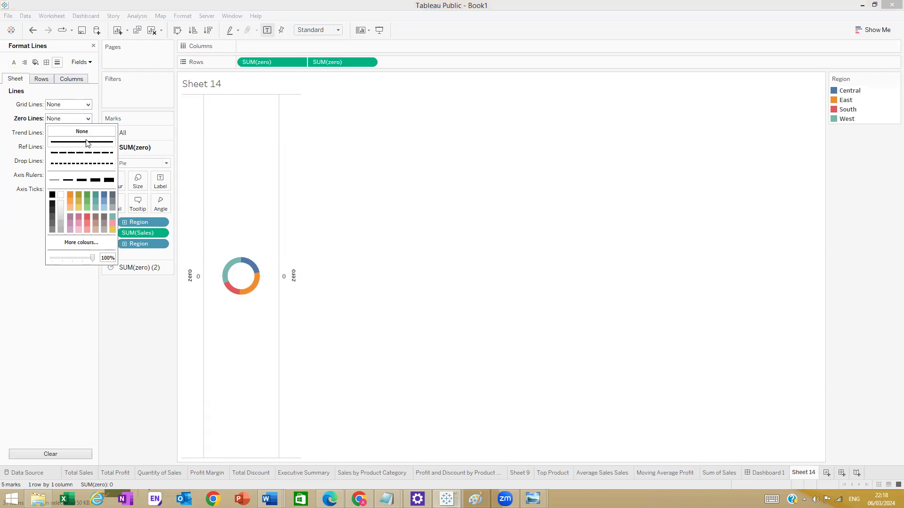
- Hide the axis header and widen the view to enlarge the donut
right_click(294, 253)
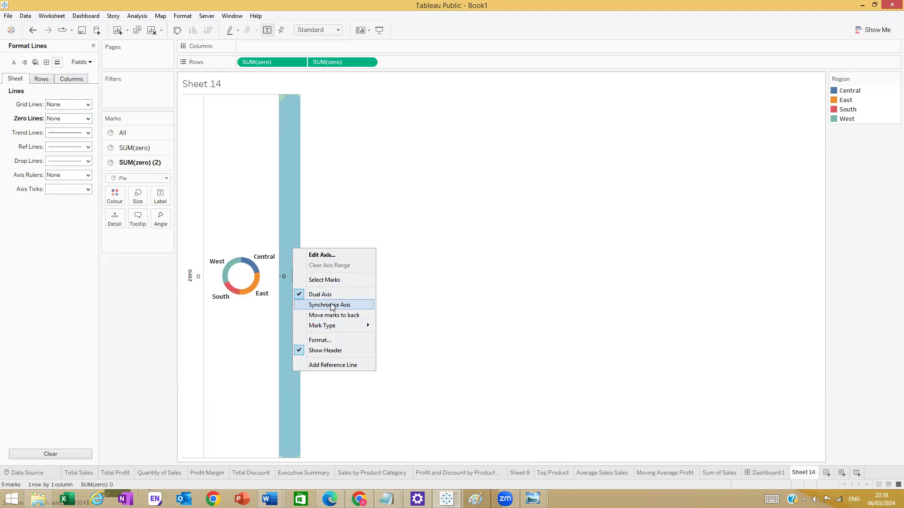
click(200, 294)
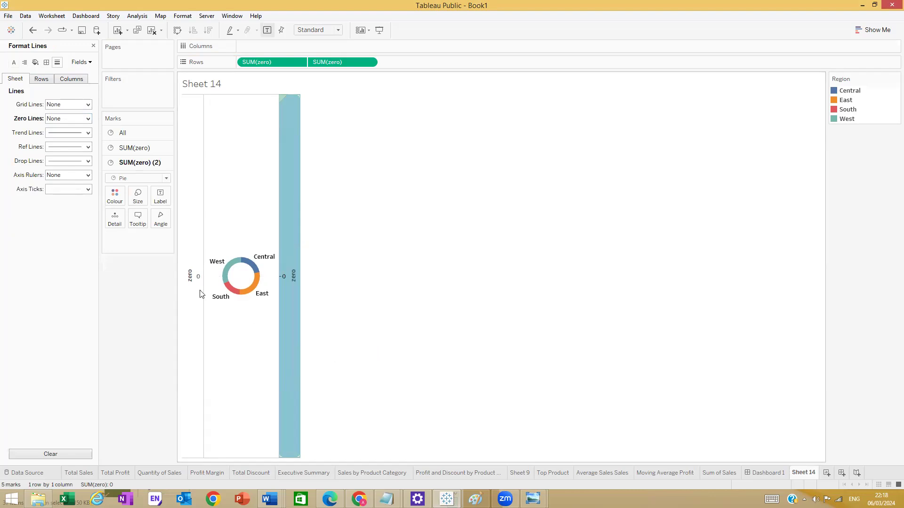
click(200, 294)
right_click(191, 268)
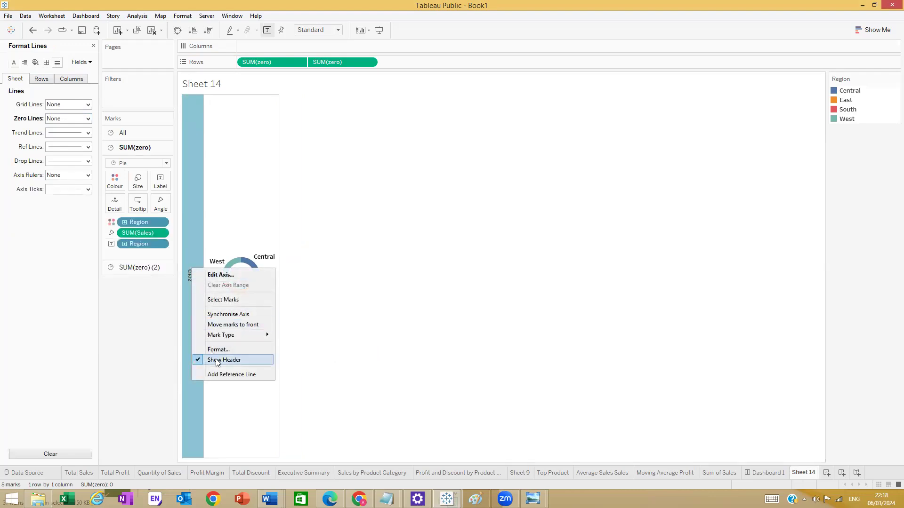
click(216, 360)
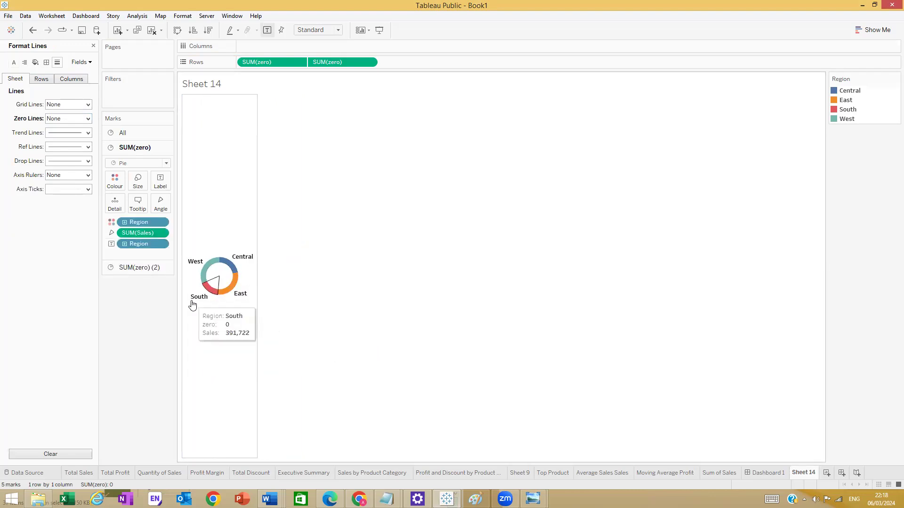
drag(258, 277, 382, 268)
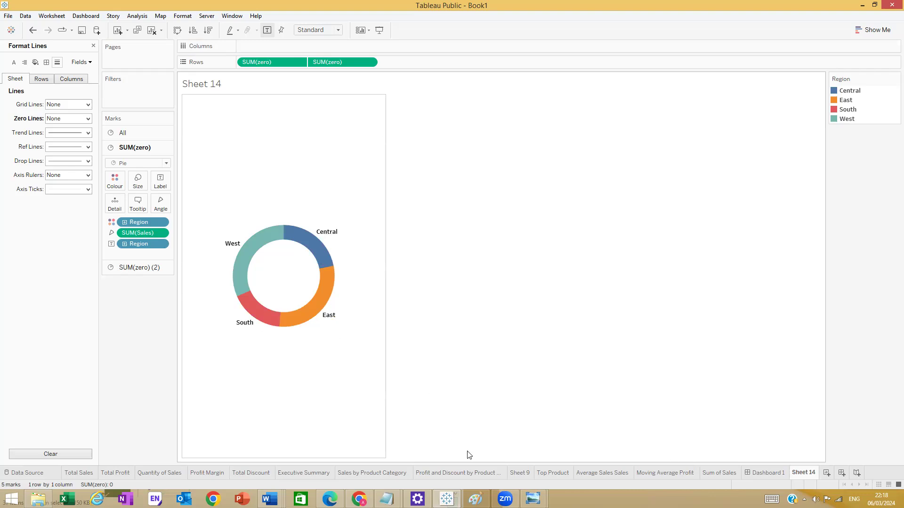
- Move the Sheet 14 tab ahead of Dashboard 1 and close the Format Lines pane
double_click(223, 86)
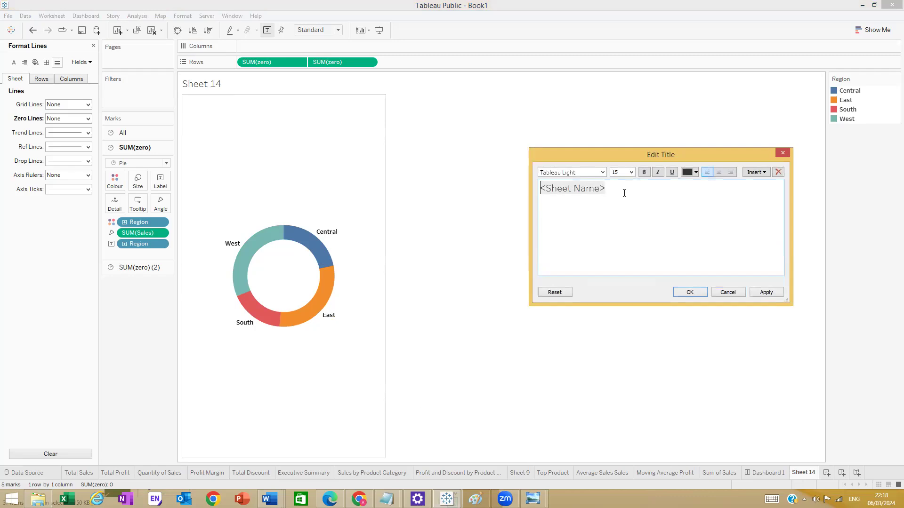
click(789, 149)
click(782, 153)
drag(770, 473, 753, 472)
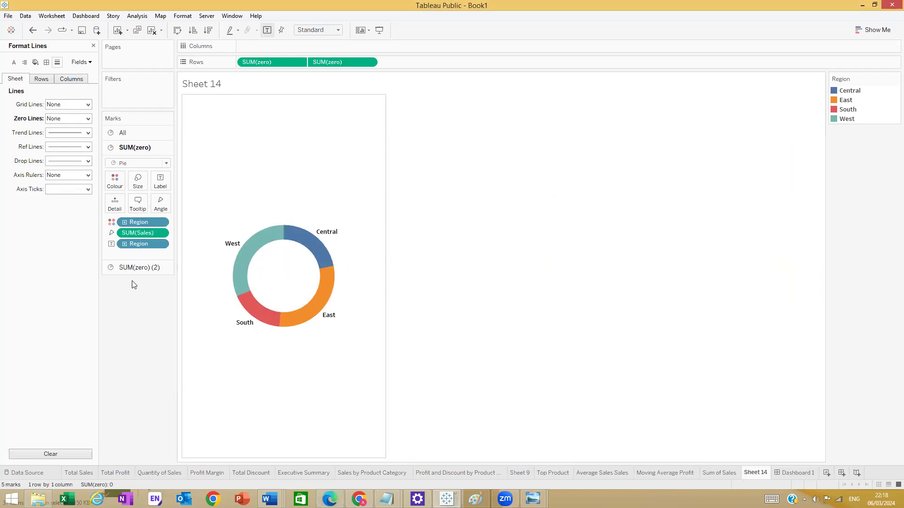
click(137, 268)
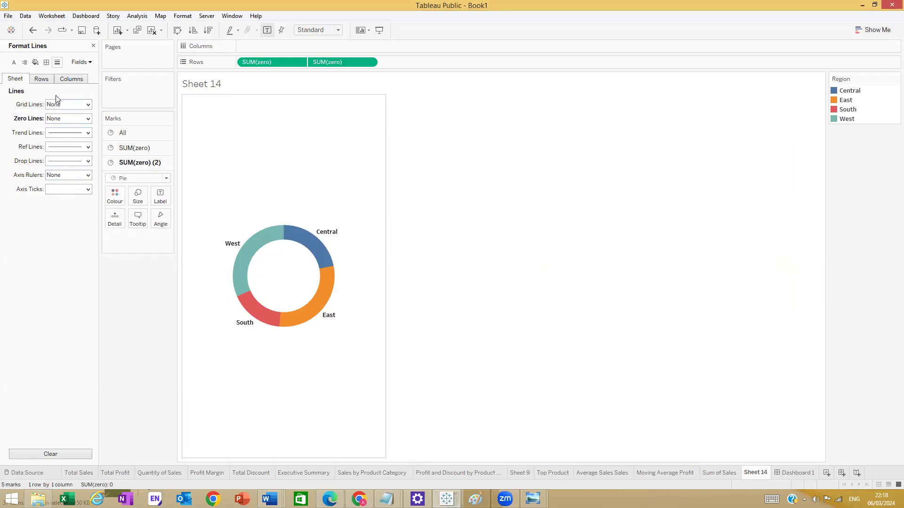
click(93, 46)
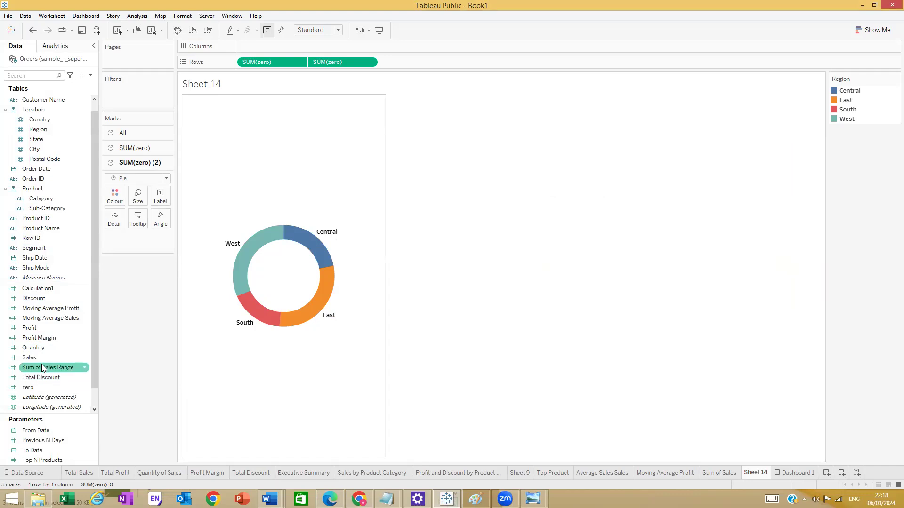
- Label the inner white circle with total Sales, showing 2,297,201 in the centre
drag(37, 359, 157, 196)
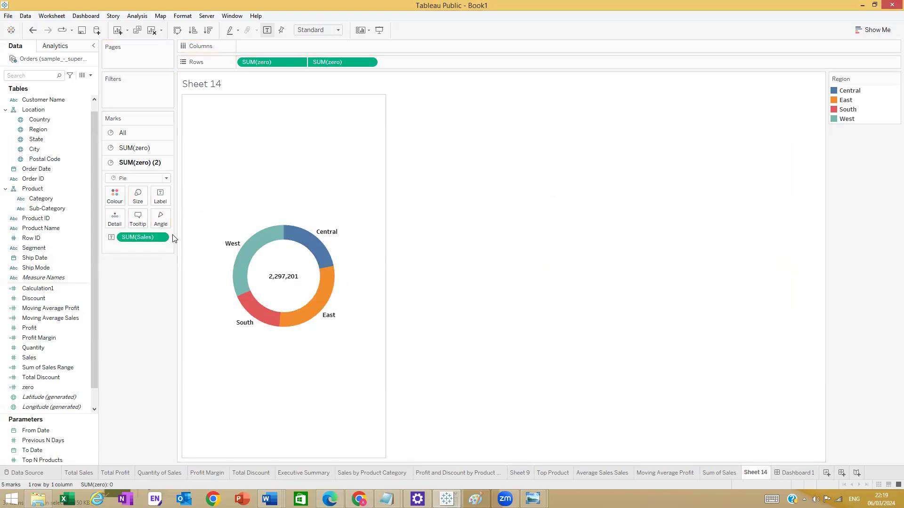
click(34, 298)
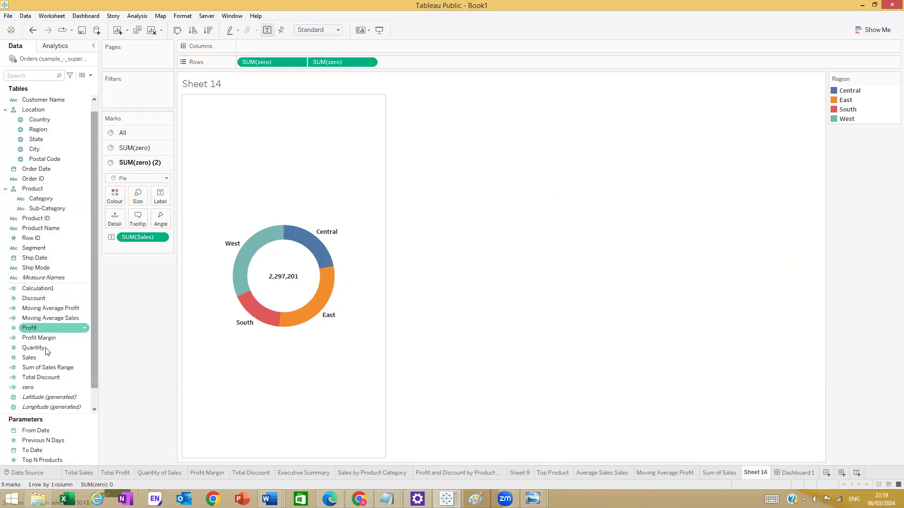
drag(33, 357, 159, 196)
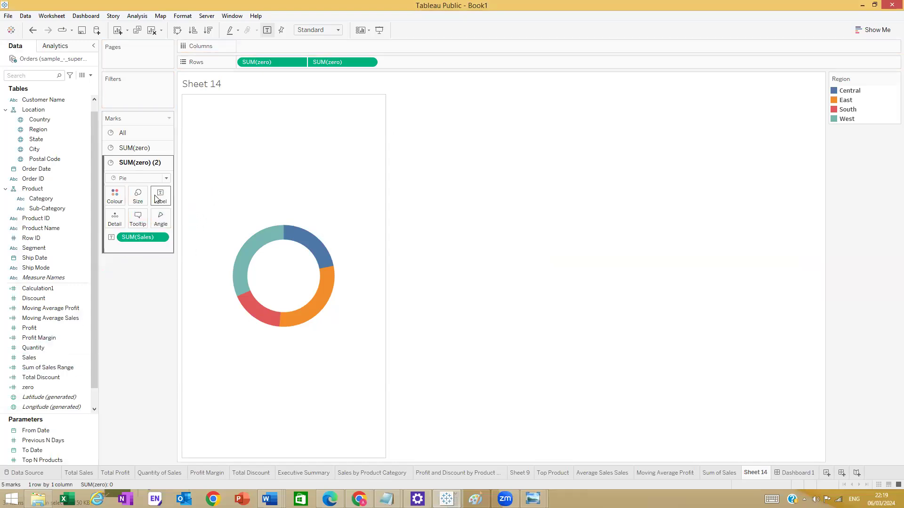
right_click(292, 281)
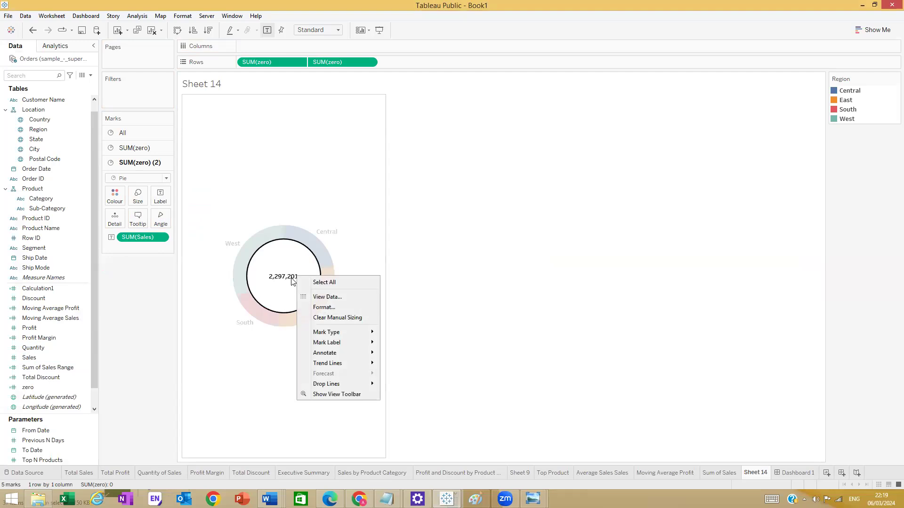
click(244, 327)
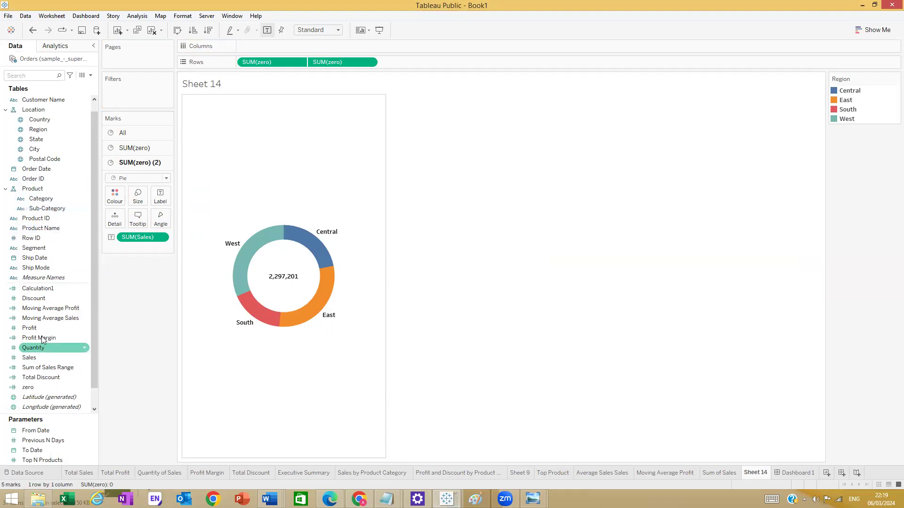
drag(35, 358, 143, 175)
- Add Sales to the outer ring's labels as Percent of Total (West 31.58%, East 29.55%)
click(127, 148)
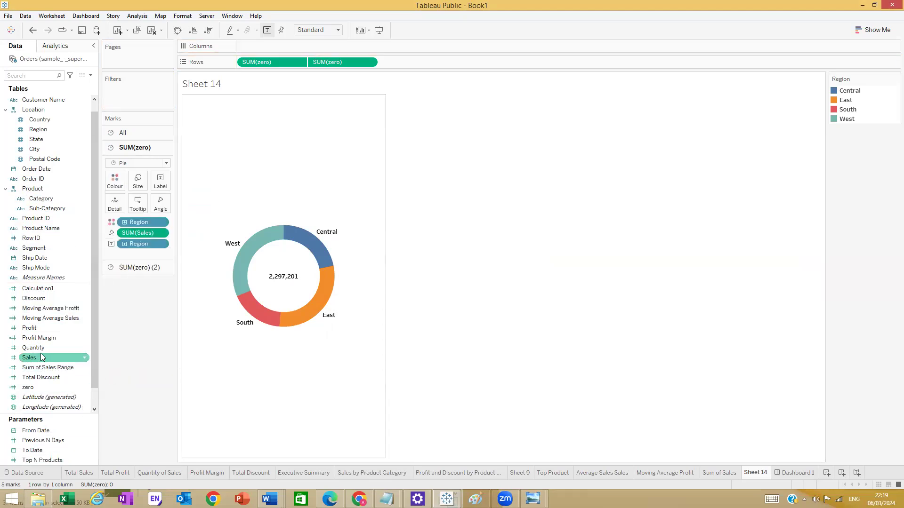
drag(42, 359, 160, 181)
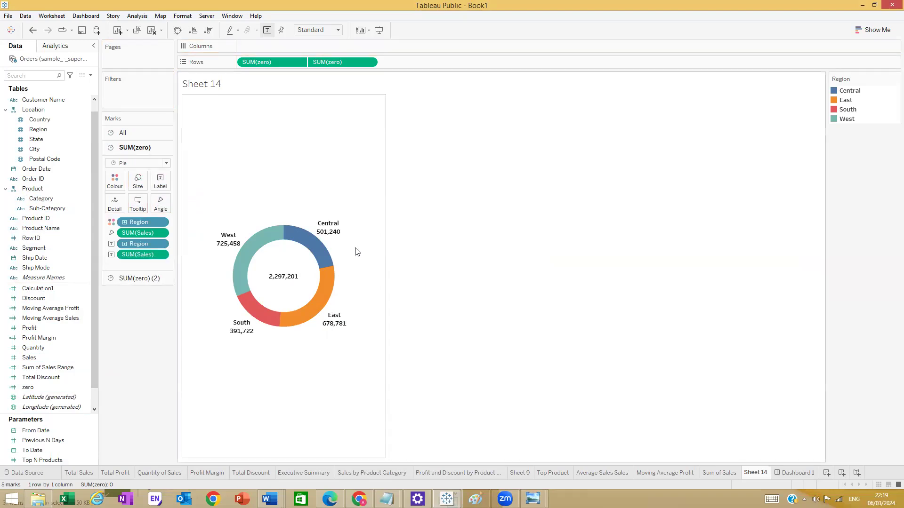
click(162, 256)
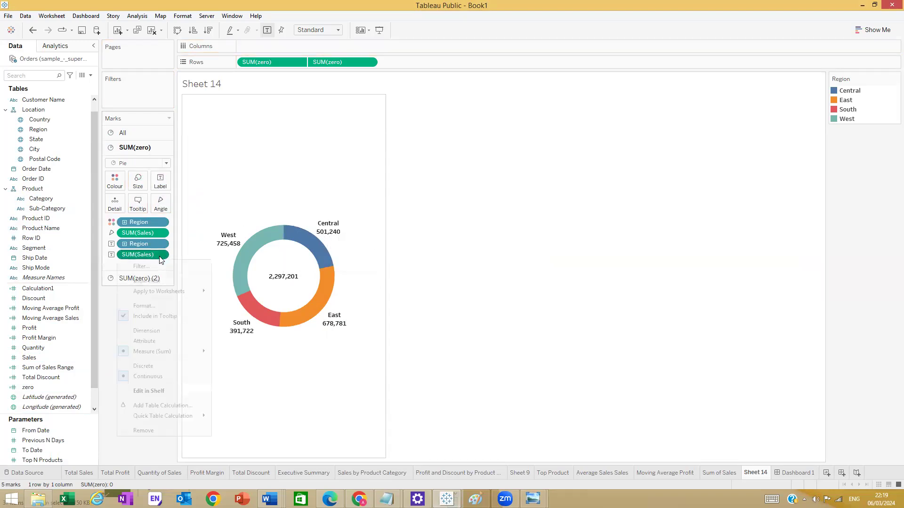
click(160, 253)
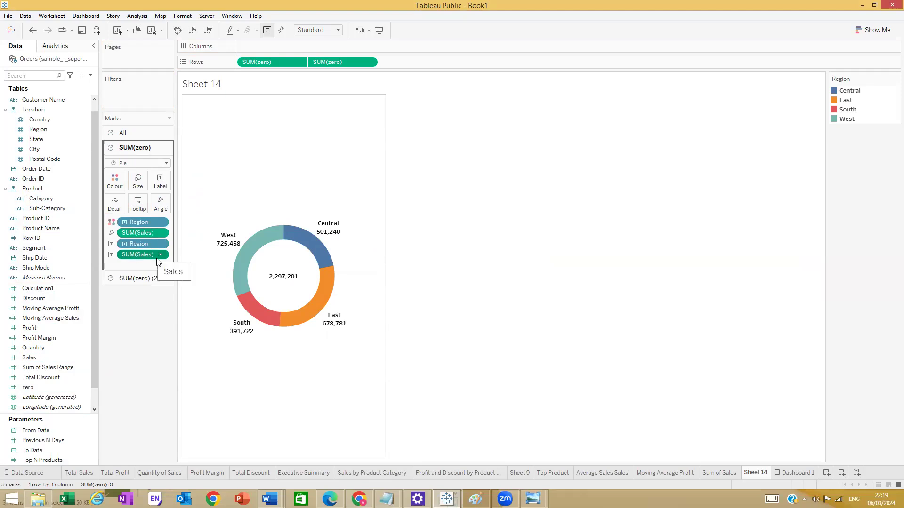
click(160, 256)
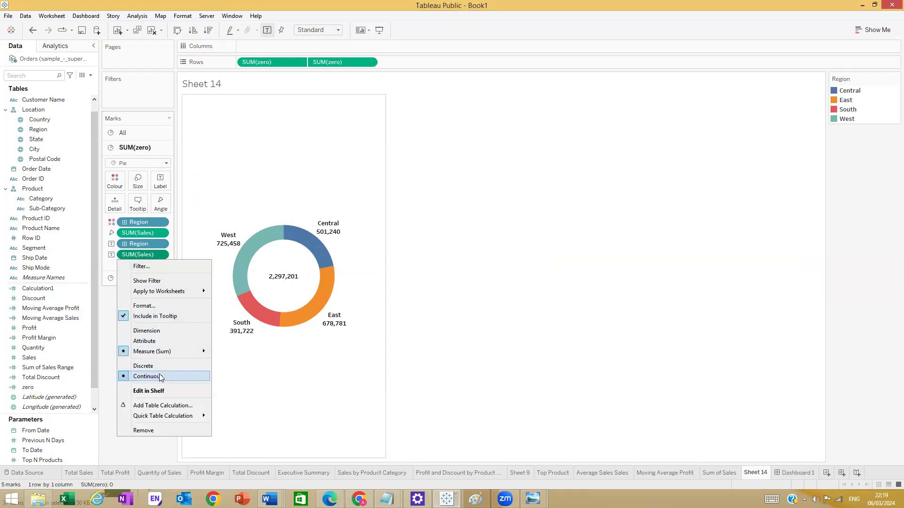
mouse_move(172, 419)
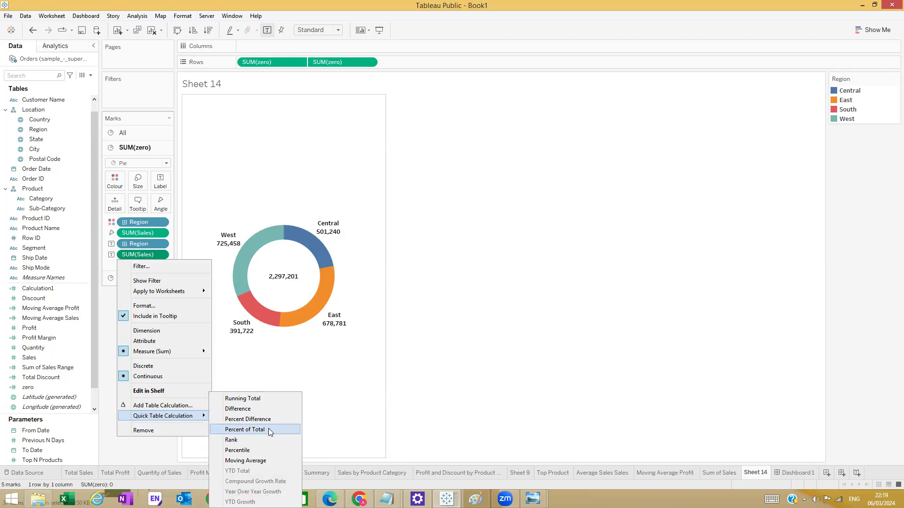
click(245, 429)
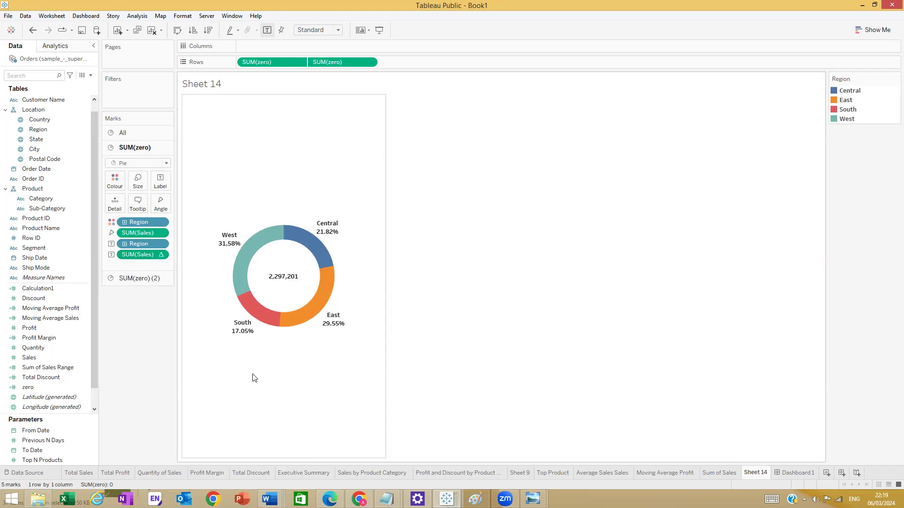
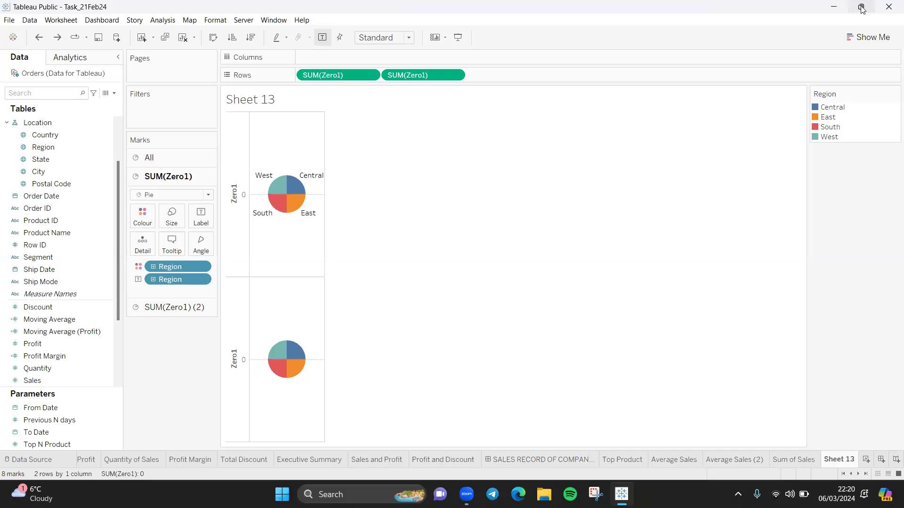
- Size the top pie's region slices by Sales and remove Region from the lower pie layer
mouse_move(862, 9)
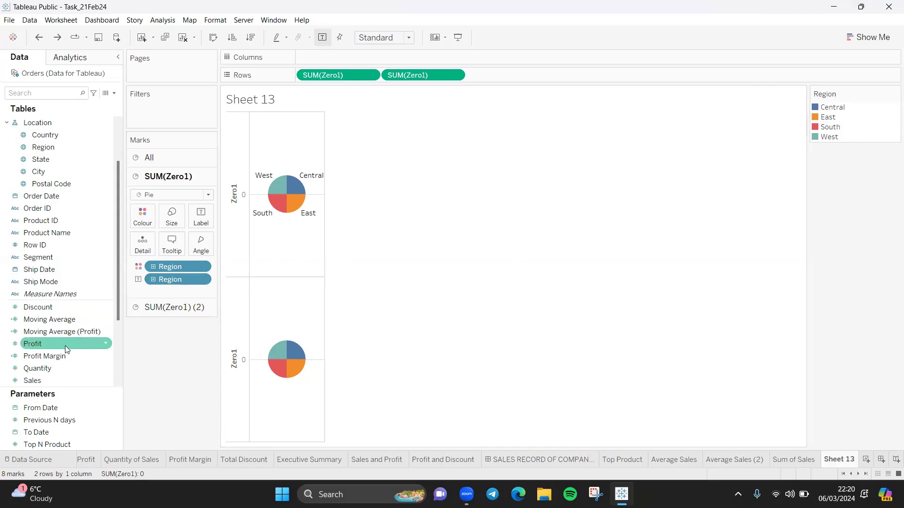
drag(49, 382, 198, 244)
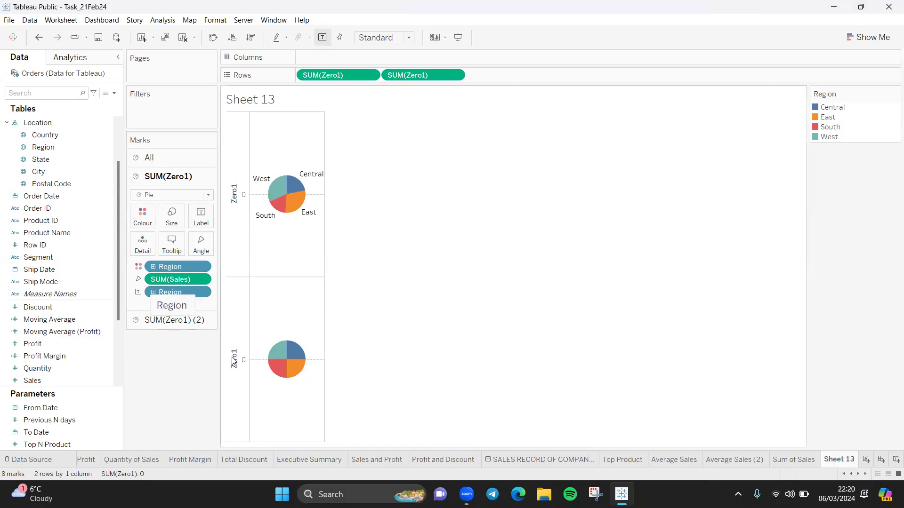
click(160, 322)
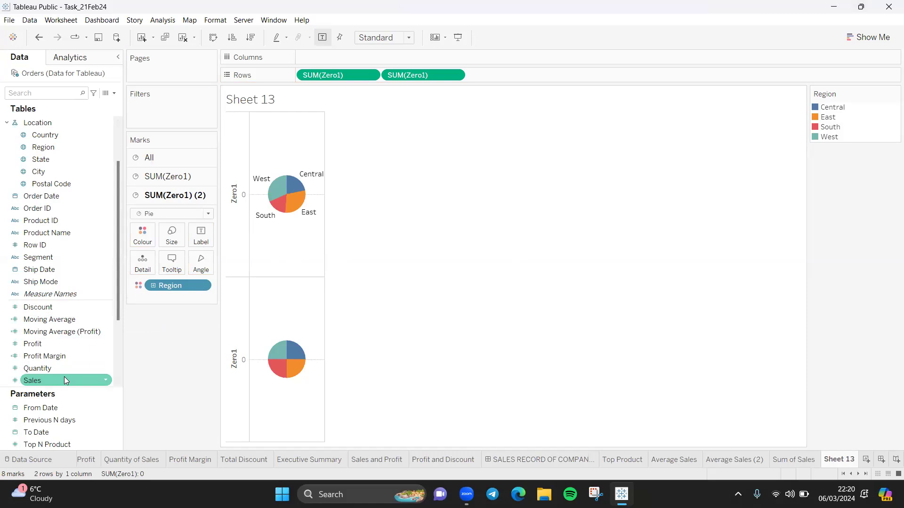
drag(165, 285, 156, 373)
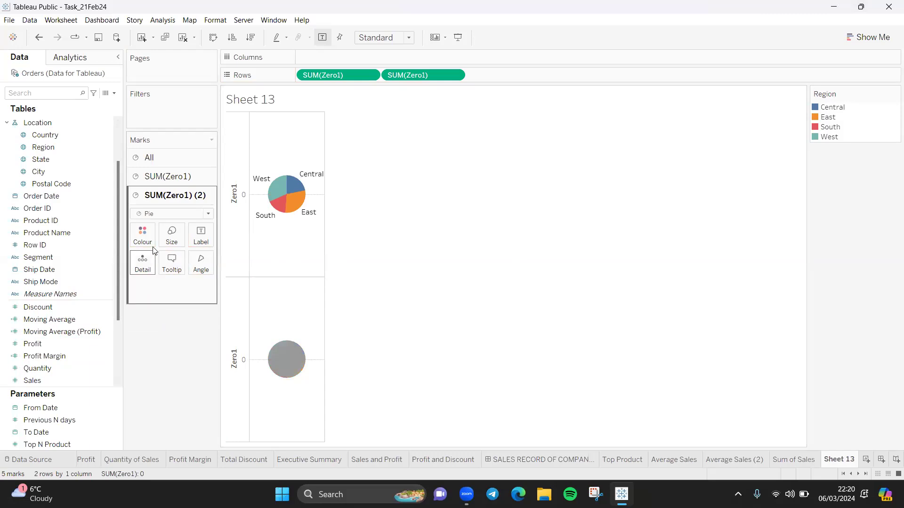
- Colour the lower pie white and label it with total Sales, 2,297,201
click(142, 234)
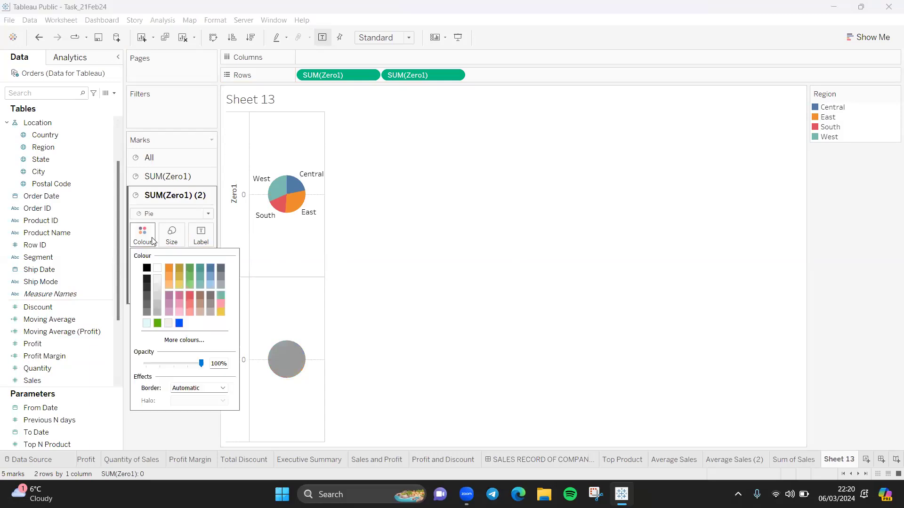
click(159, 270)
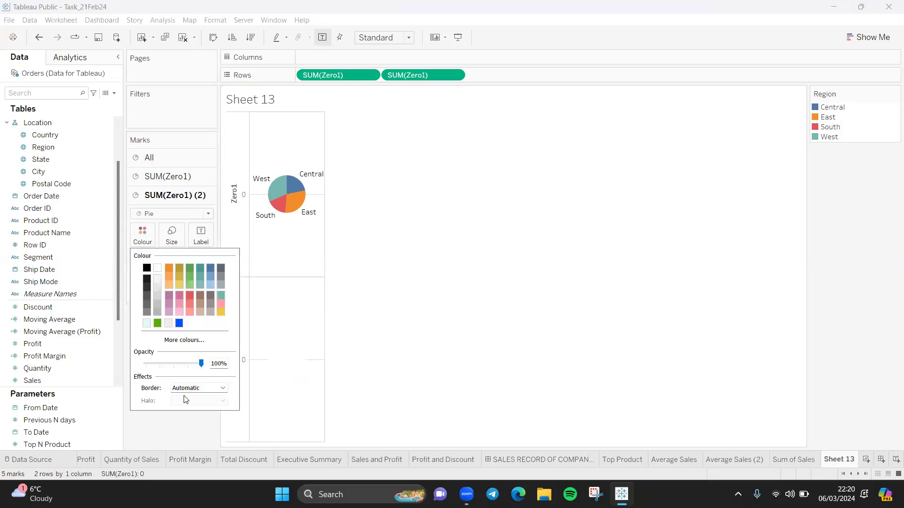
click(191, 438)
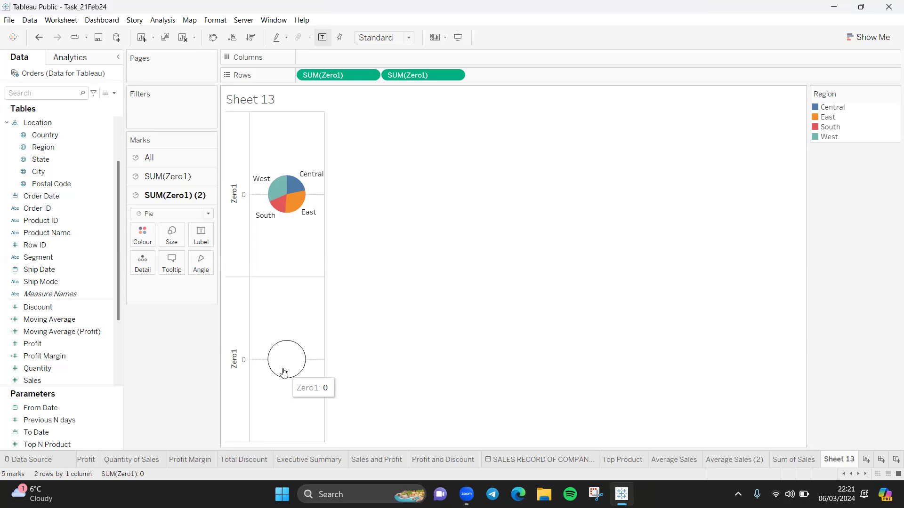
drag(70, 379, 205, 241)
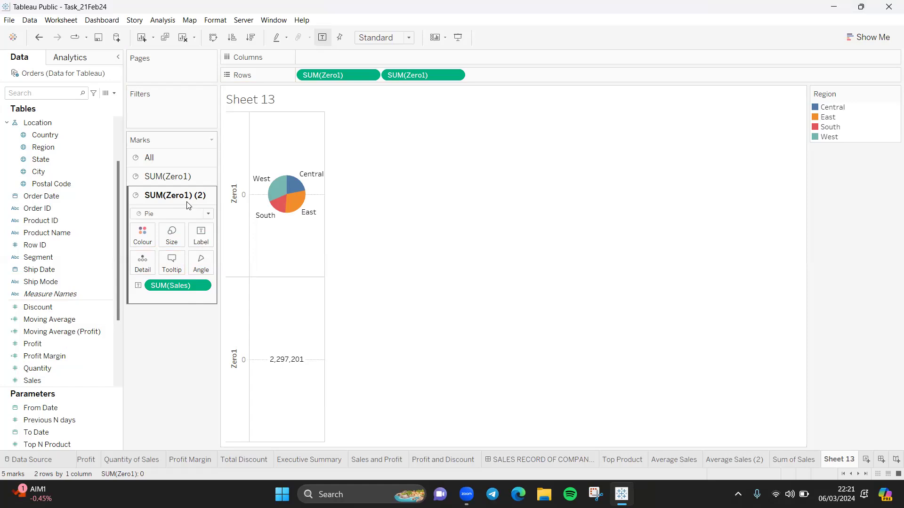
- Label the top pie's region slices with Sales as Percent of Total, e.g. West 31.58%
mouse_move(179, 285)
mouse_down()
mouse_move(171, 337)
mouse_move(173, 287)
mouse_up()
click(161, 178)
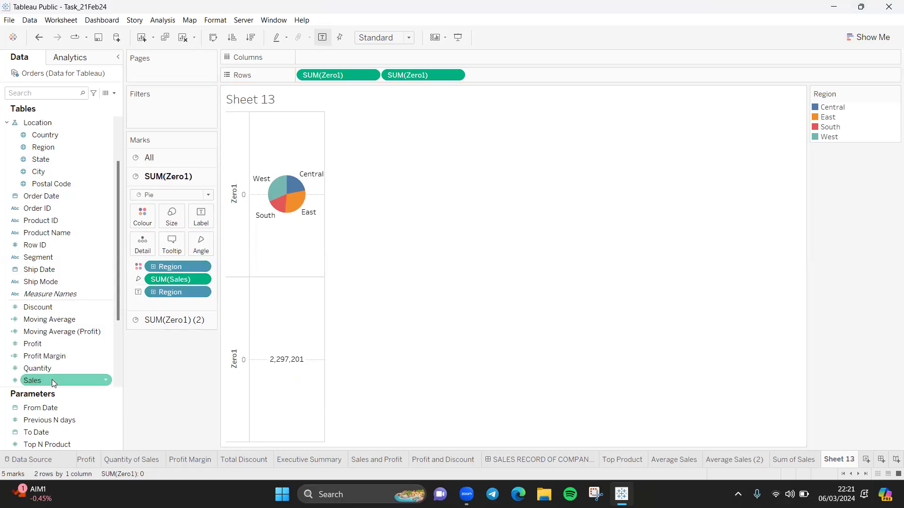
drag(52, 379, 200, 225)
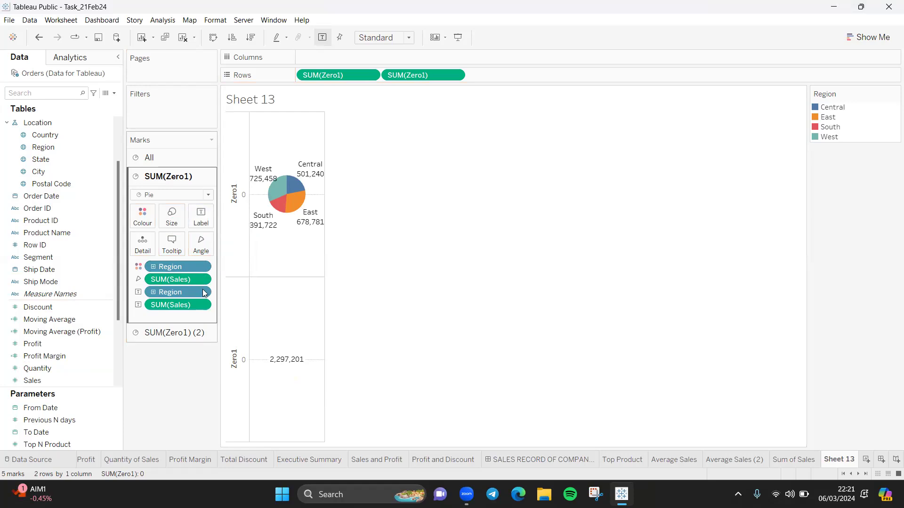
right_click(203, 307)
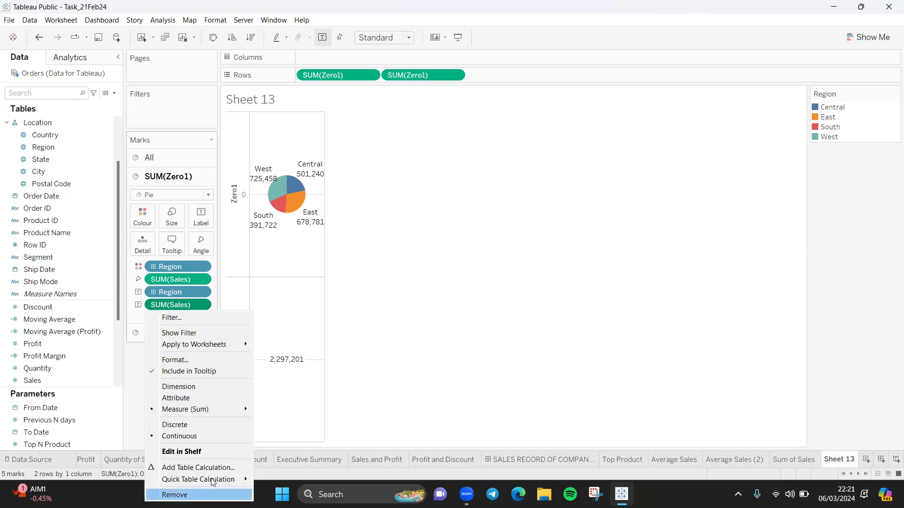
mouse_move(232, 480)
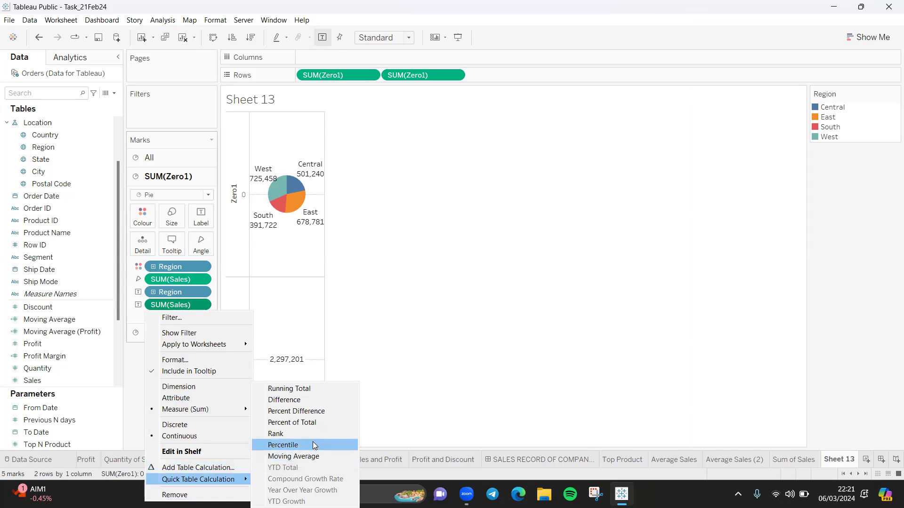
click(324, 424)
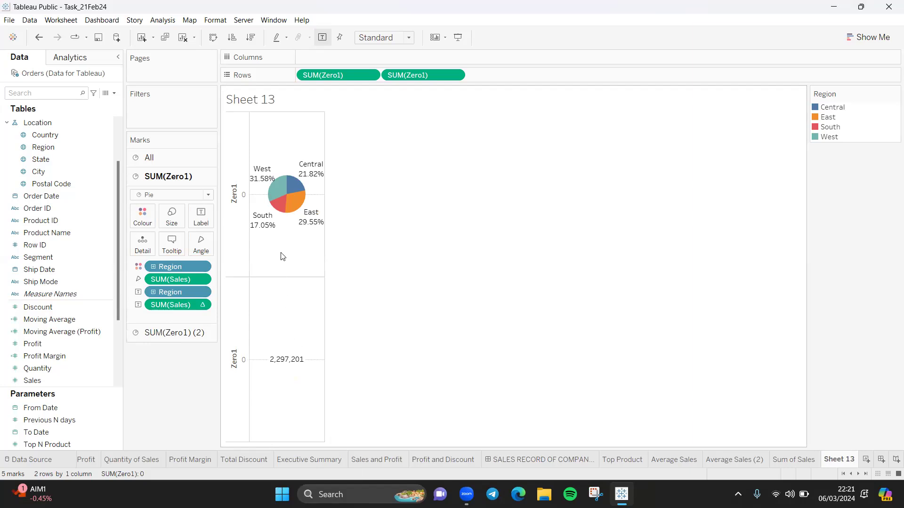
mouse_move(275, 224)
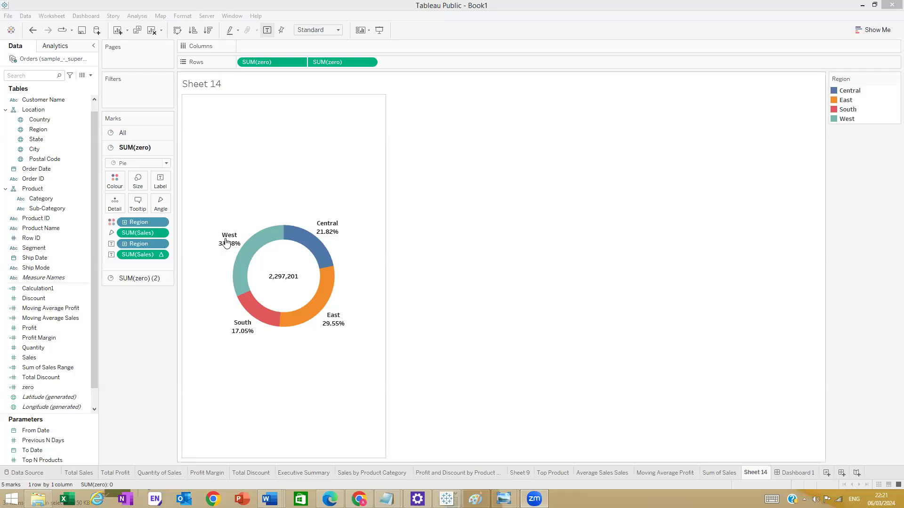
- Format the % of Total SUM(Sales) labels as percentages with 0 decimals (West 32%, East 30%)
mouse_move(234, 246)
right_click(229, 236)
click(254, 266)
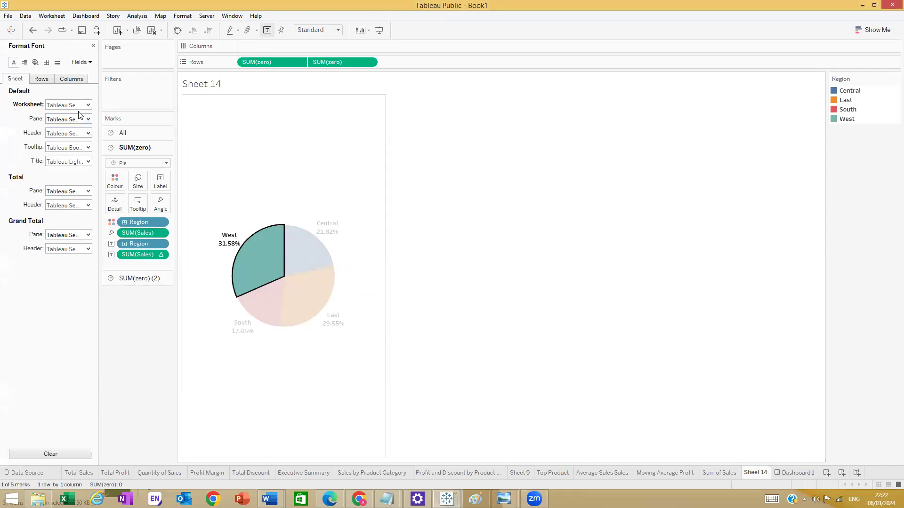
click(89, 62)
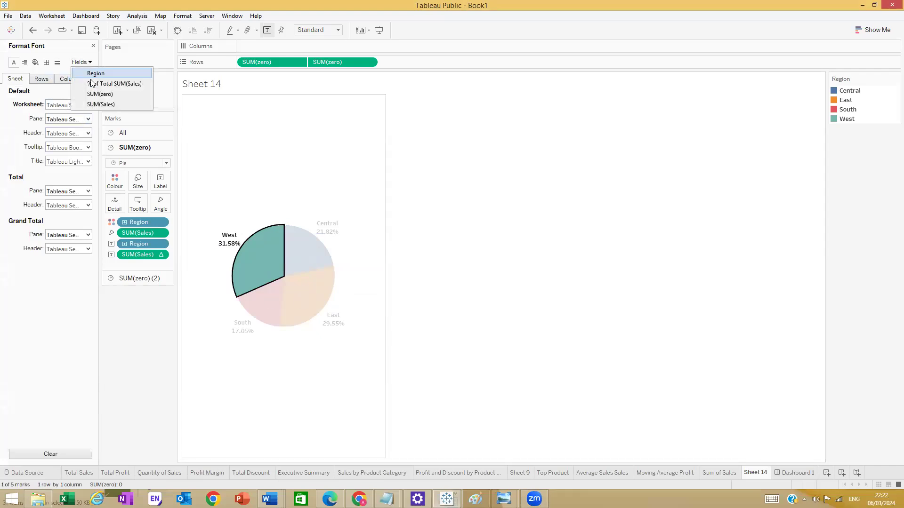
click(106, 84)
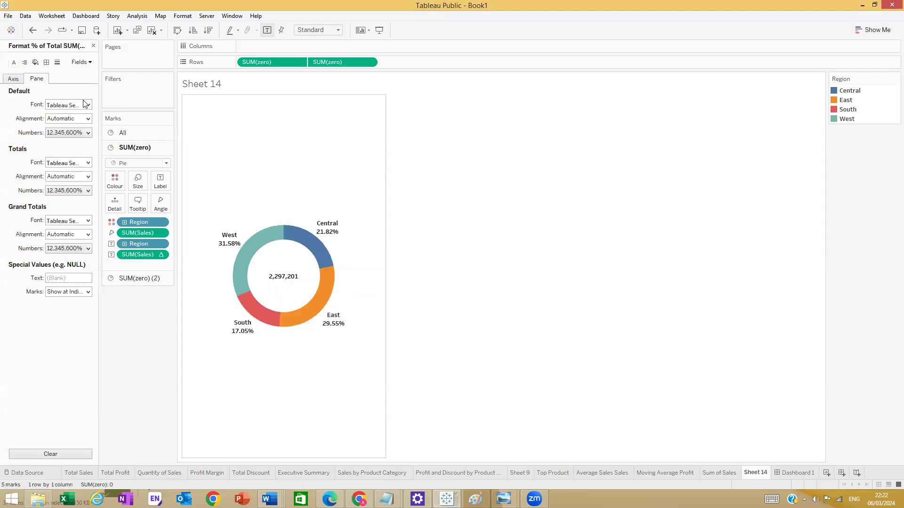
click(83, 135)
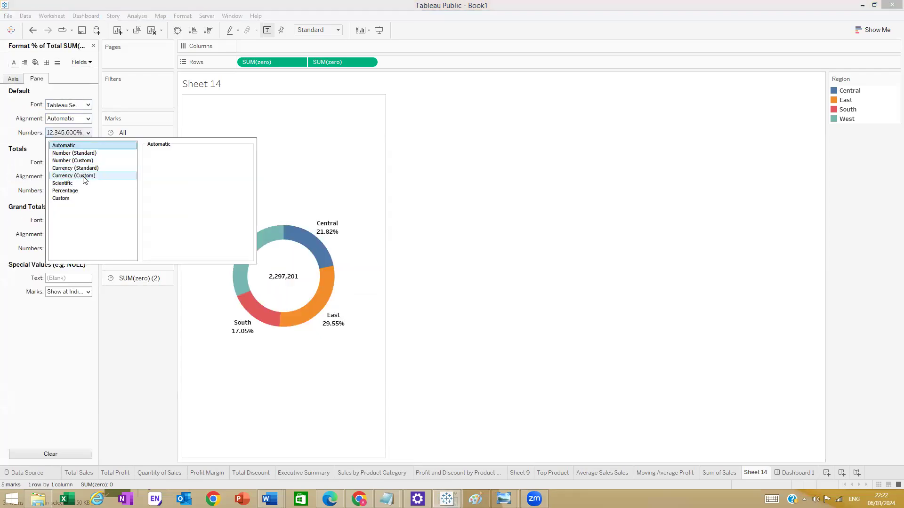
click(103, 191)
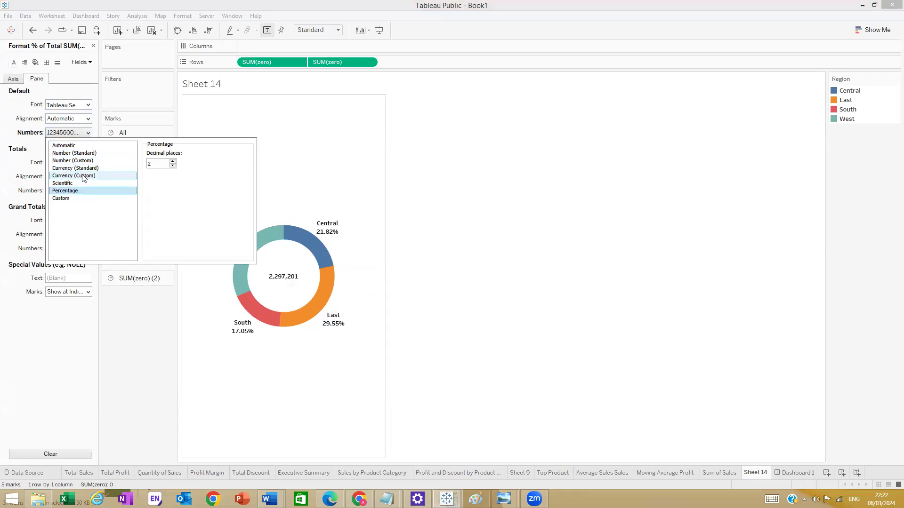
click(173, 166)
click(172, 166)
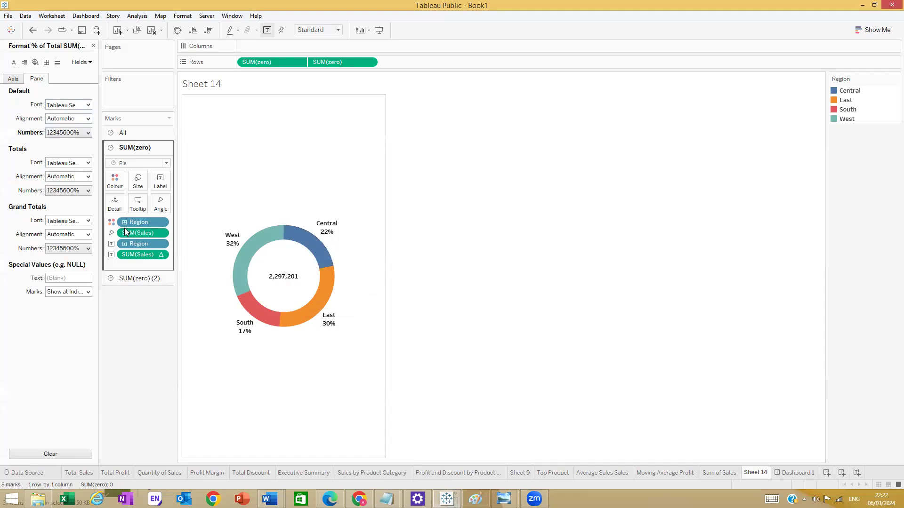
- Delete the unwanted line from the donut slices' tooltip
click(138, 203)
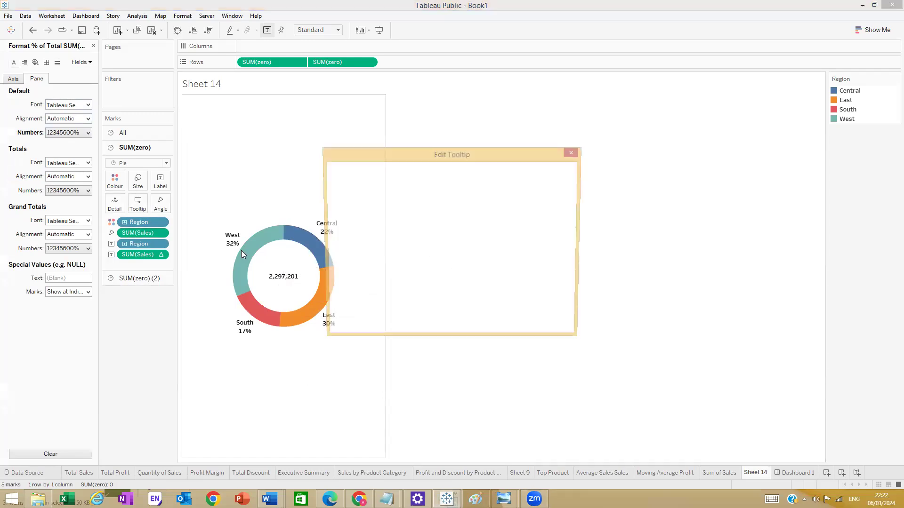
drag(394, 214, 307, 219)
key(BackSpace)
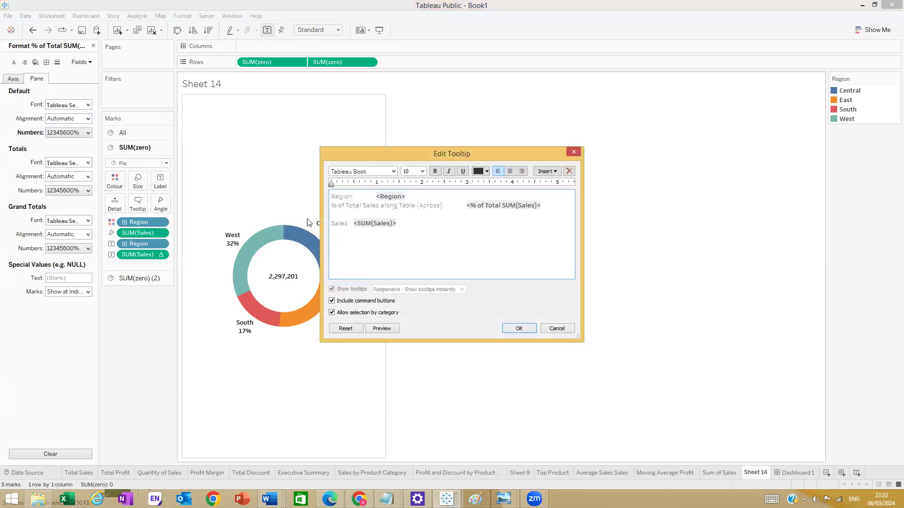
key(BackSpace)
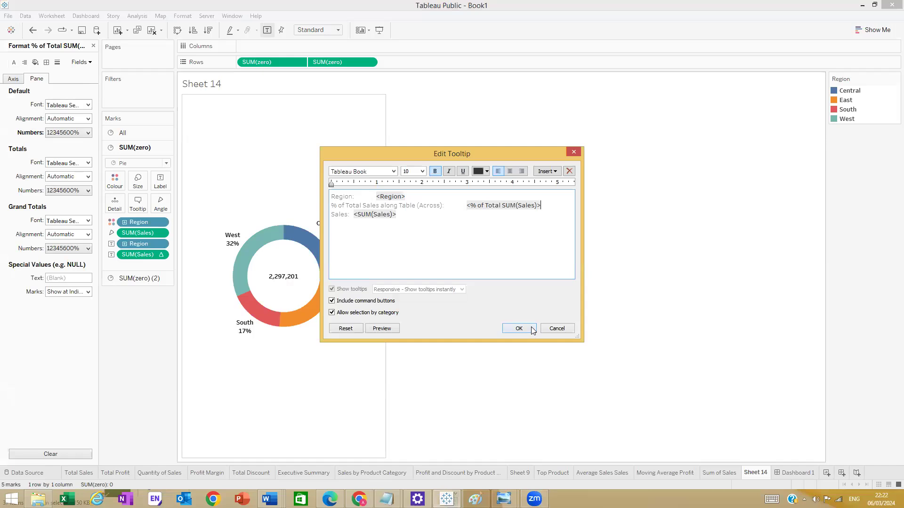
click(518, 328)
- Simplify the donut centre's tooltip to show only Sales, dropping the zero field
click(129, 278)
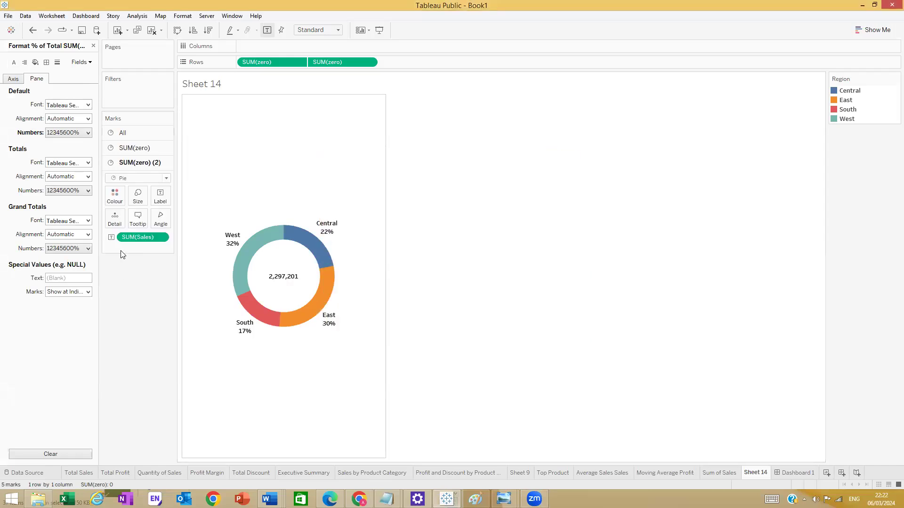
click(138, 219)
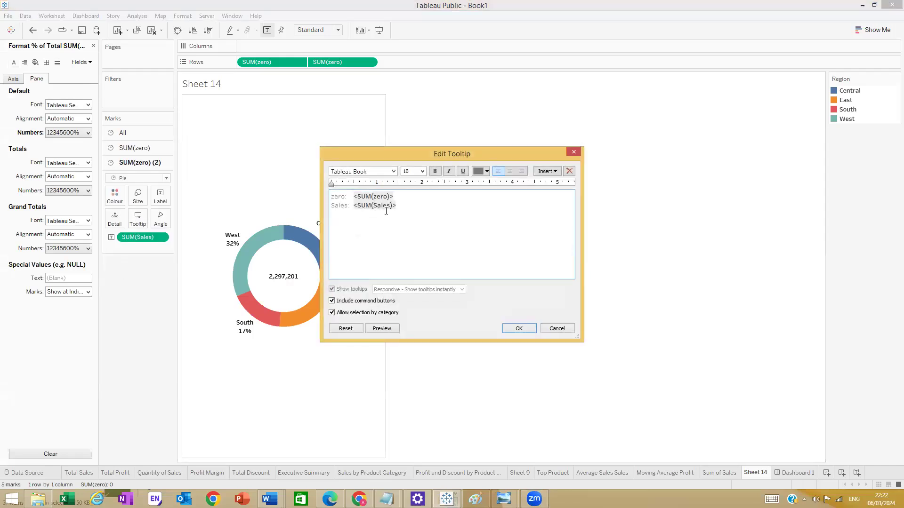
click(411, 202)
key(Delete)
key(BackSpace)
key(BackSpace)
key(BackSpace)
key(BackSpace)
key(BackSpace)
key(BackSpace)
key(BackSpace)
key(BackSpace)
key(BackSpace)
key(BackSpace)
key(BackSpace)
key(BackSpace)
key(BackSpace)
key(BackSpace)
key(BackSpace)
key(BackSpace)
key(BackSpace)
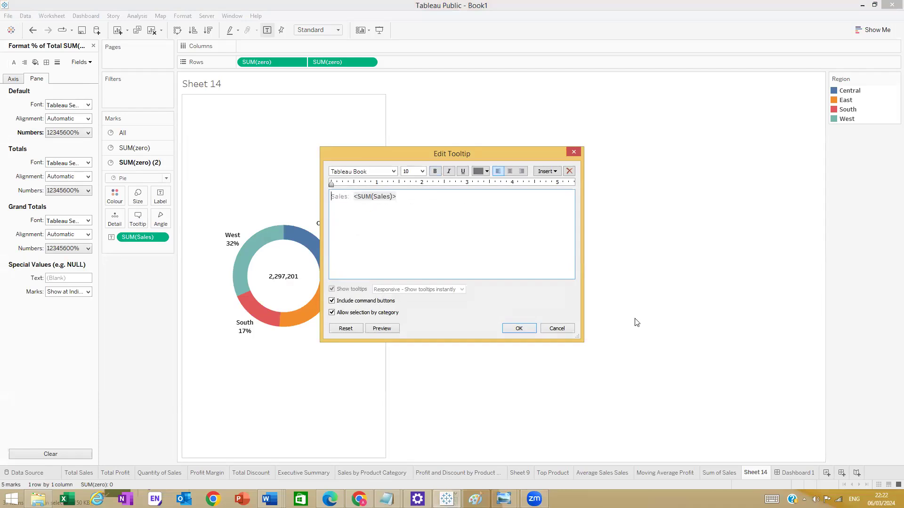
click(527, 329)
- Shorten the coloured ring's tooltip label to '% of Total Sales'
mouse_move(281, 266)
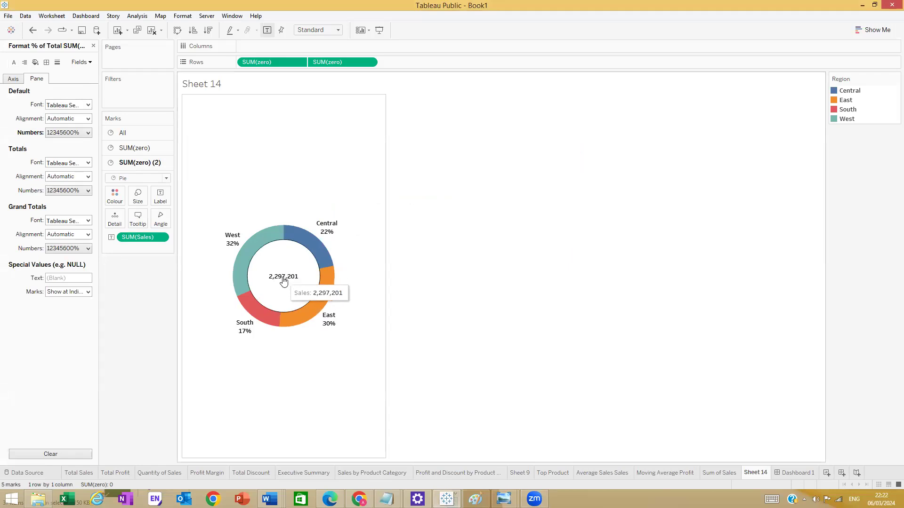
mouse_move(329, 225)
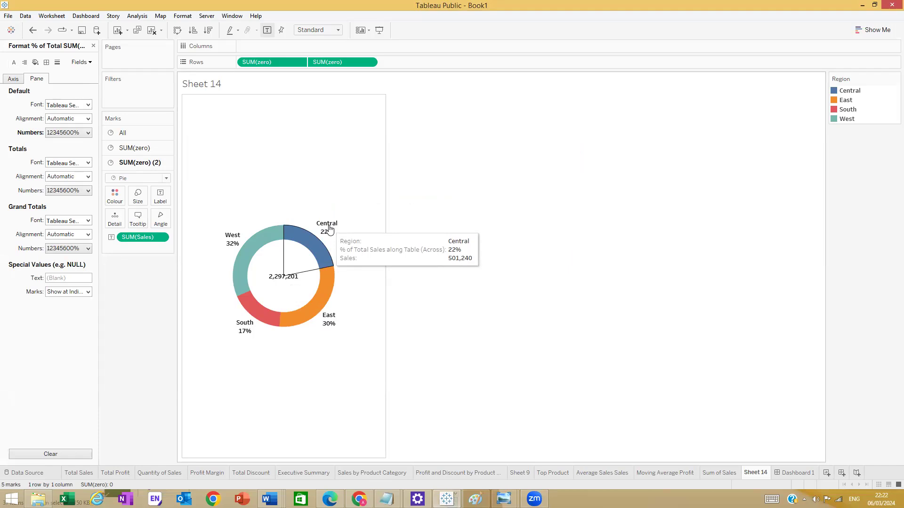
click(146, 222)
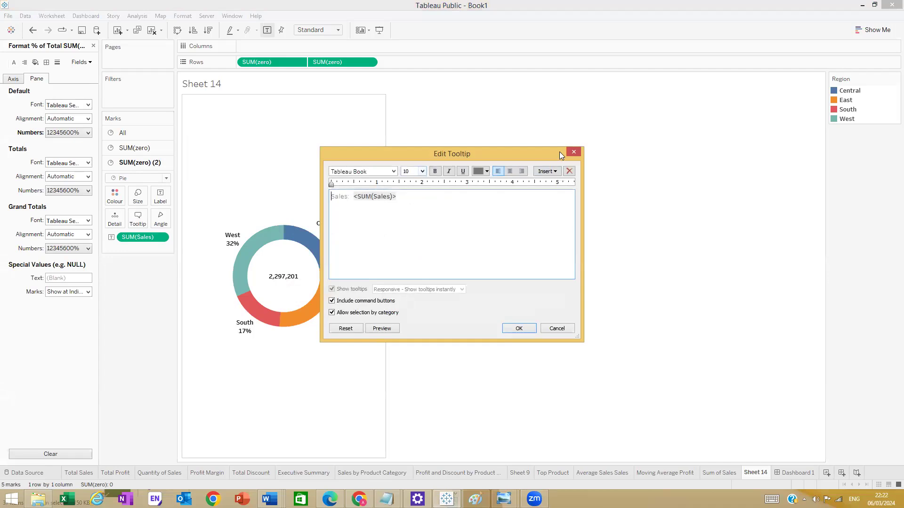
click(574, 151)
click(135, 148)
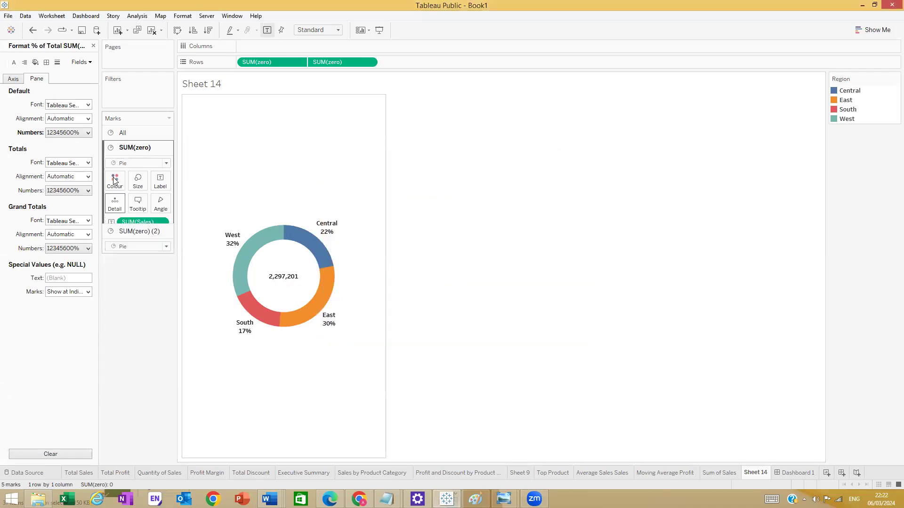
click(137, 203)
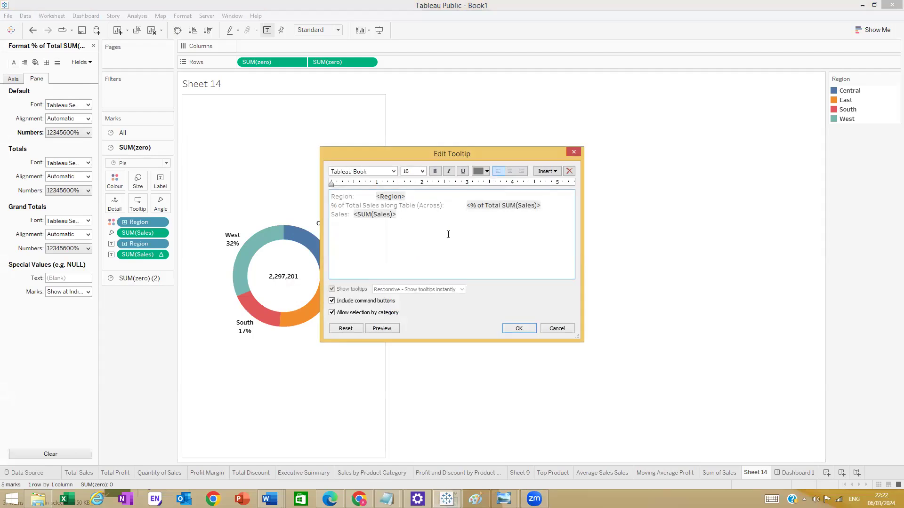
key(BackSpace)
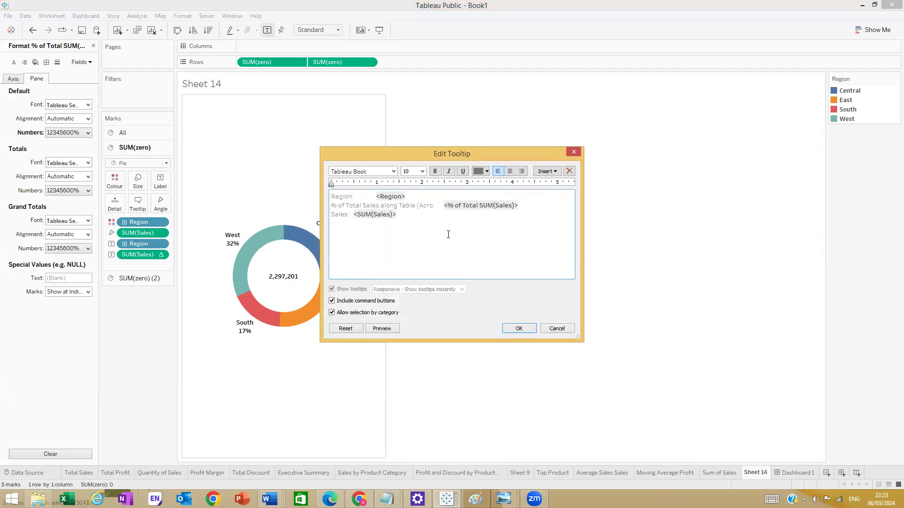
key(BackSpace)
key(BackSpace)
key(BackSpace)
key(BackSpace)
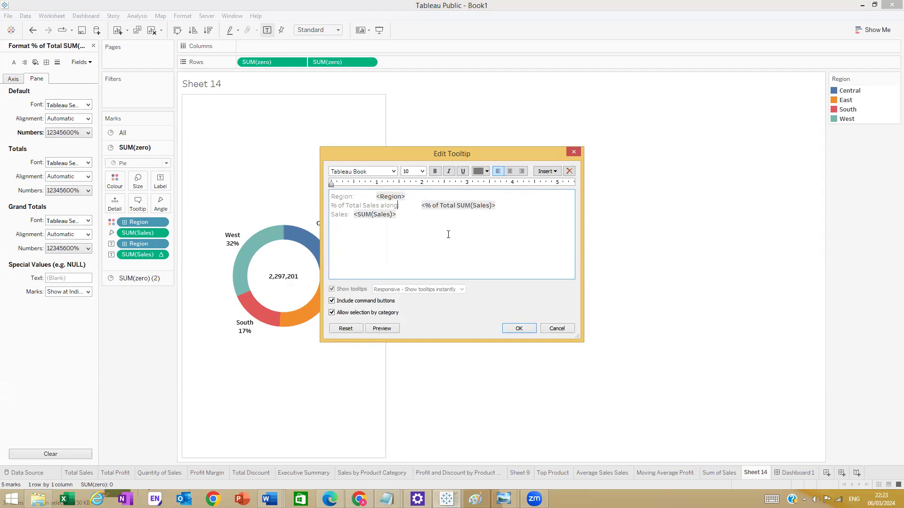
key(BackSpace)
key(BackSpace)
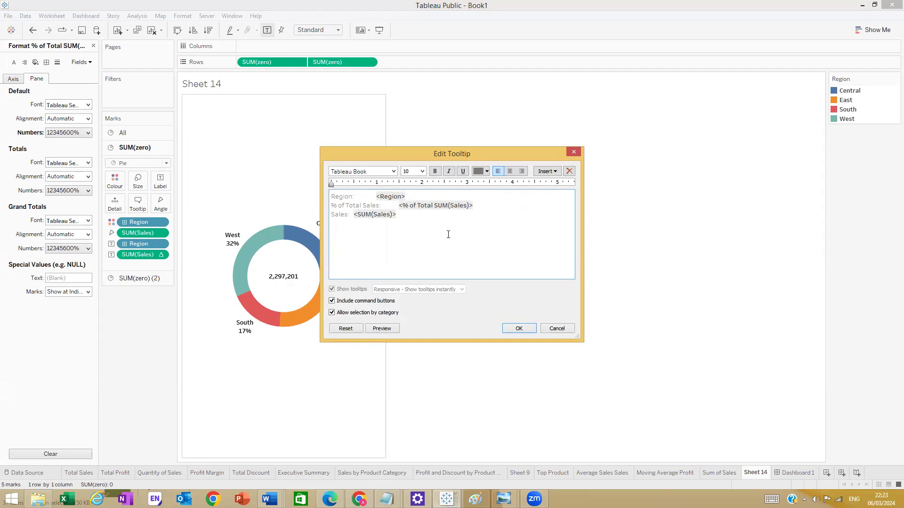
click(518, 328)
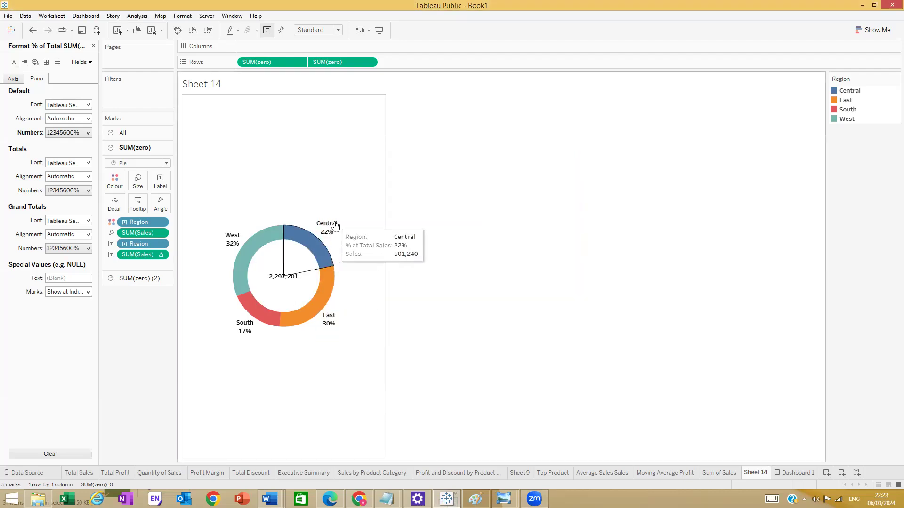
mouse_move(246, 253)
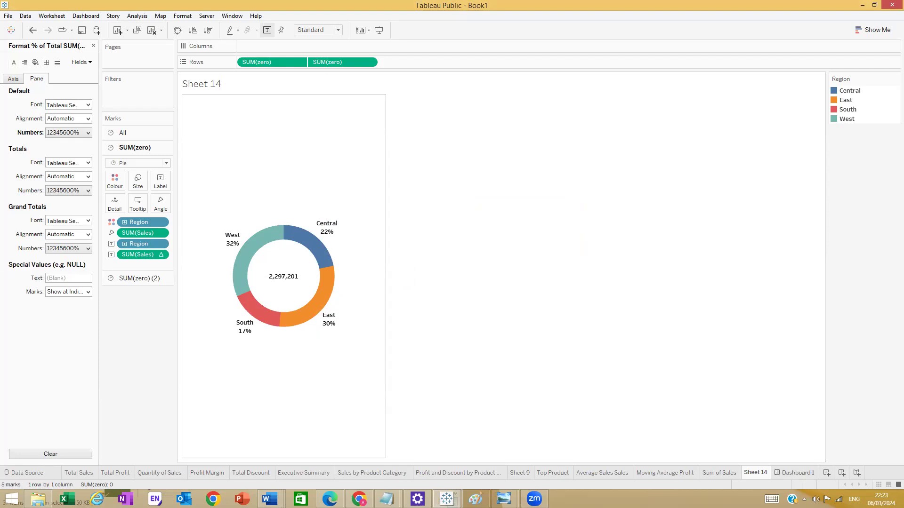
- Review the Udemy reference dashboard image in Photo Viewer, then return to the empty Dashboard 1
click(504, 499)
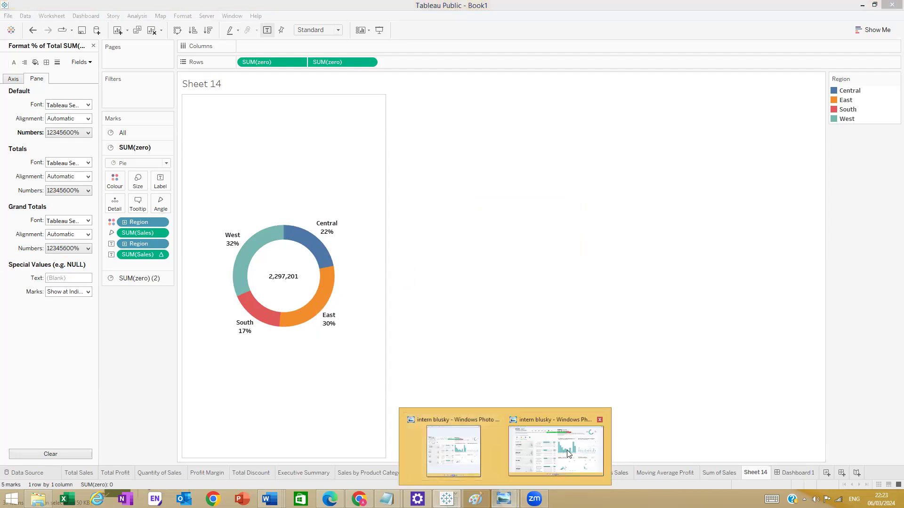
click(568, 453)
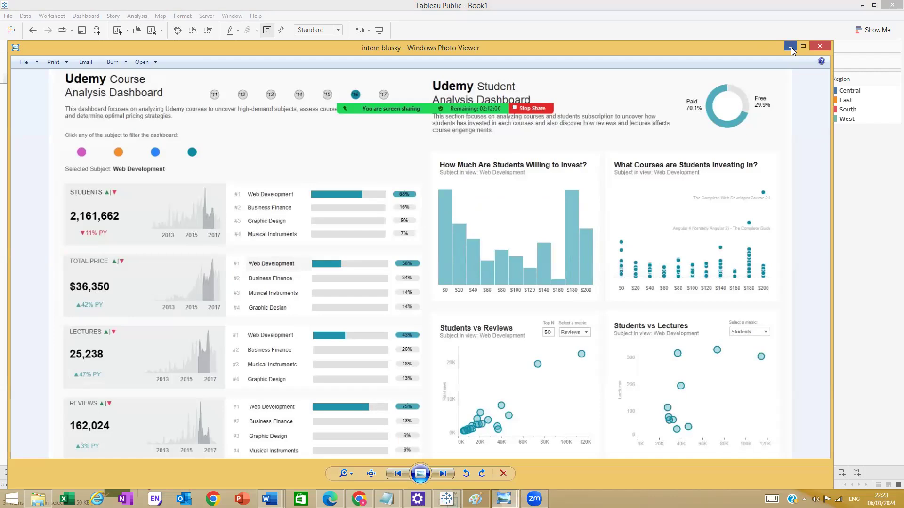
click(791, 47)
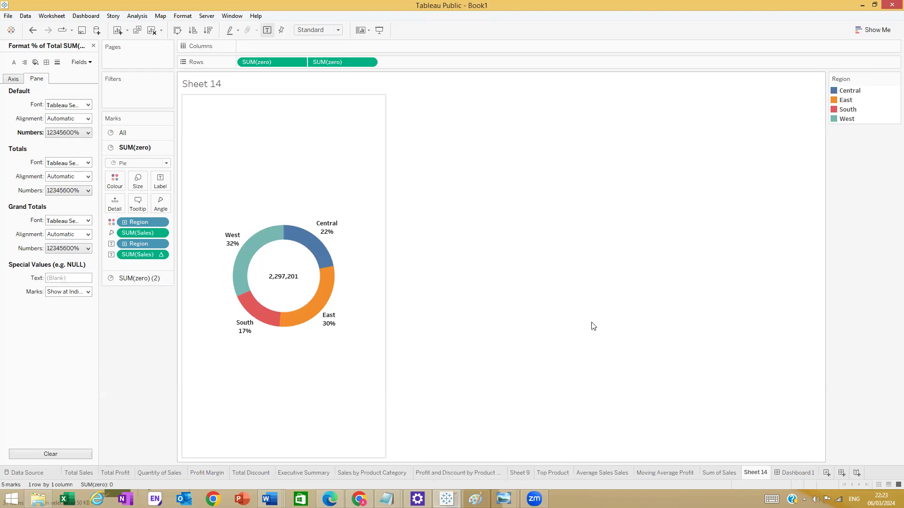
click(788, 473)
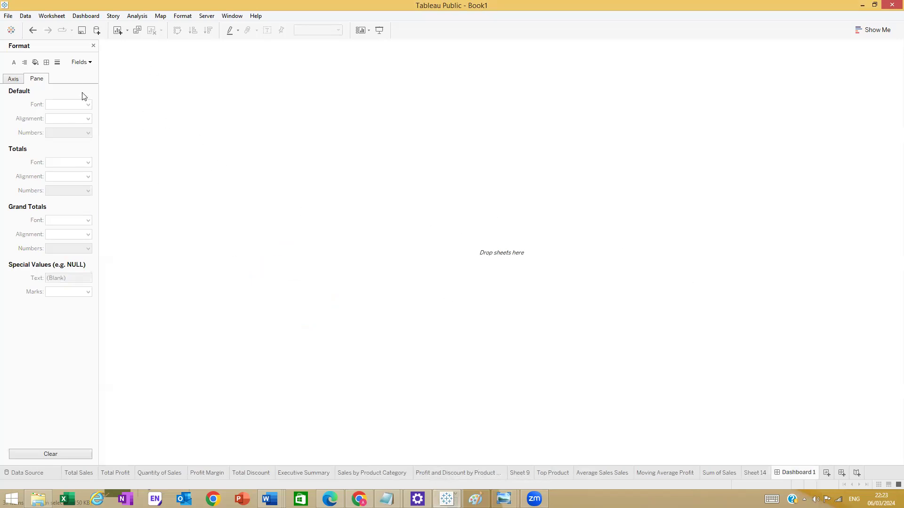
- Close the Format pane, recheck the reference image, and open the product category sheets
click(93, 45)
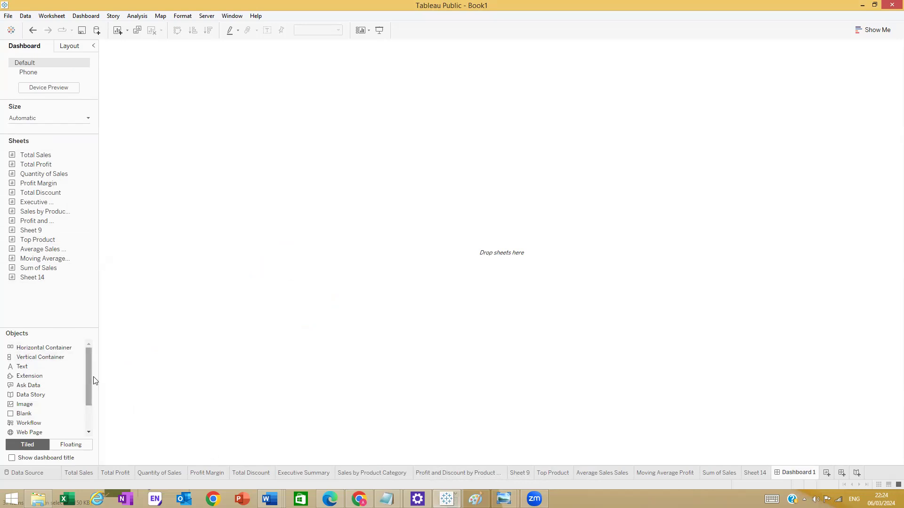
mouse_move(505, 500)
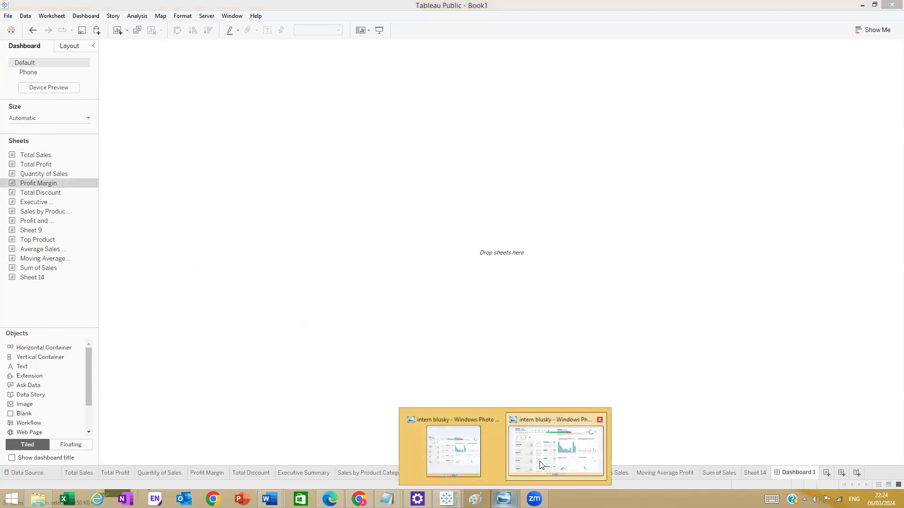
click(556, 449)
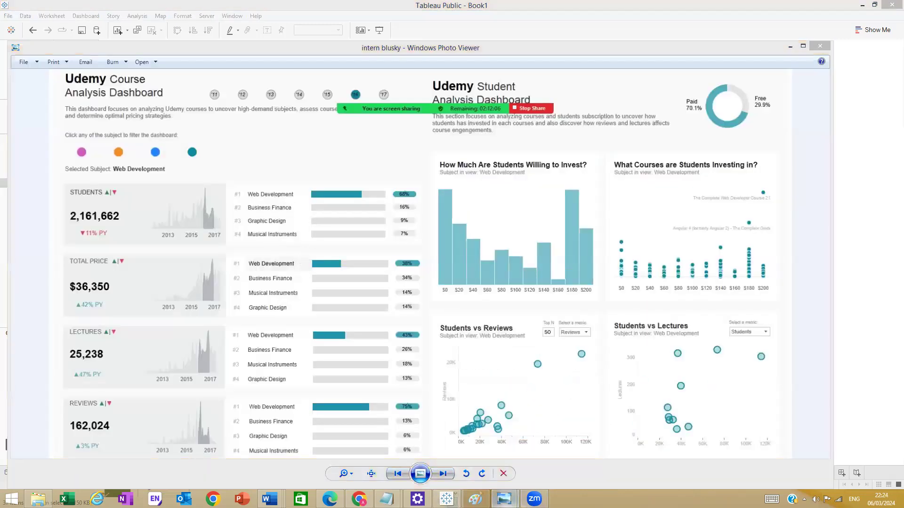
click(791, 47)
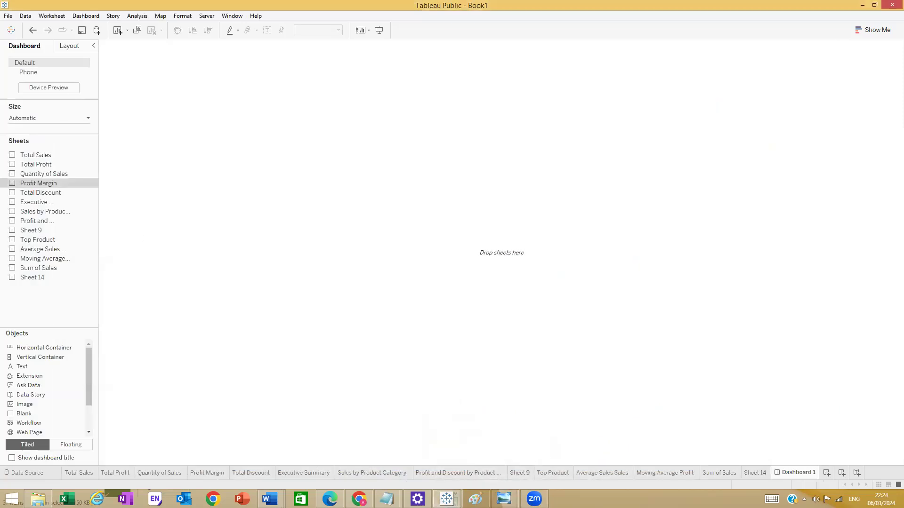
click(383, 473)
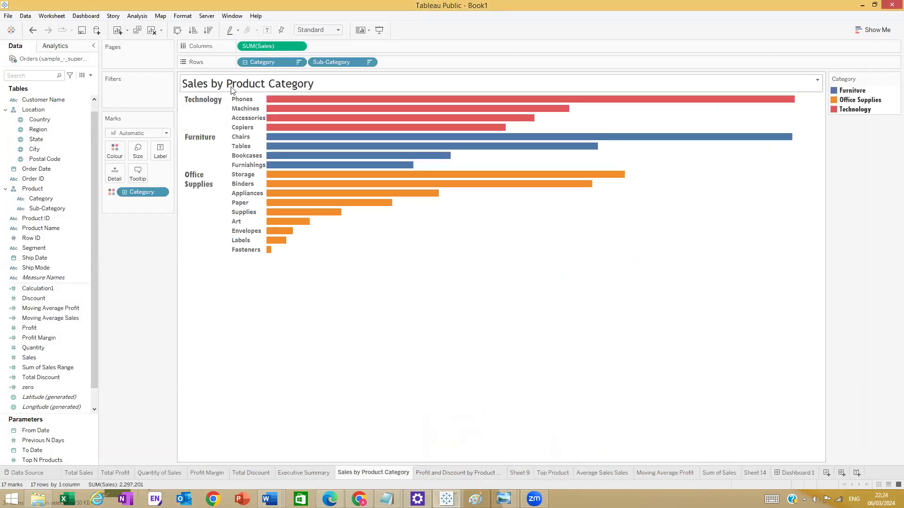
click(449, 472)
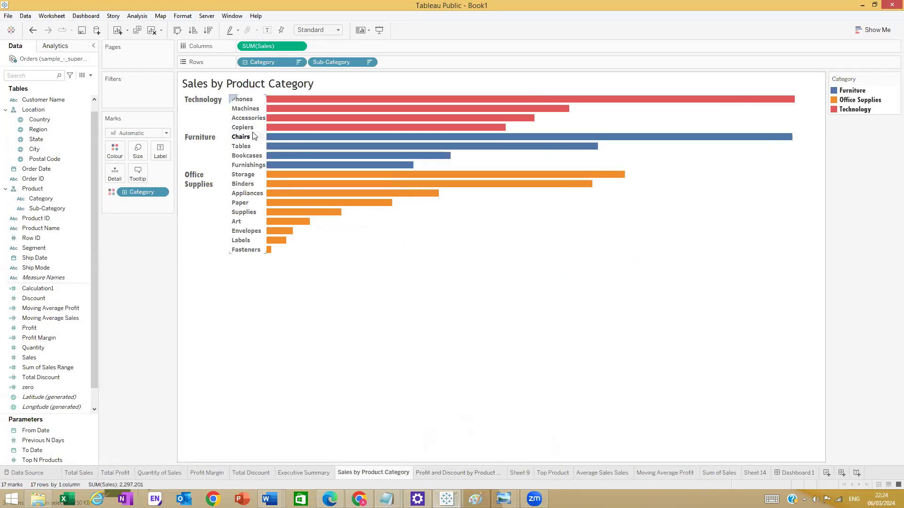
- Collapse the Sales by Product Category chart to three Category bars
click(245, 63)
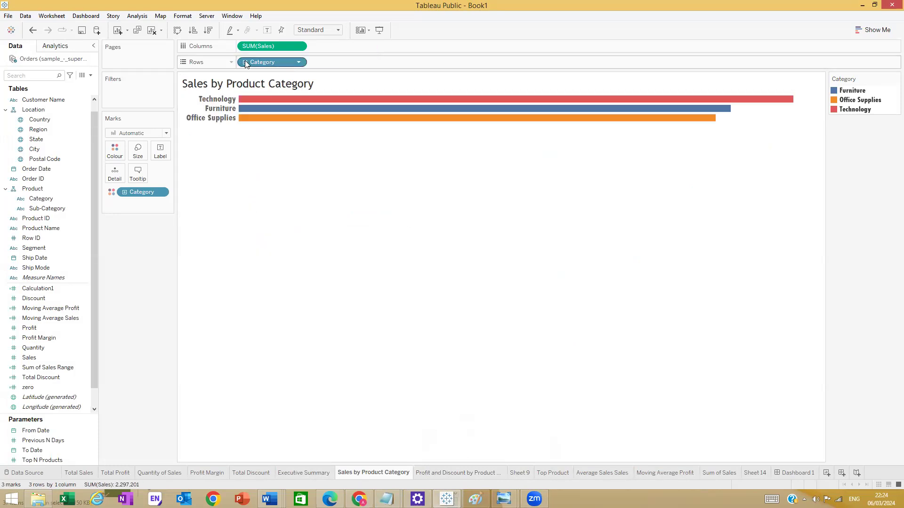
click(245, 63)
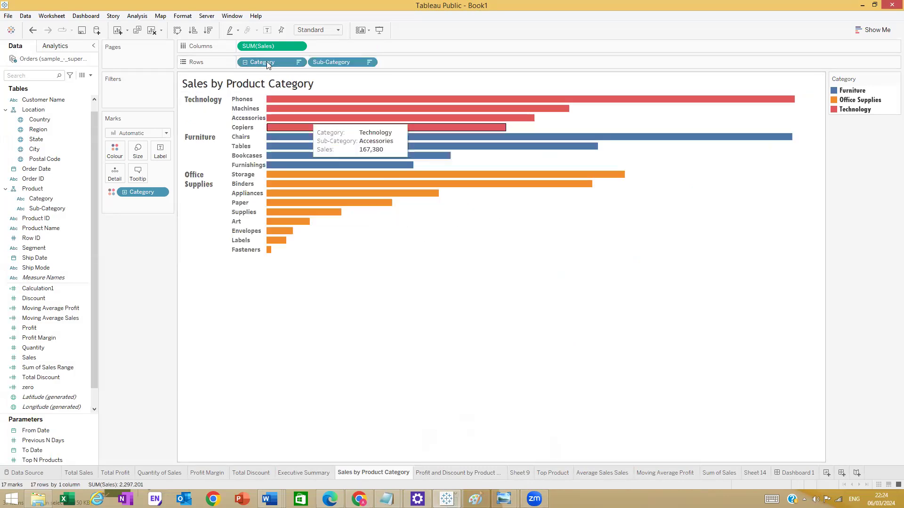
click(244, 63)
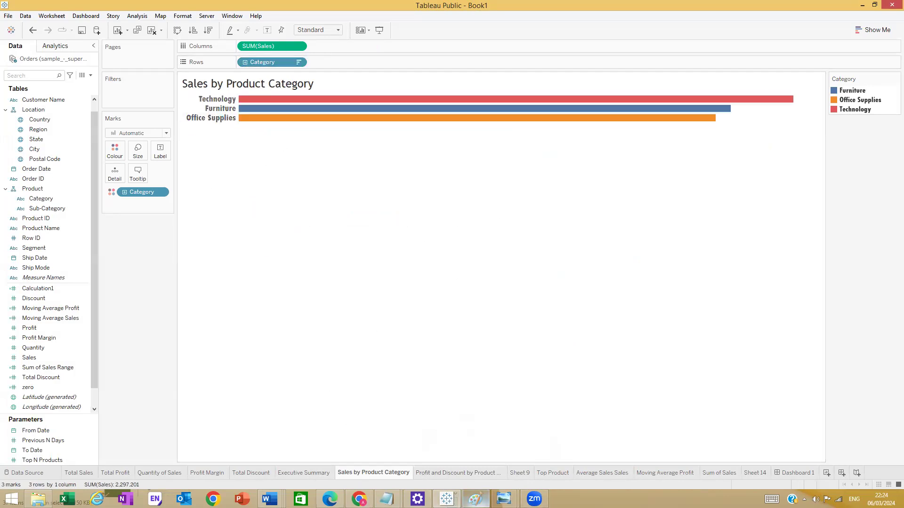
- Duplicate the sheet and rename the copy 'Profit by Product Category (2)'
right_click(389, 466)
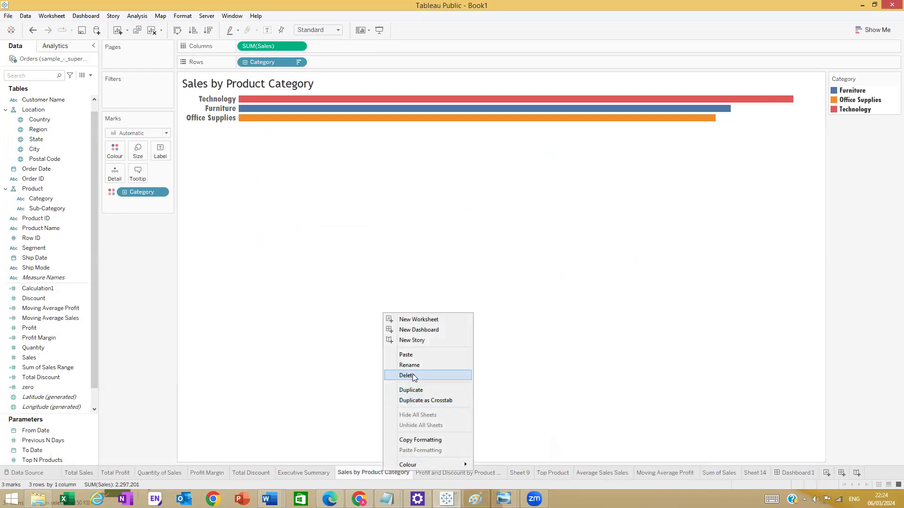
click(416, 391)
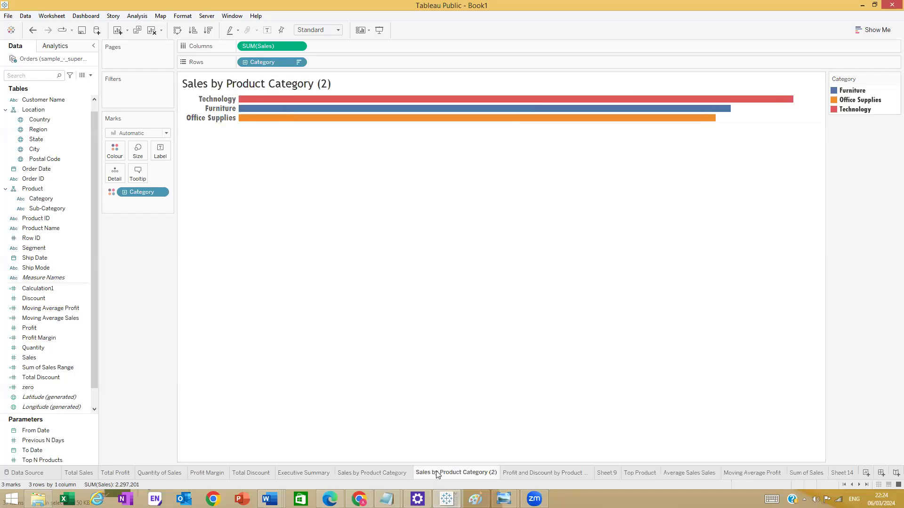
double_click(437, 473)
drag(487, 474, 466, 475)
click(431, 472)
drag(430, 472, 399, 472)
text(Profit)
click(420, 473)
- Finish naming the copy, switch its bars from Sales to Profit, and sort descending
text(r)
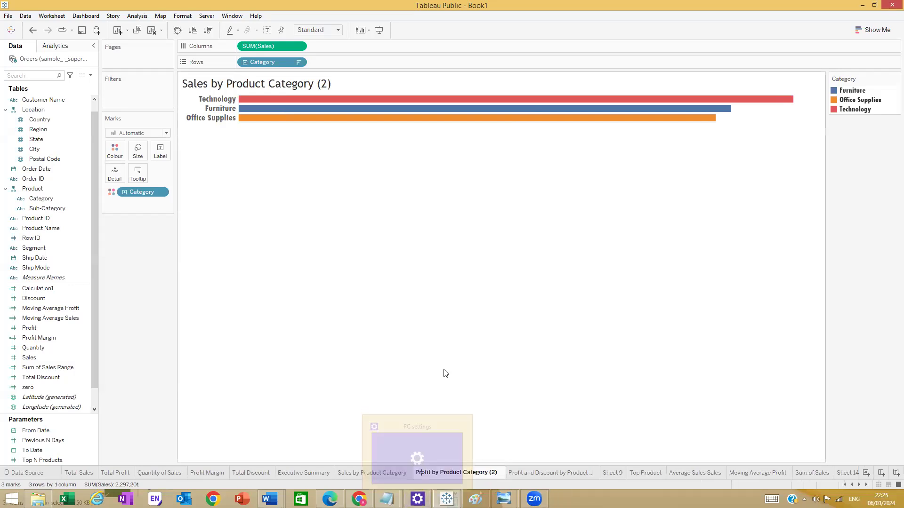
click(447, 374)
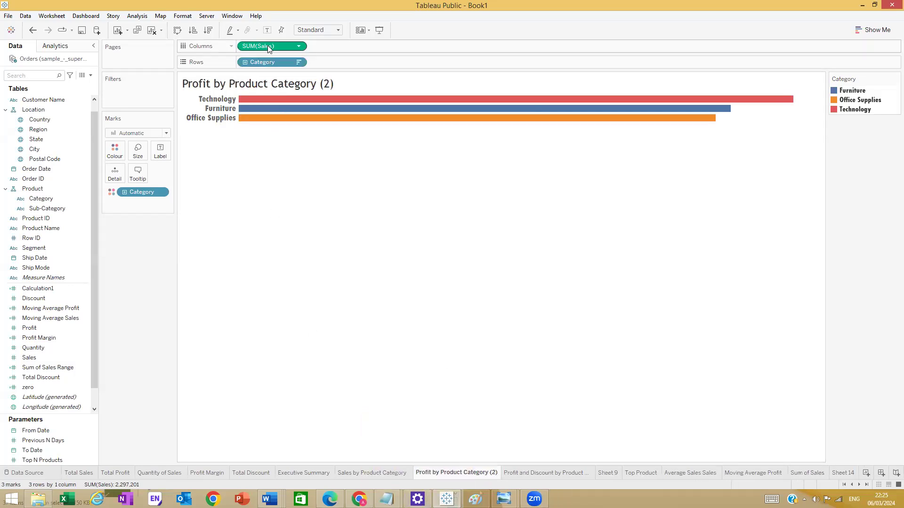
drag(259, 44, 290, 47)
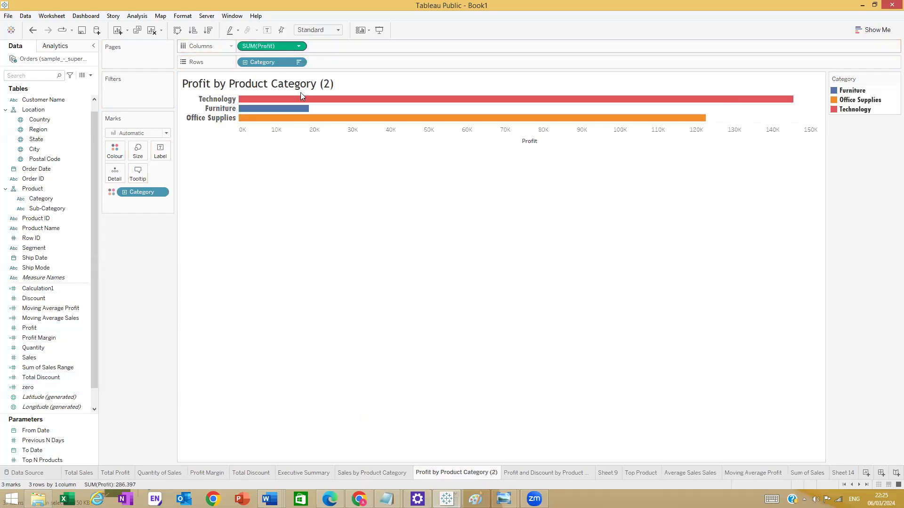
click(208, 30)
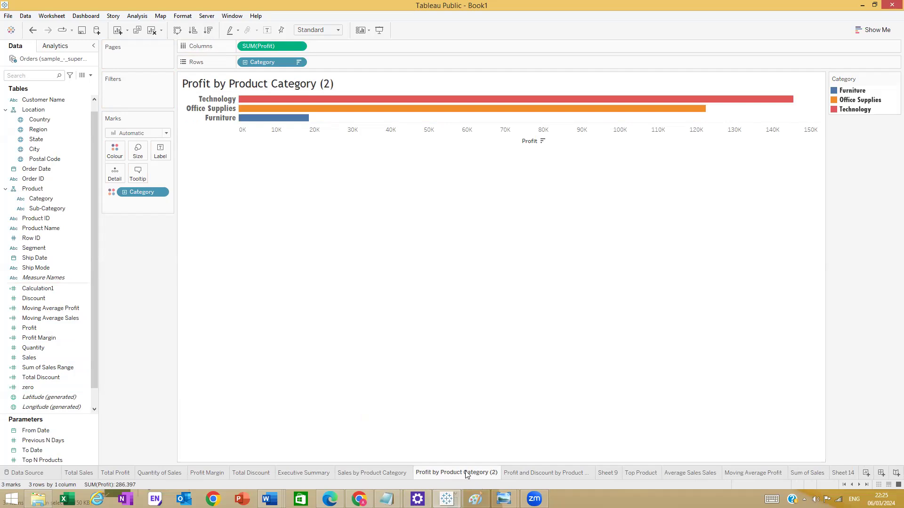
- Rename the sheet 'Profit by Product Category' and drill down to the sub-categories
double_click(485, 474)
click(496, 474)
key(BackSpace)
key(BackSpace)
key(BackSpace)
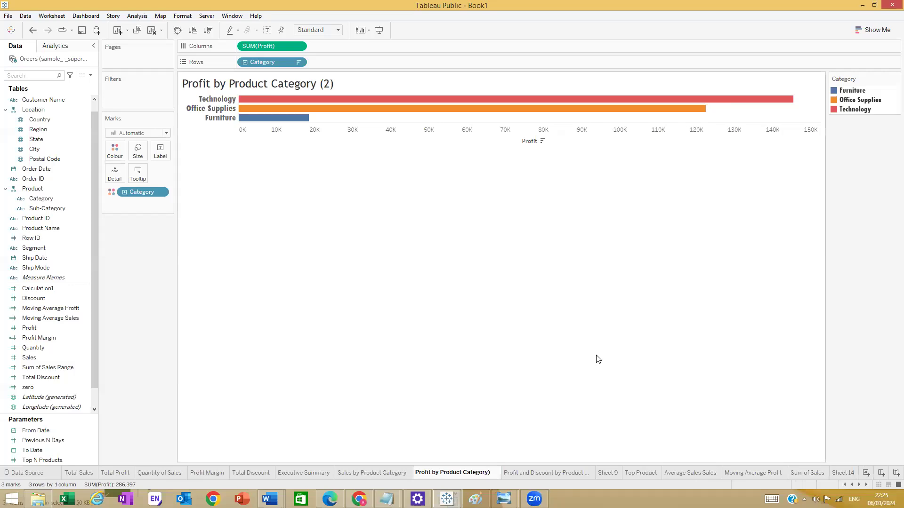
key(Return)
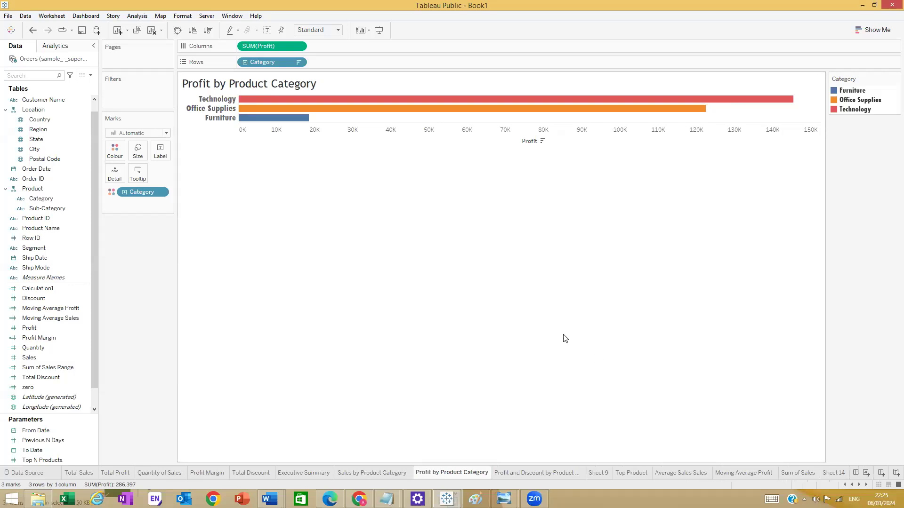
click(244, 62)
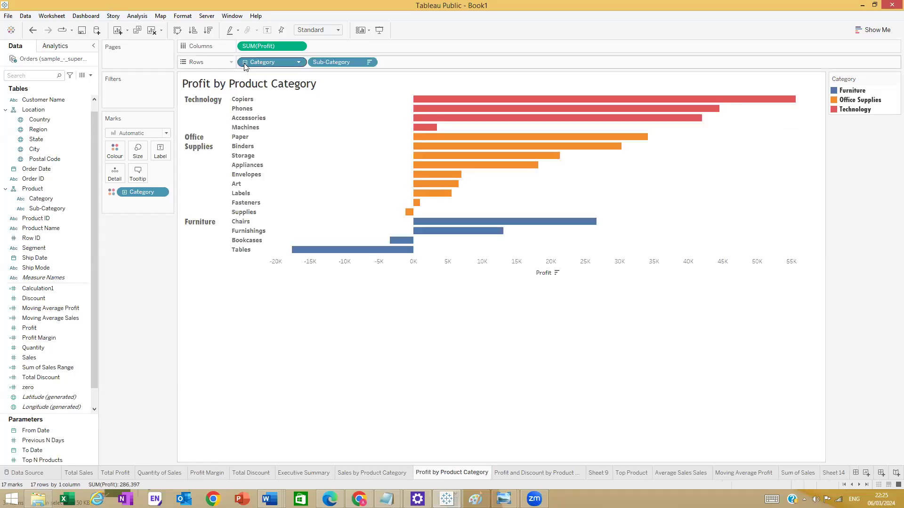
- Collapse the profit chart to three categories and browse the sheets, ending on Average Sales Sales
click(245, 62)
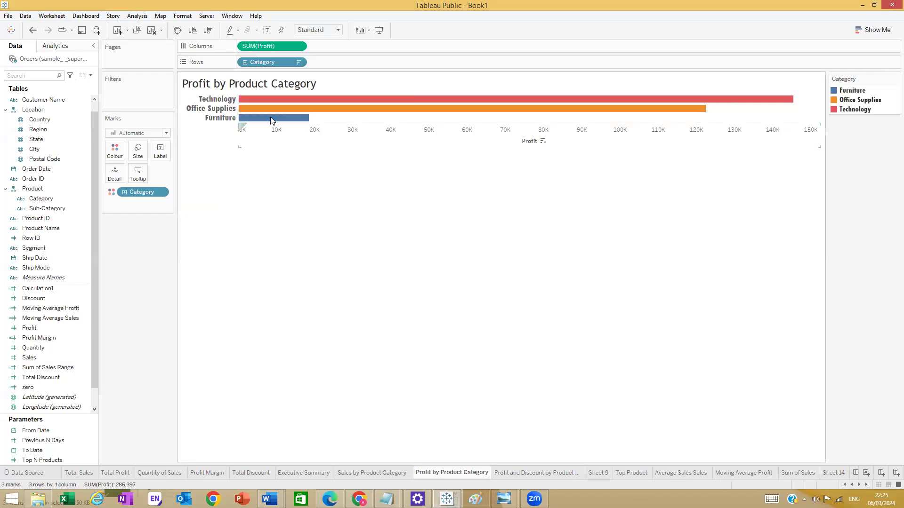
click(522, 472)
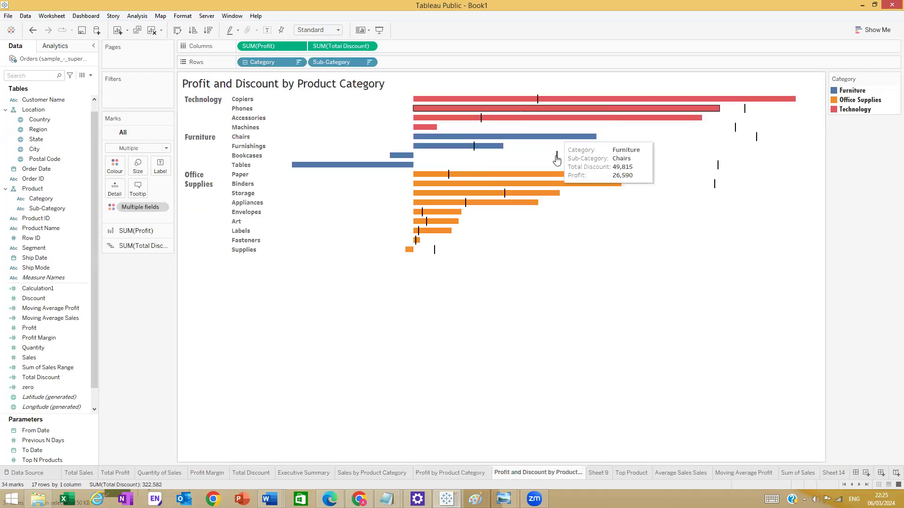
click(413, 476)
click(411, 474)
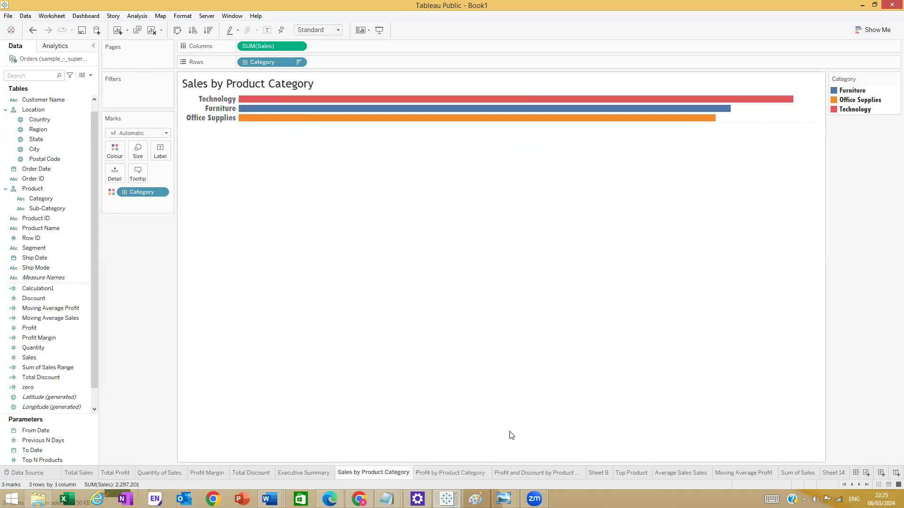
click(444, 473)
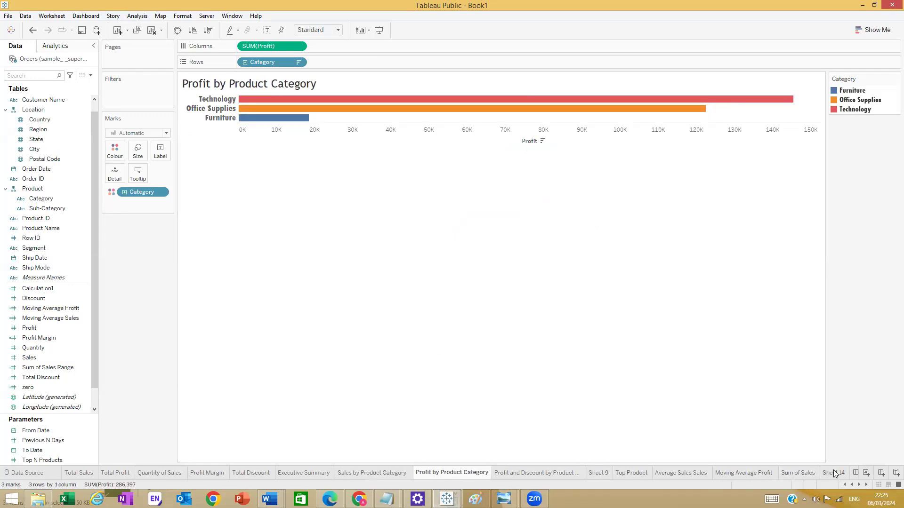
click(539, 473)
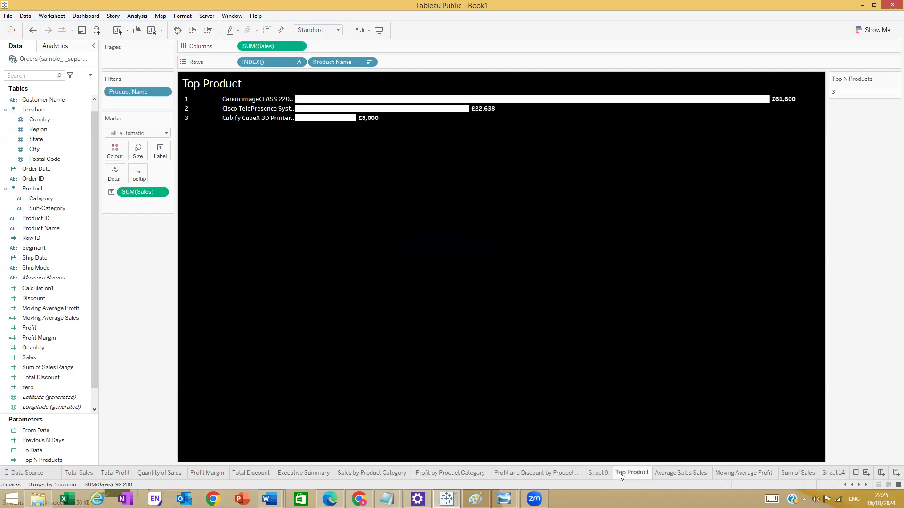
click(670, 472)
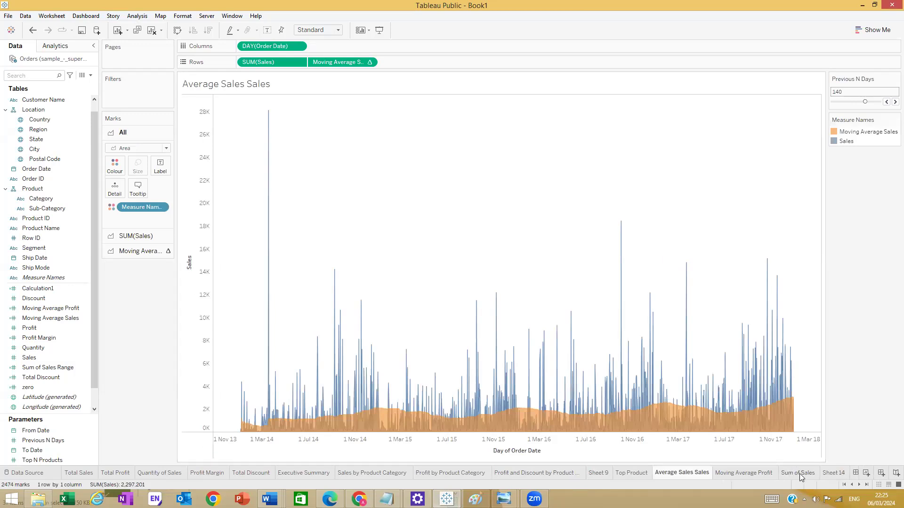
scroll(822, 472, down, 4)
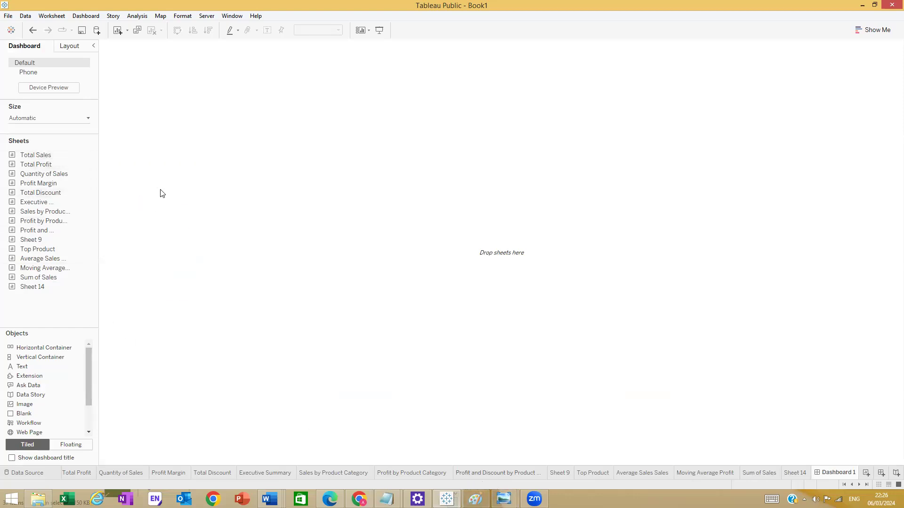
- View the Udemy dashboard reference image in Photo Viewer, then return to Dashboard 1
click(504, 499)
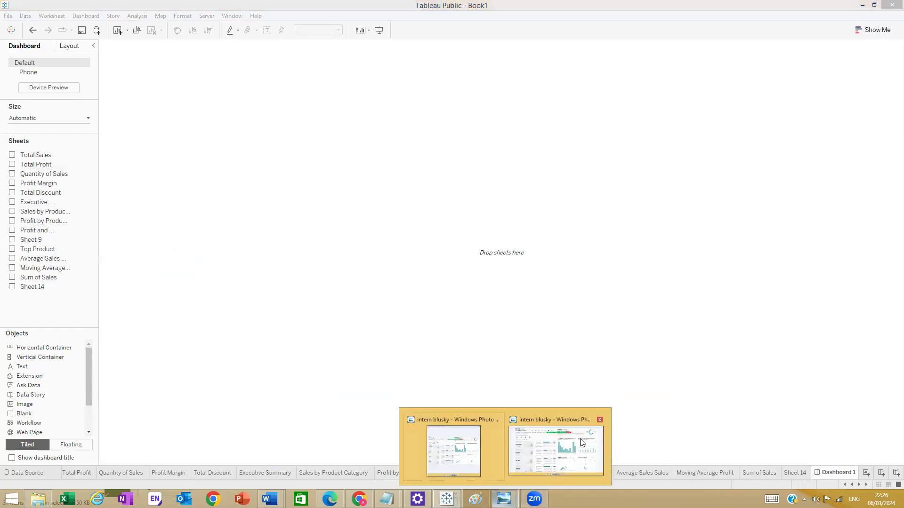
click(555, 451)
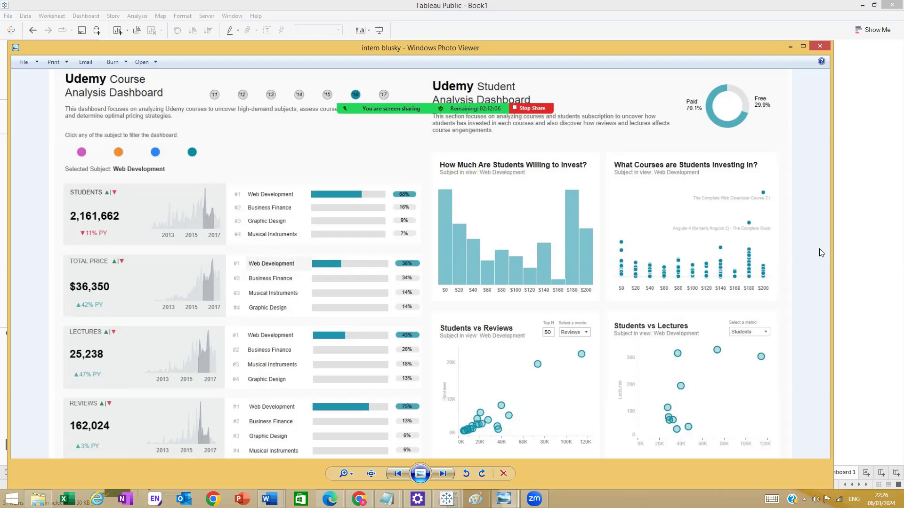
click(892, 259)
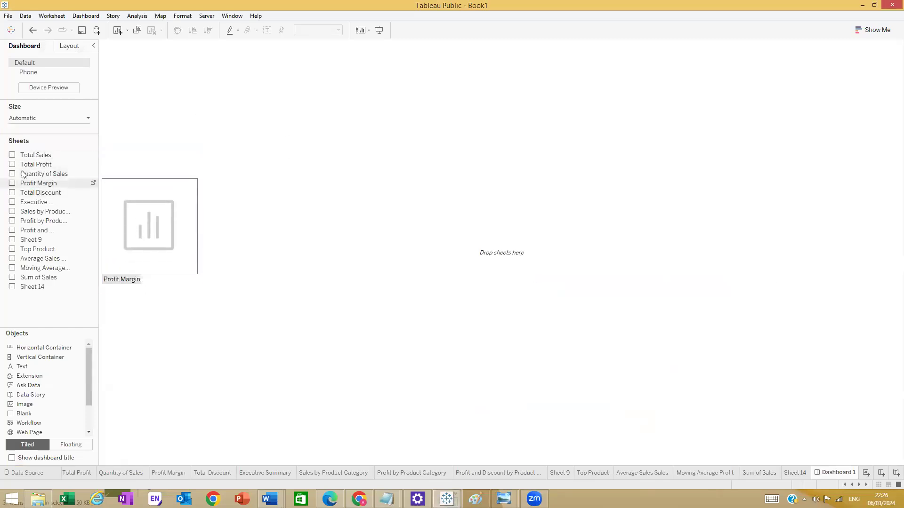
- Add horizontal containers at the top and right edge, plus a vertical container lower down
drag(25, 349, 201, 111)
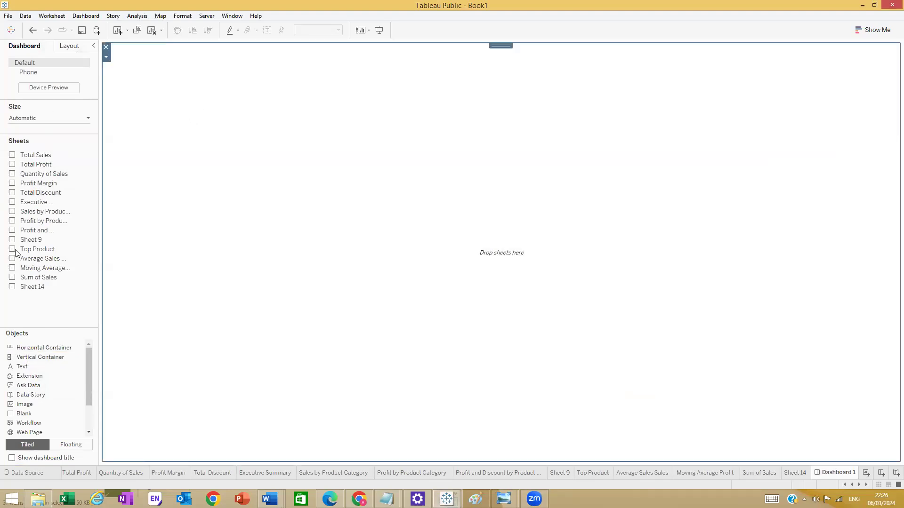
drag(12, 351, 893, 198)
drag(38, 347, 892, 245)
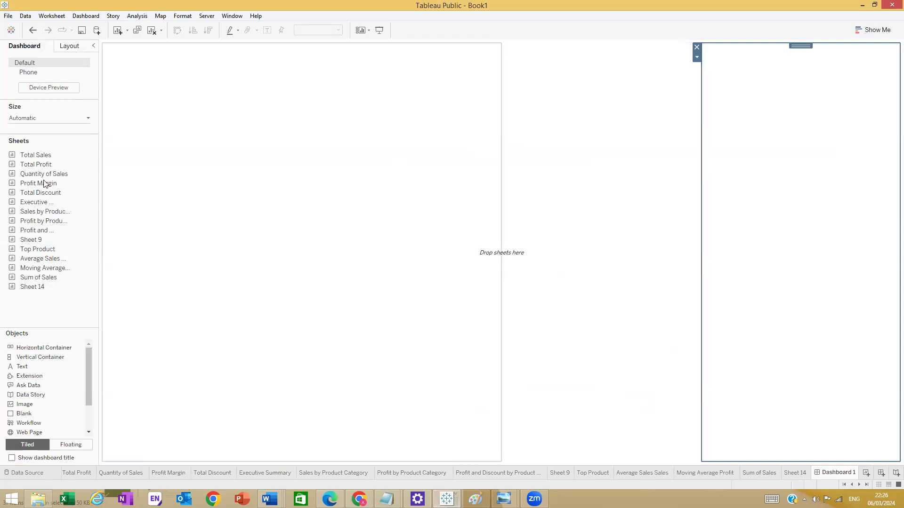
drag(31, 357, 501, 460)
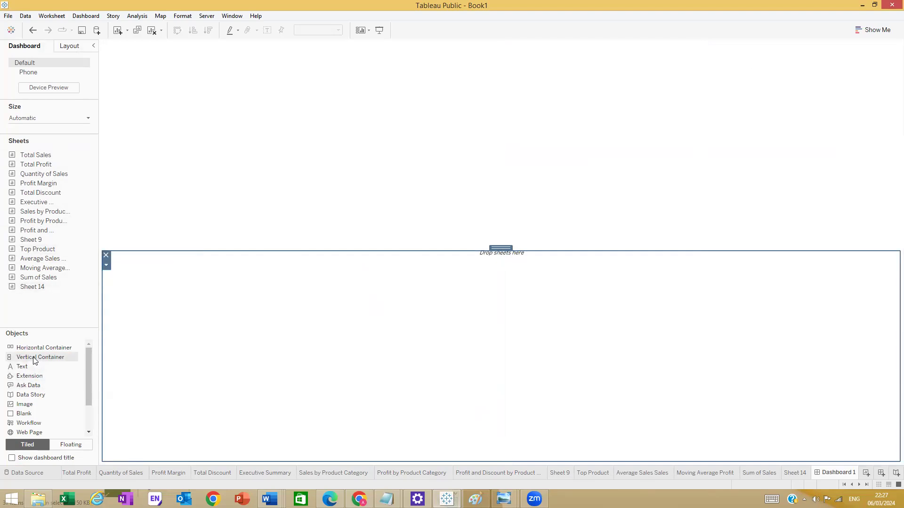
- Add a text object and more horizontal containers across the middle and bottom strip
drag(34, 365, 202, 452)
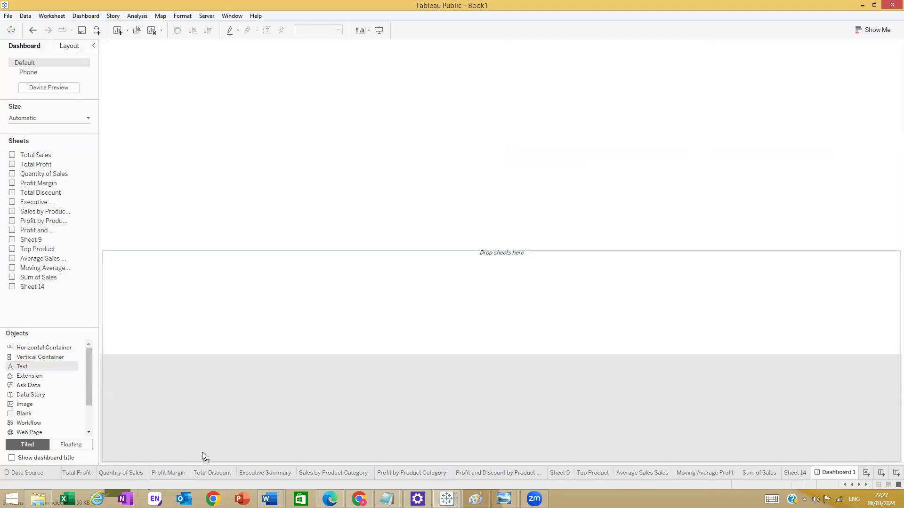
drag(202, 452, 202, 453)
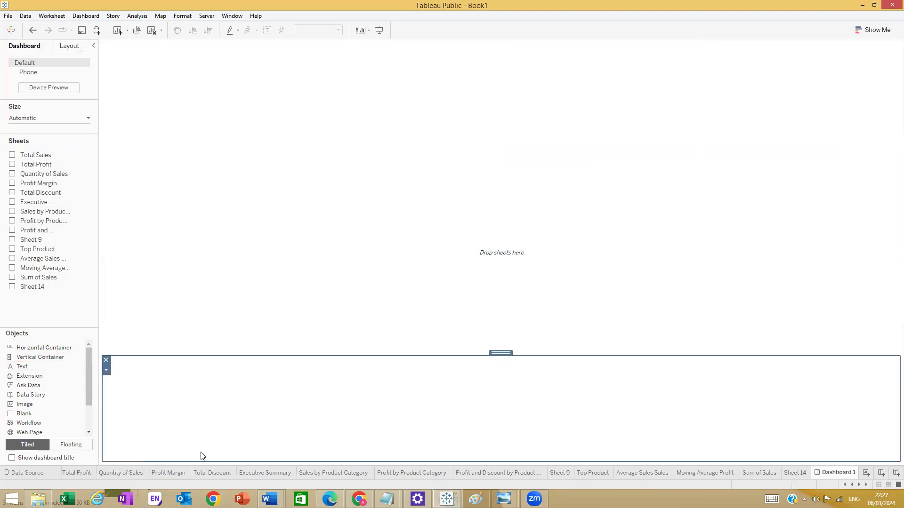
drag(17, 347, 889, 340)
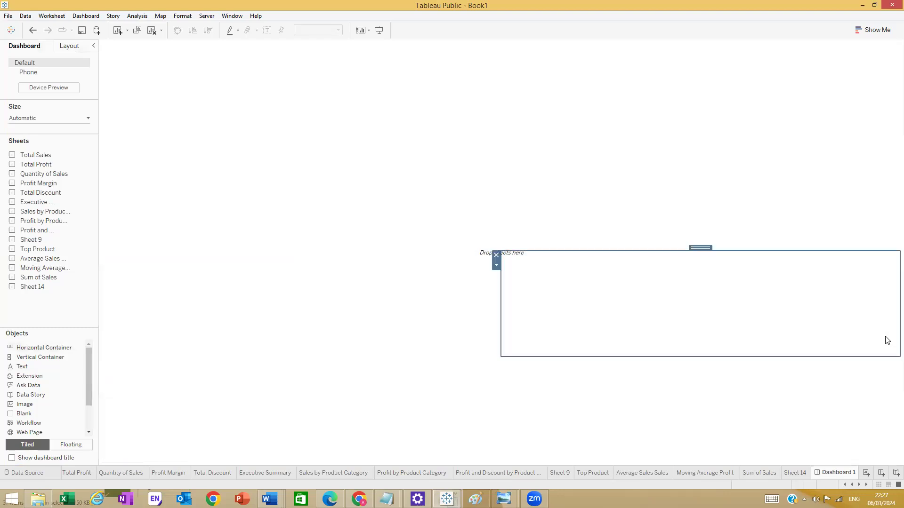
drag(45, 347, 847, 391)
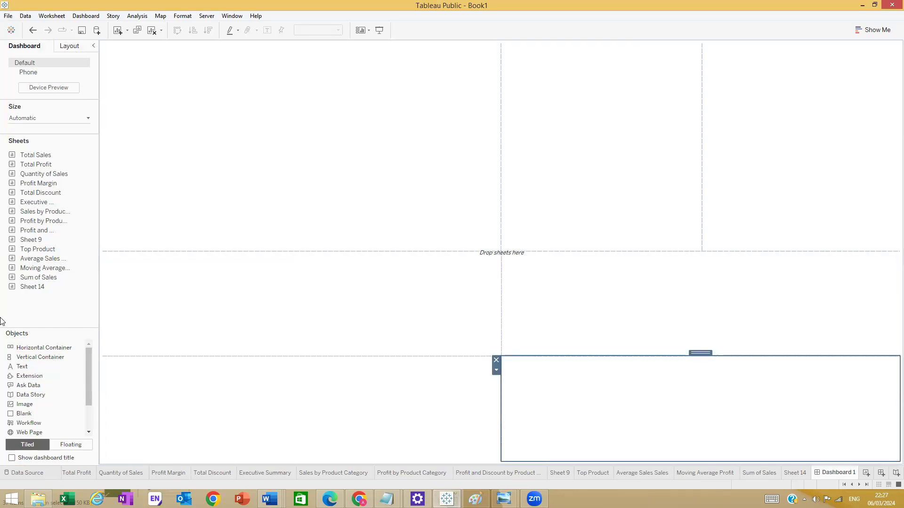
right_click(333, 302)
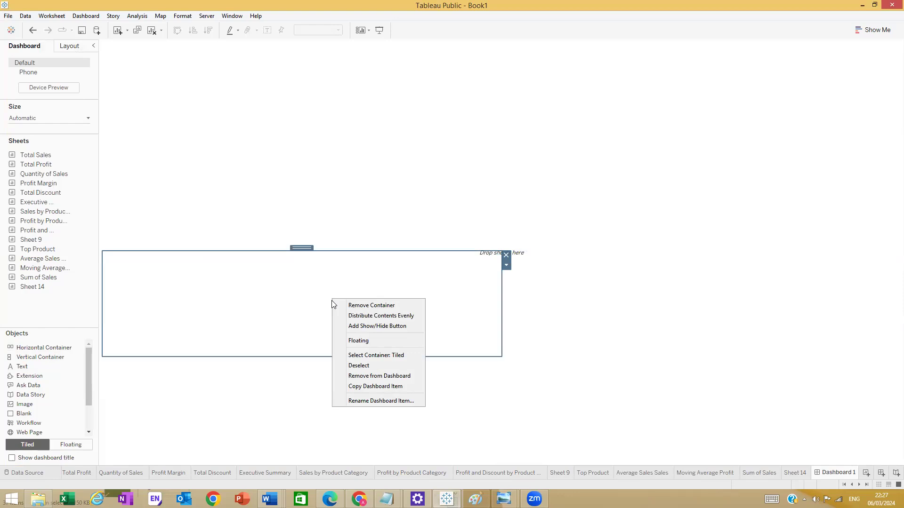
- Add further horizontal and vertical containers to the upper, right and bottom-right areas
click(38, 349)
drag(73, 347, 384, 217)
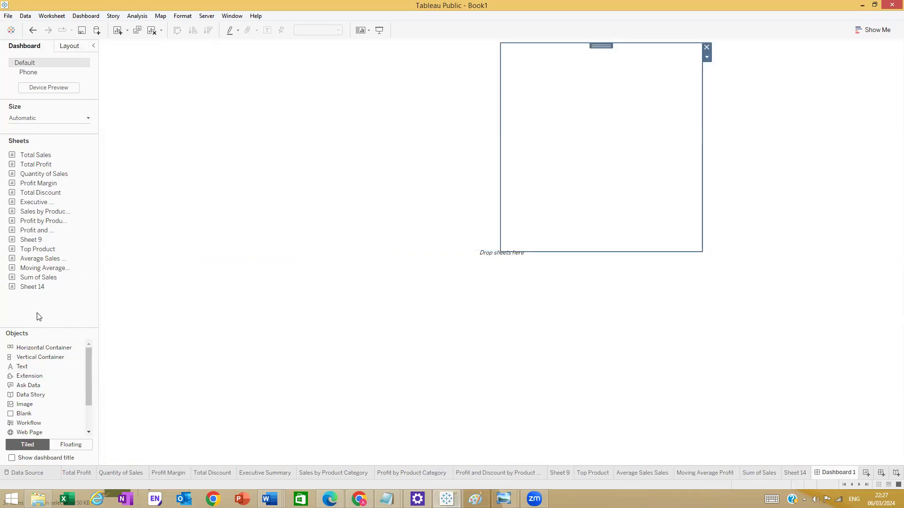
drag(42, 347, 893, 322)
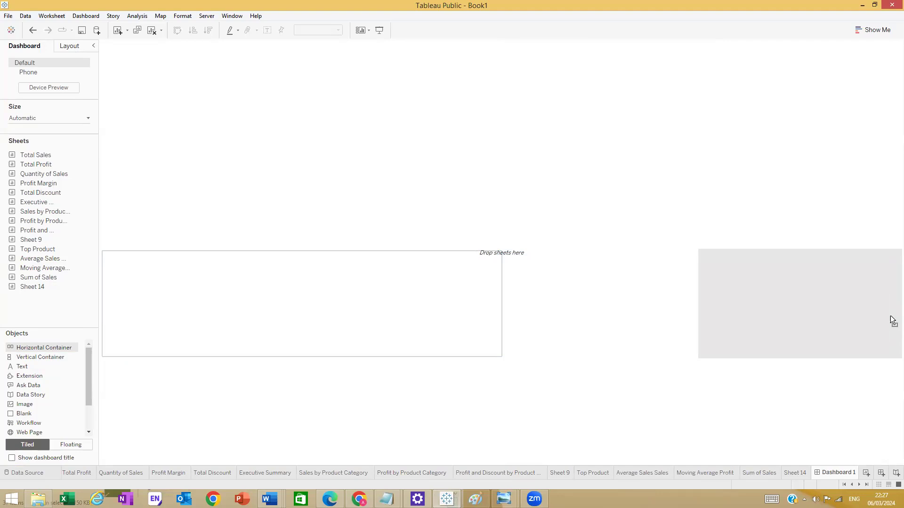
drag(893, 321, 878, 319)
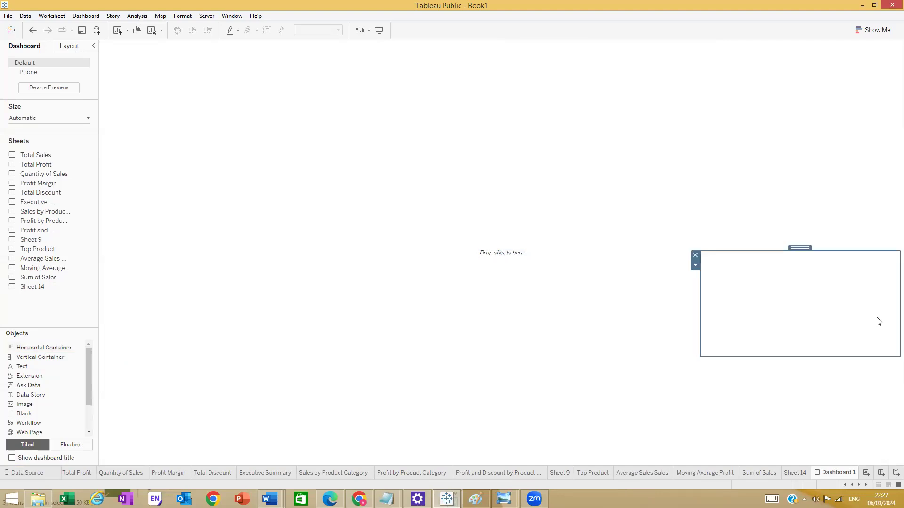
drag(30, 350, 830, 405)
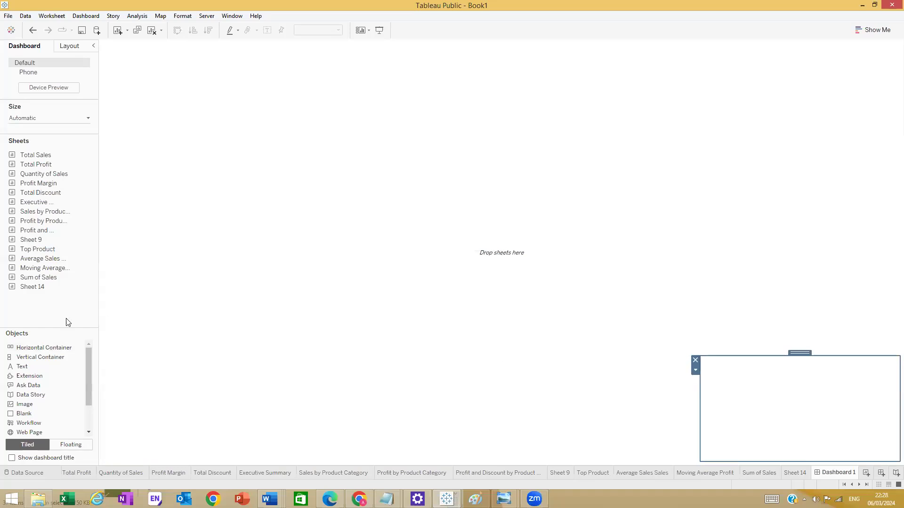
drag(14, 348, 379, 315)
drag(486, 305, 493, 277)
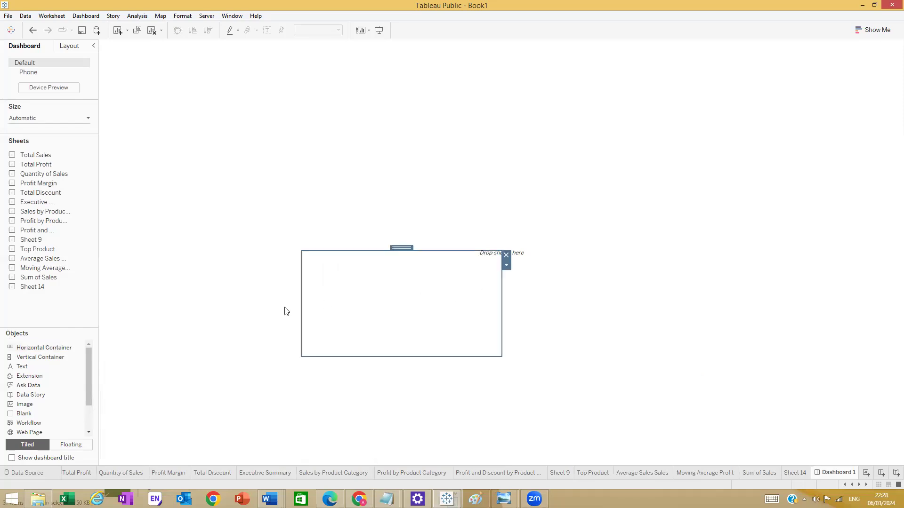
drag(56, 355, 490, 404)
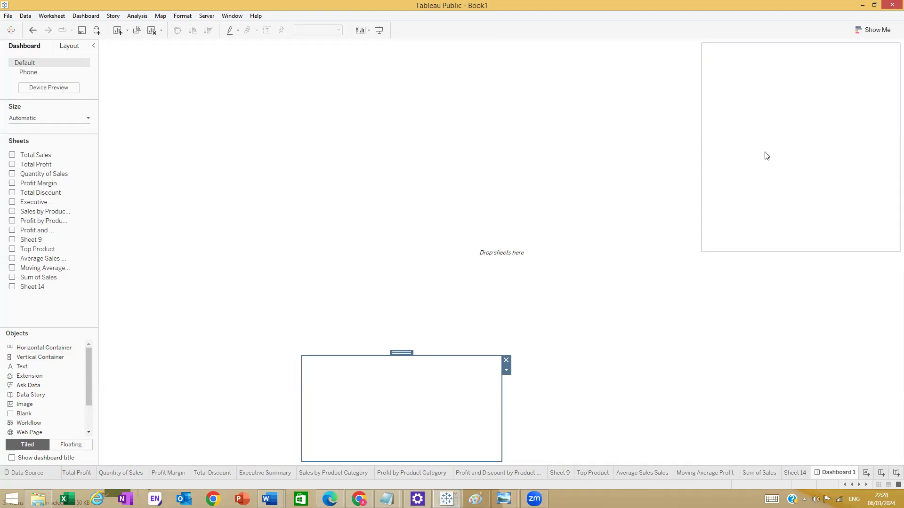
- Shorten the top-right section and adjust the bottom-right section's height
click(791, 229)
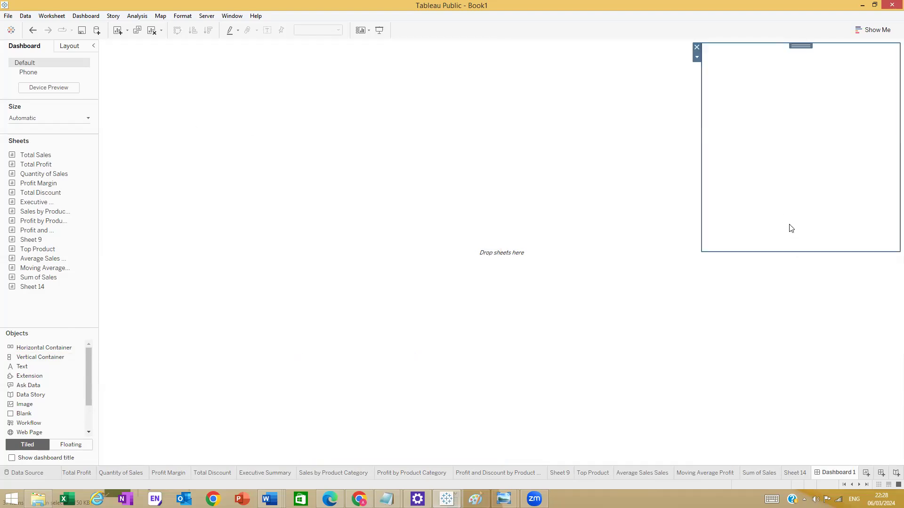
drag(758, 252, 753, 192)
click(587, 134)
click(592, 227)
click(789, 268)
drag(742, 357, 739, 365)
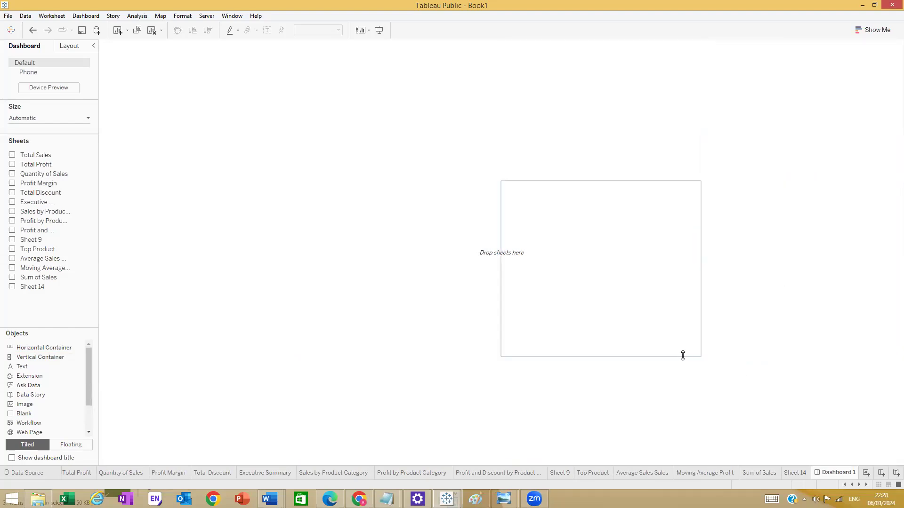
drag(682, 357, 686, 328)
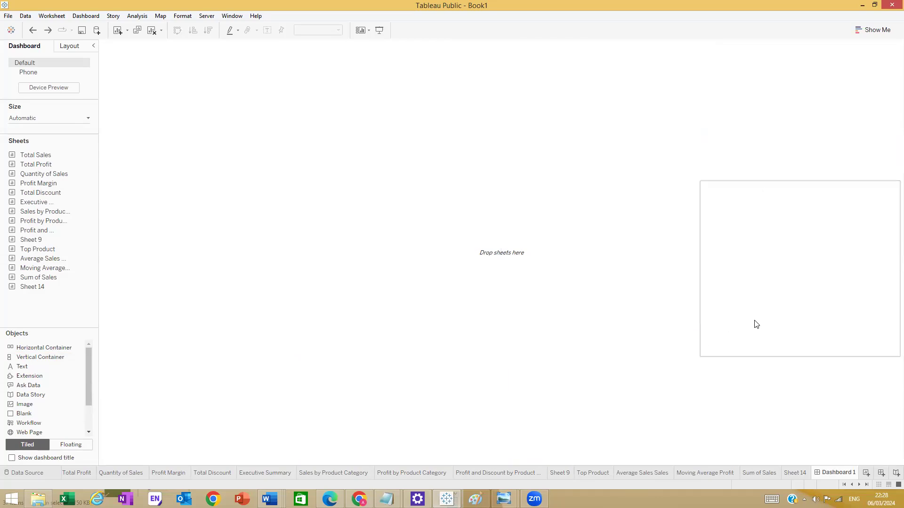
- Reduce the upper zone's height and narrow the top-right zone
click(729, 341)
click(815, 117)
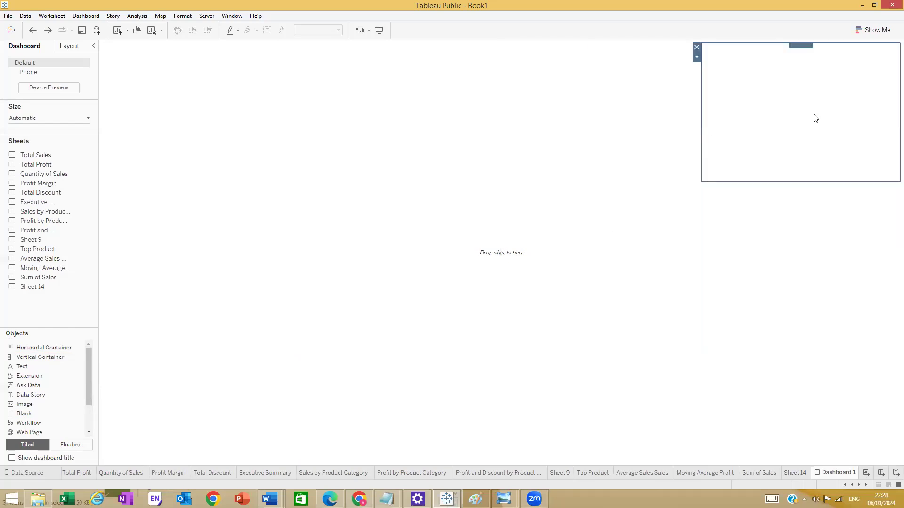
click(496, 124)
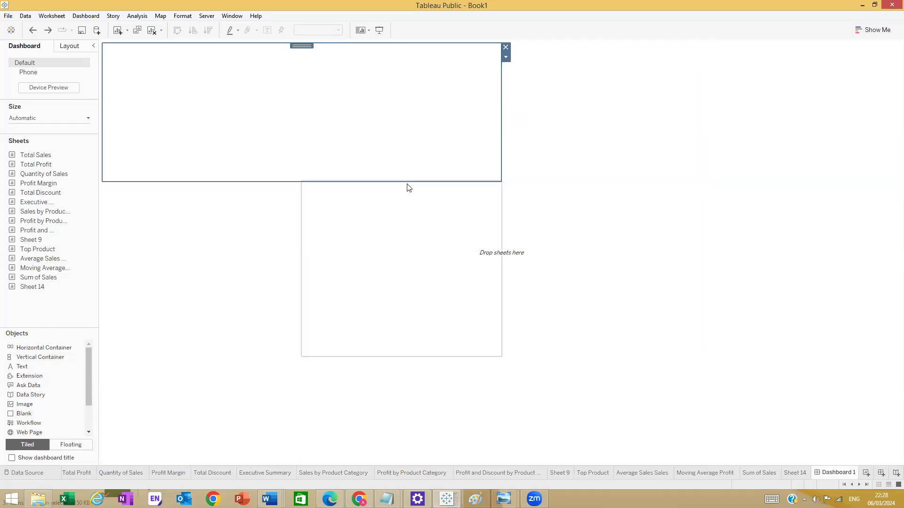
drag(480, 181, 484, 154)
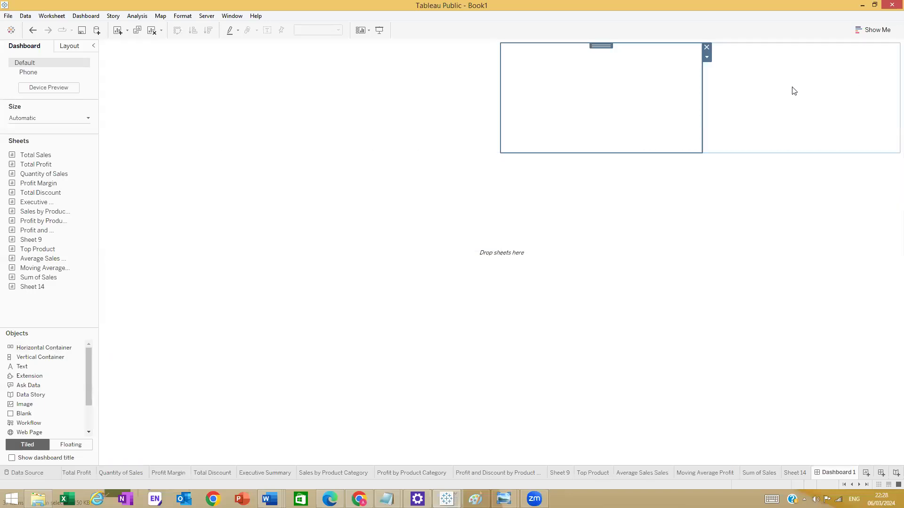
drag(702, 95, 773, 99)
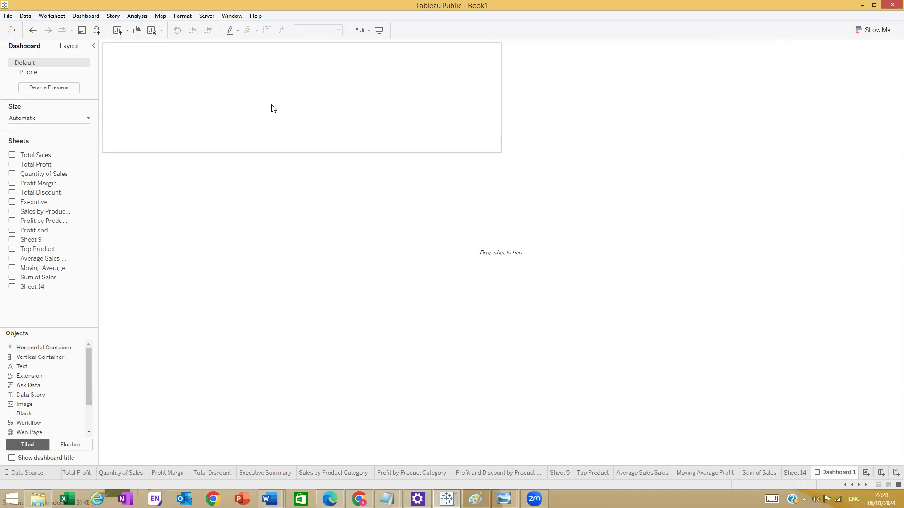
- Drop the Sheet 14 donut into the top-right zone, hide its title, and shorten the left empty zone
mouse_move(41, 237)
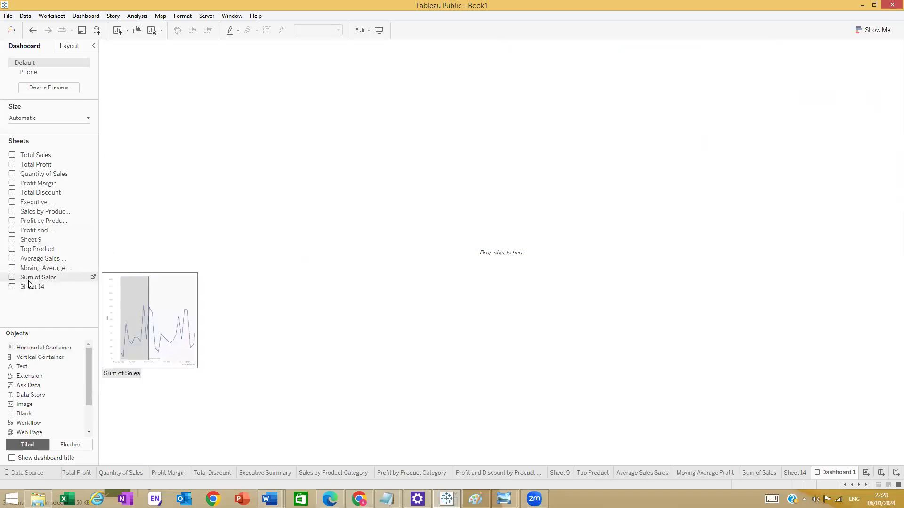
drag(31, 288, 846, 96)
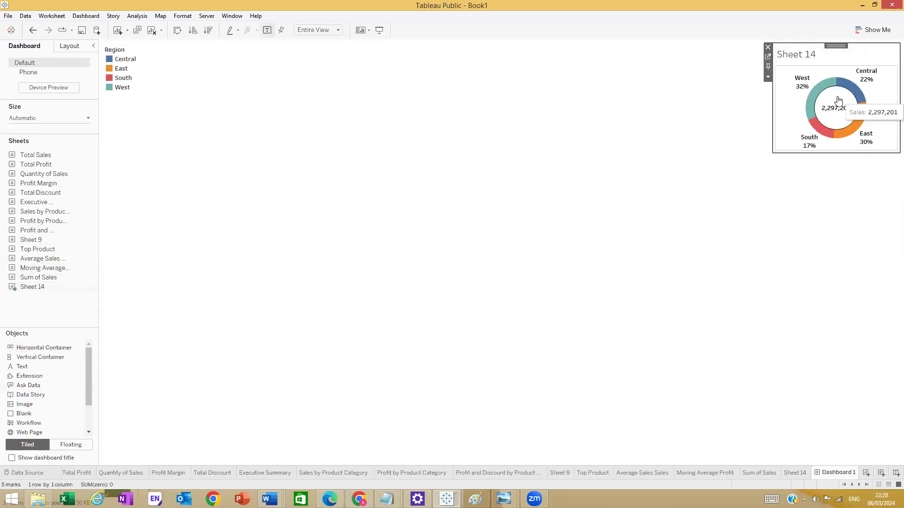
right_click(811, 61)
click(830, 95)
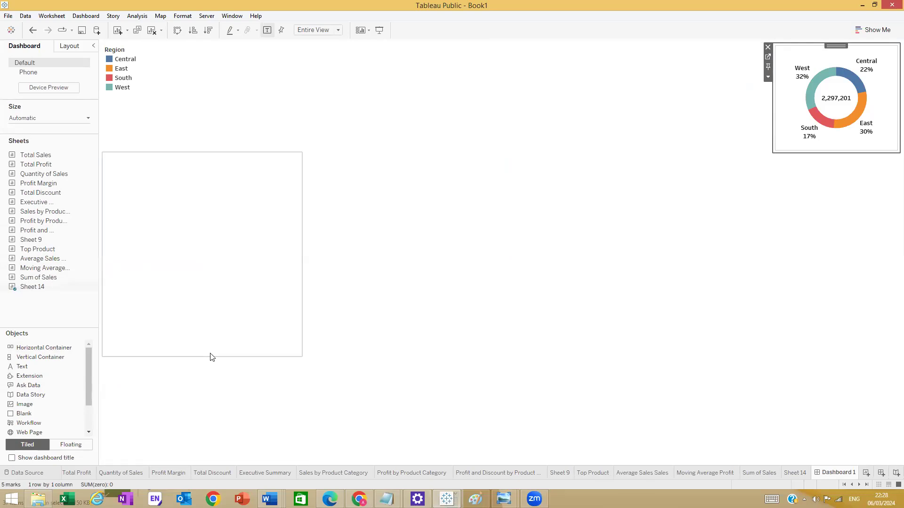
drag(208, 357, 222, 324)
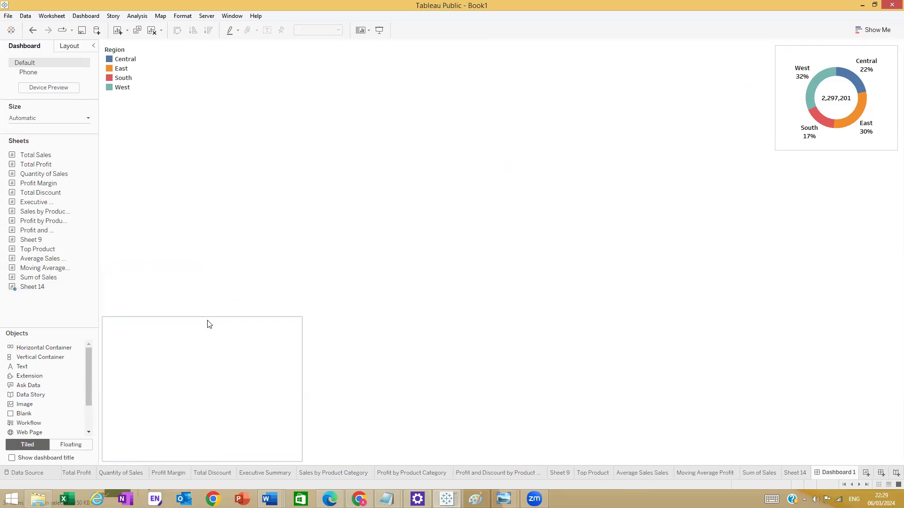
- Shrink the left, middle and bottom-middle empty zones by dragging their edges
drag(208, 317, 209, 301)
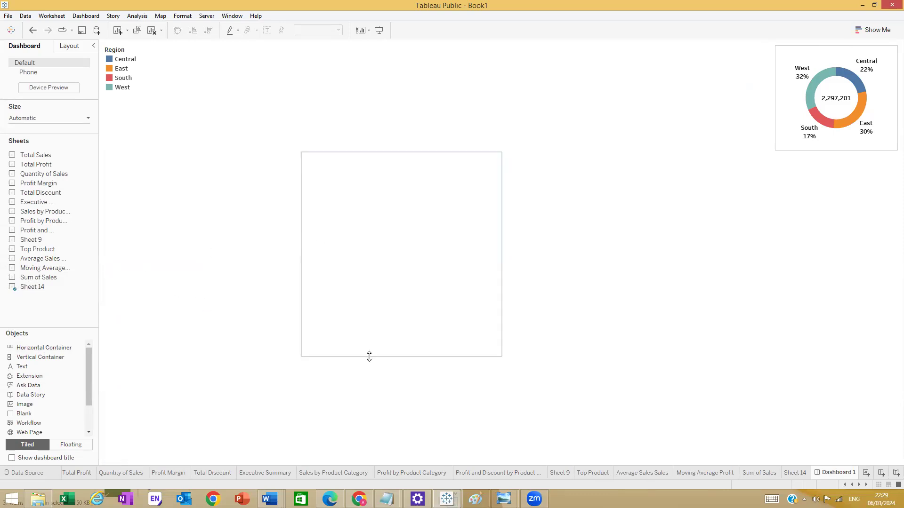
click(370, 358)
drag(371, 357, 325, 304)
click(344, 294)
click(281, 289)
click(369, 311)
click(315, 292)
click(272, 304)
click(343, 311)
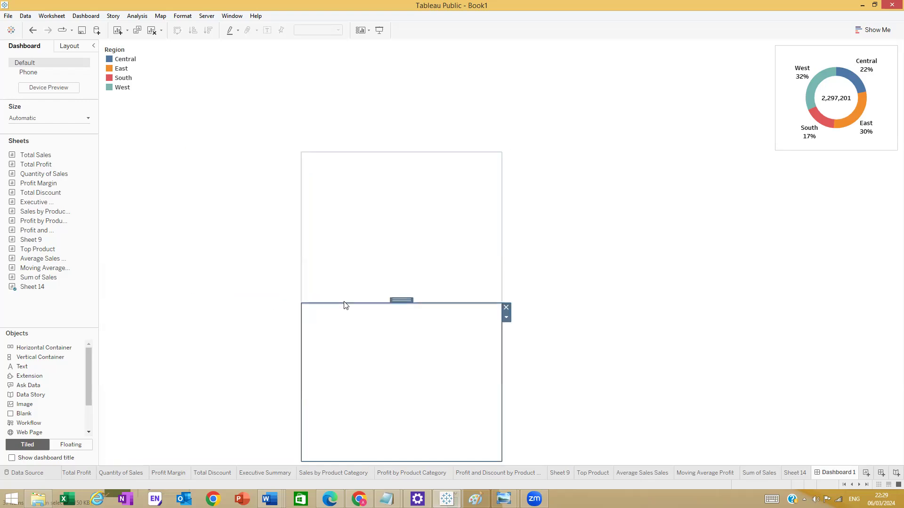
drag(344, 302, 343, 300)
- Adjust the top-middle empty zone, then delete the blank zone next to the Region legend
click(274, 306)
click(281, 285)
click(401, 283)
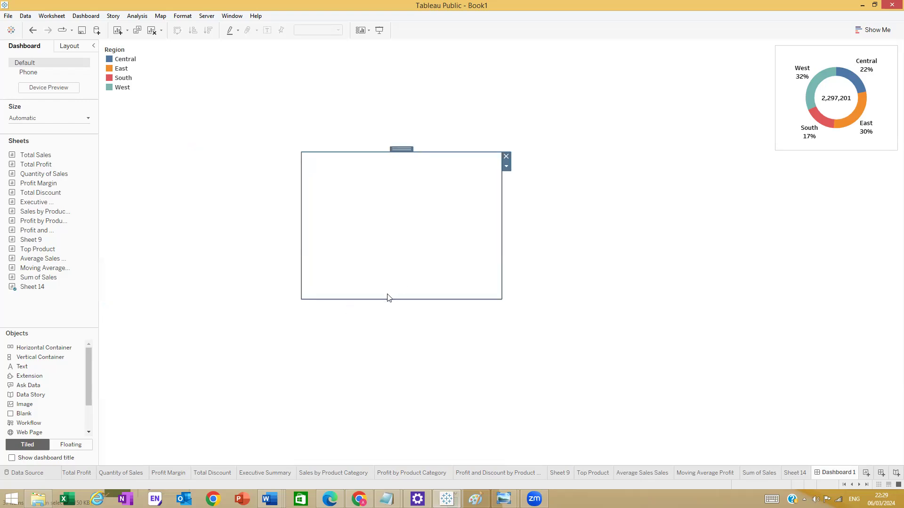
drag(387, 298, 387, 311)
click(277, 312)
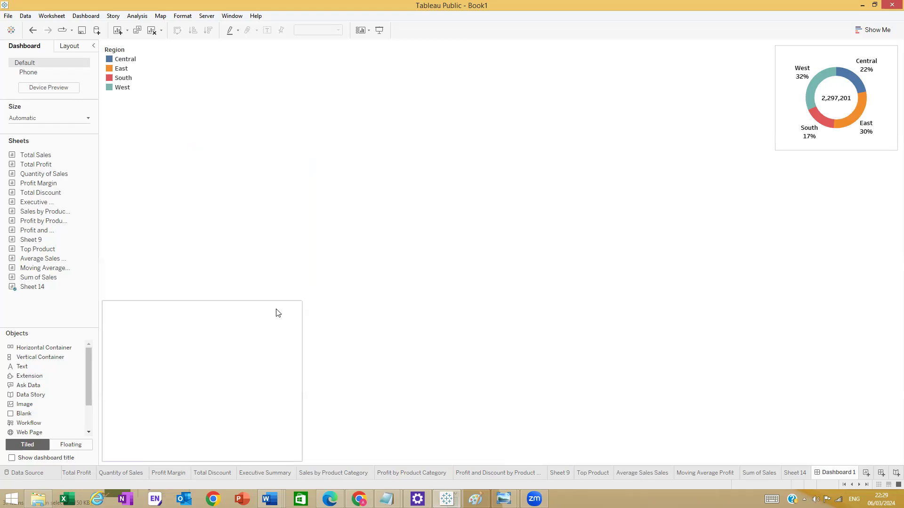
click(266, 281)
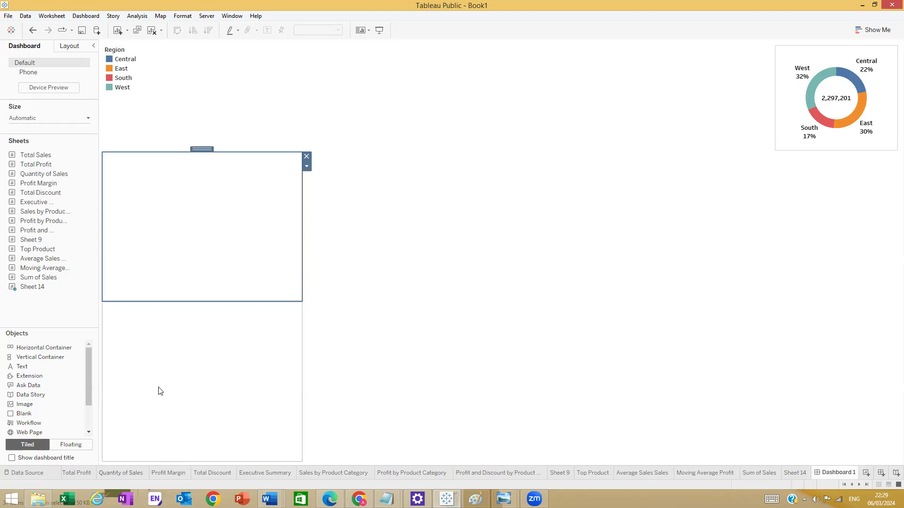
click(178, 86)
click(506, 48)
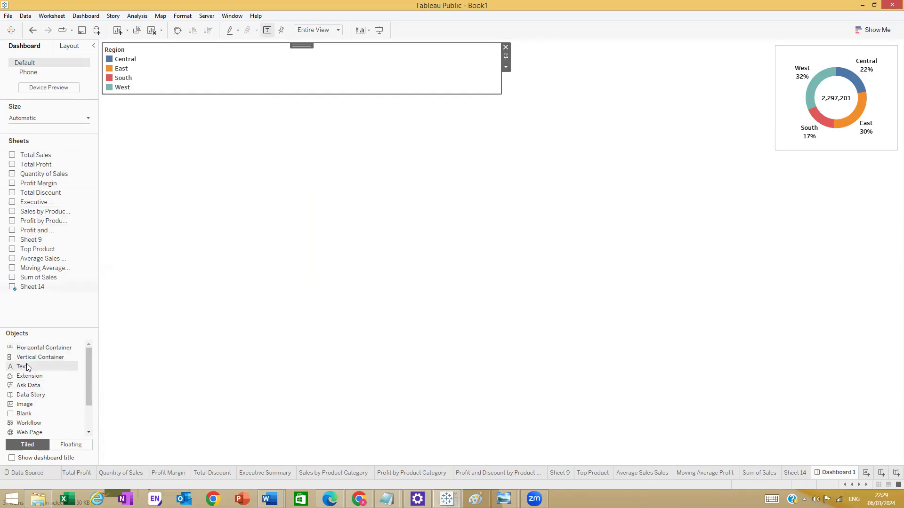
- Remove the Region legend, then restore it with Ctrl+Z
click(507, 48)
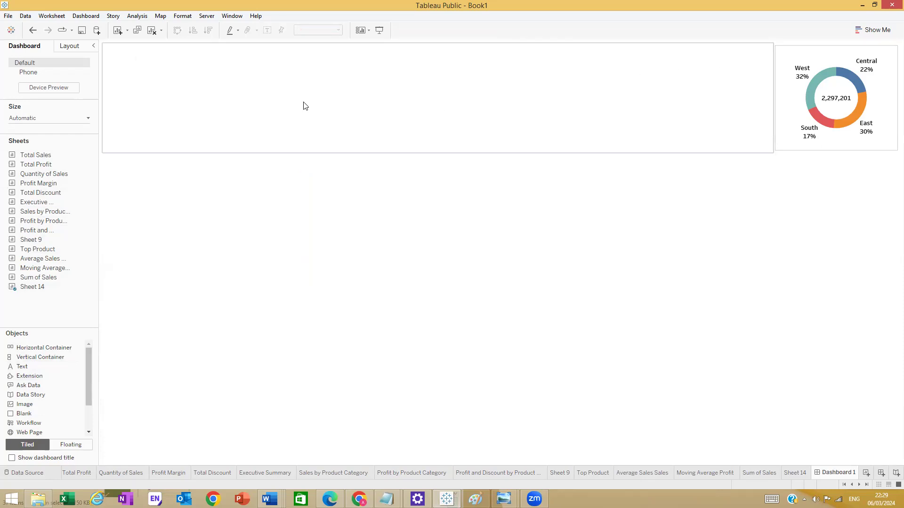
key(ctrl+z)
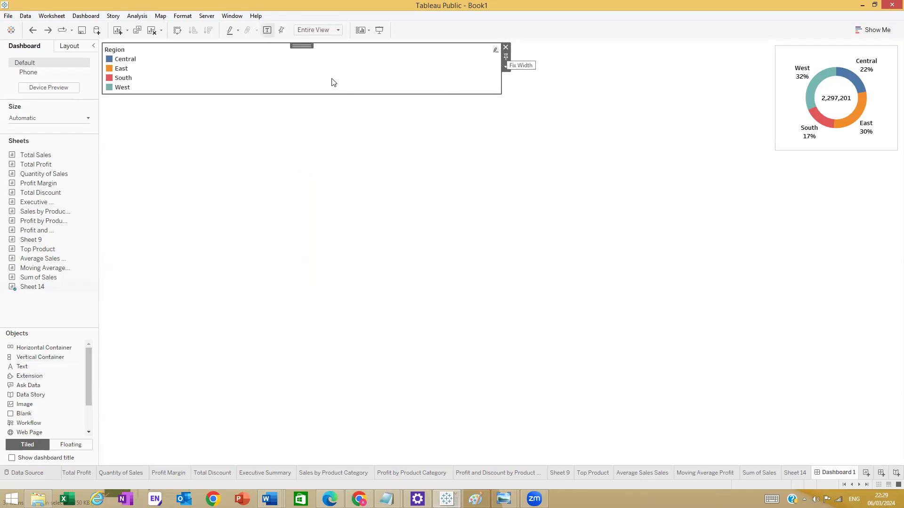
right_click(333, 80)
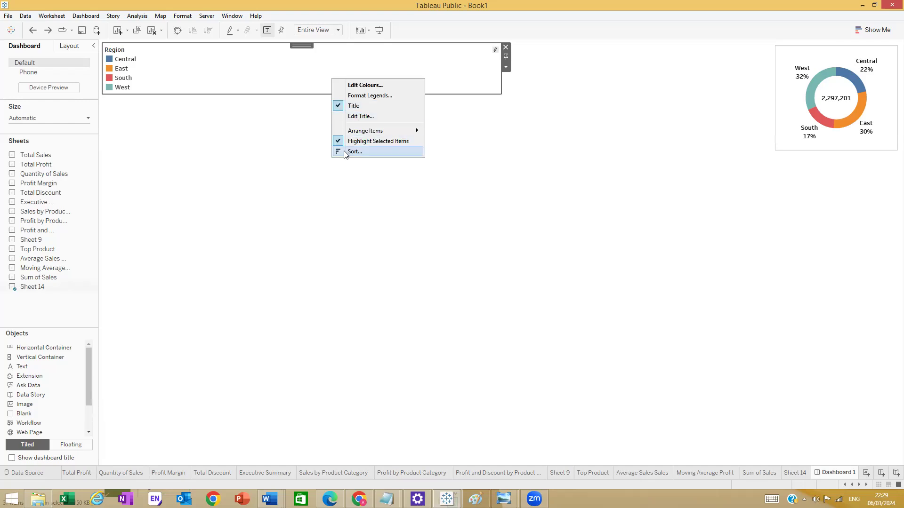
click(146, 77)
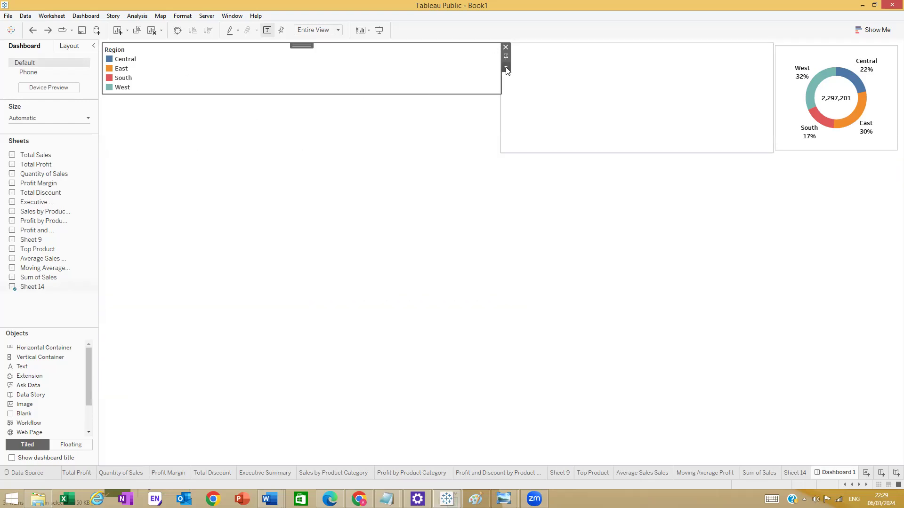
click(506, 68)
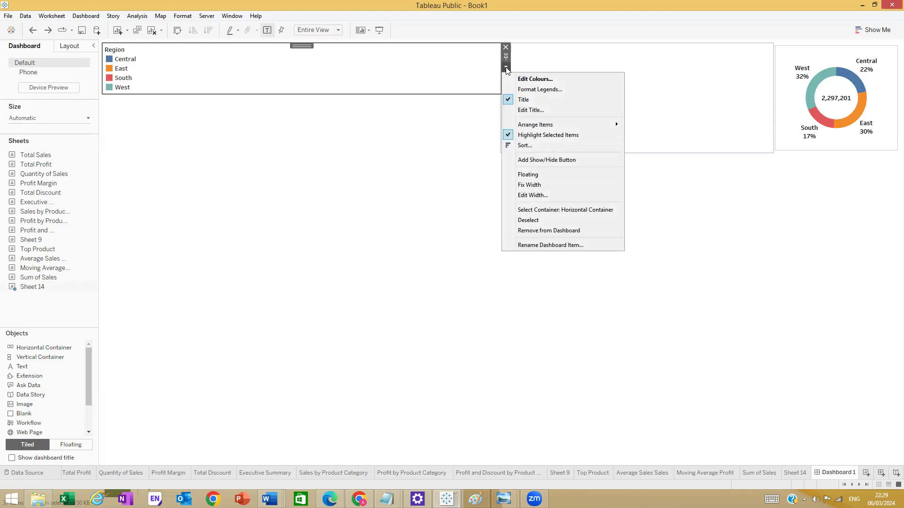
click(213, 57)
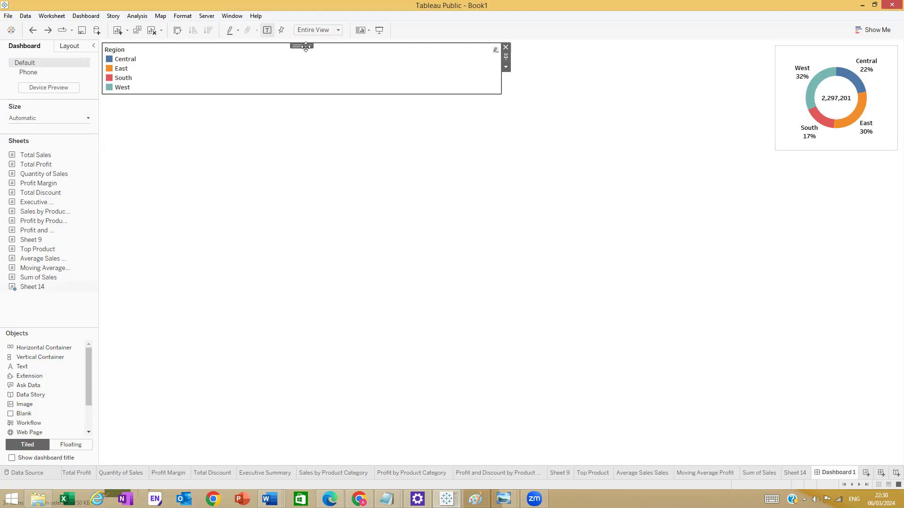
- Re-tile the Region legend into a taller slot at the top left
drag(305, 46, 335, 115)
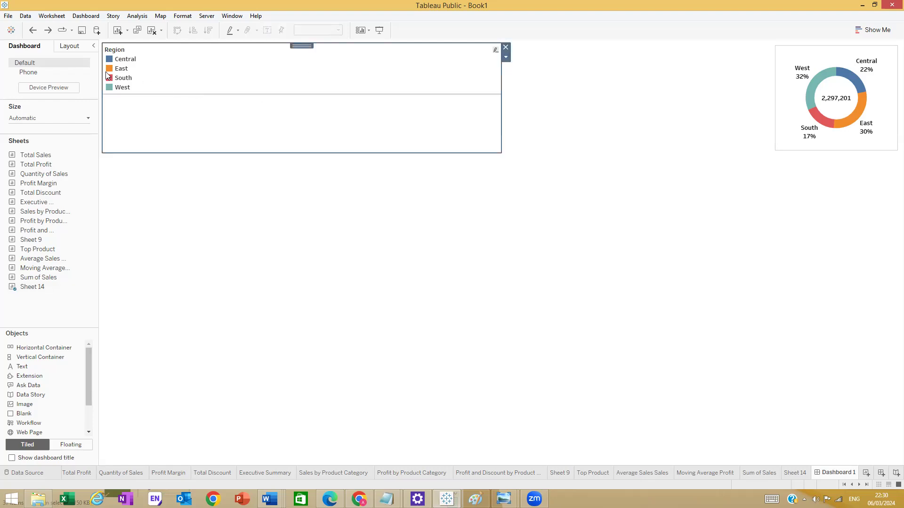
click(130, 80)
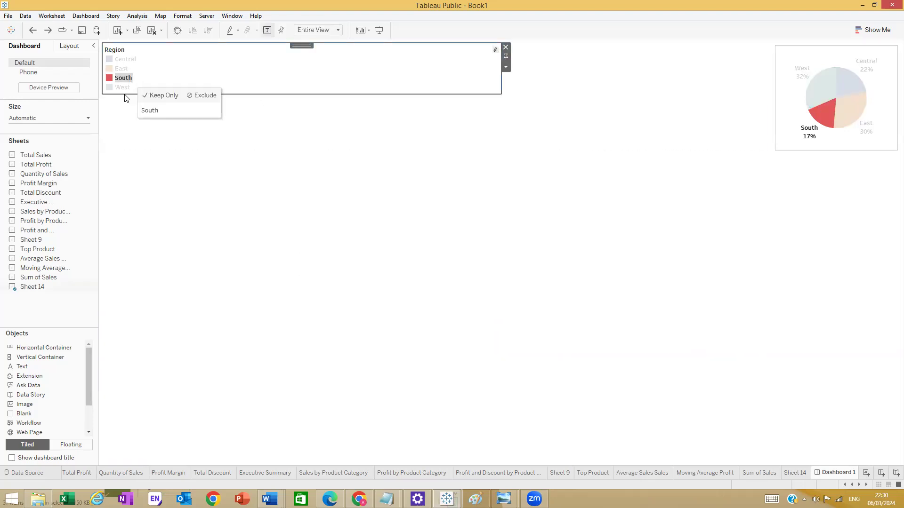
click(126, 98)
click(299, 87)
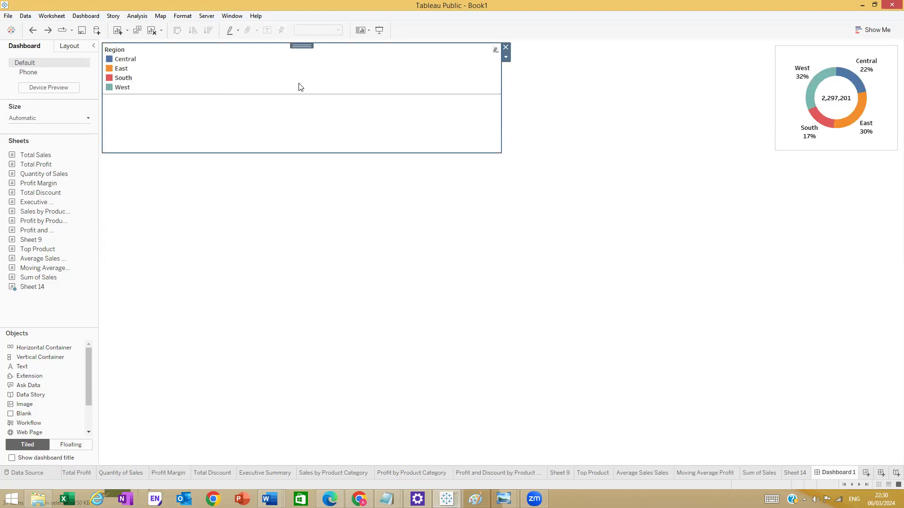
right_click(305, 48)
key(Escape)
right_click(307, 51)
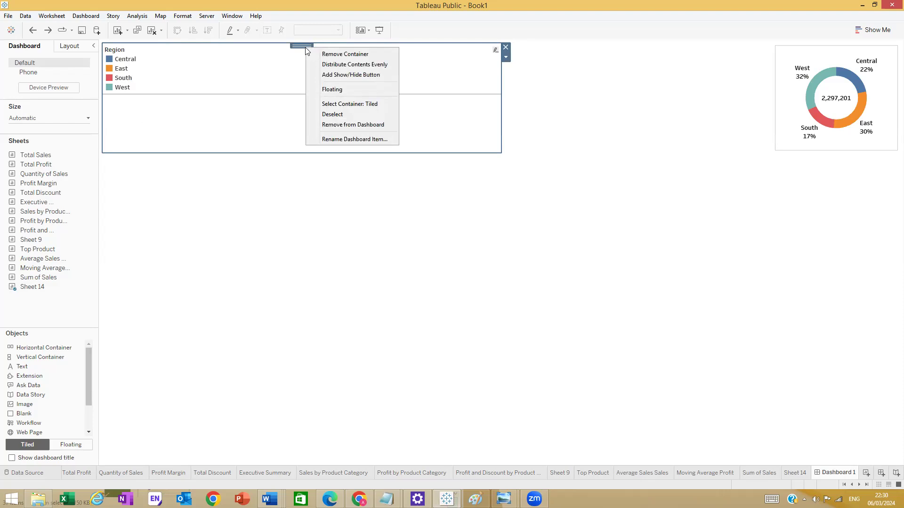
click(309, 42)
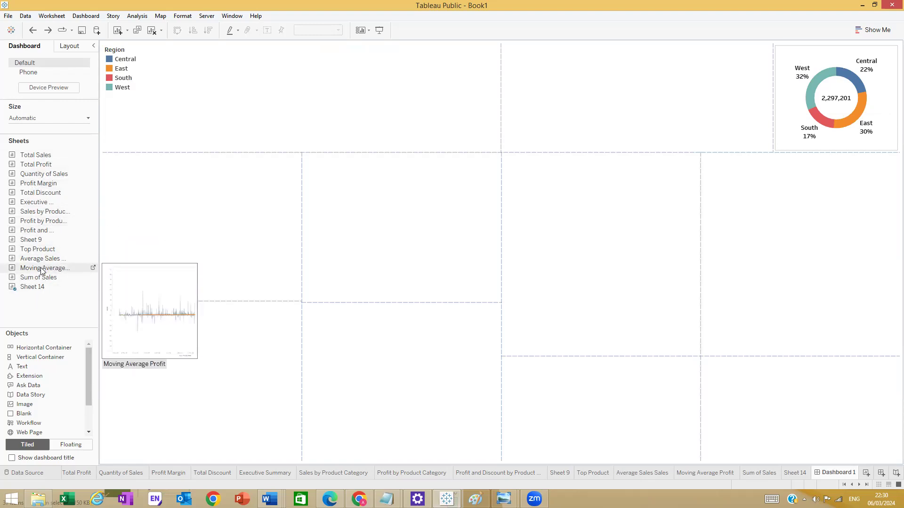
- Undo adding Average Sales to the dashboard and switch to the Average Sales Sales worksheet
drag(42, 258, 222, 236)
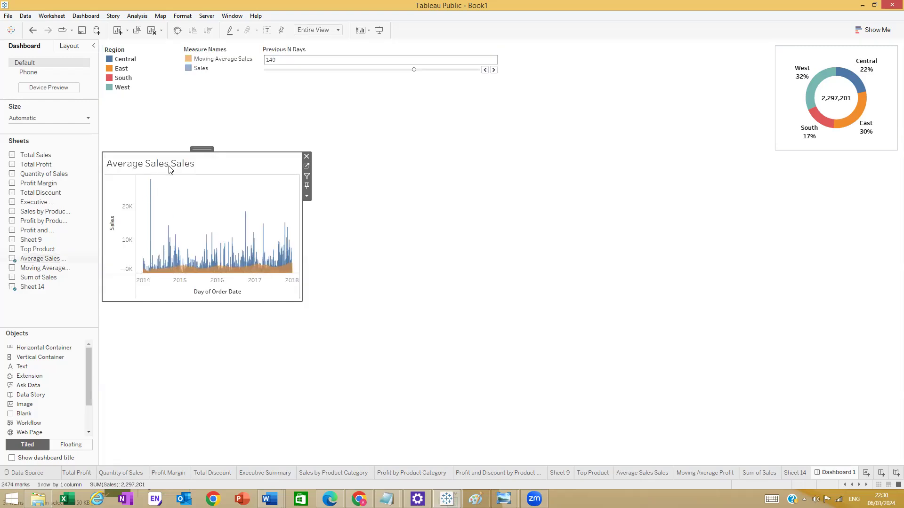
key(ctrl+z)
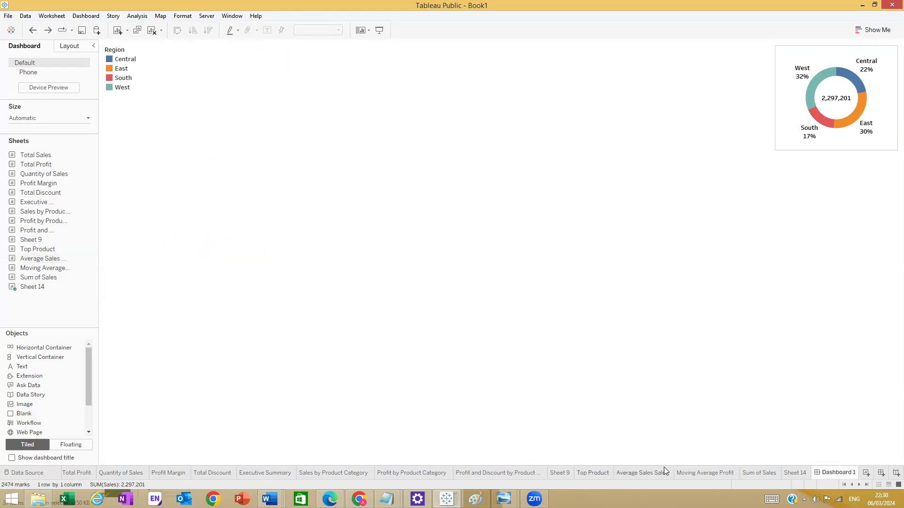
click(539, 473)
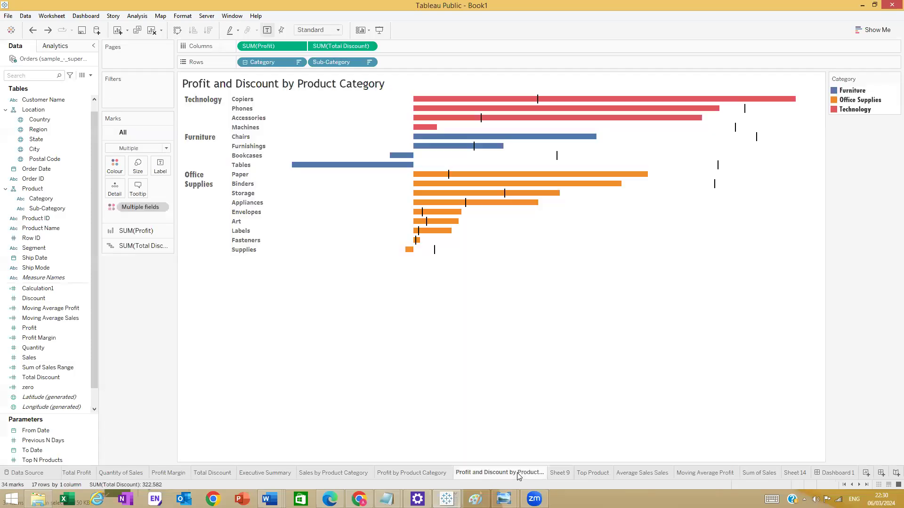
click(588, 473)
click(627, 474)
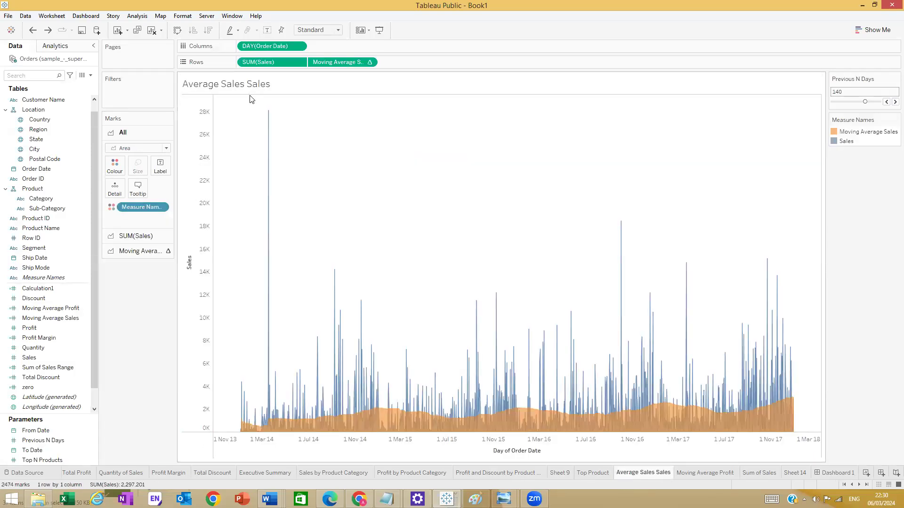
- Open the sheet's border formatting, leaving the grand total pane and header lines unchanged
right_click(236, 122)
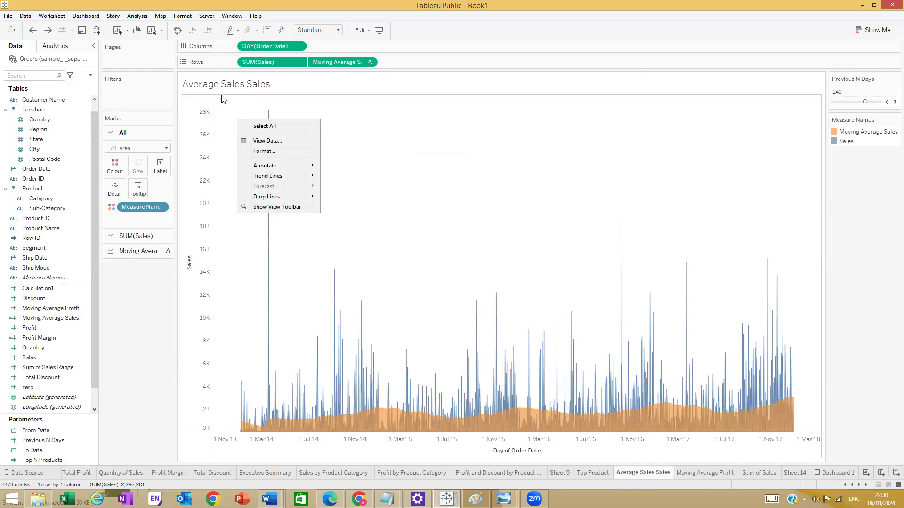
right_click(216, 103)
click(241, 135)
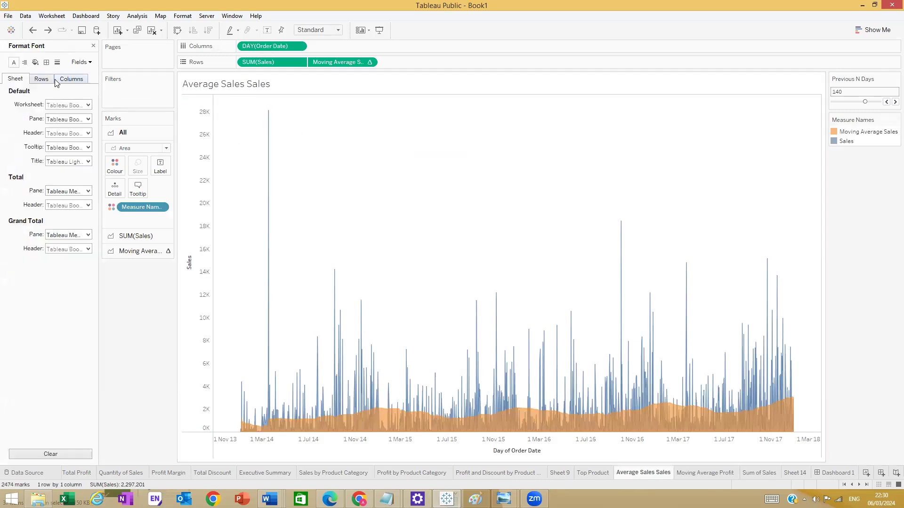
click(46, 62)
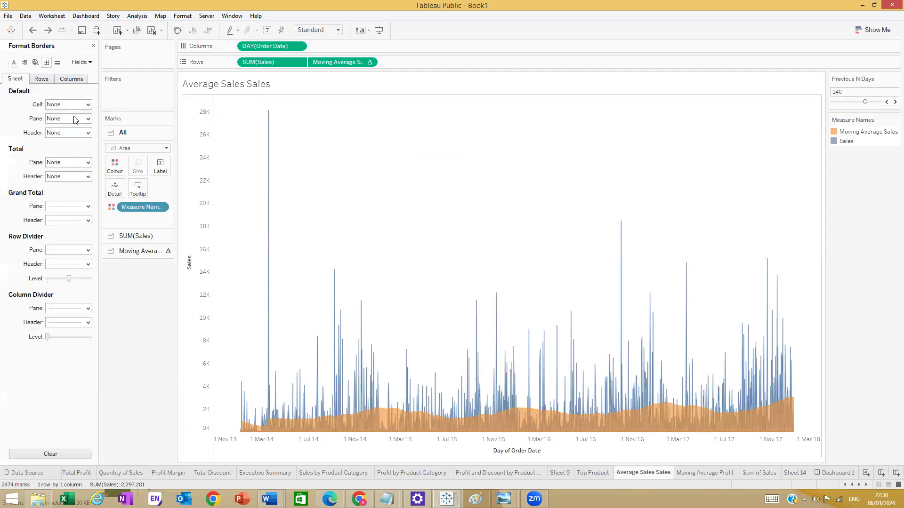
click(86, 205)
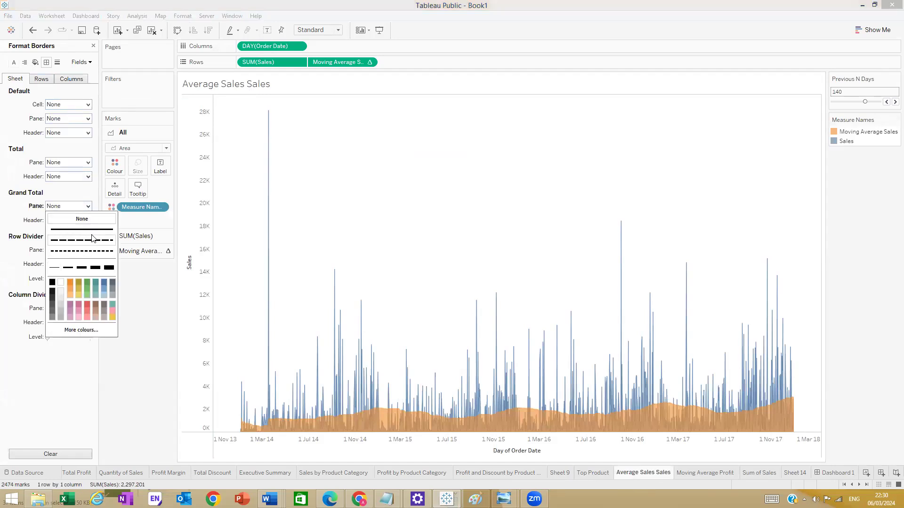
key(Escape)
click(88, 221)
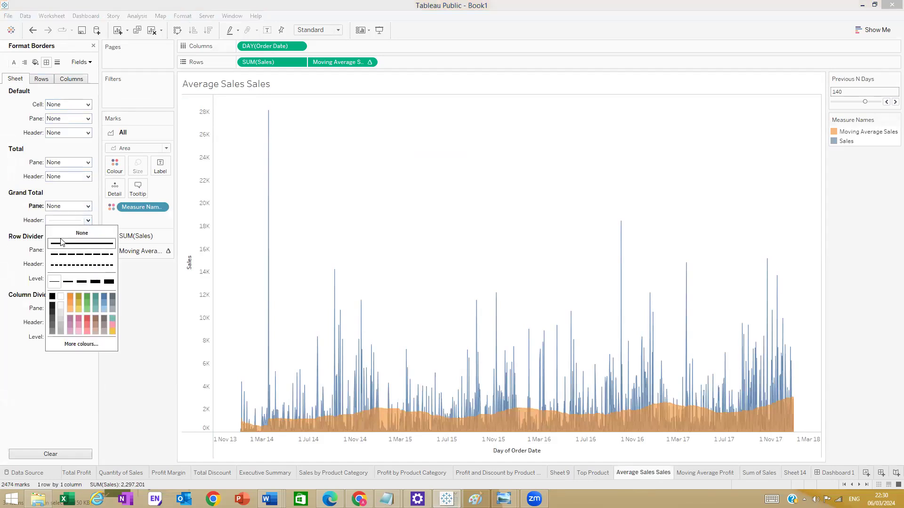
key(Escape)
- Set the row and column divider lines to None and hide the Sales axis header
click(87, 250)
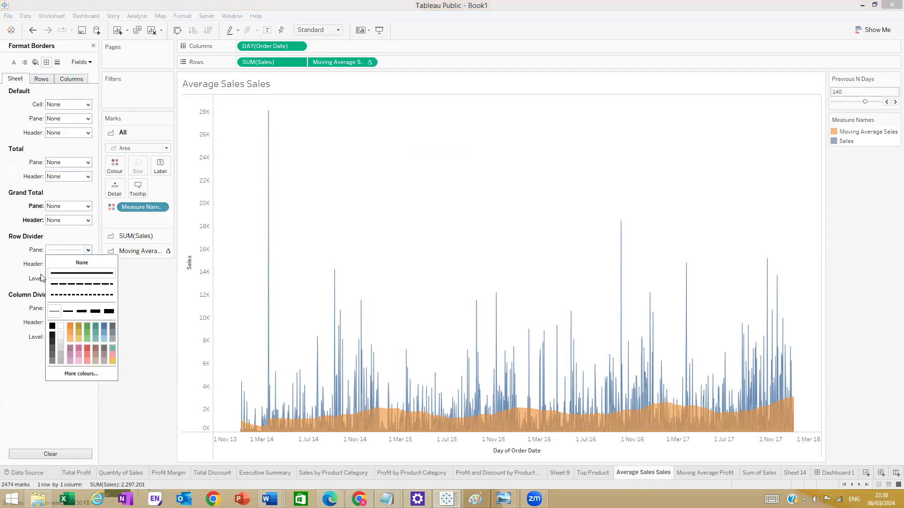
click(81, 262)
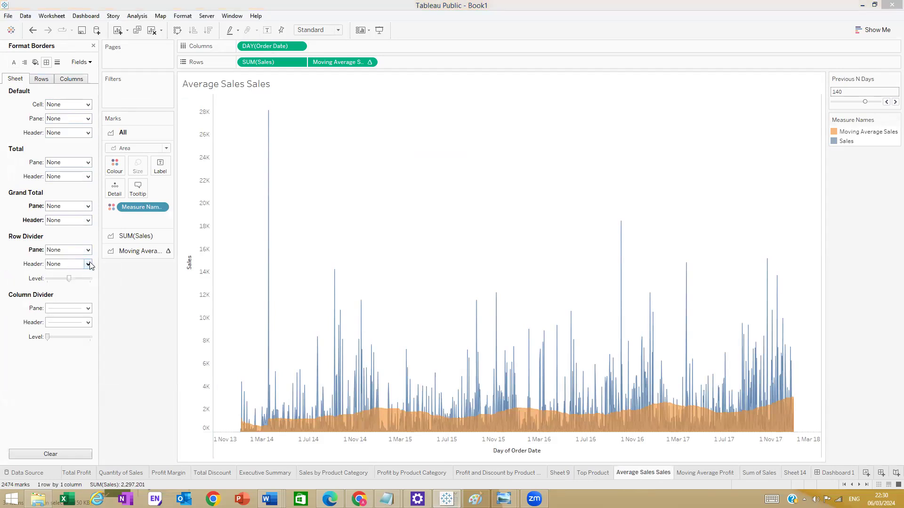
click(88, 265)
key(Escape)
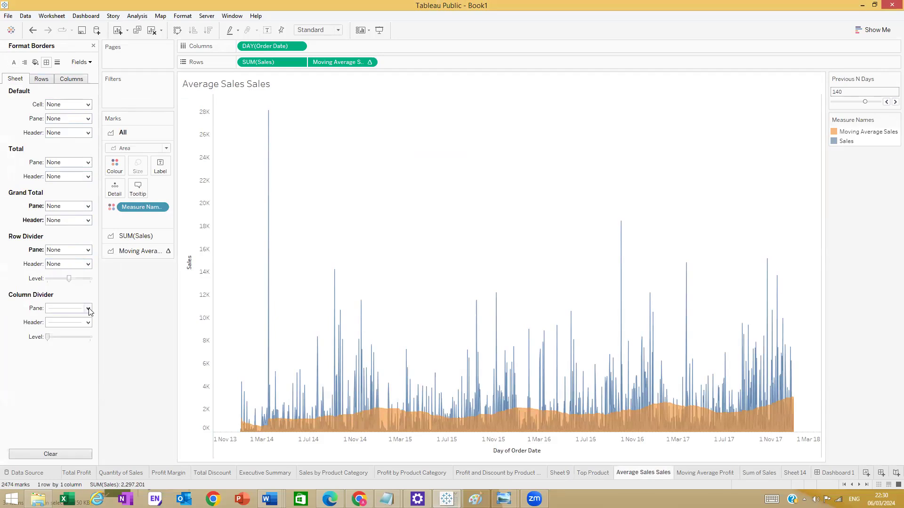
click(88, 309)
click(83, 320)
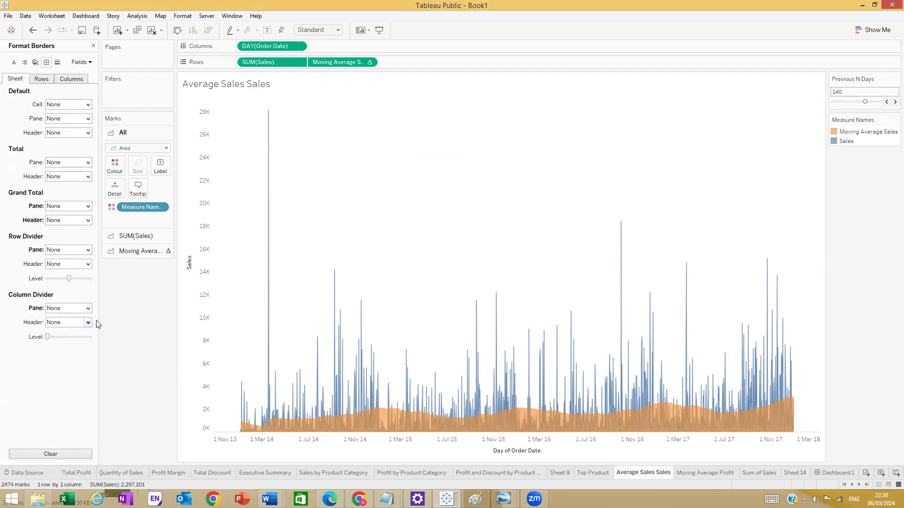
click(49, 78)
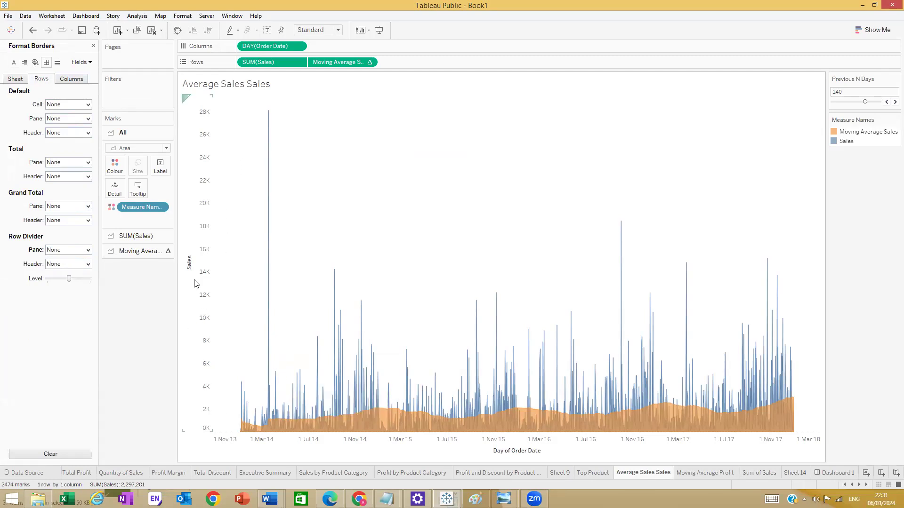
right_click(201, 223)
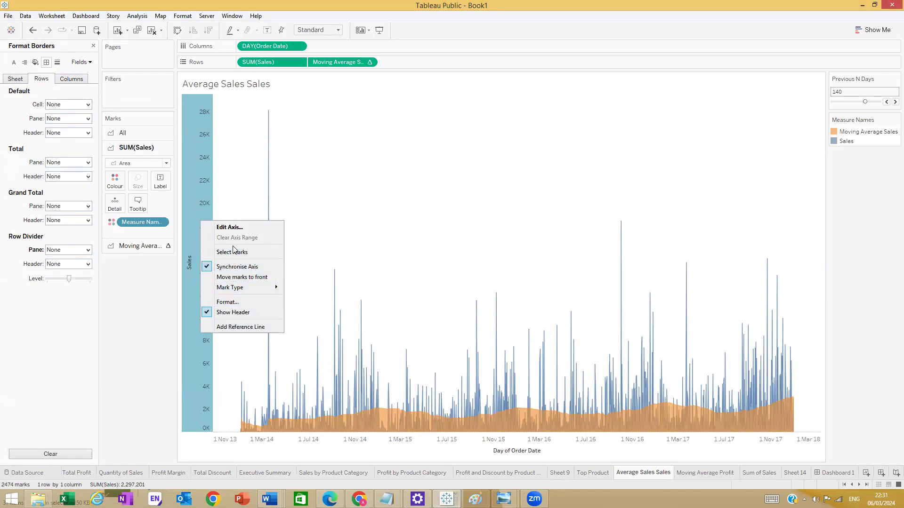
click(240, 314)
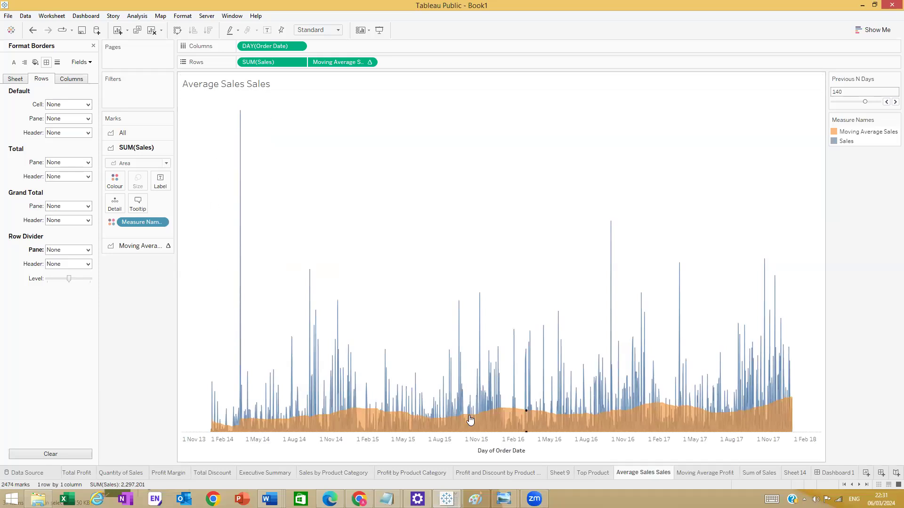
- Clear the 'Day of Order Date' title in the date axis's Edit Axis dialog
right_click(490, 455)
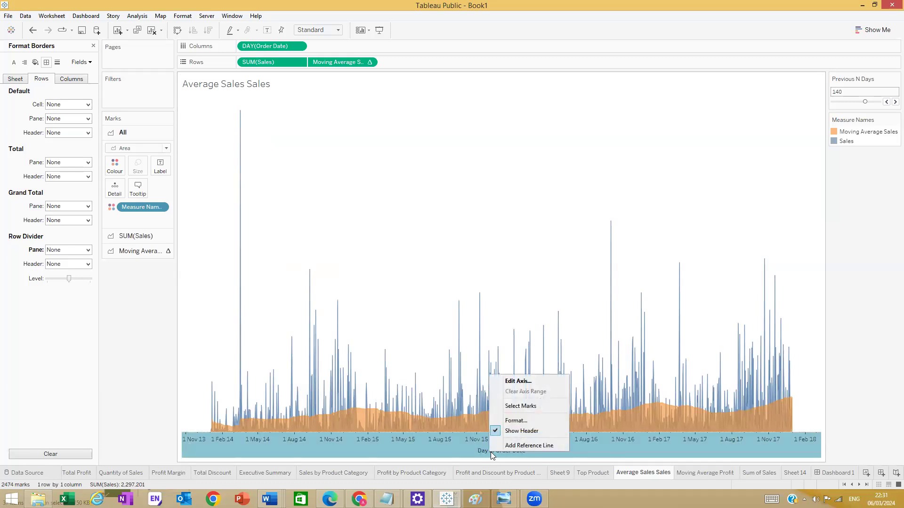
click(514, 380)
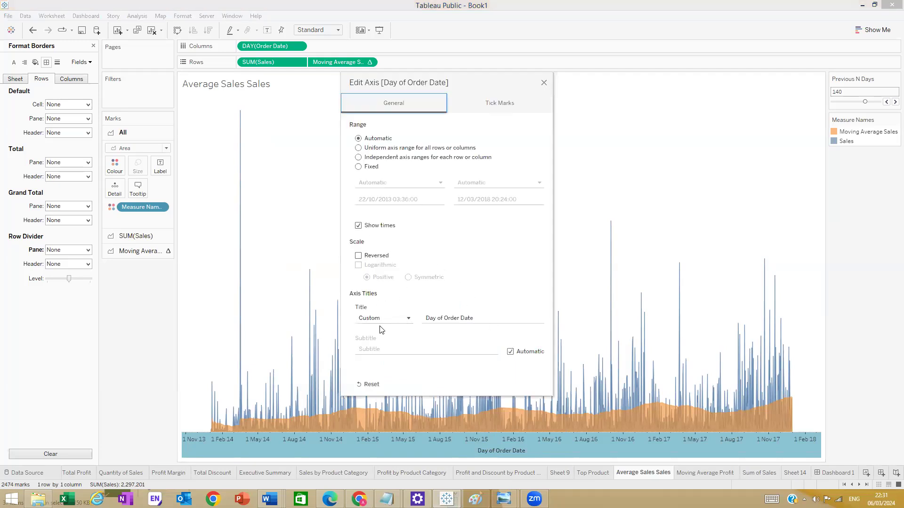
click(359, 226)
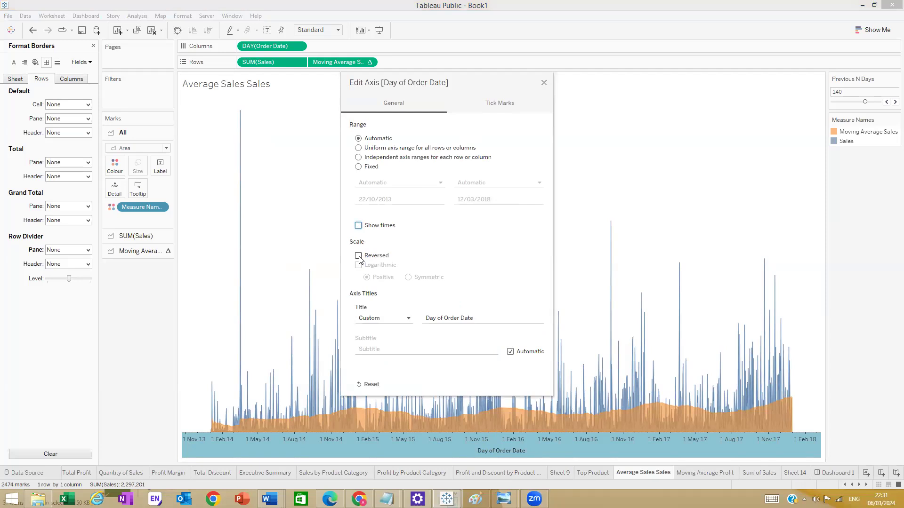
click(358, 226)
click(482, 319)
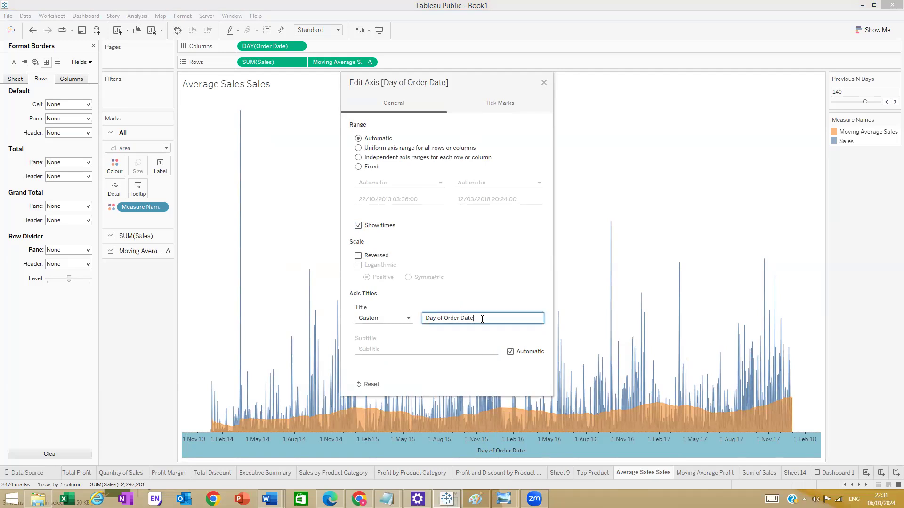
drag(492, 318, 349, 326)
key(BackSpace)
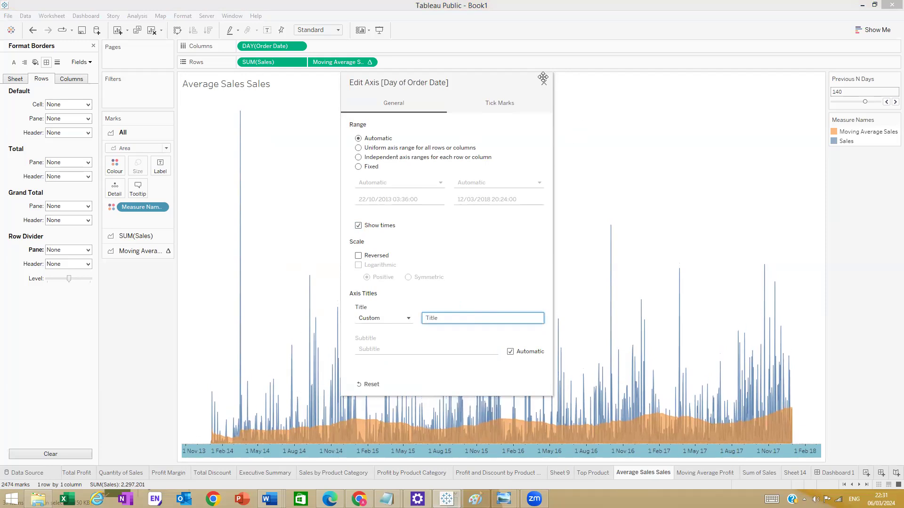
click(544, 83)
click(381, 264)
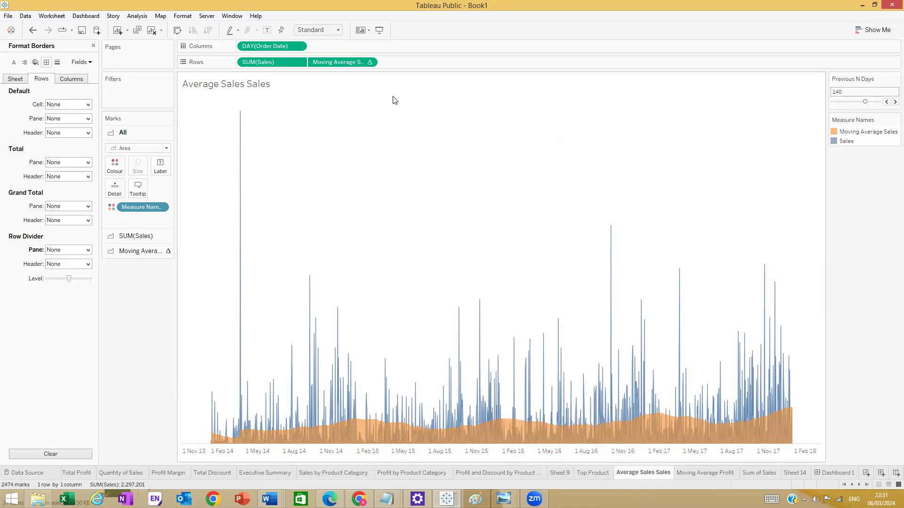
- Format the <Sheet Name> title as size 10 Tw Cen MT Condensed Extra Bold, then go to Dashboard 1
double_click(259, 83)
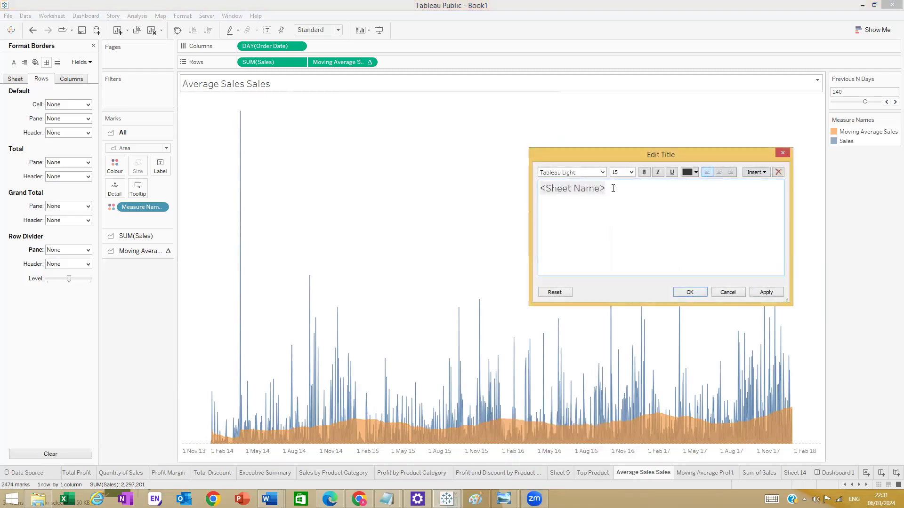
drag(613, 188, 537, 187)
click(632, 172)
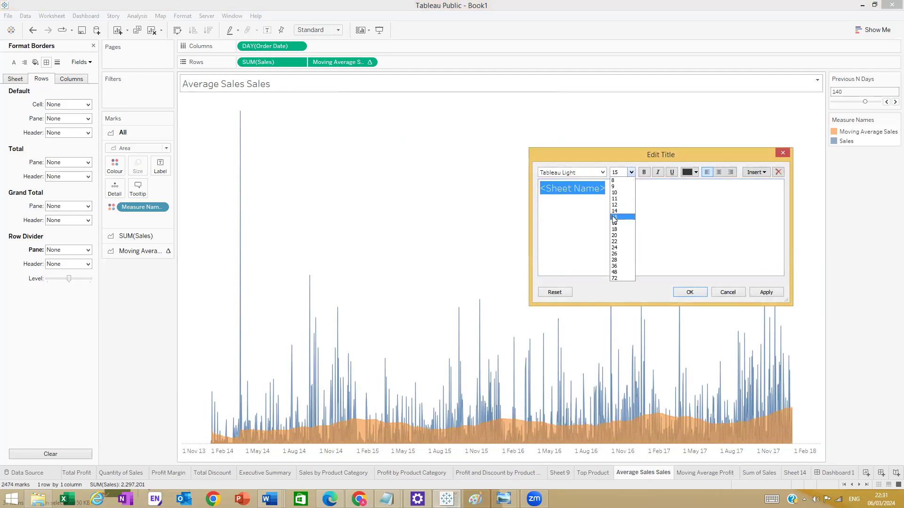
click(613, 191)
click(602, 172)
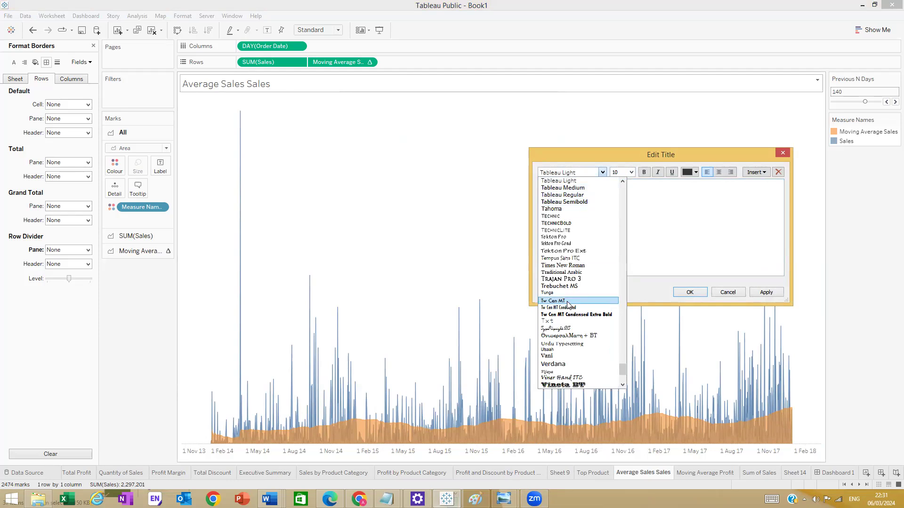
click(574, 315)
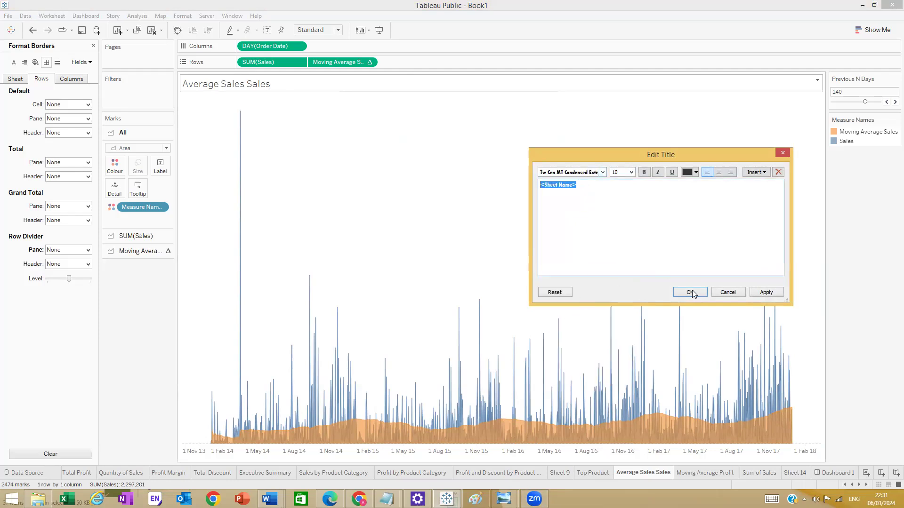
click(767, 293)
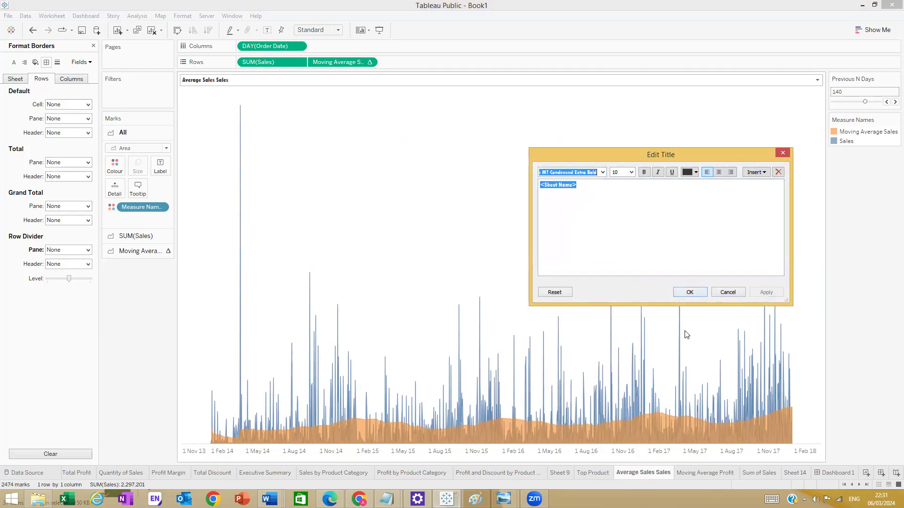
click(687, 292)
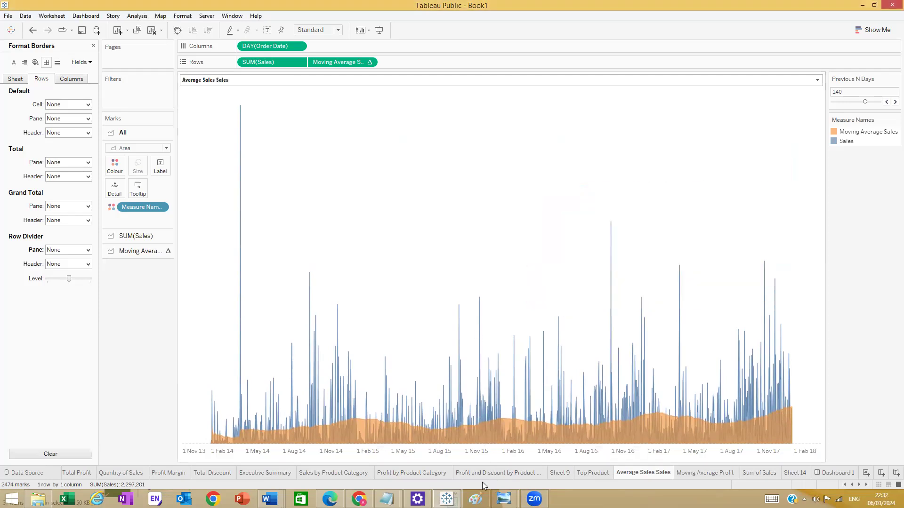
click(835, 473)
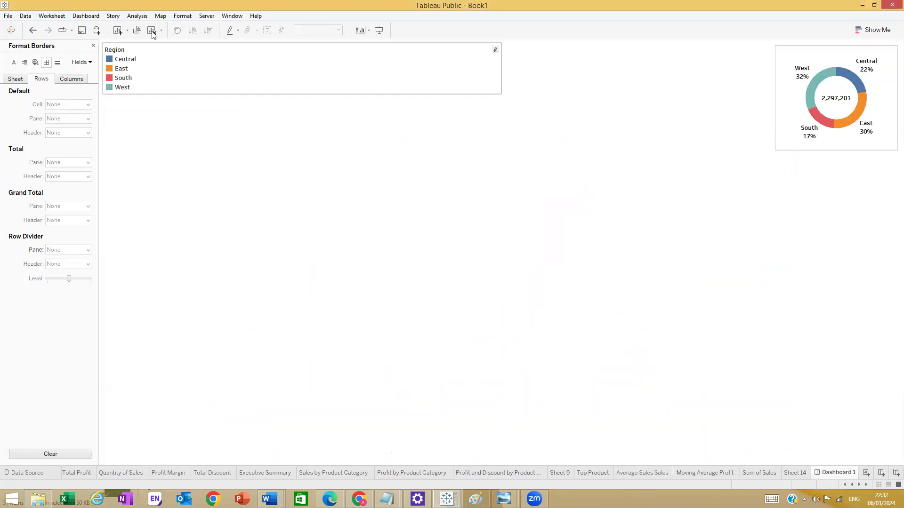
- Place the Average Sales Sales chart on Dashboard 1 above the empty tile, then open Moving Average Profit
click(94, 46)
mouse_move(47, 268)
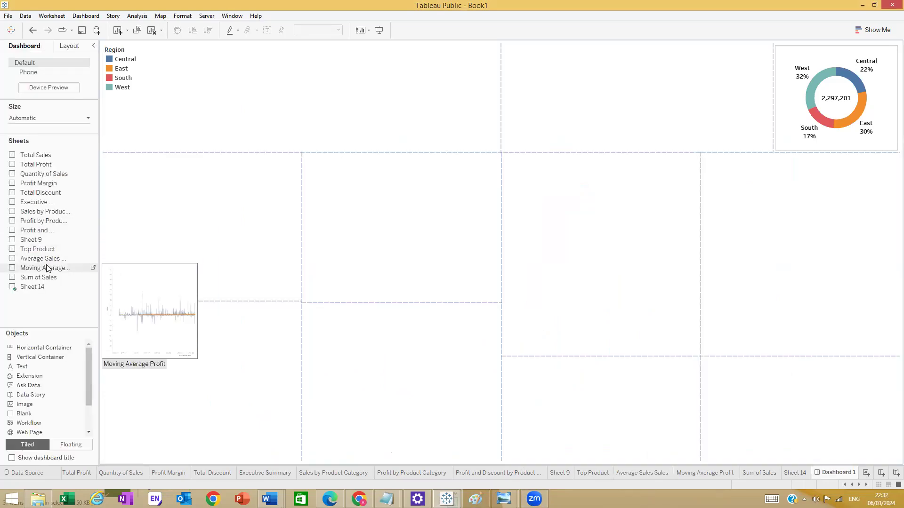
drag(47, 258, 193, 256)
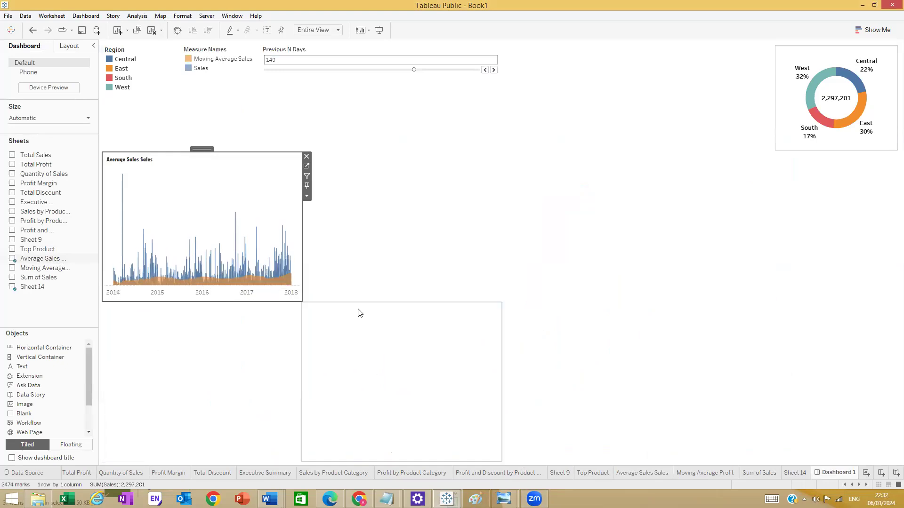
drag(202, 232, 222, 234)
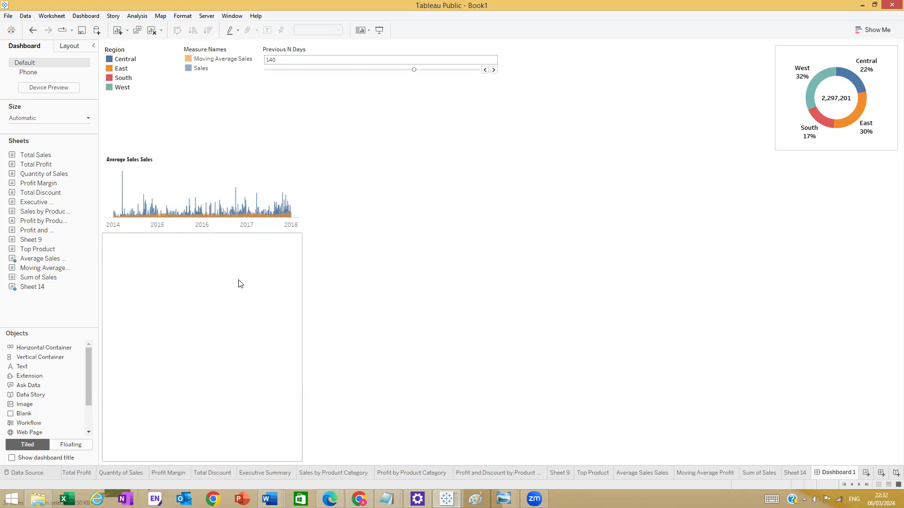
drag(235, 266, 405, 210)
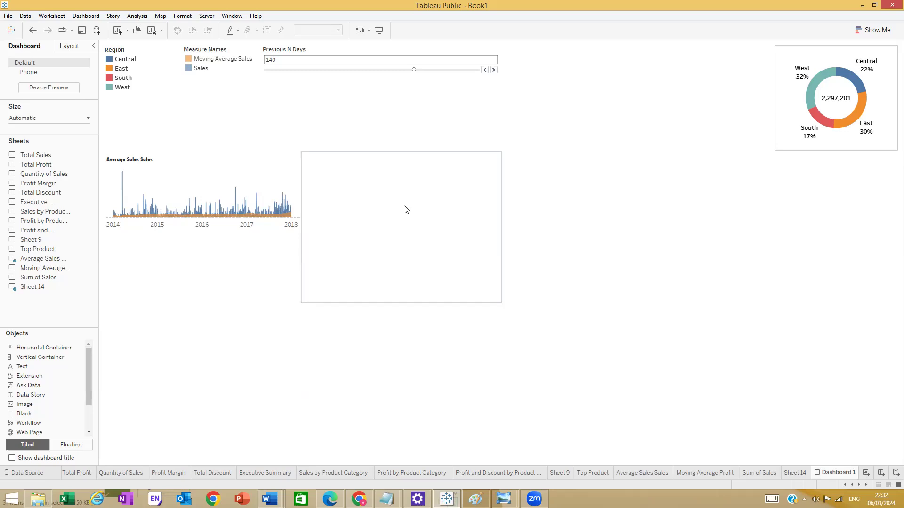
drag(406, 209, 293, 253)
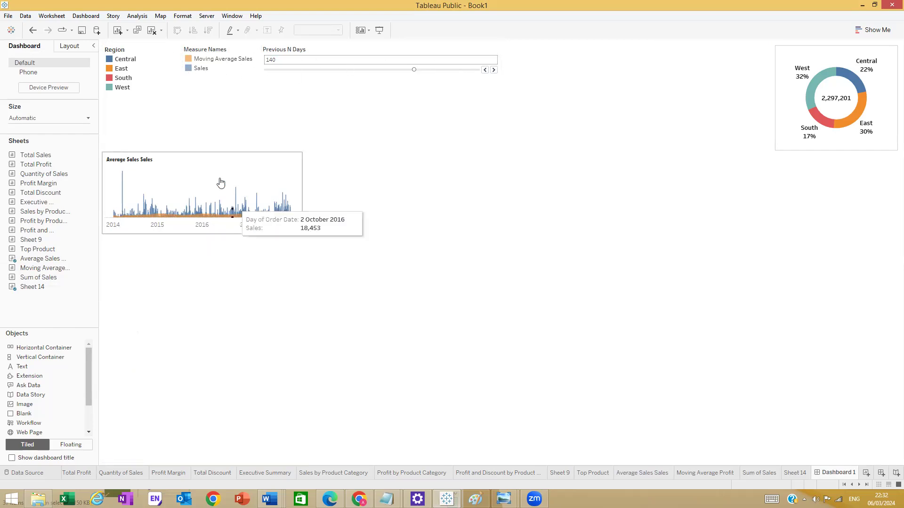
mouse_move(32, 268)
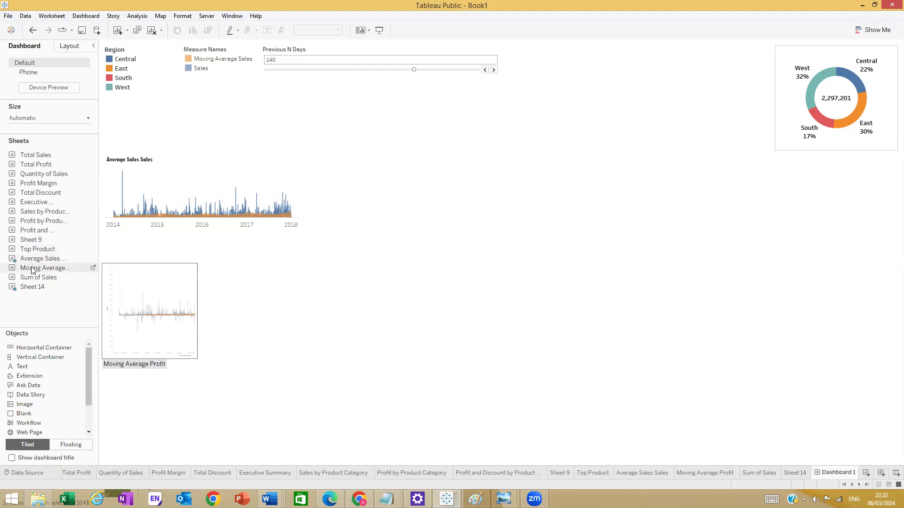
click(708, 475)
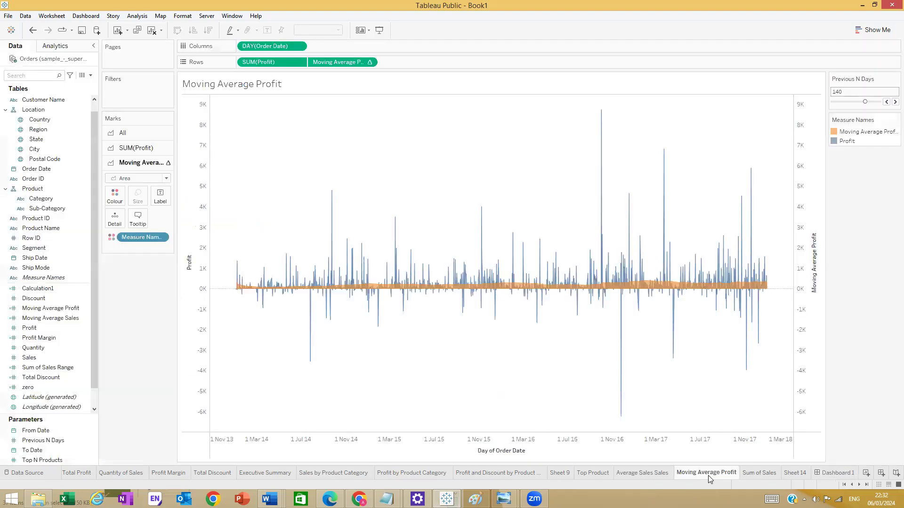
- Hide the Profit axis header and delete the Day of Order Date axis title
right_click(194, 202)
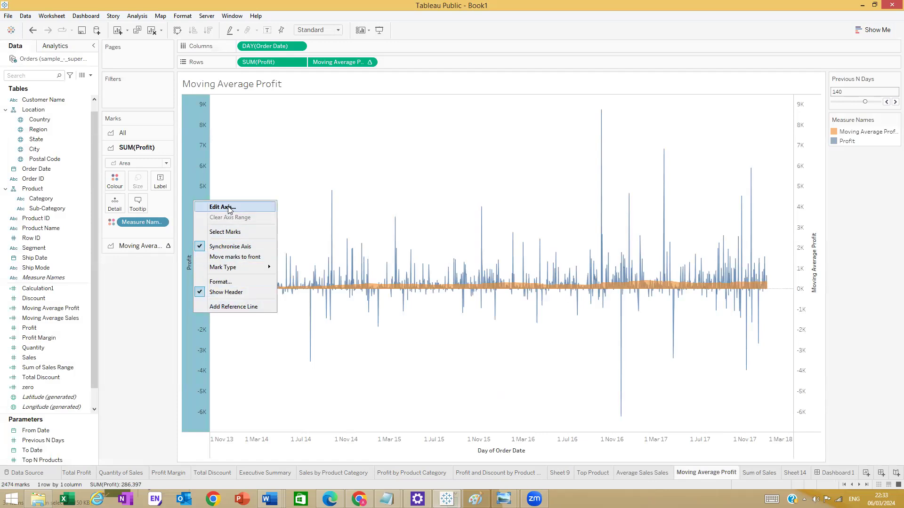
click(222, 293)
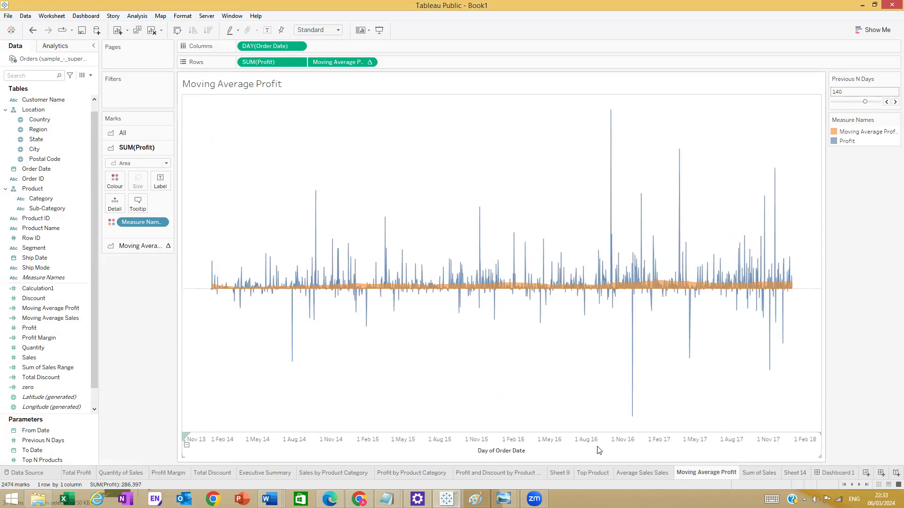
right_click(516, 453)
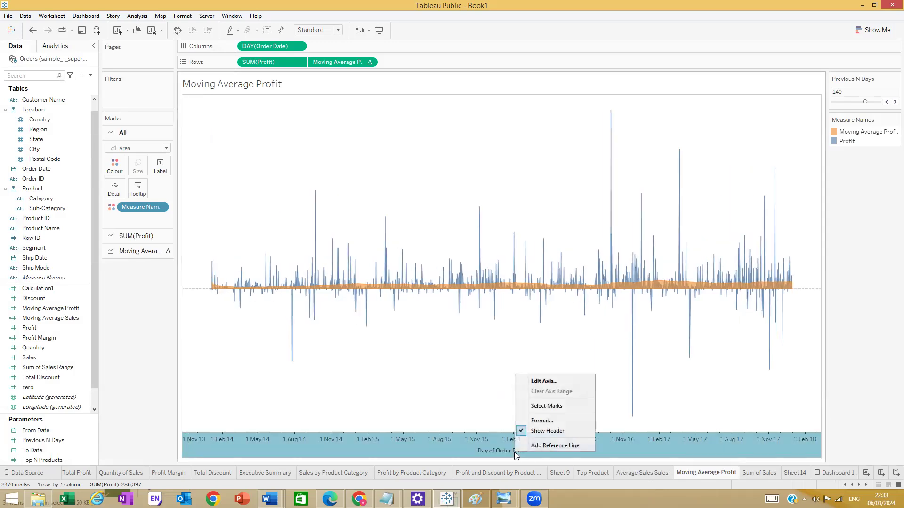
click(542, 424)
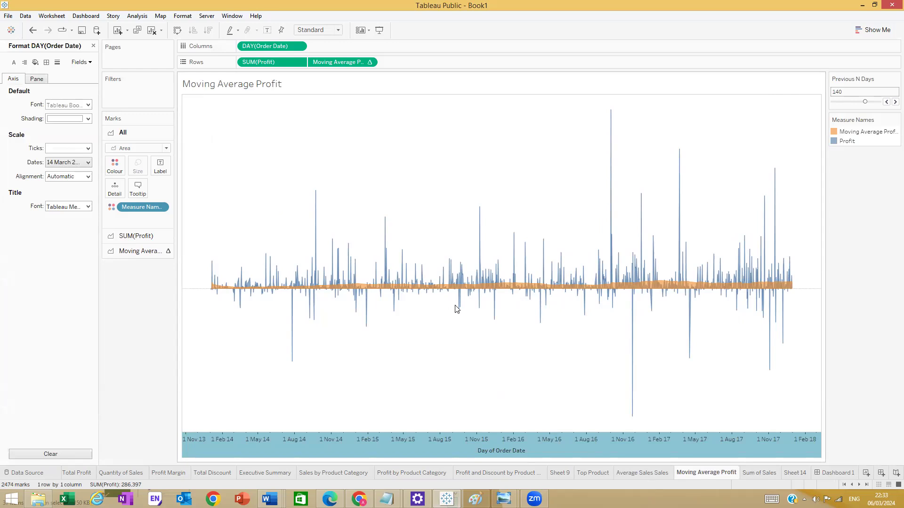
right_click(491, 451)
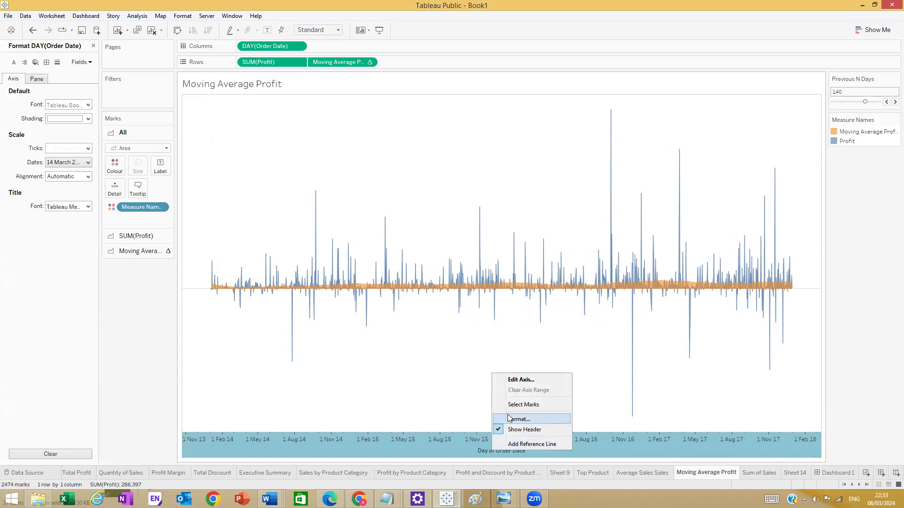
click(513, 382)
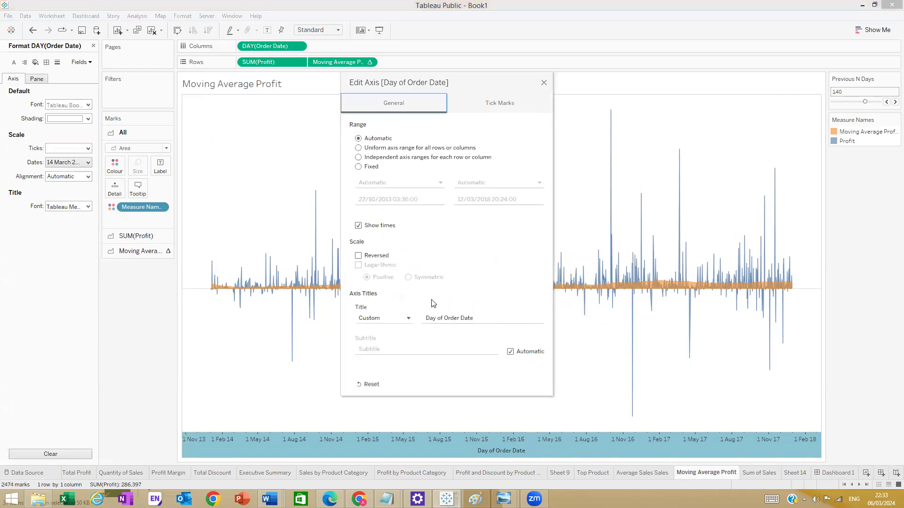
drag(476, 316, 401, 319)
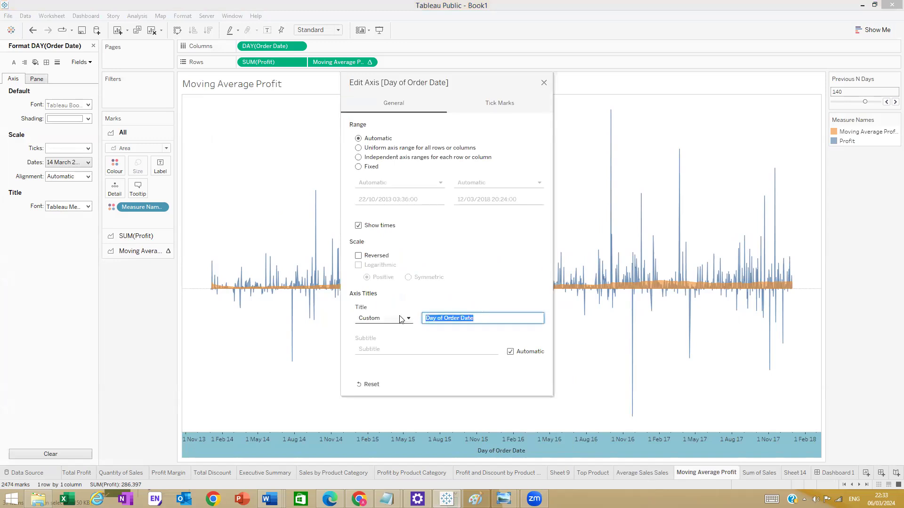
key(BackSpace)
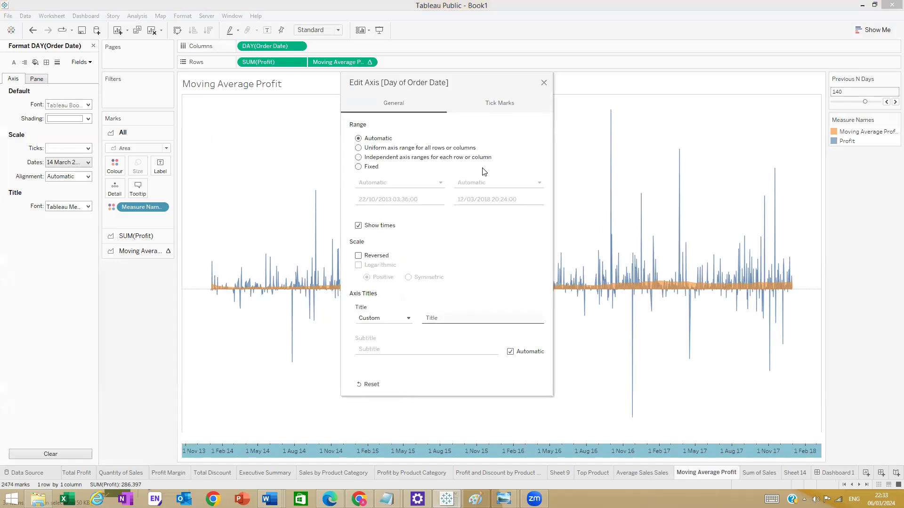
click(543, 83)
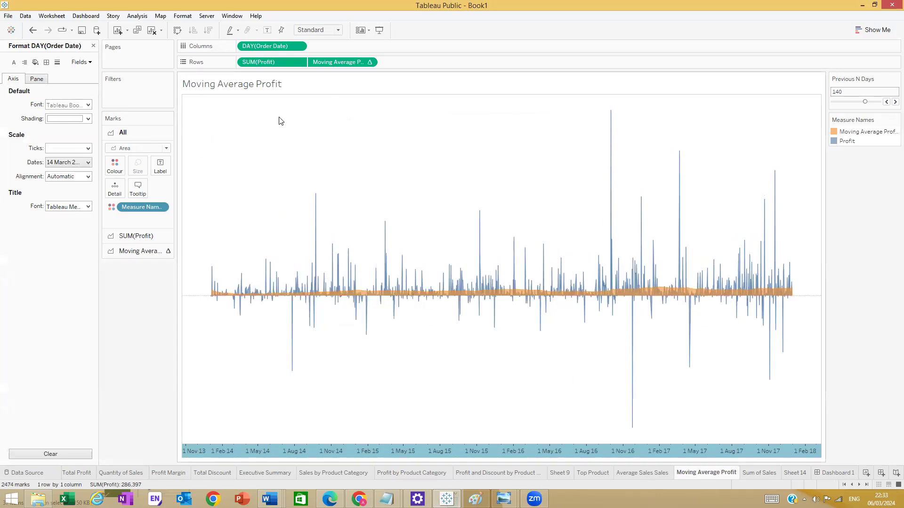
double_click(276, 84)
- Set the Moving Average Profit title to 10-point Tw Cen MT Condensed Extra Bold
drag(625, 191, 540, 187)
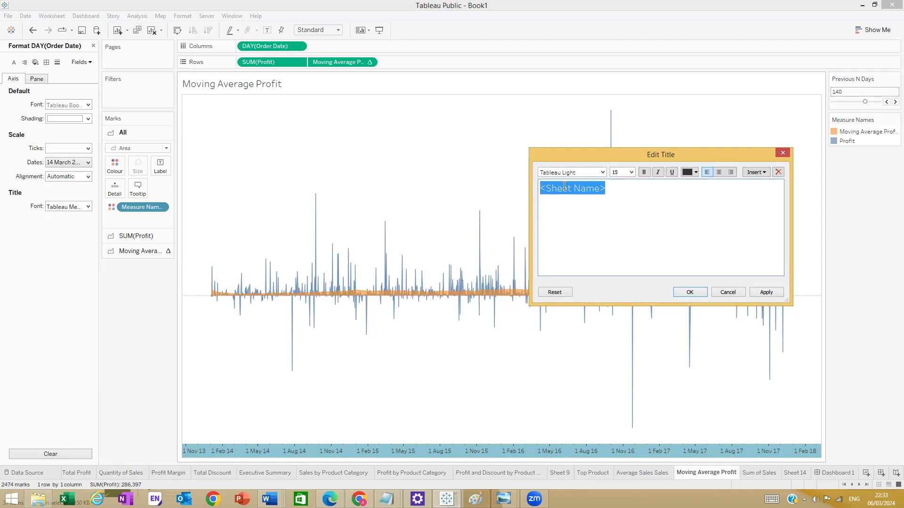
click(601, 174)
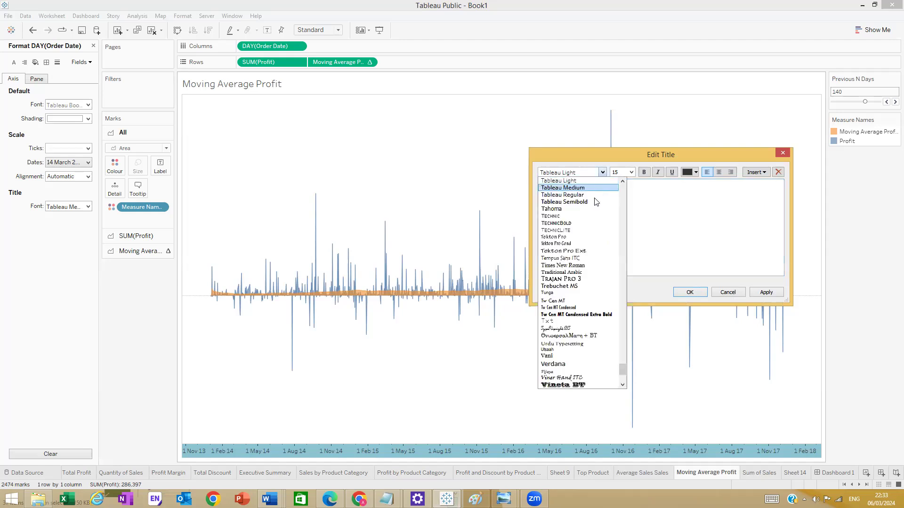
click(573, 315)
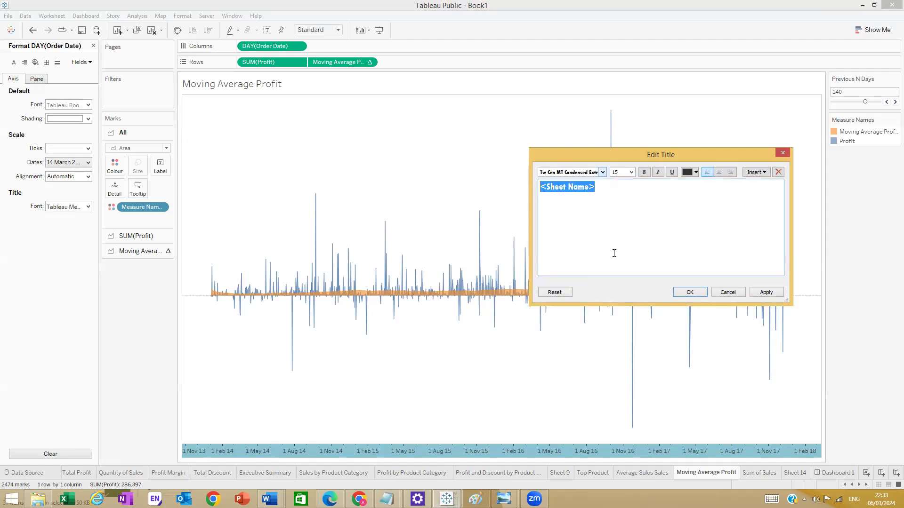
click(631, 173)
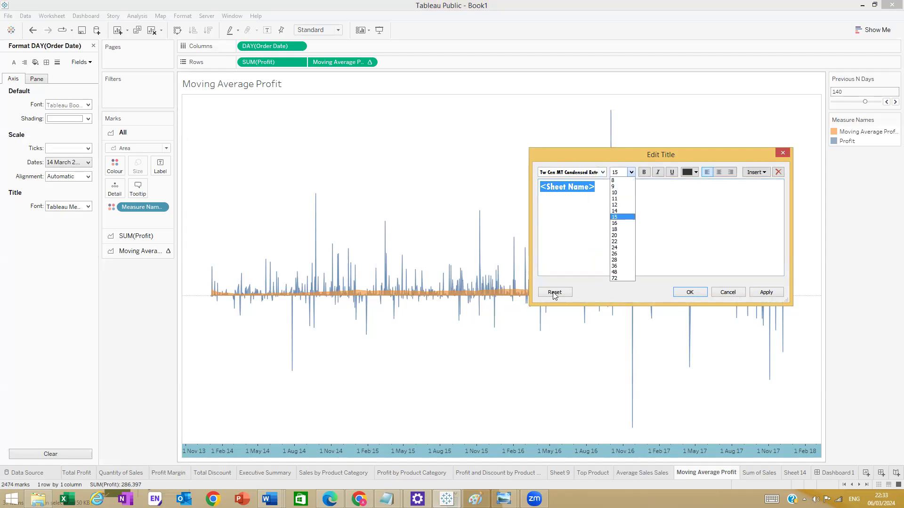
click(621, 193)
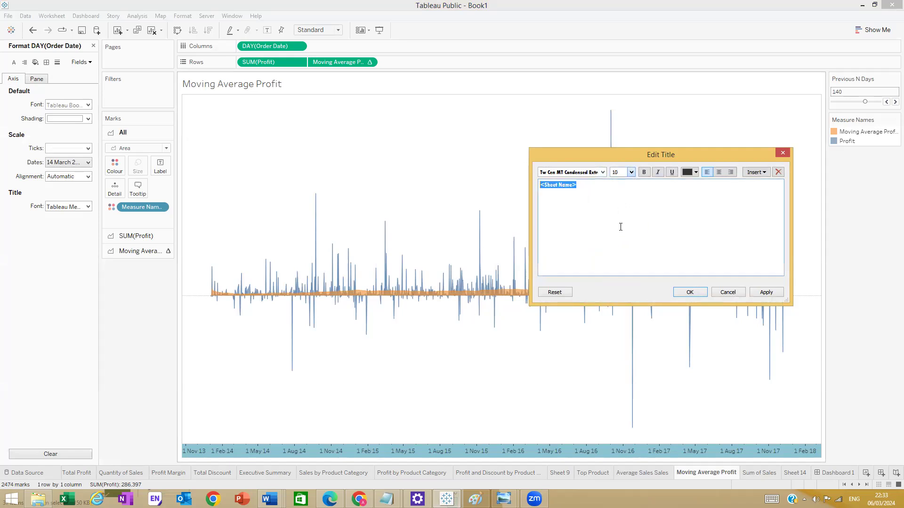
click(690, 292)
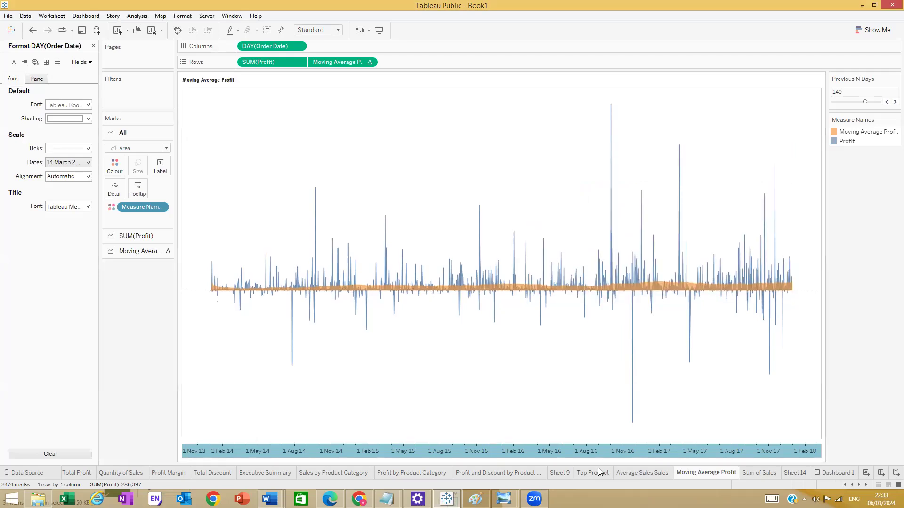
- Compare the Average Sales Sales title font with the Moving Average Profit title
click(643, 473)
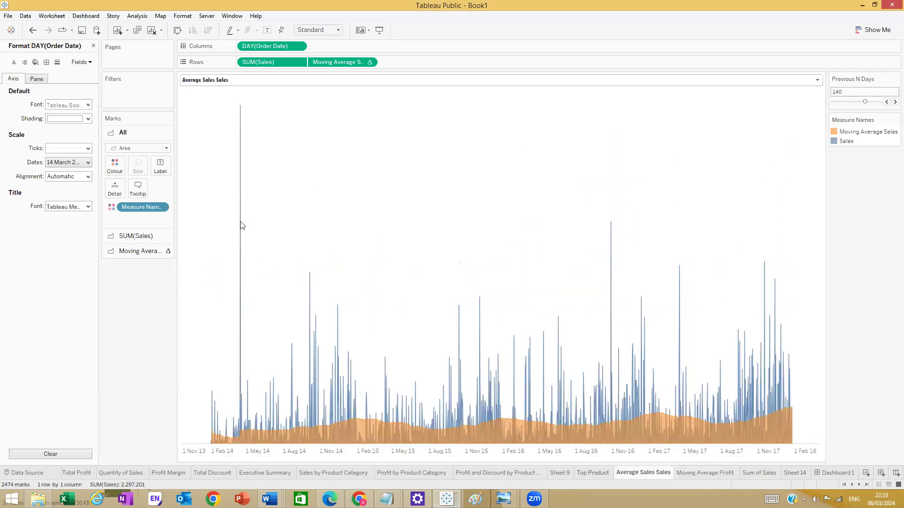
double_click(213, 81)
click(733, 292)
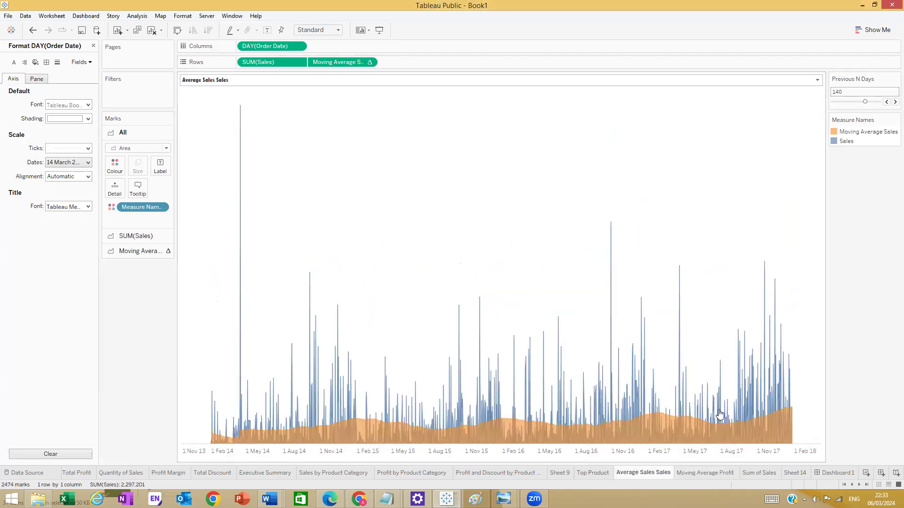
click(693, 474)
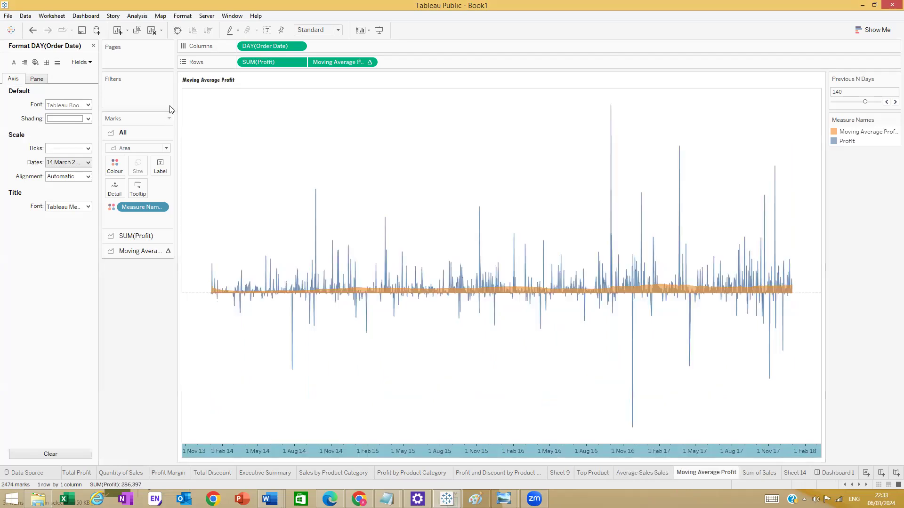
double_click(203, 82)
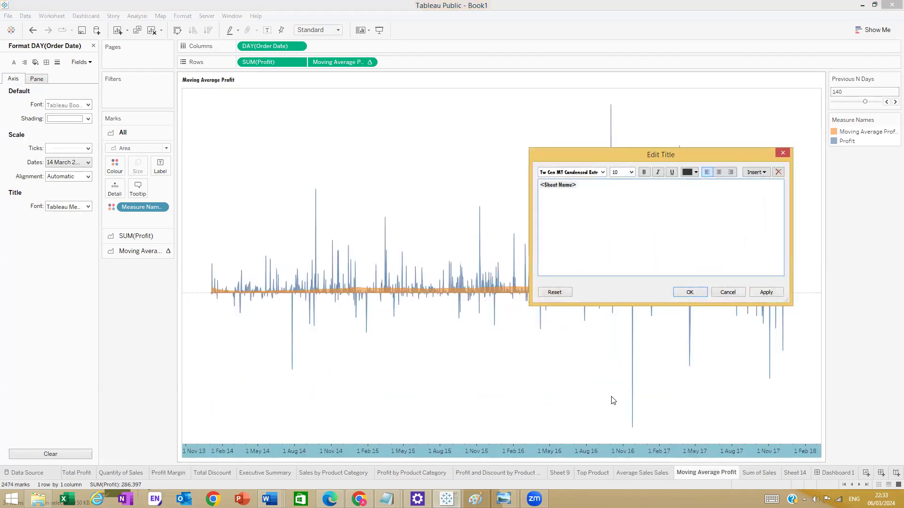
click(728, 292)
- Recheck both chart titles, confirm Moving Average Profit's settings, and return to Dashboard 1
click(660, 474)
double_click(211, 80)
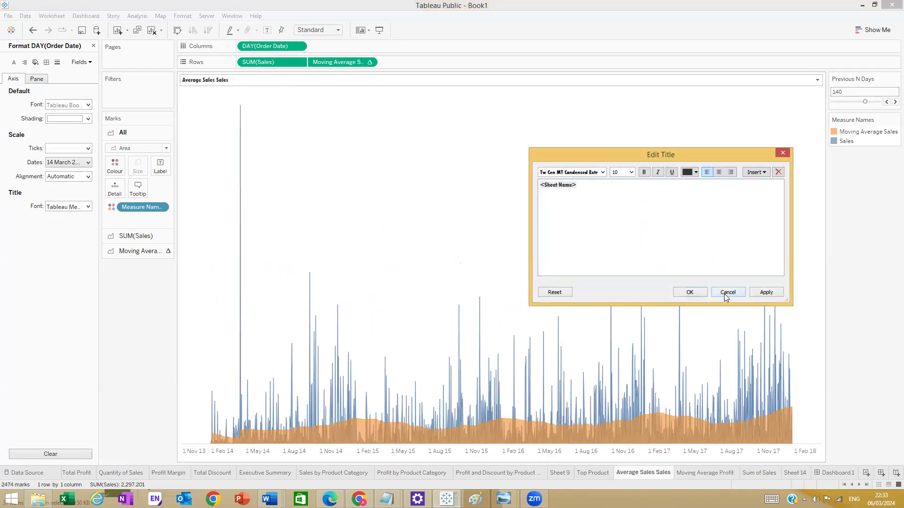
click(725, 293)
click(698, 472)
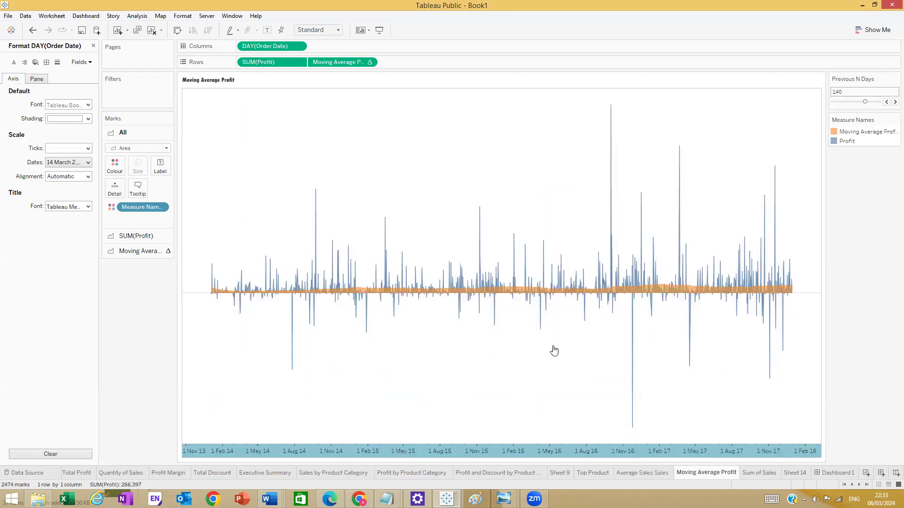
double_click(213, 81)
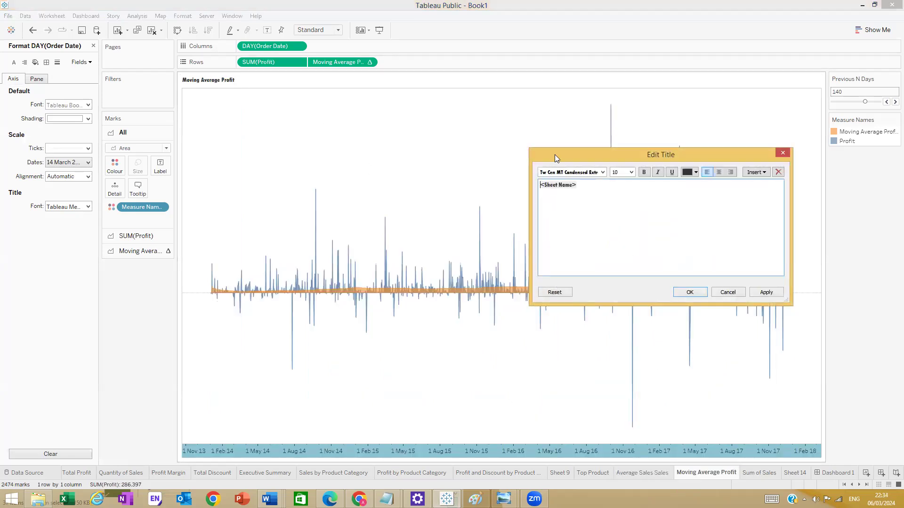
click(689, 292)
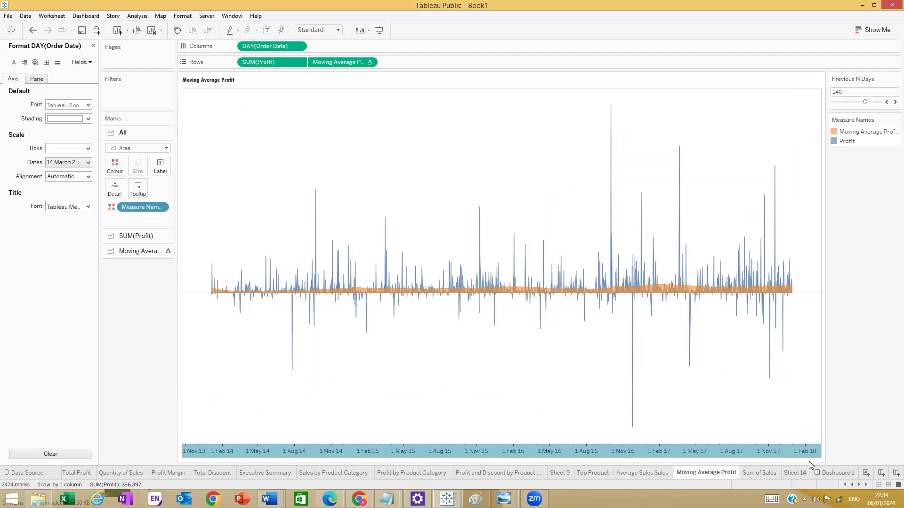
double_click(827, 473)
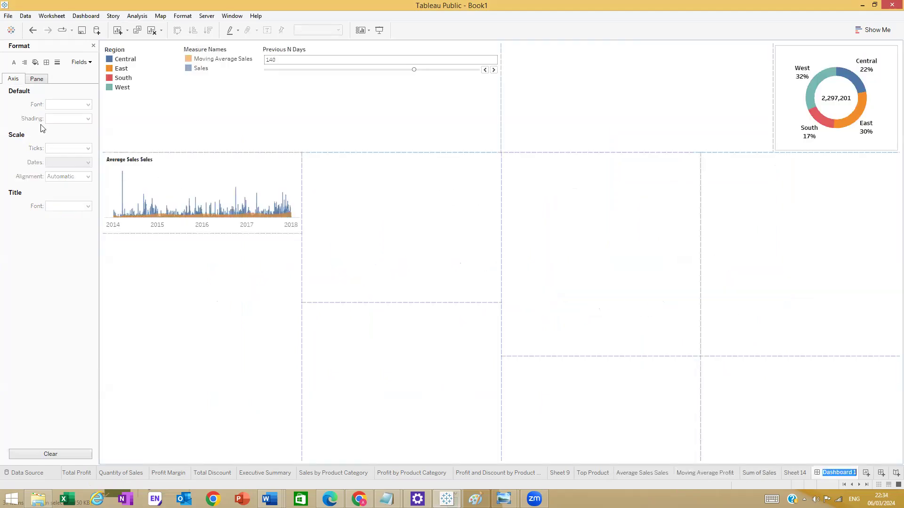
- Undo a floating drop of Moving Average Profit and glance at its worksheet
click(94, 45)
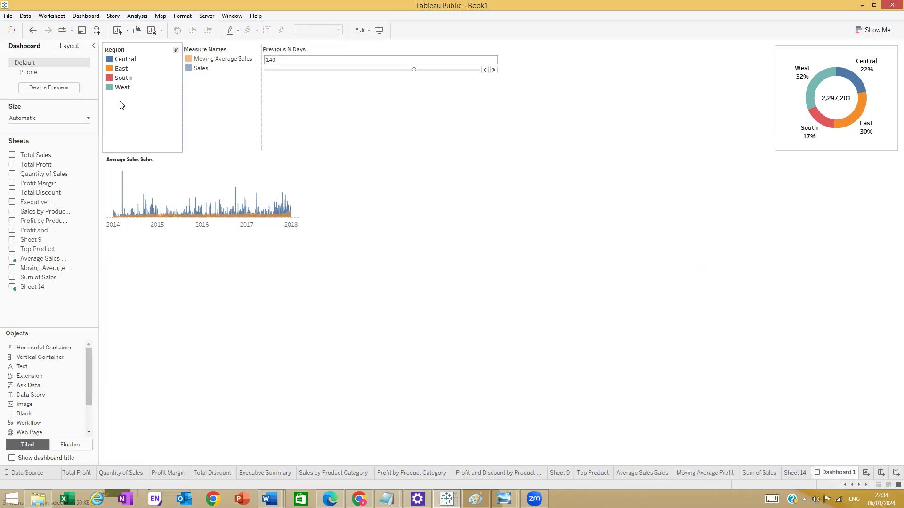
drag(29, 268, 171, 301)
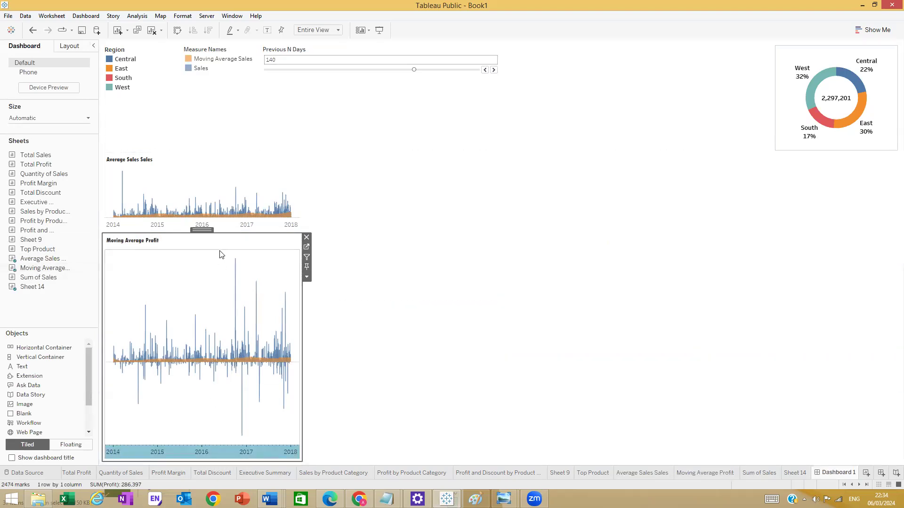
mouse_move(87, 224)
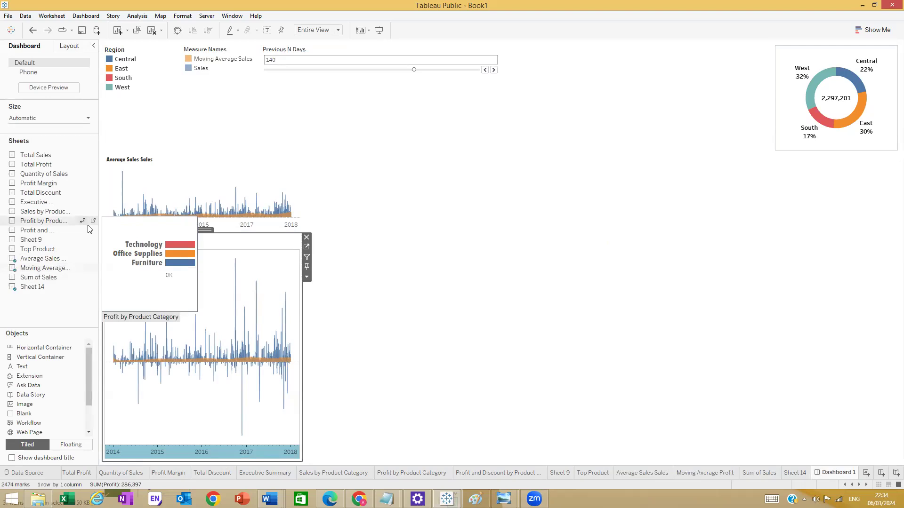
key(ctrl+z)
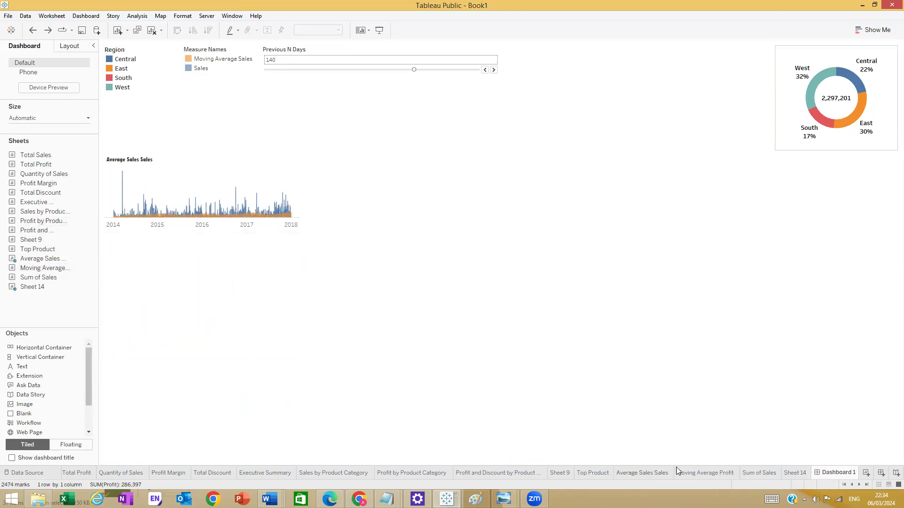
click(706, 473)
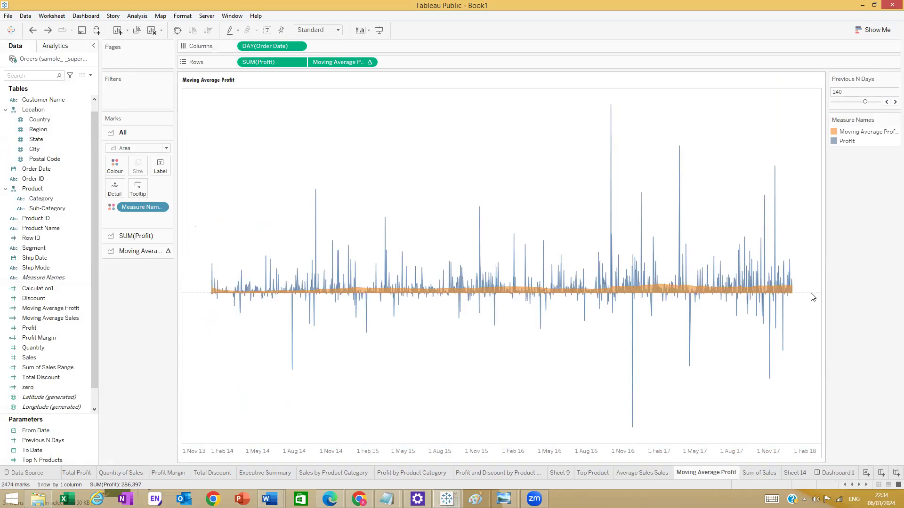
click(838, 473)
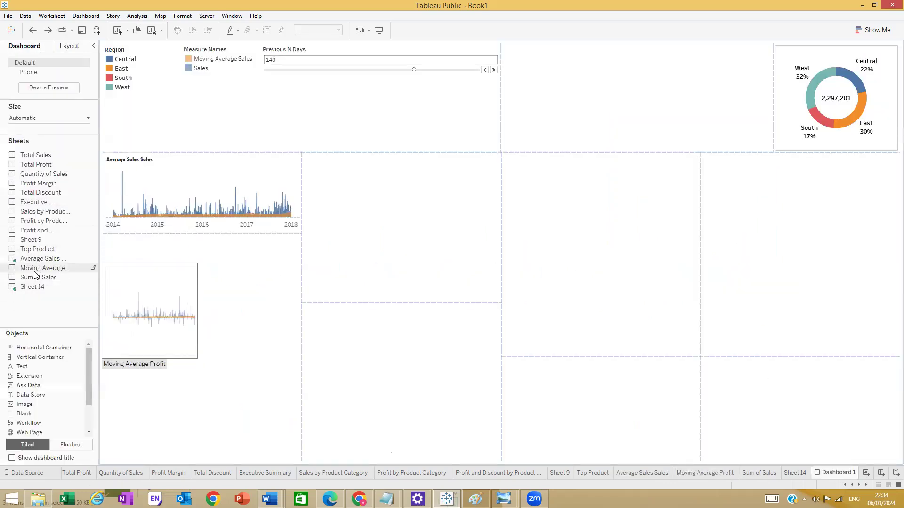
- Place Moving Average Profit below Average Sales Sales and fine-tune its height
drag(45, 267, 218, 428)
drag(215, 464, 213, 462)
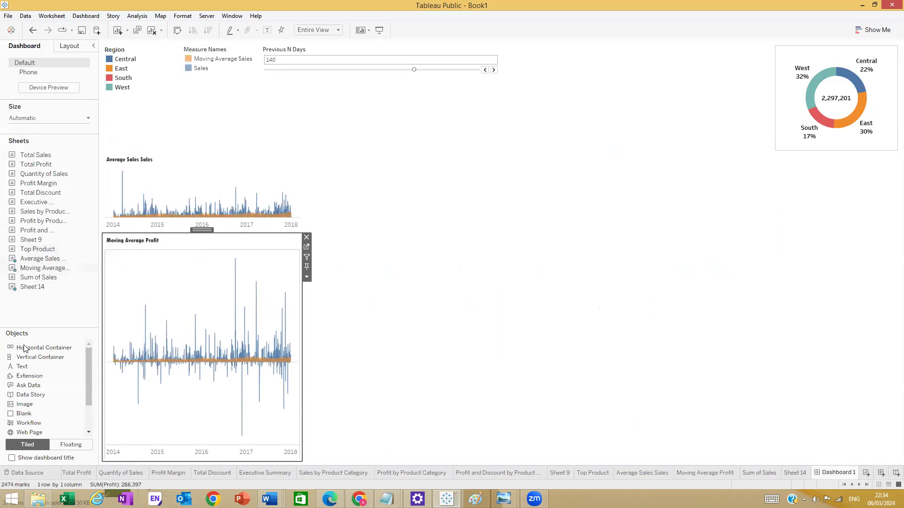
drag(40, 357, 187, 447)
click(223, 360)
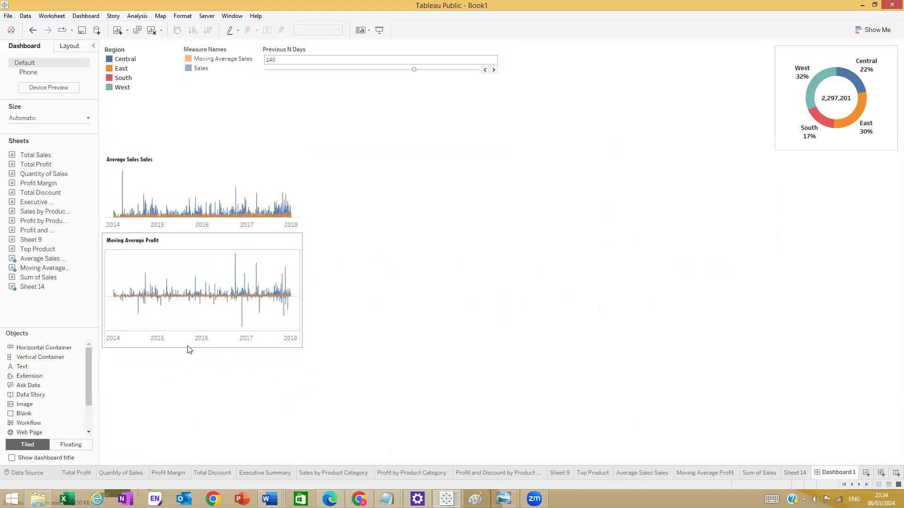
drag(188, 347, 191, 334)
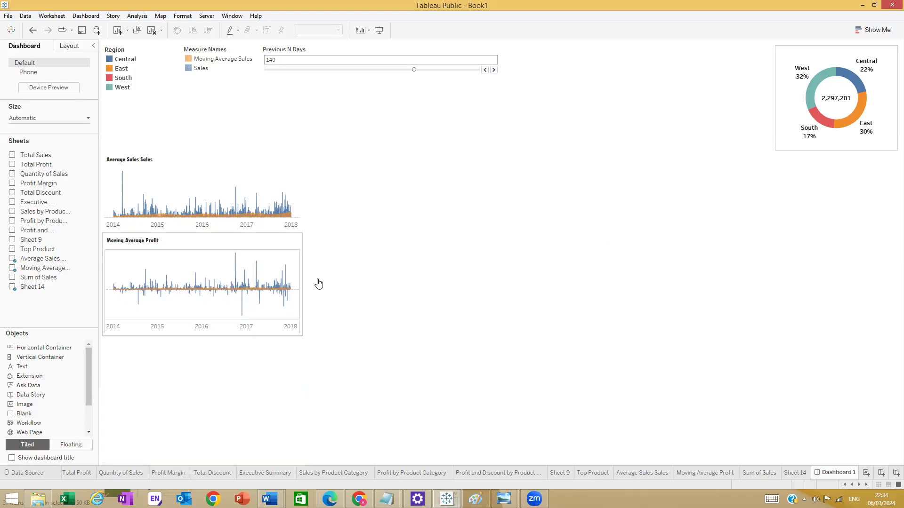
drag(193, 335, 194, 341)
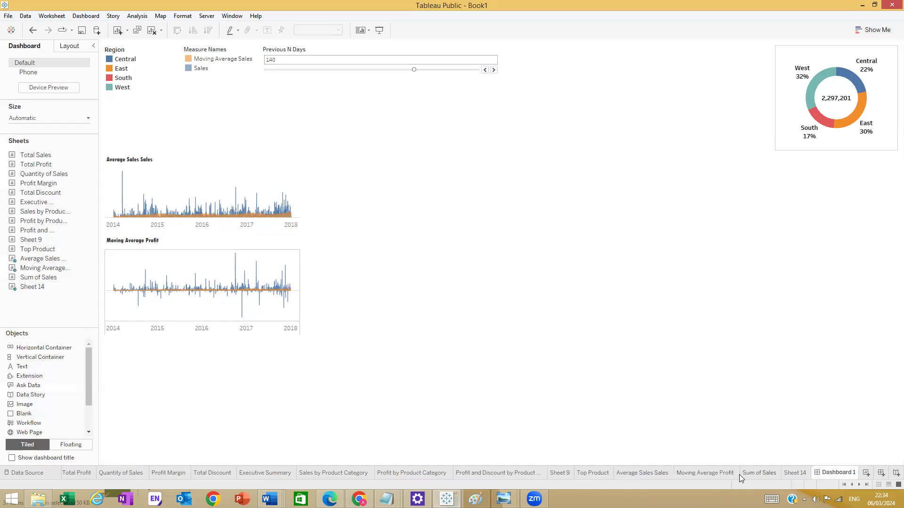
- Undo a trial Sum of Sales drop and switch to the Sum of Sales worksheet
mouse_move(754, 475)
drag(46, 278, 210, 378)
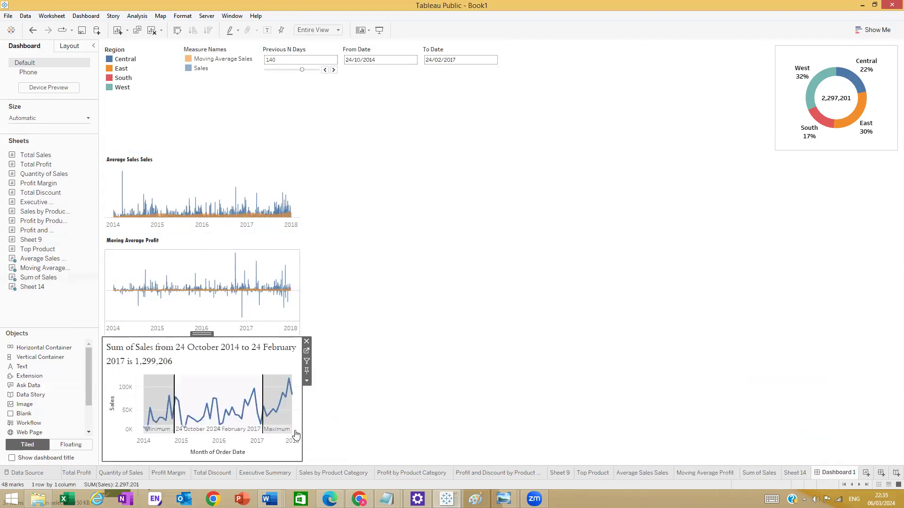
key(ctrl+z)
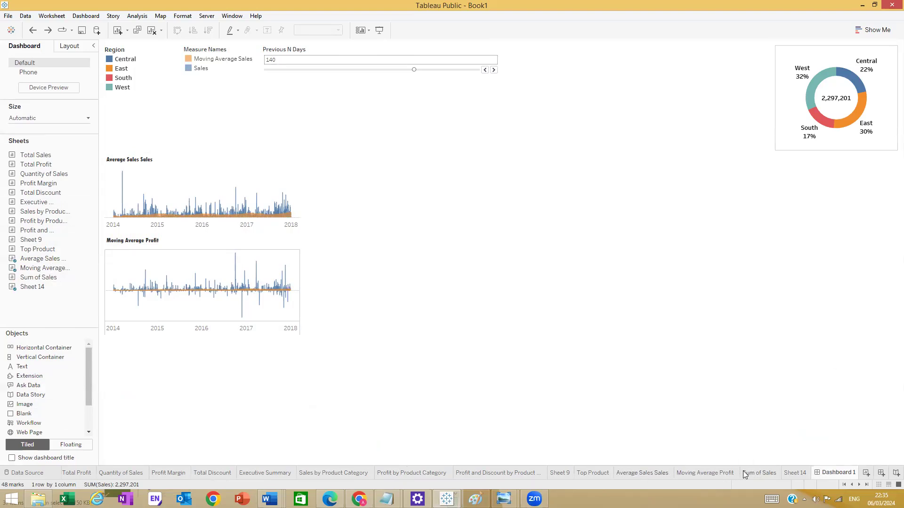
click(758, 473)
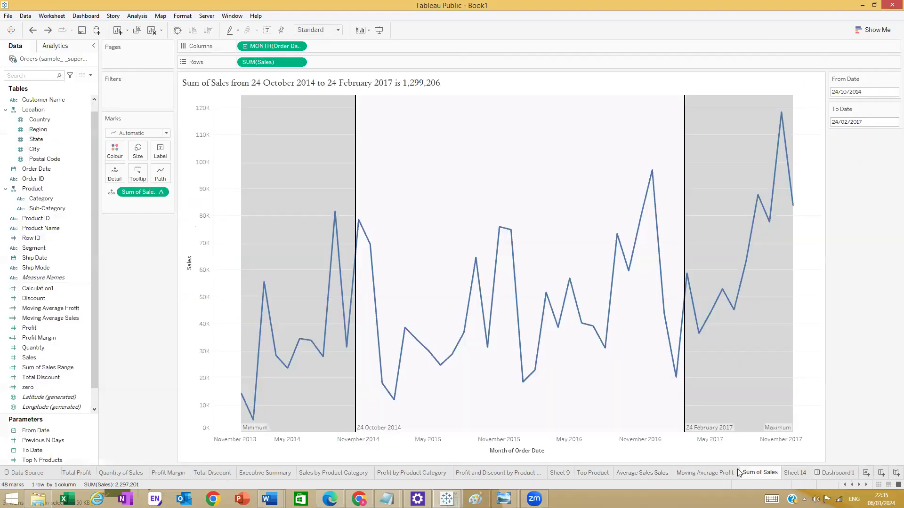
- Give the Sum of Sales title 10-point Tw Cen MT Condensed Extra Bold
double_click(360, 89)
drag(766, 213, 504, 183)
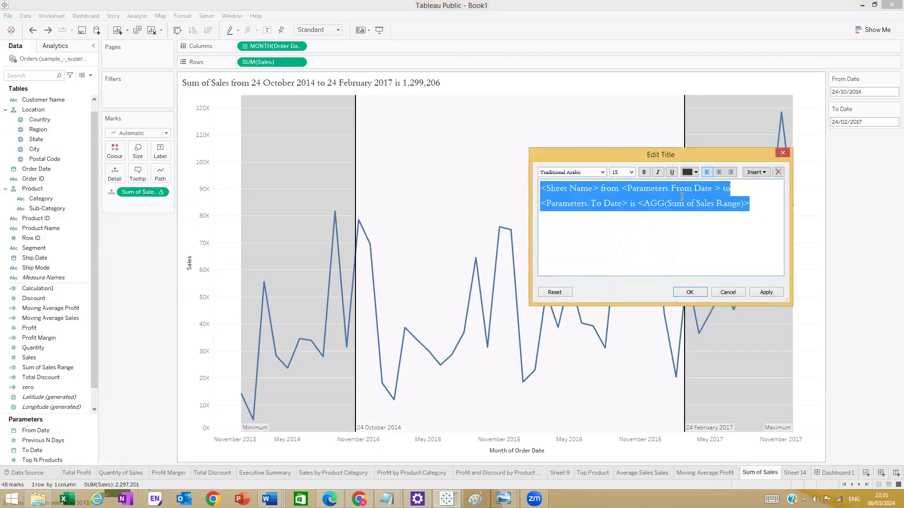
click(629, 175)
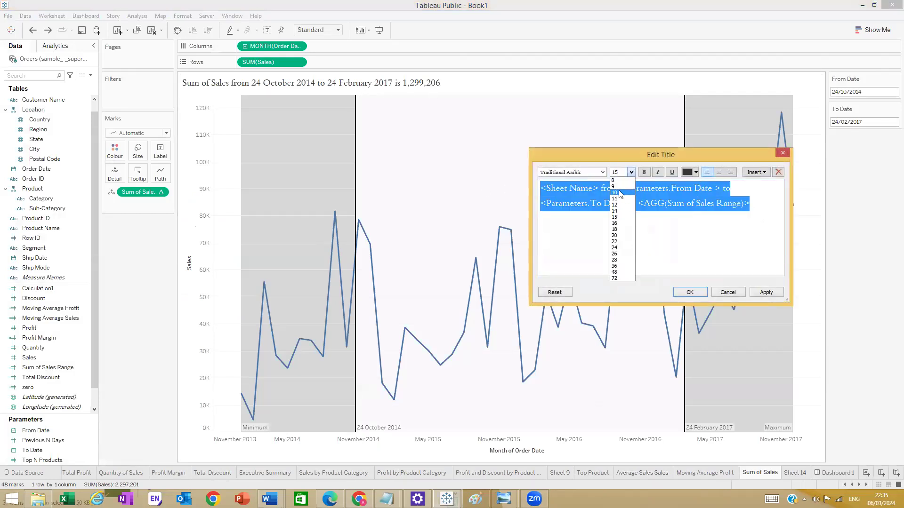
click(615, 192)
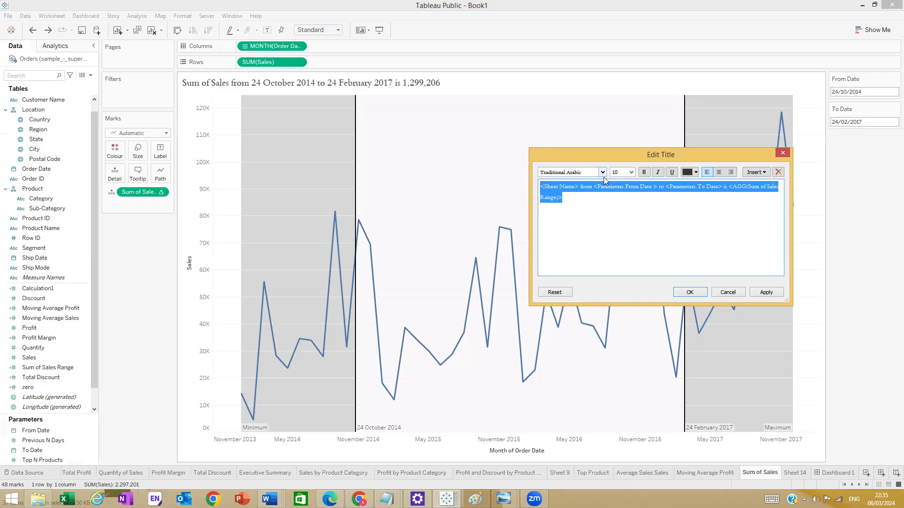
click(603, 172)
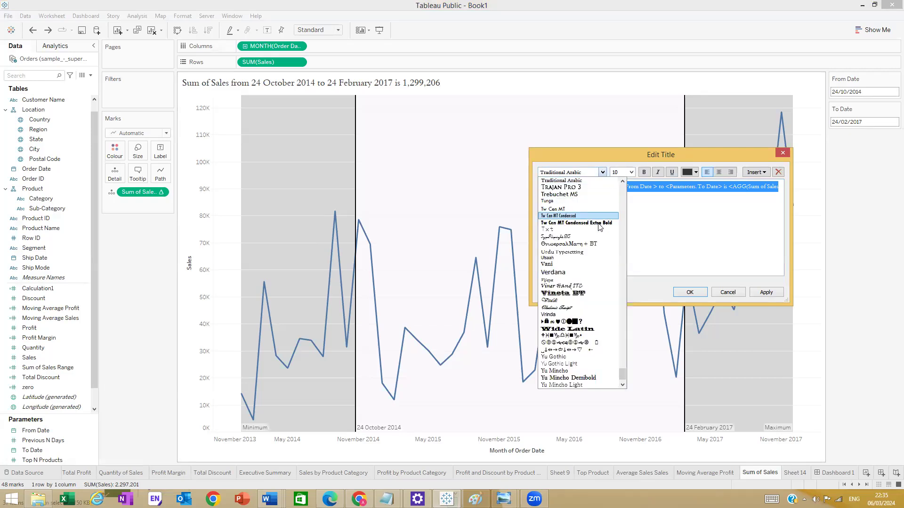
click(600, 224)
click(765, 292)
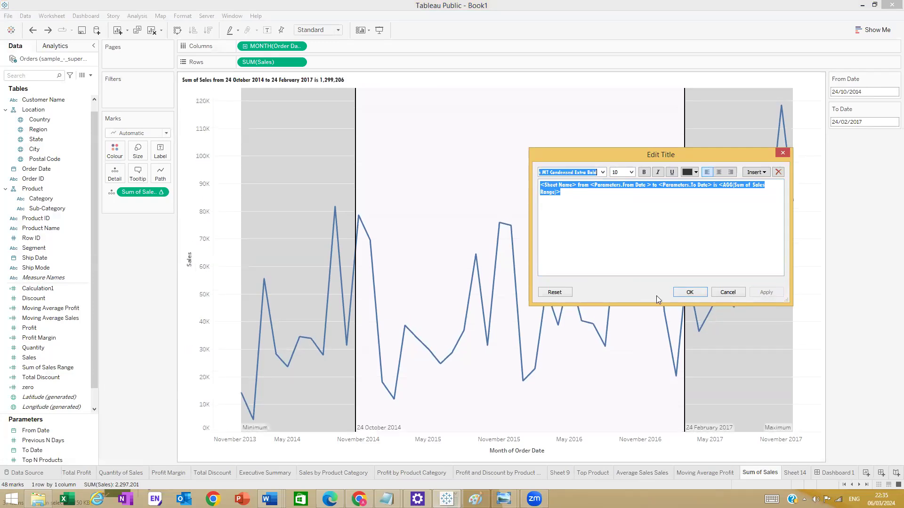
click(689, 293)
right_click(204, 232)
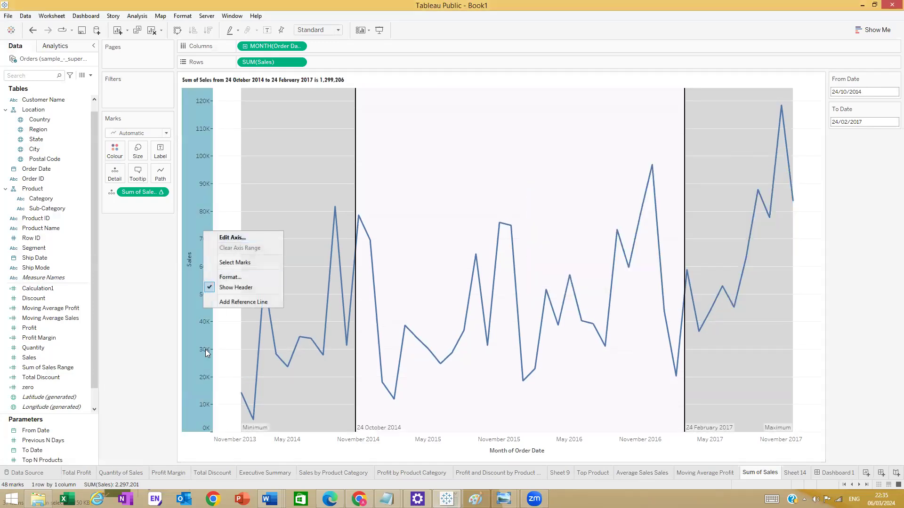
- Hide the Sales axis header and clear the Month of Order Date axis title
click(234, 288)
click(512, 453)
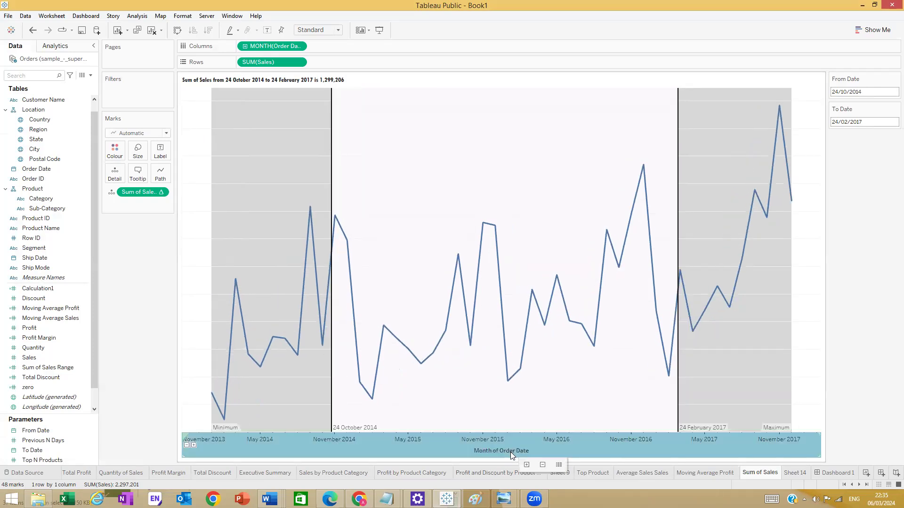
right_click(512, 452)
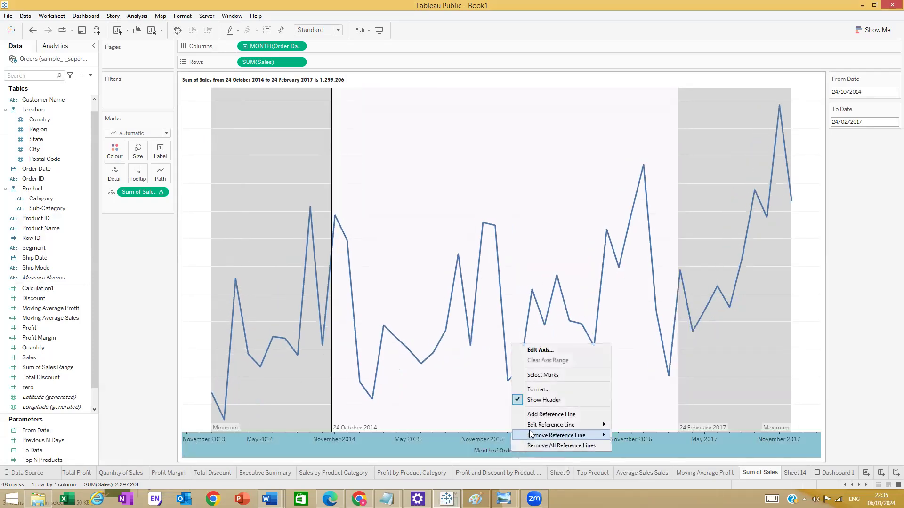
click(546, 388)
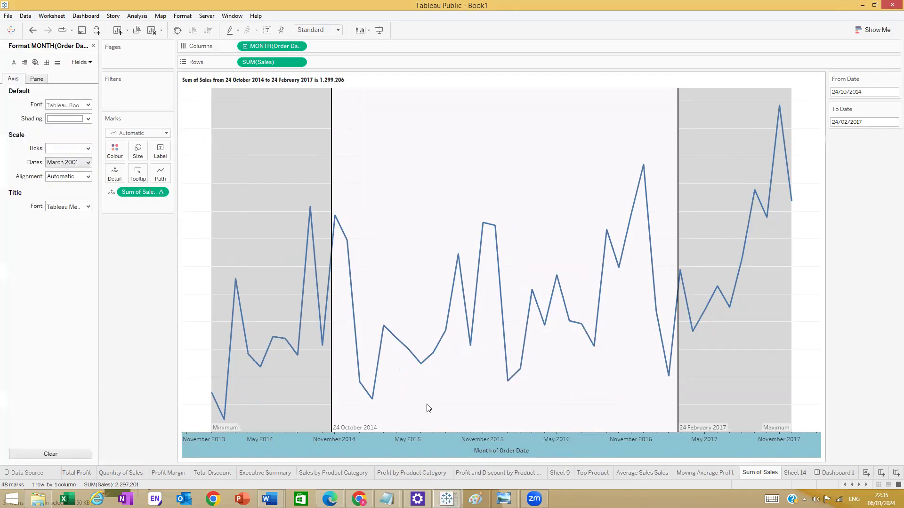
click(93, 46)
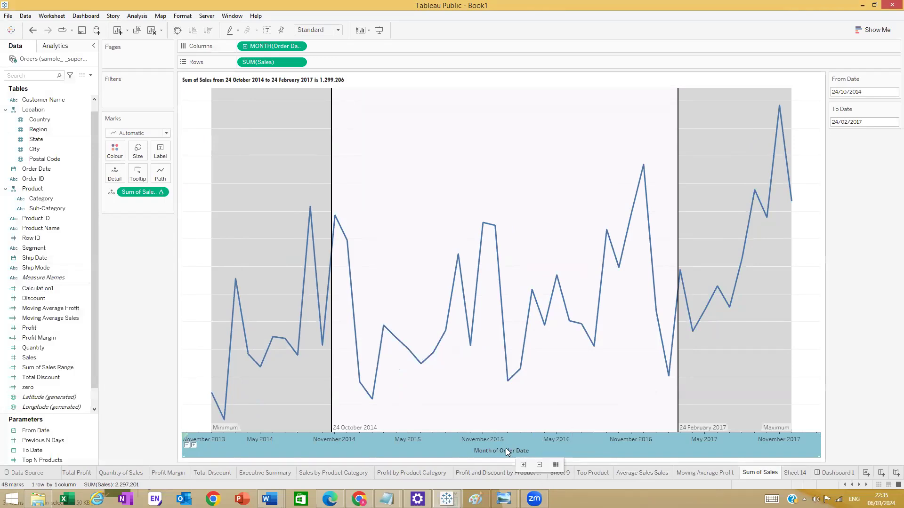
right_click(505, 447)
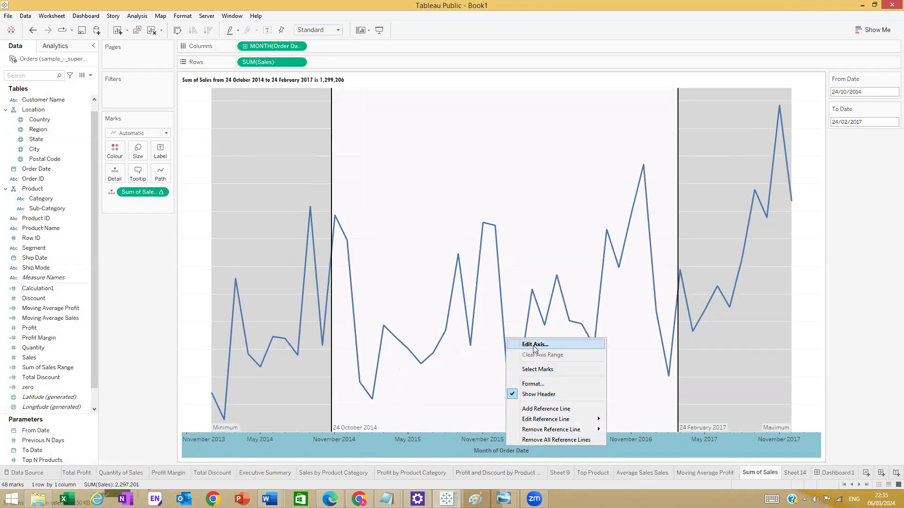
click(527, 345)
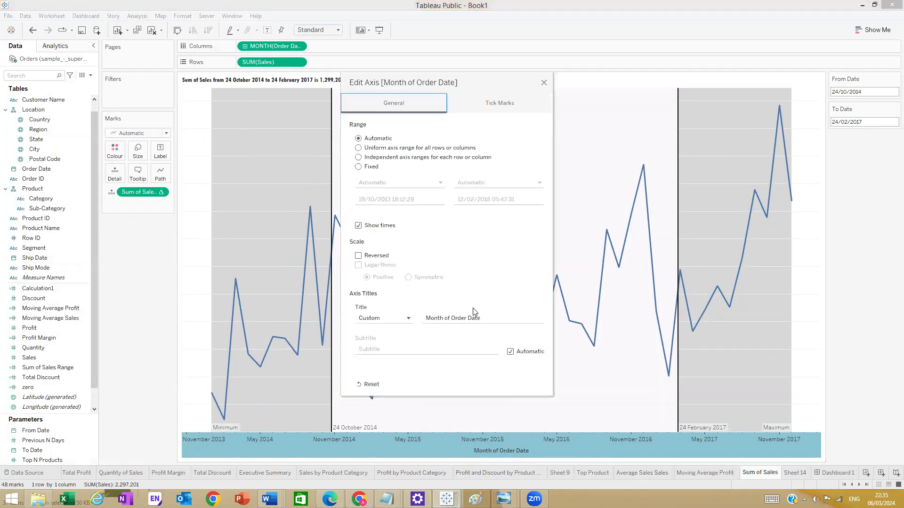
click(487, 317)
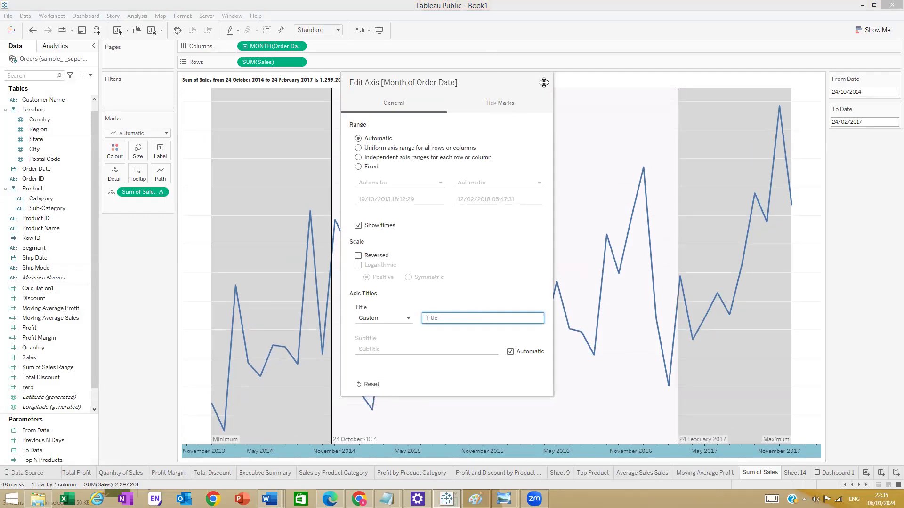
click(544, 82)
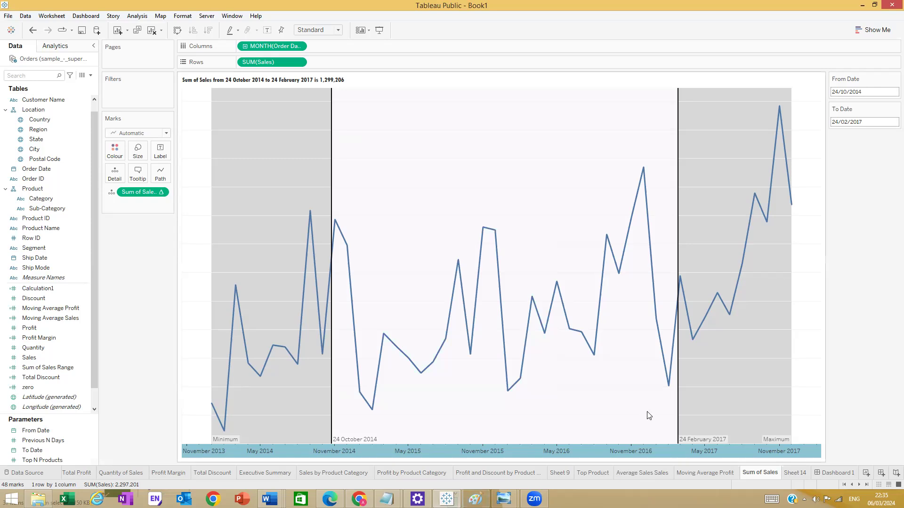
click(824, 473)
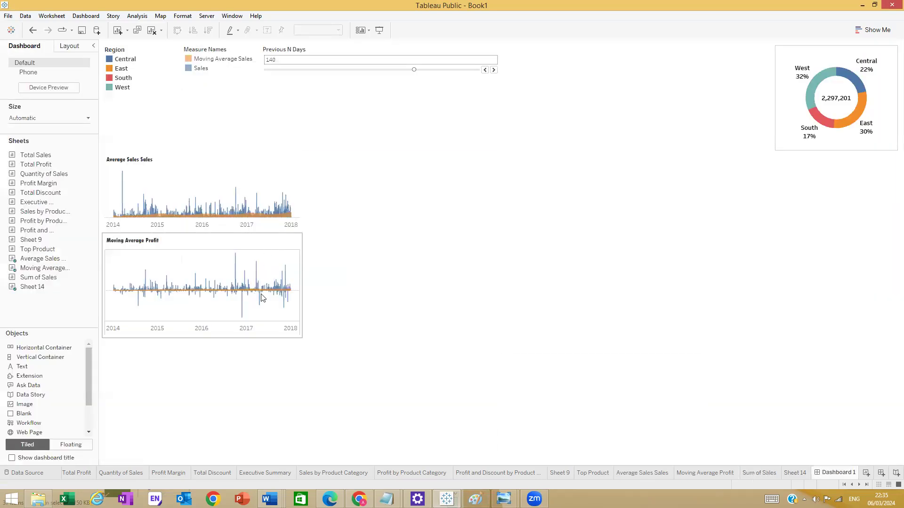
- Drop Sum of Sales below Moving Average Profit, undo it, and open the Sum of Sales sheet
mouse_move(33, 273)
drag(33, 278, 221, 387)
click(362, 422)
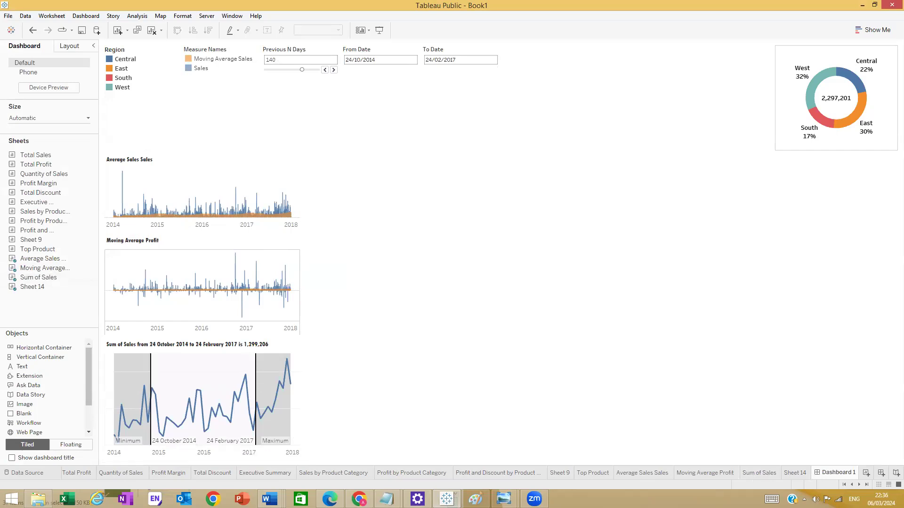
mouse_move(240, 445)
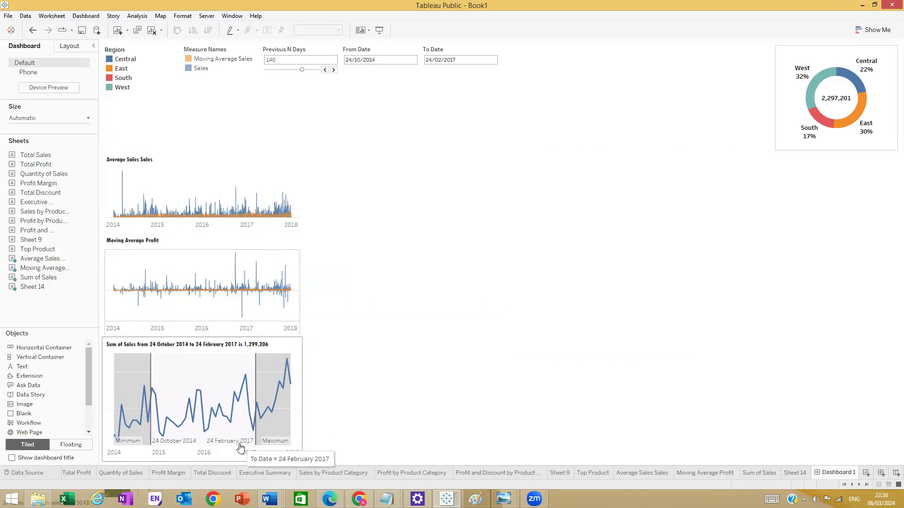
key(ctrl+z)
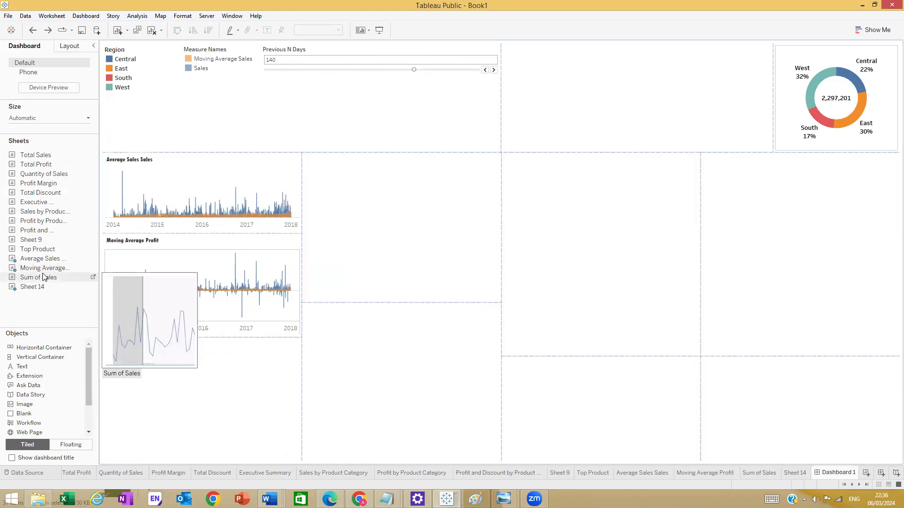
click(94, 277)
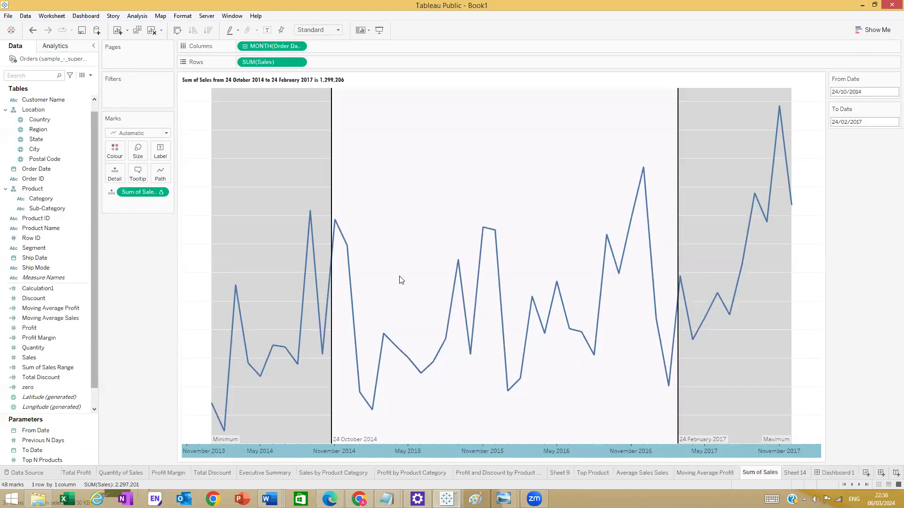
- Format the 24 October 2014 and 24 February 2017 band labels as 8-point Utsaah
click(358, 436)
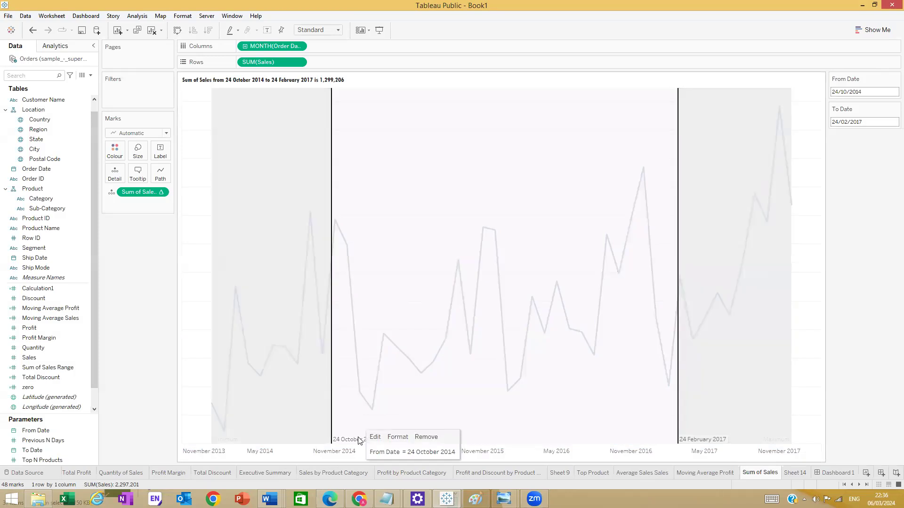
click(397, 437)
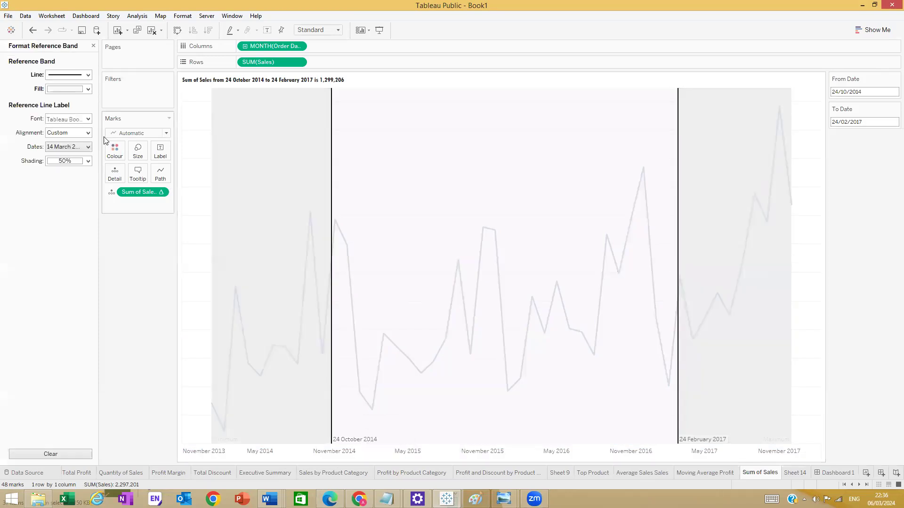
click(87, 119)
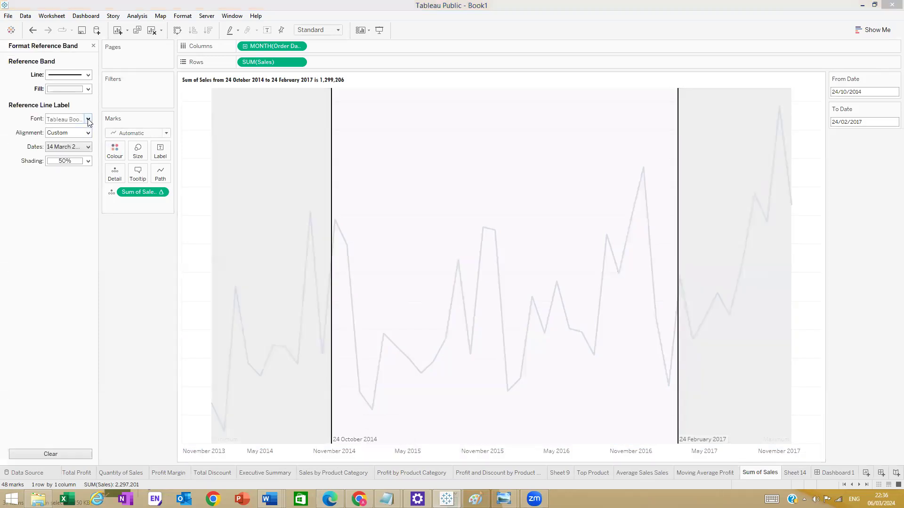
click(69, 145)
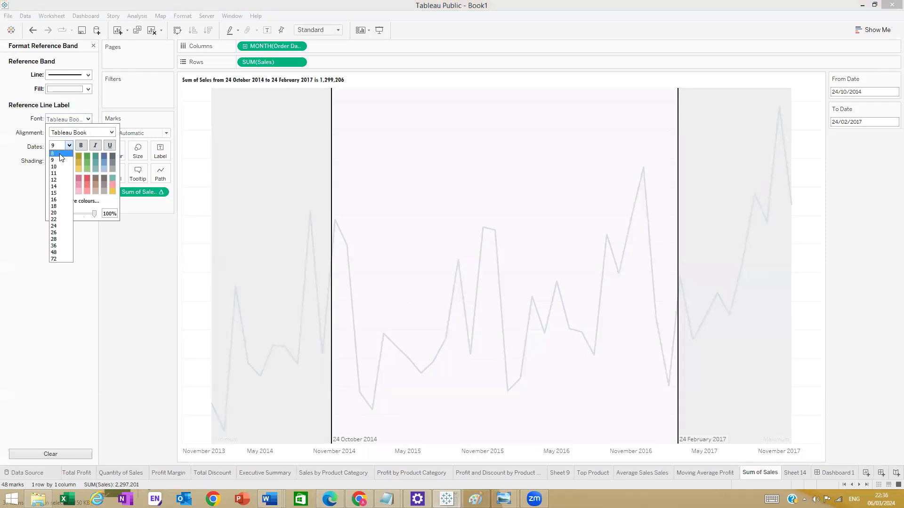
click(60, 154)
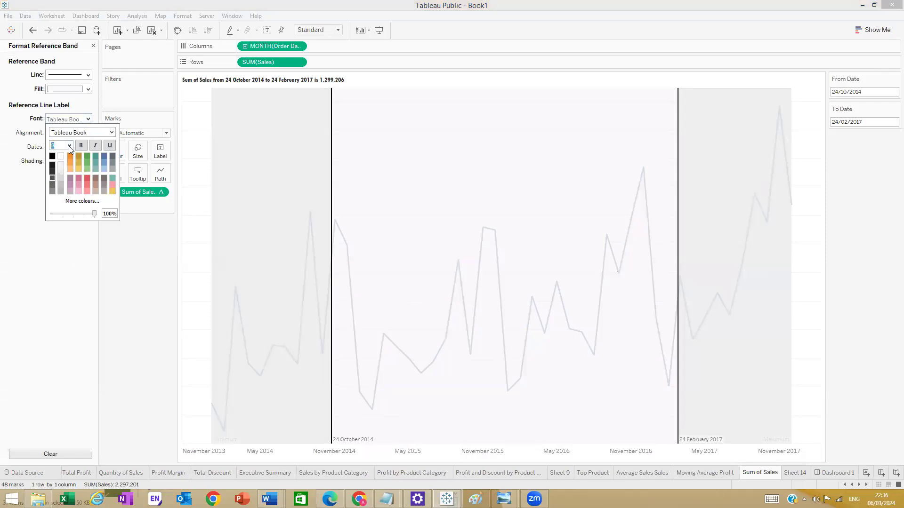
click(112, 133)
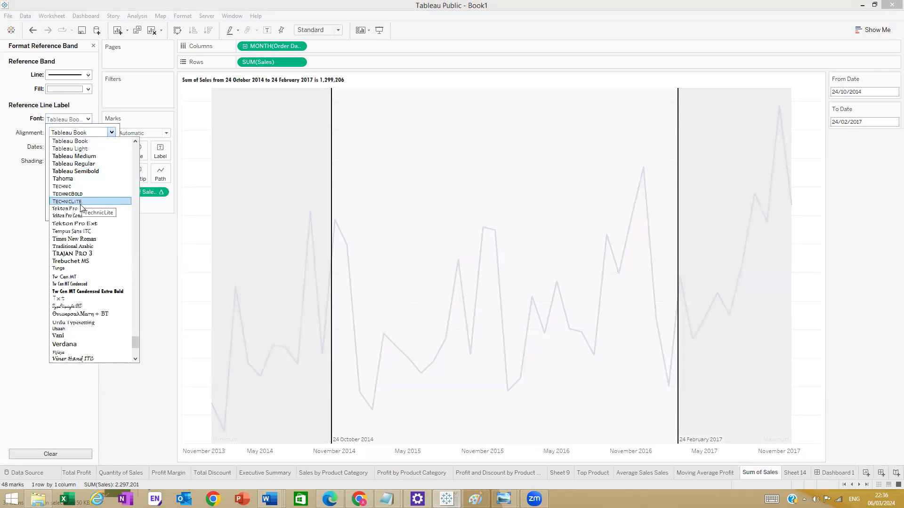
click(85, 329)
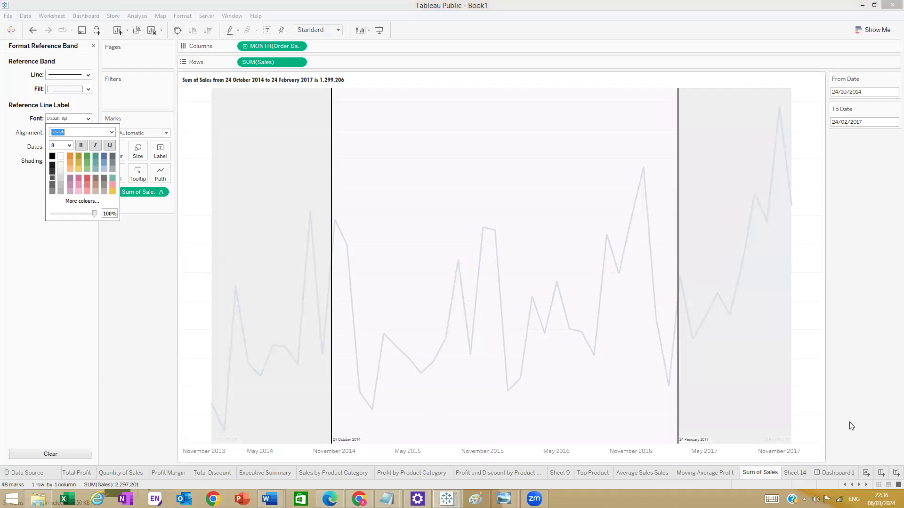
click(139, 373)
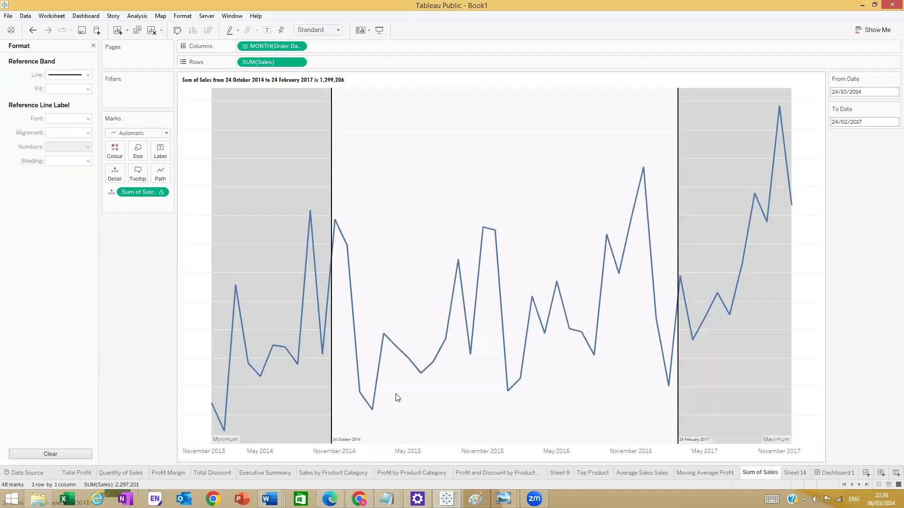
click(825, 473)
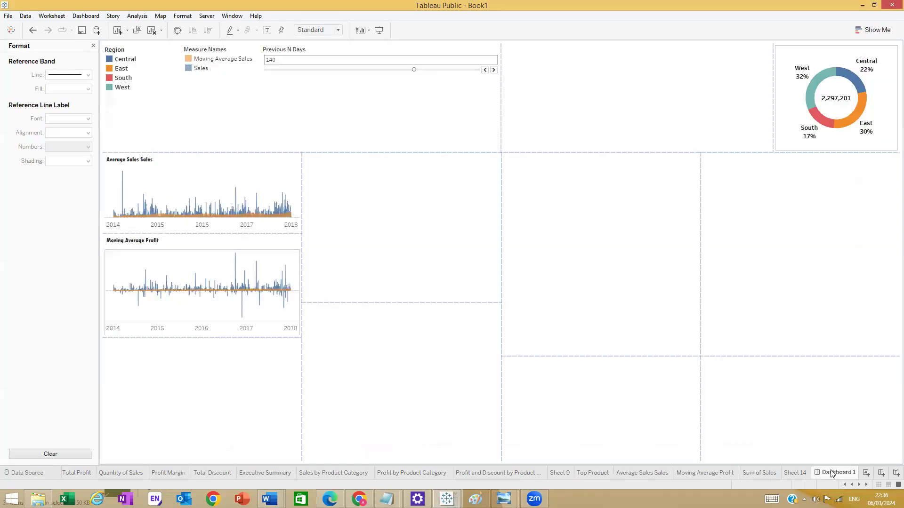
- Place Sum of Sales beneath Moving Average Profit on Dashboard 1, then reopen its worksheet
click(93, 46)
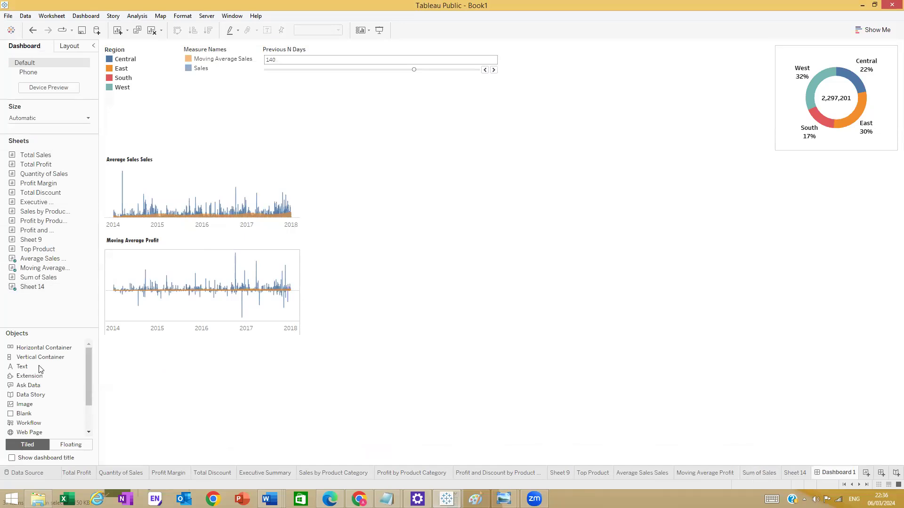
drag(39, 278, 191, 421)
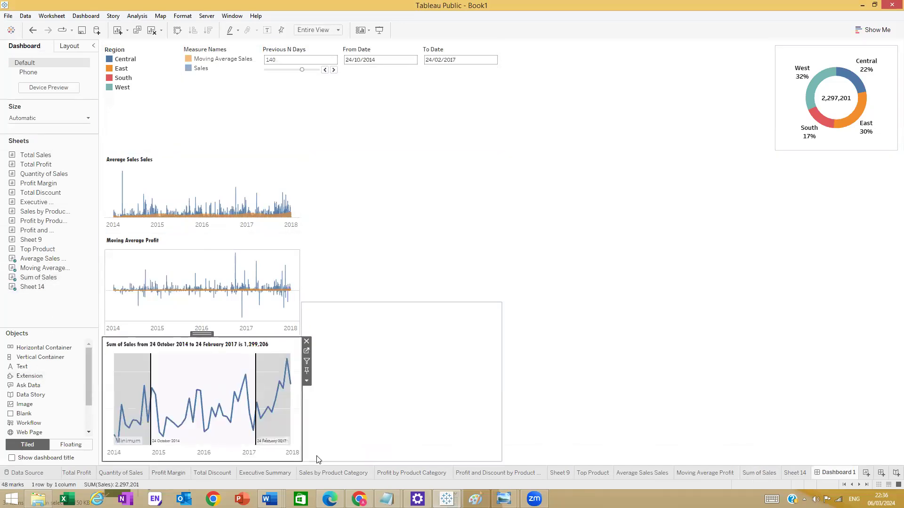
click(286, 461)
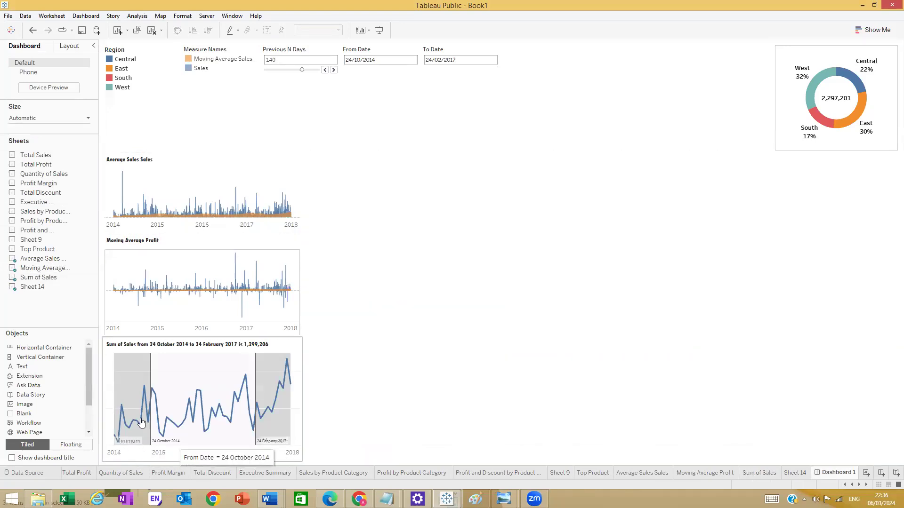
click(91, 279)
- Delete the grey Minimum–Maximum band and set the chart's row grid lines to None
right_click(226, 441)
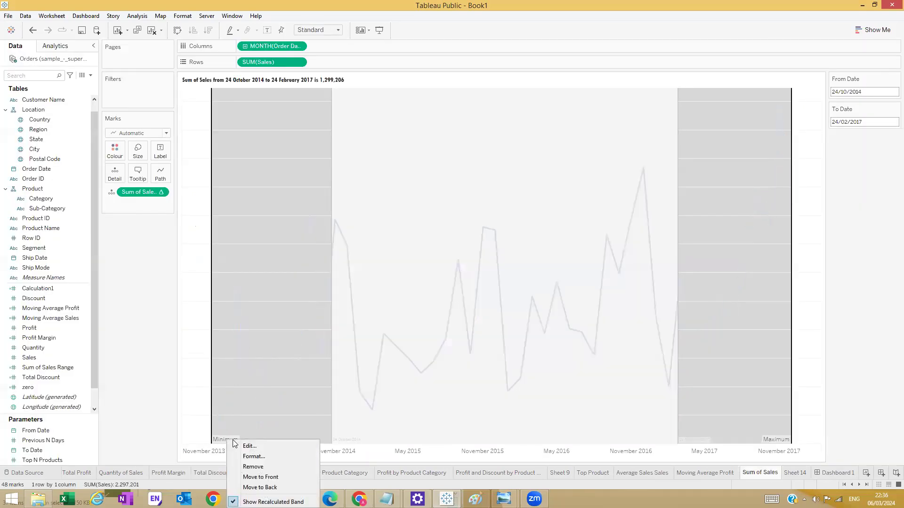
click(253, 467)
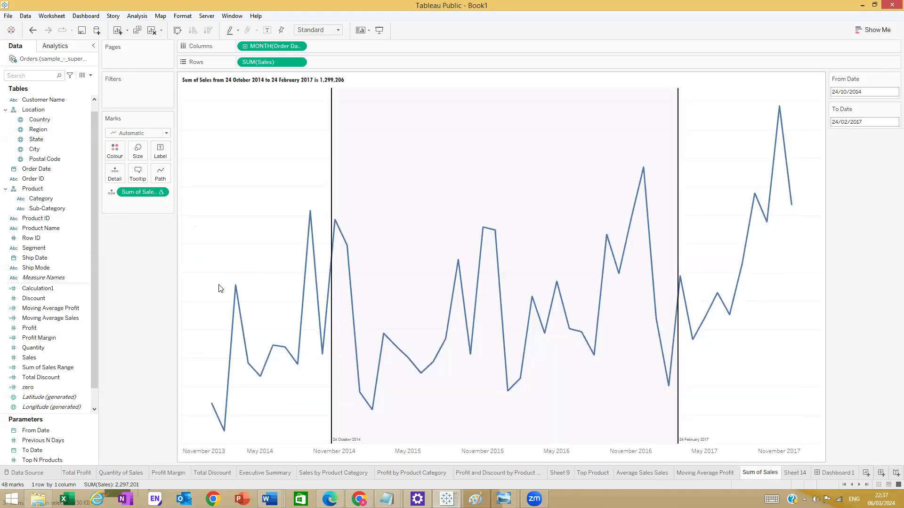
right_click(267, 142)
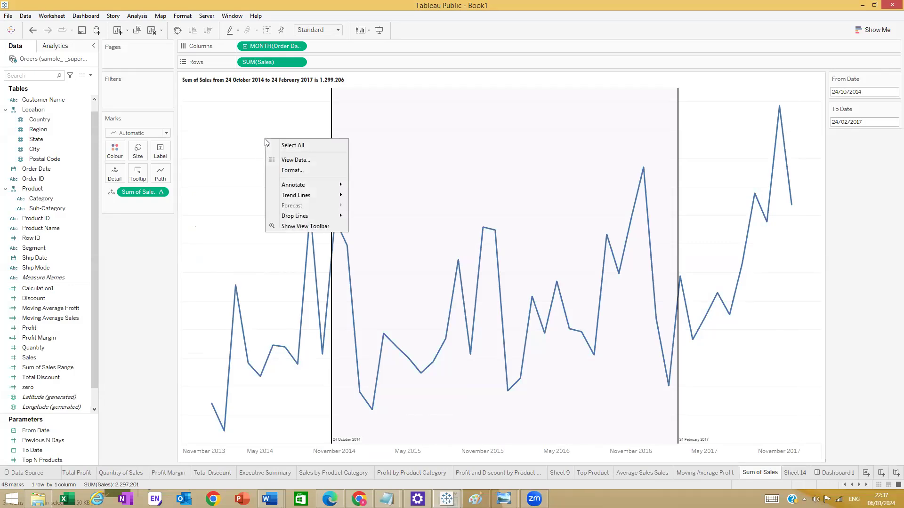
click(290, 170)
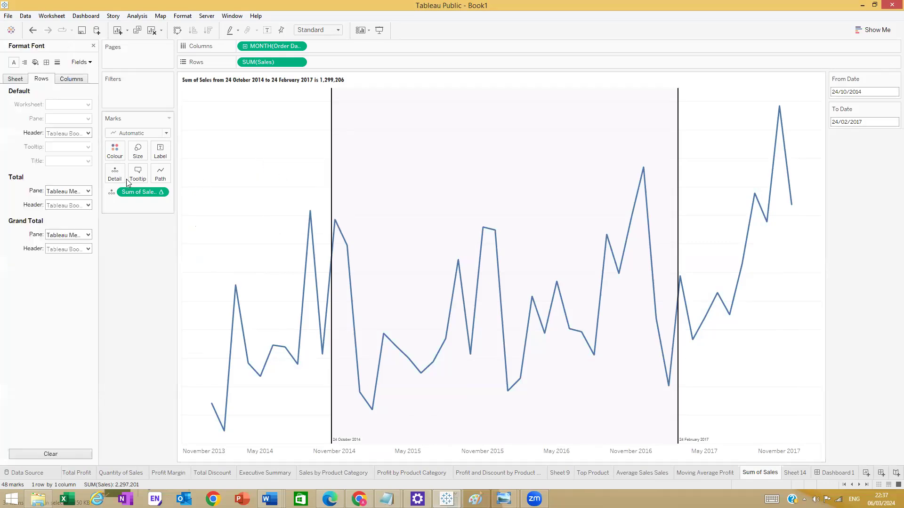
click(57, 62)
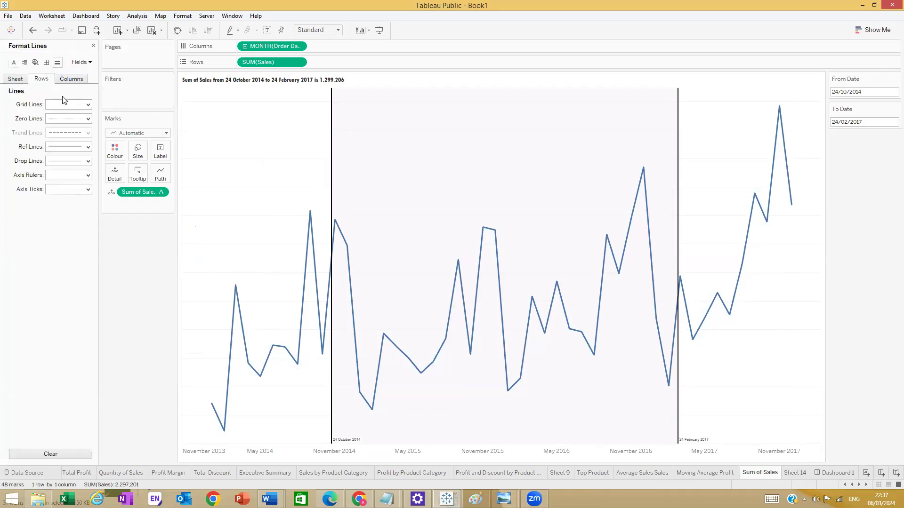
click(85, 105)
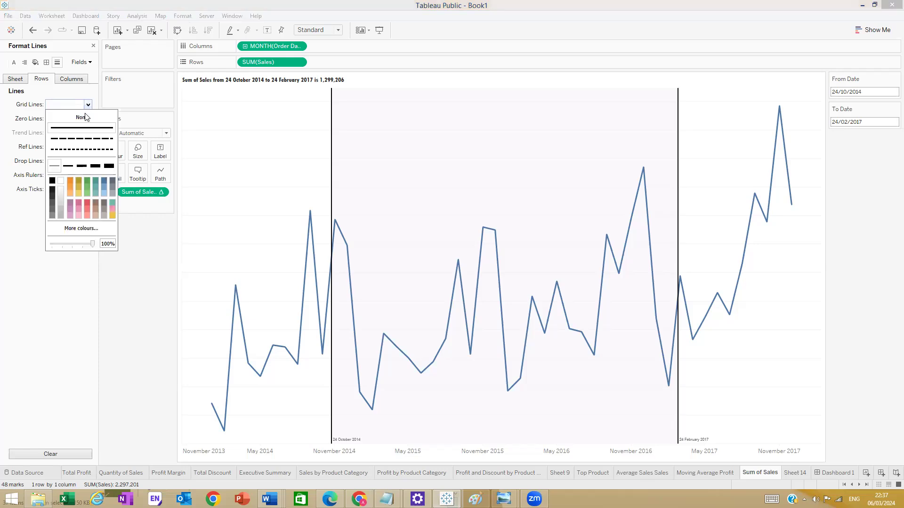
click(231, 227)
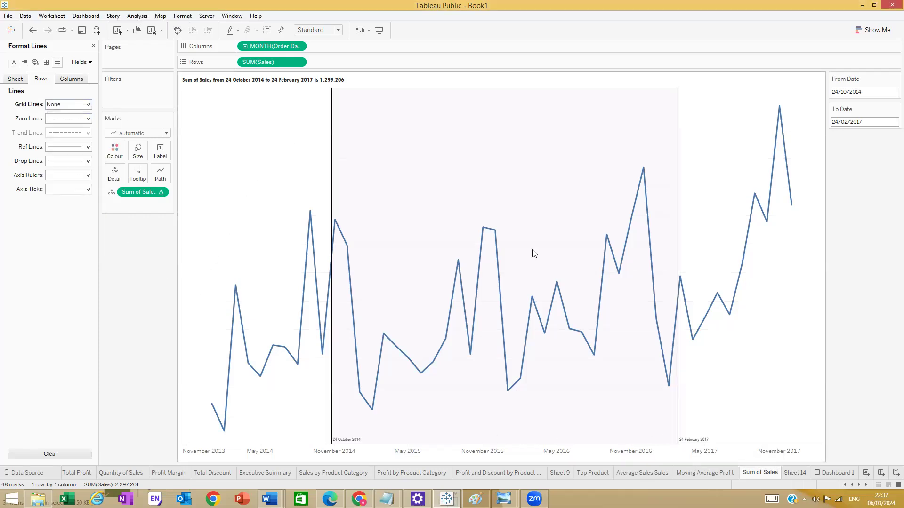
right_click(407, 115)
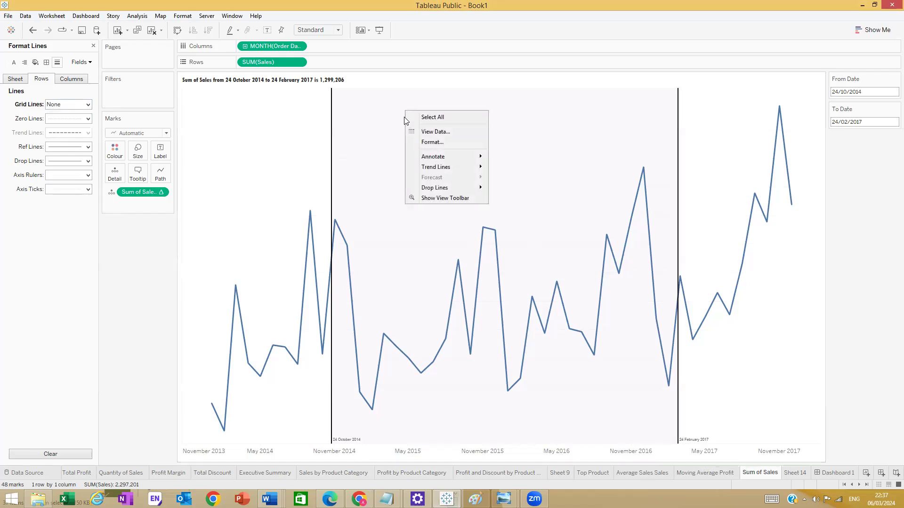
click(416, 138)
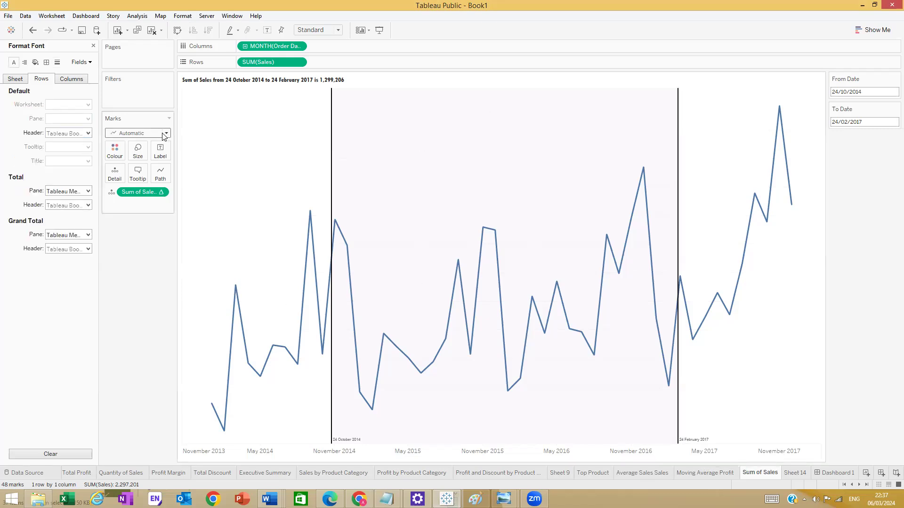
right_click(353, 440)
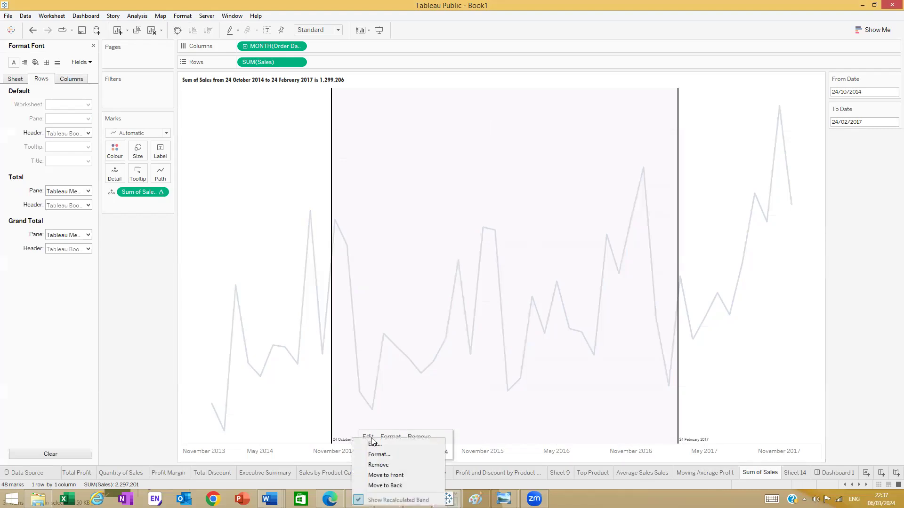
- Try beige and deeper peach fills for the date band, leaving label date format unchanged
click(372, 455)
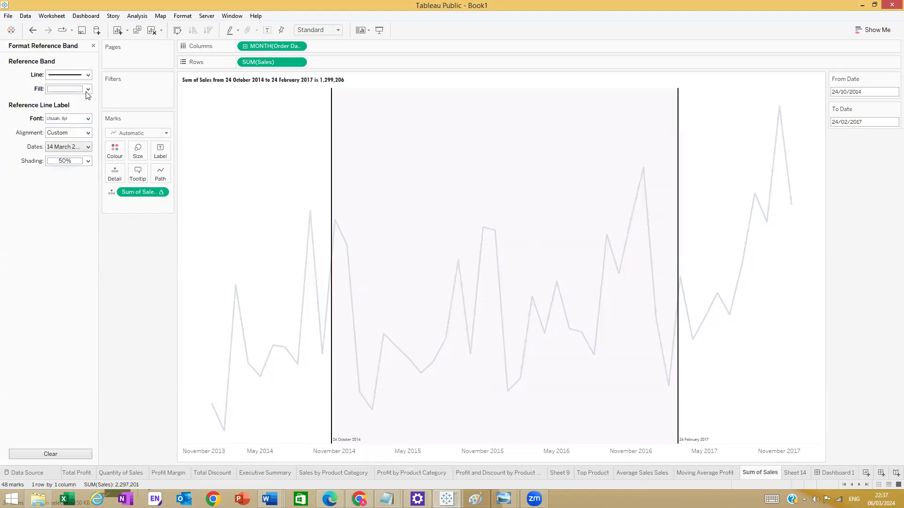
click(87, 89)
click(122, 114)
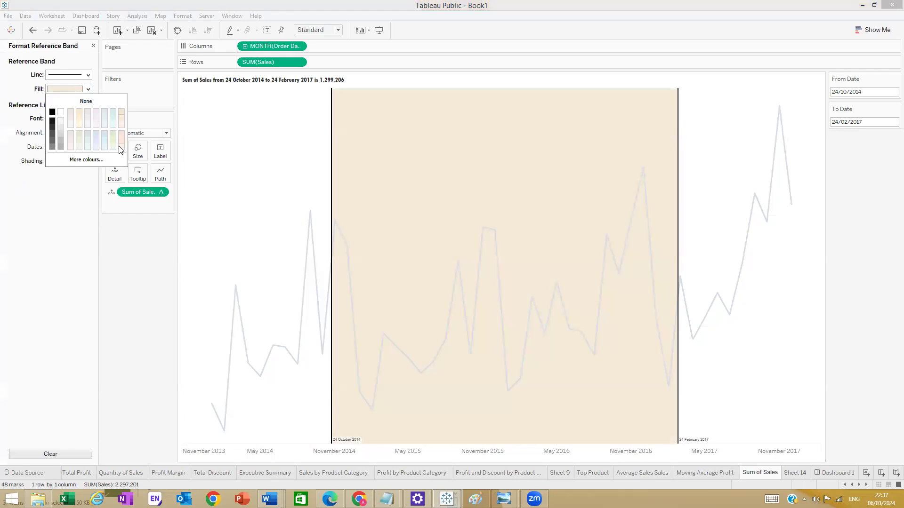
click(122, 135)
click(74, 297)
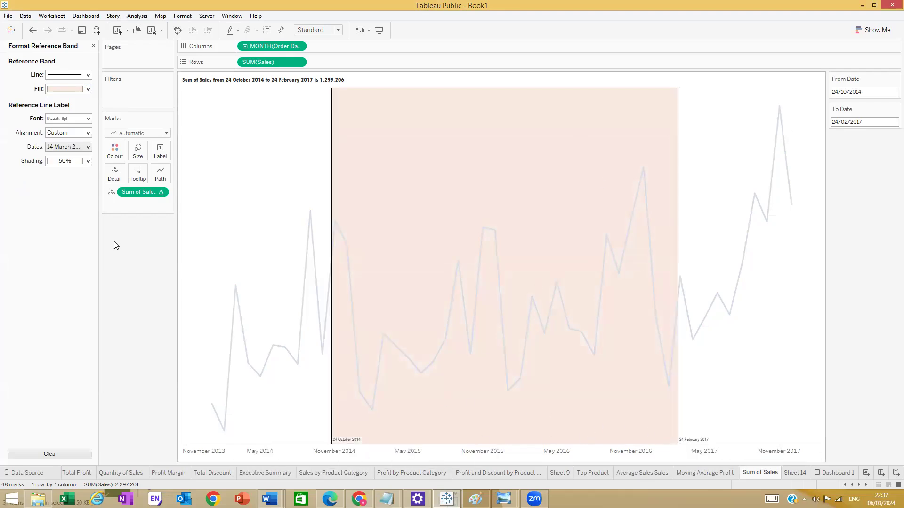
click(88, 147)
click(89, 148)
click(88, 147)
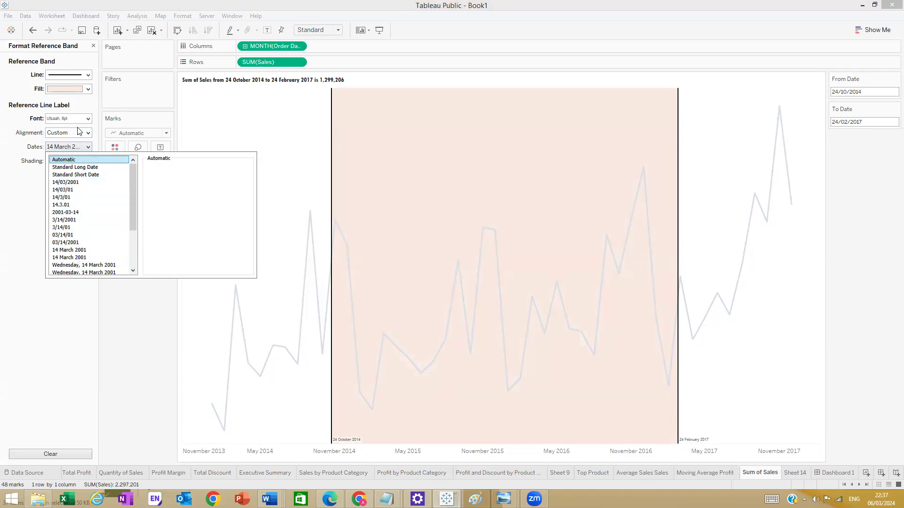
click(85, 104)
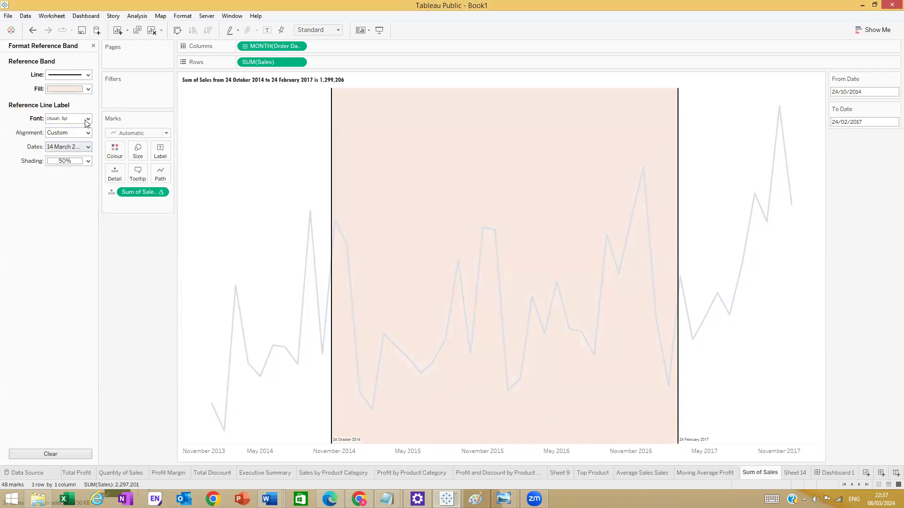
- Set the band shading to 78% and settle on a light pinkish fill
click(88, 161)
mouse_move(92, 238)
mouse_down()
mouse_move(68, 236)
mouse_move(91, 237)
mouse_up()
click(5, 243)
click(82, 91)
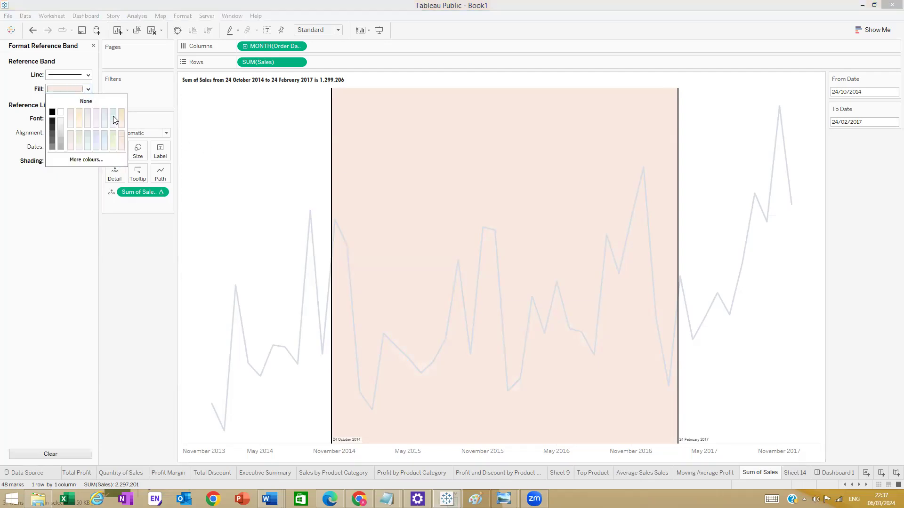
click(121, 113)
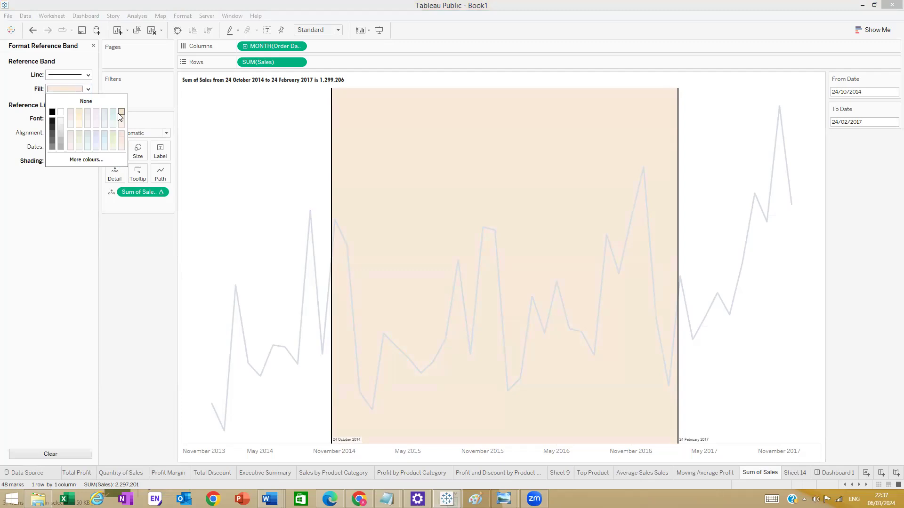
click(77, 119)
click(121, 138)
click(30, 206)
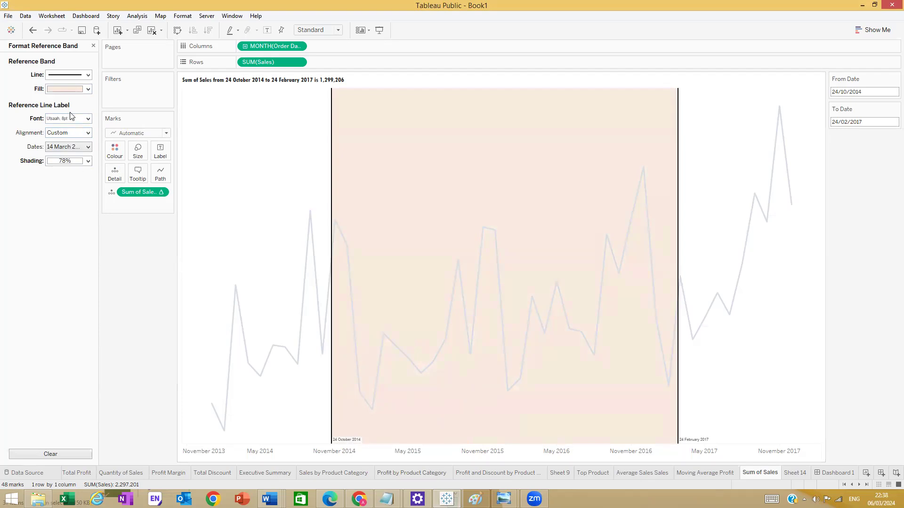
- Close the Format Reference Band pane and switch to Dashboard 1
click(93, 45)
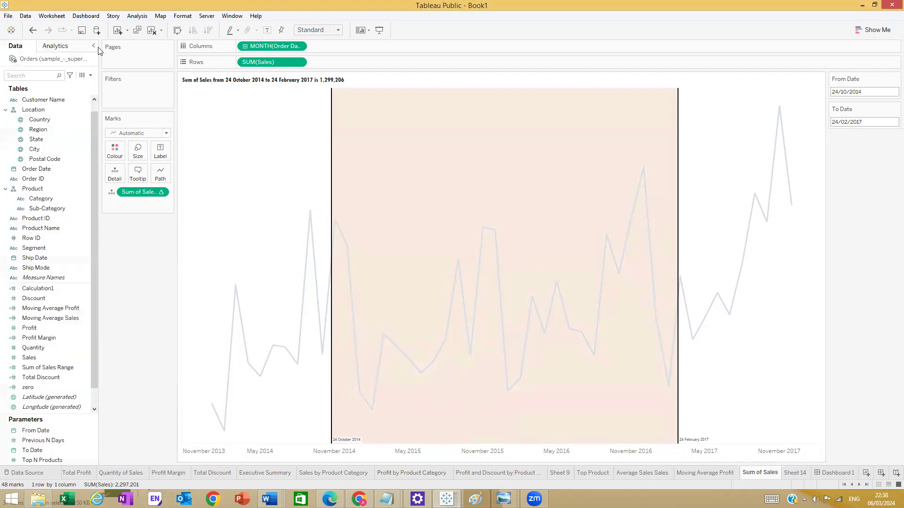
click(826, 470)
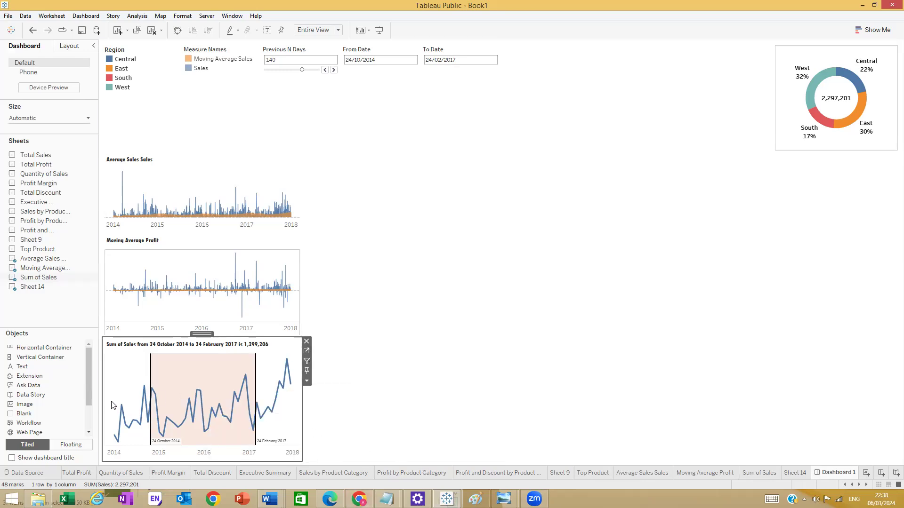
- Look at the From Date filter's calendar on Dashboard 1 without changing the date
click(302, 457)
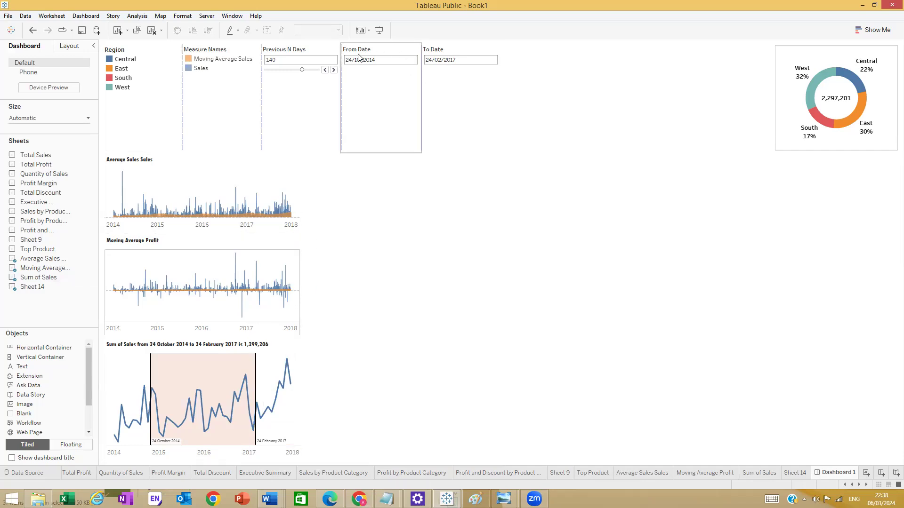
click(392, 68)
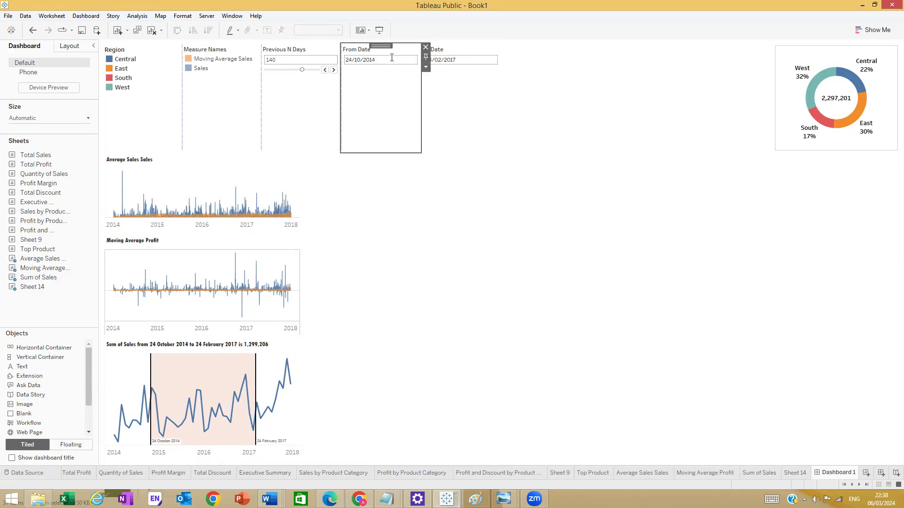
click(393, 59)
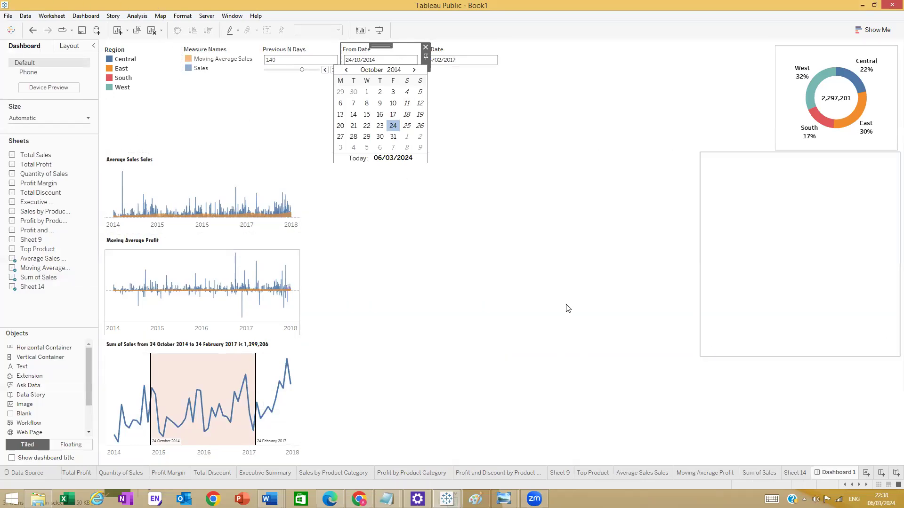
click(413, 46)
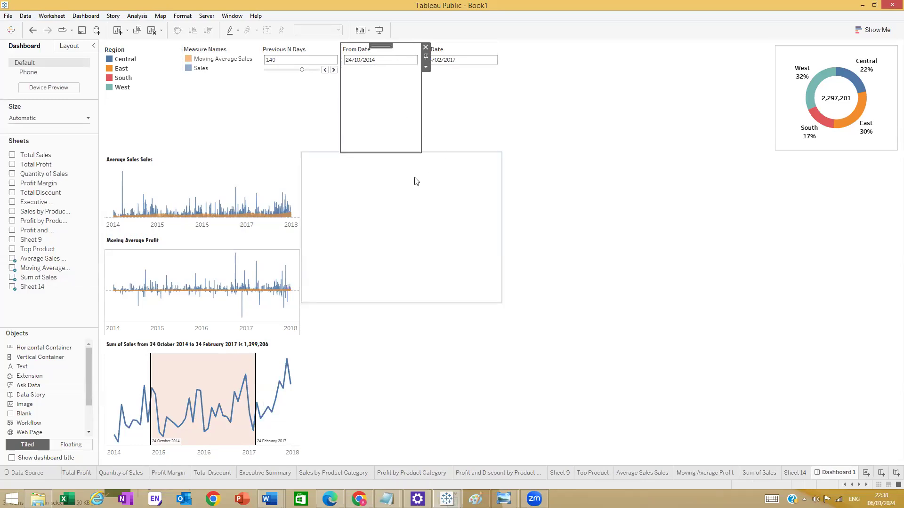
- Shrink the empty dashboard area and drop Sales by Product Category beside the line charts
drag(420, 302, 440, 255)
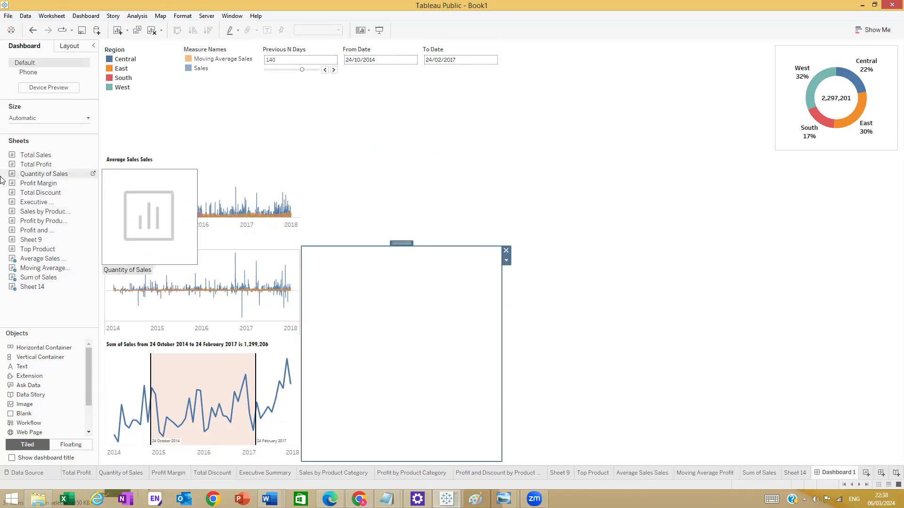
drag(30, 361, 386, 456)
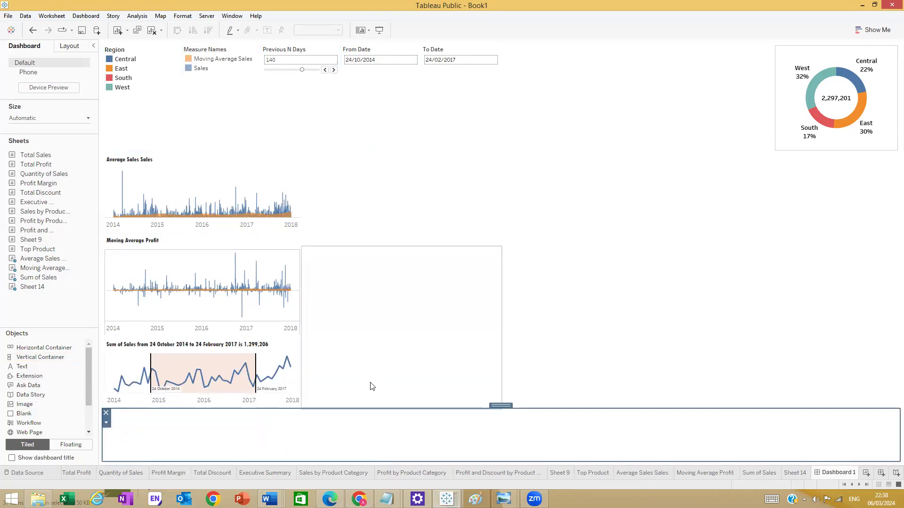
key(ctrl+z)
drag(56, 367, 397, 454)
click(371, 300)
click(366, 233)
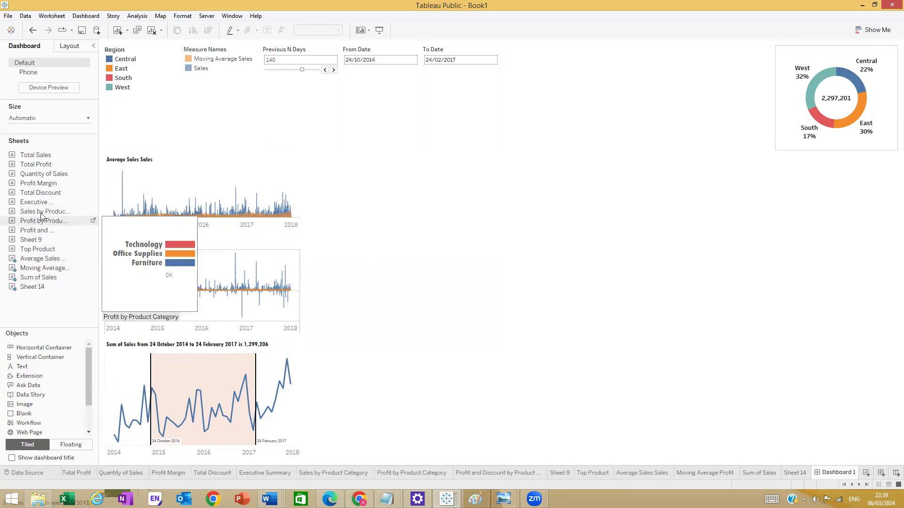
drag(42, 212, 429, 226)
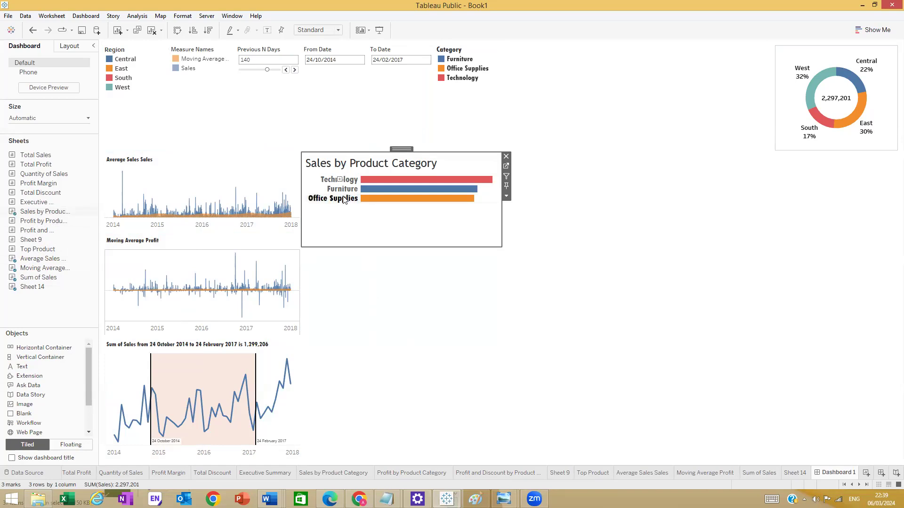
- Hide the Category headers on the Sales by Product Category worksheet, then return to Dashboard 1
mouse_move(809, 76)
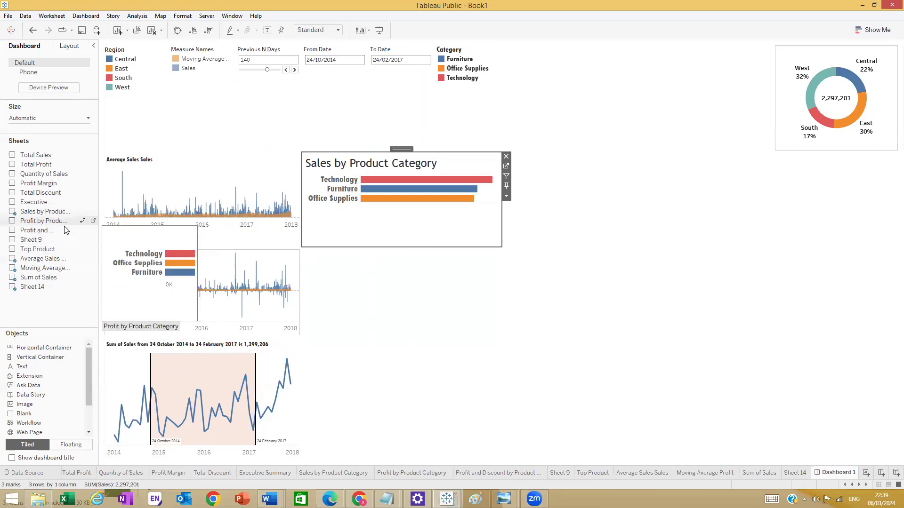
click(93, 211)
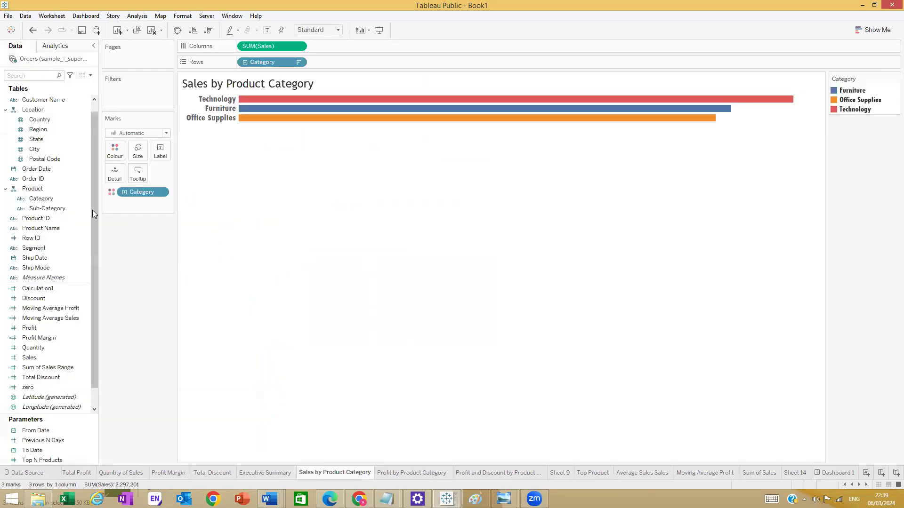
right_click(212, 117)
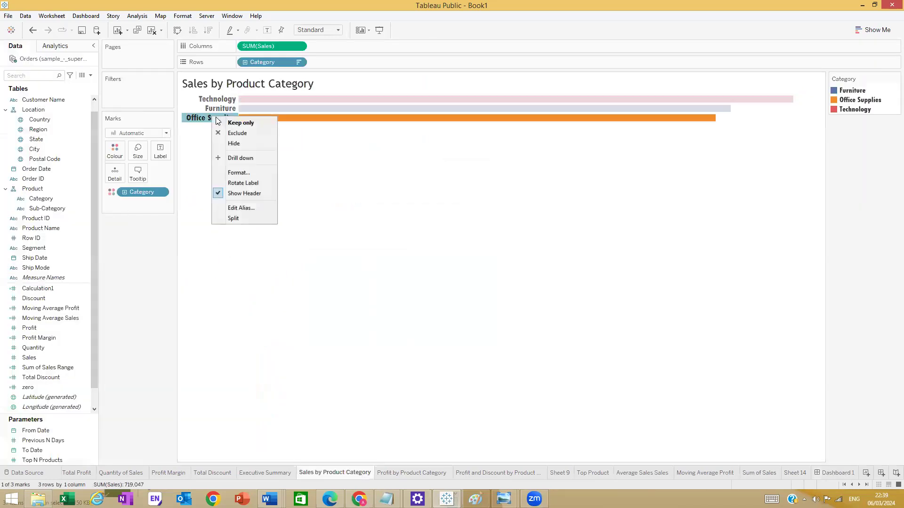
click(233, 194)
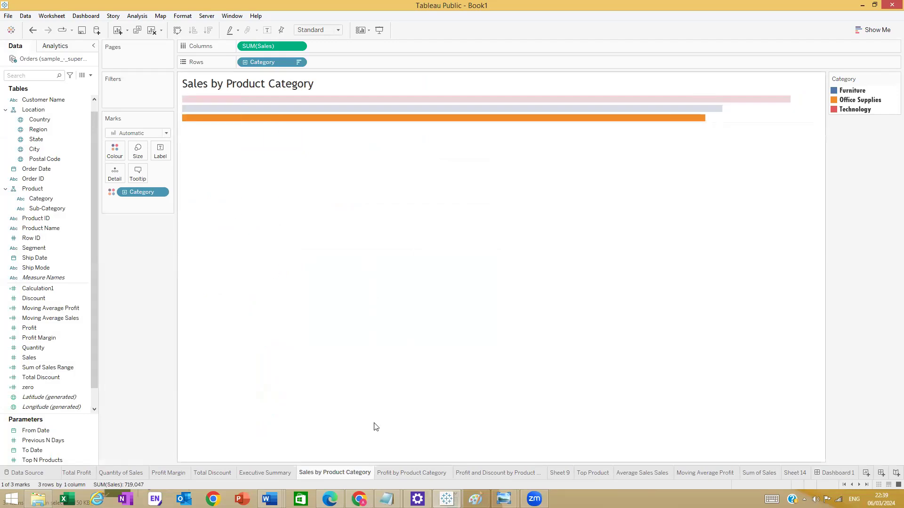
click(835, 474)
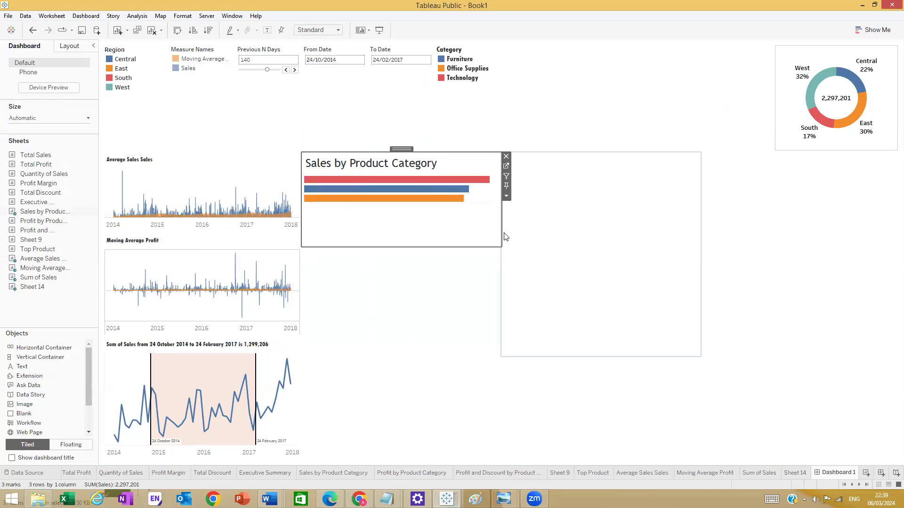
- Widen the Sales by Product Category chart on Dashboard 1
double_click(408, 151)
double_click(418, 163)
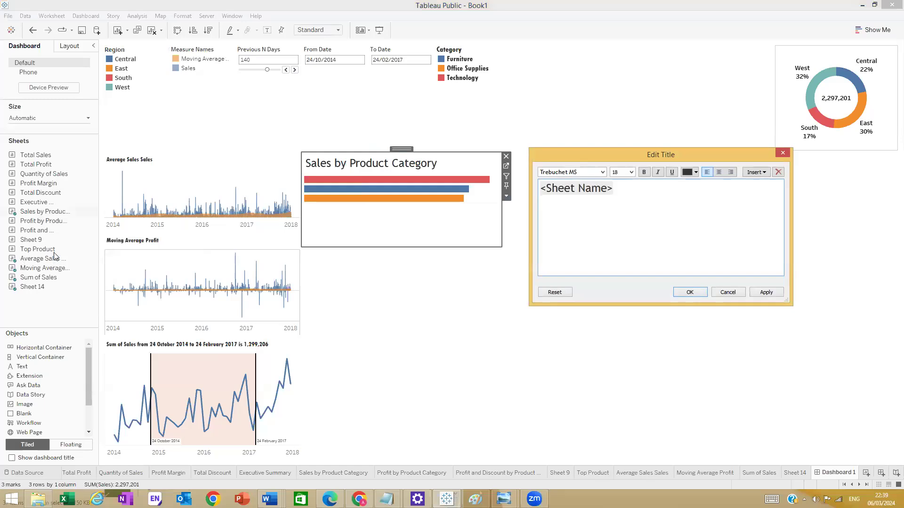
click(787, 153)
drag(502, 212, 538, 213)
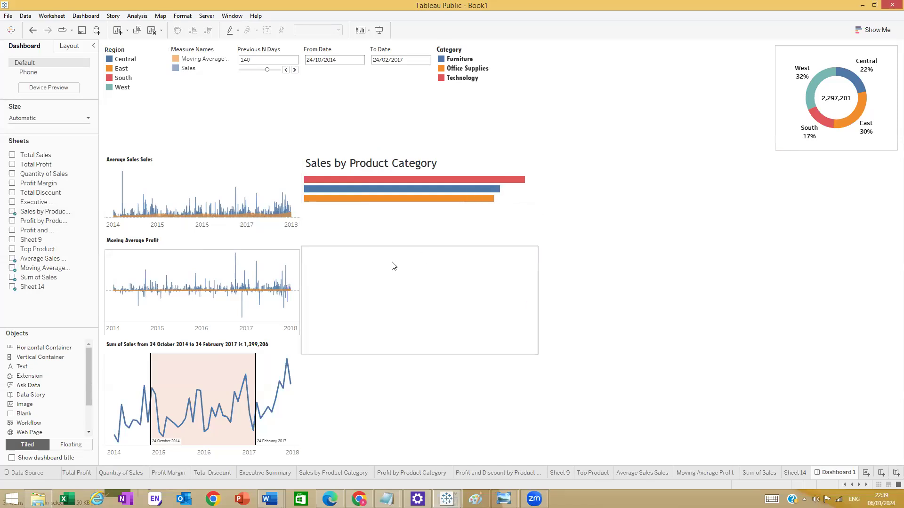
right_click(396, 199)
click(422, 232)
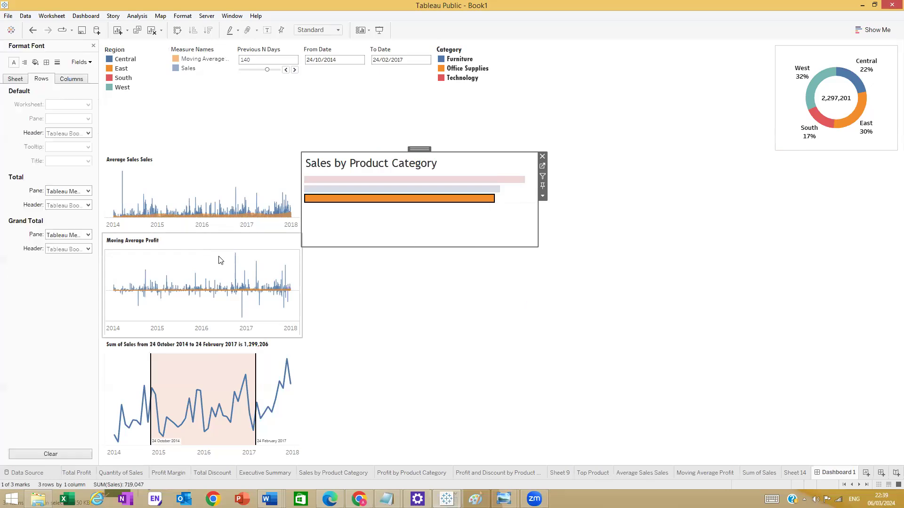
- Set the chart title to Tw Cen MT Condensed Extra Bold, size 10, and close the Format pane
right_click(368, 168)
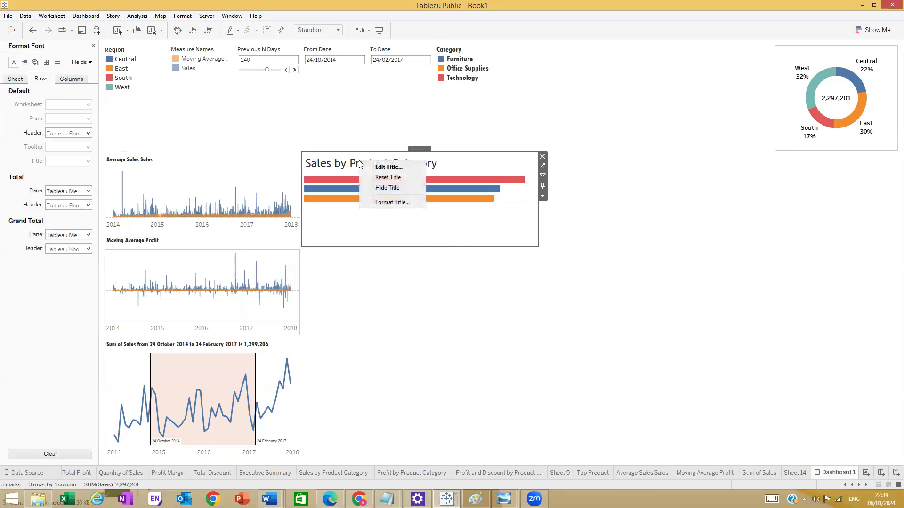
click(370, 168)
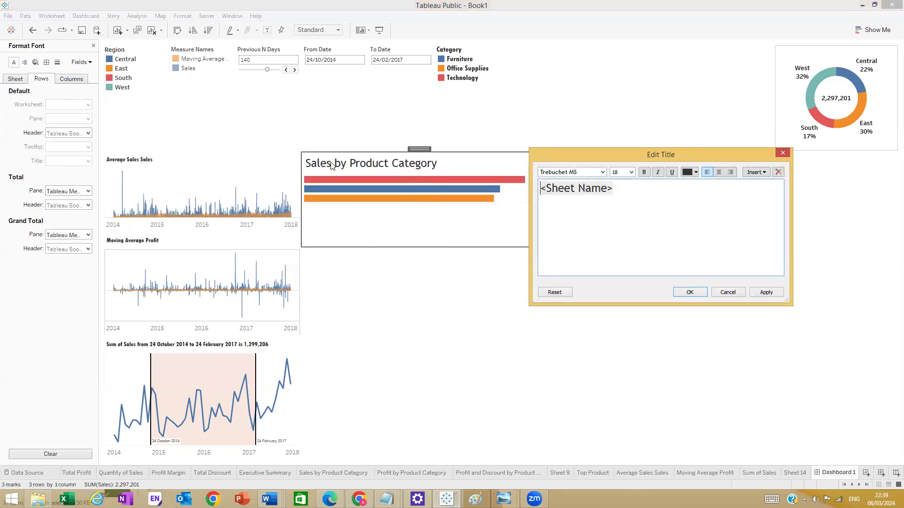
drag(621, 184, 495, 183)
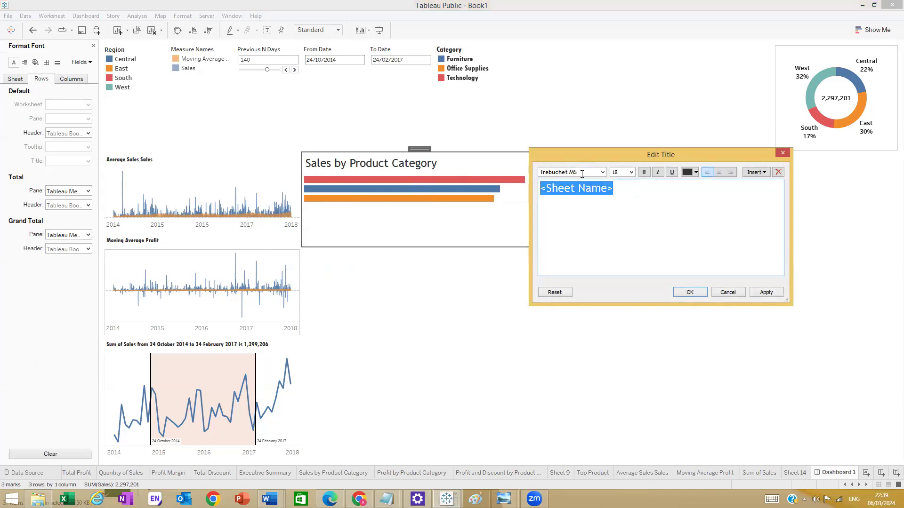
click(632, 172)
click(619, 207)
click(603, 173)
click(589, 211)
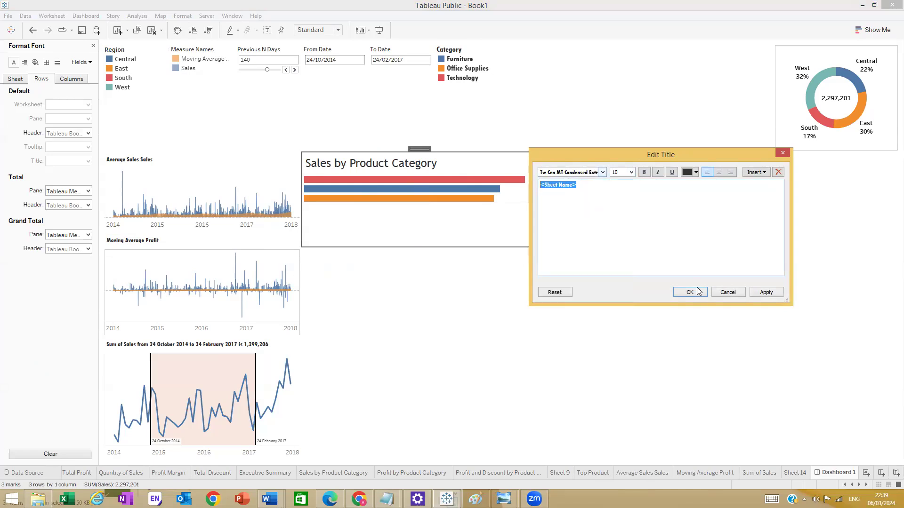
click(690, 291)
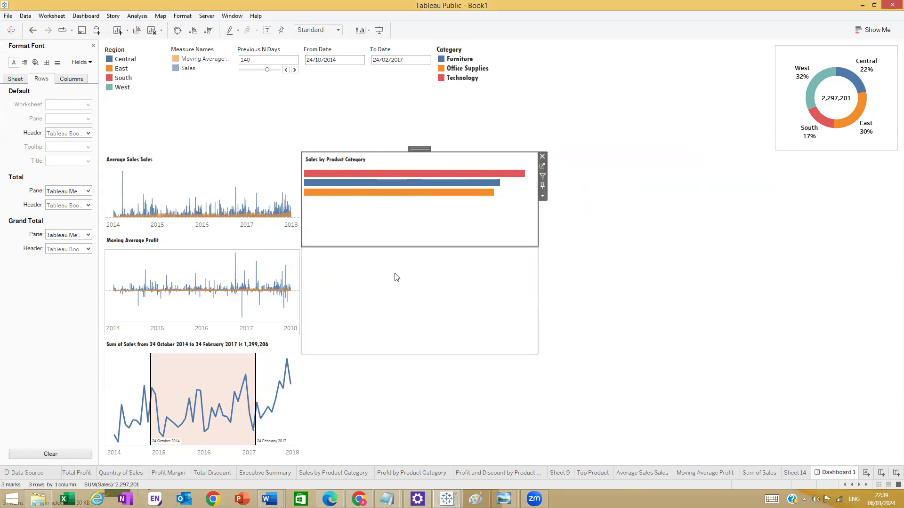
click(437, 274)
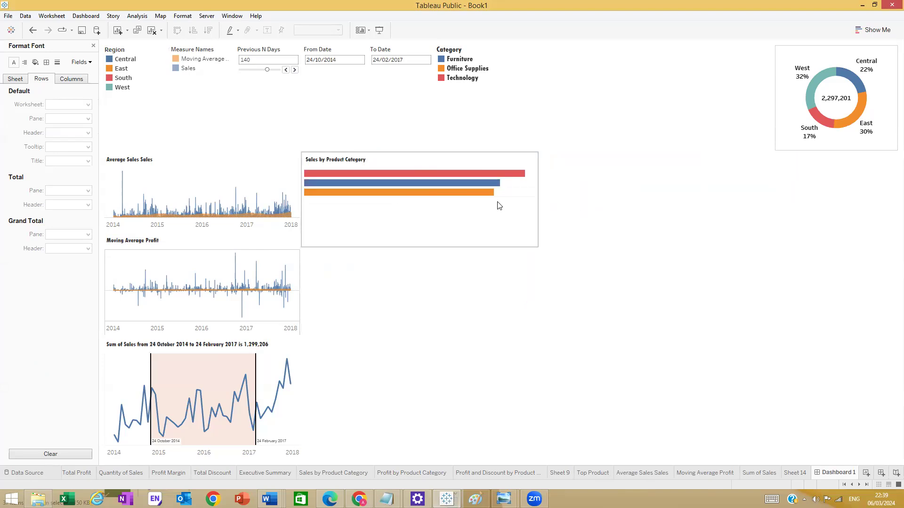
click(93, 44)
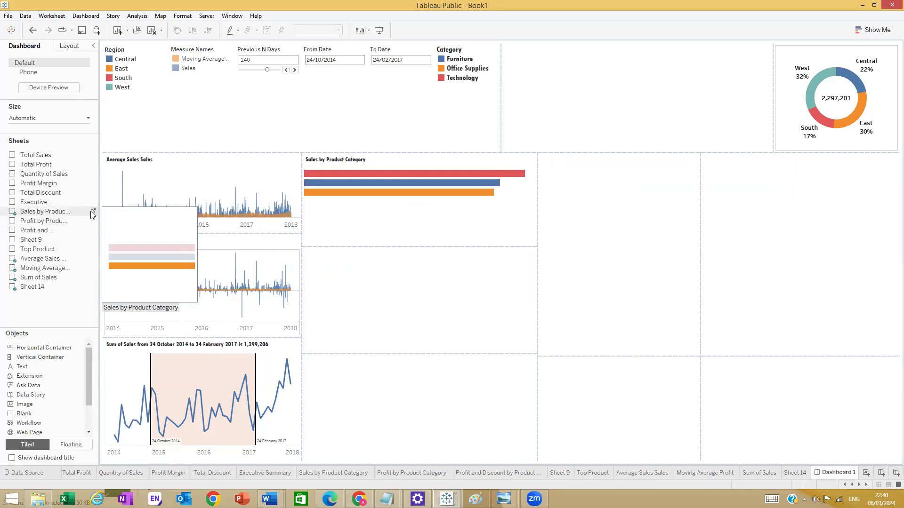
- Swap rows and columns so Sales by Product Category shows horizontal bars
click(93, 212)
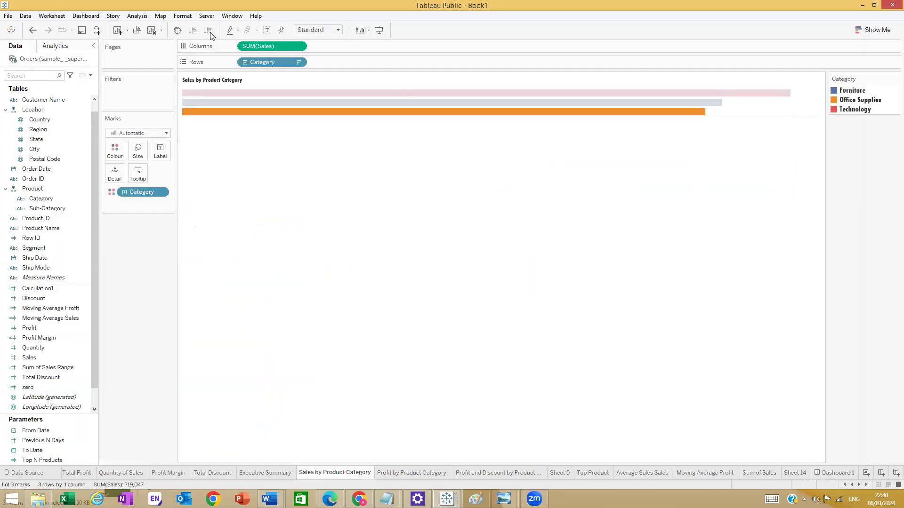
click(178, 30)
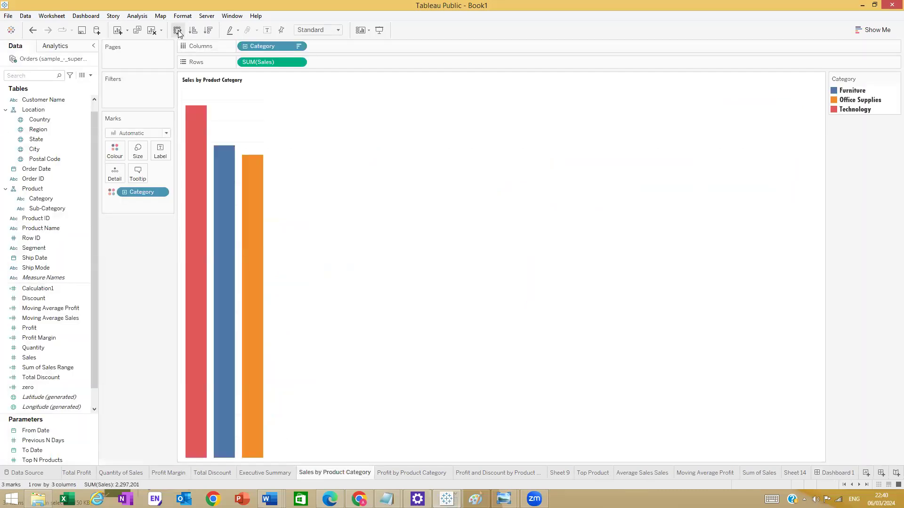
click(834, 472)
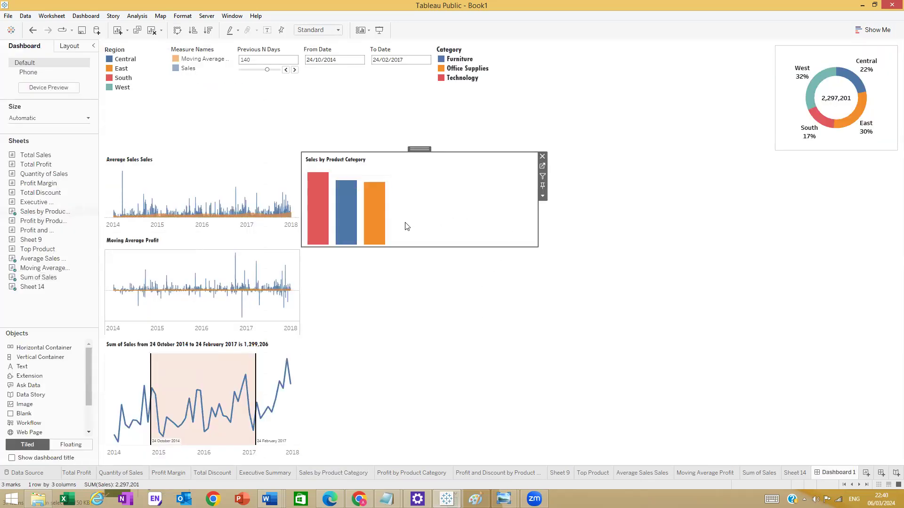
drag(47, 211, 94, 213)
- Set the Sales by Product Category view to Fit Width and check it on Dashboard 1
click(93, 211)
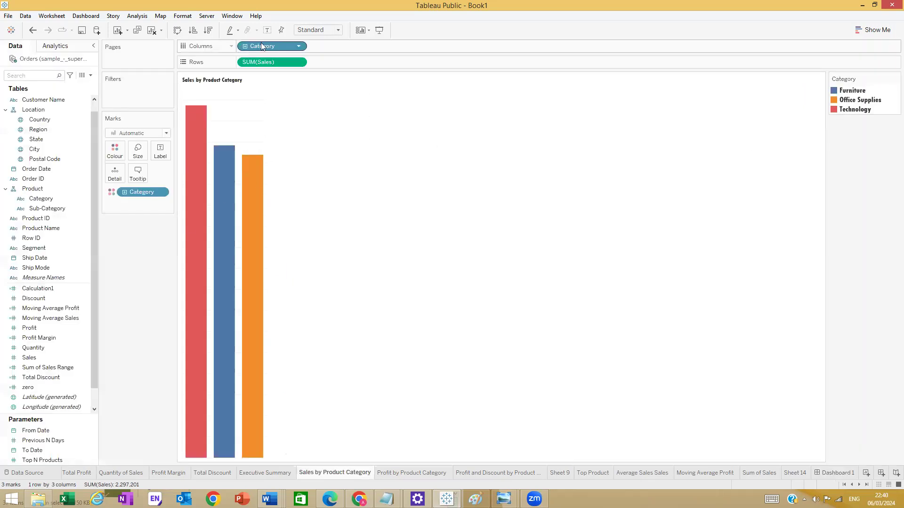
click(330, 31)
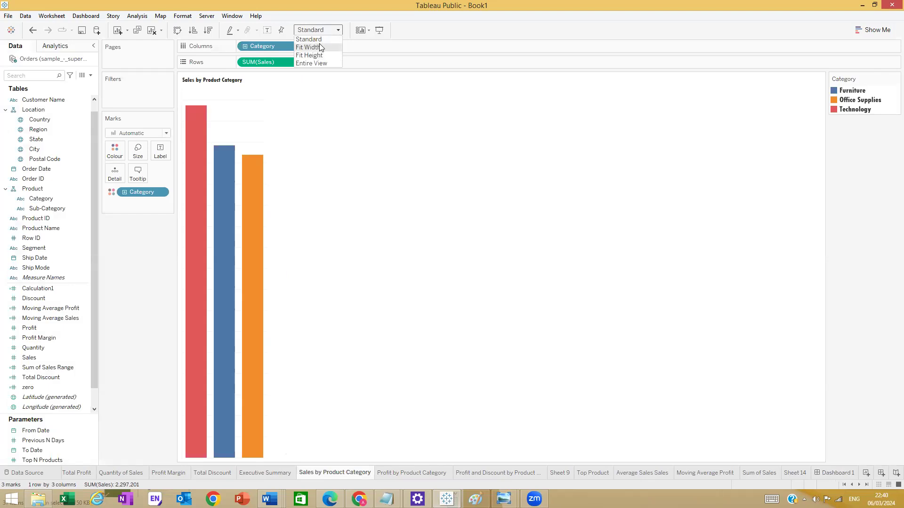
click(309, 48)
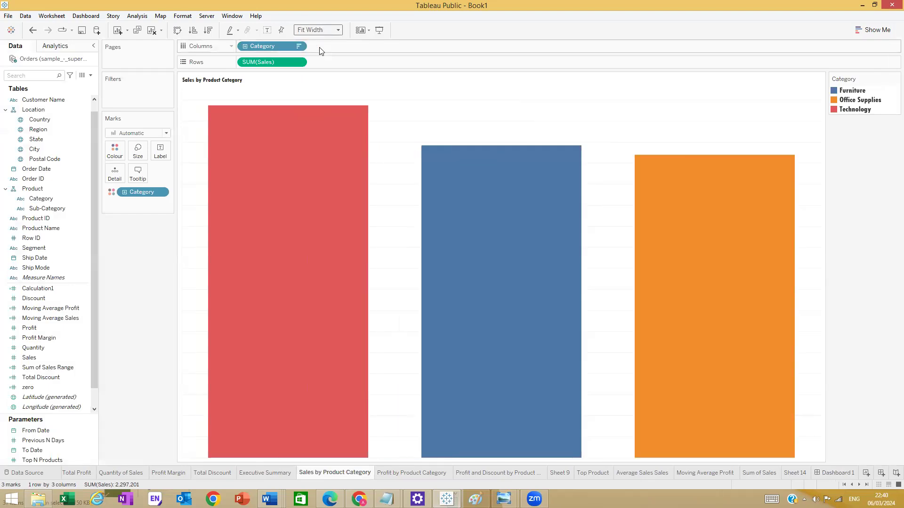
click(834, 474)
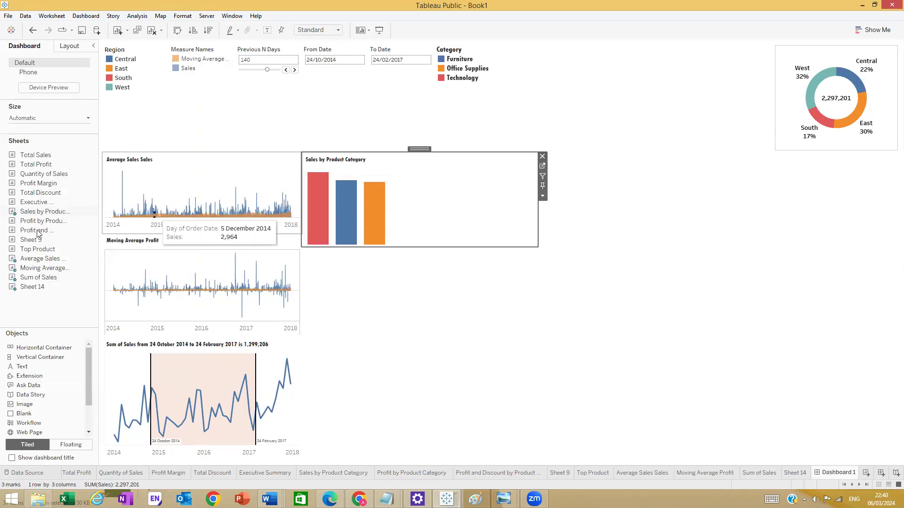
double_click(23, 210)
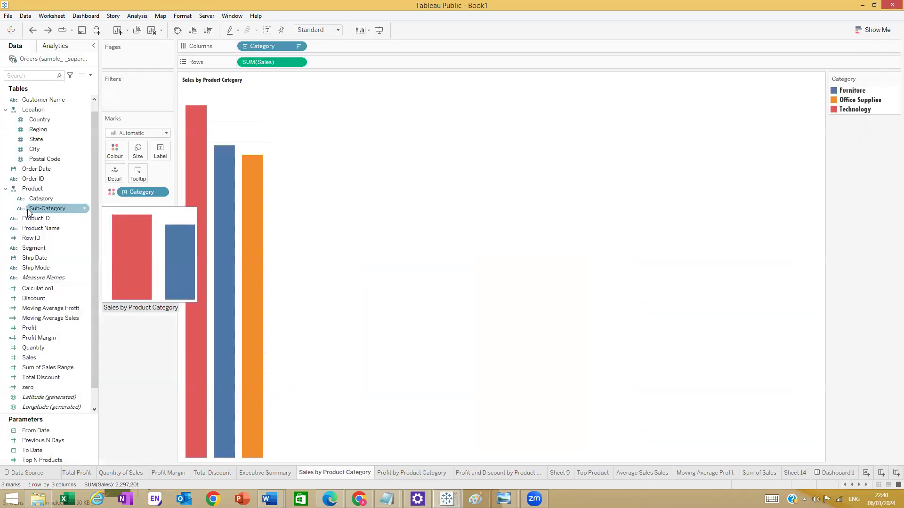
key(ctrl+z)
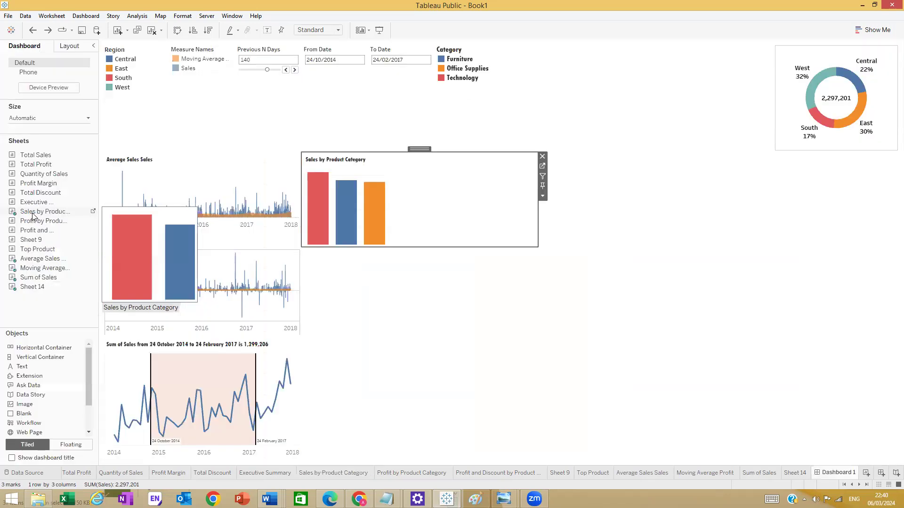
double_click(33, 216)
key(ctrl+z)
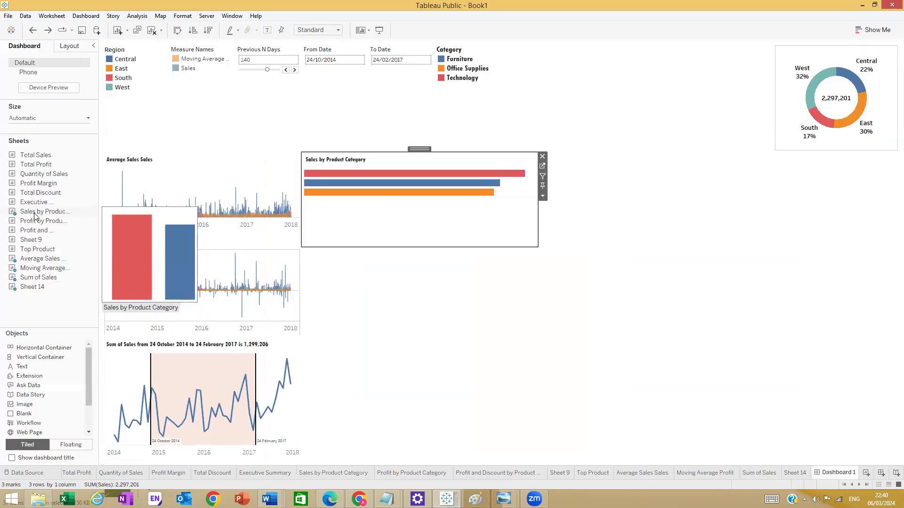
key(ctrl+z)
key(ctrl+z)
key(ctrl+z)
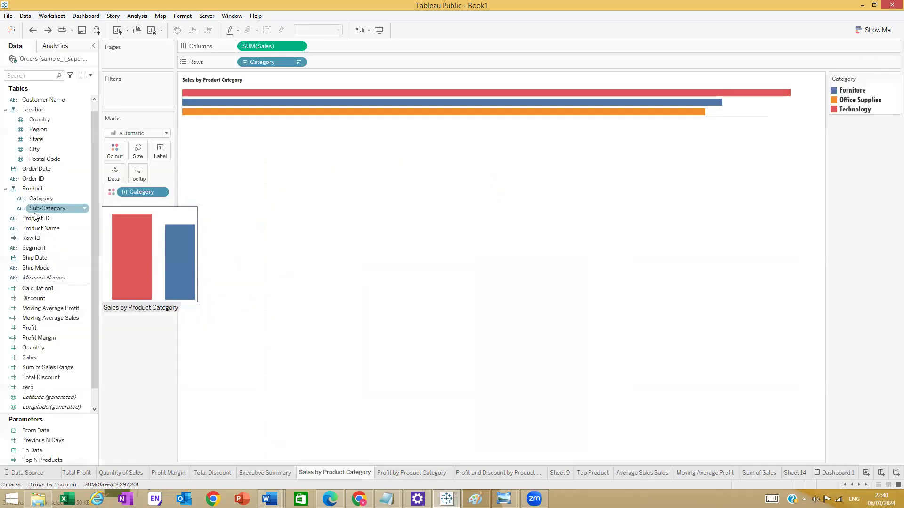
- Set the worksheet title to Tw Cen MT Condensed Extra Bold, size 10
double_click(306, 84)
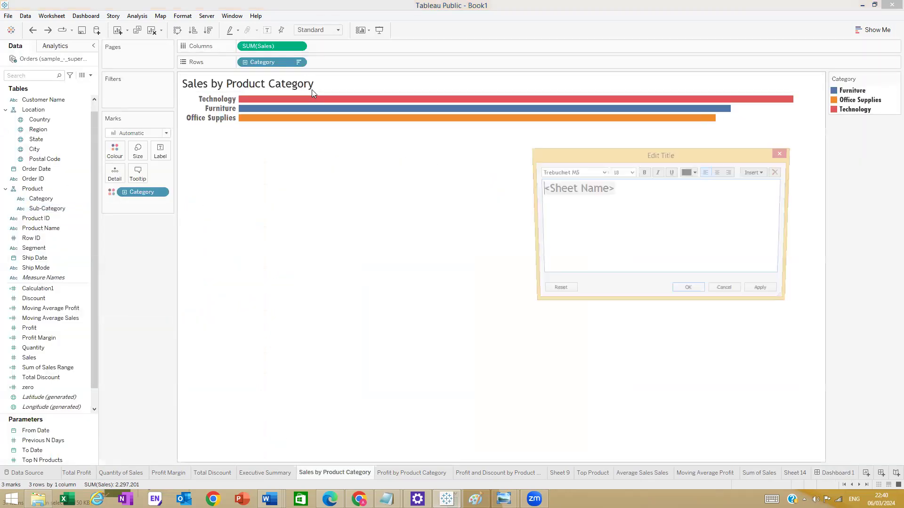
key(ctrl+a)
click(632, 173)
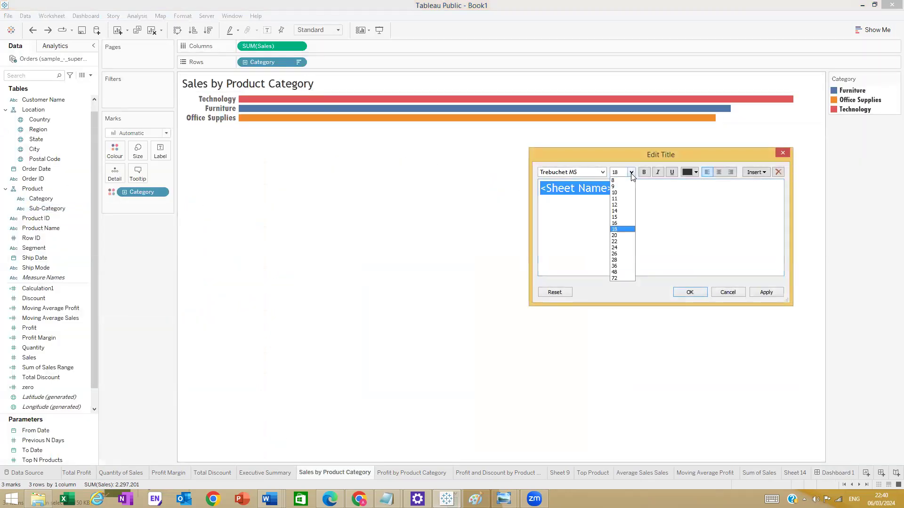
click(621, 193)
click(603, 172)
click(570, 213)
click(702, 294)
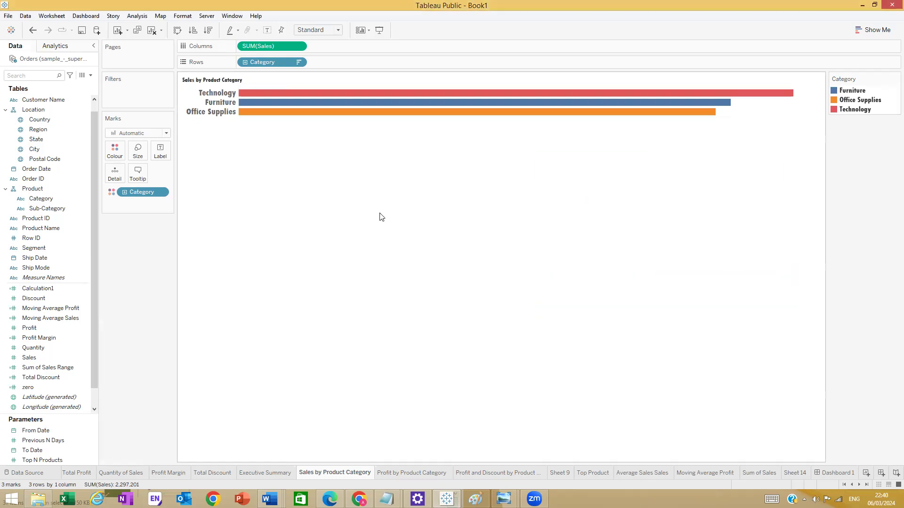
- Briefly keep only Office Supplies, then remove that filter to restore all categories
click(229, 113)
click(254, 123)
right_click(230, 111)
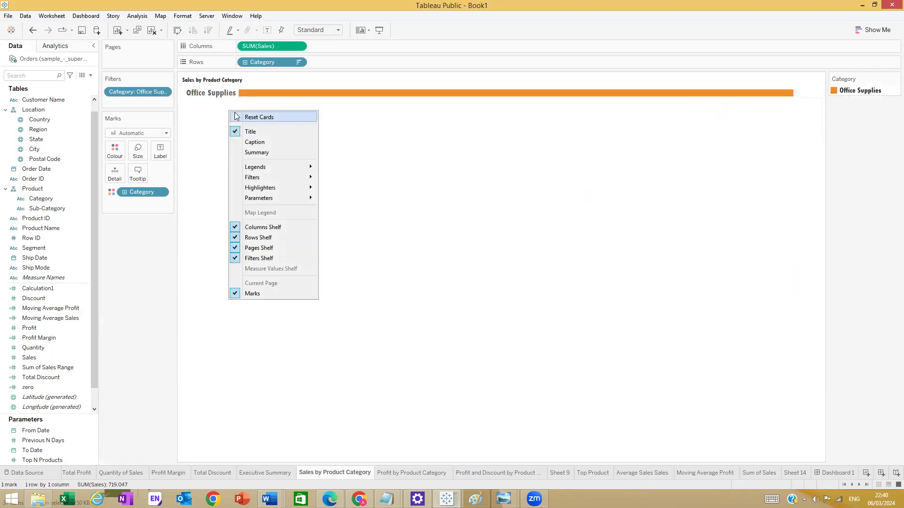
click(200, 158)
drag(146, 86, 156, 221)
- Set the category label font size to 9 and view Dashboard 1
click(215, 103)
right_click(215, 105)
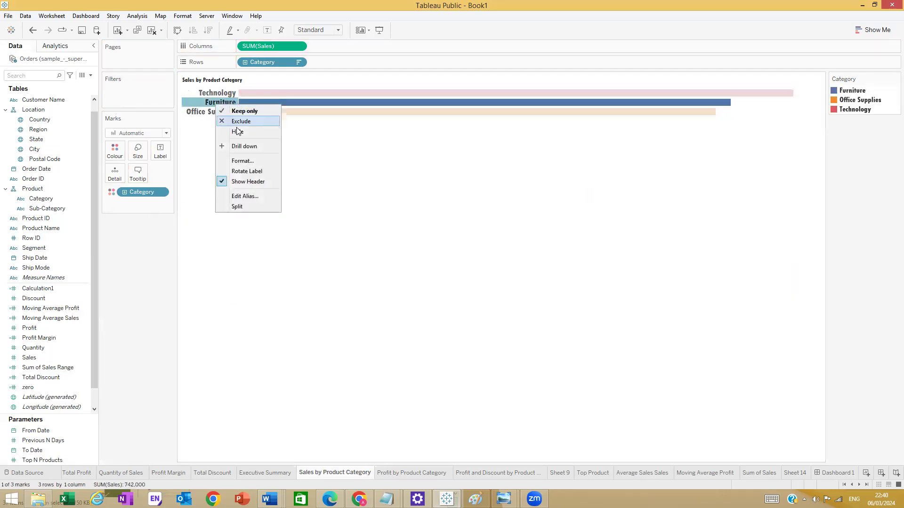
click(244, 161)
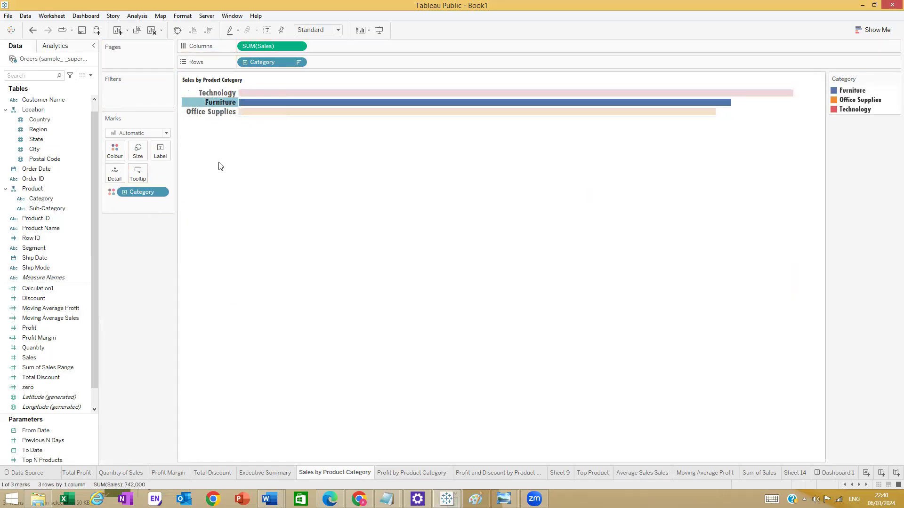
right_click(223, 115)
click(249, 169)
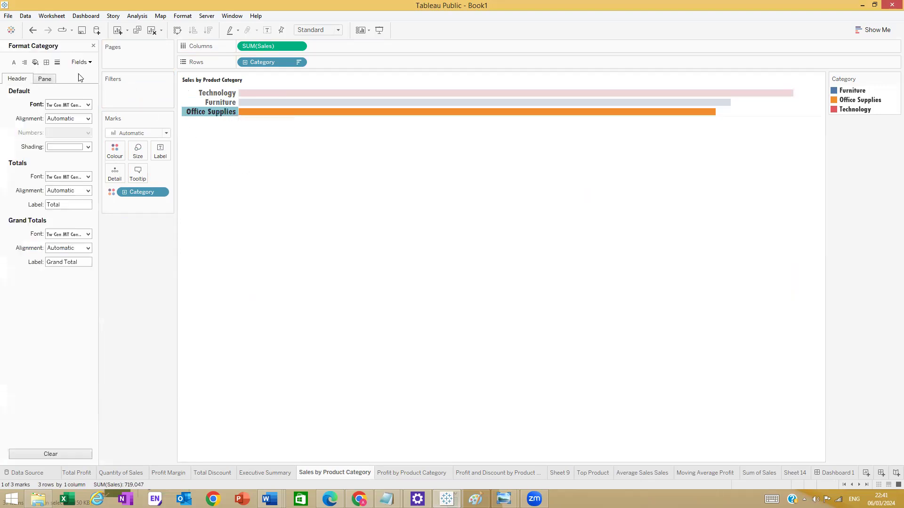
click(86, 105)
click(60, 131)
click(57, 147)
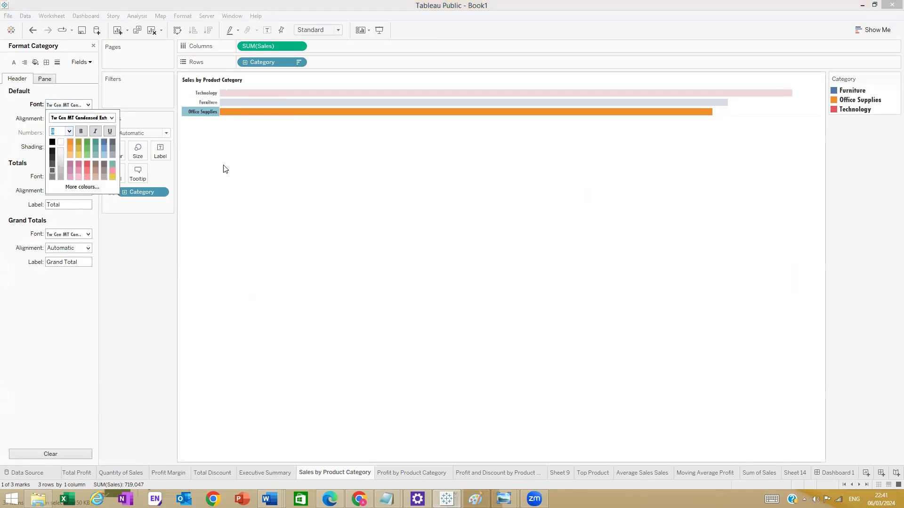
click(254, 192)
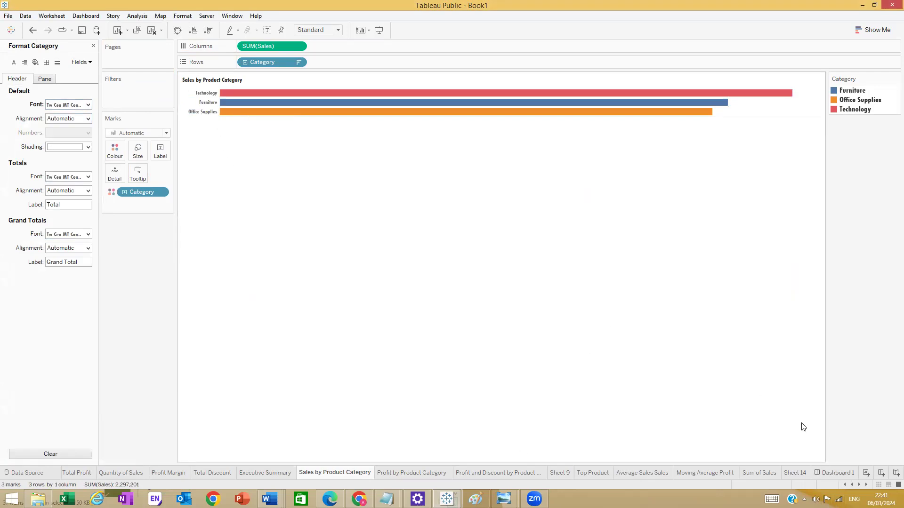
click(835, 472)
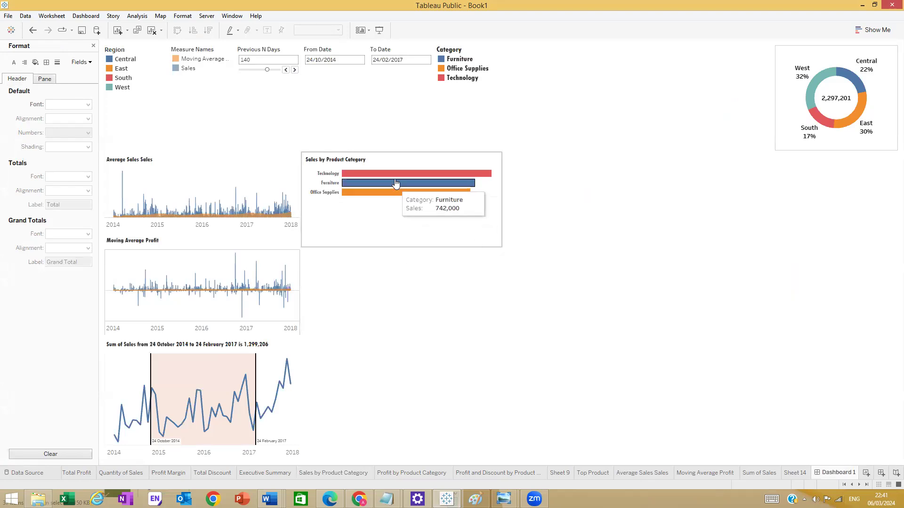
- Nudge the Sales by Product Category chart, close the Format pane, and undo a trial Profit by Product Category add
click(394, 165)
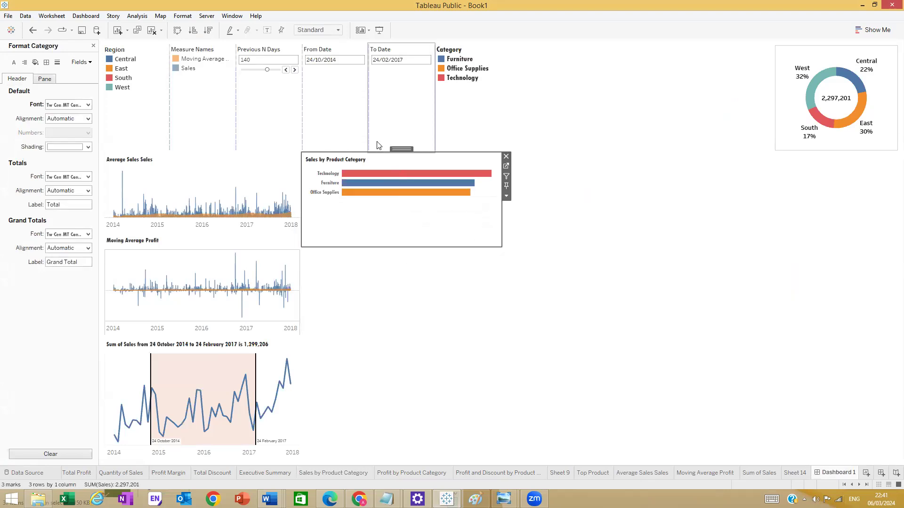
drag(398, 149, 399, 160)
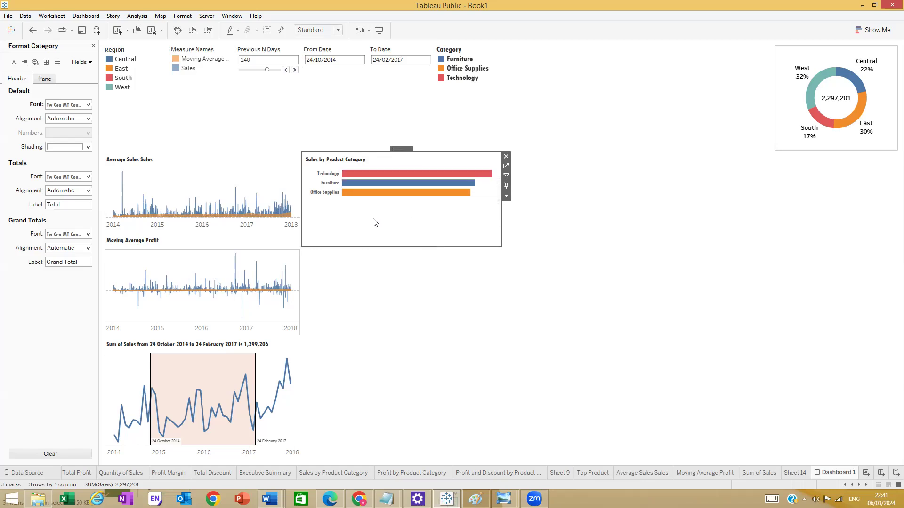
click(413, 286)
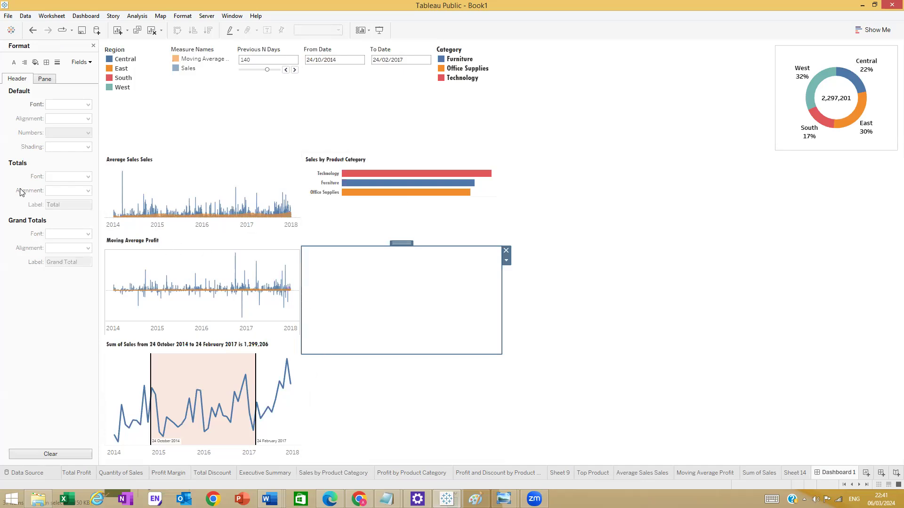
click(93, 46)
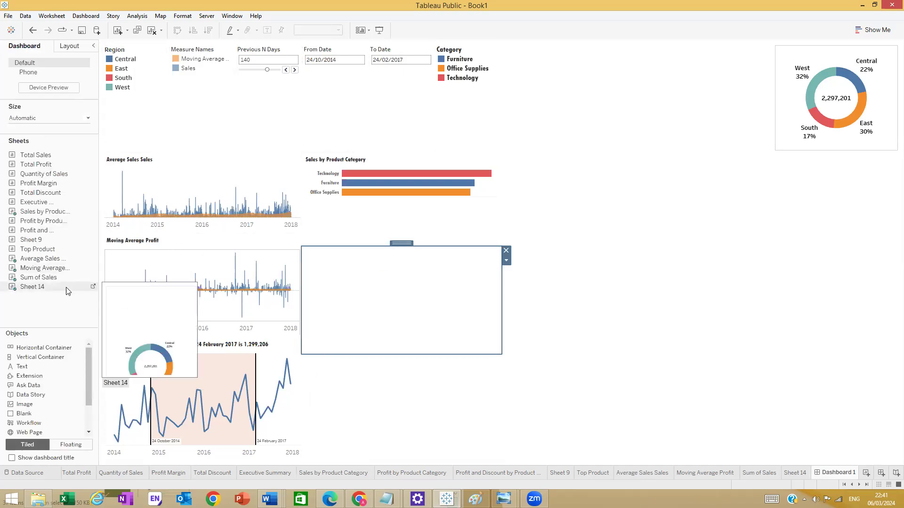
double_click(46, 222)
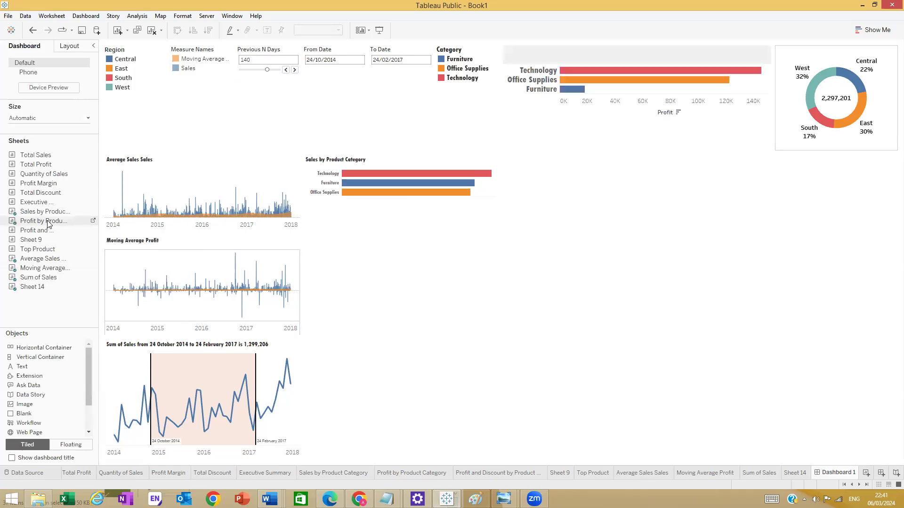
key(ctrl+z)
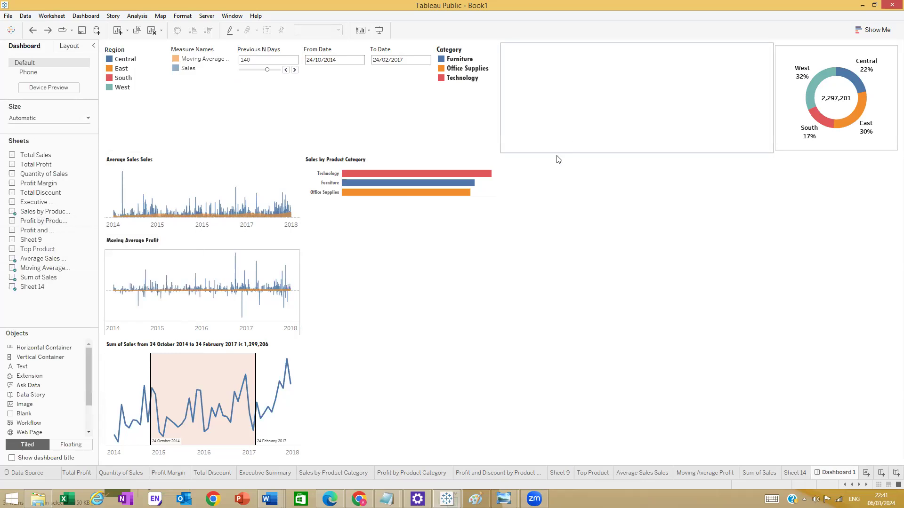
click(694, 473)
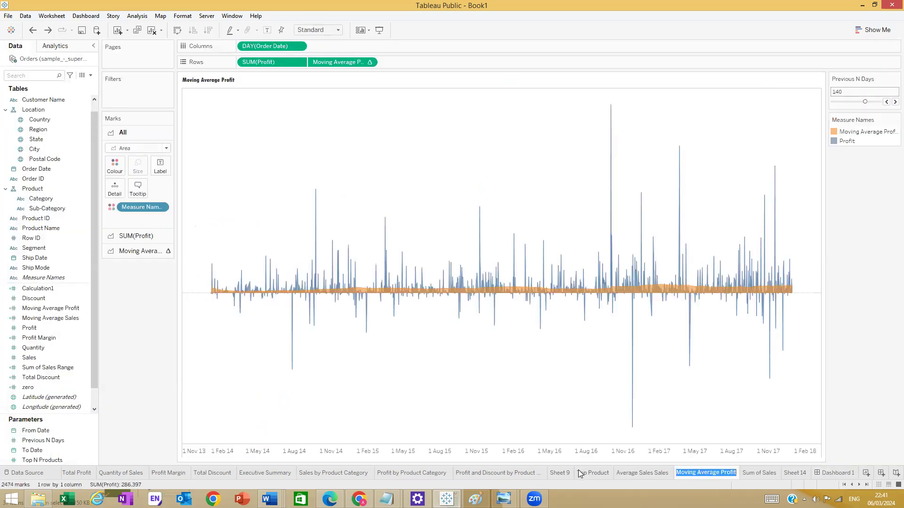
click(416, 474)
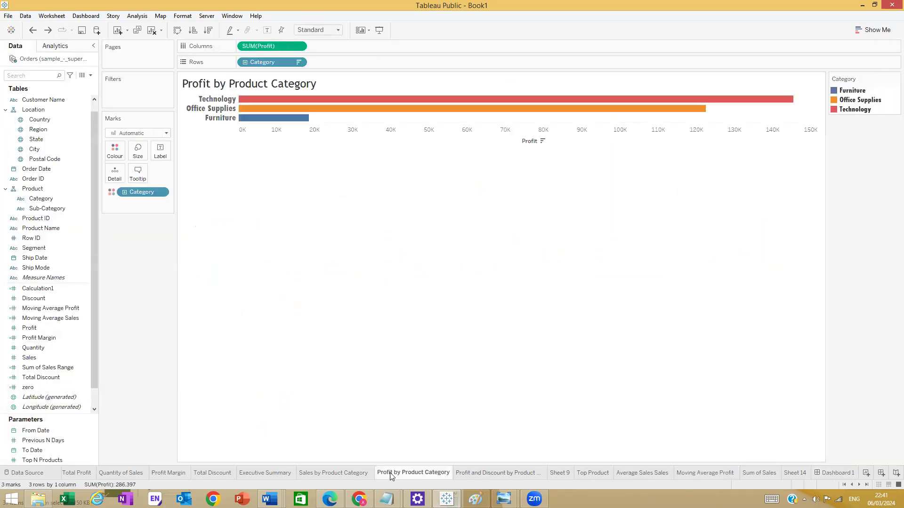
click(226, 102)
click(276, 89)
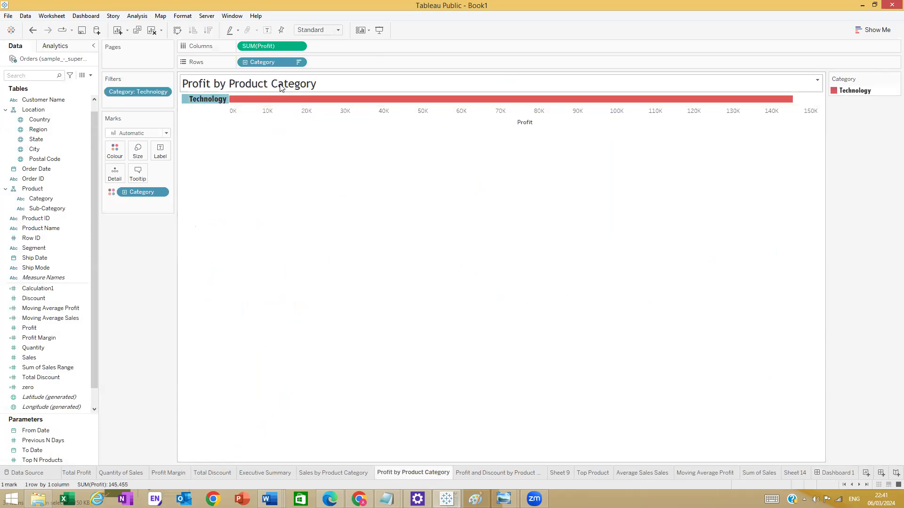
double_click(294, 88)
key(Escape)
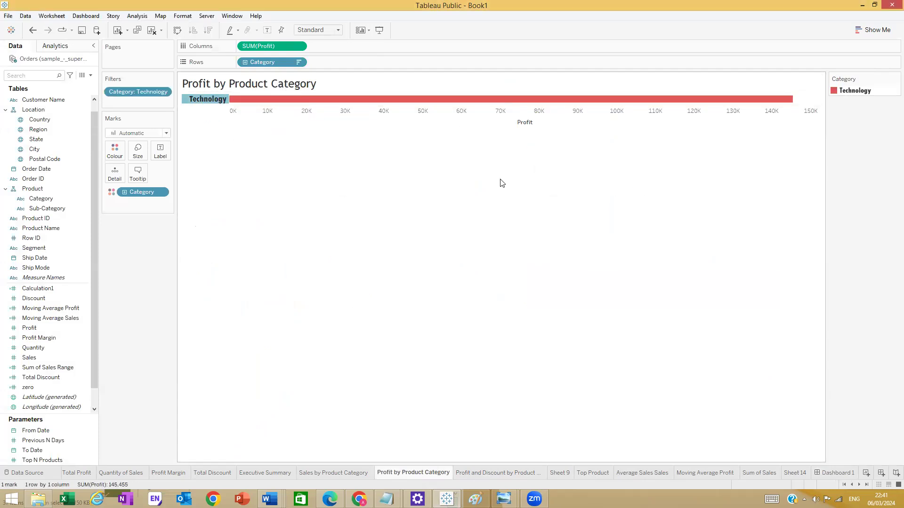
click(394, 169)
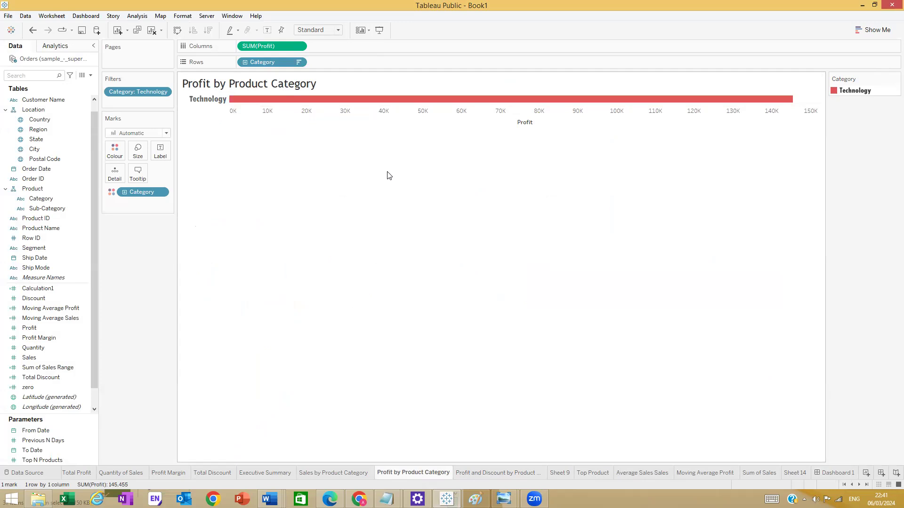
drag(138, 91, 180, 174)
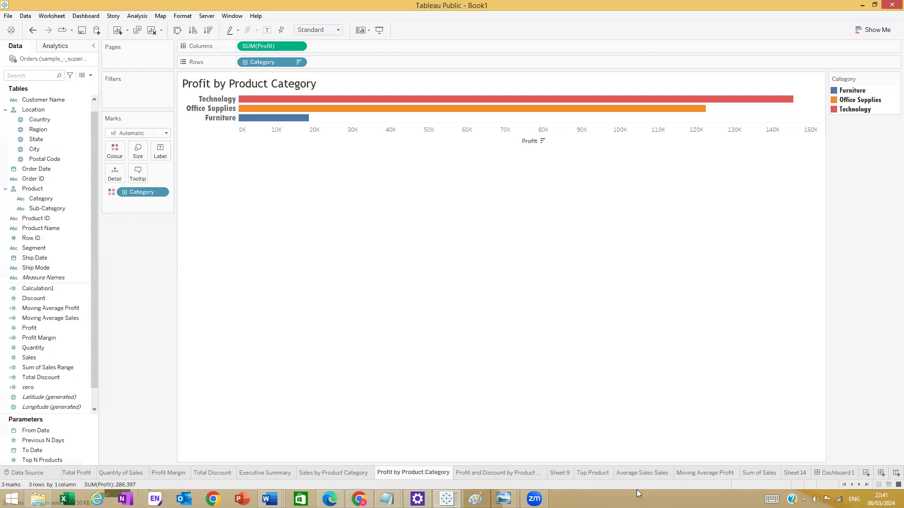
click(837, 472)
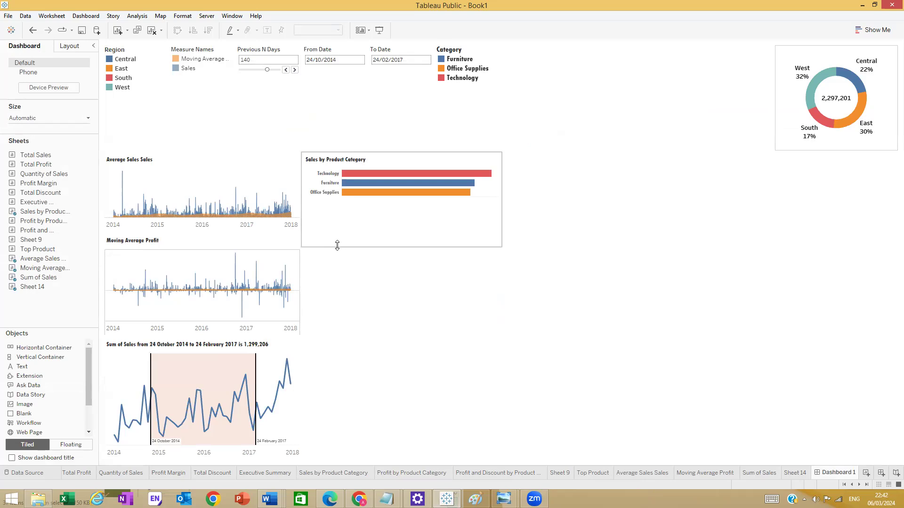
click(356, 254)
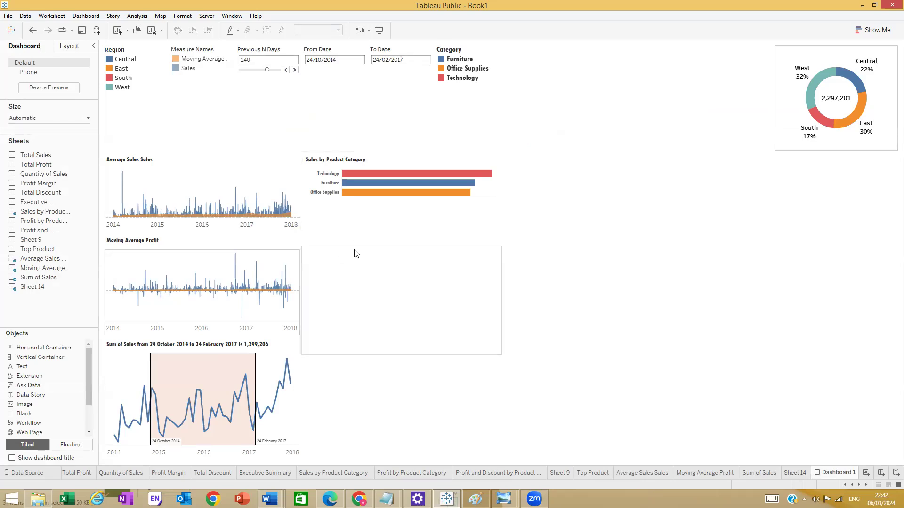
key(Delete)
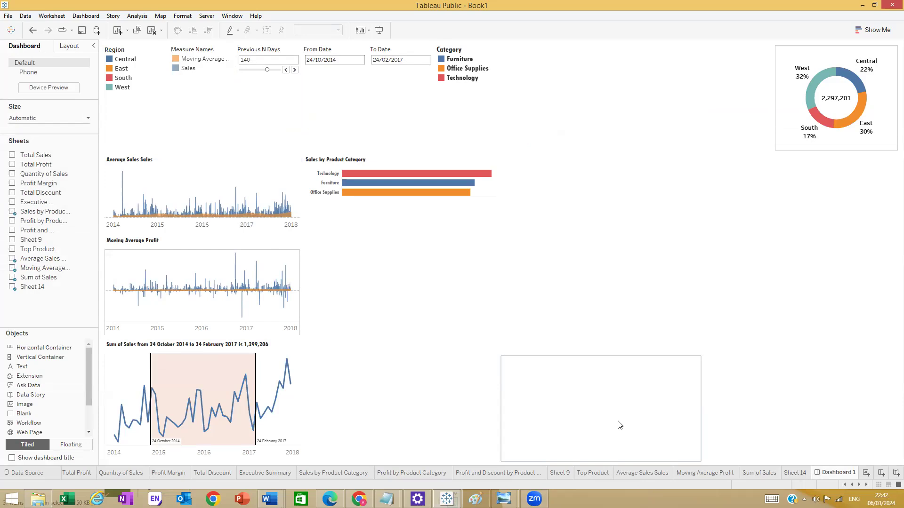
mouse_move(203, 210)
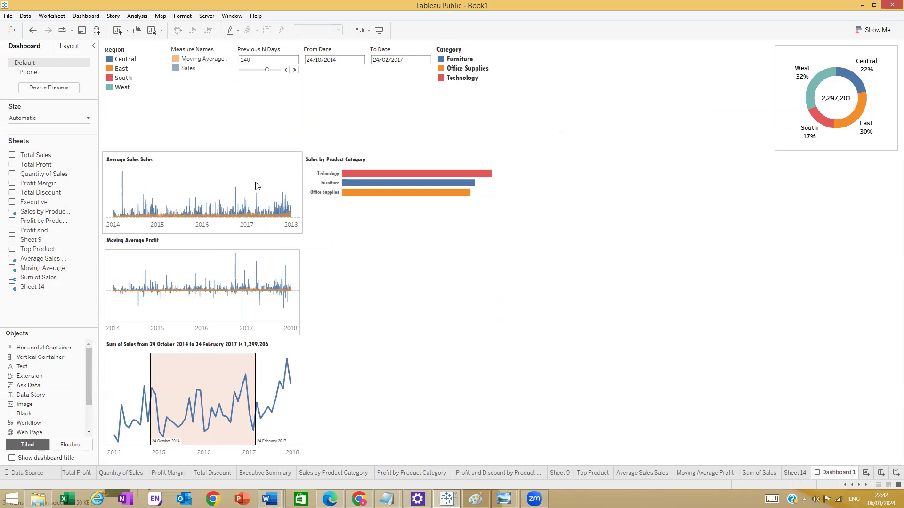
drag(256, 186, 708, 329)
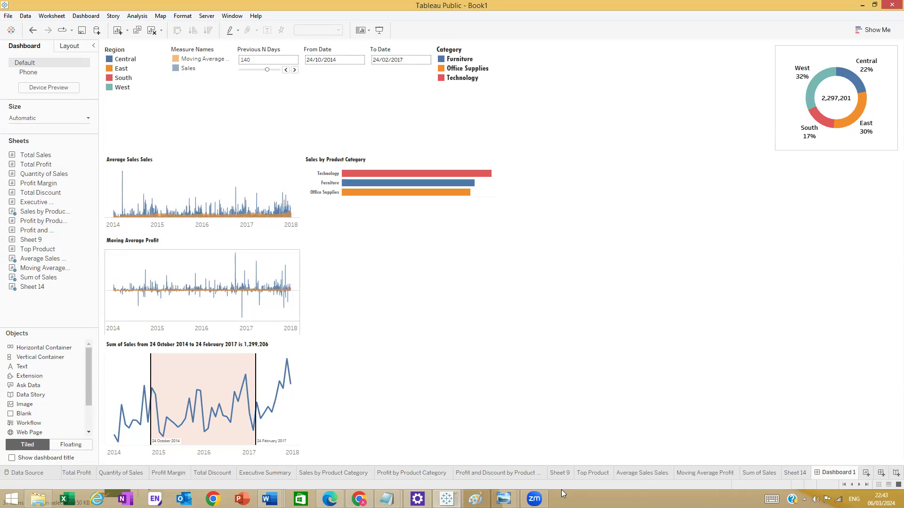
click(505, 498)
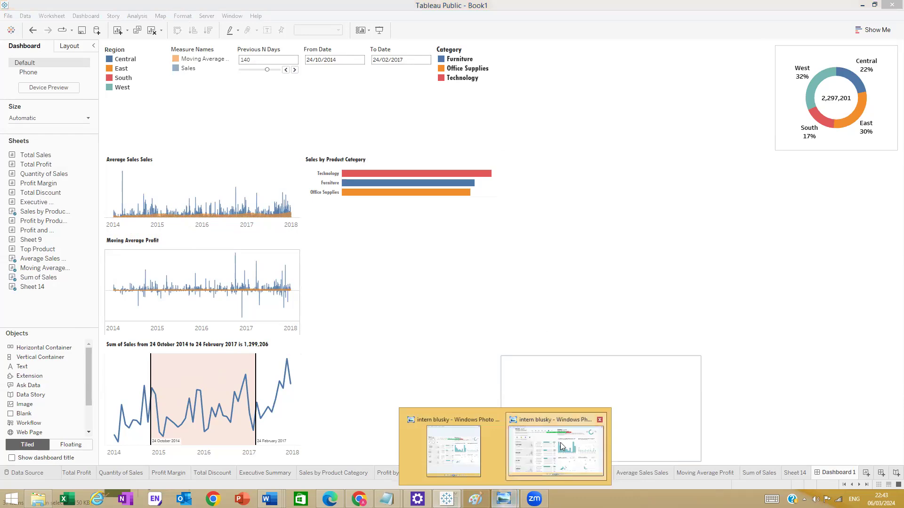
click(560, 443)
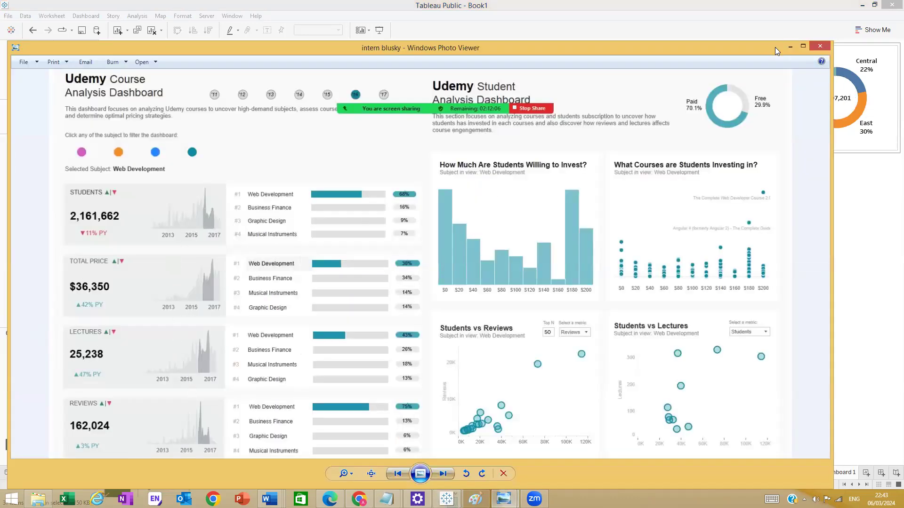
click(790, 47)
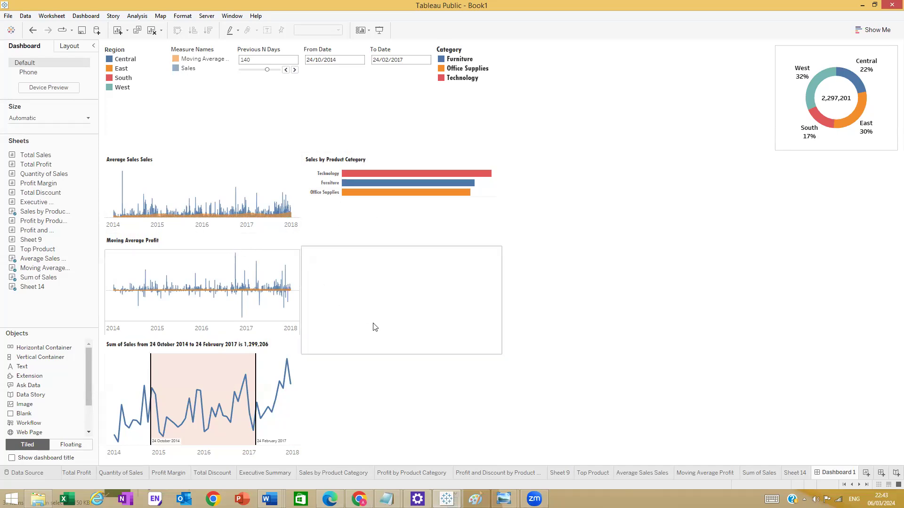
- Try dropping the Top Product table (Sheet 9) onto Dashboard 1, undoing the first attempt
click(405, 198)
click(405, 193)
click(375, 240)
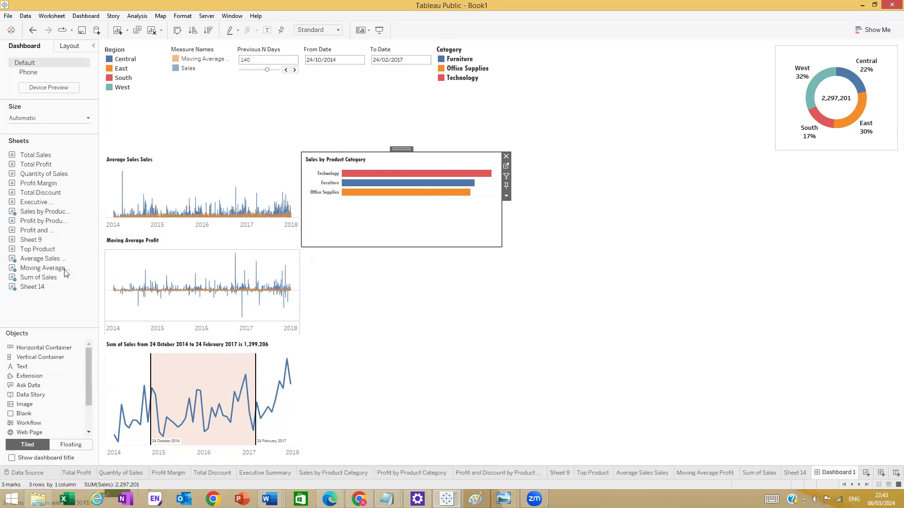
mouse_move(46, 243)
drag(45, 240, 675, 78)
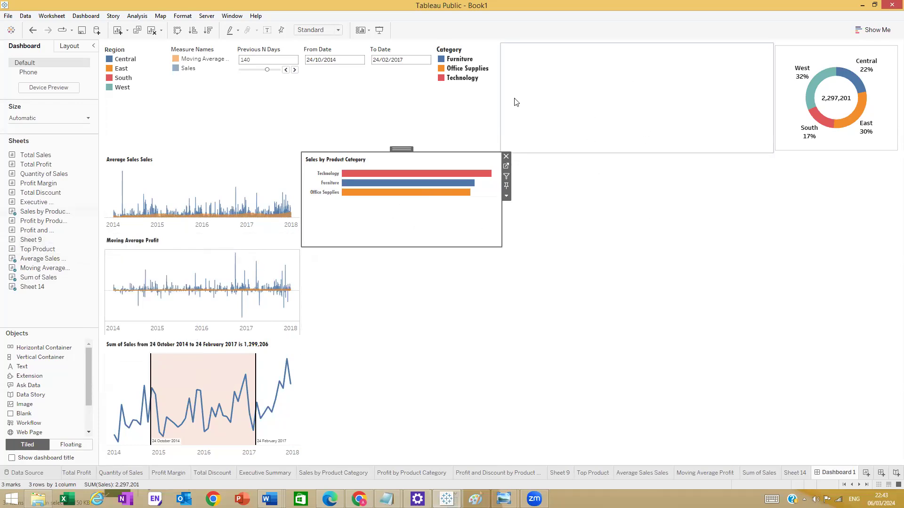
drag(63, 252, 611, 87)
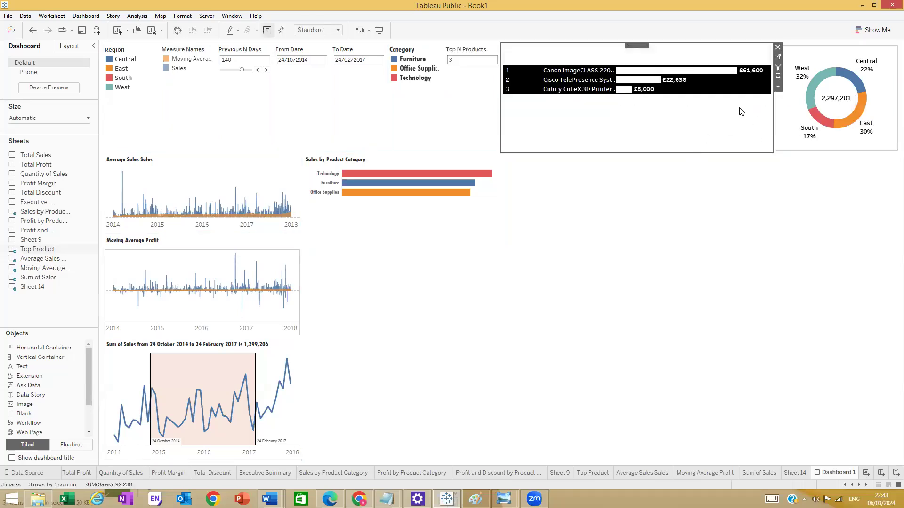
key(ctrl+z)
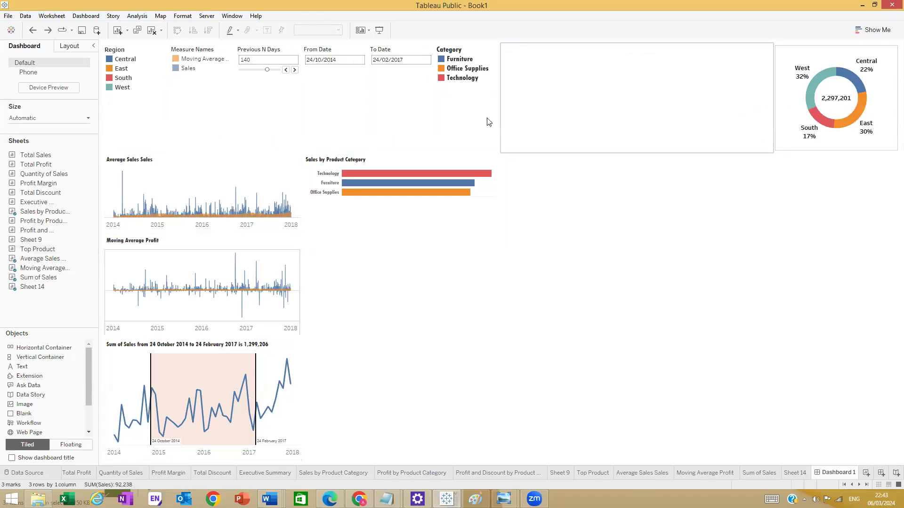
mouse_move(45, 231)
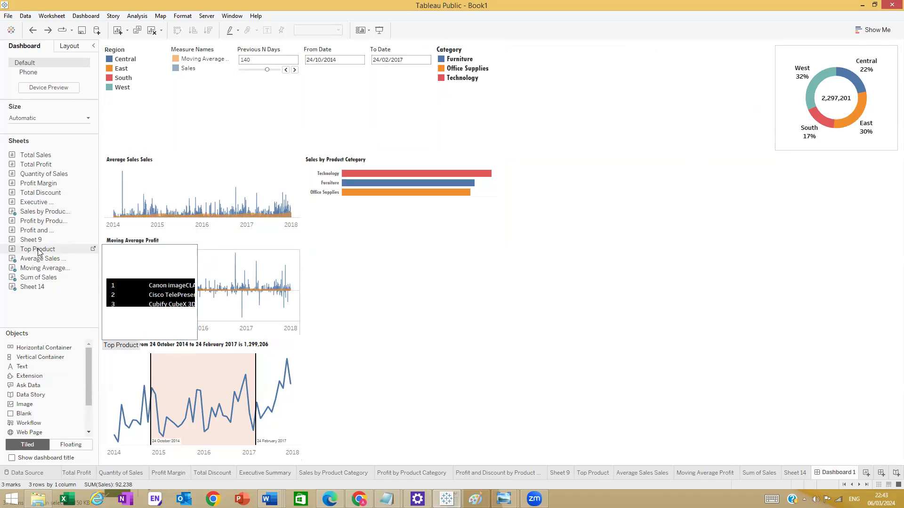
drag(38, 252, 313, 460)
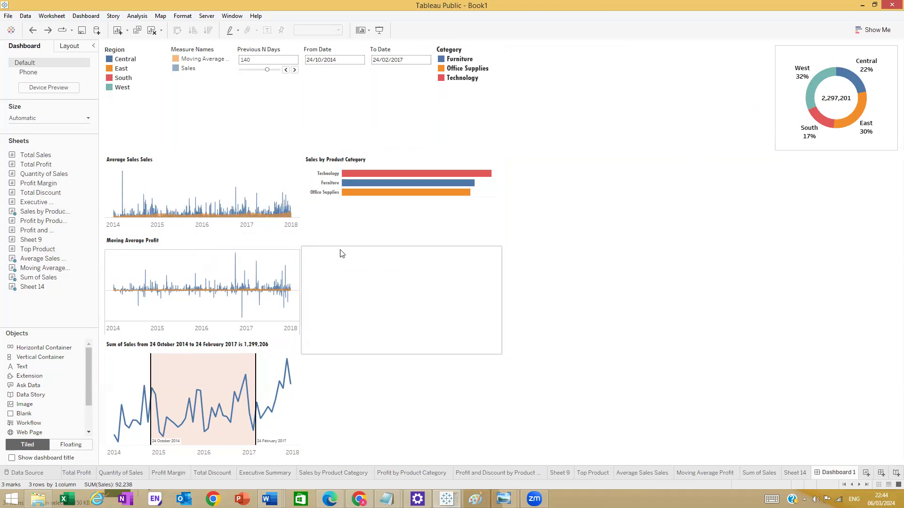
- Shorten the Sales by Product Category chart and shrink the blank zone beneath it
drag(346, 246, 350, 234)
click(374, 225)
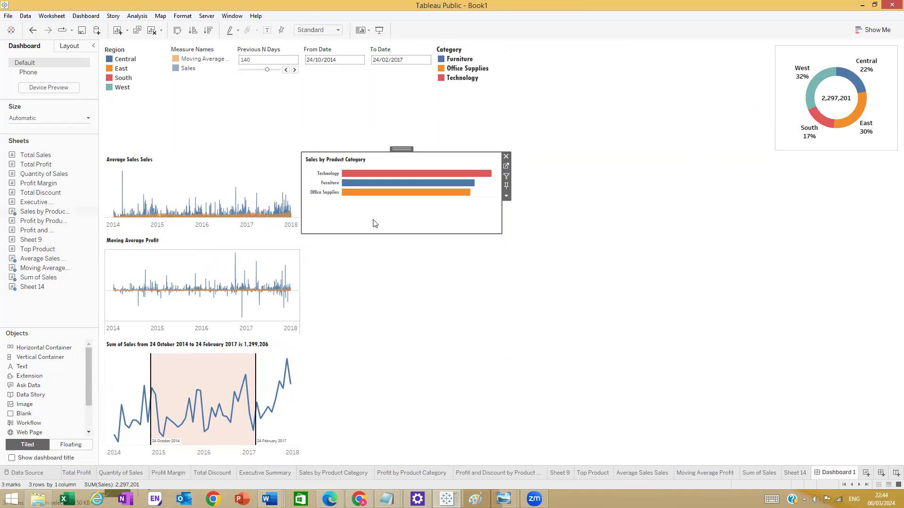
click(361, 267)
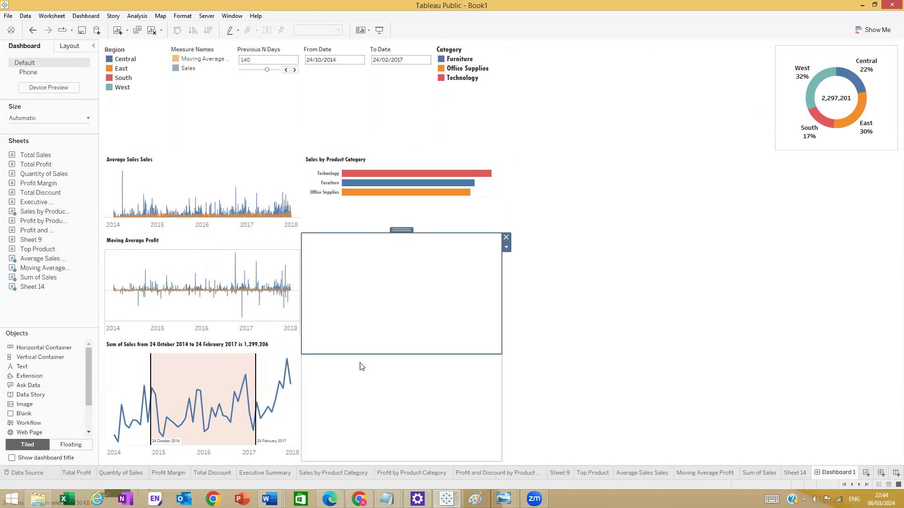
drag(369, 353, 395, 276)
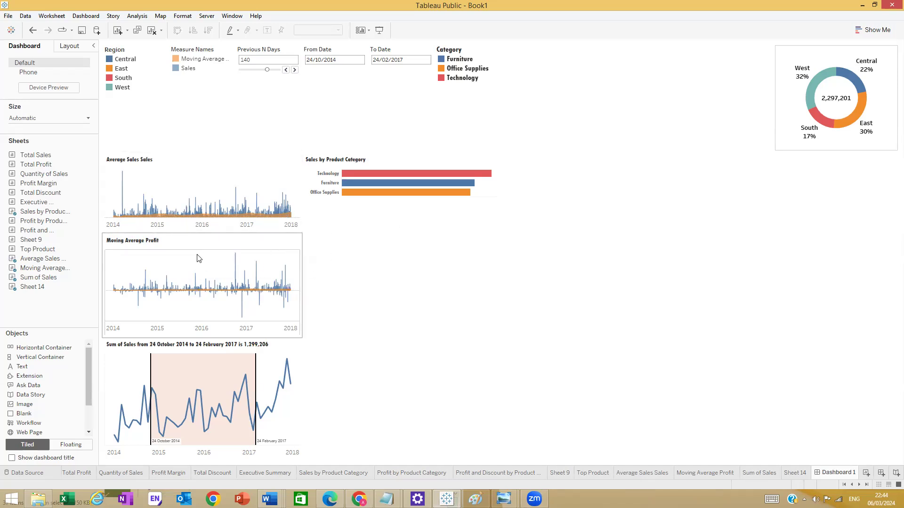
- On Moving Average Profit, set the grand total and row divider borders to None
double_click(90, 264)
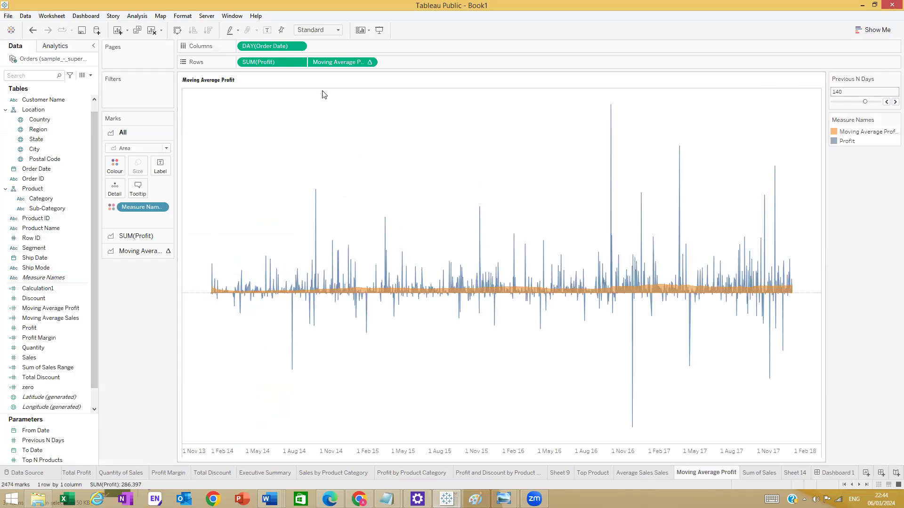
right_click(333, 88)
click(363, 125)
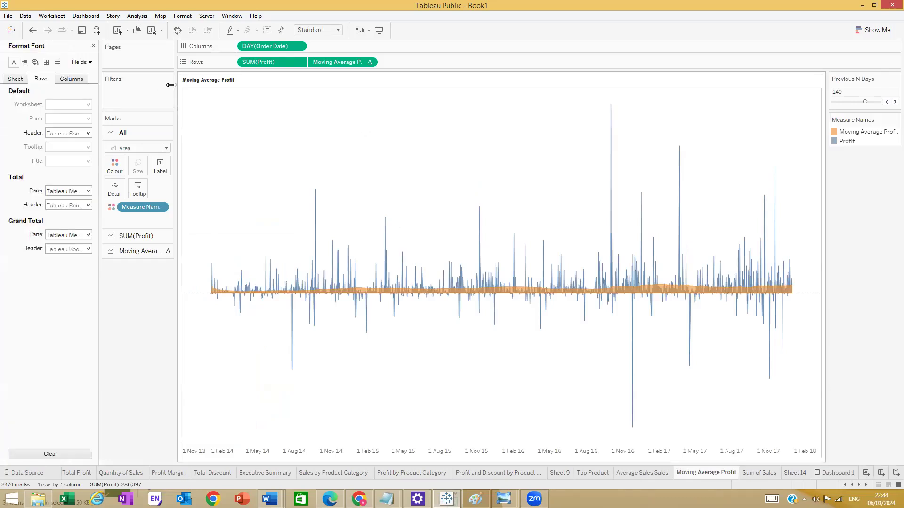
click(46, 63)
click(88, 209)
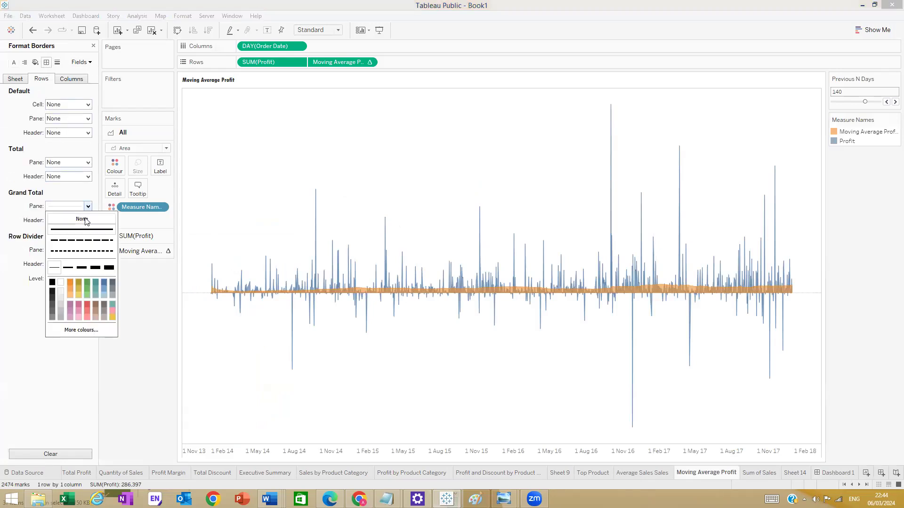
click(82, 221)
click(83, 221)
click(83, 234)
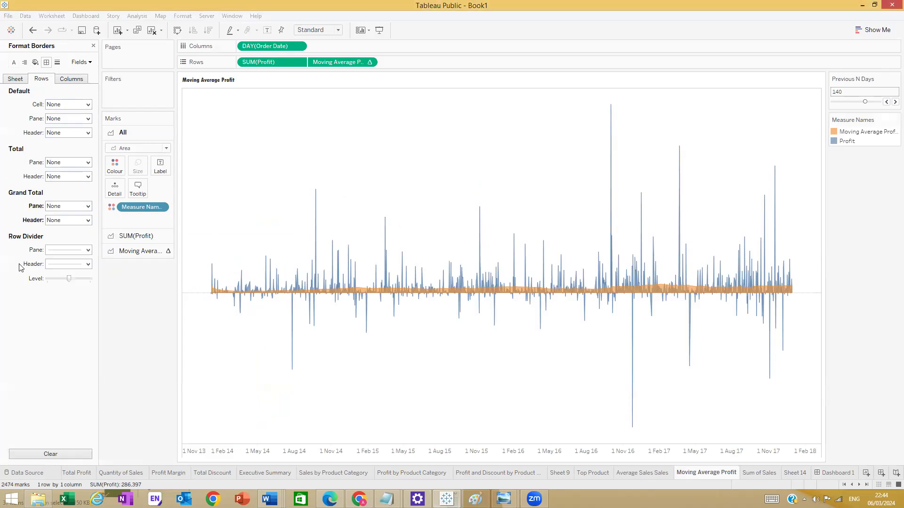
click(88, 250)
click(1, 296)
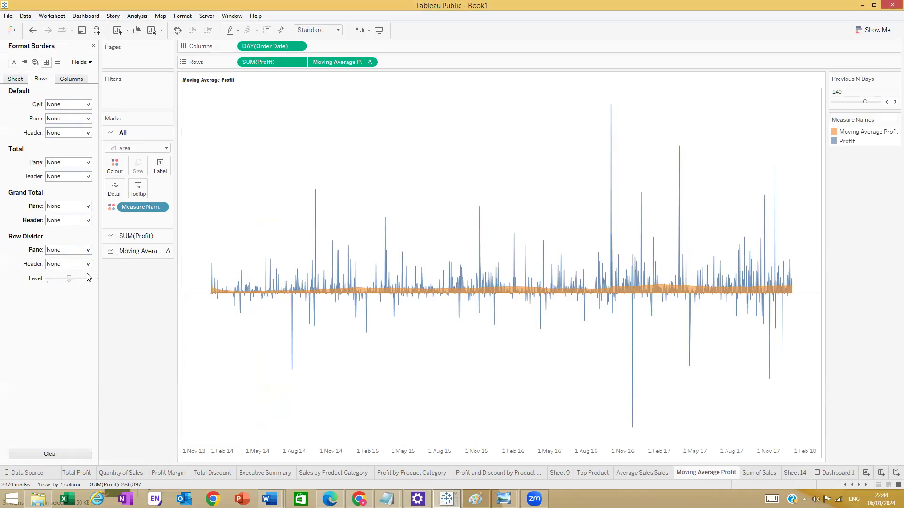
click(88, 264)
click(2, 316)
- Set the column divider pane and header borders to None, then return to Dashboard 1
click(64, 80)
click(88, 250)
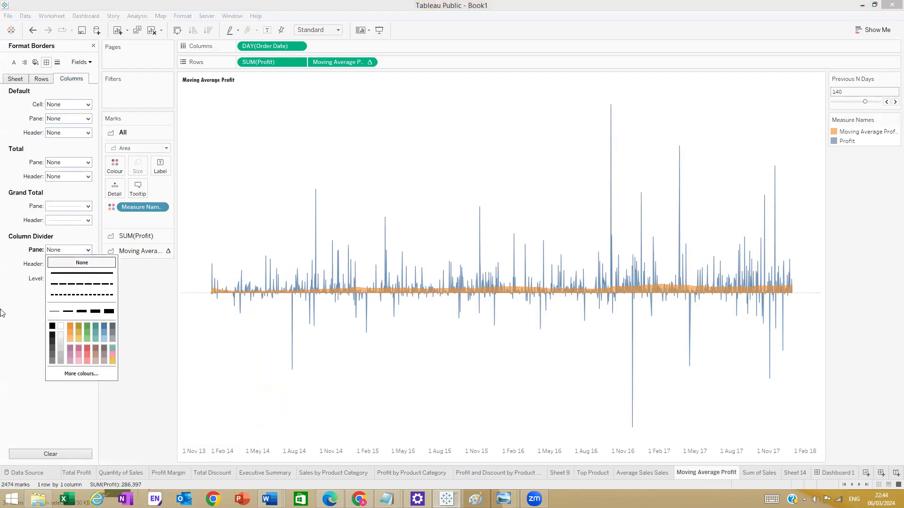
click(2, 313)
click(76, 266)
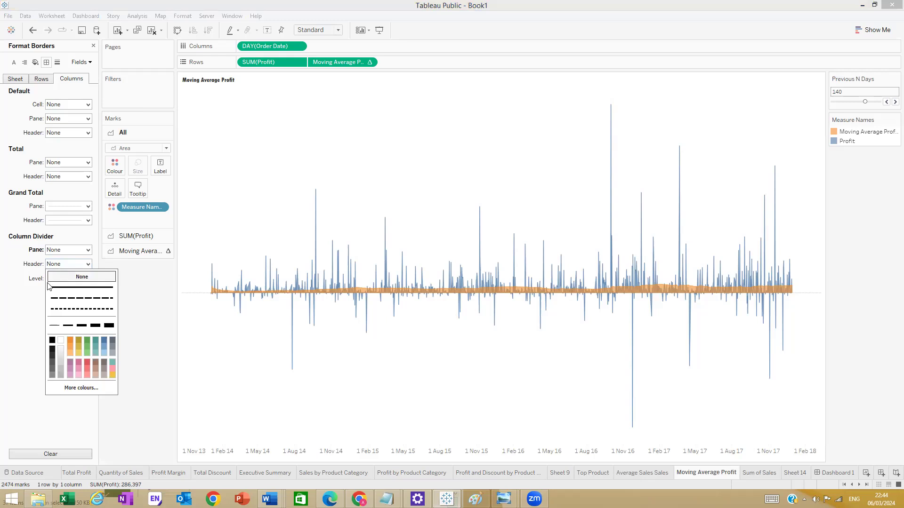
click(18, 335)
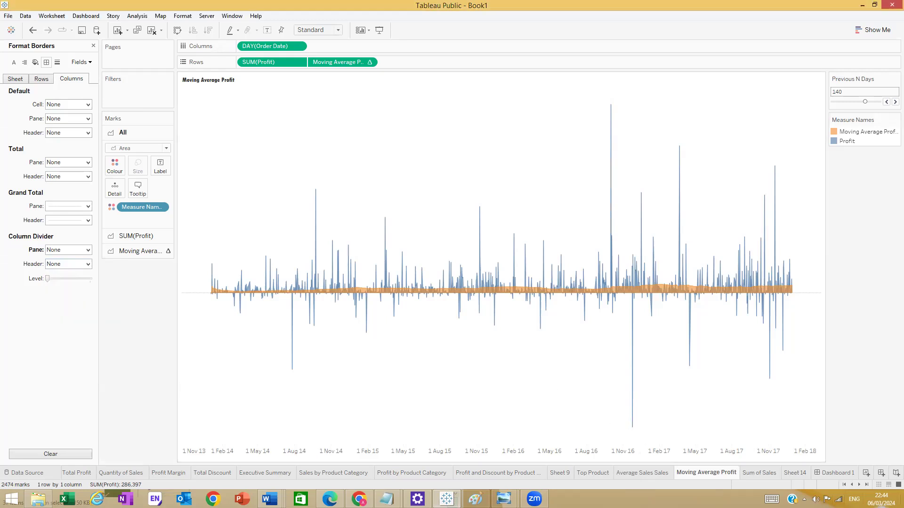
click(835, 473)
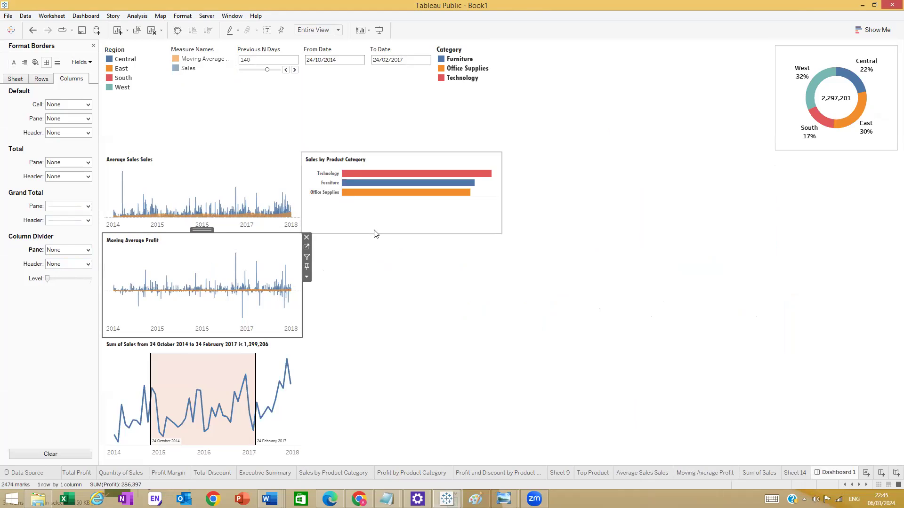
- Move the blank object further right and open the Profit by Product Category worksheet
click(376, 253)
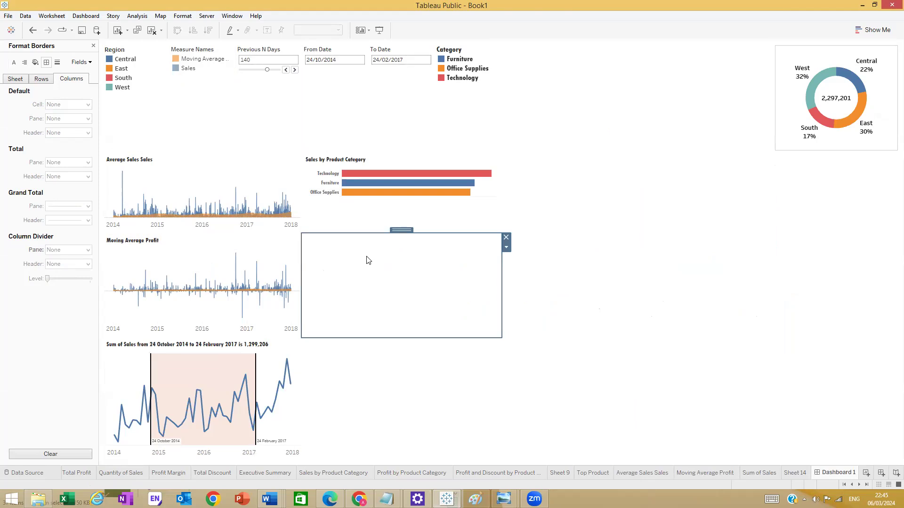
drag(401, 230, 484, 475)
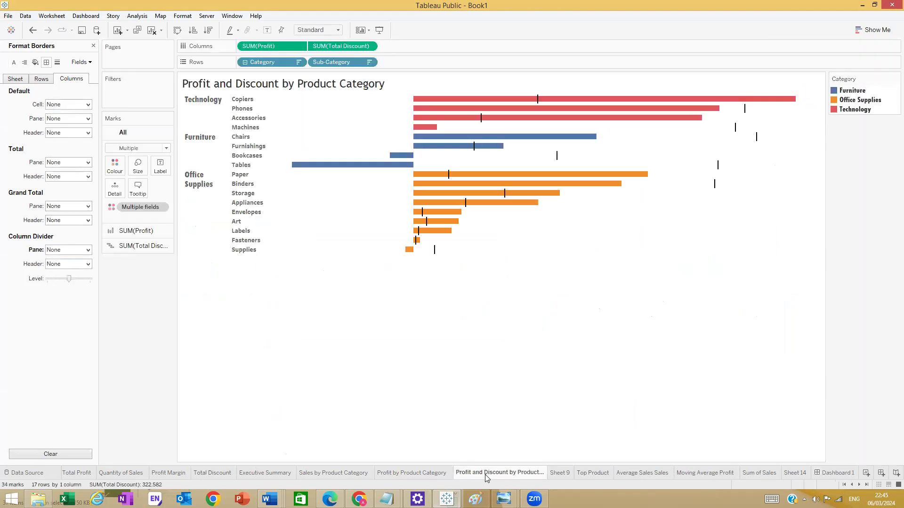
click(392, 475)
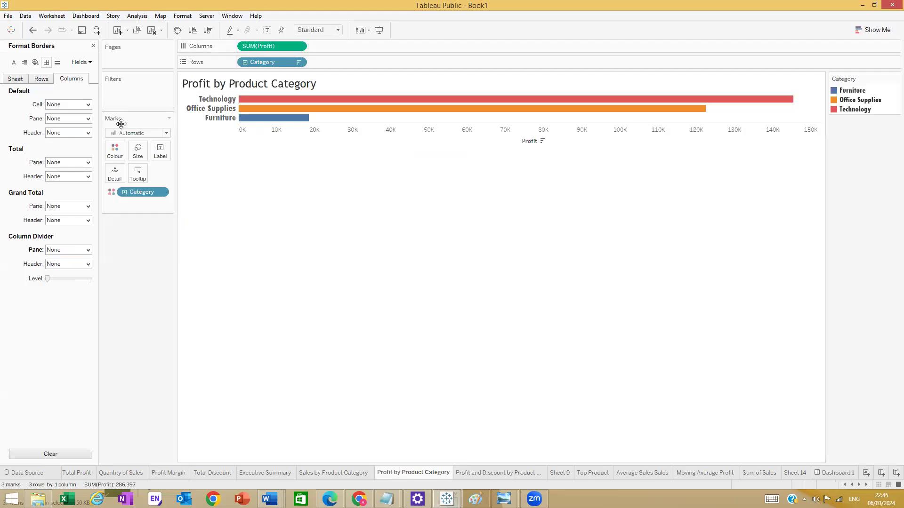
right_click(254, 86)
- Set the Profit by Product Category title to Tw Cen MT Condensed Extra Bold, size 10
right_click(257, 82)
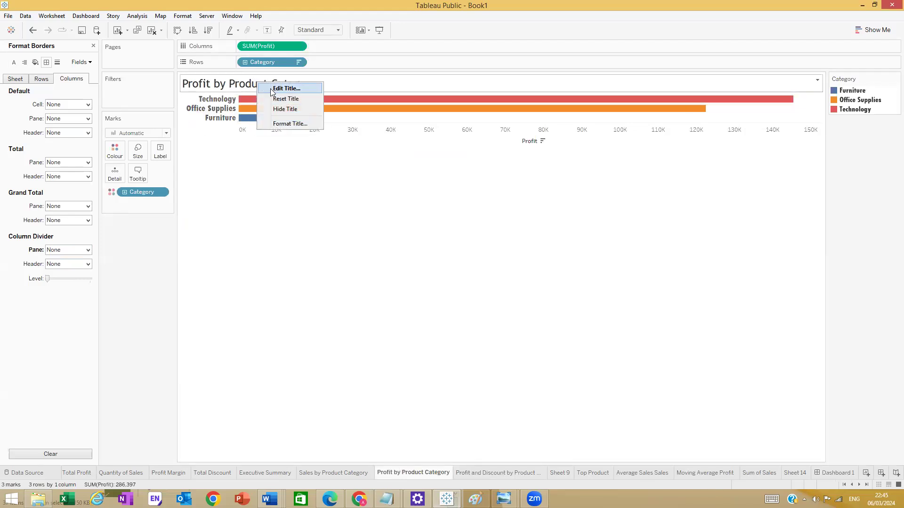
click(285, 89)
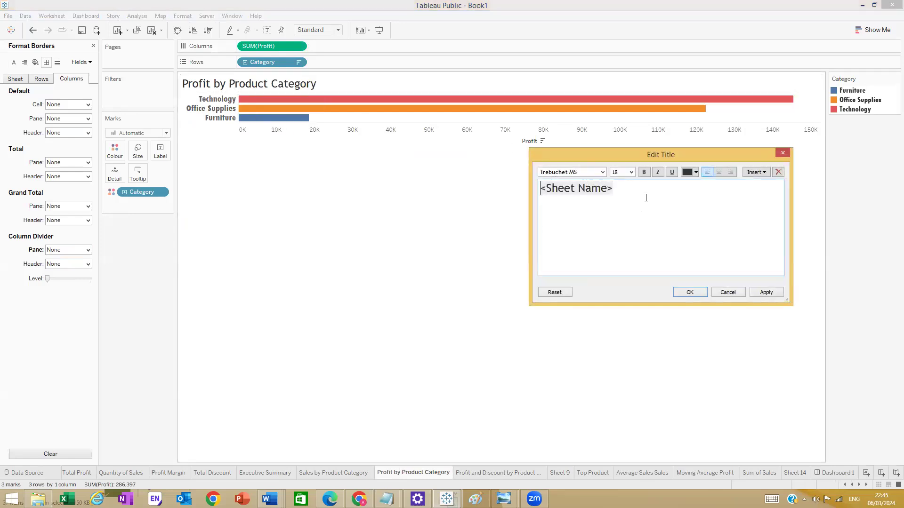
drag(549, 201, 537, 193)
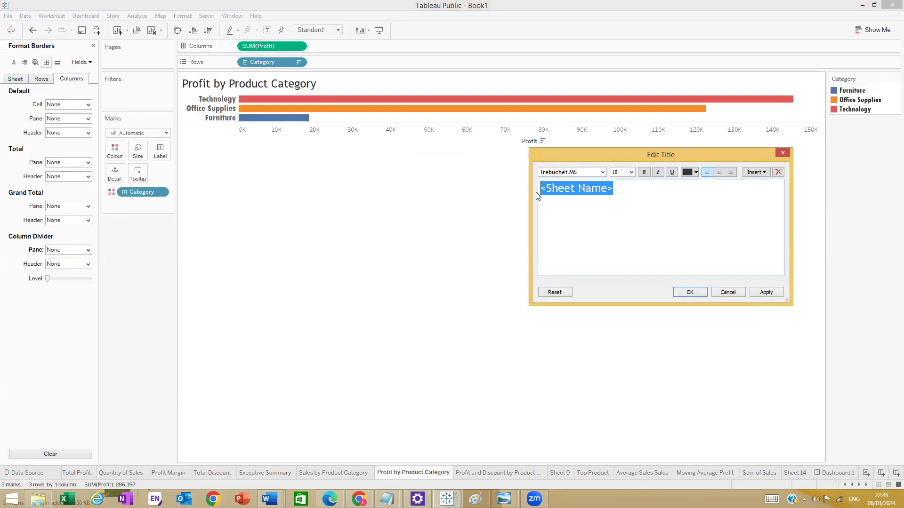
click(602, 173)
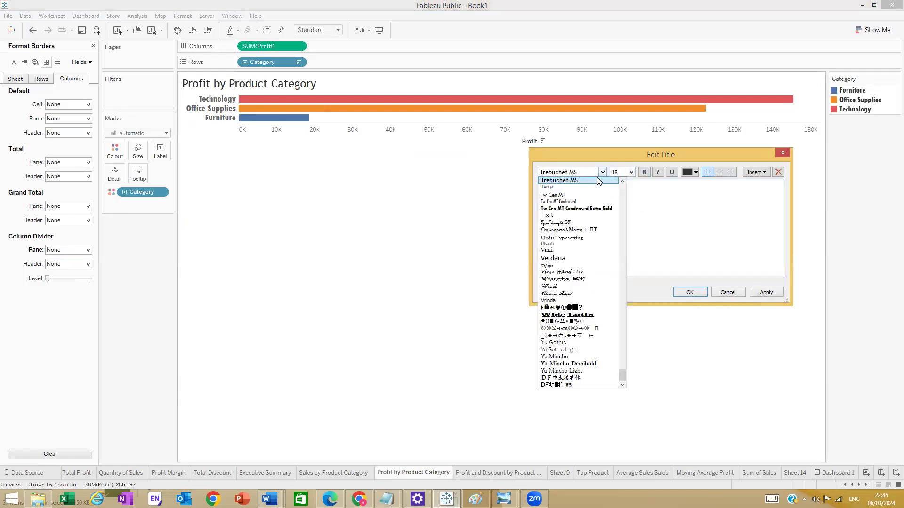
click(588, 209)
click(631, 172)
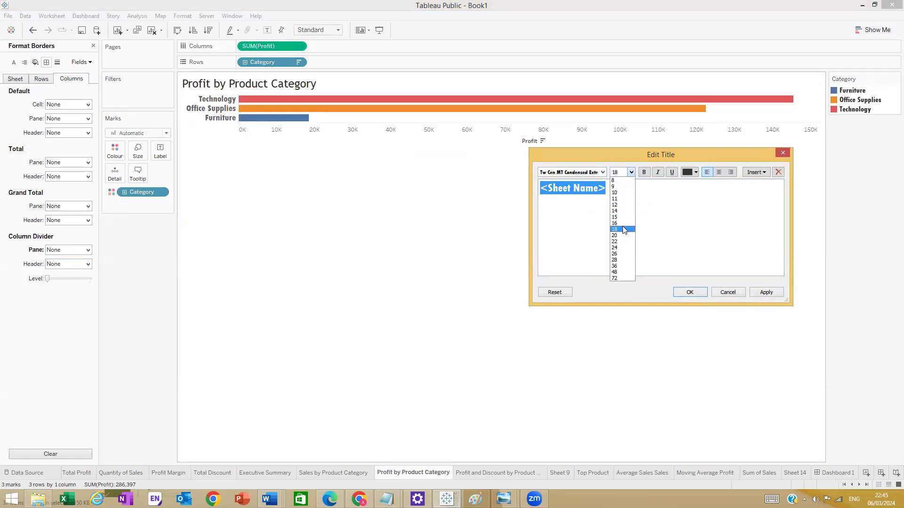
click(617, 193)
click(690, 292)
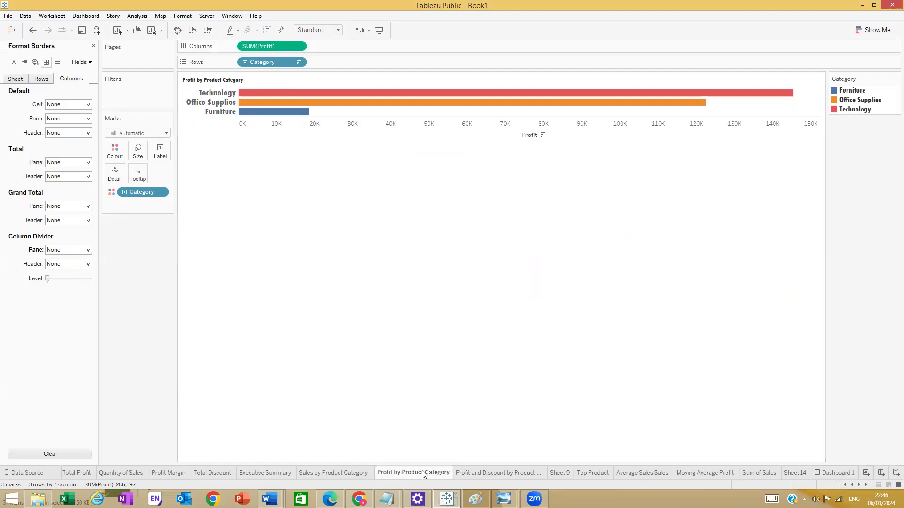
- On Sales by Product Category, keep only the Office Supplies bar
click(352, 473)
click(202, 111)
click(227, 122)
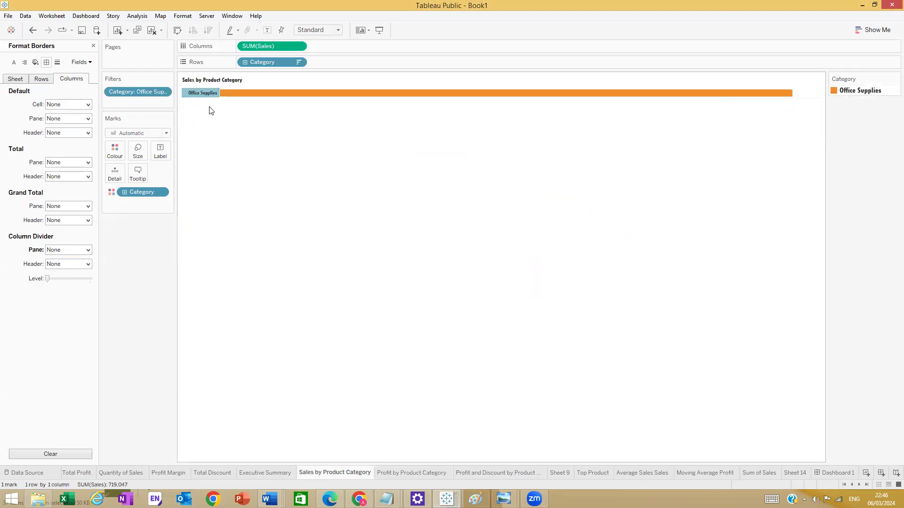
- Remove the Office Supplies filter from the sheet and open the category label formatting
drag(144, 91, 230, 150)
right_click(205, 102)
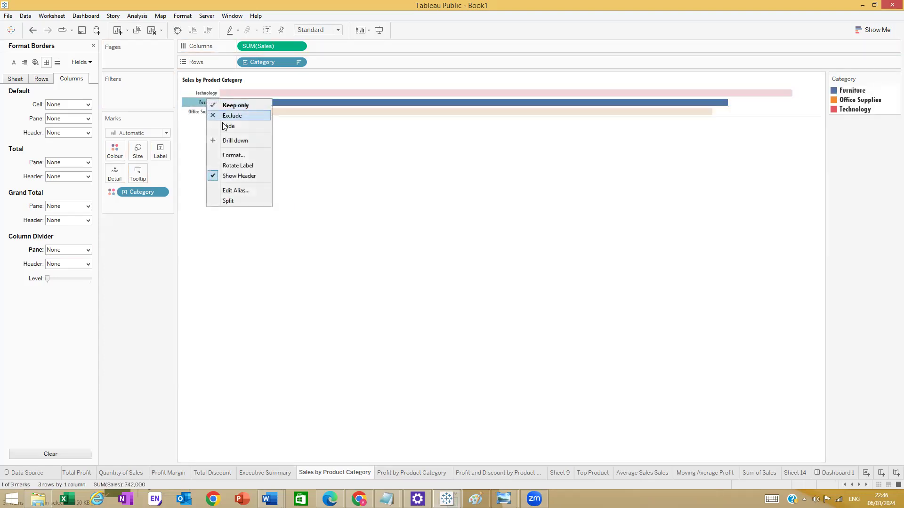
click(233, 156)
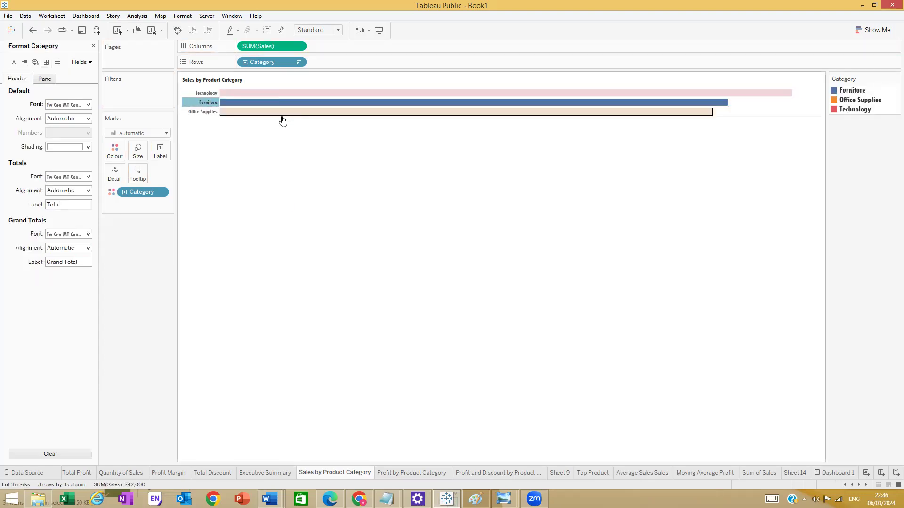
click(214, 165)
right_click(203, 115)
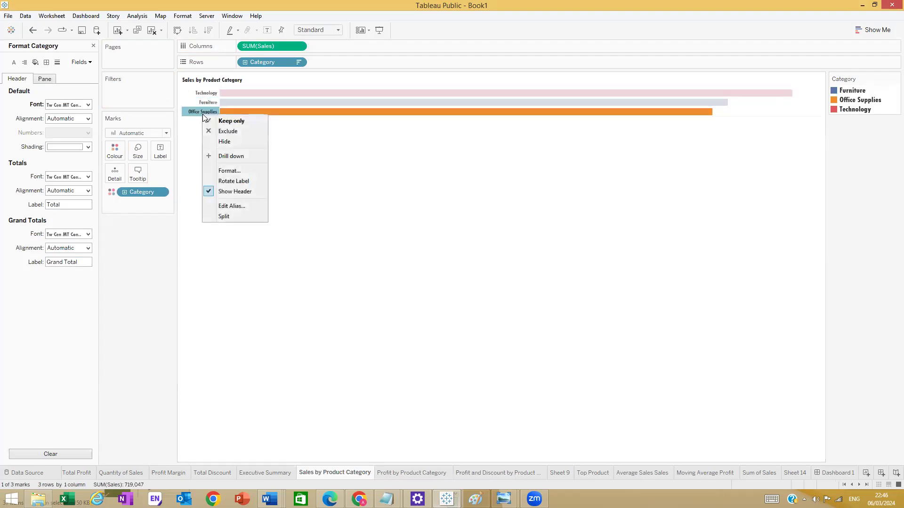
click(230, 172)
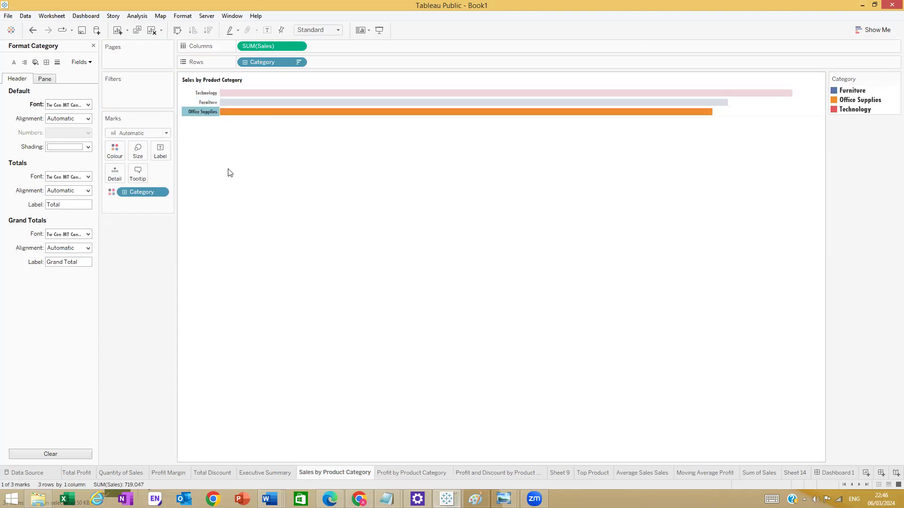
click(86, 103)
click(272, 176)
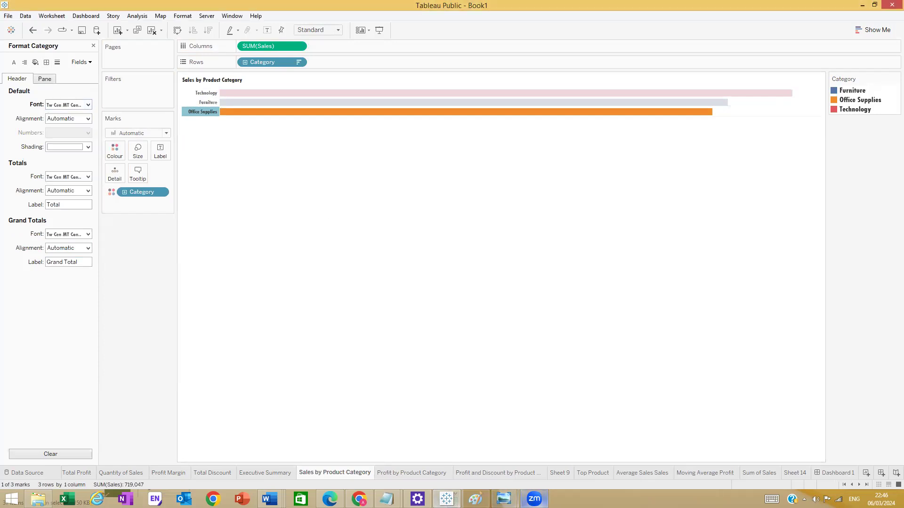
click(445, 496)
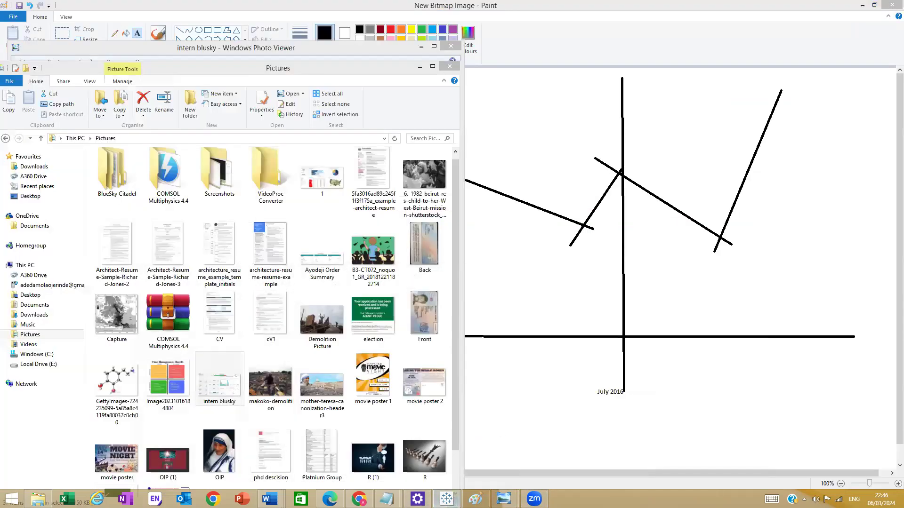
click(447, 494)
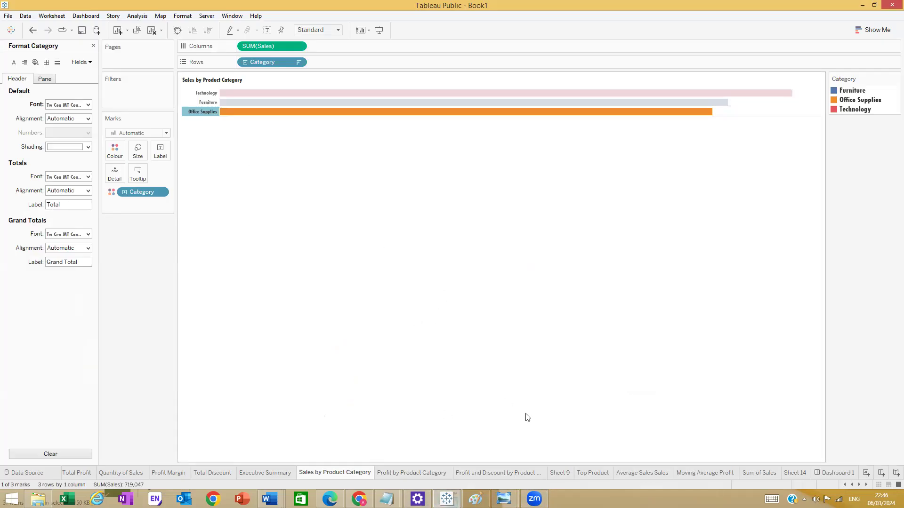
- On the Profit by Product Category sheet, set the category label font size to 8
click(512, 472)
click(411, 473)
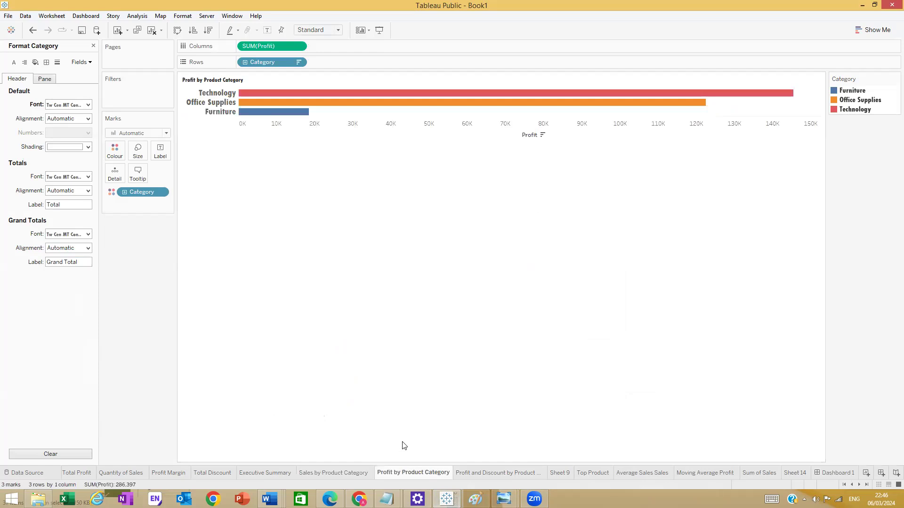
click(219, 114)
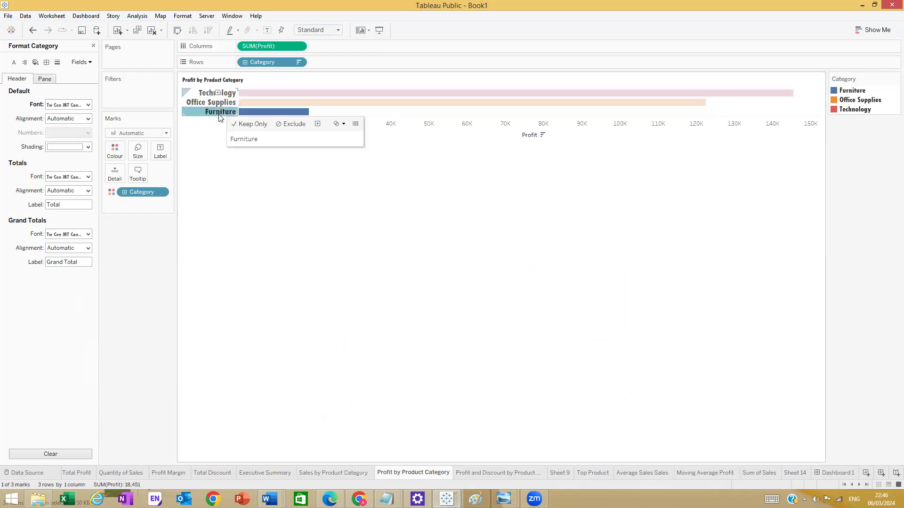
click(216, 114)
click(88, 105)
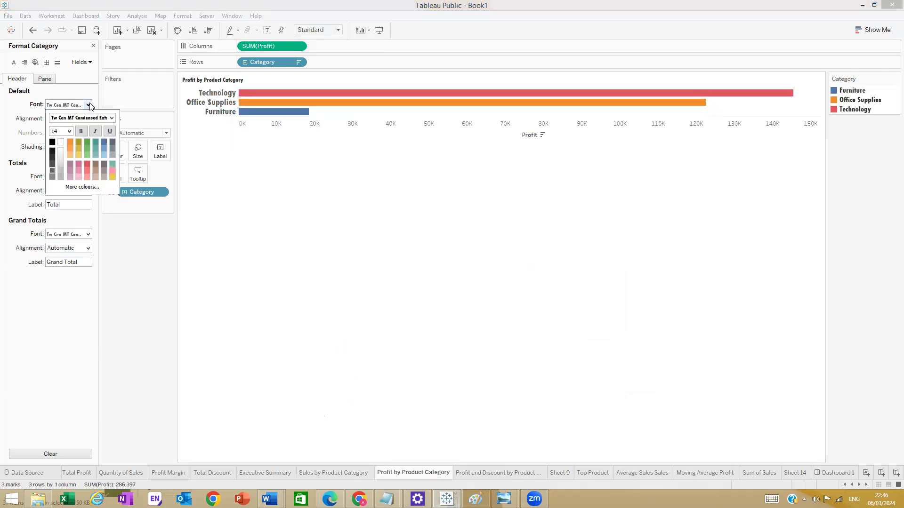
click(69, 132)
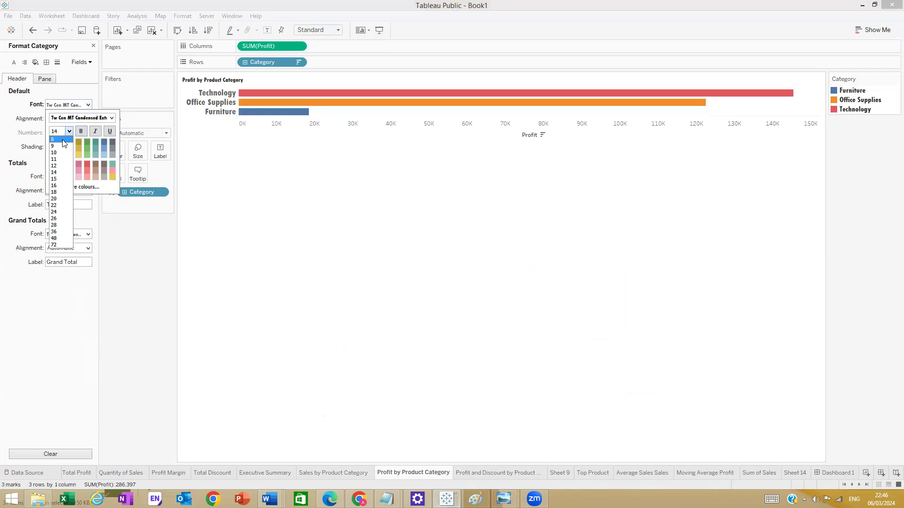
click(59, 139)
click(335, 204)
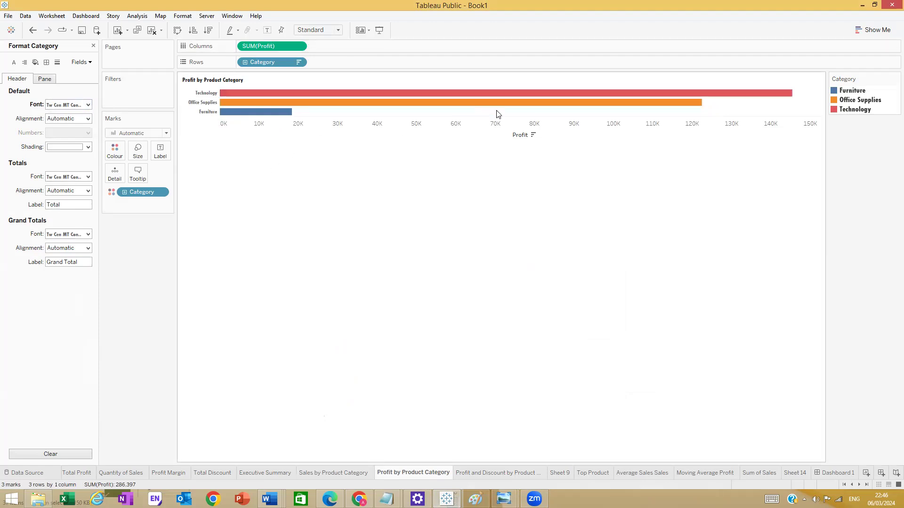
- Hide the Profit axis header and switch to Dashboard 1
right_click(519, 131)
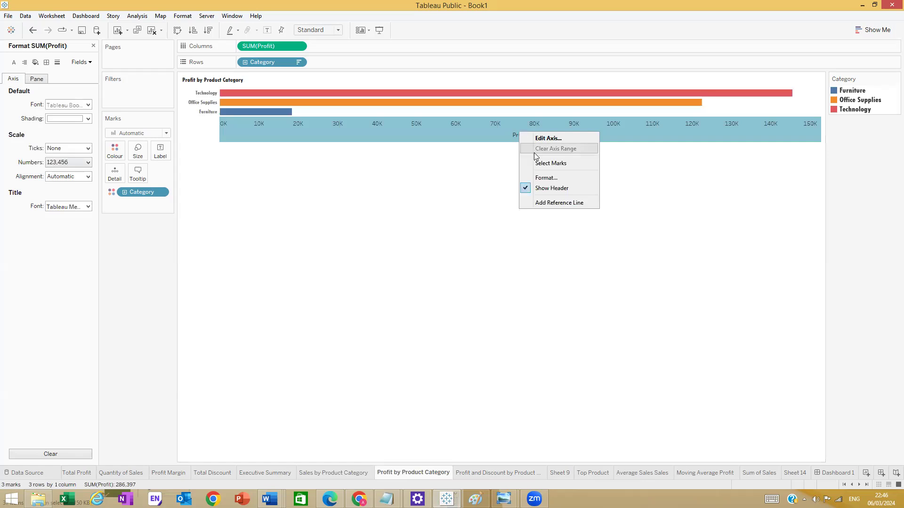
click(544, 188)
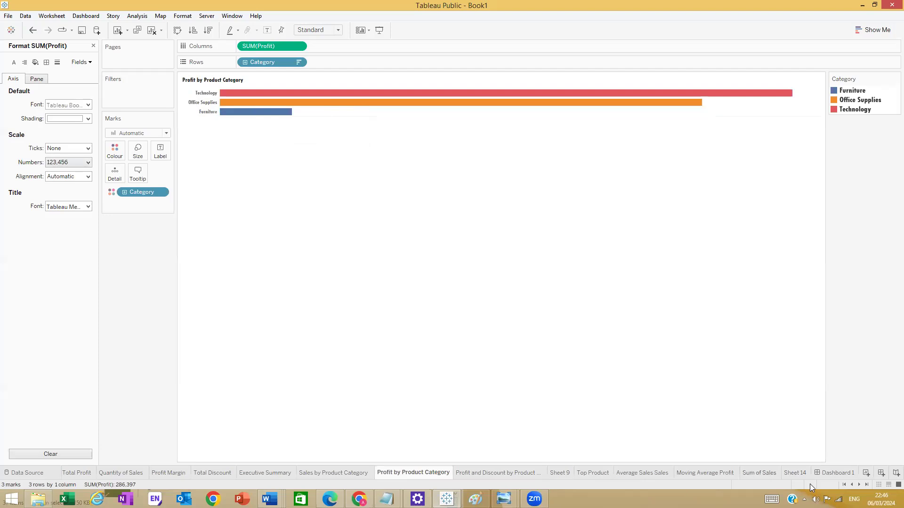
click(831, 473)
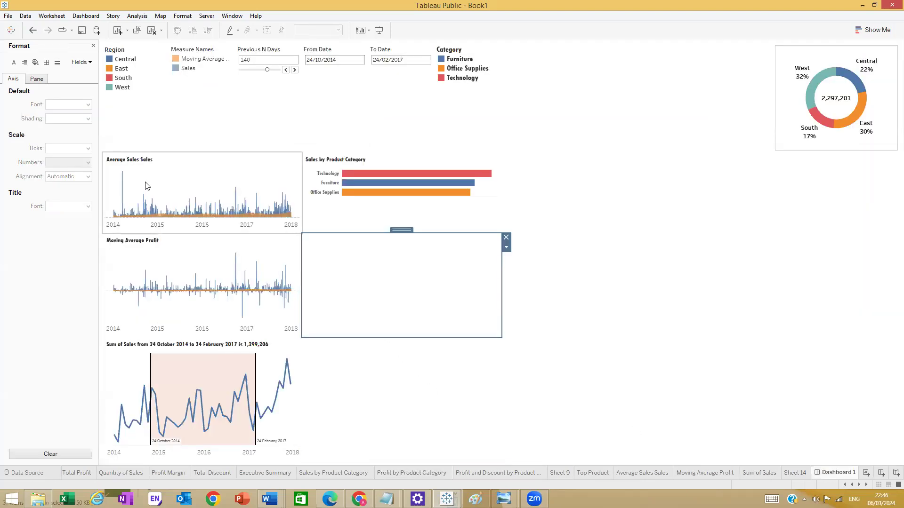
- Place the Profit by Product Category chart in the empty tile below the sales chart
click(93, 46)
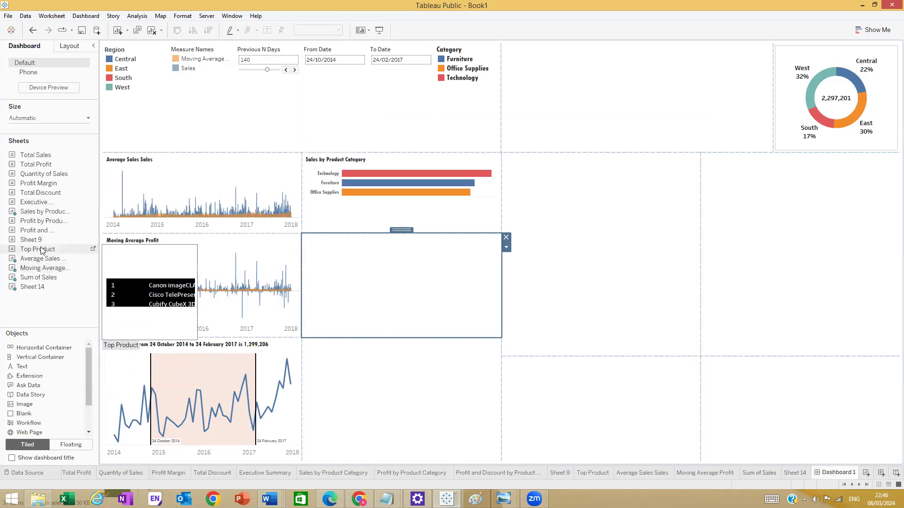
drag(43, 220, 384, 282)
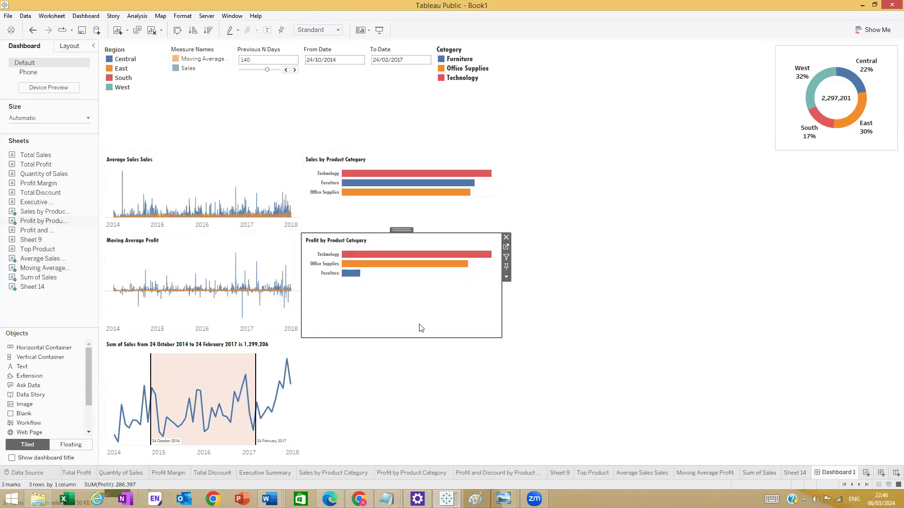
click(530, 343)
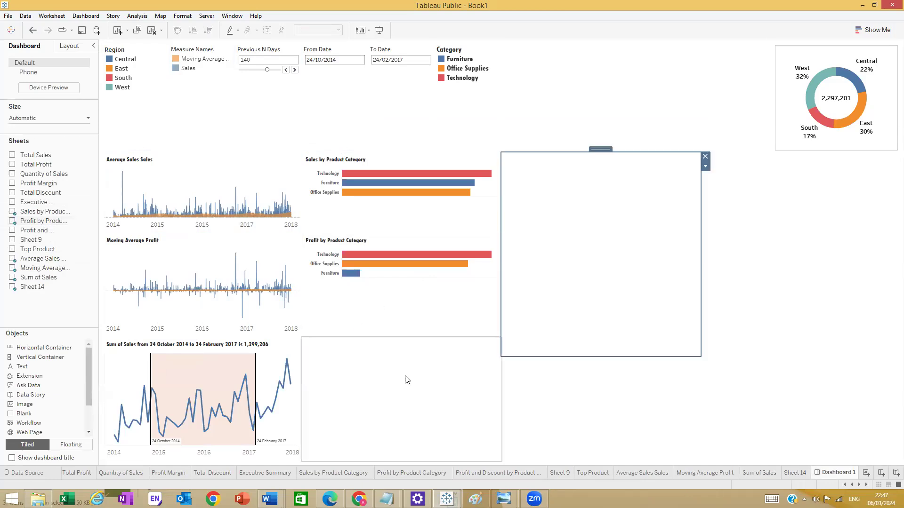
click(402, 388)
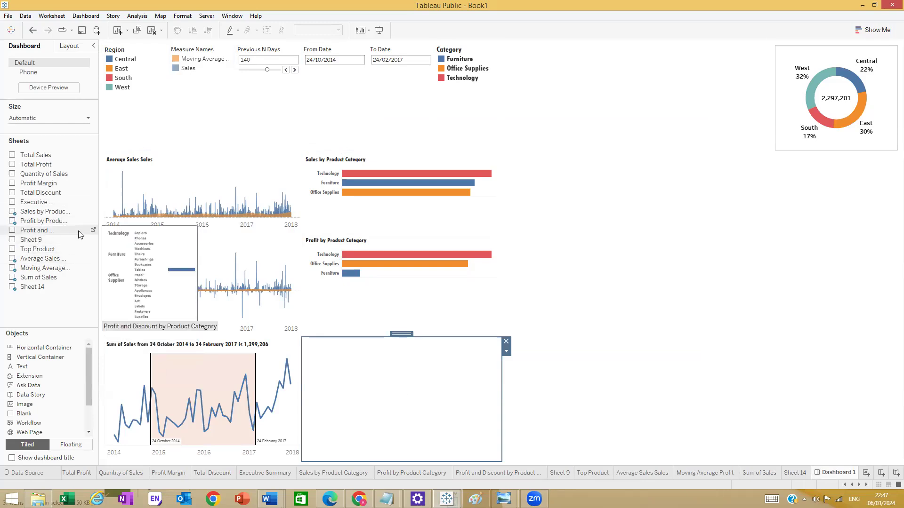
drag(31, 240, 399, 371)
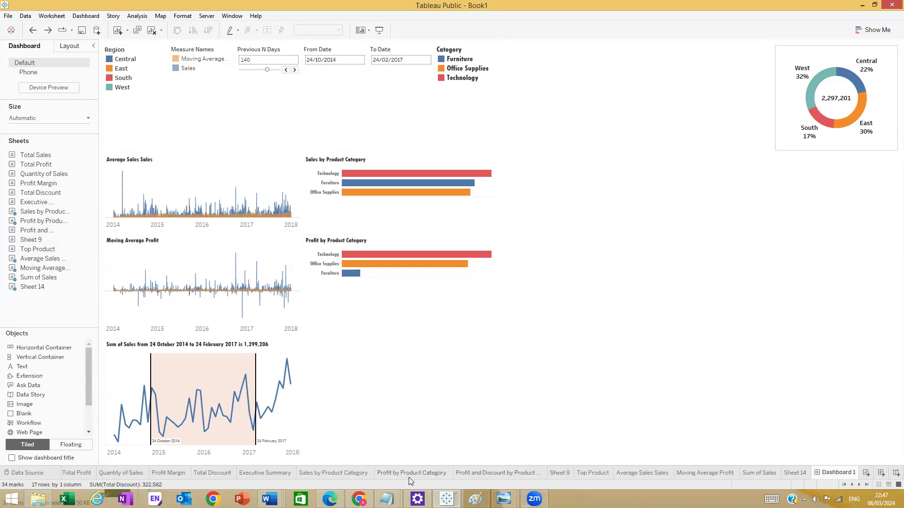
- Go to the Profit and Discount by Product Category worksheet
mouse_move(485, 475)
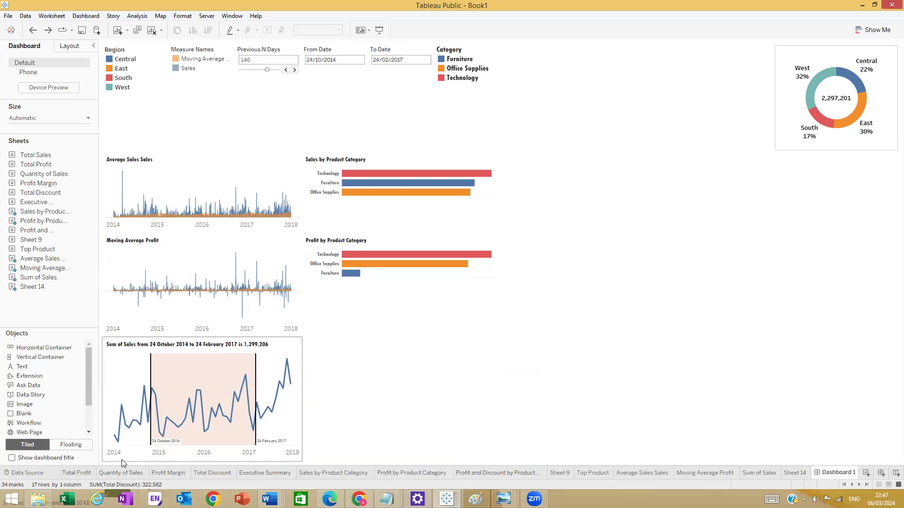
mouse_move(63, 250)
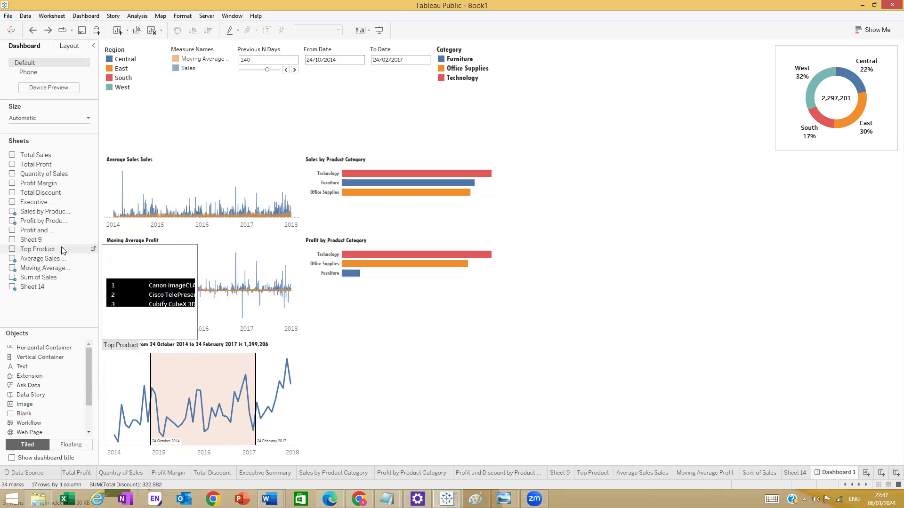
click(93, 230)
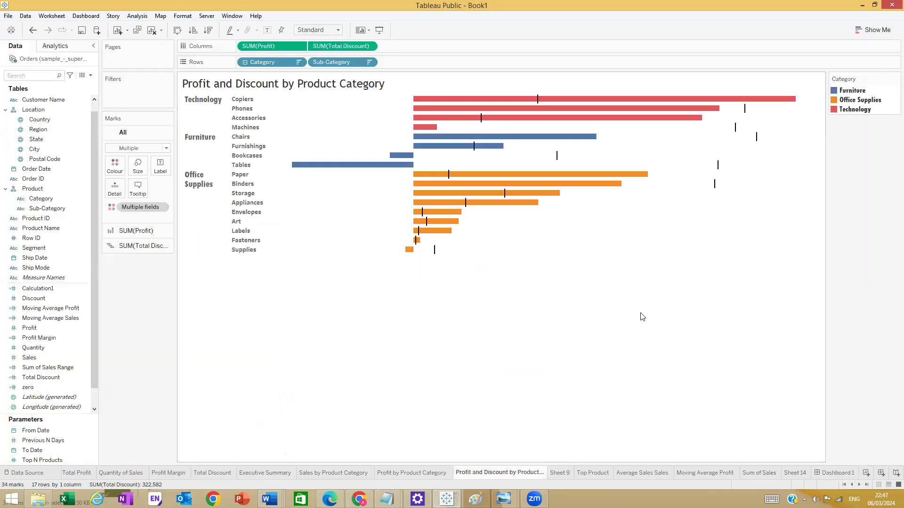
- Format the sheet title as Tw Cen MT Condensed Extra Bold at size 10
double_click(305, 85)
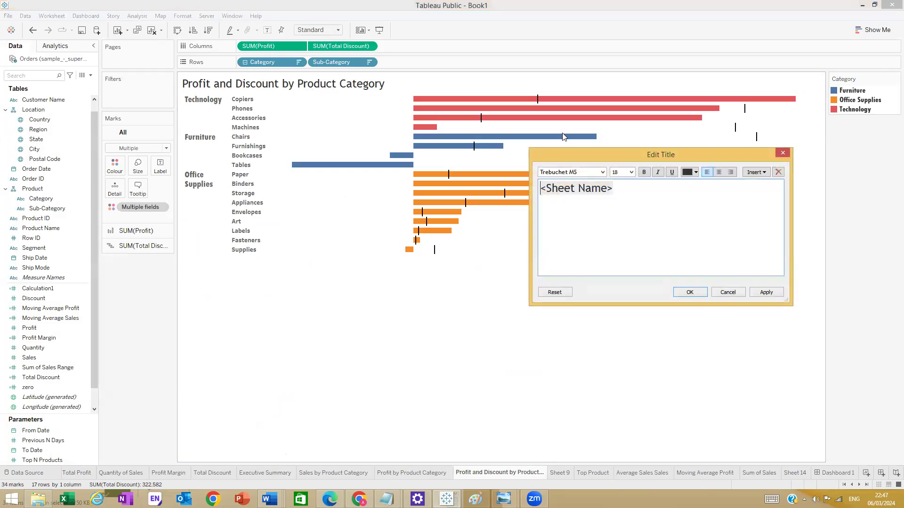
drag(614, 189, 526, 192)
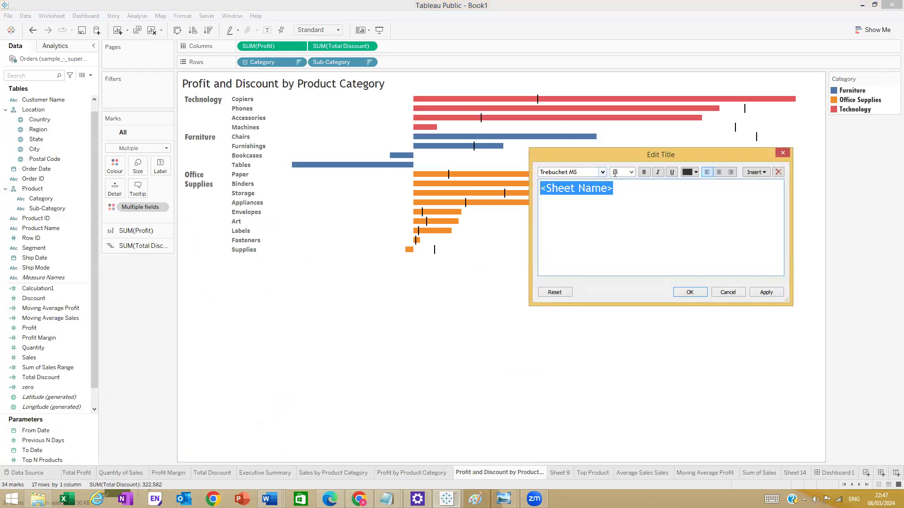
click(631, 172)
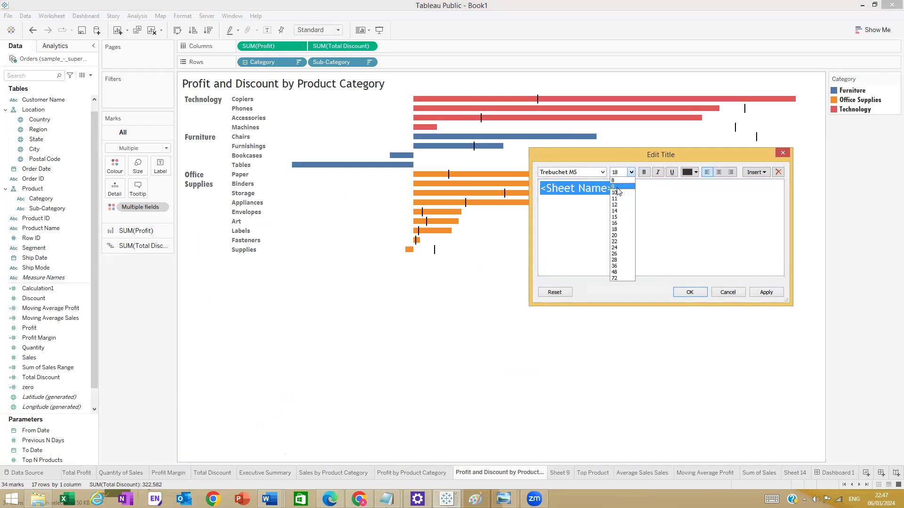
click(615, 192)
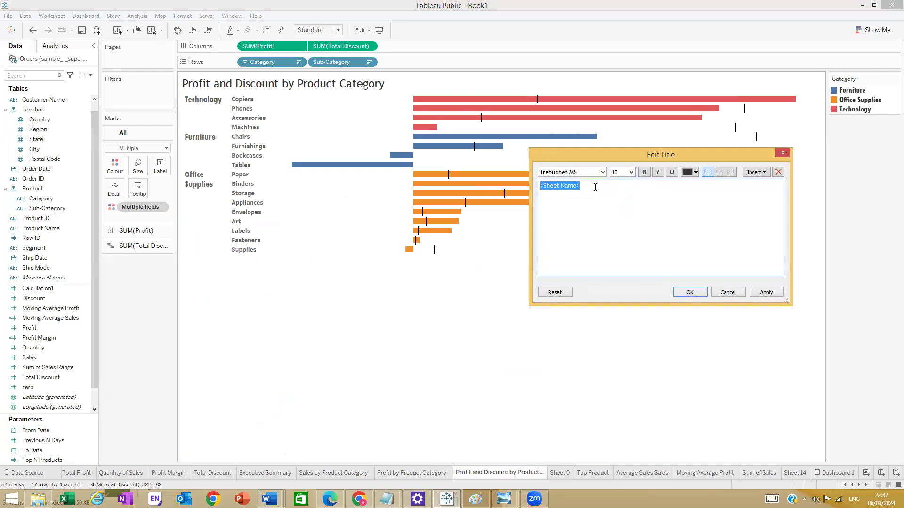
click(602, 172)
click(584, 210)
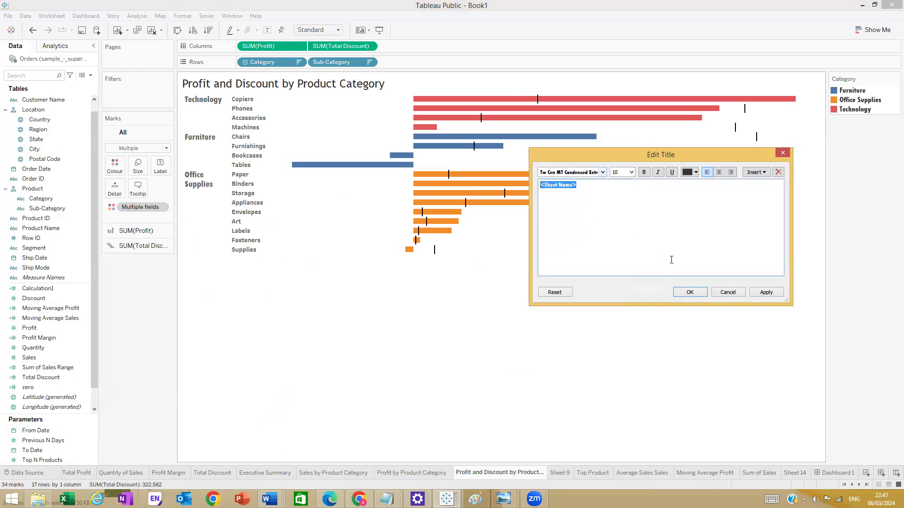
click(689, 292)
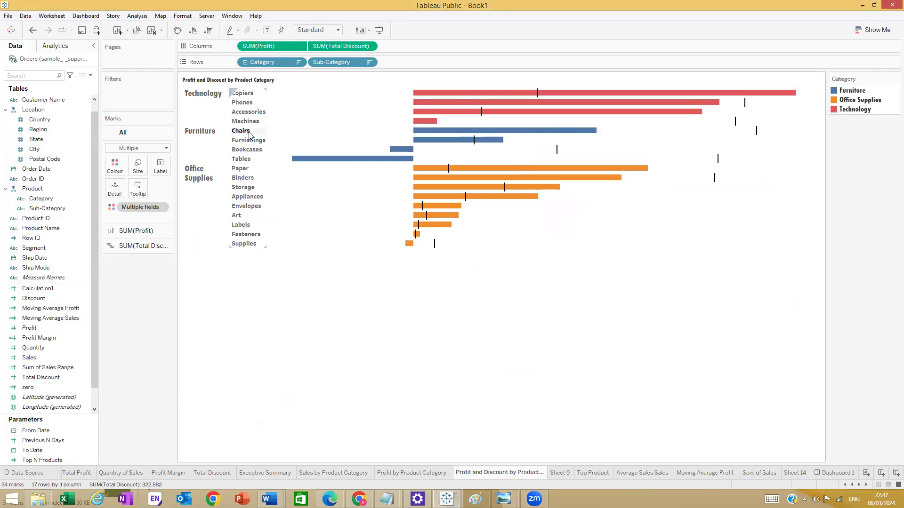
- Remove the Furniture filter and set the Category header font size to 8
click(209, 131)
click(239, 142)
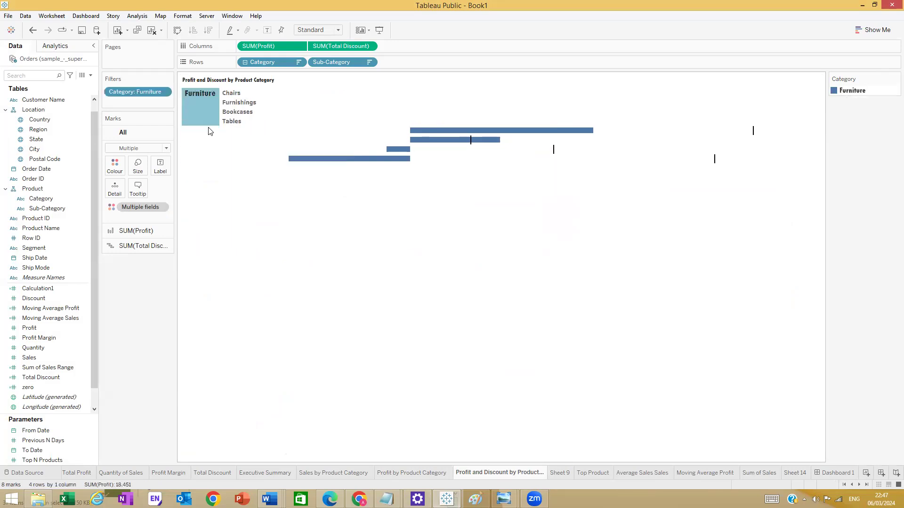
drag(131, 92, 227, 184)
click(204, 134)
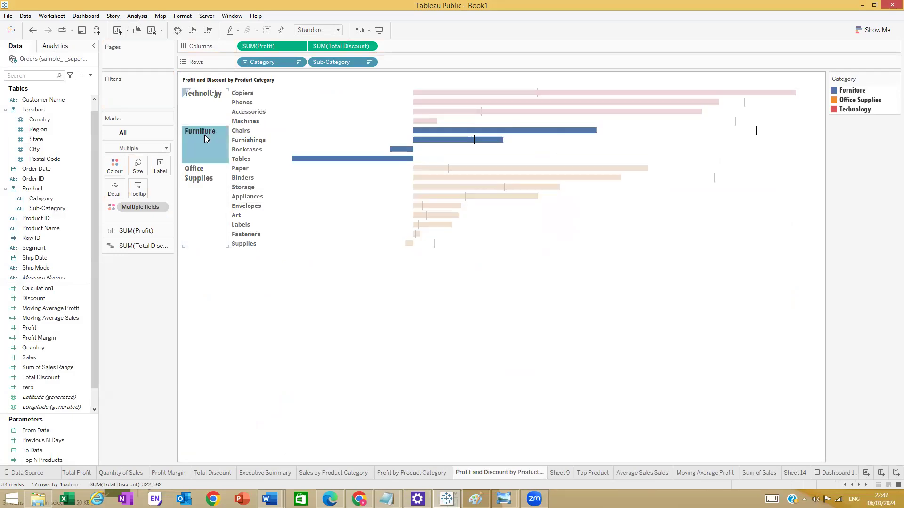
right_click(204, 135)
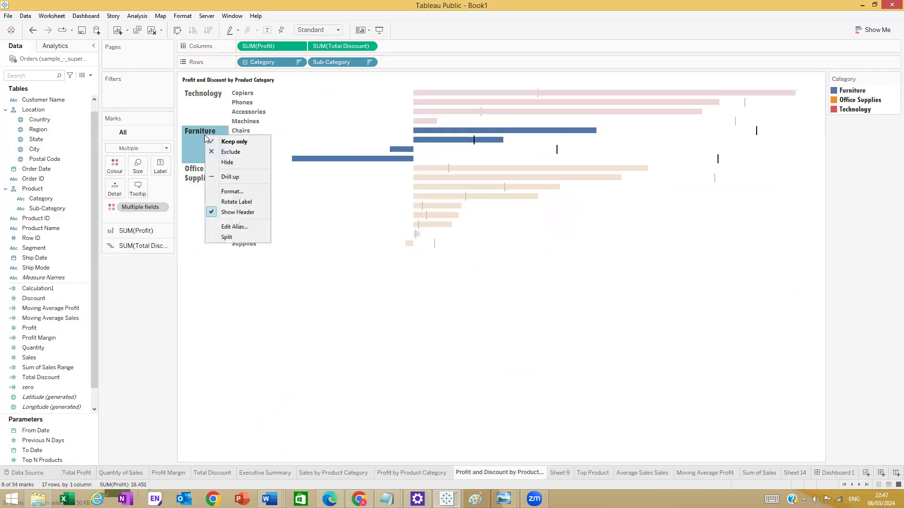
click(232, 191)
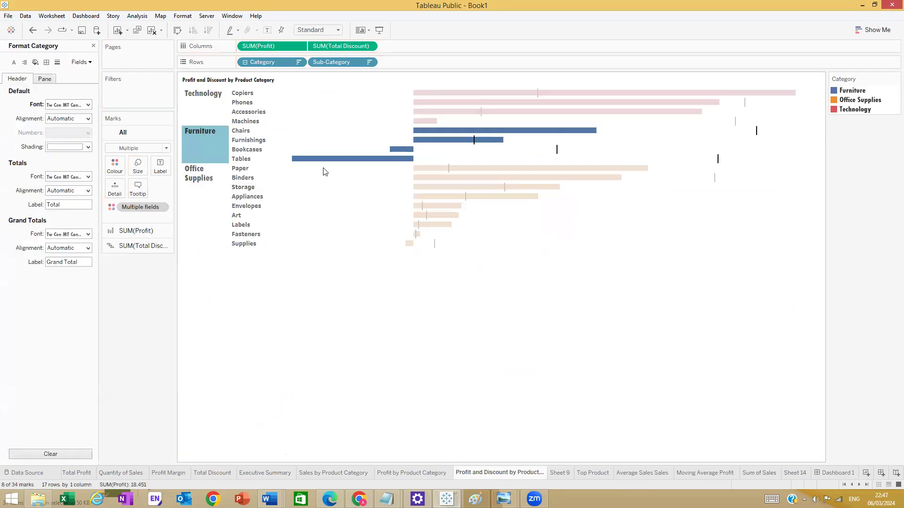
right_click(207, 106)
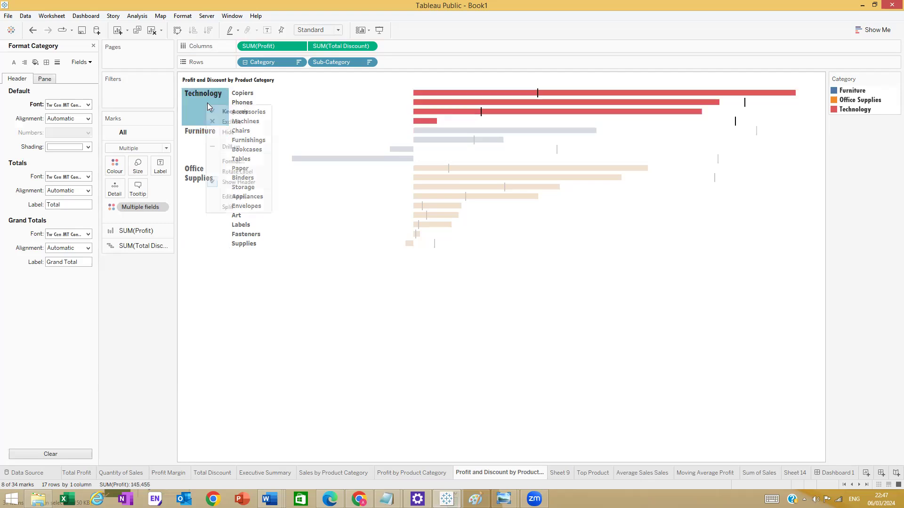
click(232, 161)
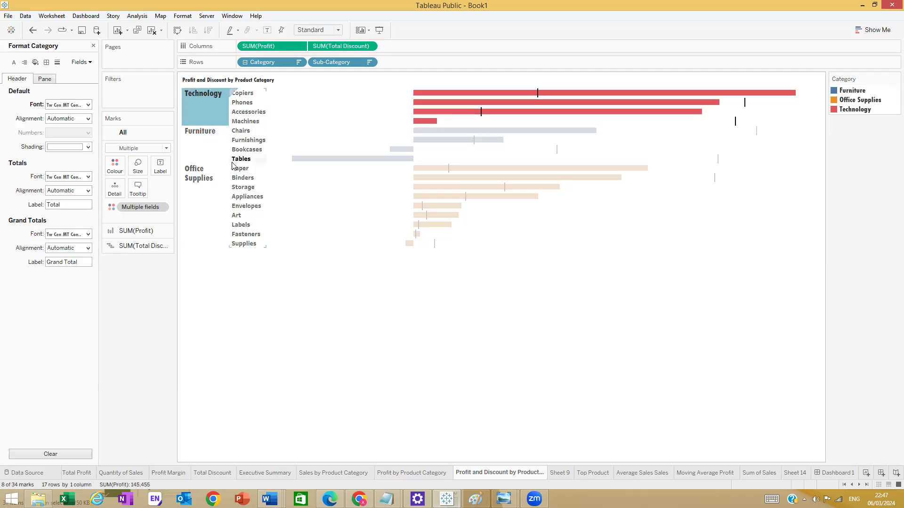
click(88, 105)
click(69, 131)
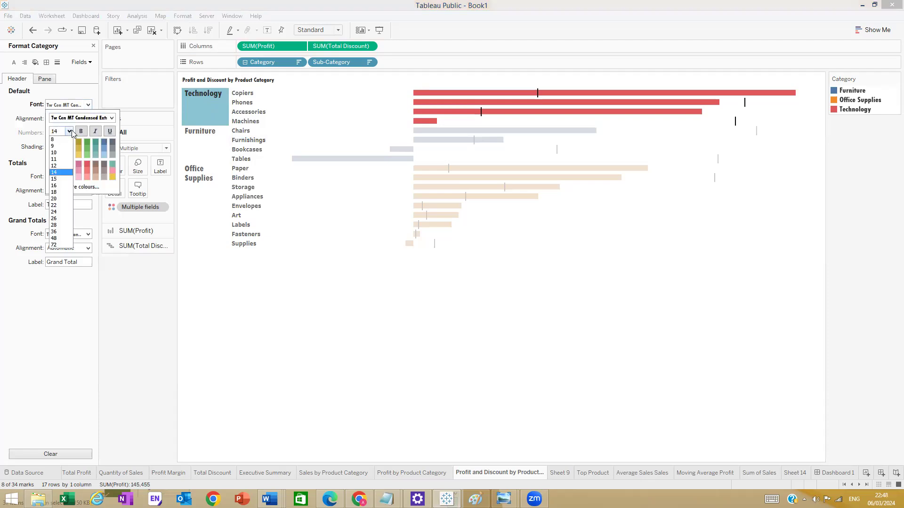
click(66, 138)
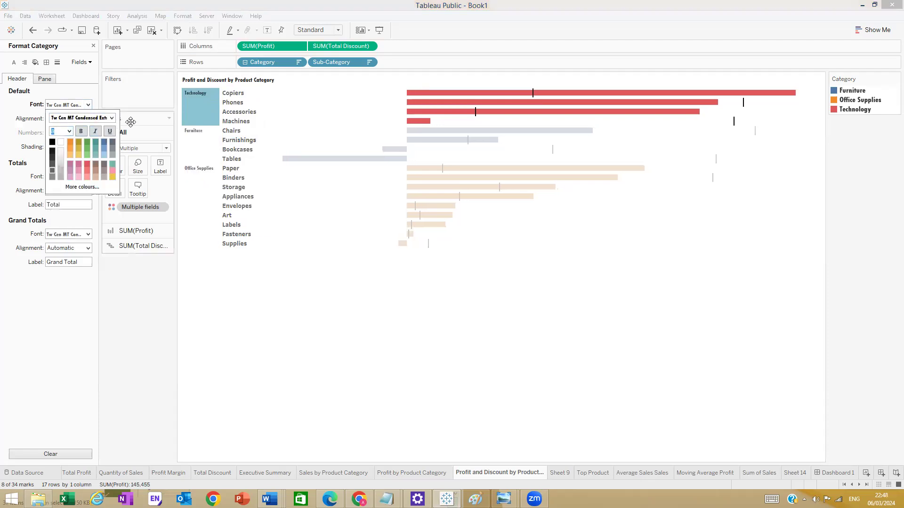
click(230, 124)
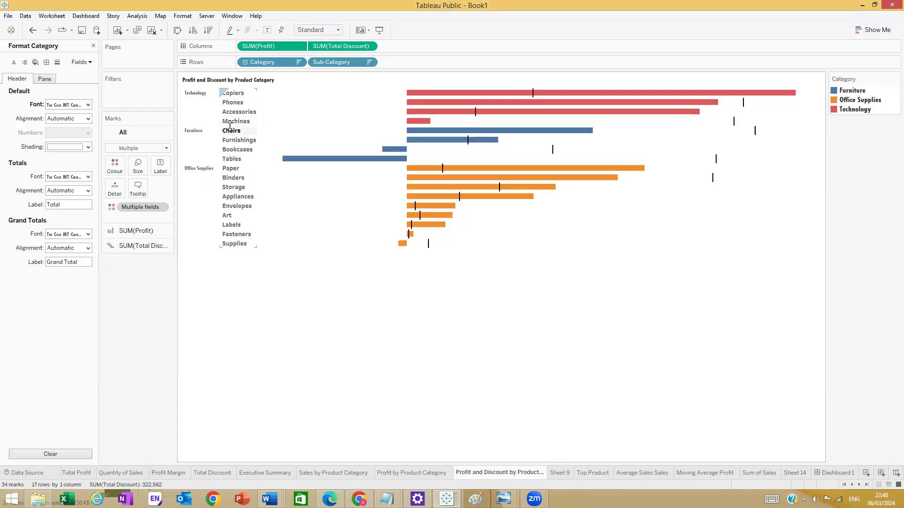
- Set the Sub-Category header font size to 8
click(88, 106)
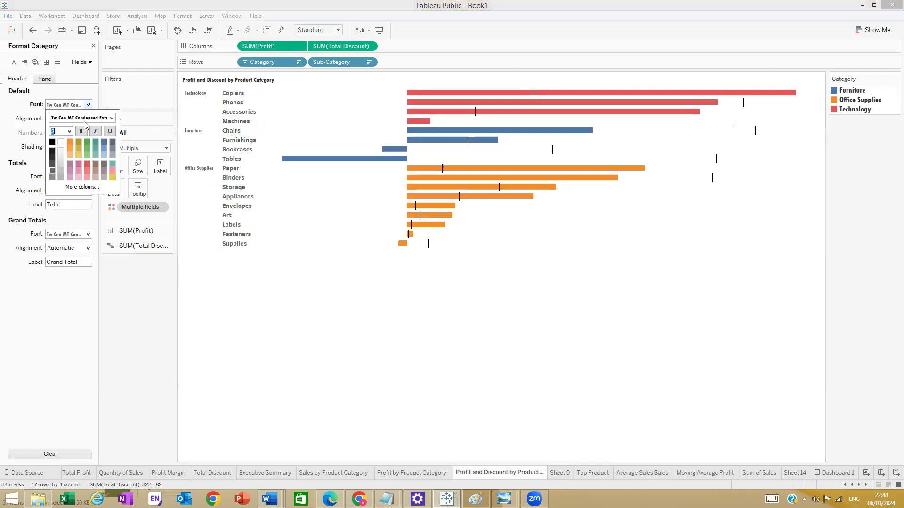
click(87, 62)
click(94, 83)
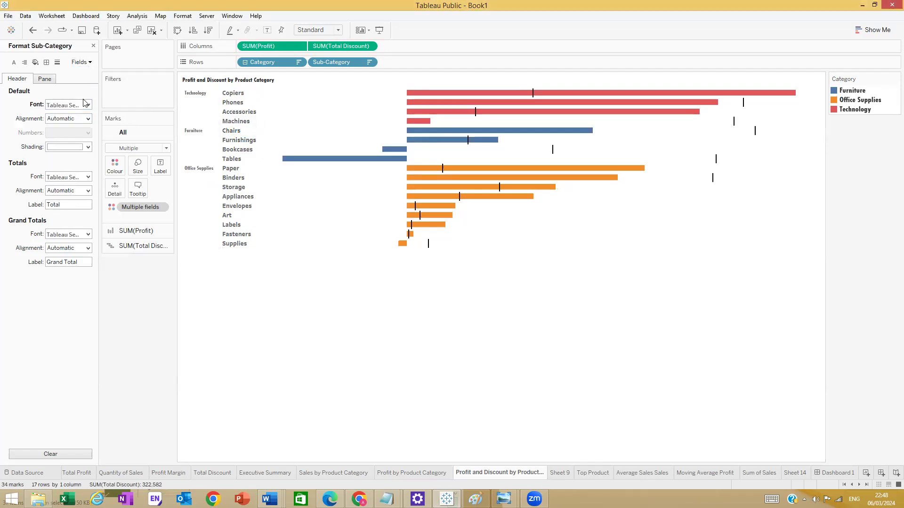
click(88, 105)
click(68, 132)
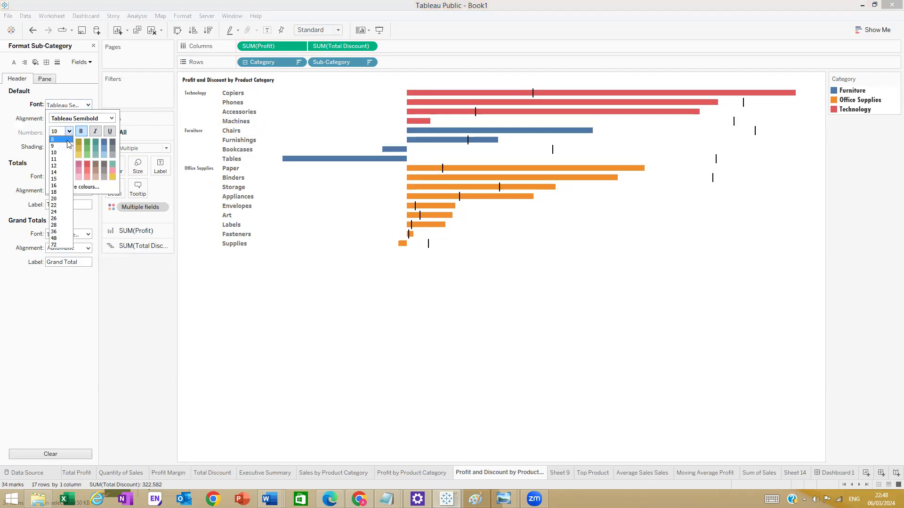
click(67, 140)
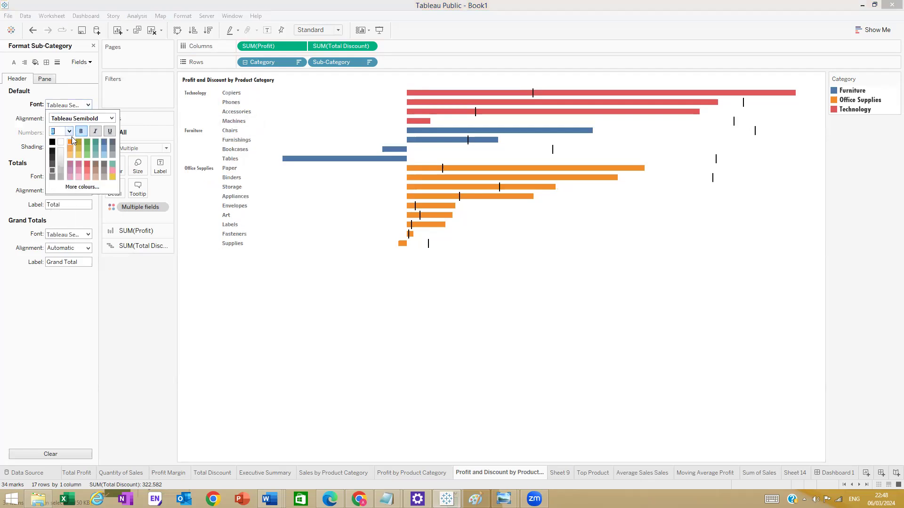
click(221, 290)
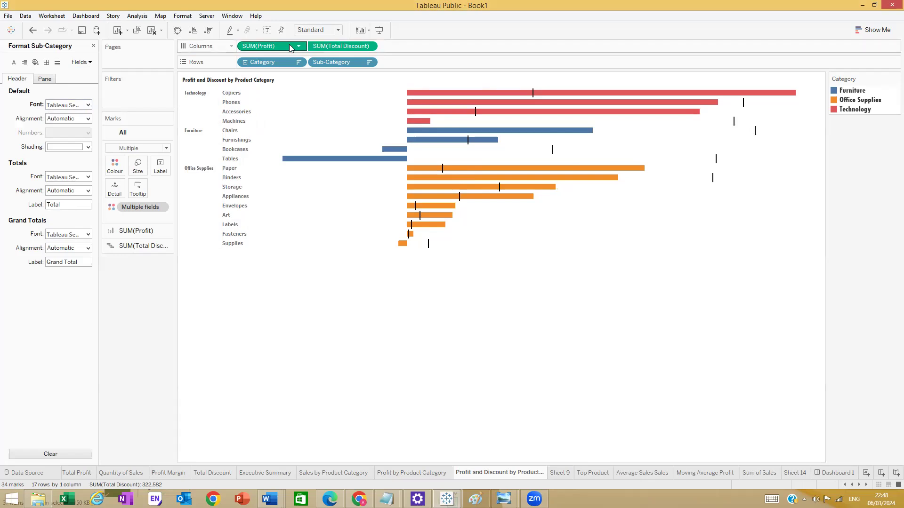
- Keep the view sizing at Standard and return to Dashboard 1
click(316, 29)
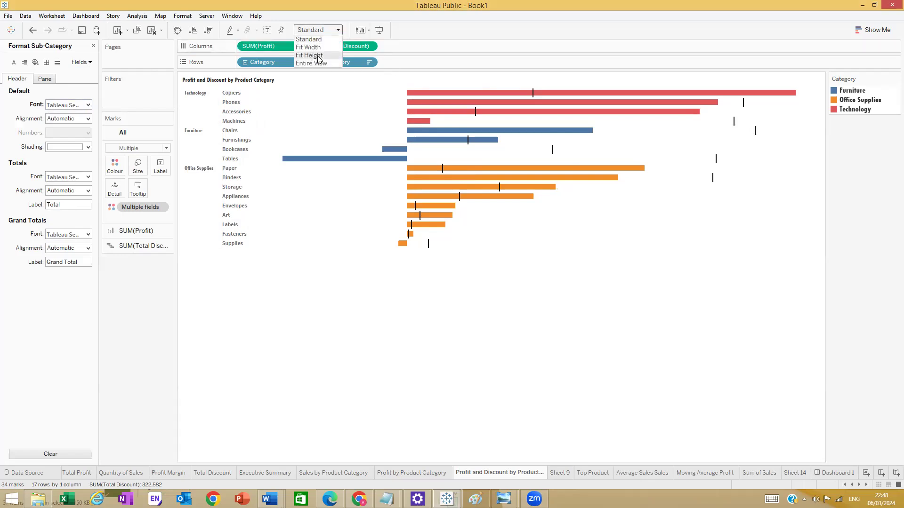
click(405, 69)
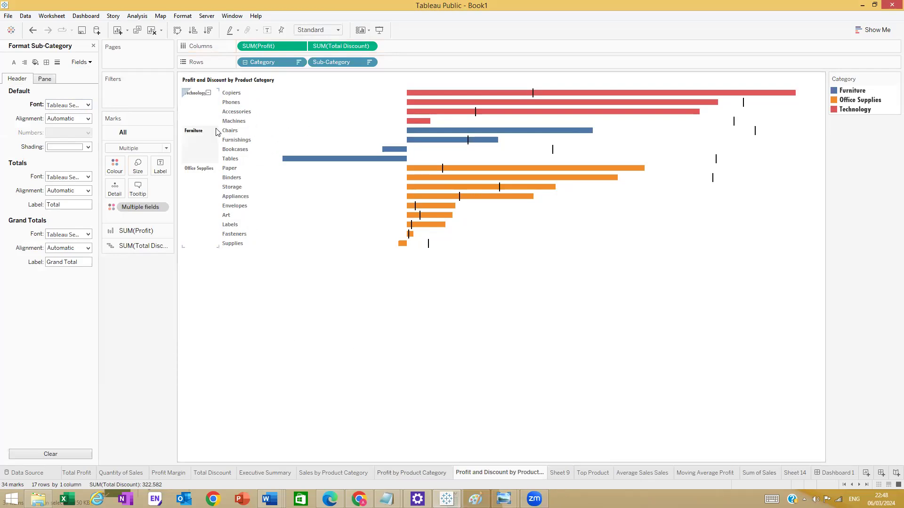
click(199, 115)
right_click(198, 116)
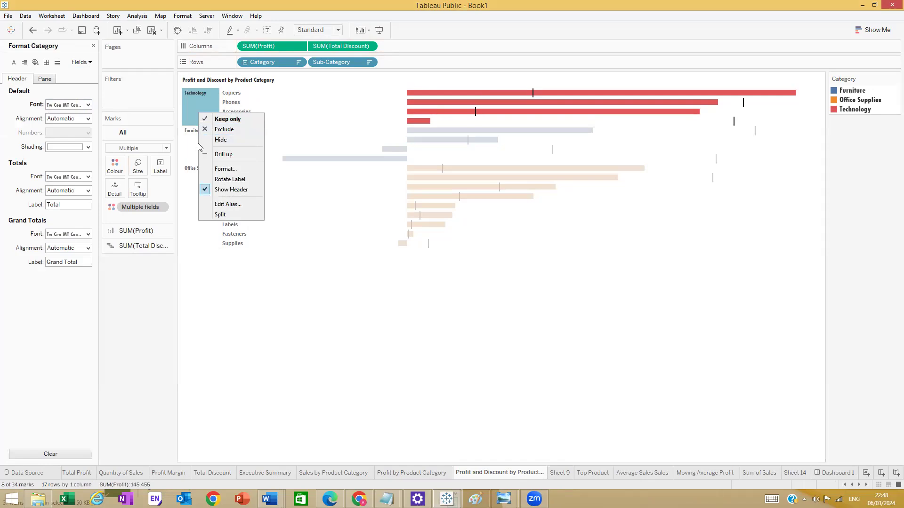
click(192, 140)
right_click(193, 140)
click(201, 104)
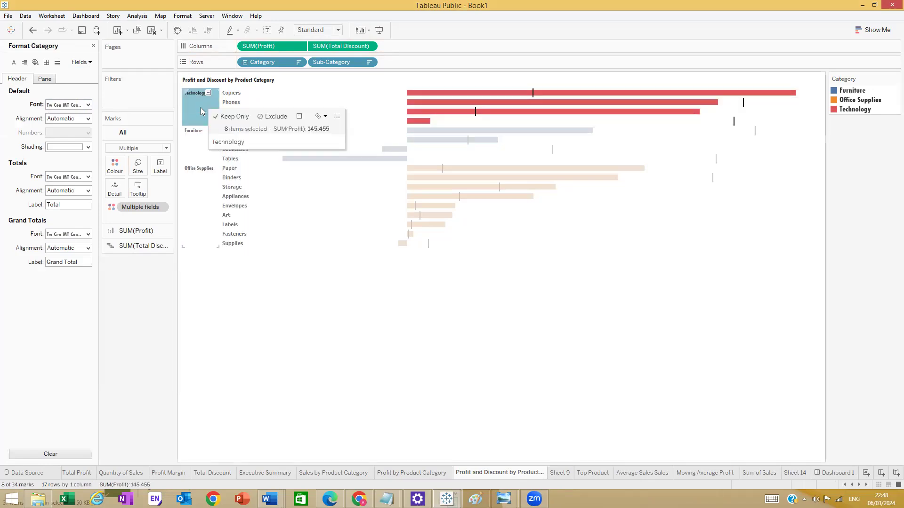
click(420, 448)
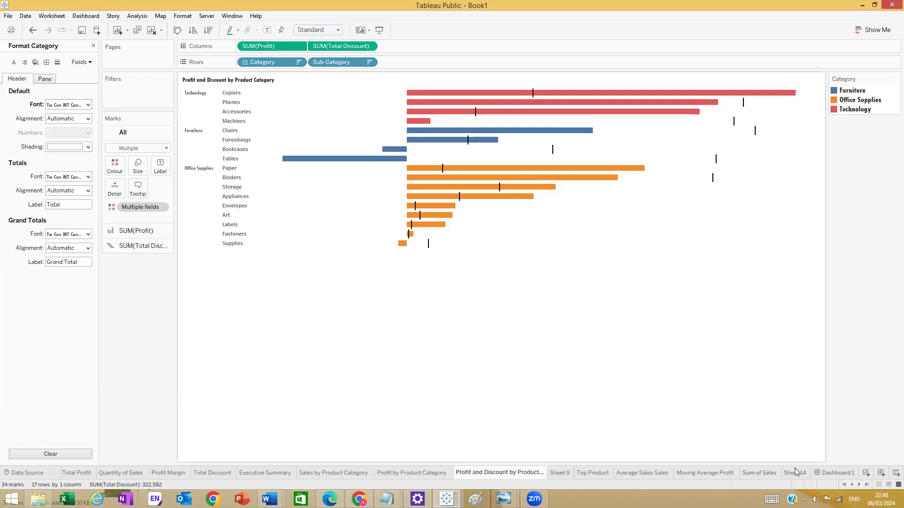
click(834, 473)
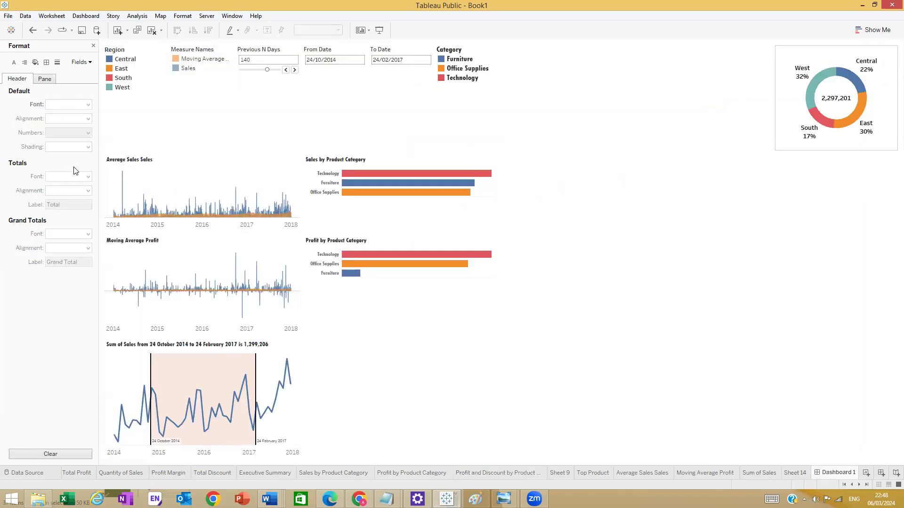
- Add the Profit and Discount chart below the profit chart and adjust tile heights to show all rows
click(94, 46)
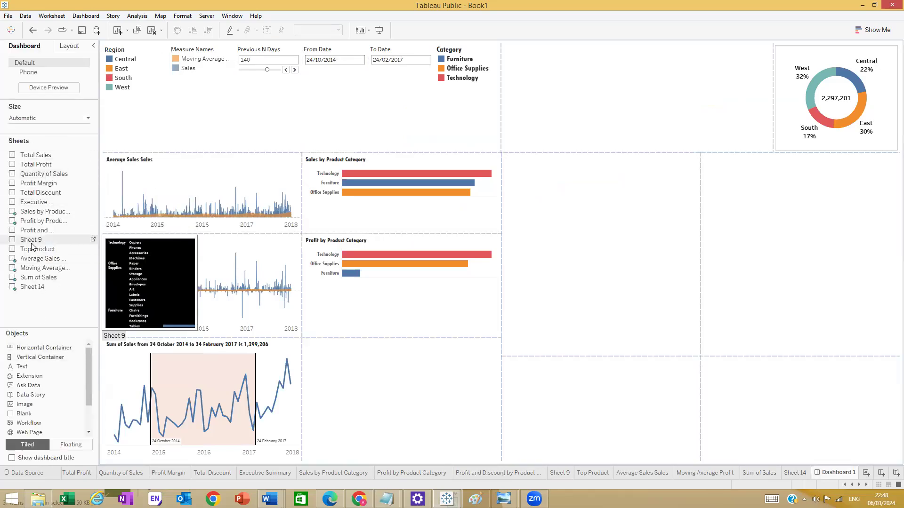
drag(35, 230, 403, 393)
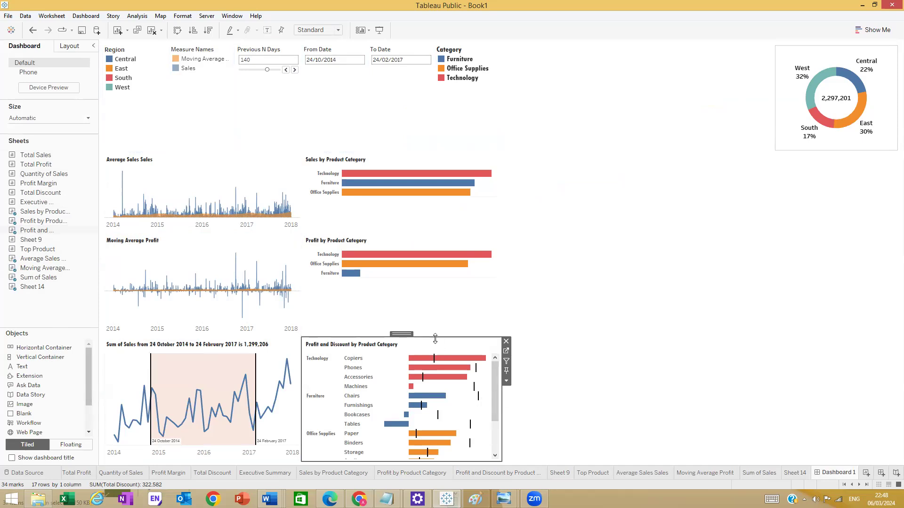
drag(432, 335, 444, 293)
drag(414, 234, 428, 209)
click(430, 219)
click(431, 229)
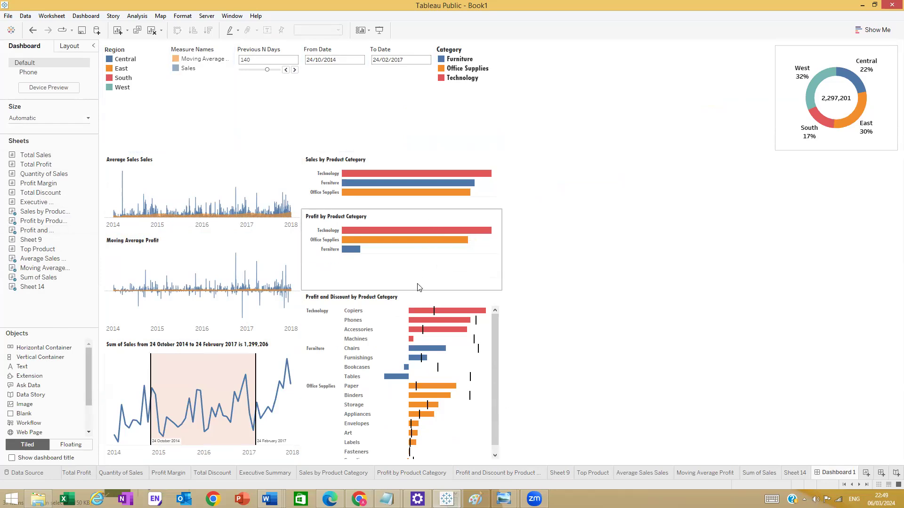
drag(417, 289, 417, 271)
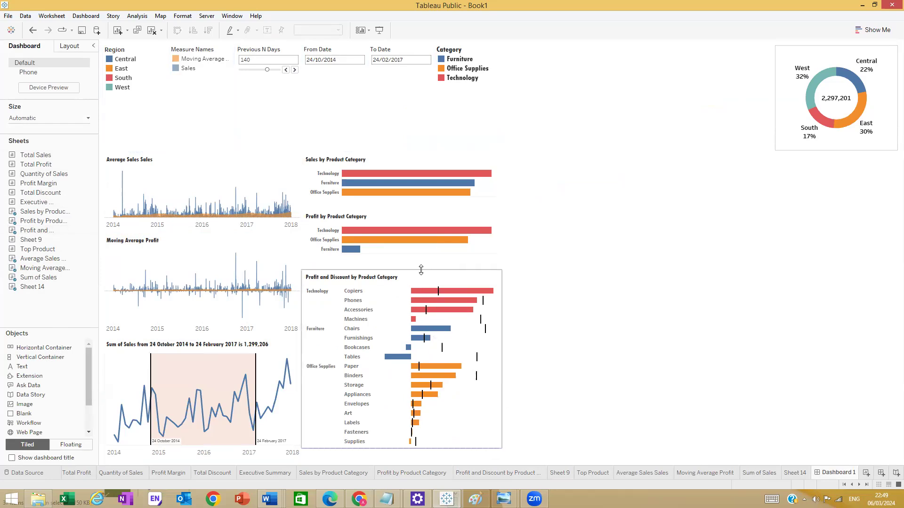
drag(420, 264, 421, 264)
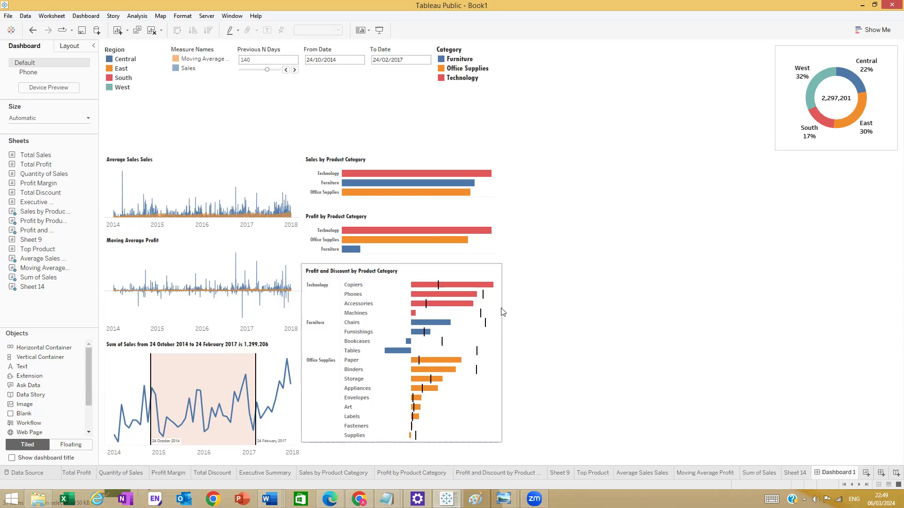
- Widen the bar-chart column and move the blank tile to the lower right
drag(500, 259, 546, 268)
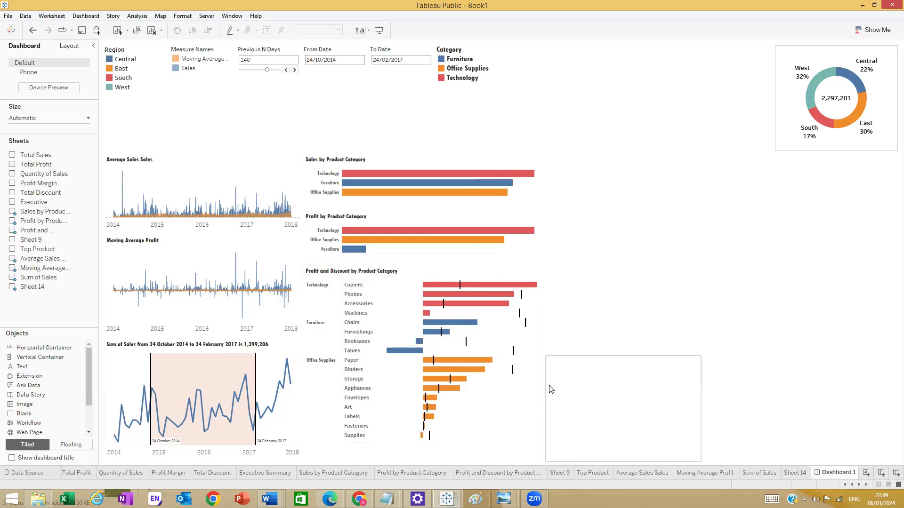
drag(544, 380, 562, 381)
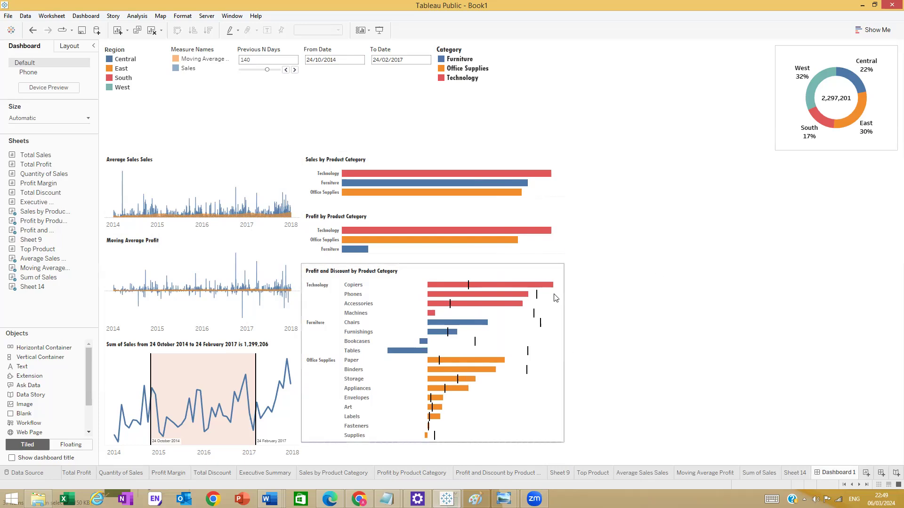
drag(561, 290, 591, 289)
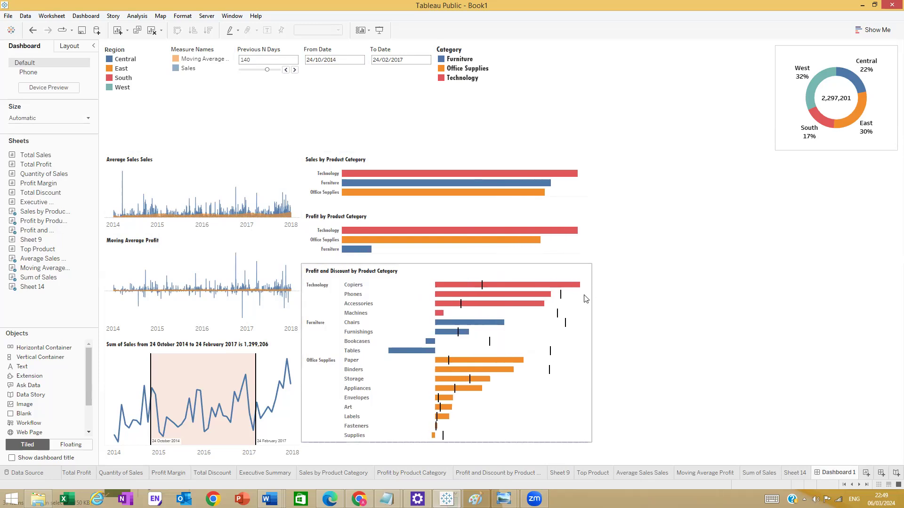
click(647, 269)
click(764, 269)
click(656, 269)
drag(658, 272, 671, 394)
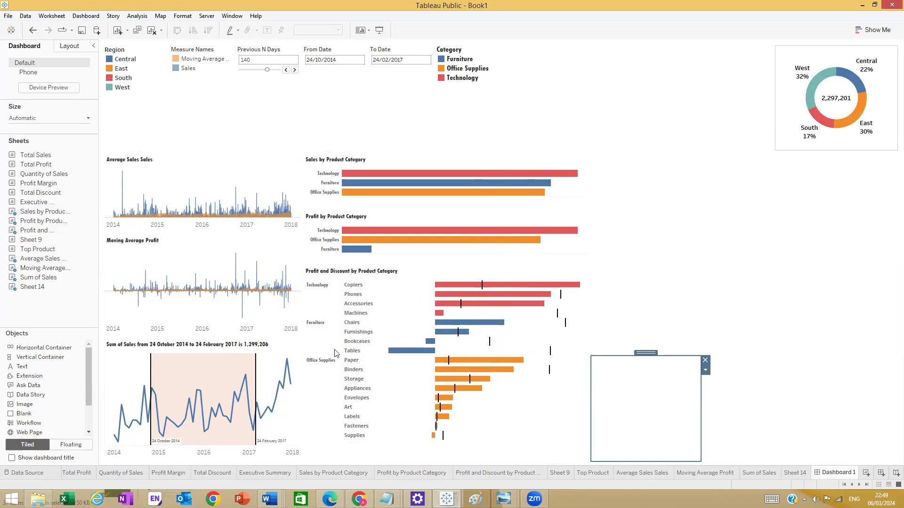
- Drag the Executive Summary sheet to the top of the dashboard
mouse_move(39, 249)
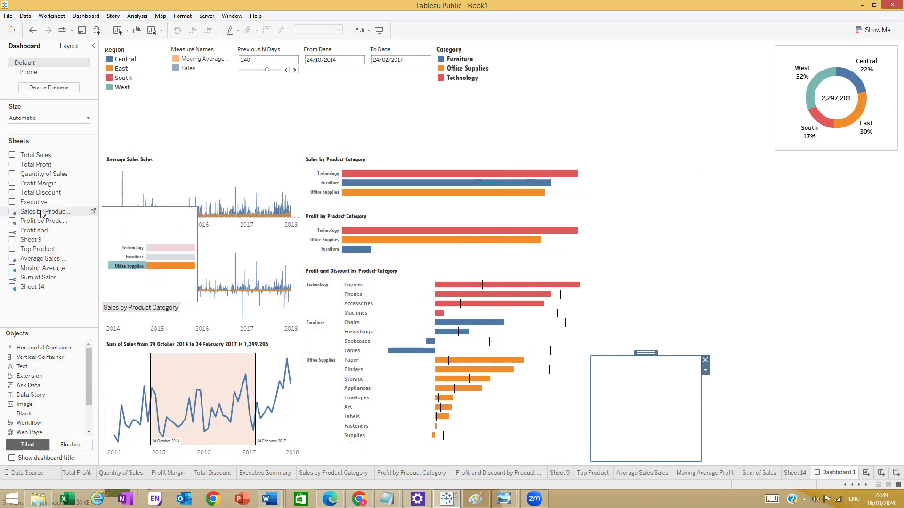
mouse_move(43, 205)
drag(42, 206, 604, 110)
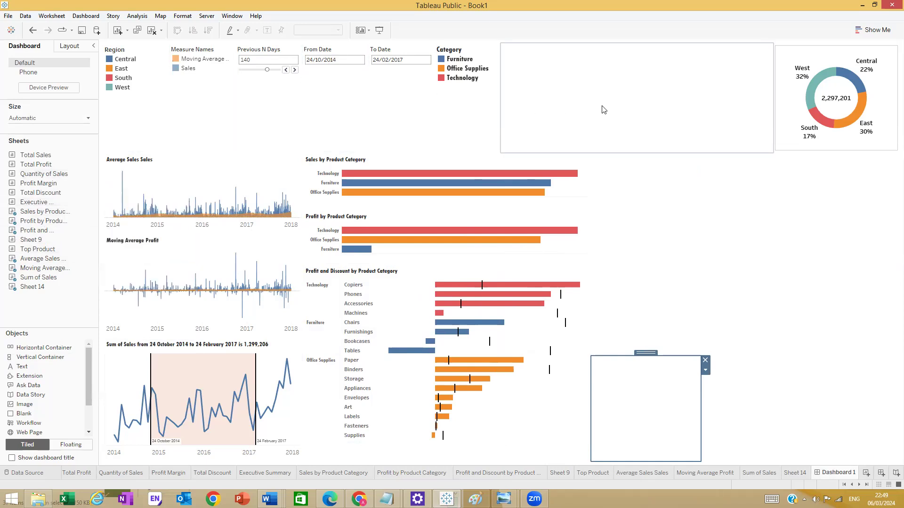
- Move the Previous N Days control and From Date and To Date filters below the donut
drag(487, 138, 605, 141)
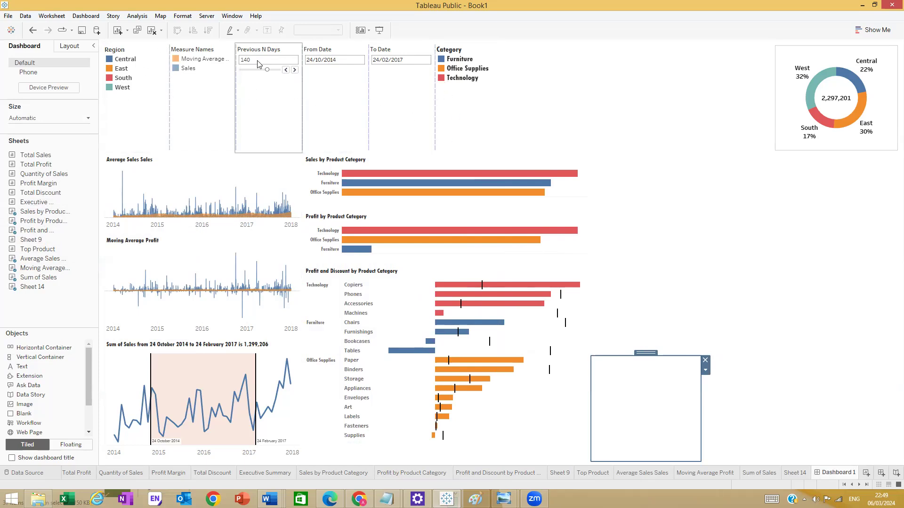
right_click(264, 90)
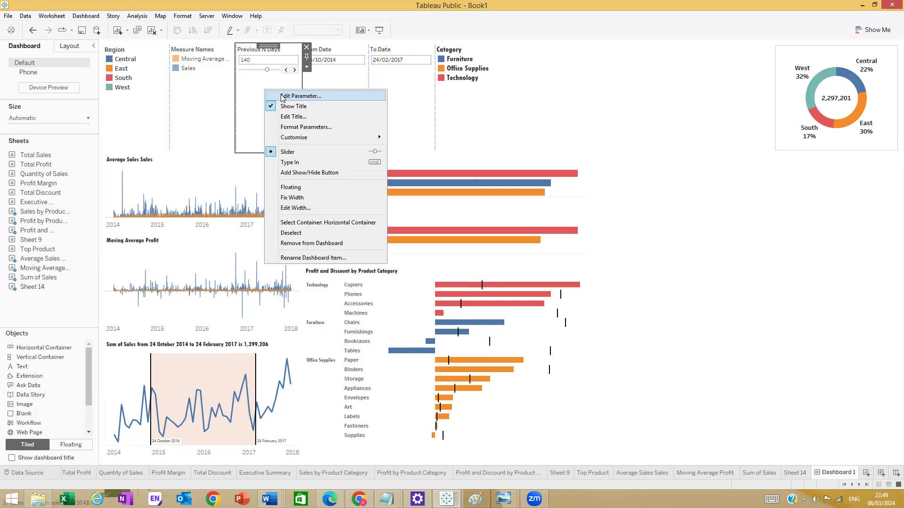
drag(269, 46, 865, 185)
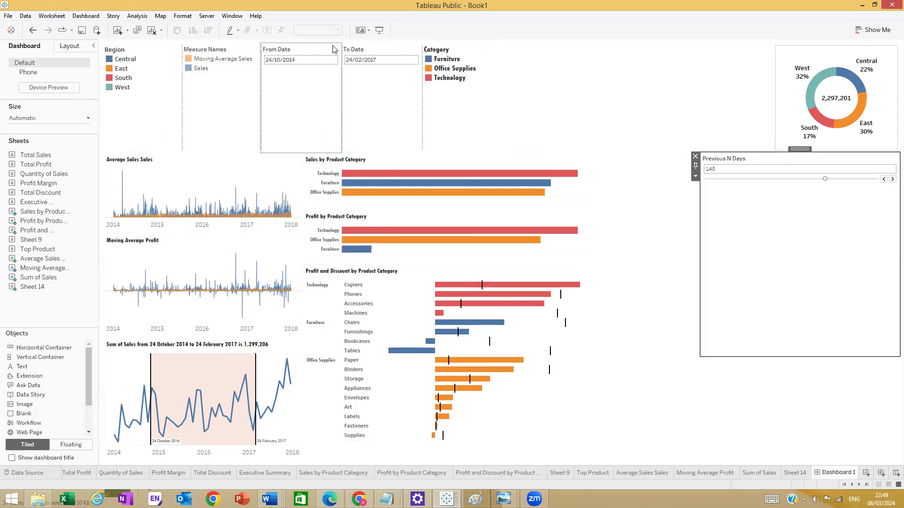
click(297, 44)
drag(298, 45, 786, 272)
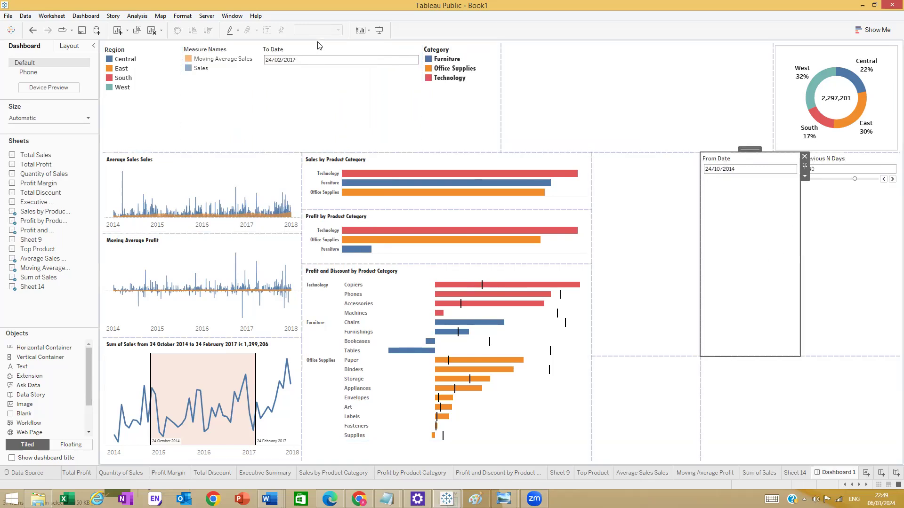
click(310, 58)
drag(362, 64, 787, 268)
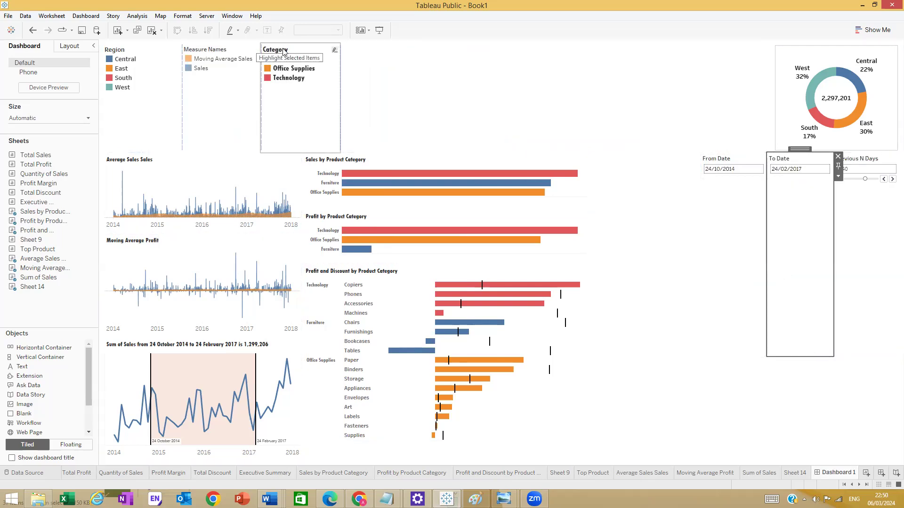
- Delete the empty object from the top area
click(303, 54)
click(415, 69)
click(520, 76)
key(Delete)
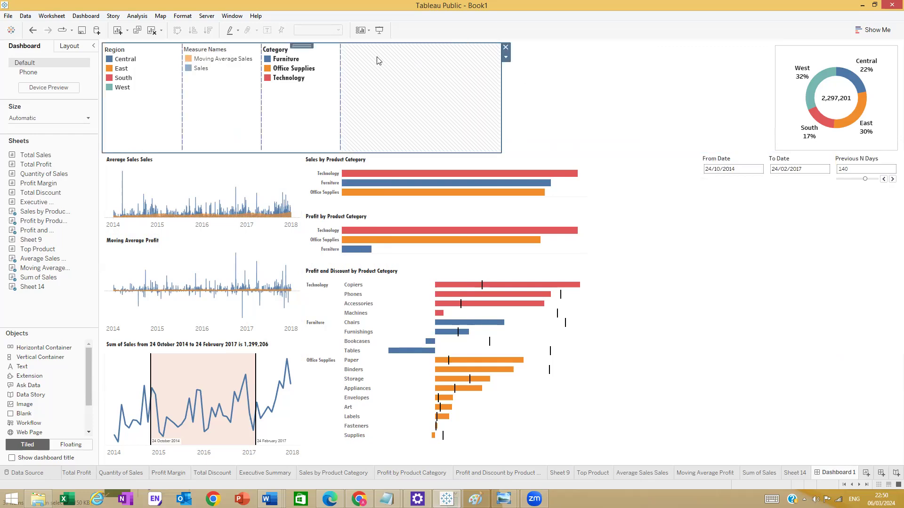
- Move the Category and Region legends into the filter row beneath the donut
click(304, 98)
drag(299, 47, 874, 315)
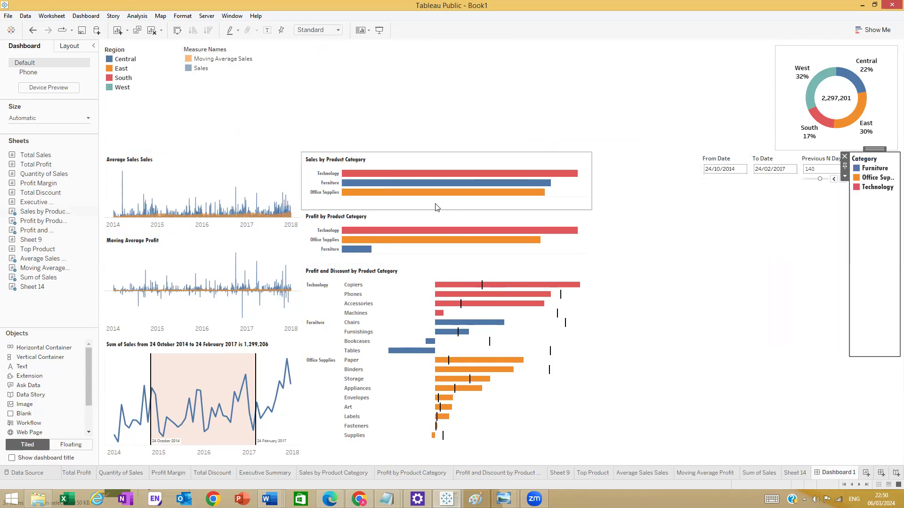
click(200, 53)
click(256, 48)
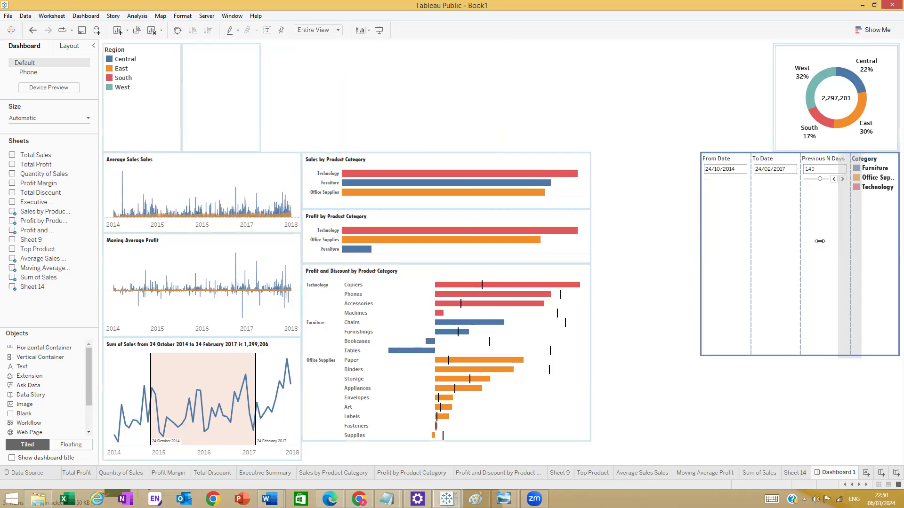
key(ctrl+z)
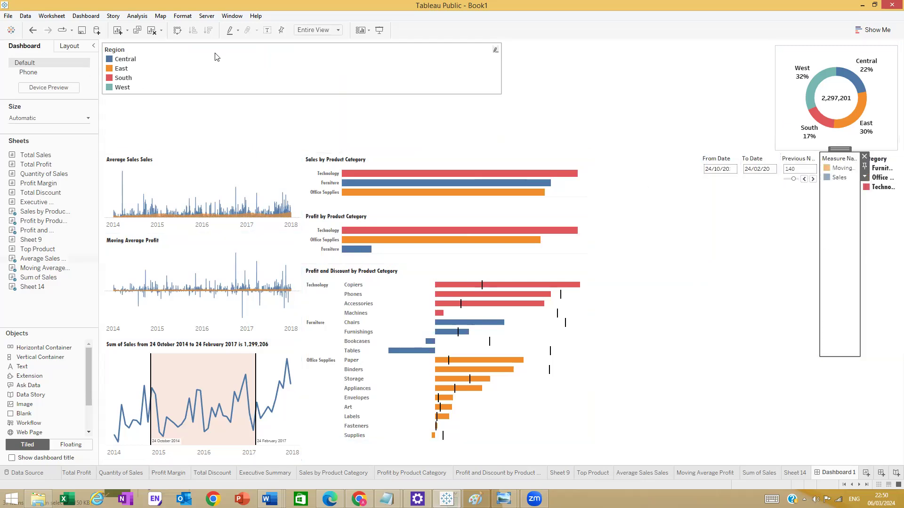
click(125, 51)
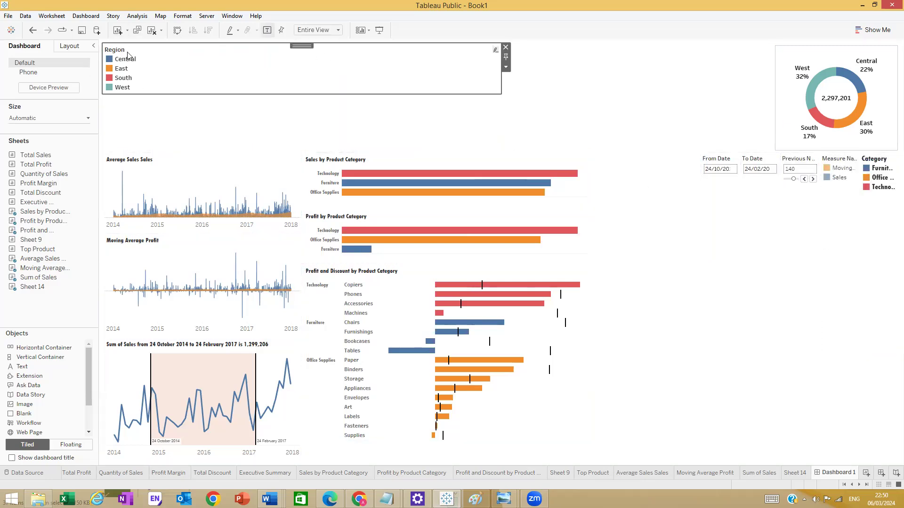
drag(302, 45, 854, 247)
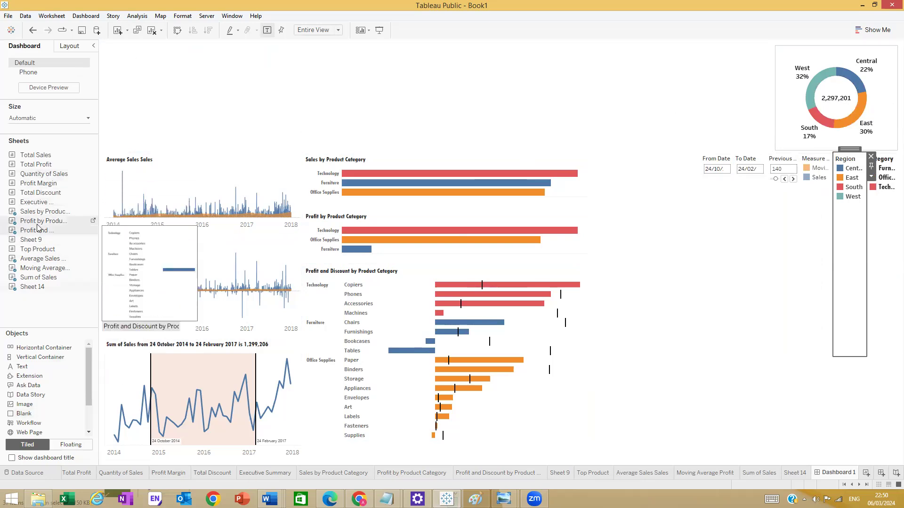
click(31, 287)
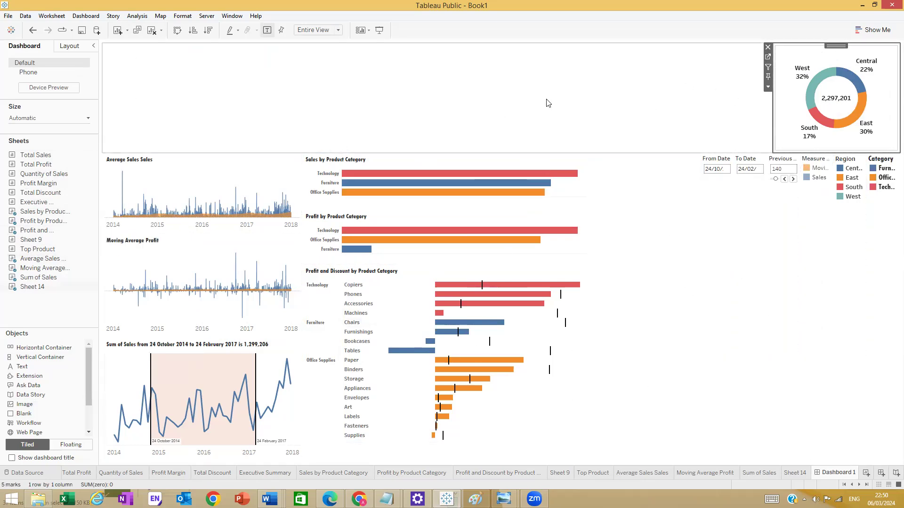
- Add a top horizontal container holding the Executive Summary KPIs, then drop a Text object below
drag(25, 353, 767, 80)
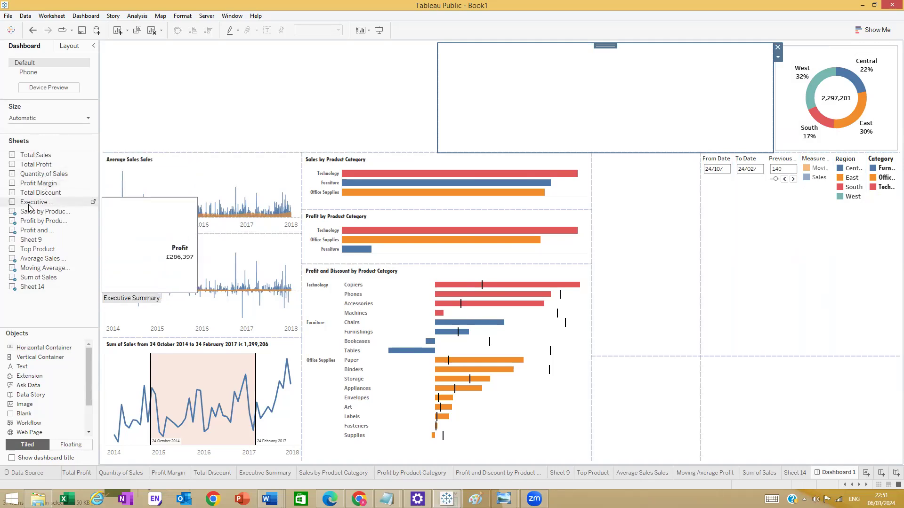
drag(22, 203, 279, 108)
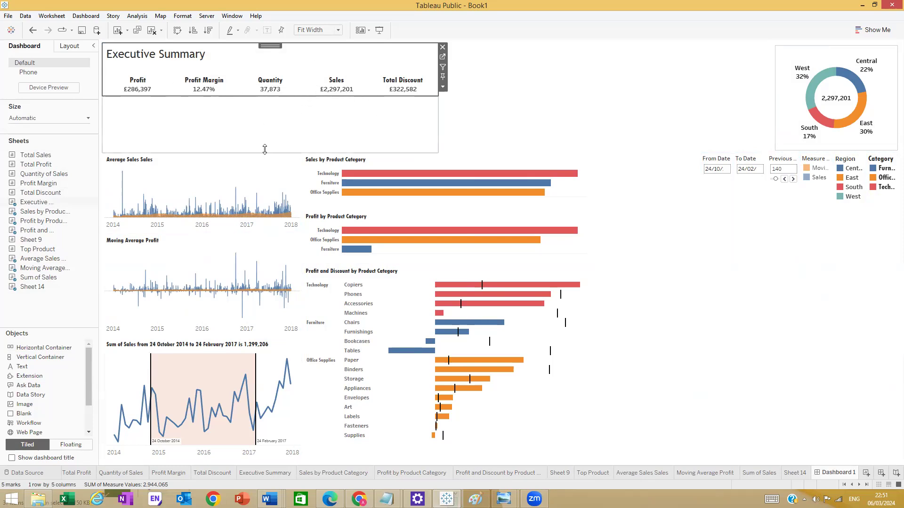
click(535, 133)
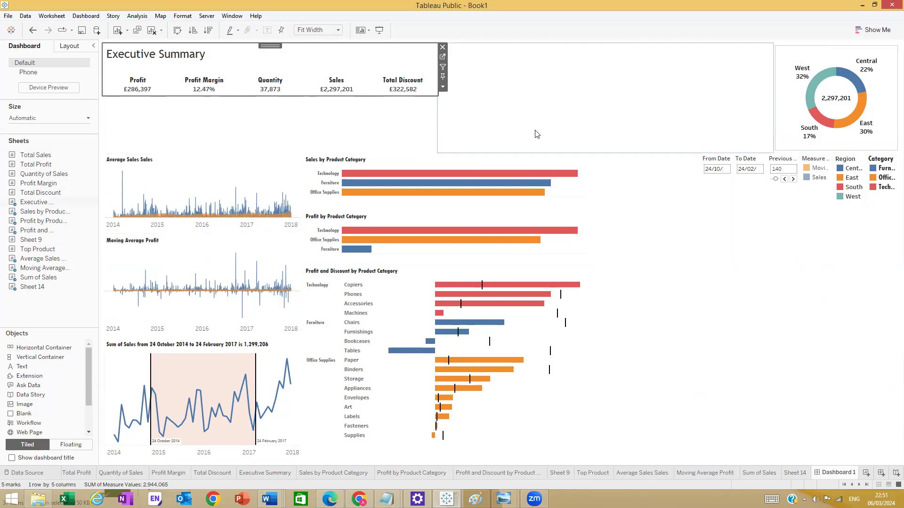
click(350, 138)
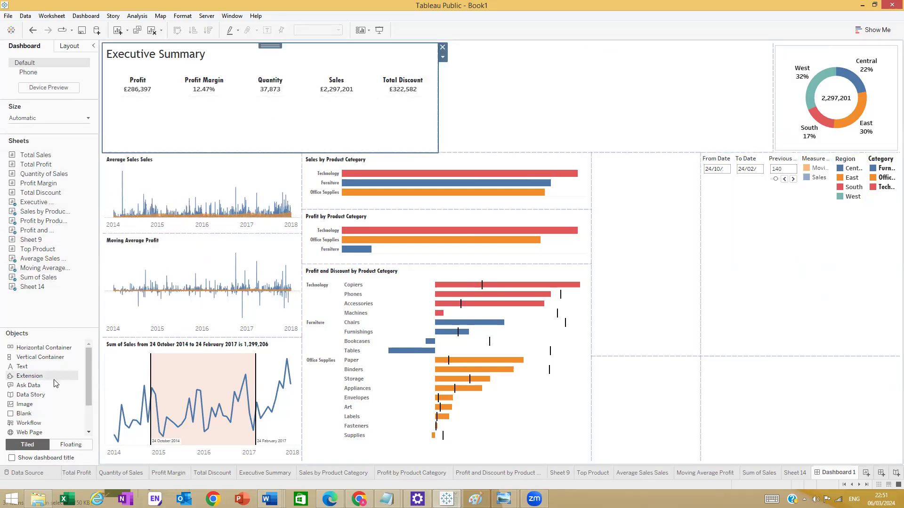
drag(29, 368, 213, 144)
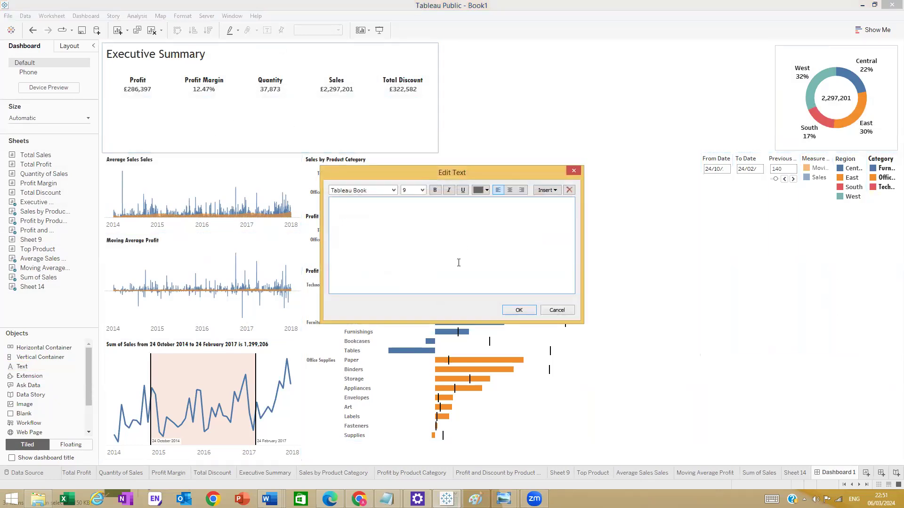
- Start the heading text and style it Tw Cen MT Condensed Extra Bold at size 14
text(Comp)
drag(377, 214, 331, 203)
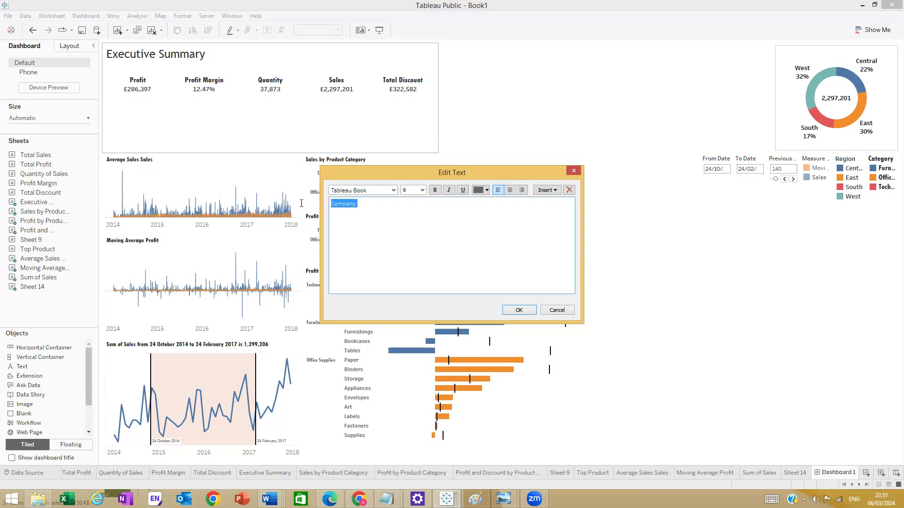
click(393, 191)
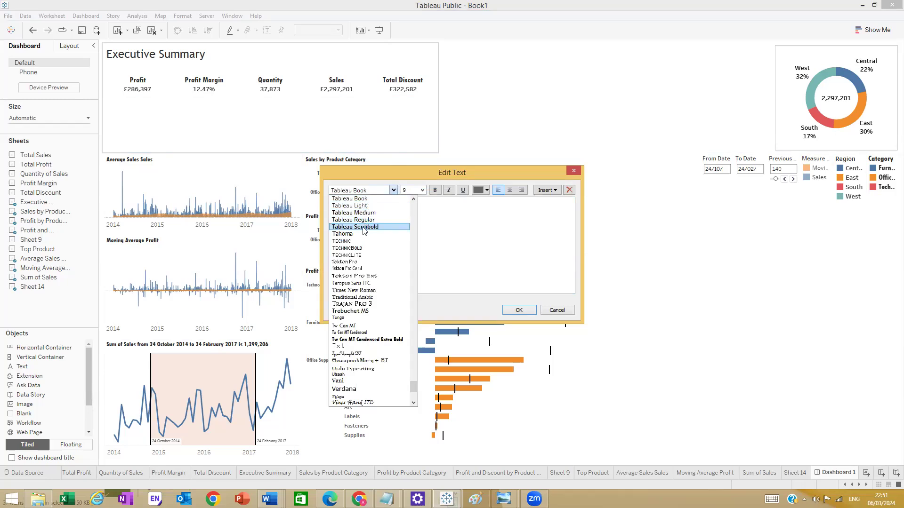
click(363, 228)
click(400, 207)
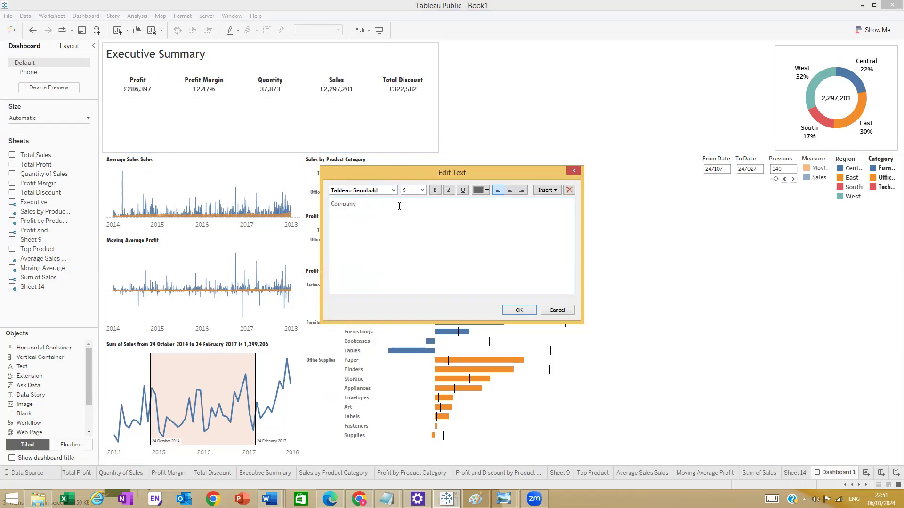
double_click(342, 208)
click(394, 190)
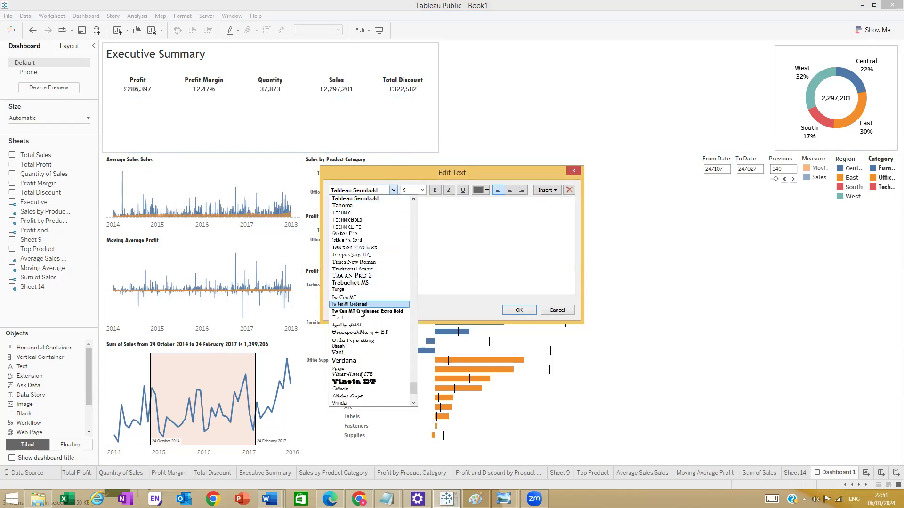
click(368, 311)
click(395, 206)
click(325, 201)
click(423, 190)
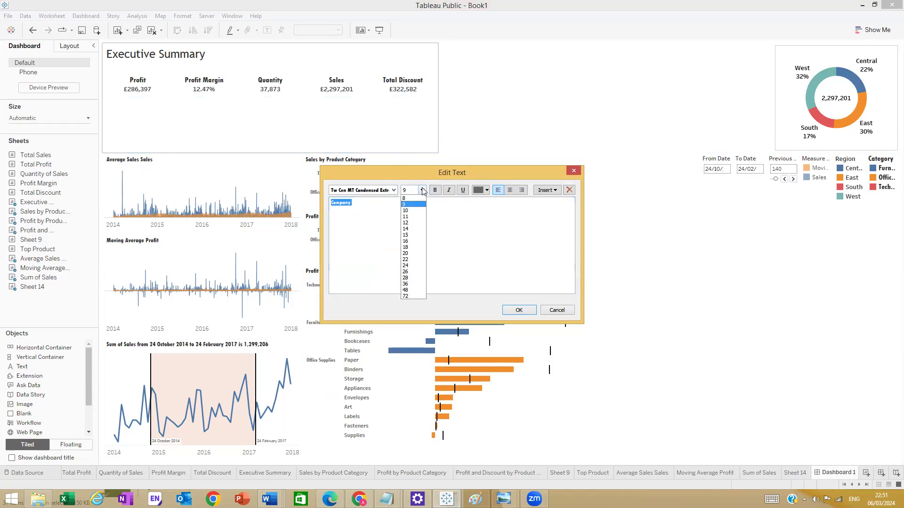
click(409, 230)
click(393, 206)
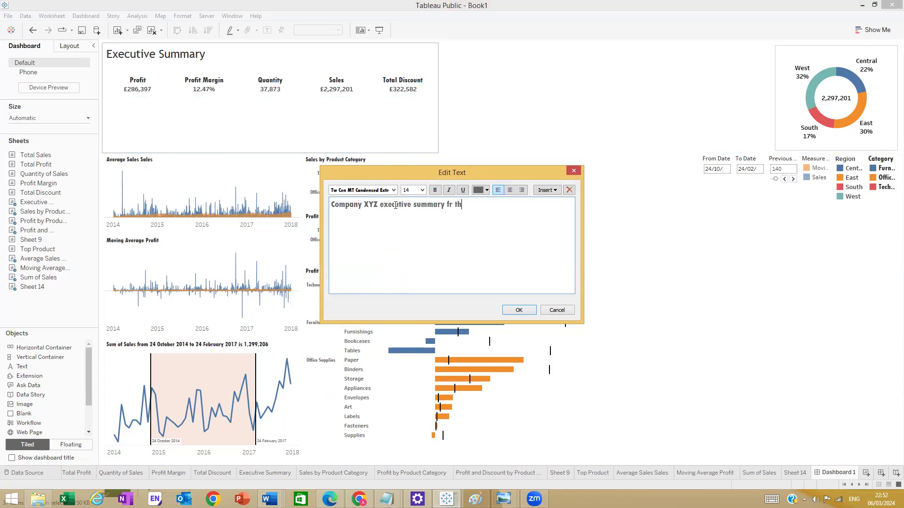
- Finish the heading 'Company XYZ executive summary for the last 3 years.', confirm, and widen its box
text(or the)
key(BackSpace)
key(BackSpace)
click(519, 310)
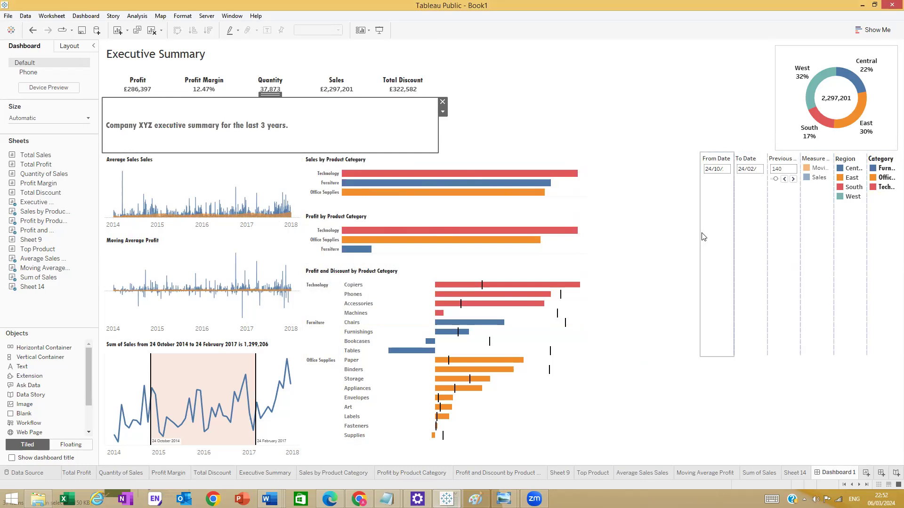
drag(701, 236, 784, 240)
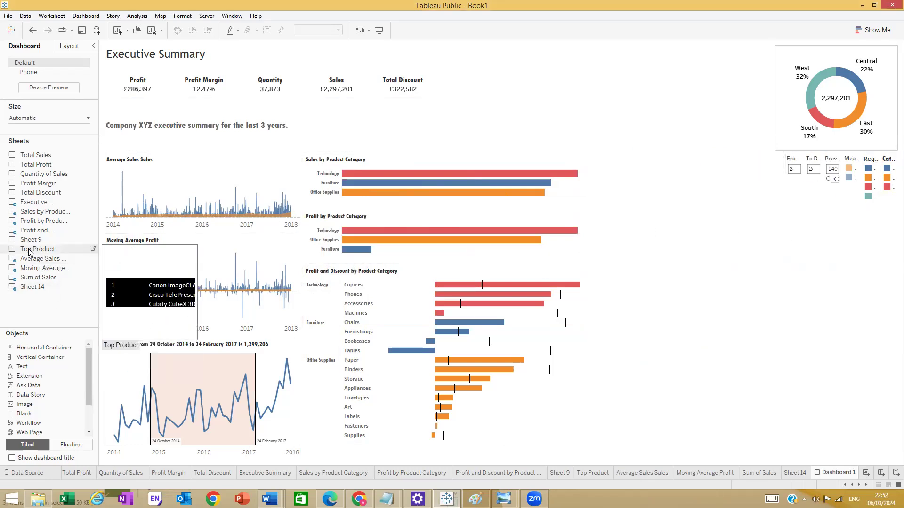
drag(34, 247, 656, 101)
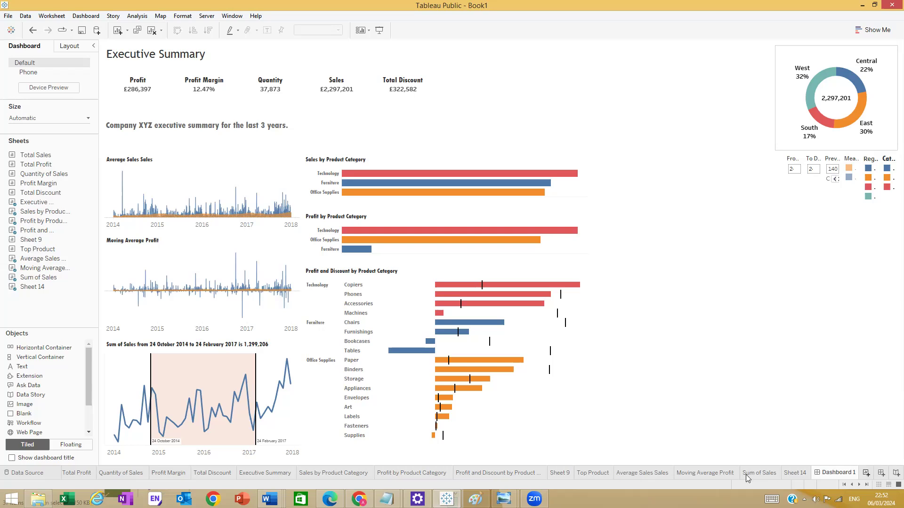
- Move Sheet 16 after Top Product and rename it Top Customers
drag(849, 472, 768, 471)
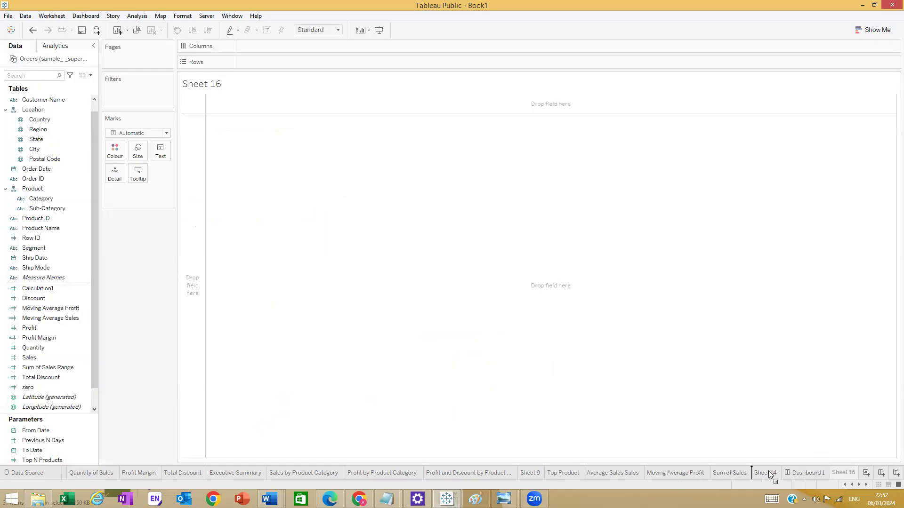
drag(589, 471, 576, 471)
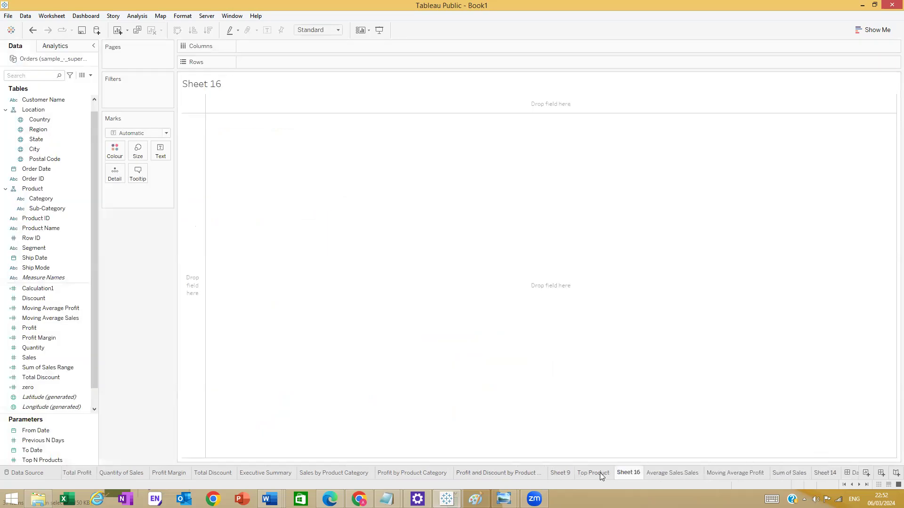
double_click(628, 475)
text(Top Customers)
key(Return)
- Look through the other sheets, then open the empty Top Customers sheet
click(476, 478)
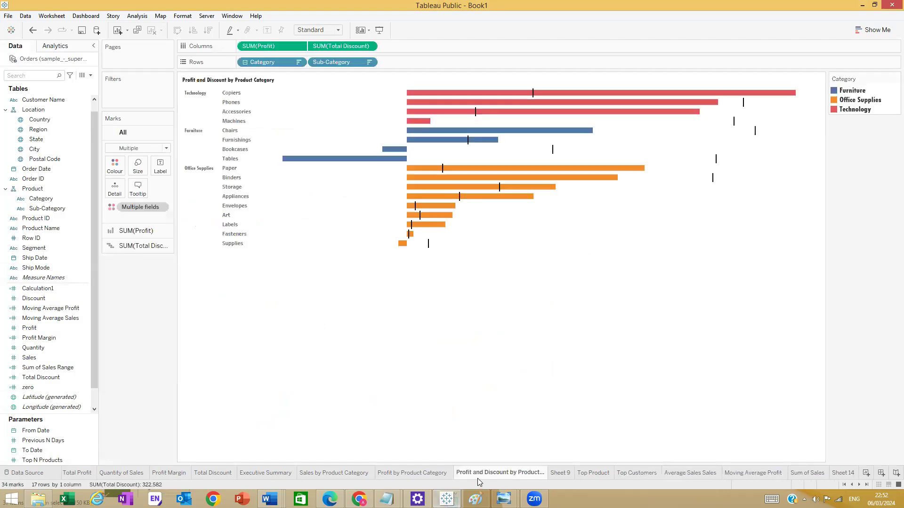
click(567, 477)
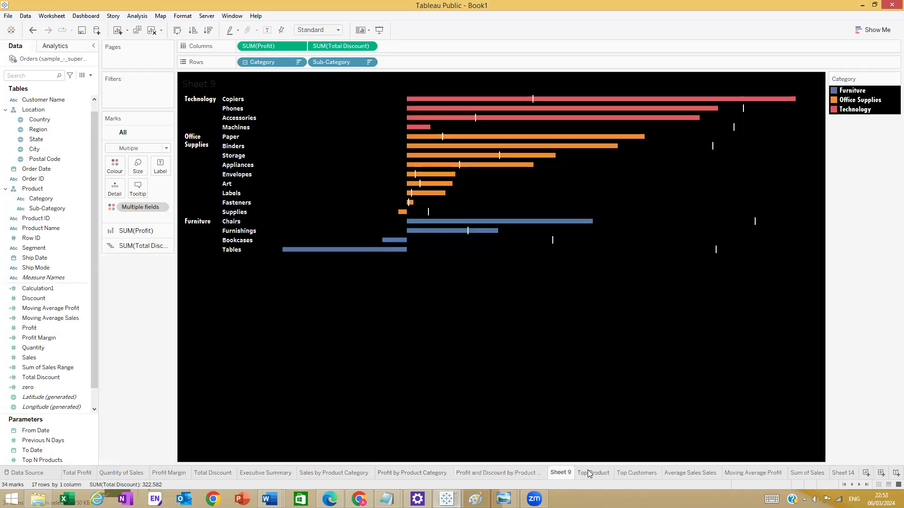
click(591, 473)
click(628, 473)
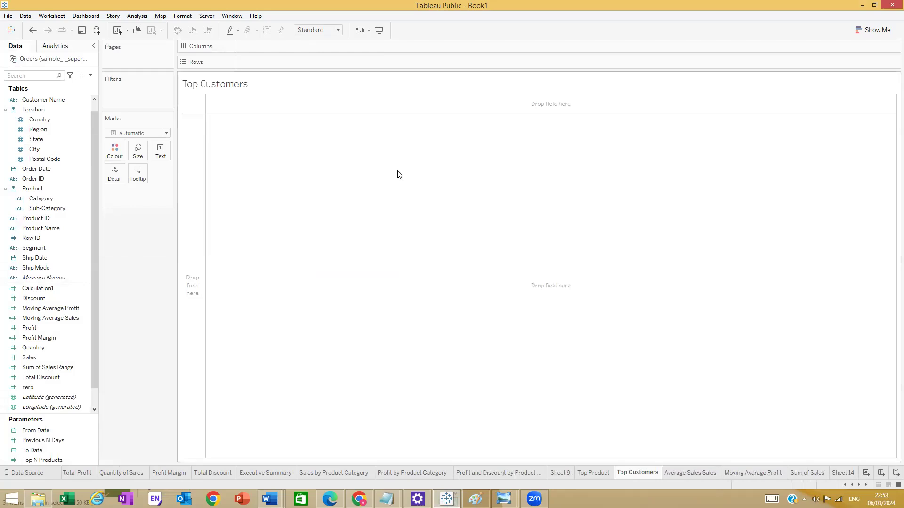
mouse_move(620, 476)
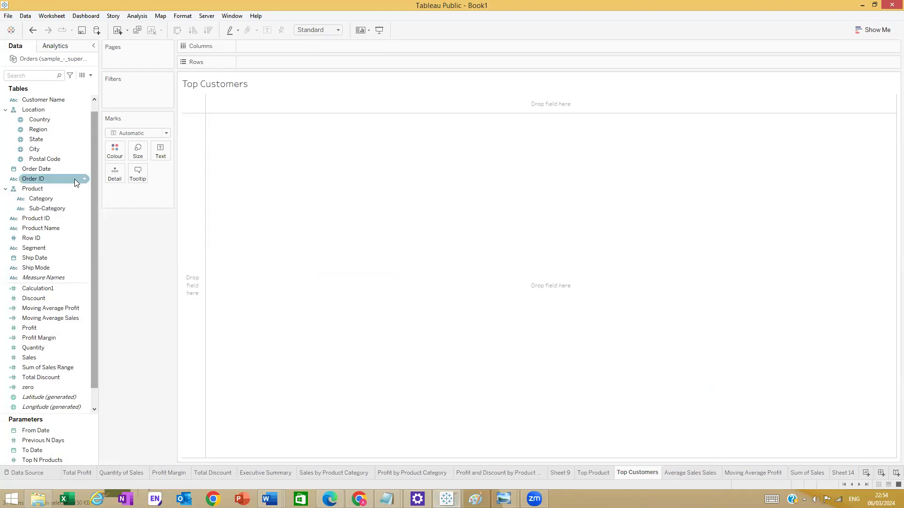
click(39, 289)
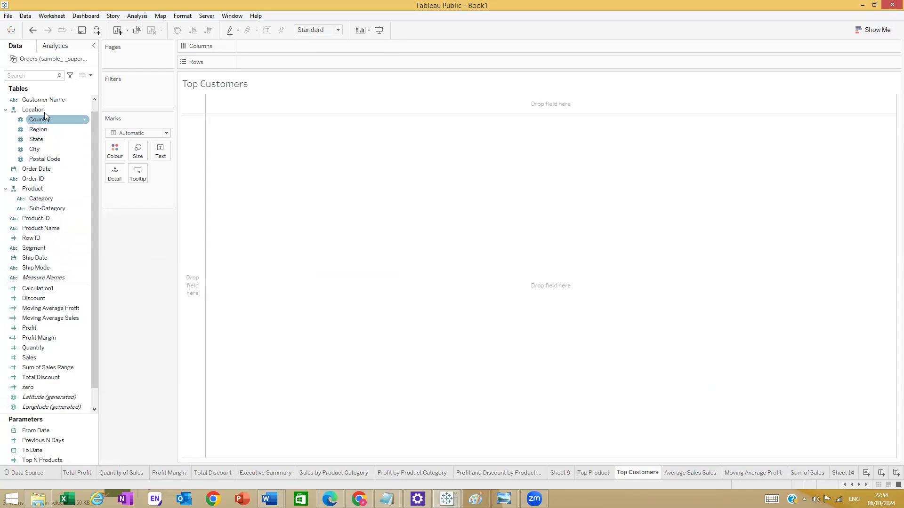
- Place Customer Name on Rows, showing all customer members
drag(48, 101, 276, 49)
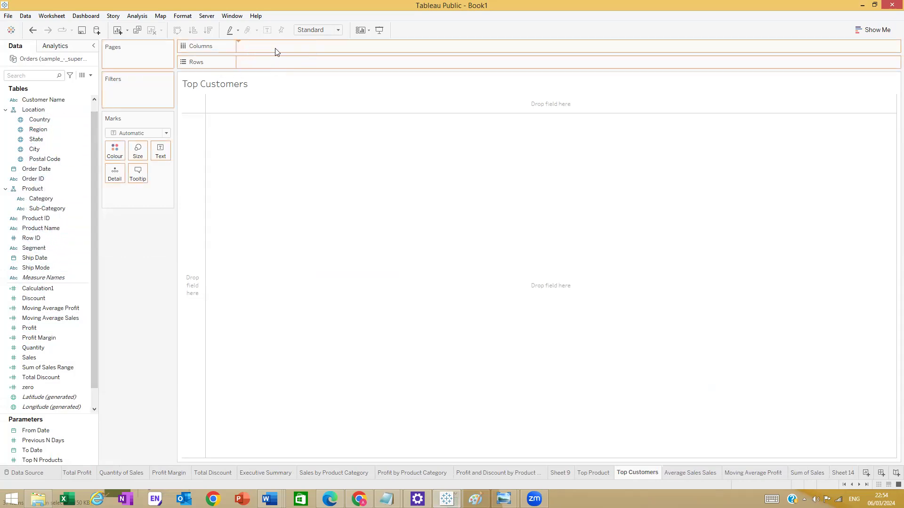
click(451, 245)
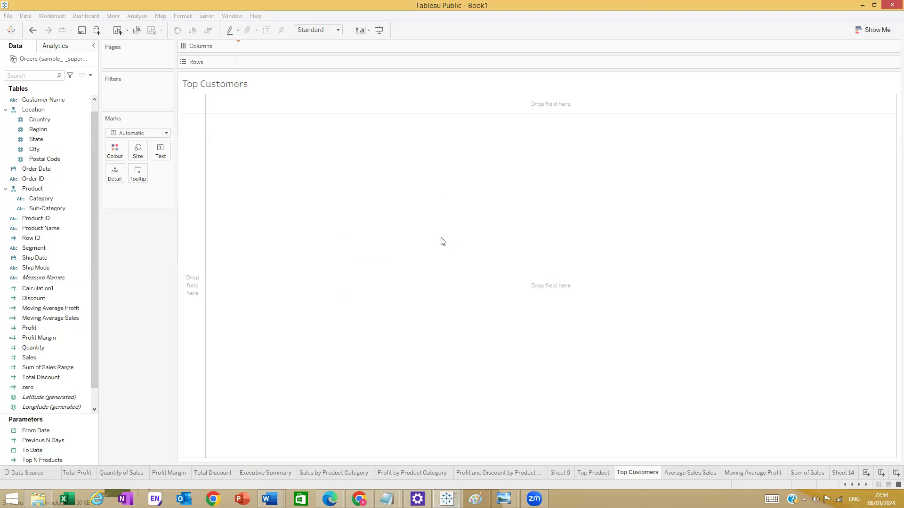
drag(287, 40, 282, 58)
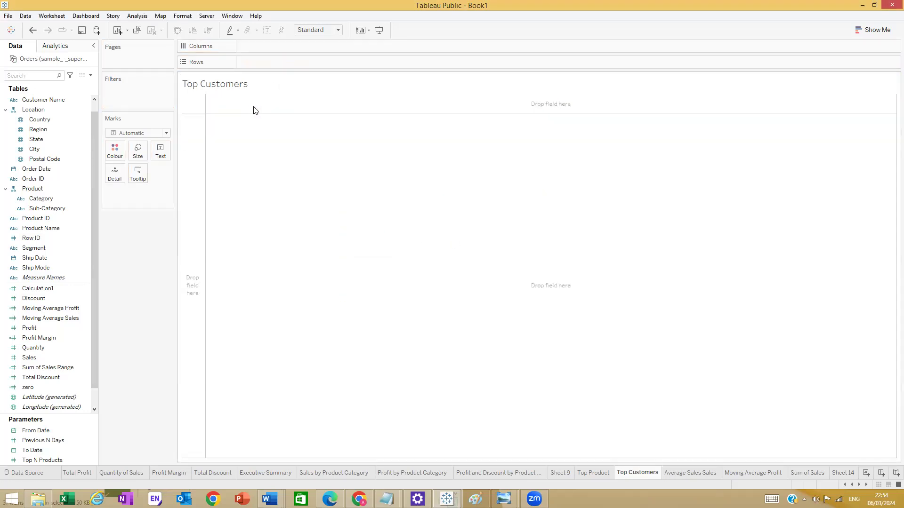
drag(64, 97, 282, 63)
click(452, 243)
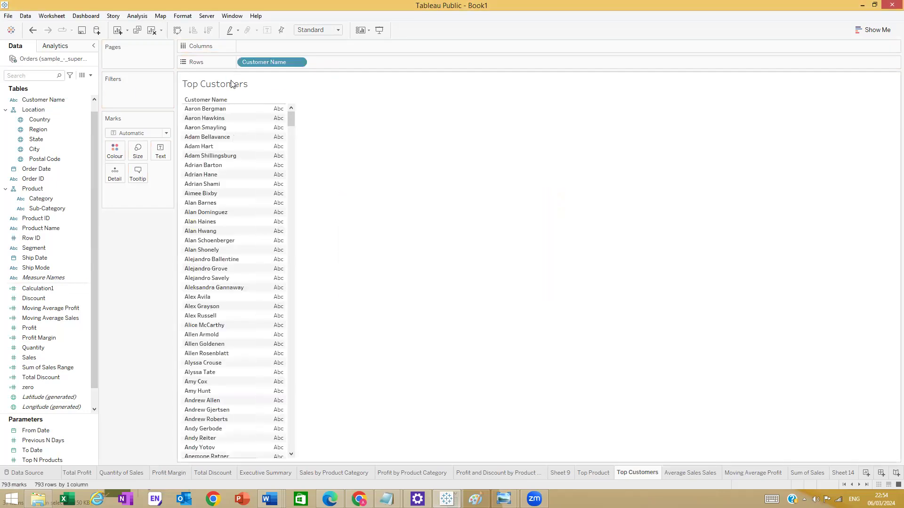
- Plot total Sales as bars per customer, then view the Moving Average Profit sheet
drag(42, 358, 248, 51)
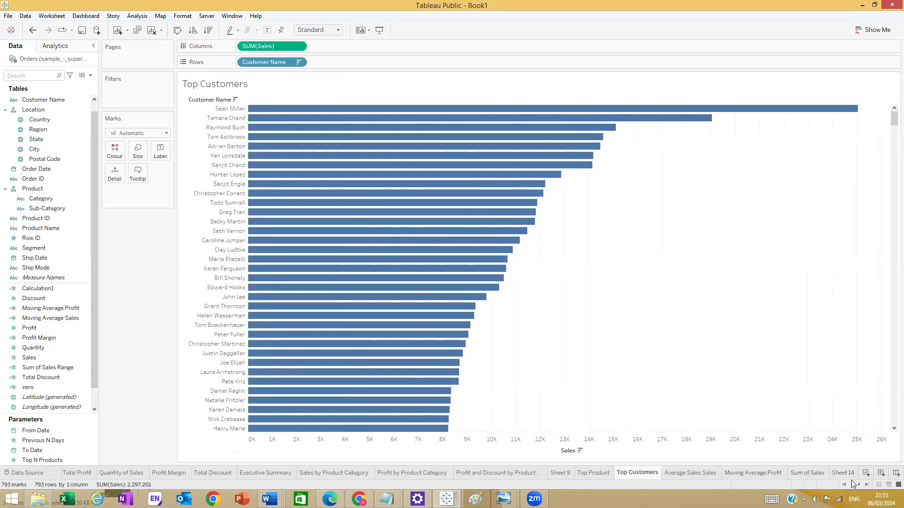
click(753, 473)
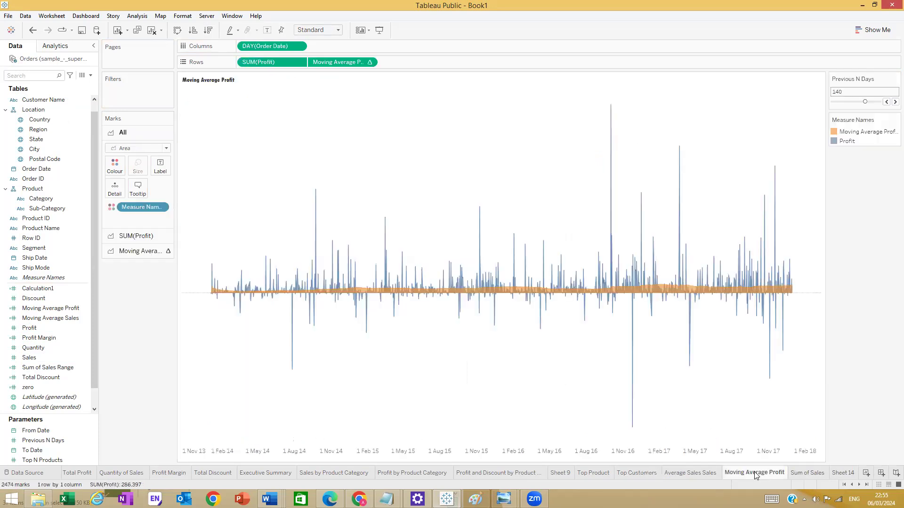
scroll(776, 473, down, 3)
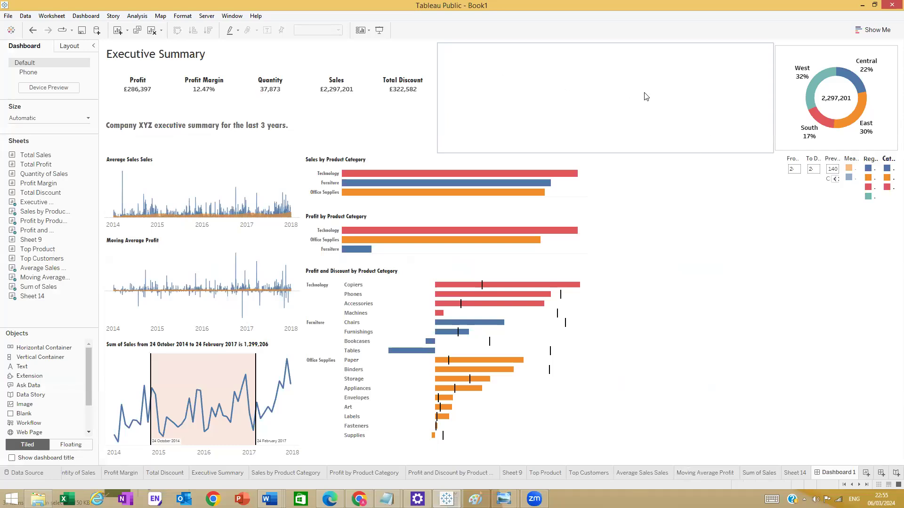
click(504, 499)
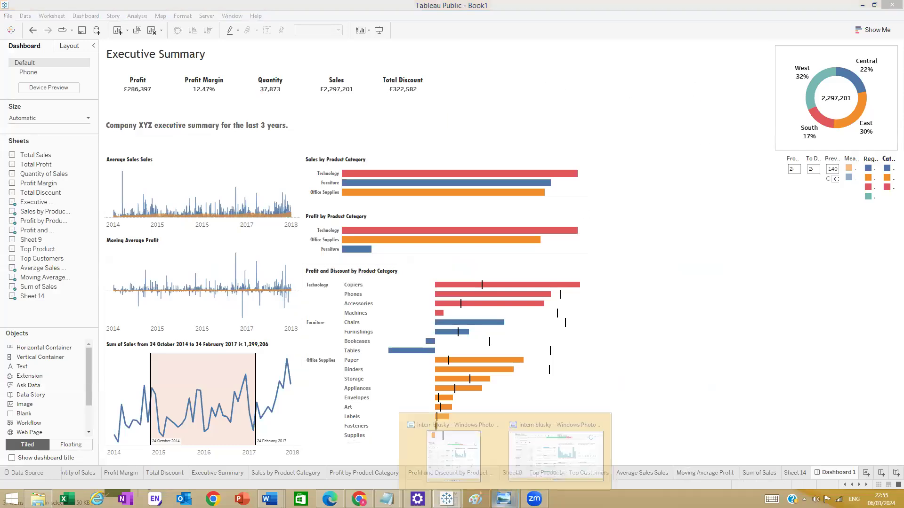
click(552, 468)
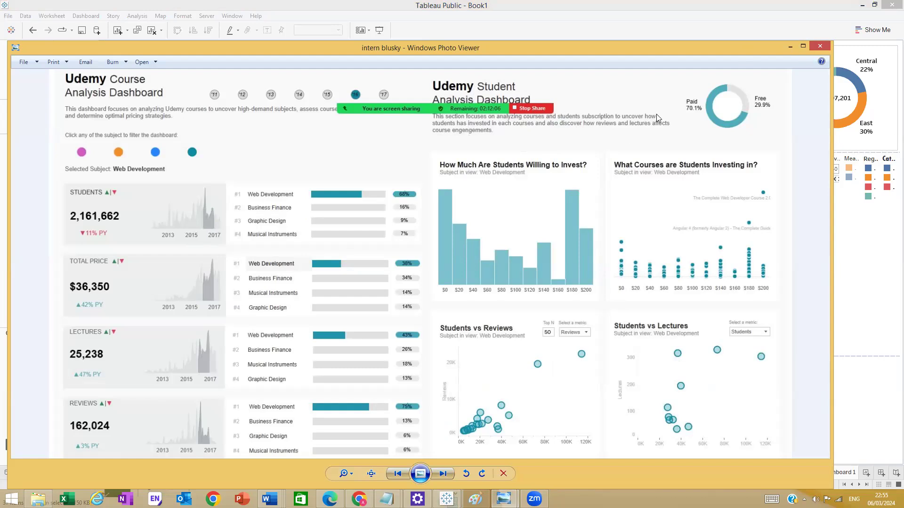
click(790, 47)
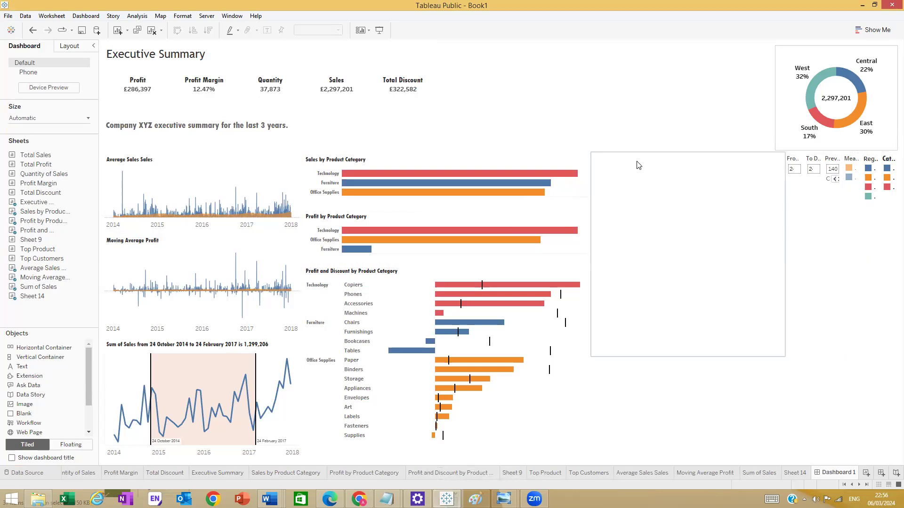
- Choose Save to Tableau Public from the File menu to bring up the sign-in window
click(8, 15)
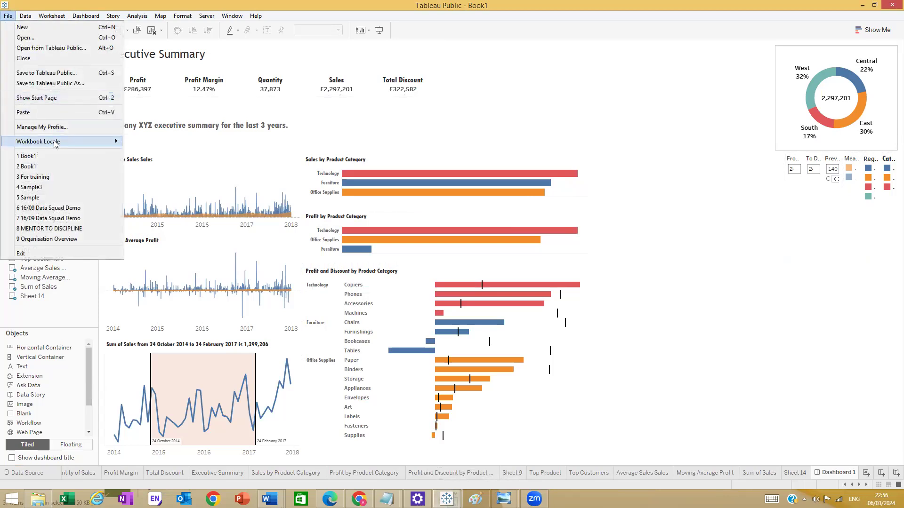
click(613, 126)
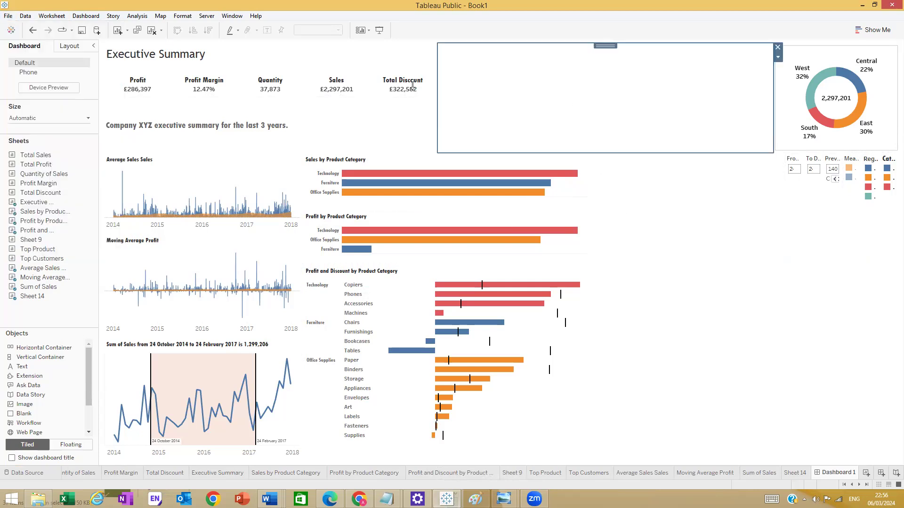
click(9, 17)
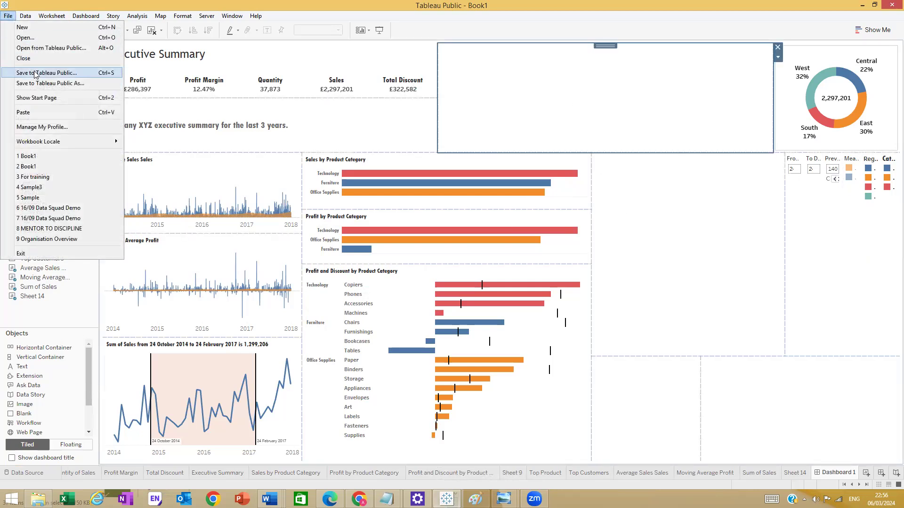
click(36, 74)
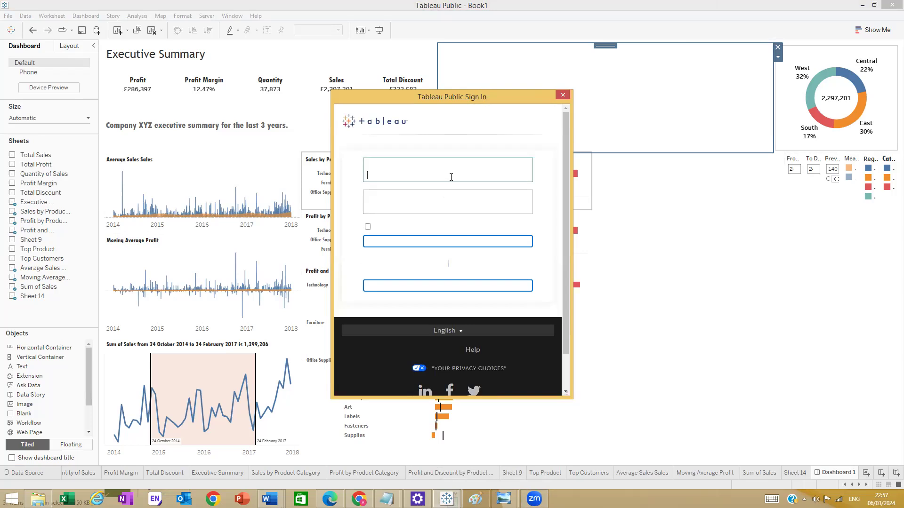
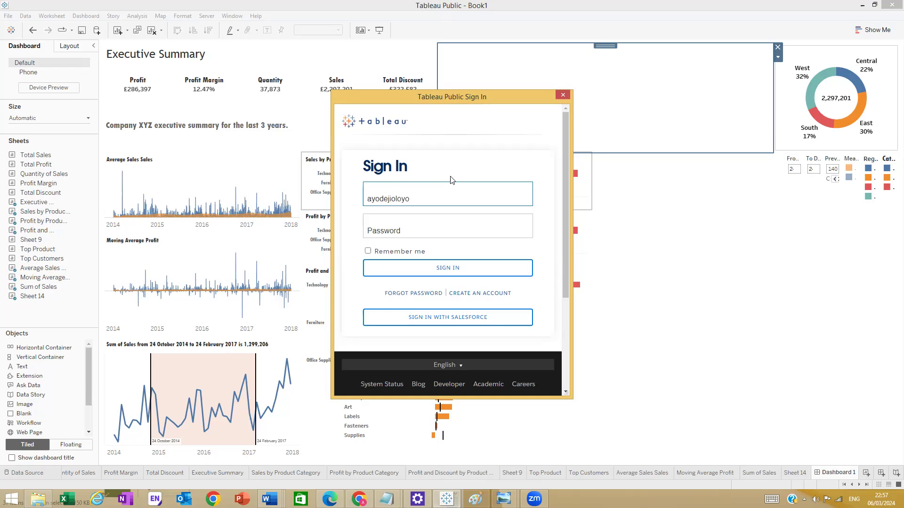
- Enter the account e-mail and password in the Sign In form, correcting typos
click(415, 220)
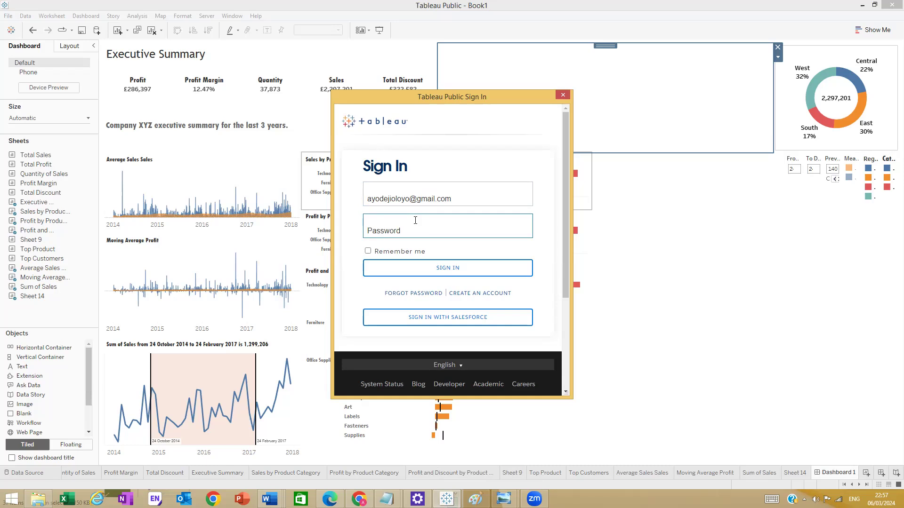
text(•••)
key(BackSpace)
text(••••••)
key(BackSpace)
key(BackSpace)
text(•••)
key(BackSpace)
key(BackSpace)
key(BackSpace)
key(BackSpace)
text(•••••••••••••)
- Submit the sign-in, re-entering the password and retrying until it succeeds
click(397, 267)
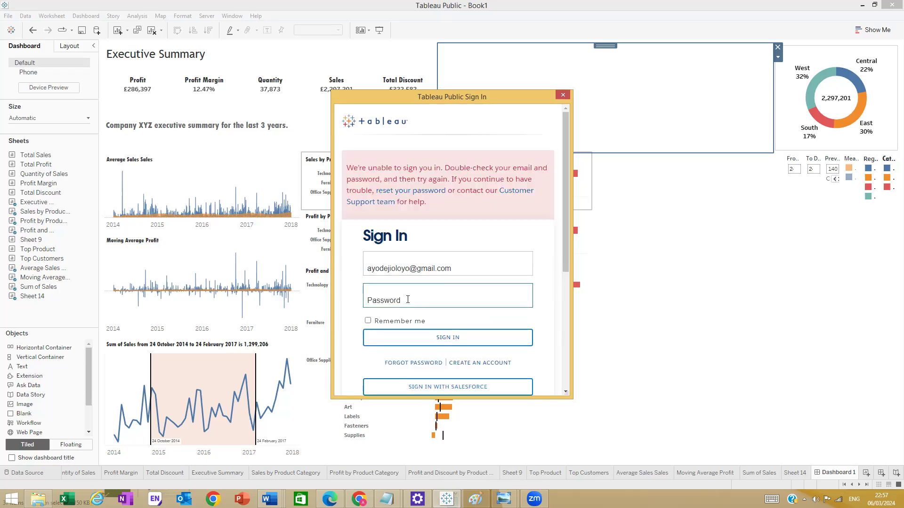
text(•••••••••••)
click(518, 343)
text(••••••)
key(BackSpace)
key(BackSpace)
key(BackSpace)
key(BackSpace)
key(BackSpace)
key(BackSpace)
text(••)
key(BackSpace)
key(BackSpace)
text(•••••••••••••)
click(478, 344)
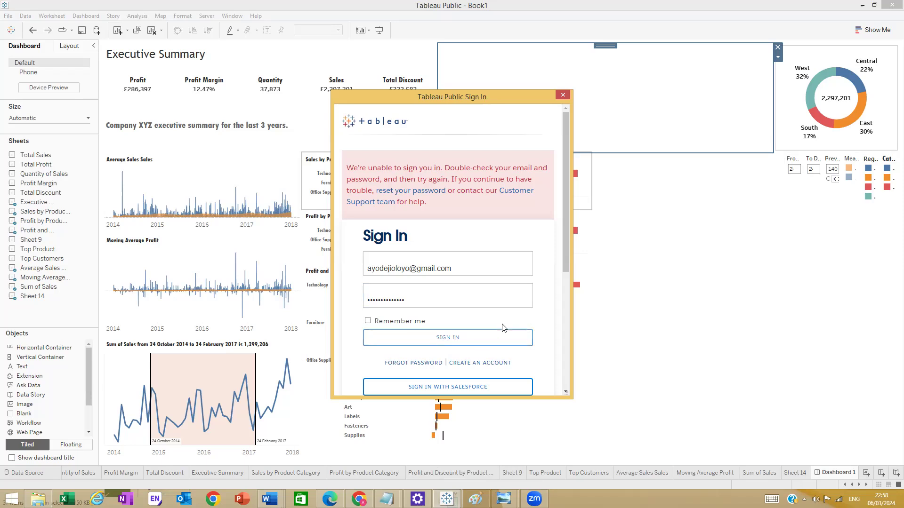
click(448, 335)
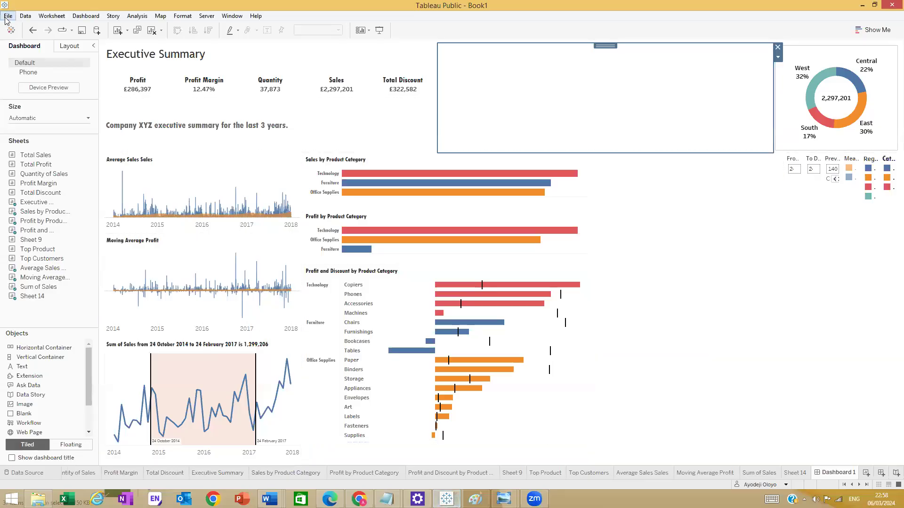
click(8, 15)
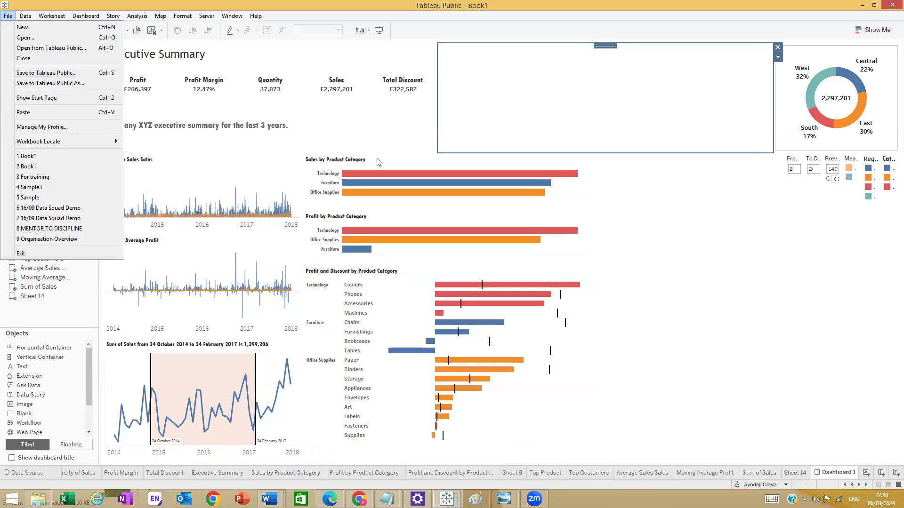
click(715, 253)
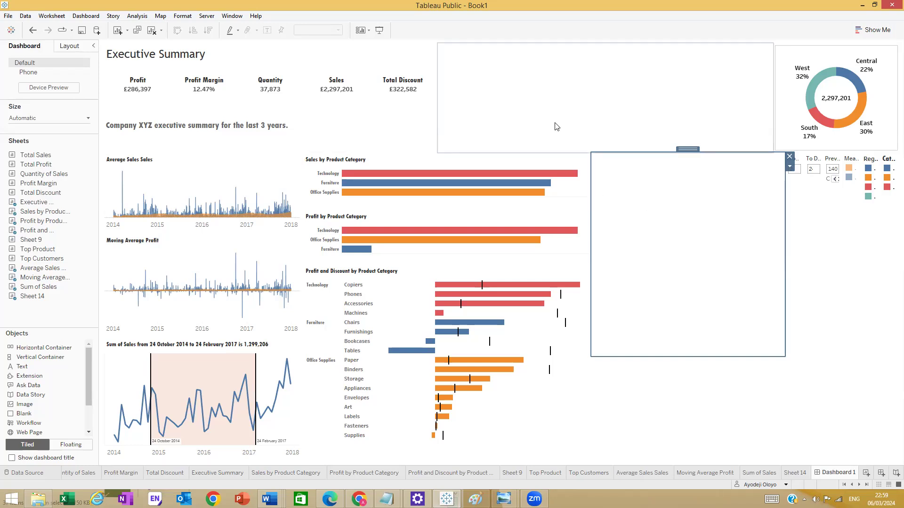
mouse_move(426, 180)
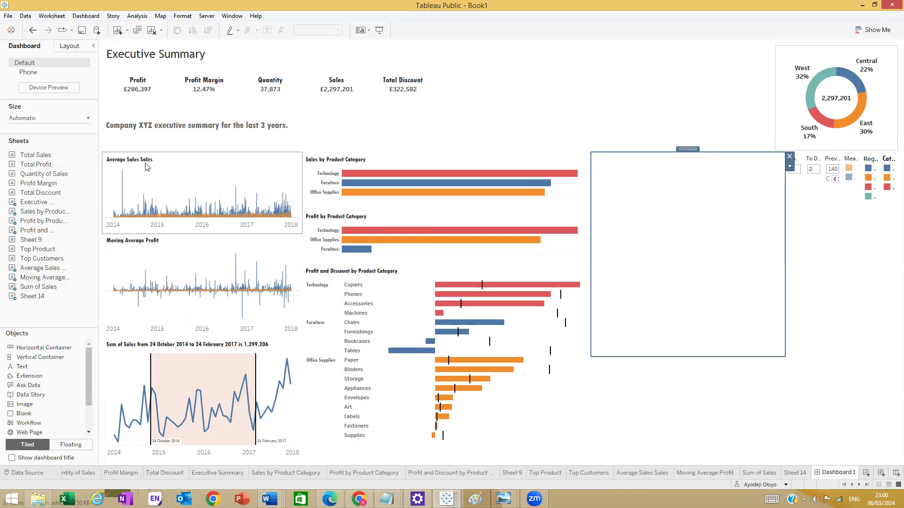
- Cancel the Edit Title dialog for the Average Sales Sales chart and open that worksheet
double_click(129, 159)
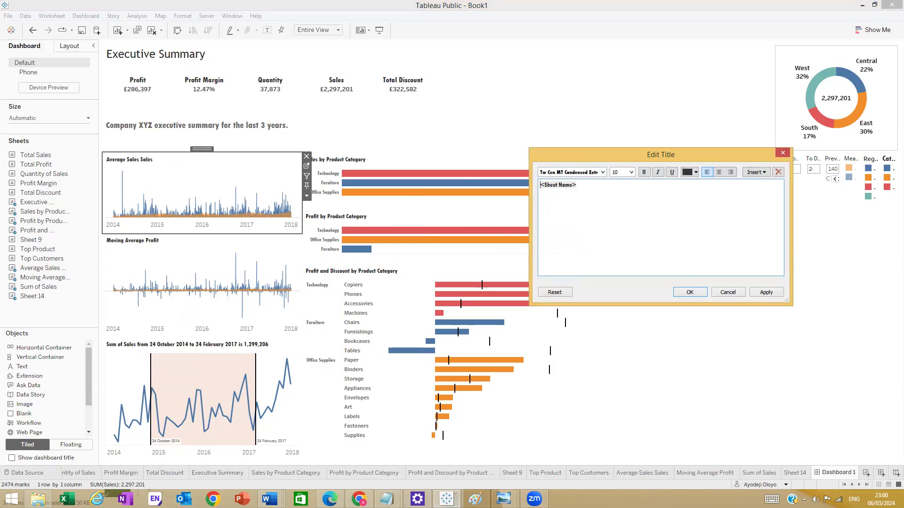
click(653, 475)
click(782, 154)
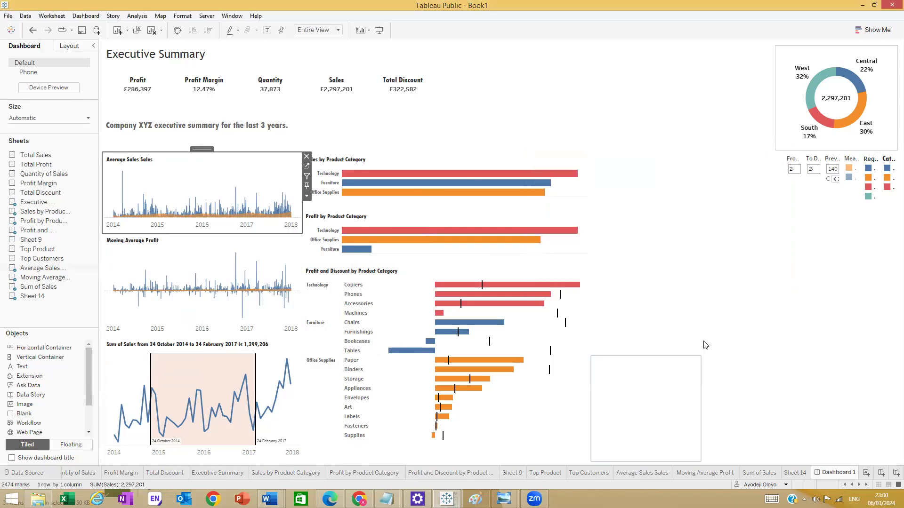
click(654, 474)
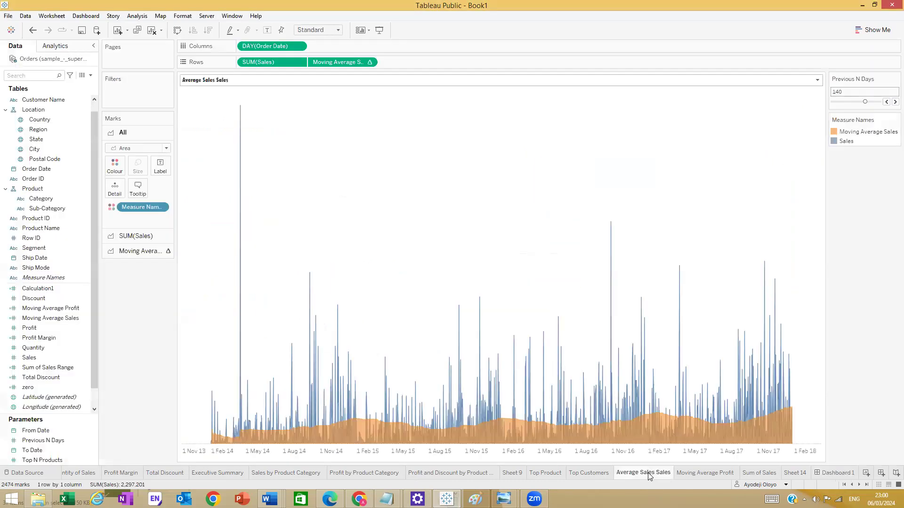
- Drop the duplicate 'Sales' and prefix 'Moving' to name it Moving Average Sales, then return to Dashboard 1
key(BackSpace)
key(BackSpace)
key(BackSpace)
key(BackSpace)
key(BackSpace)
key(BackSpace)
key(Home)
text(Moving)
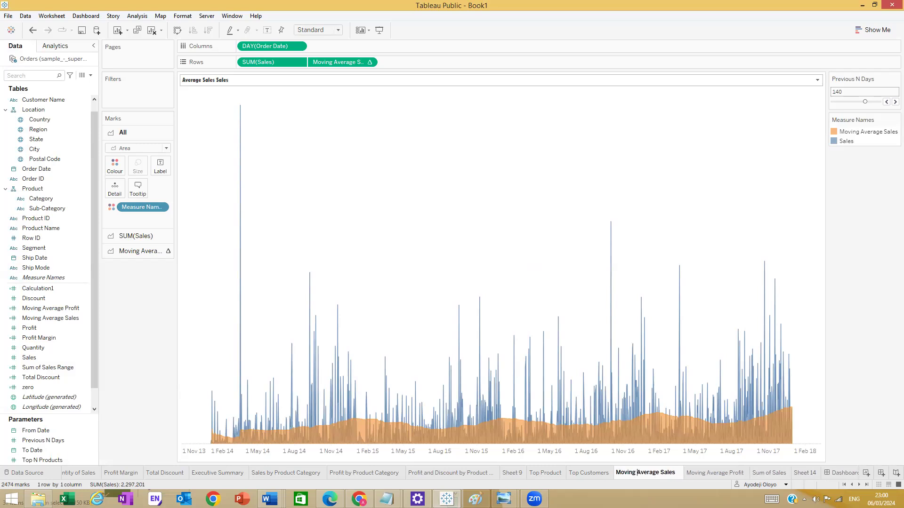
key(Return)
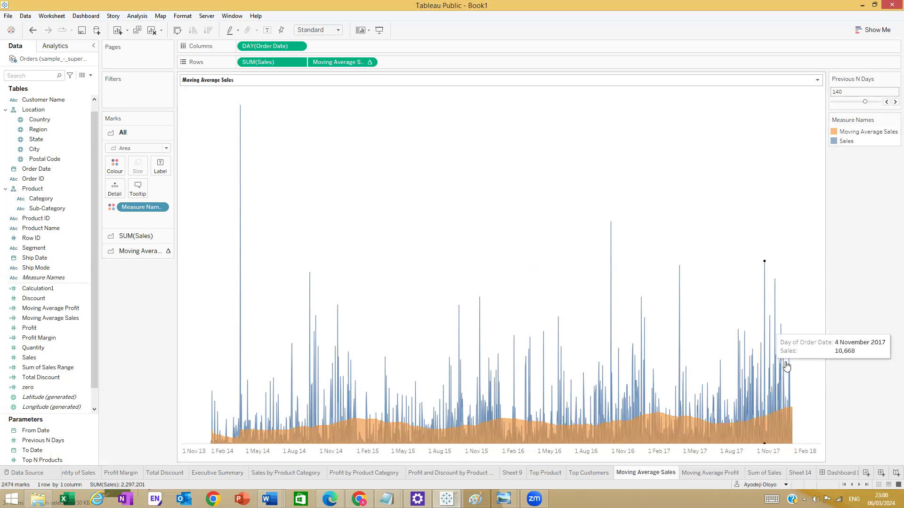
click(844, 474)
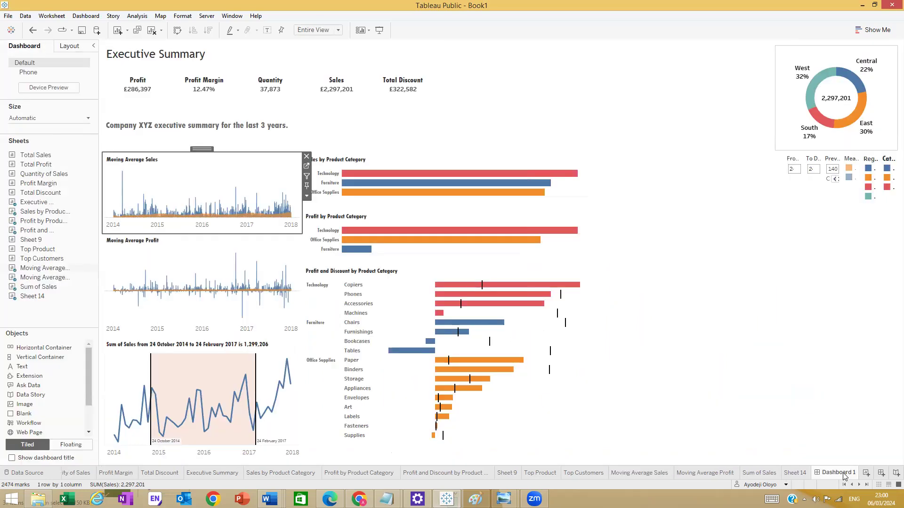
click(738, 281)
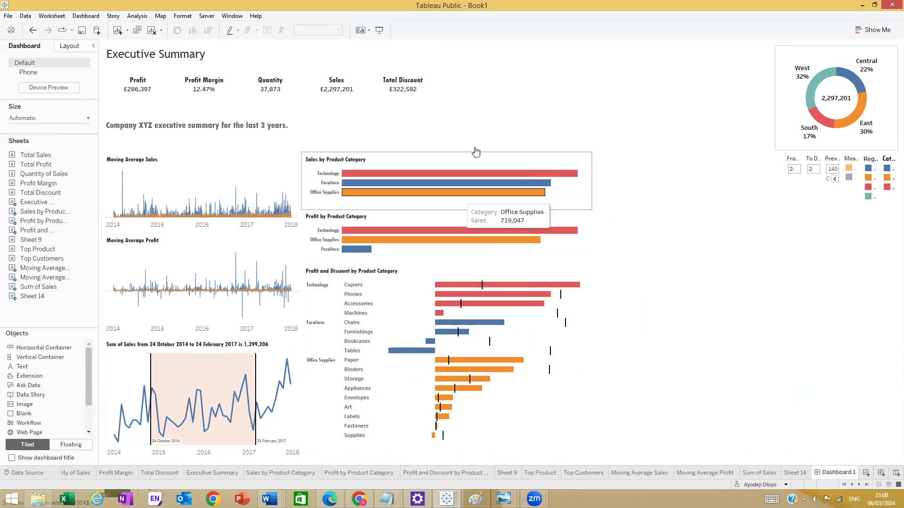
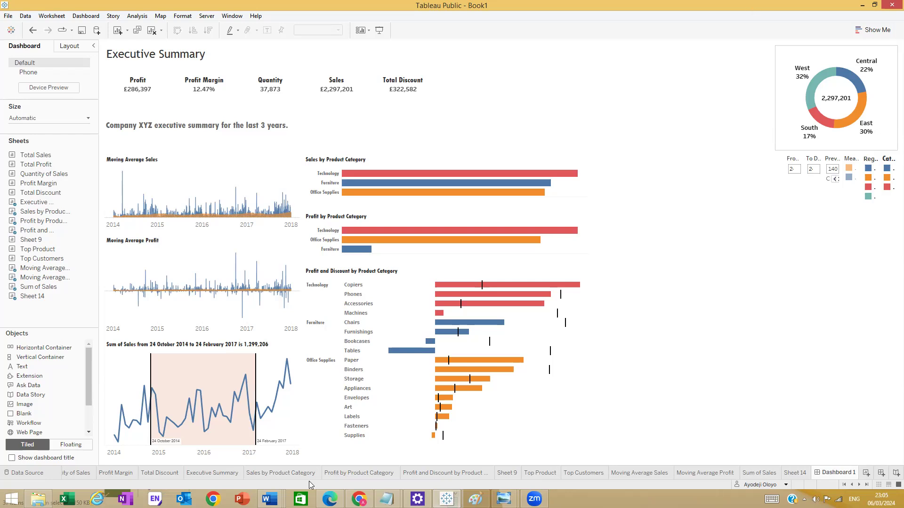
- Bring a Blank container from the Objects pane next to the product category bar charts
mouse_move(269, 499)
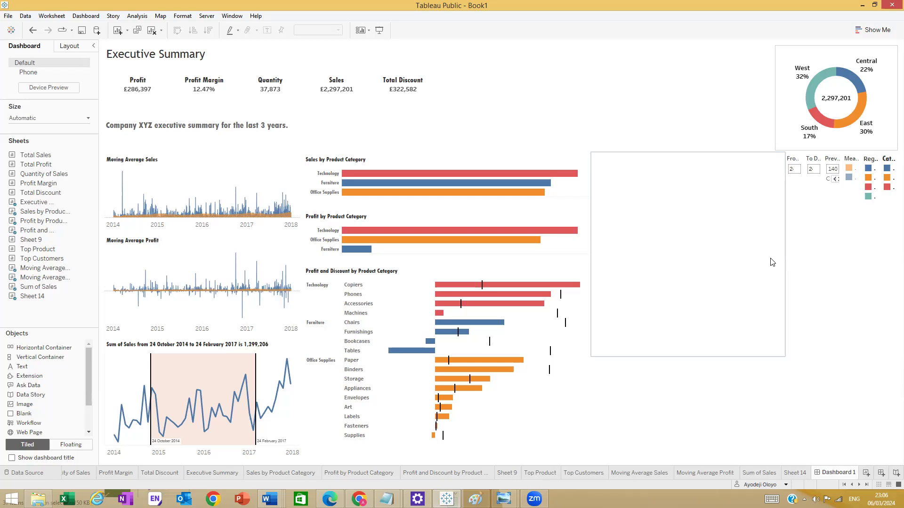
- Move the empty container up into the top strip beside the regional donut chart
drag(620, 266, 515, 132)
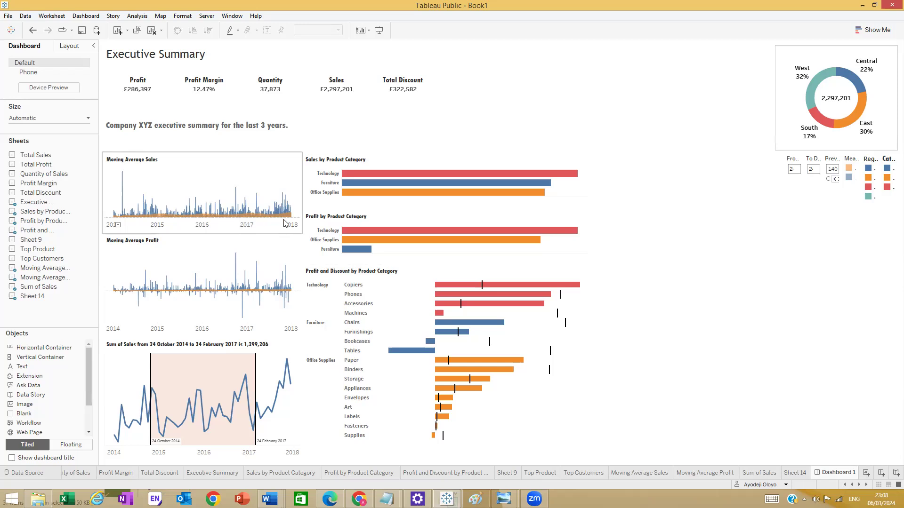
mouse_move(287, 218)
mouse_move(220, 217)
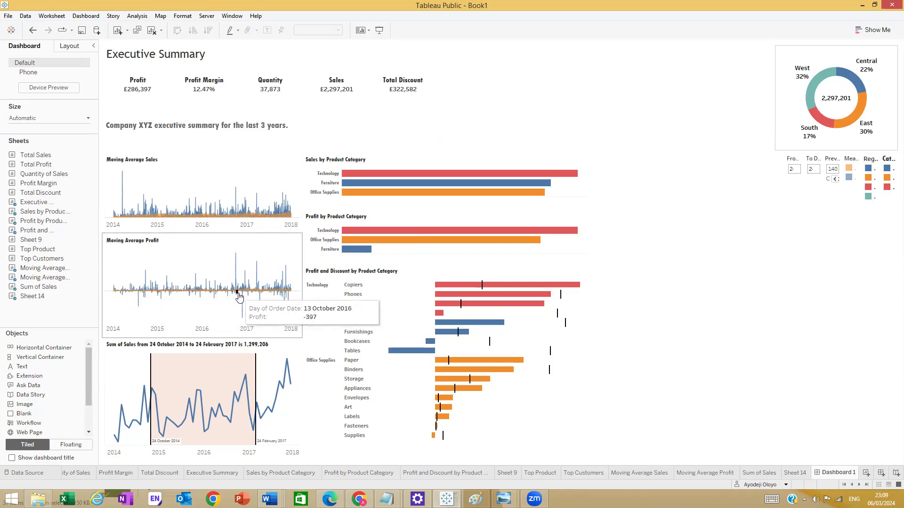
drag(243, 294, 106, 290)
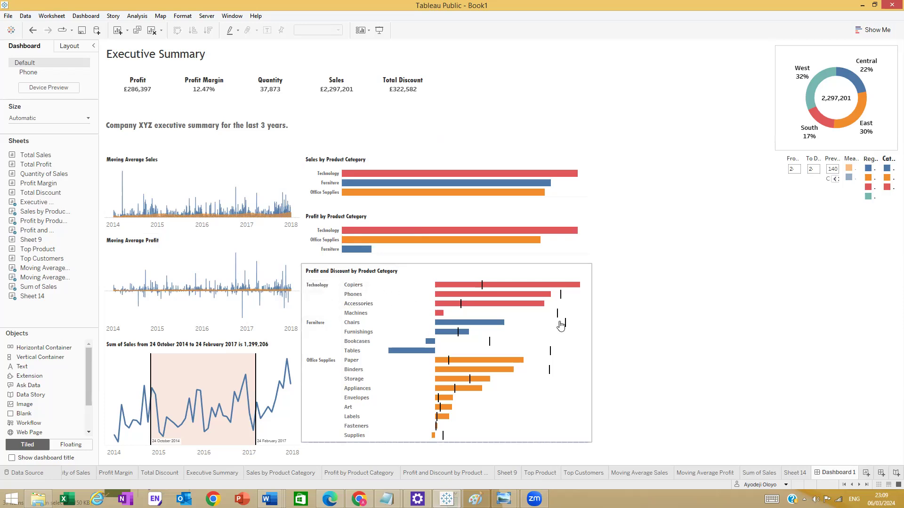
mouse_move(562, 296)
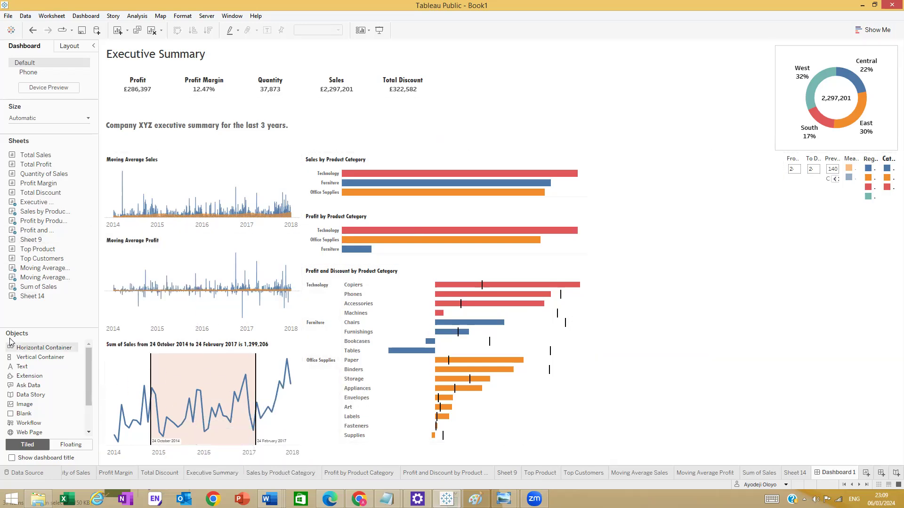
- Add a text box under Sum of Sales, shorten Moving Average Profit, re-place the container beside the donut, then present
drag(22, 365, 156, 455)
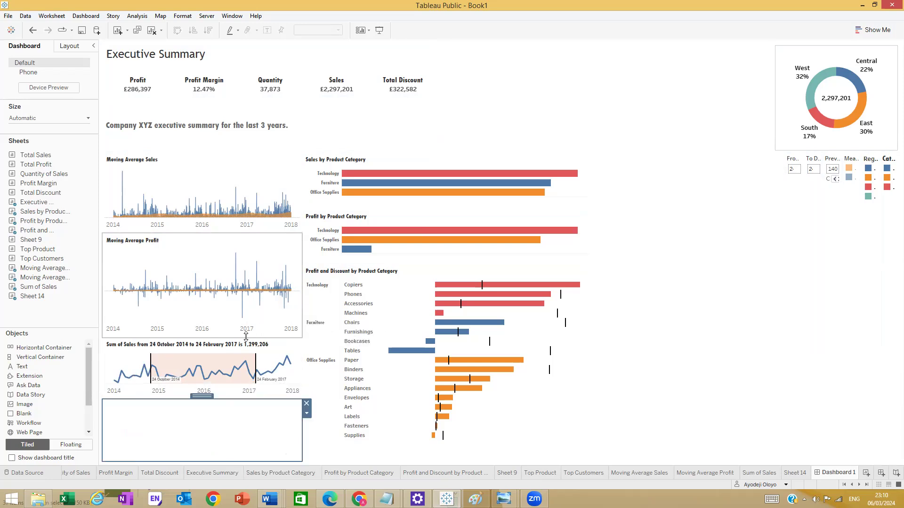
drag(258, 338, 259, 309)
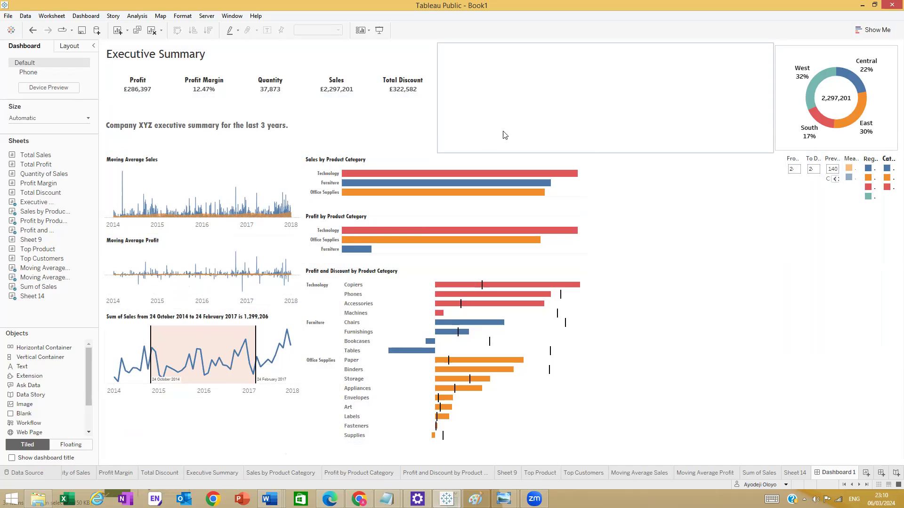
drag(543, 121, 690, 179)
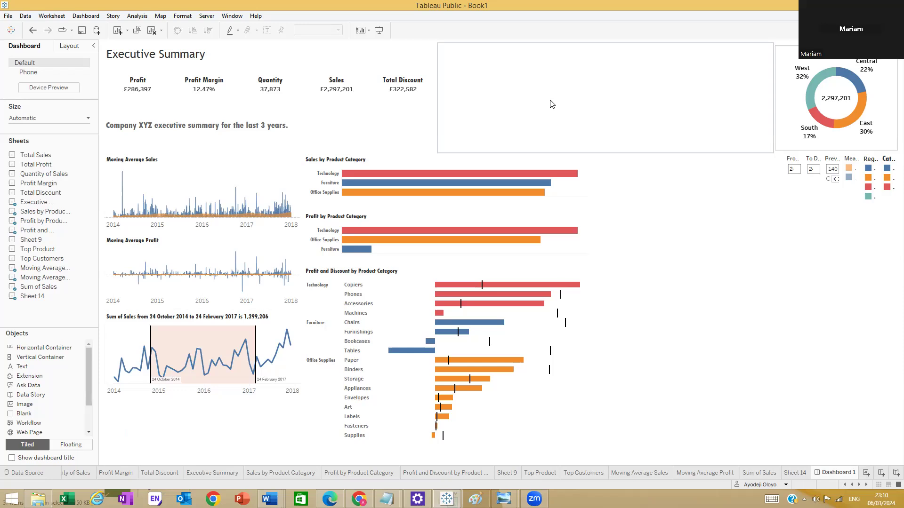
drag(549, 118, 656, 372)
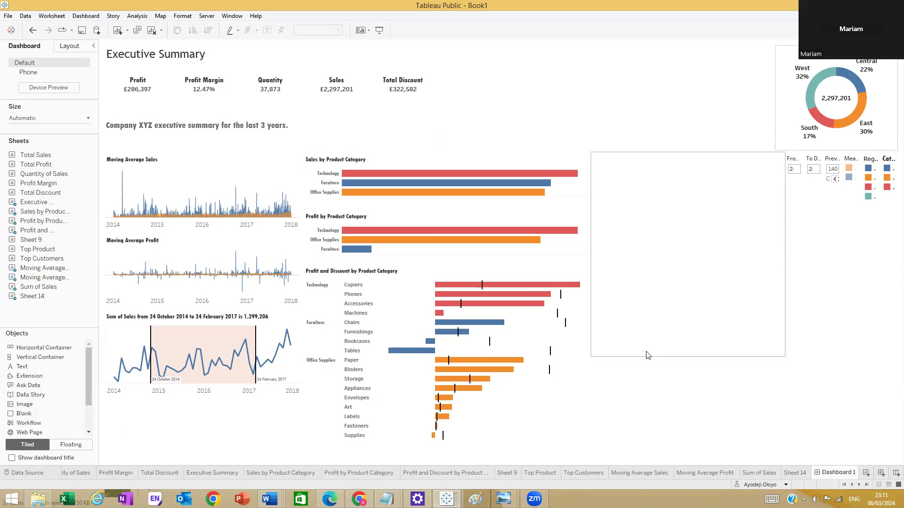
drag(647, 355, 765, 146)
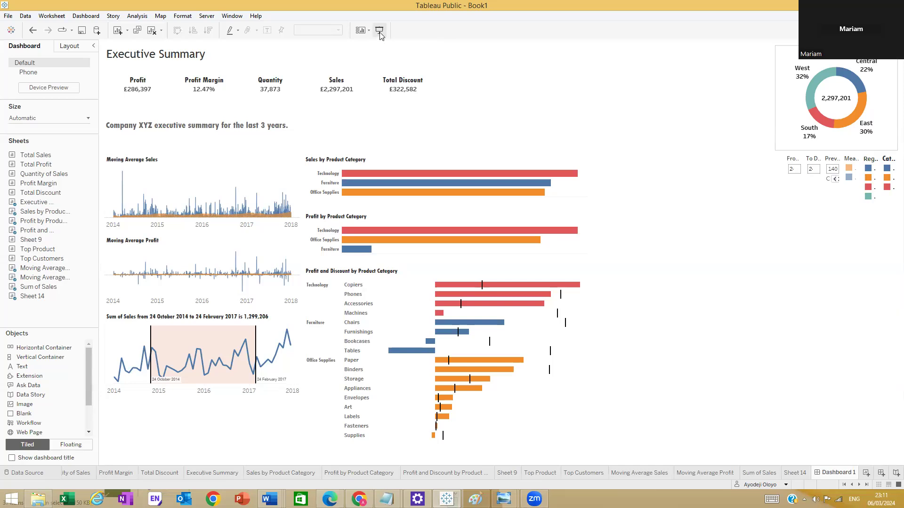
click(379, 31)
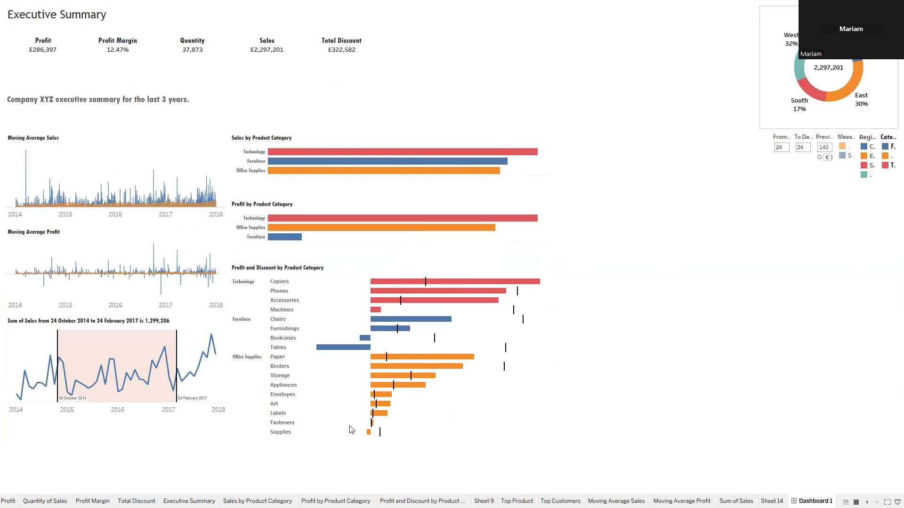
key(Escape)
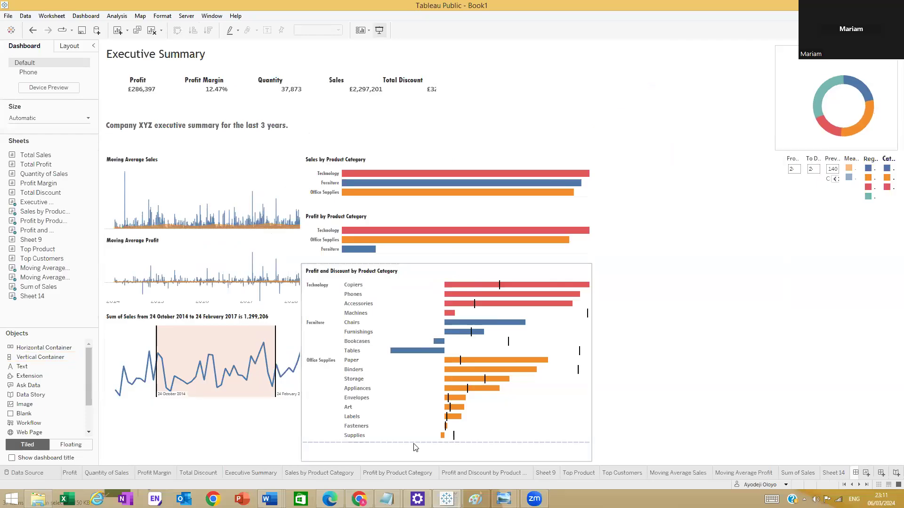
drag(413, 441, 414, 460)
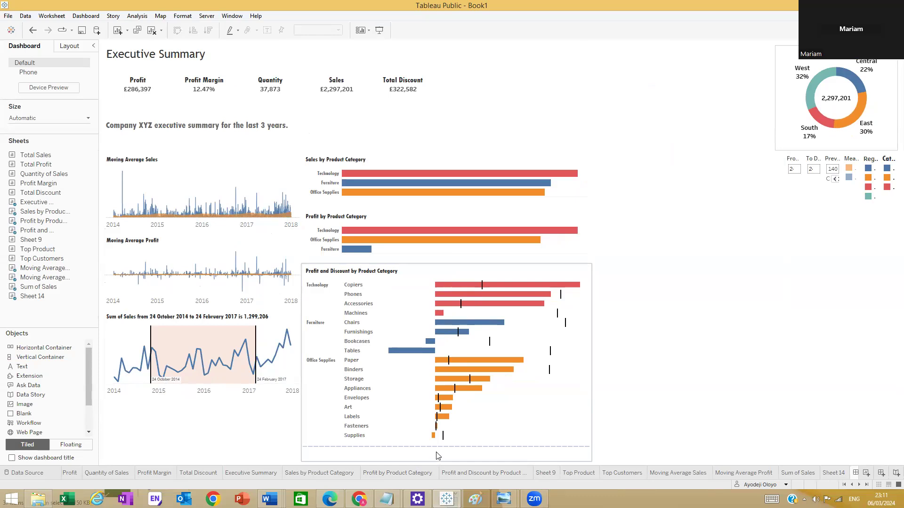
click(382, 29)
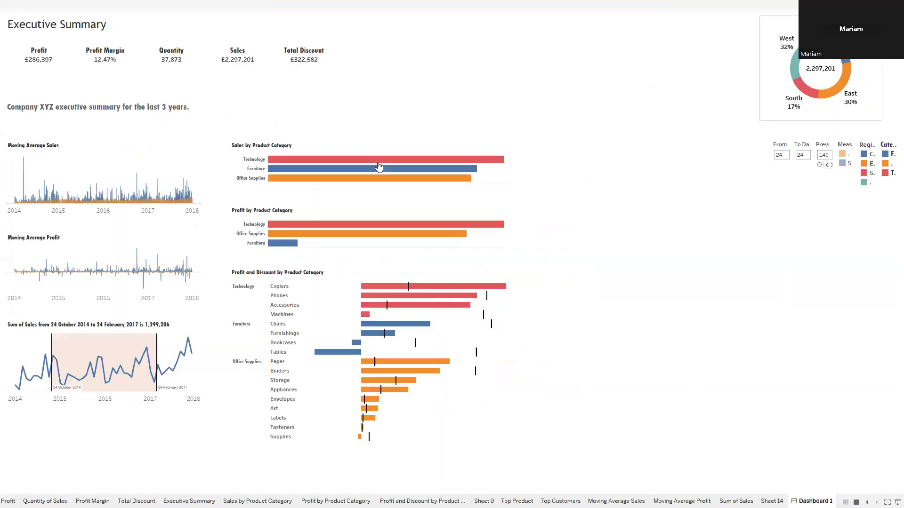
- Exit the presentation with Esc, present once more, then Esc back to the Dashboard 1 authoring view
mouse_move(380, 153)
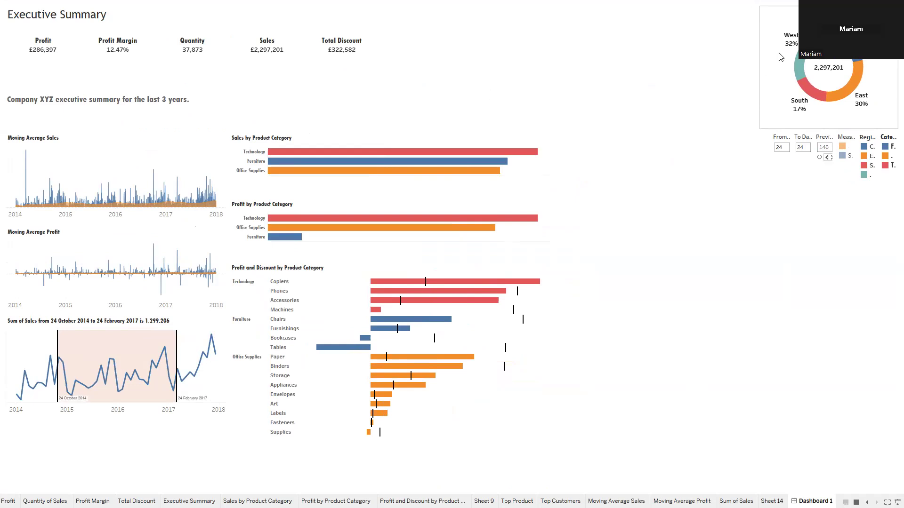
key(Escape)
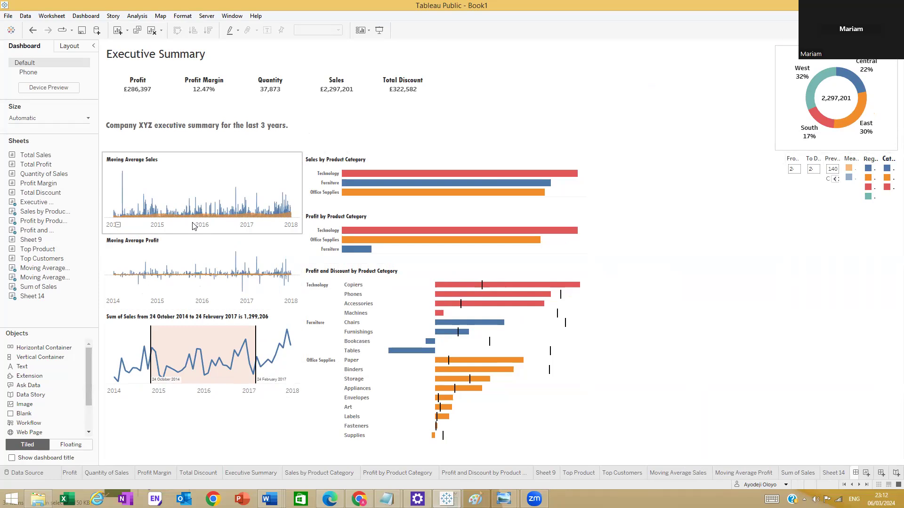
click(378, 31)
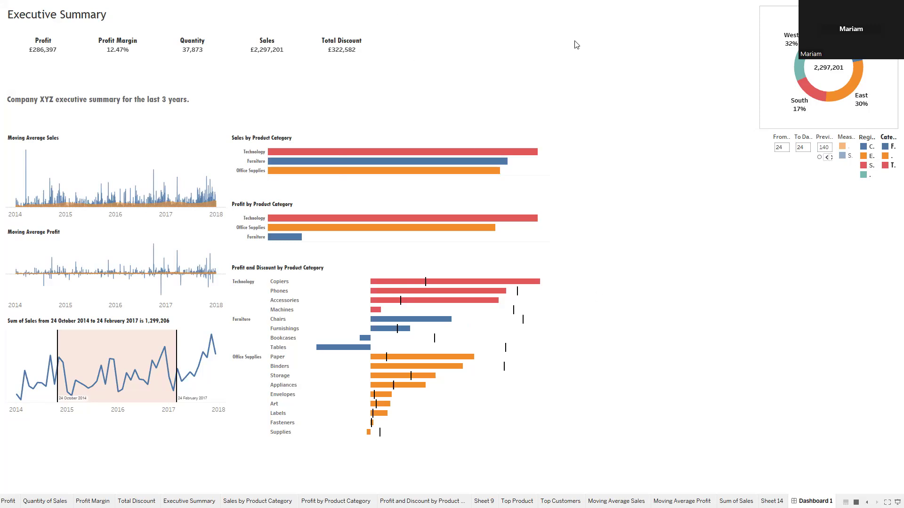
key(Escape)
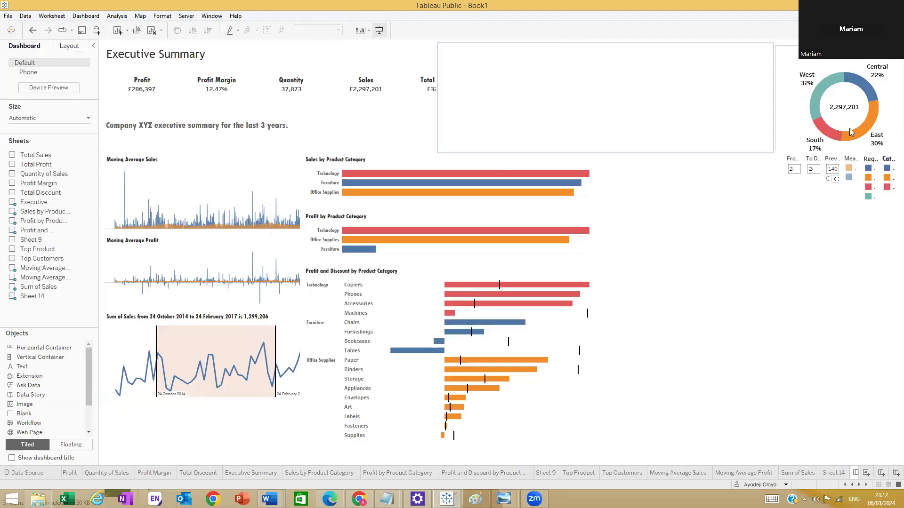